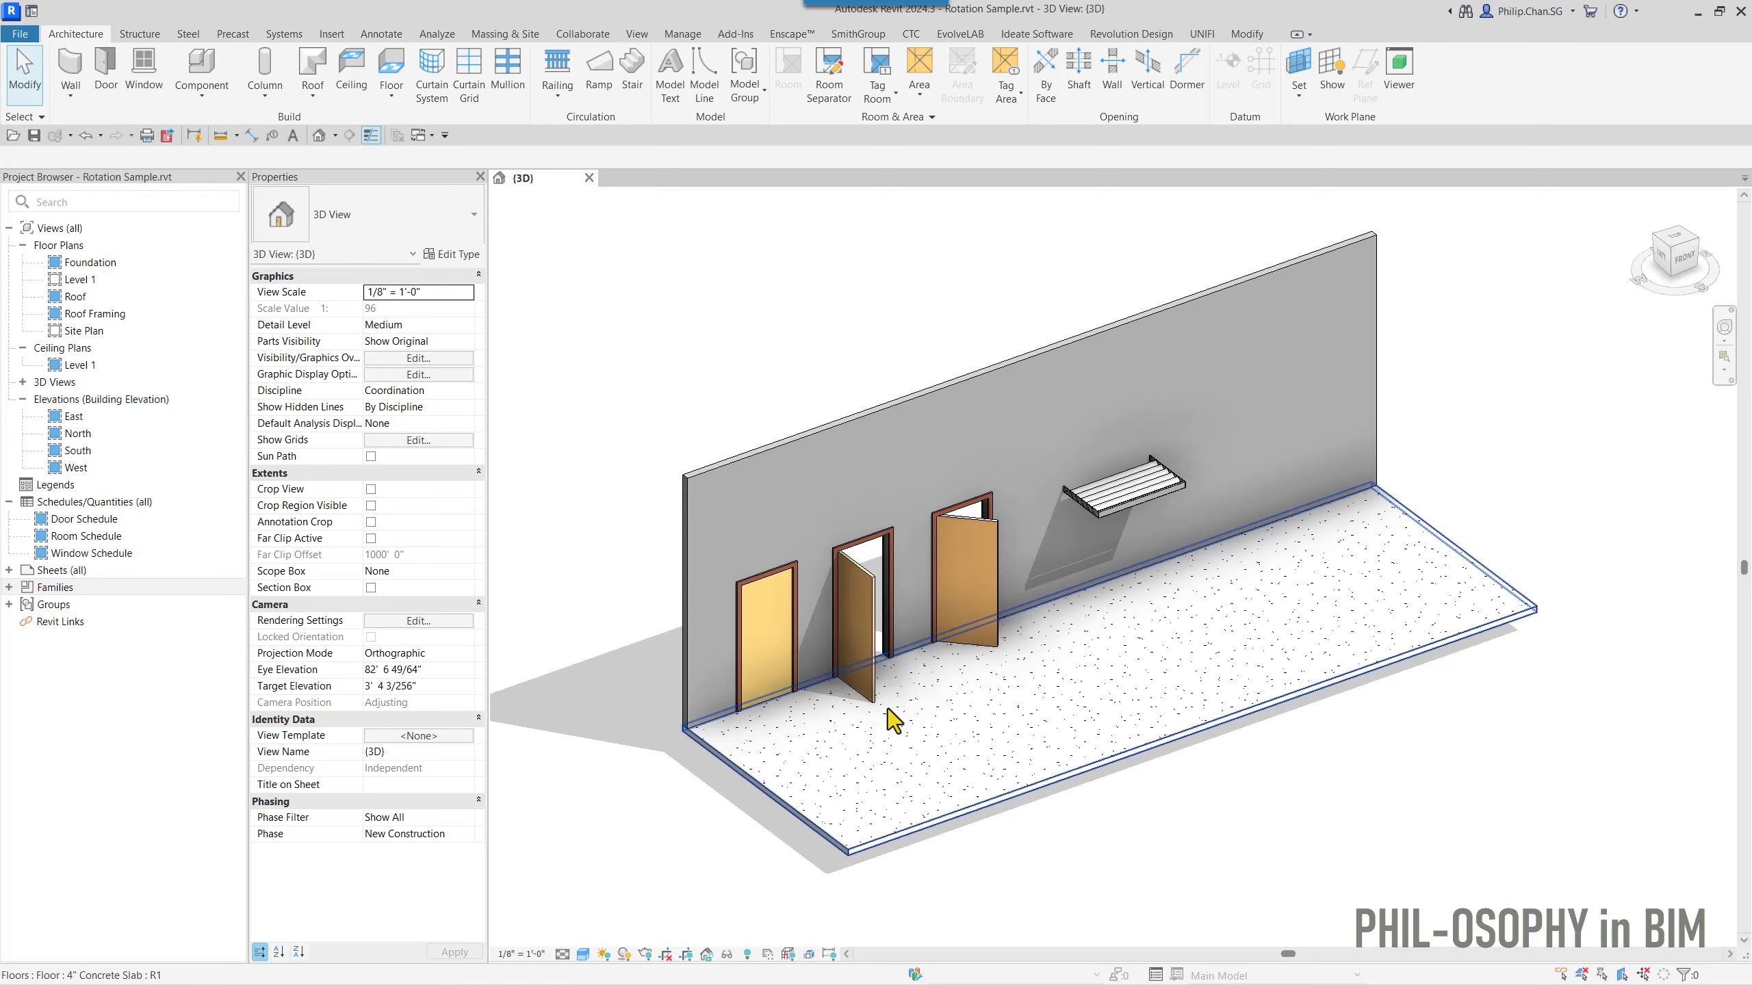
- Set the 3D Swing Angle of the middle door, the Single-Flush-Reference Line type, to 45°
mouse_move(838, 745)
shift+middle_down()
mouse_move(853, 766)
mouse_move(837, 798)
mouse_move(818, 766)
shift+middle_up()
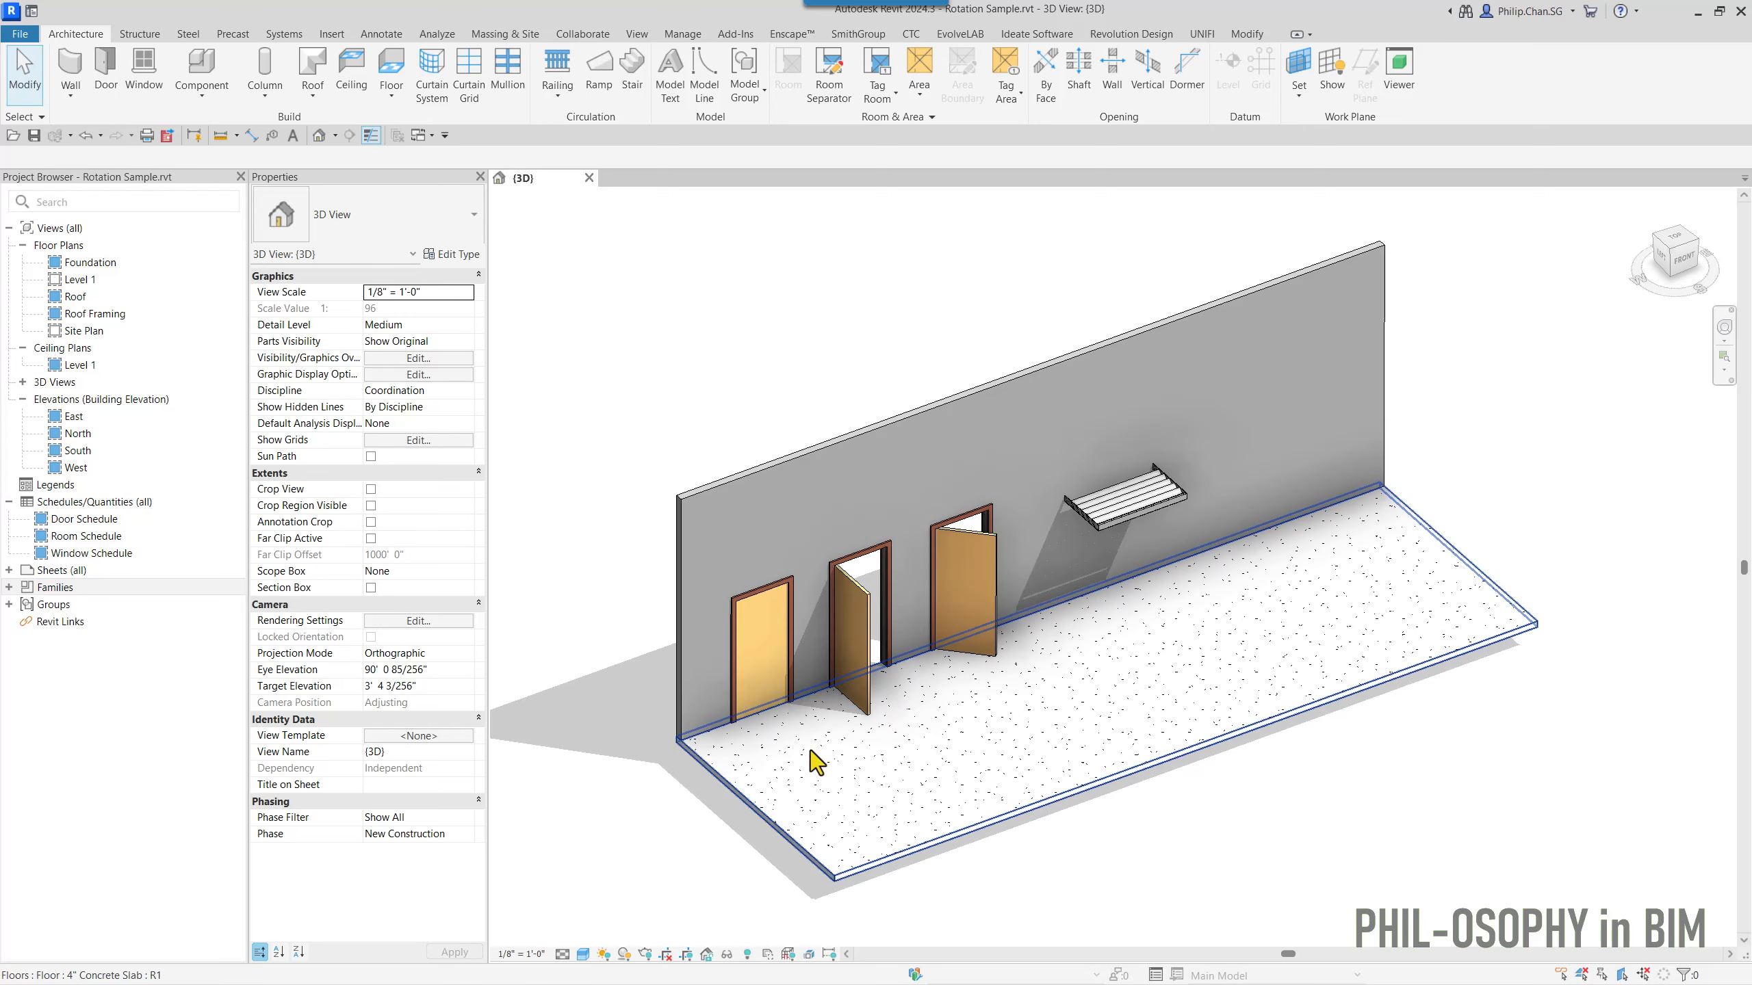
click(854, 702)
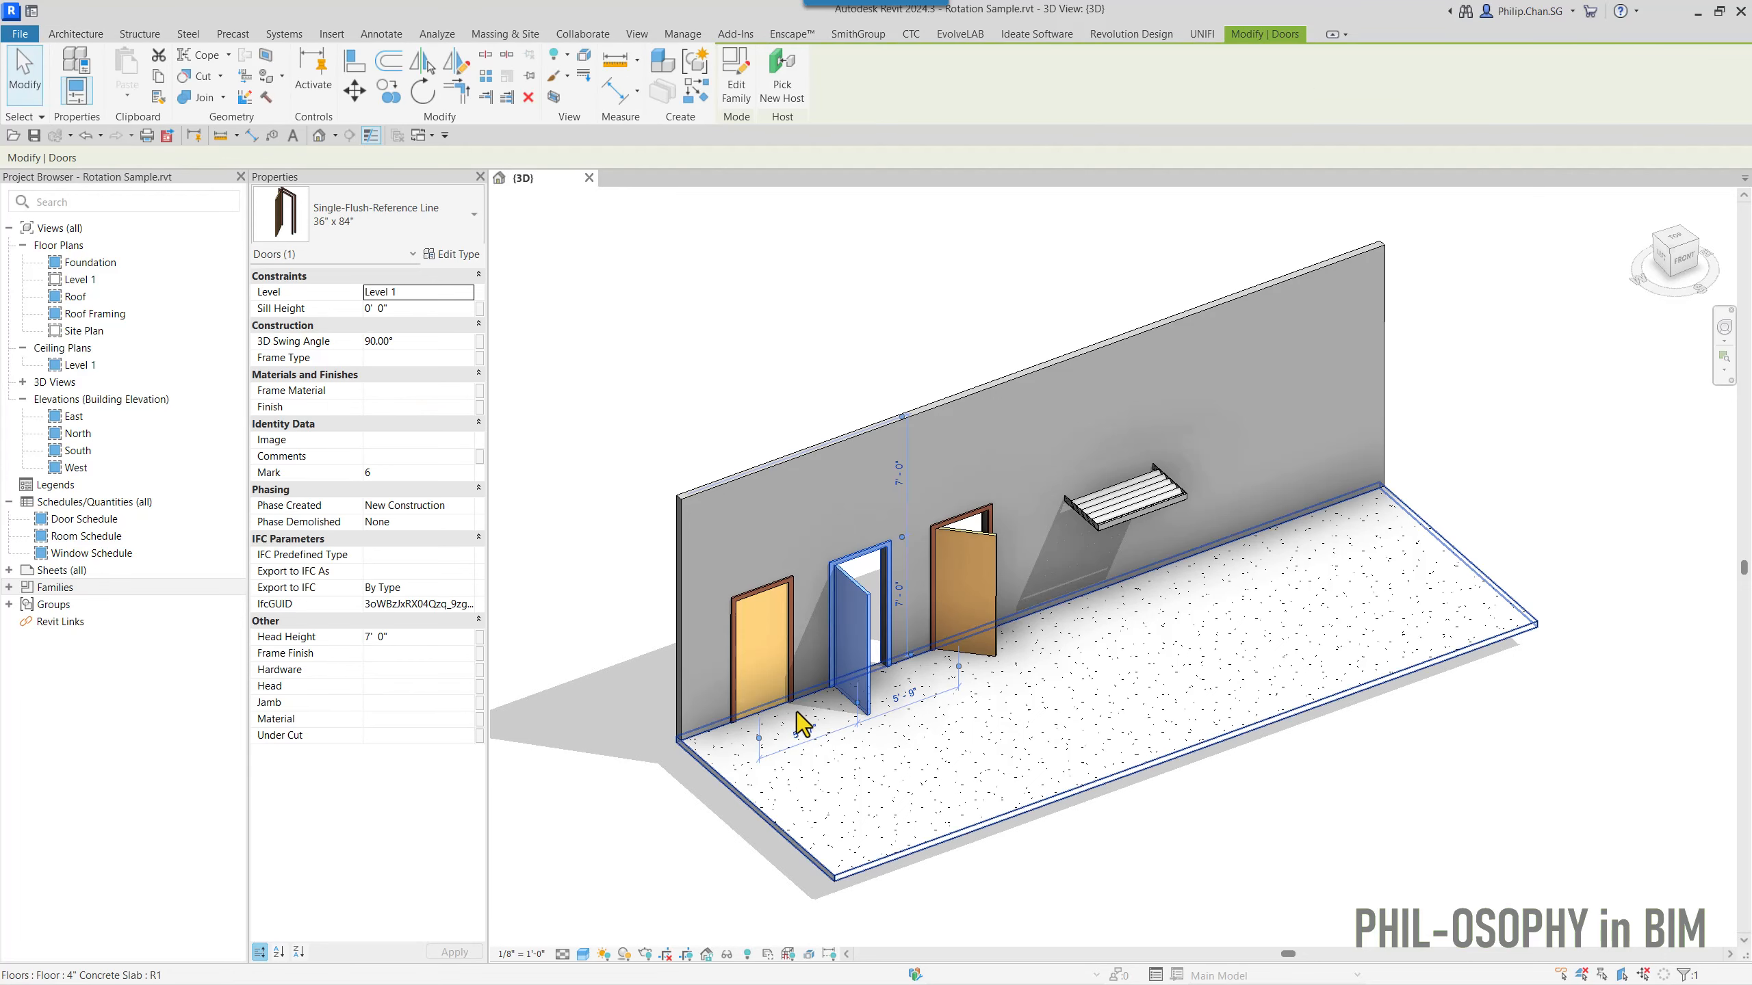
middle_drag(799, 718, 833, 725)
scroll(813, 714, up, 3)
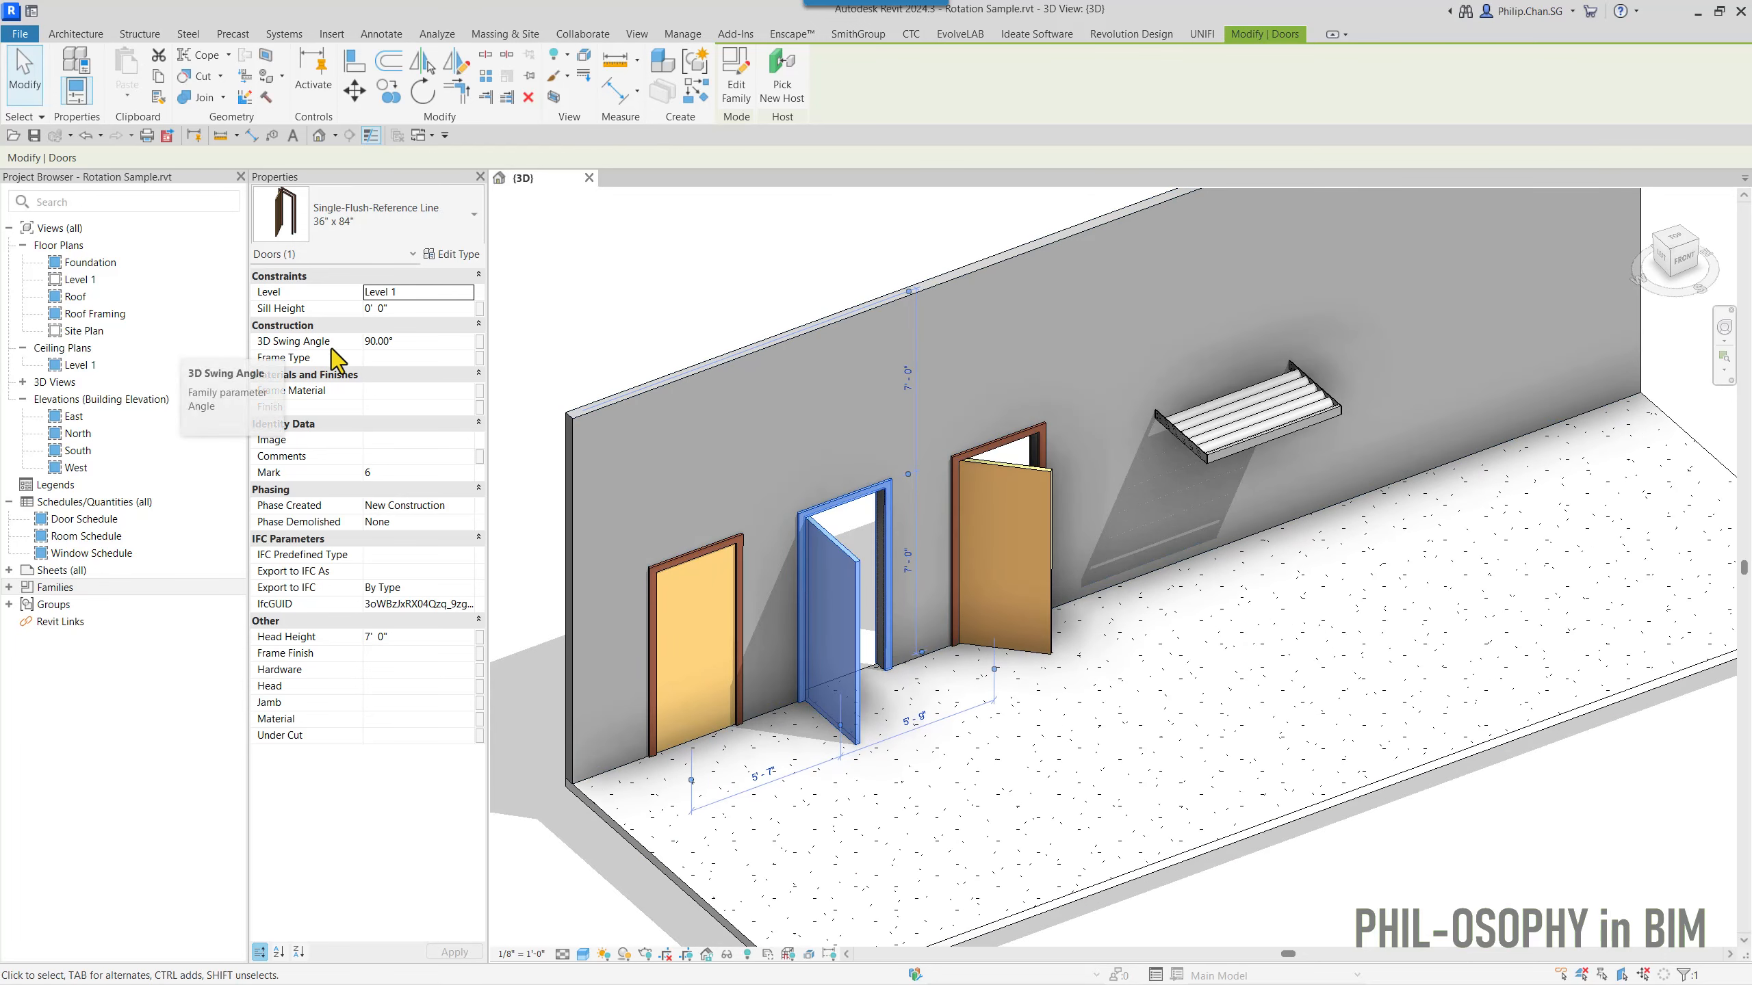
click(430, 343)
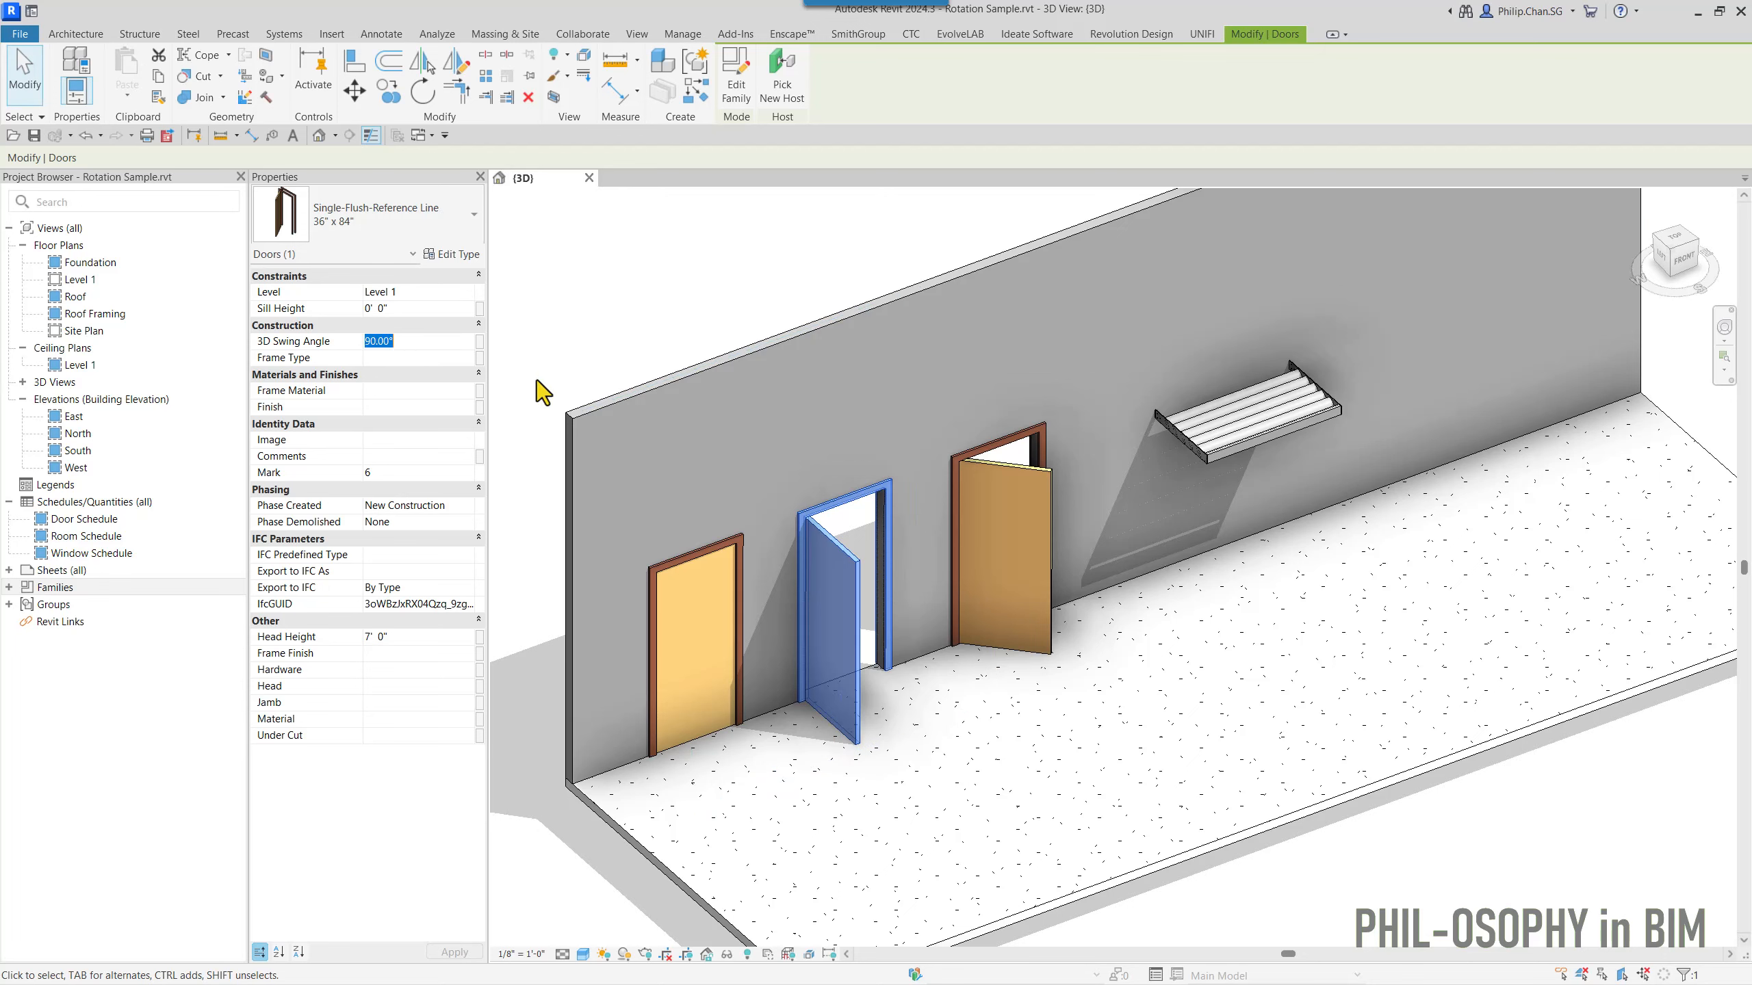
click(449, 347)
text(45)
key(Return)
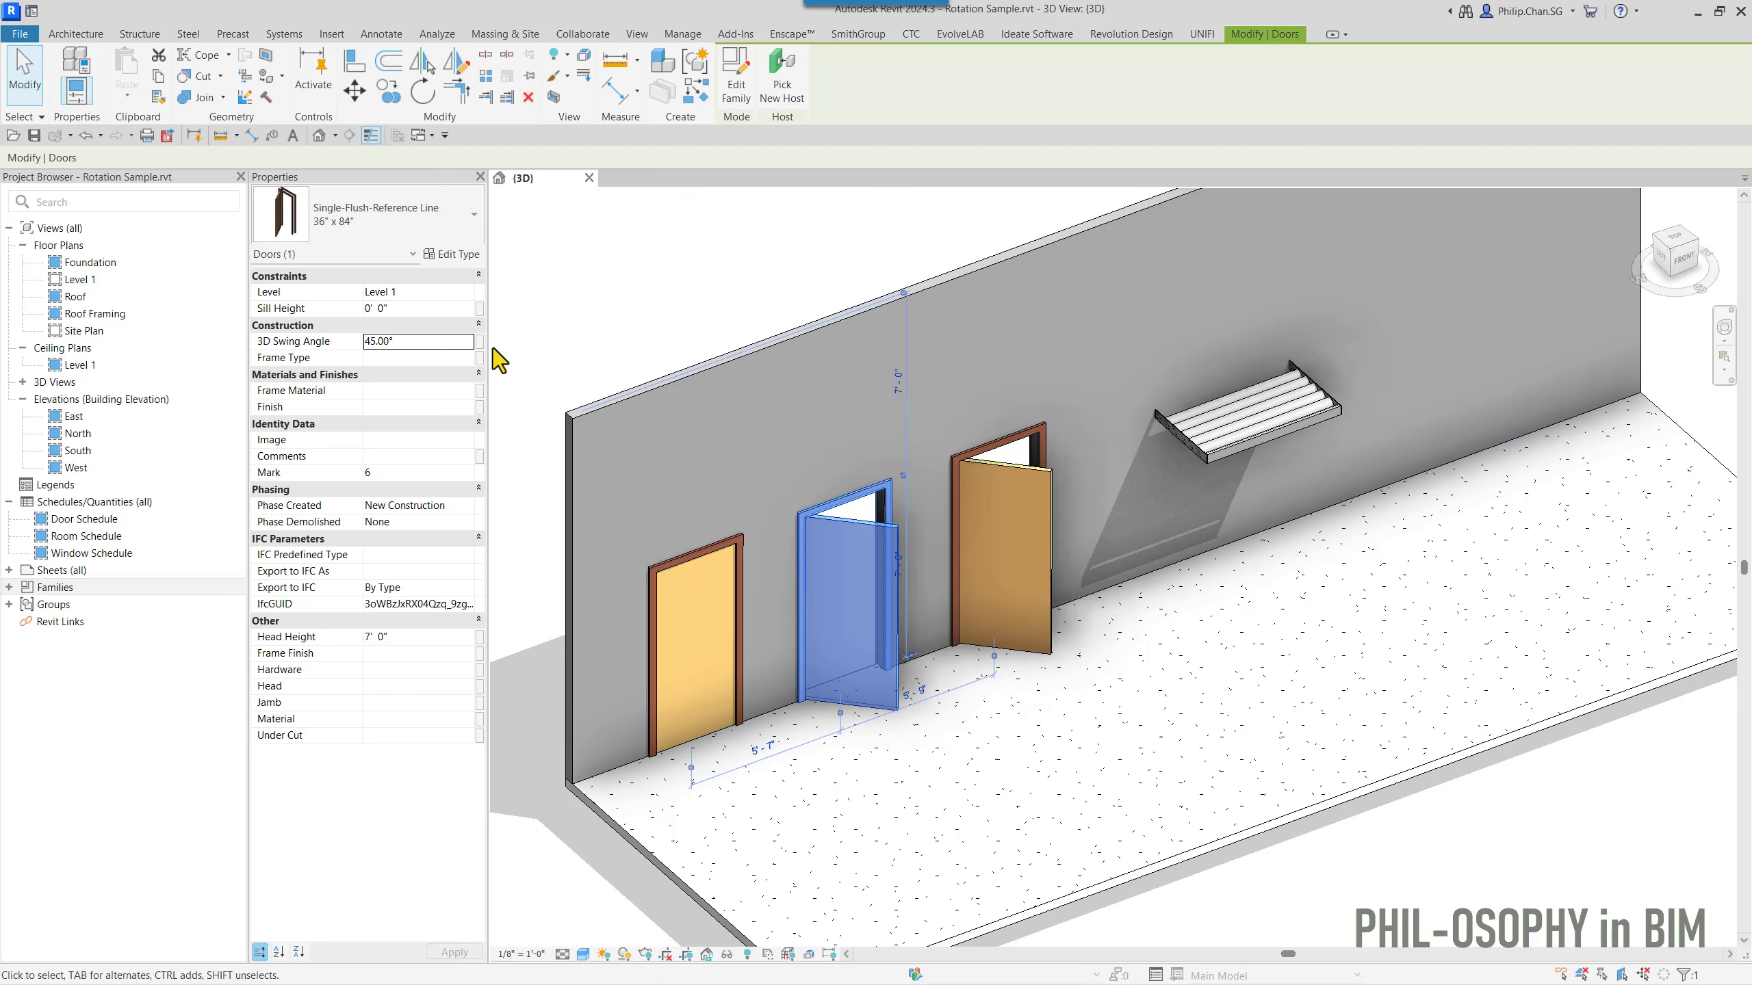
- Try 3D Swing Angle values of 0° and 180° on the middle door
click(436, 340)
text(0)
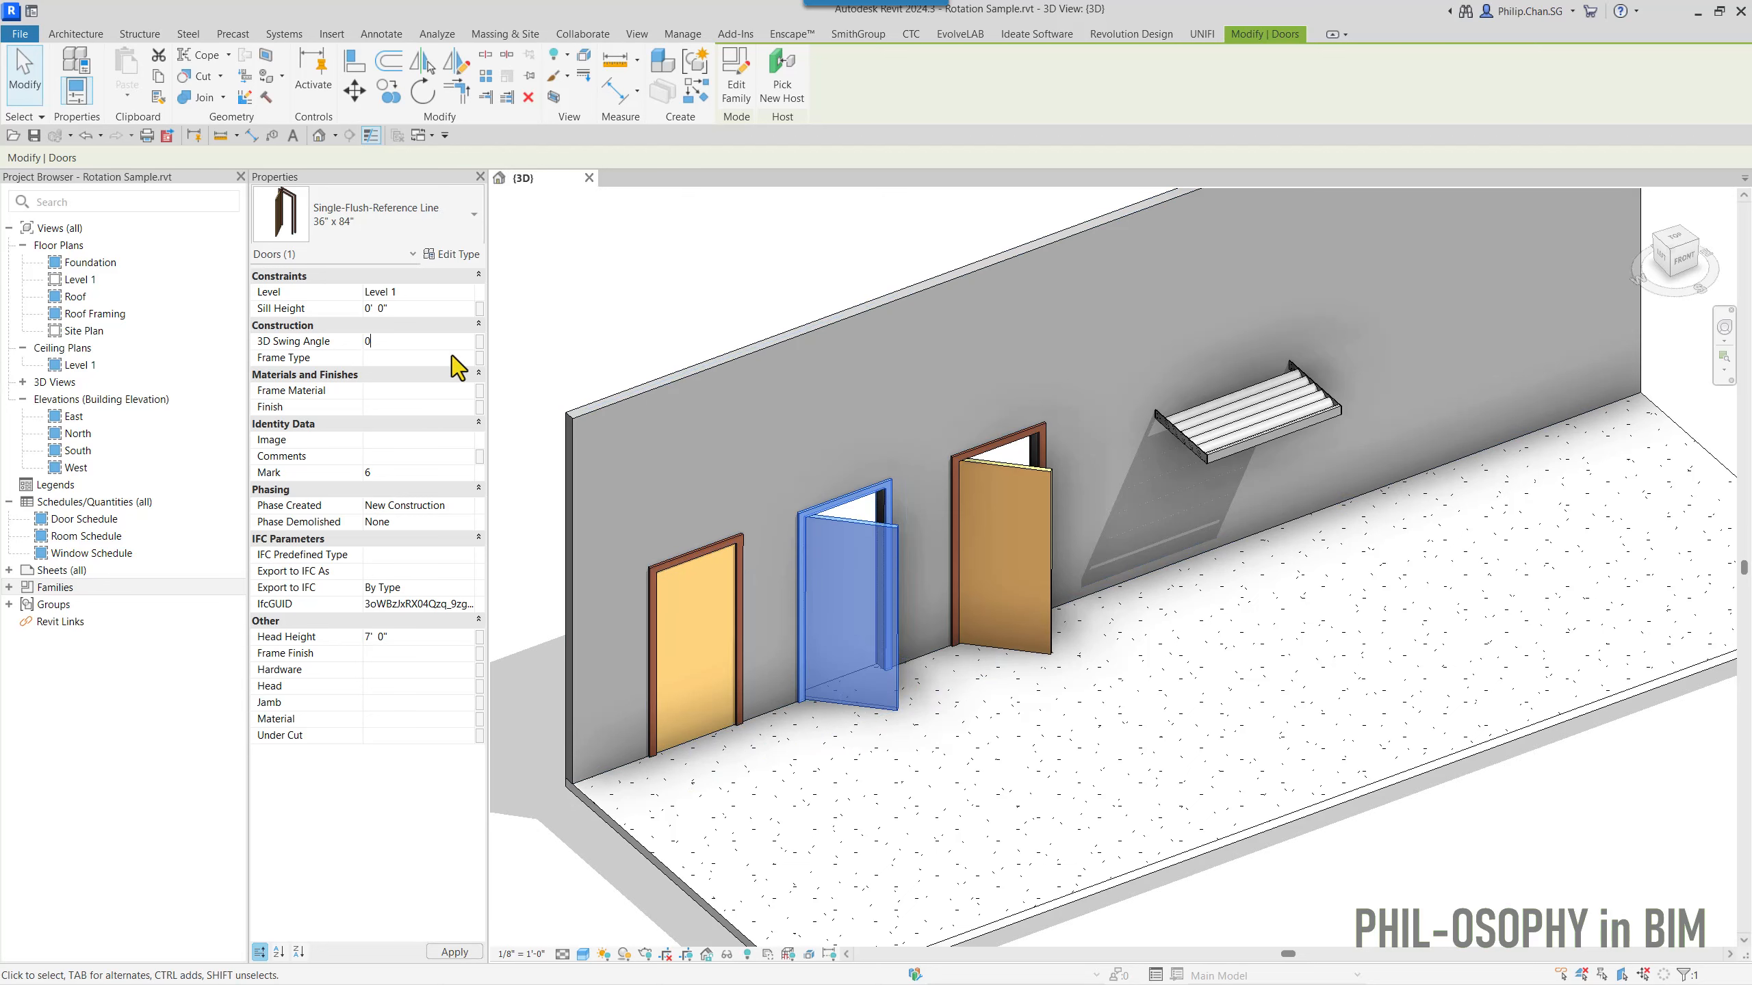
key(Return)
click(444, 347)
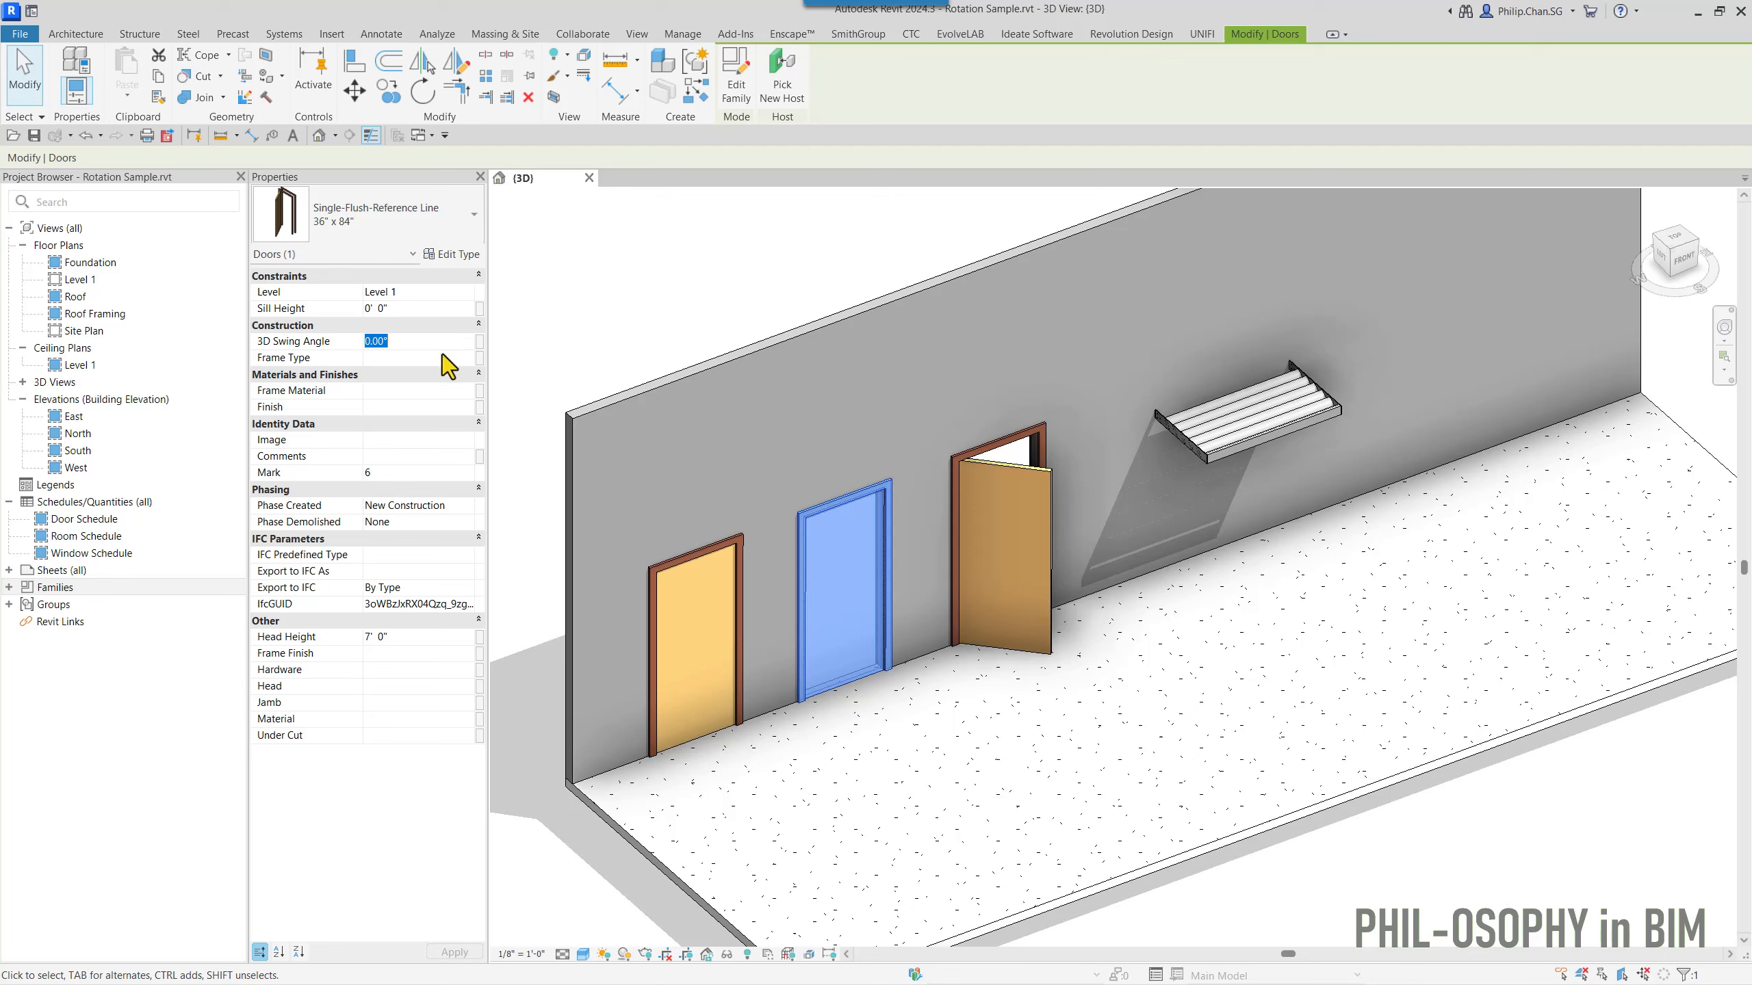
text(180)
key(Return)
click(560, 317)
- Reselect the middle door and set its 3D Swing Angle back to 45°
click(757, 545)
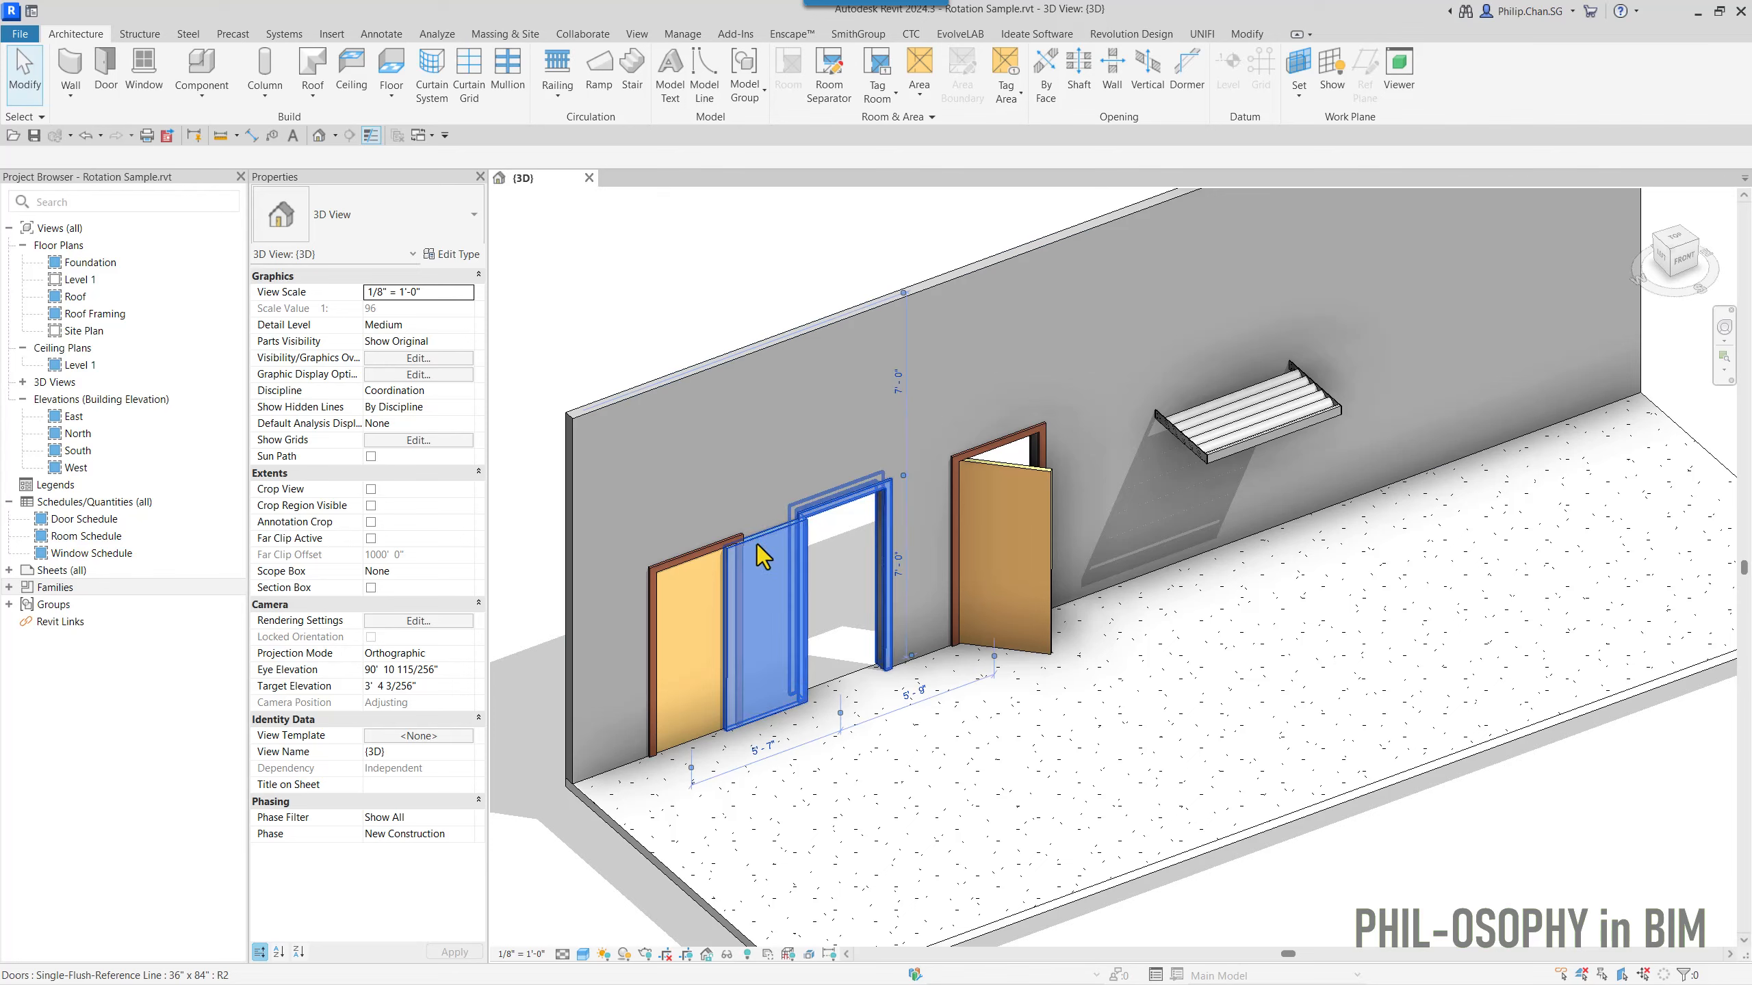
click(452, 342)
text(45)
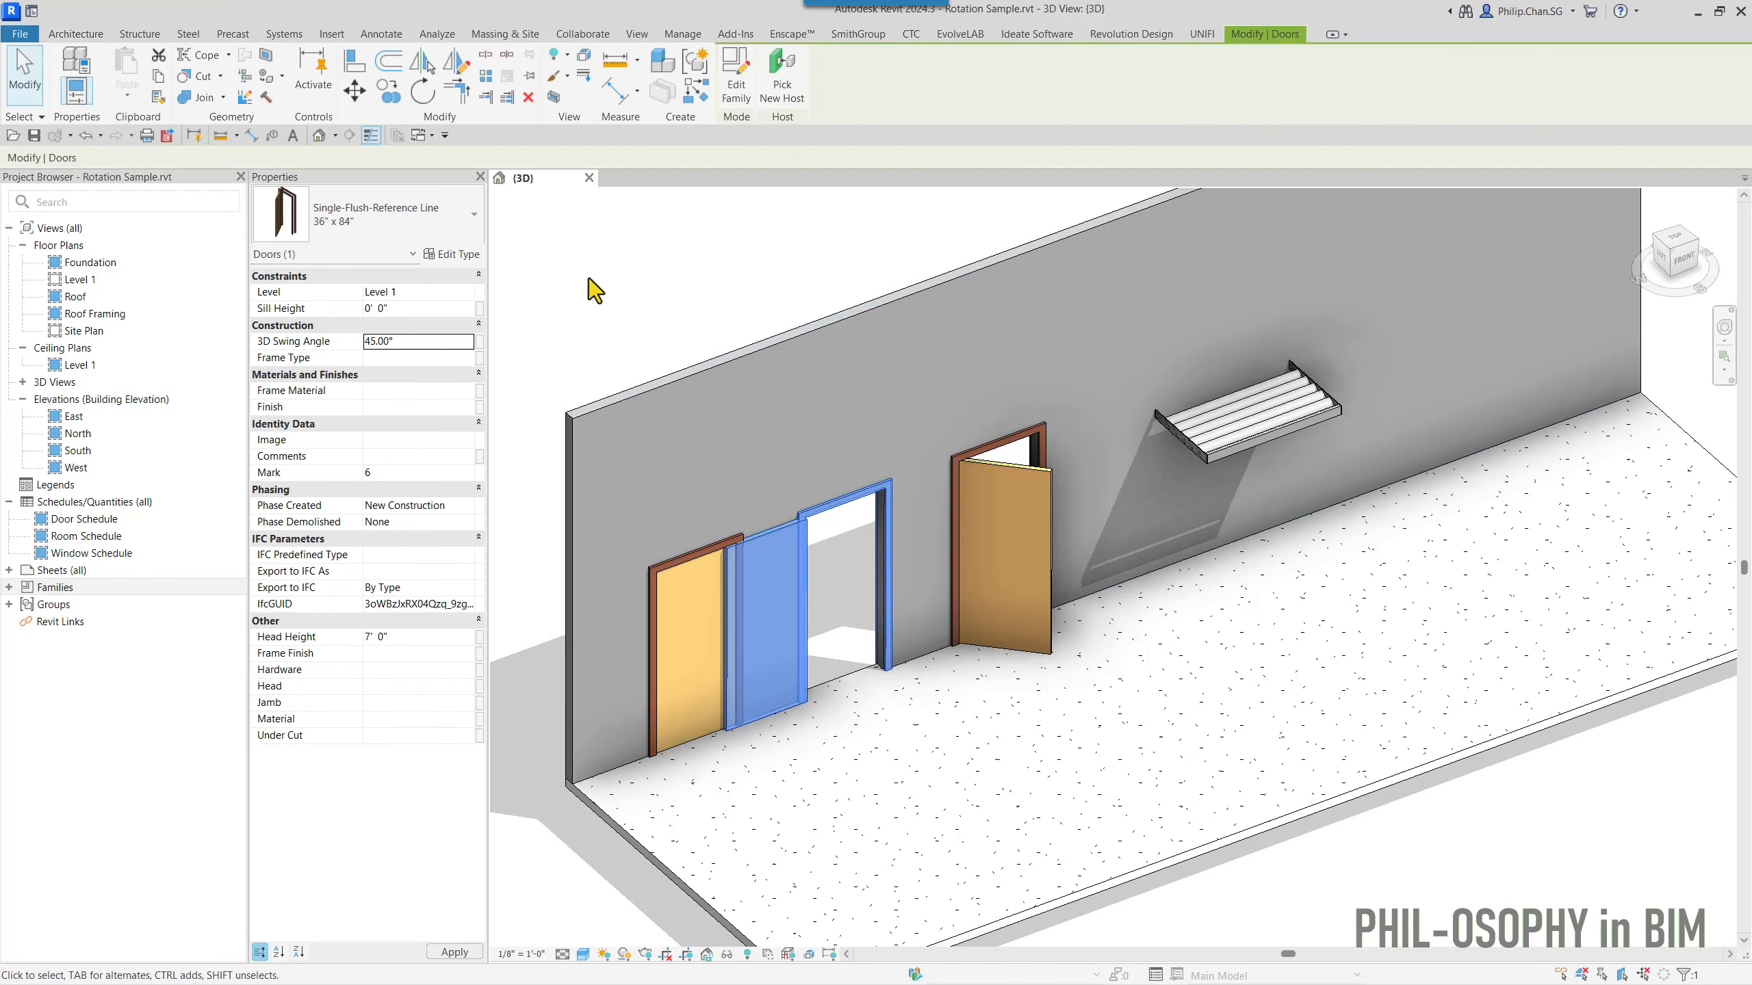
click(610, 284)
shift+middle_drag(689, 383, 677, 367)
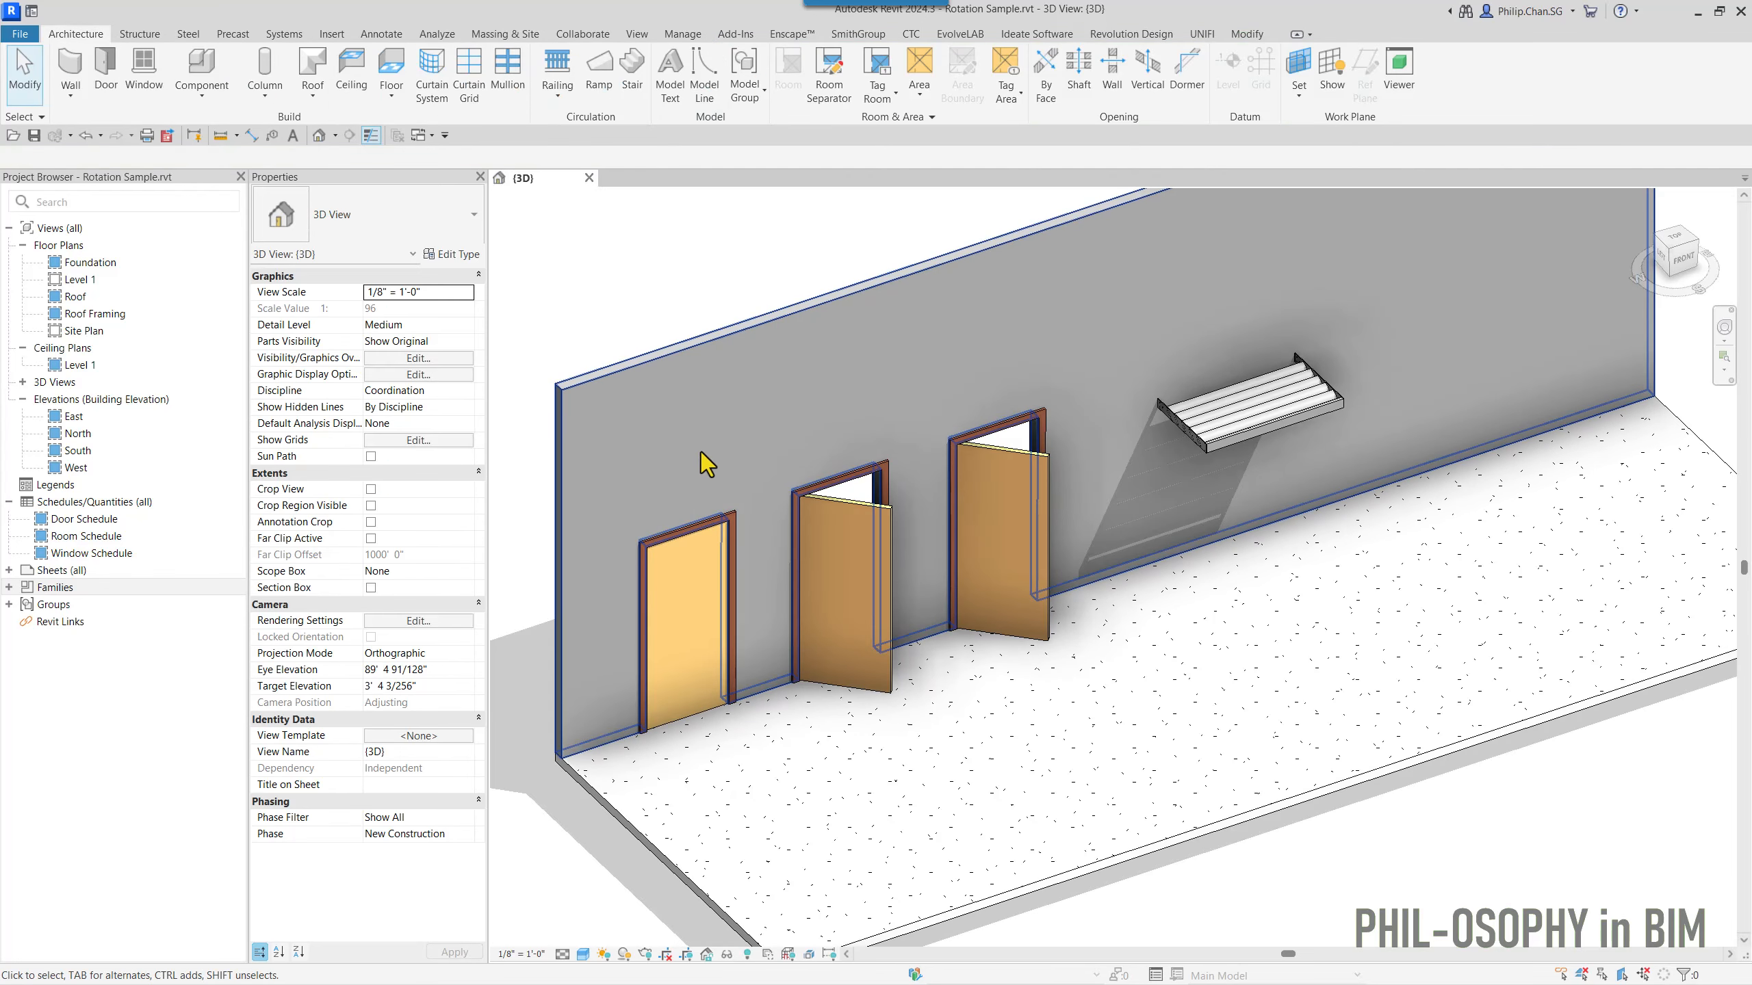
- Try 3D Swing Angle values of 90° and 180° on the Single-Flush-Revolve door nearest the slatted canopy
middle_drag(1023, 669, 1103, 728)
click(1061, 670)
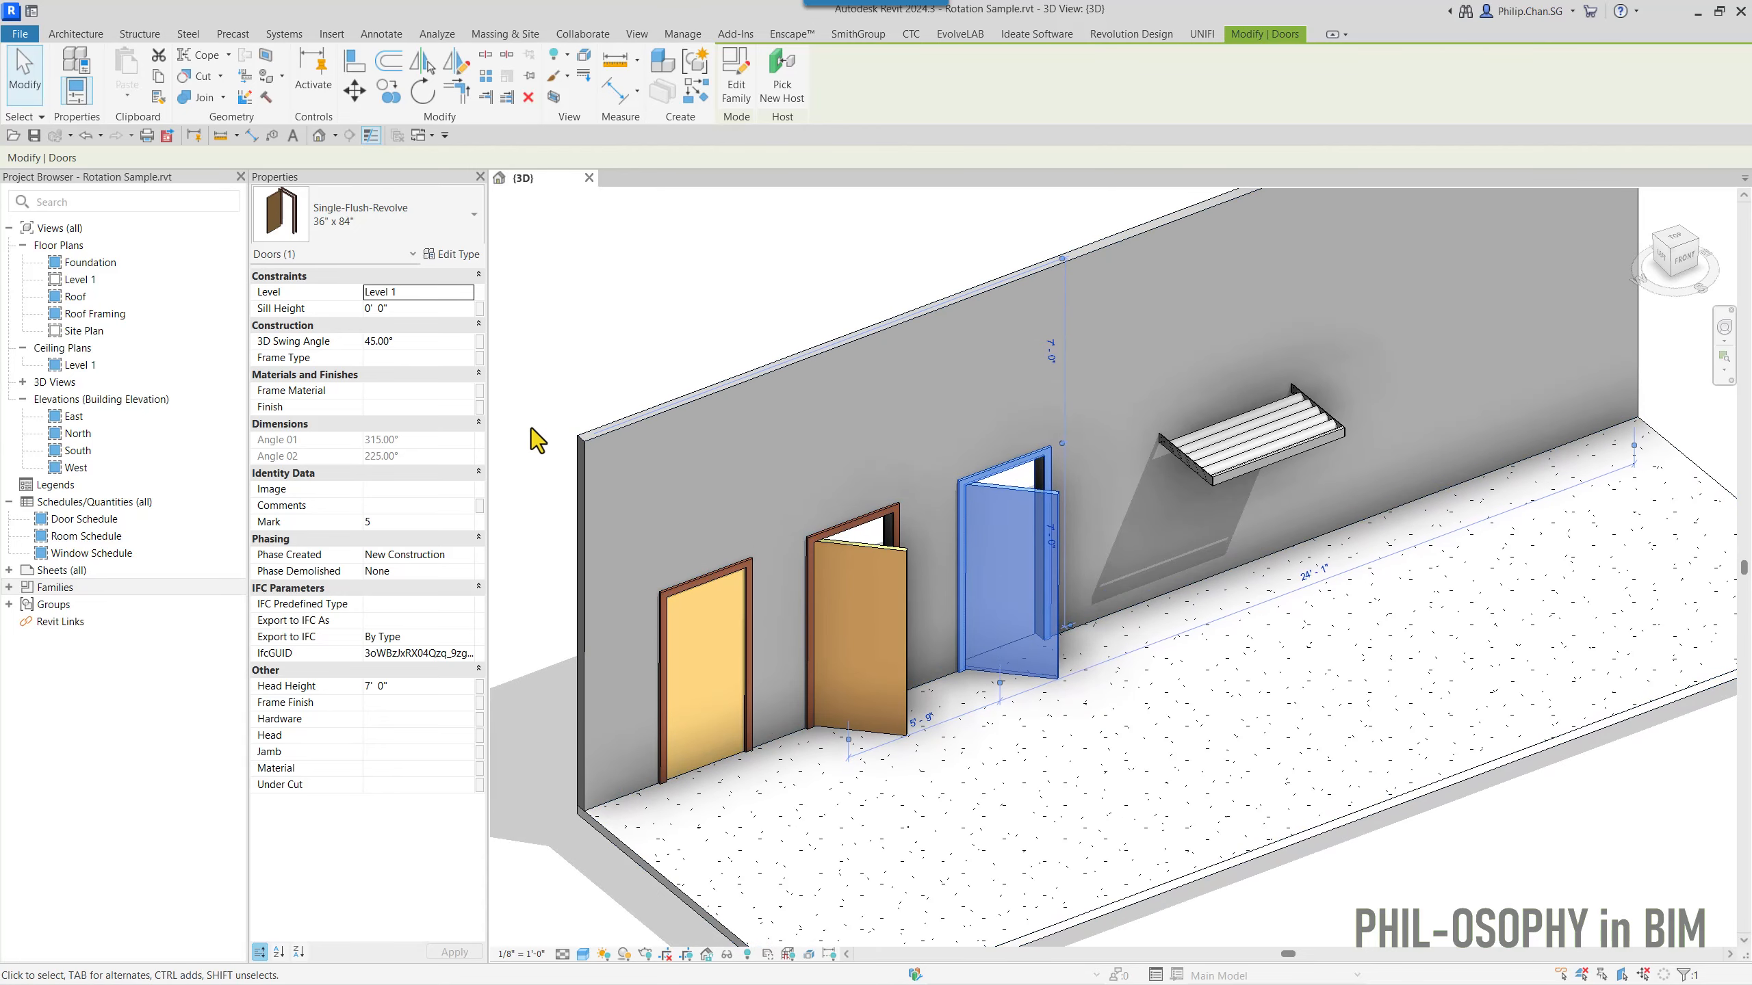
click(414, 340)
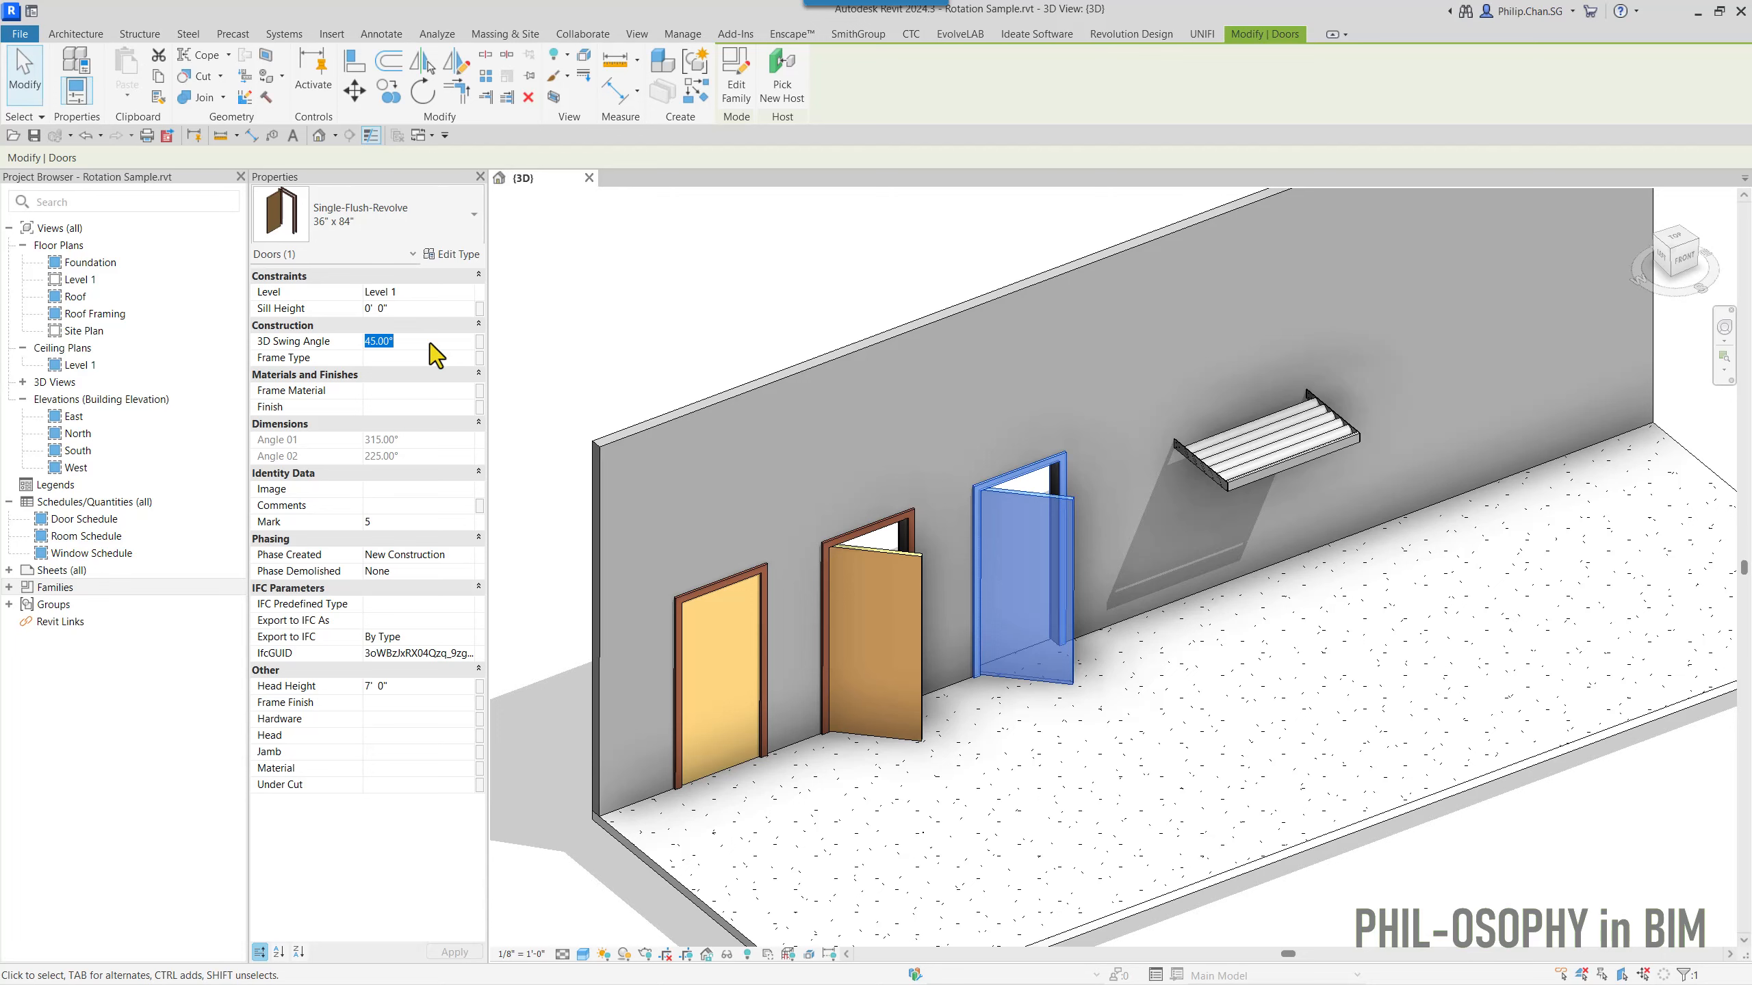
text(90)
shift+middle_drag(648, 321, 668, 349)
click(438, 340)
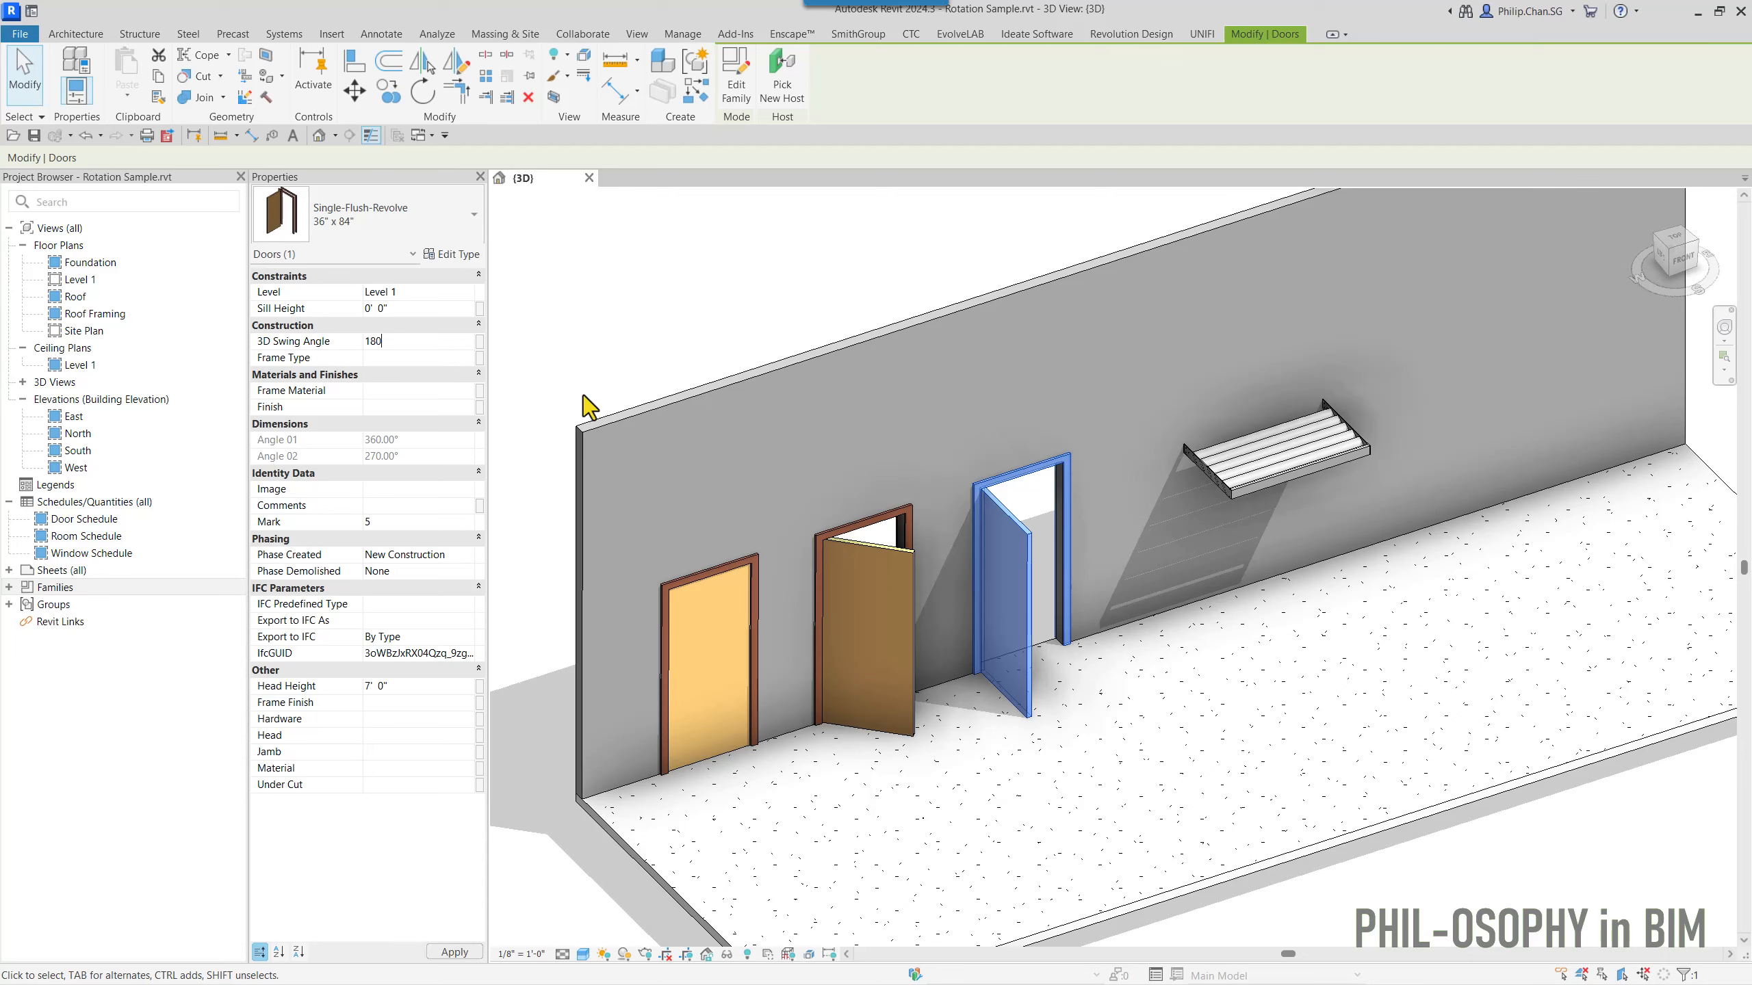
click(756, 435)
- Set the Single-Flush-Revolve door's 3D Swing Angle to 135°
click(980, 515)
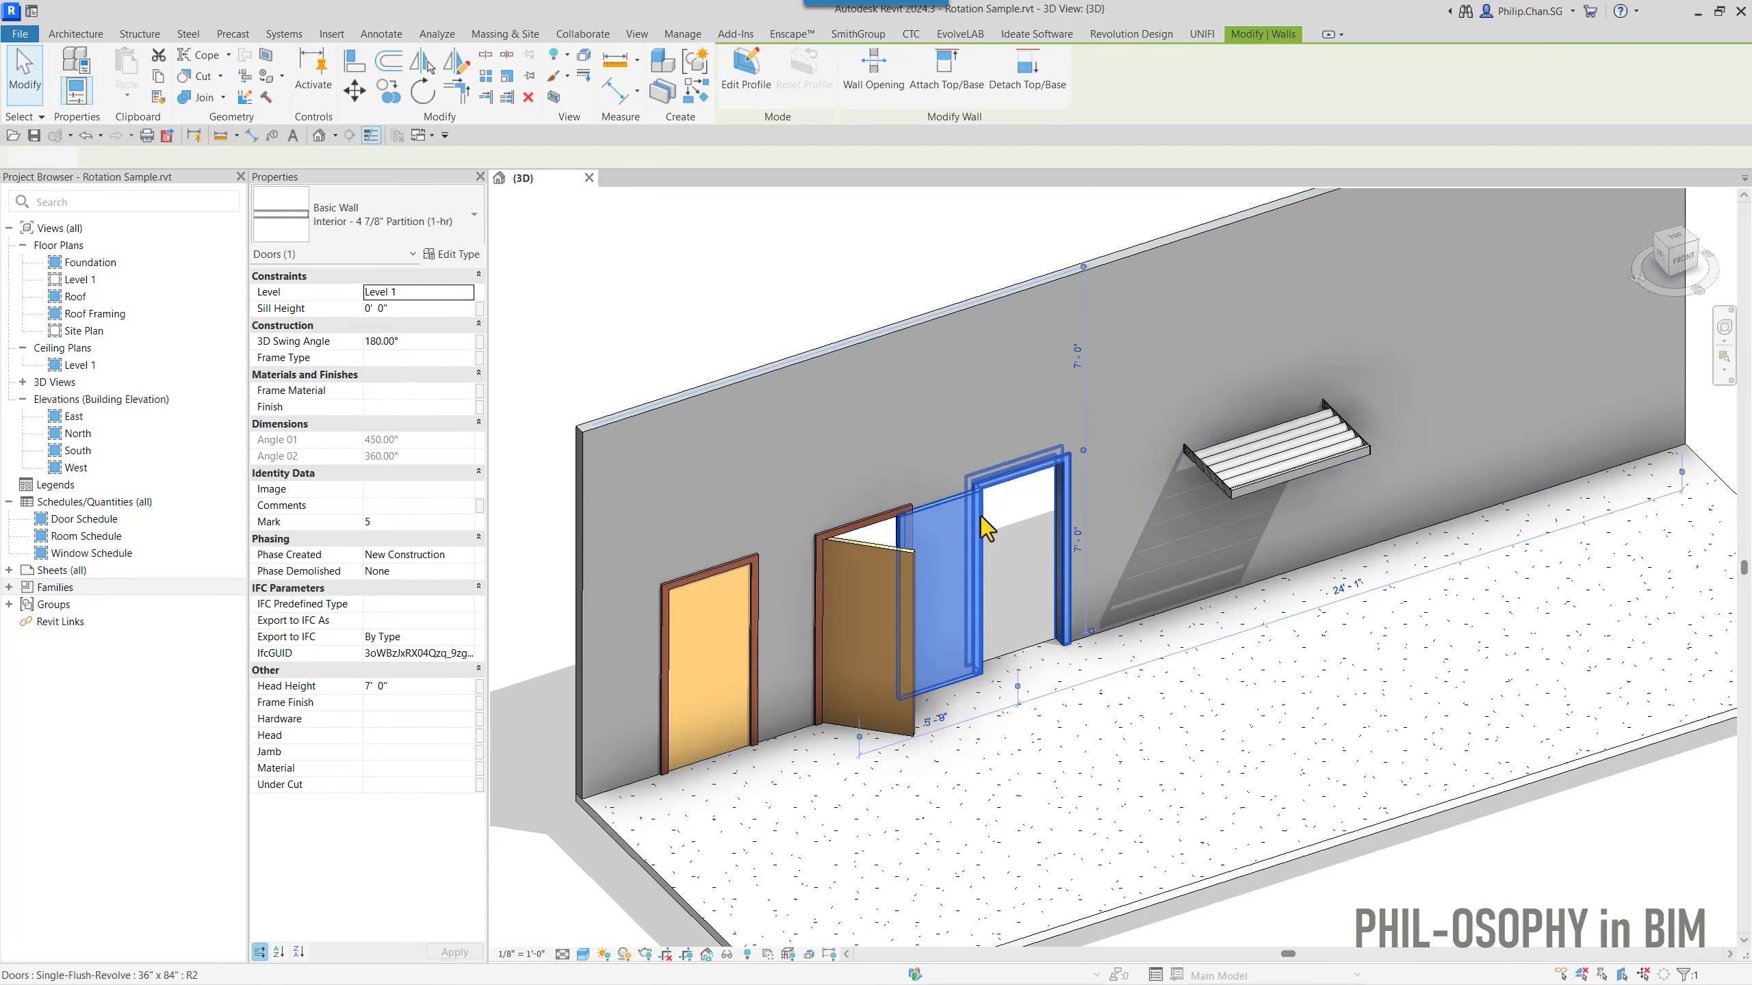
click(424, 341)
text(135)
click(628, 312)
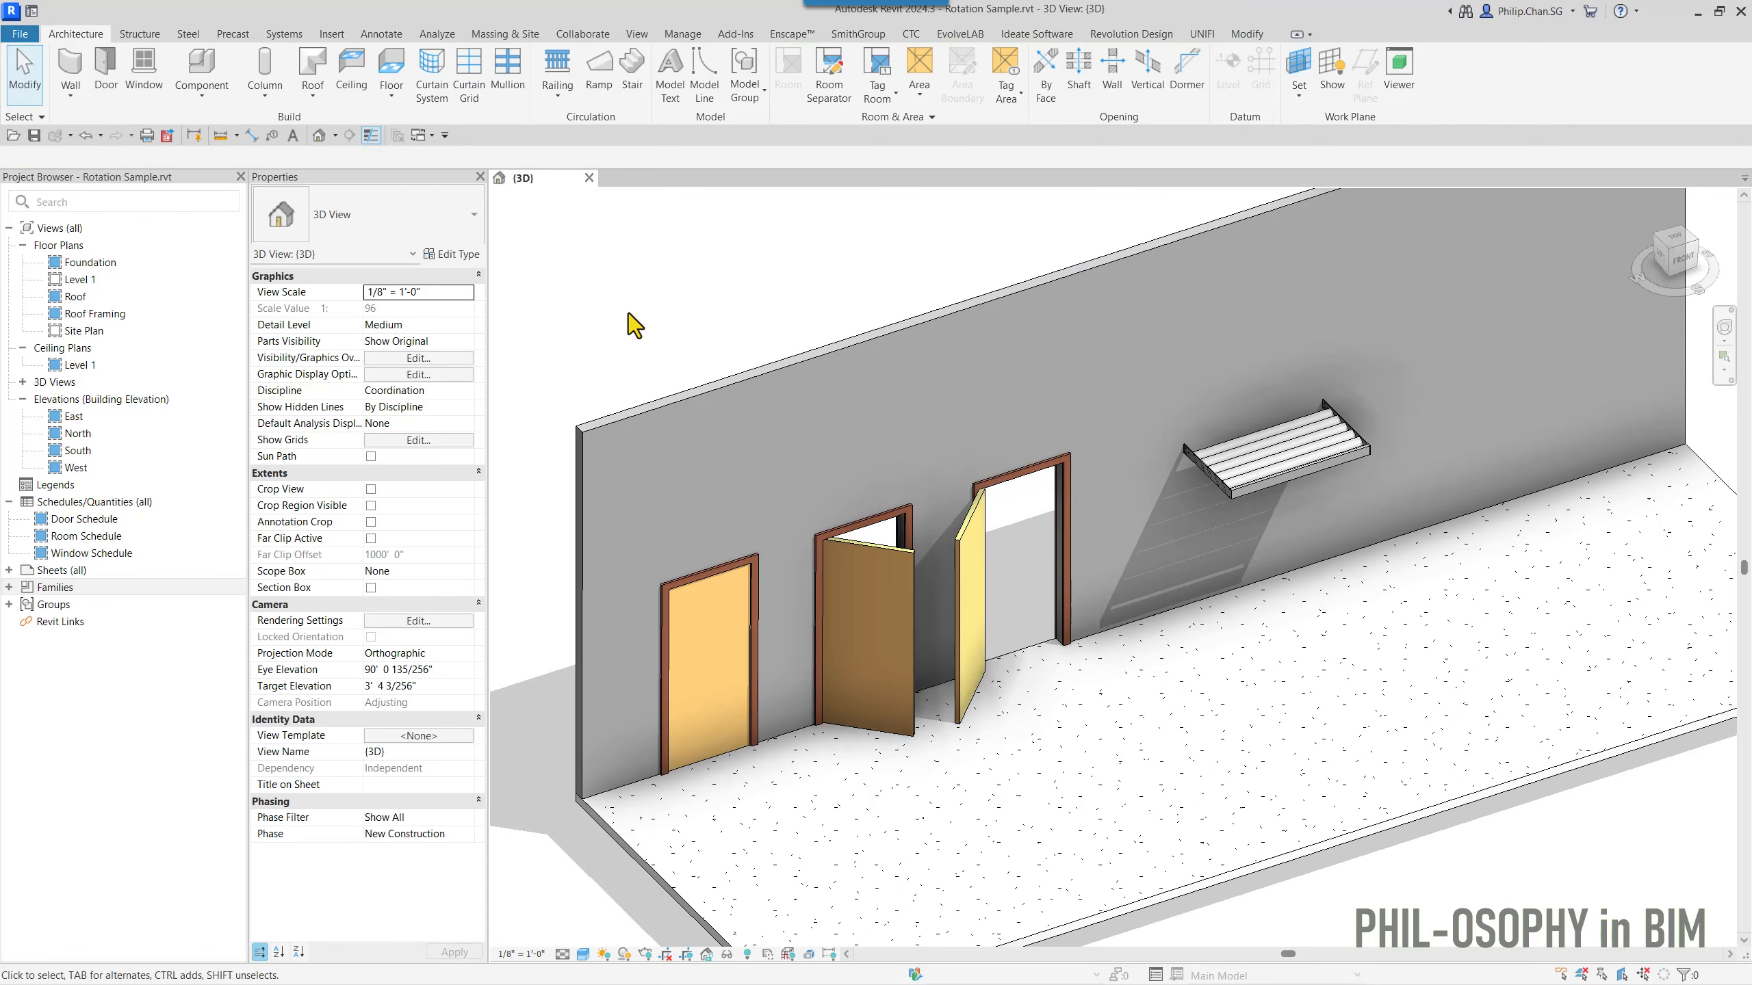
scroll(628, 312, down, 2)
shift+middle_drag(730, 344, 814, 480)
scroll(751, 348, down, 1)
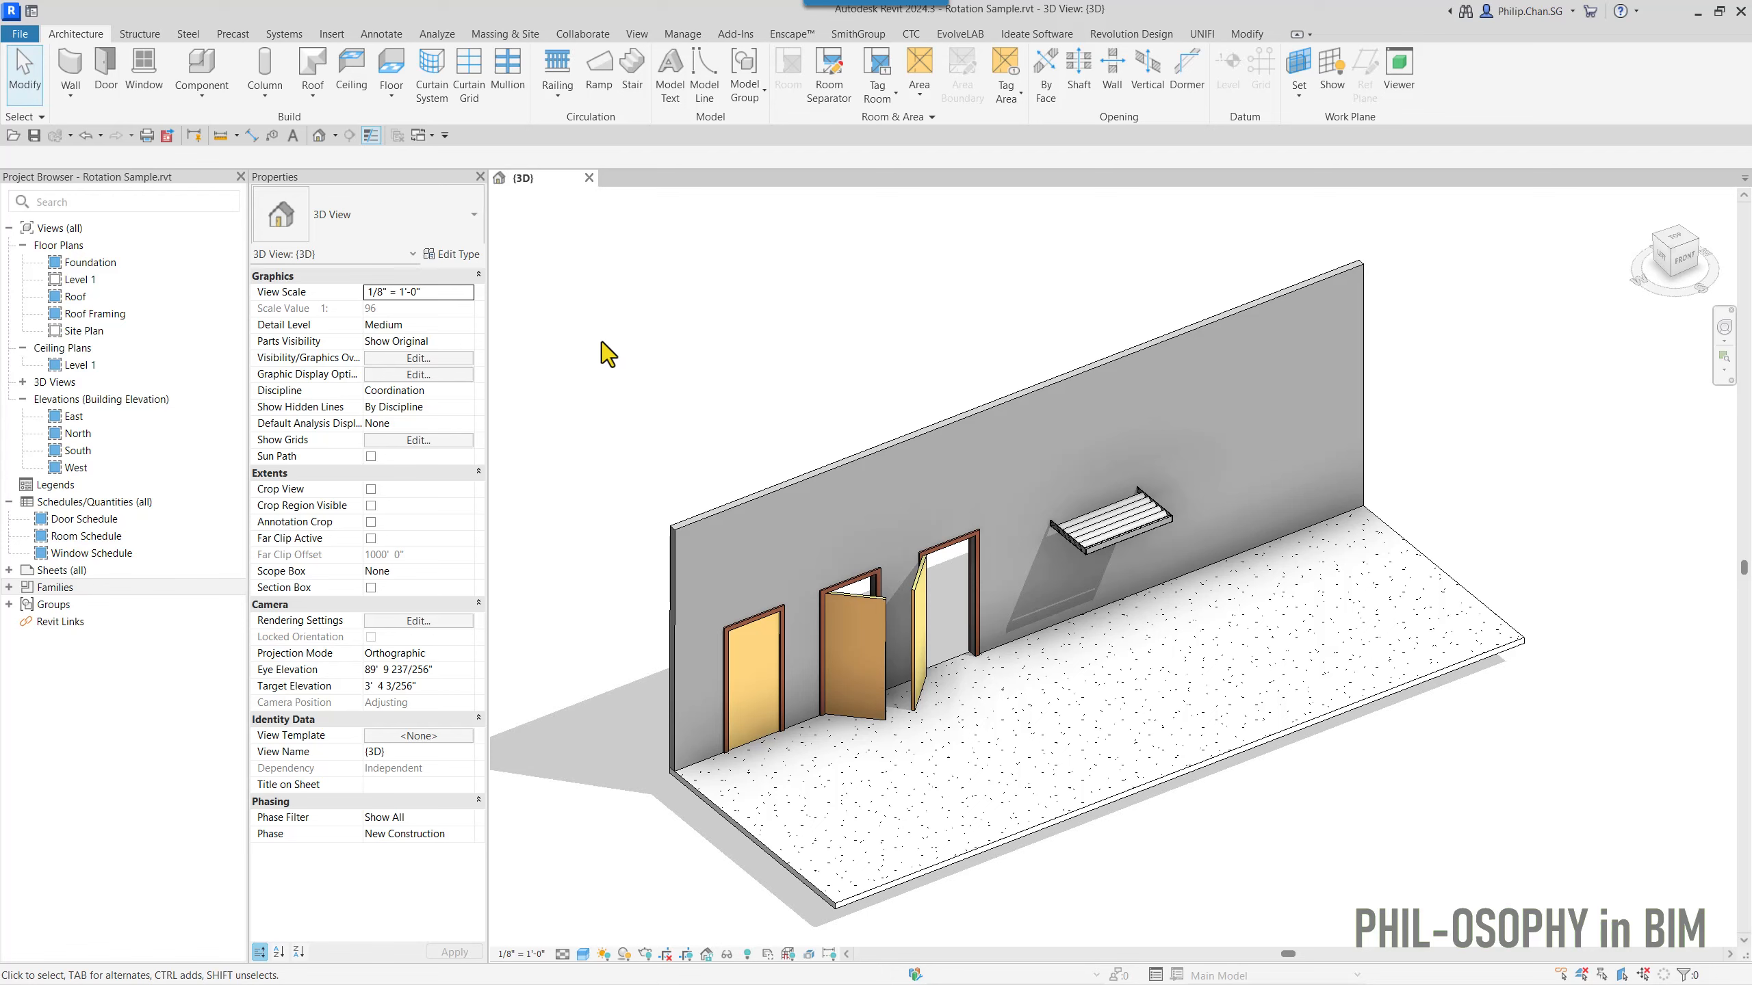
- Create a new family from the Generic Model.rft template in the English-Imperial folder
click(19, 33)
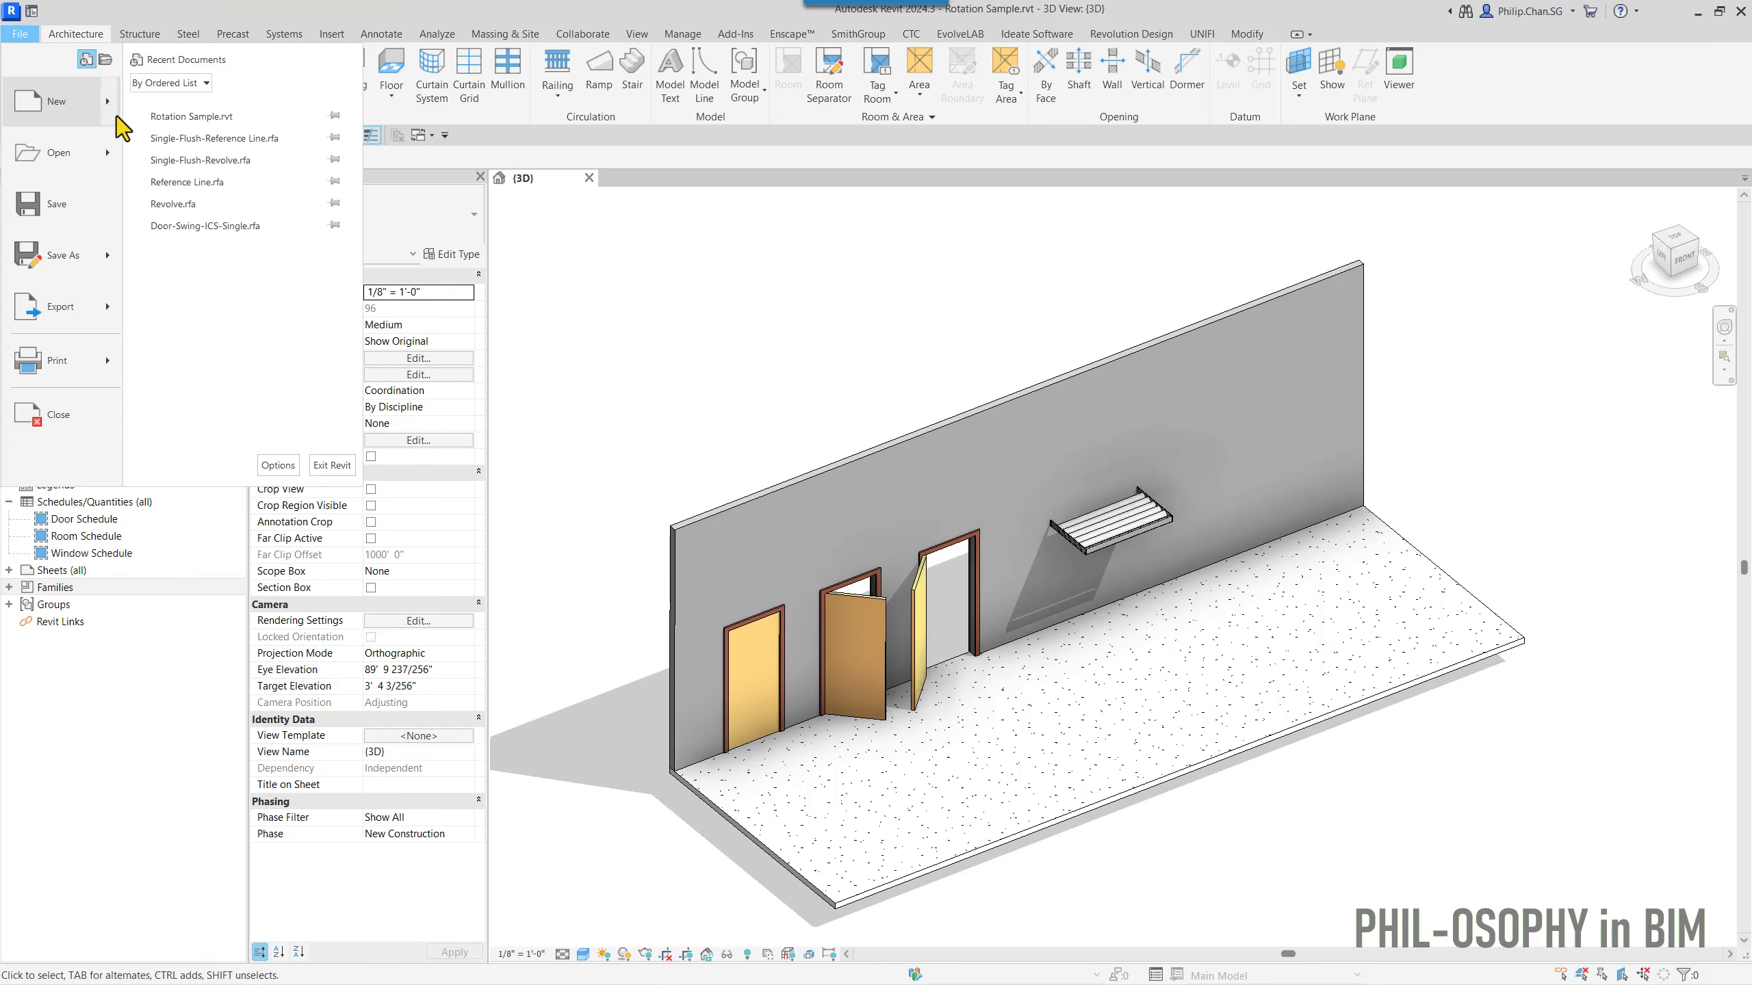
mouse_move(111, 110)
click(196, 160)
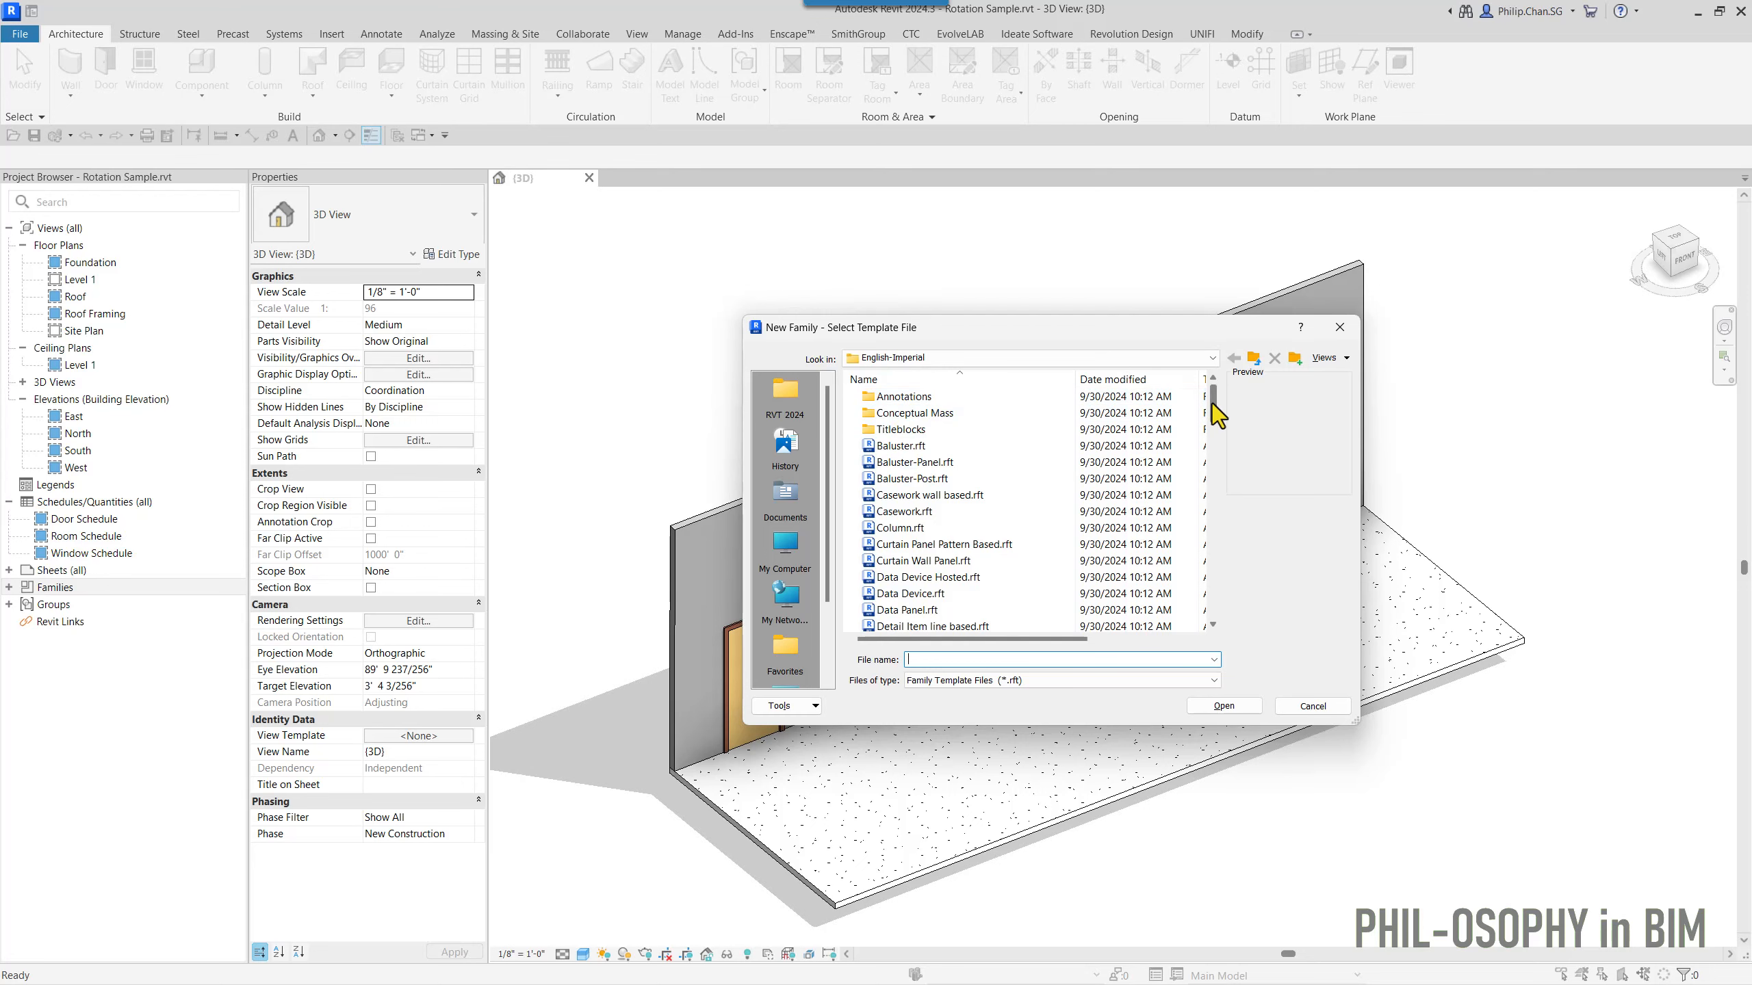
drag(1213, 404, 1212, 498)
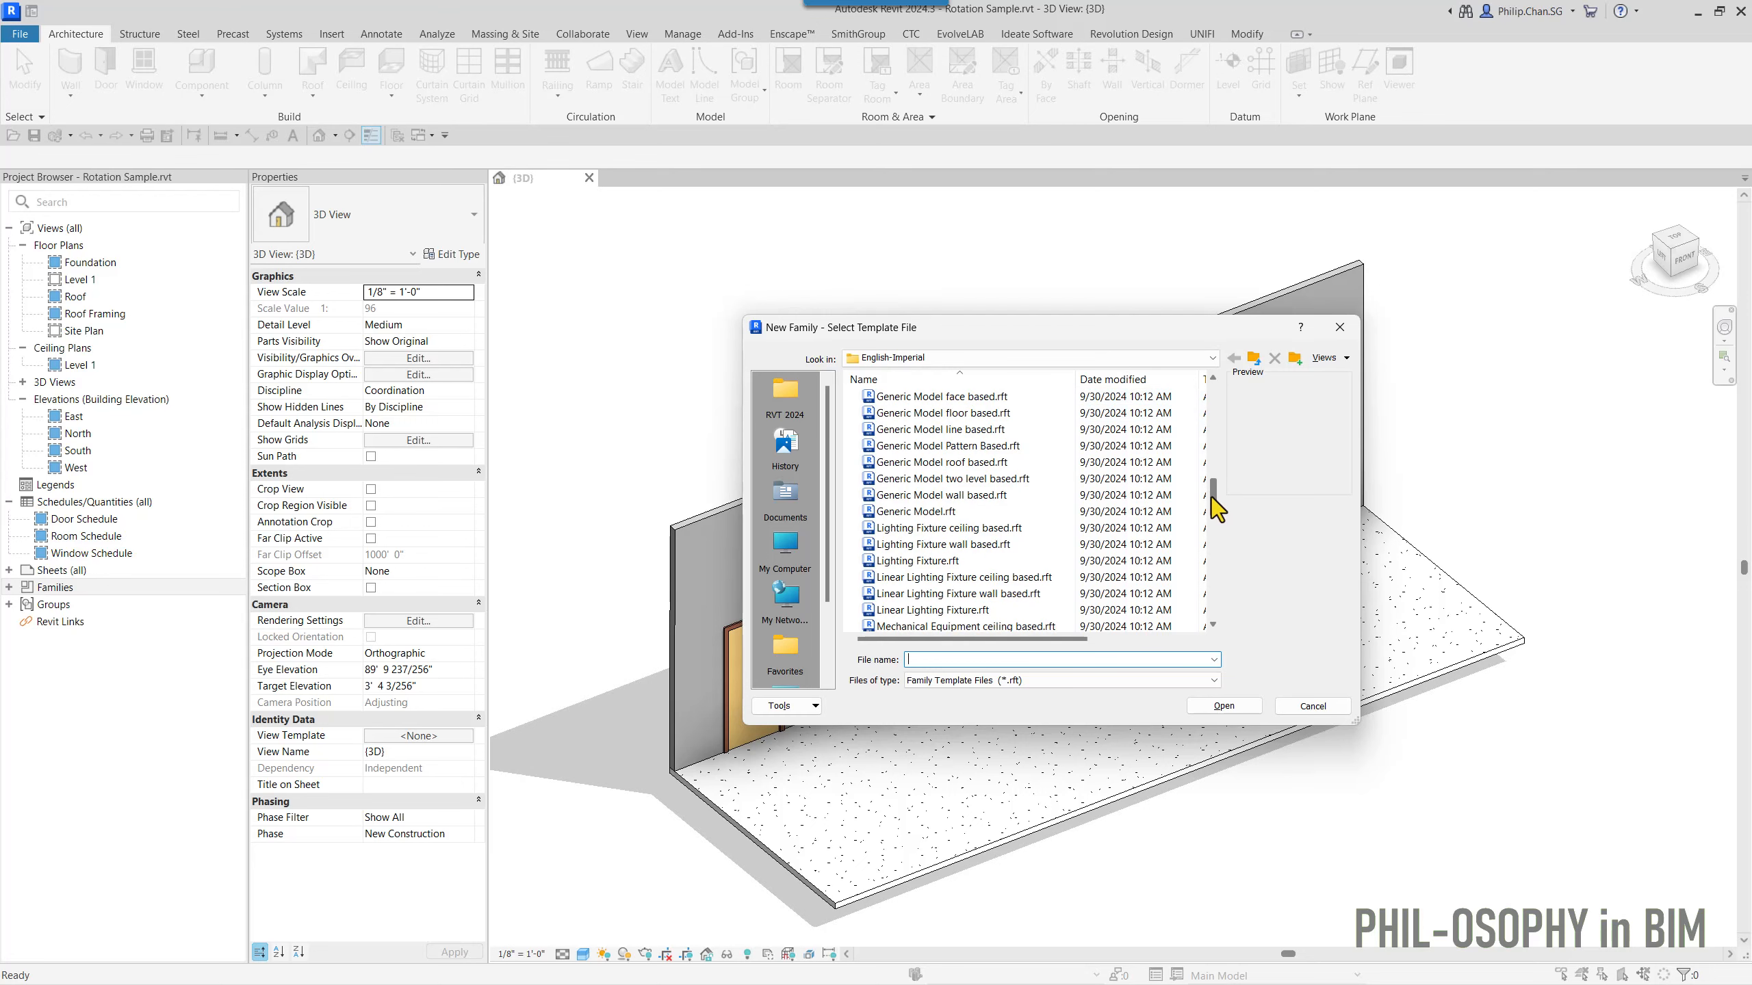
click(934, 516)
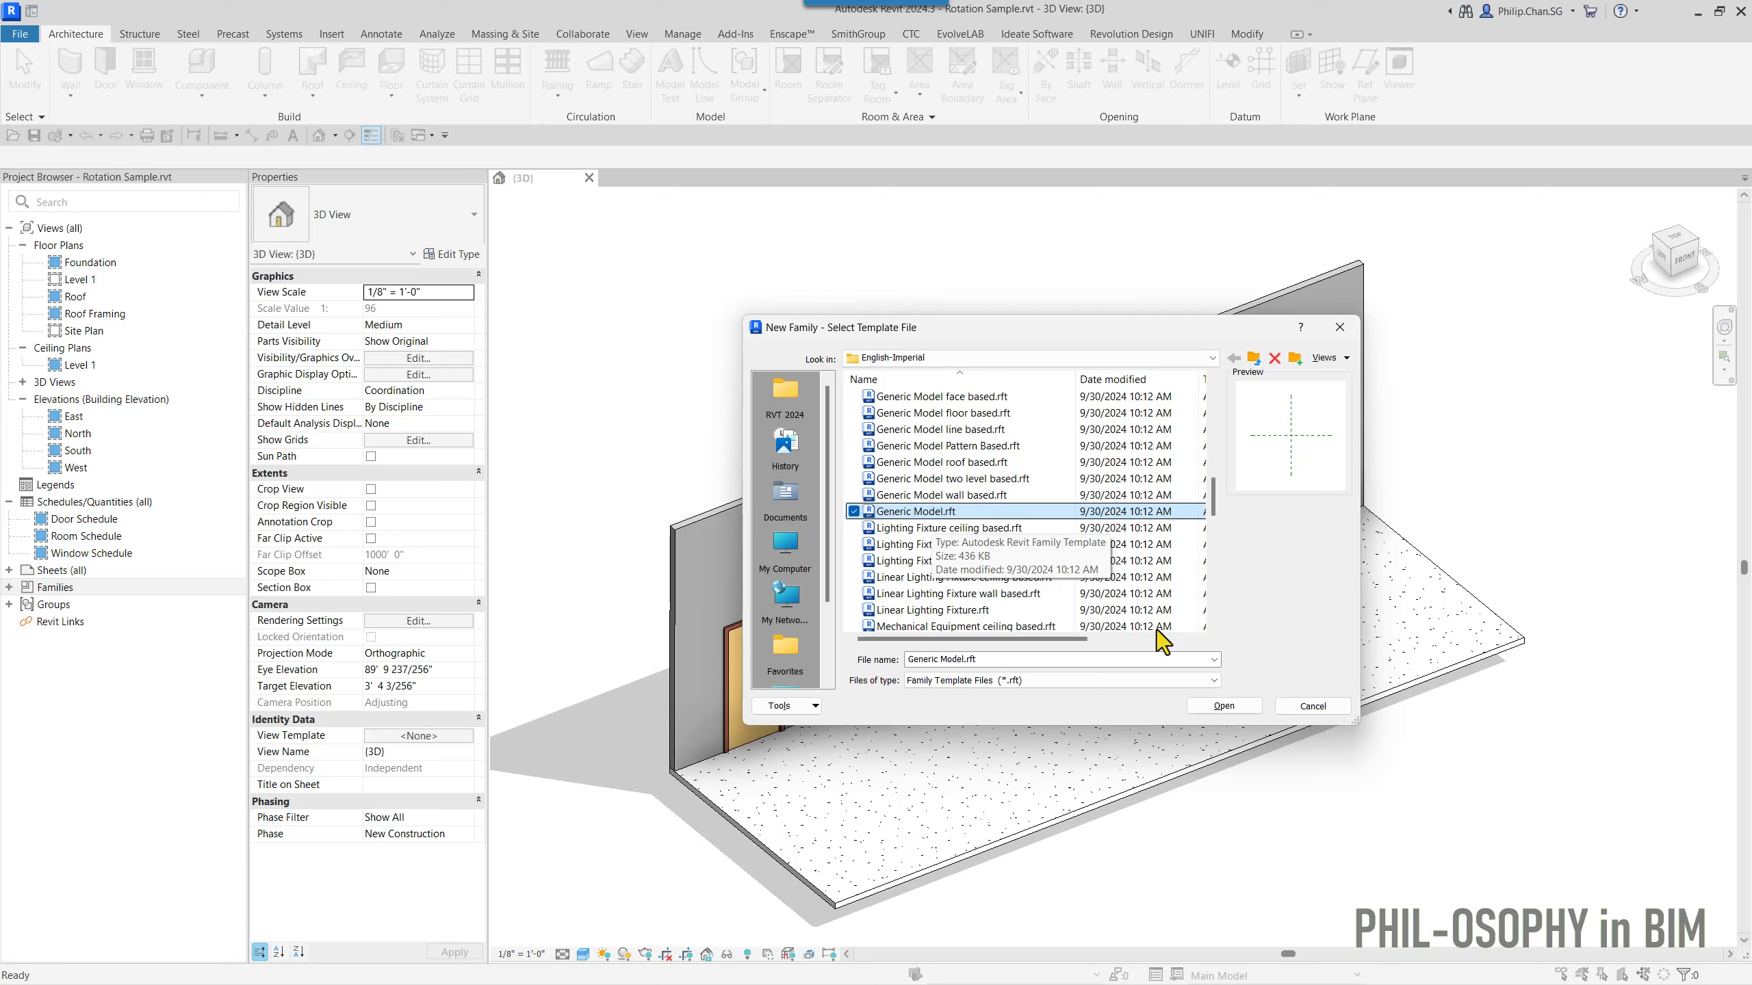
click(1193, 709)
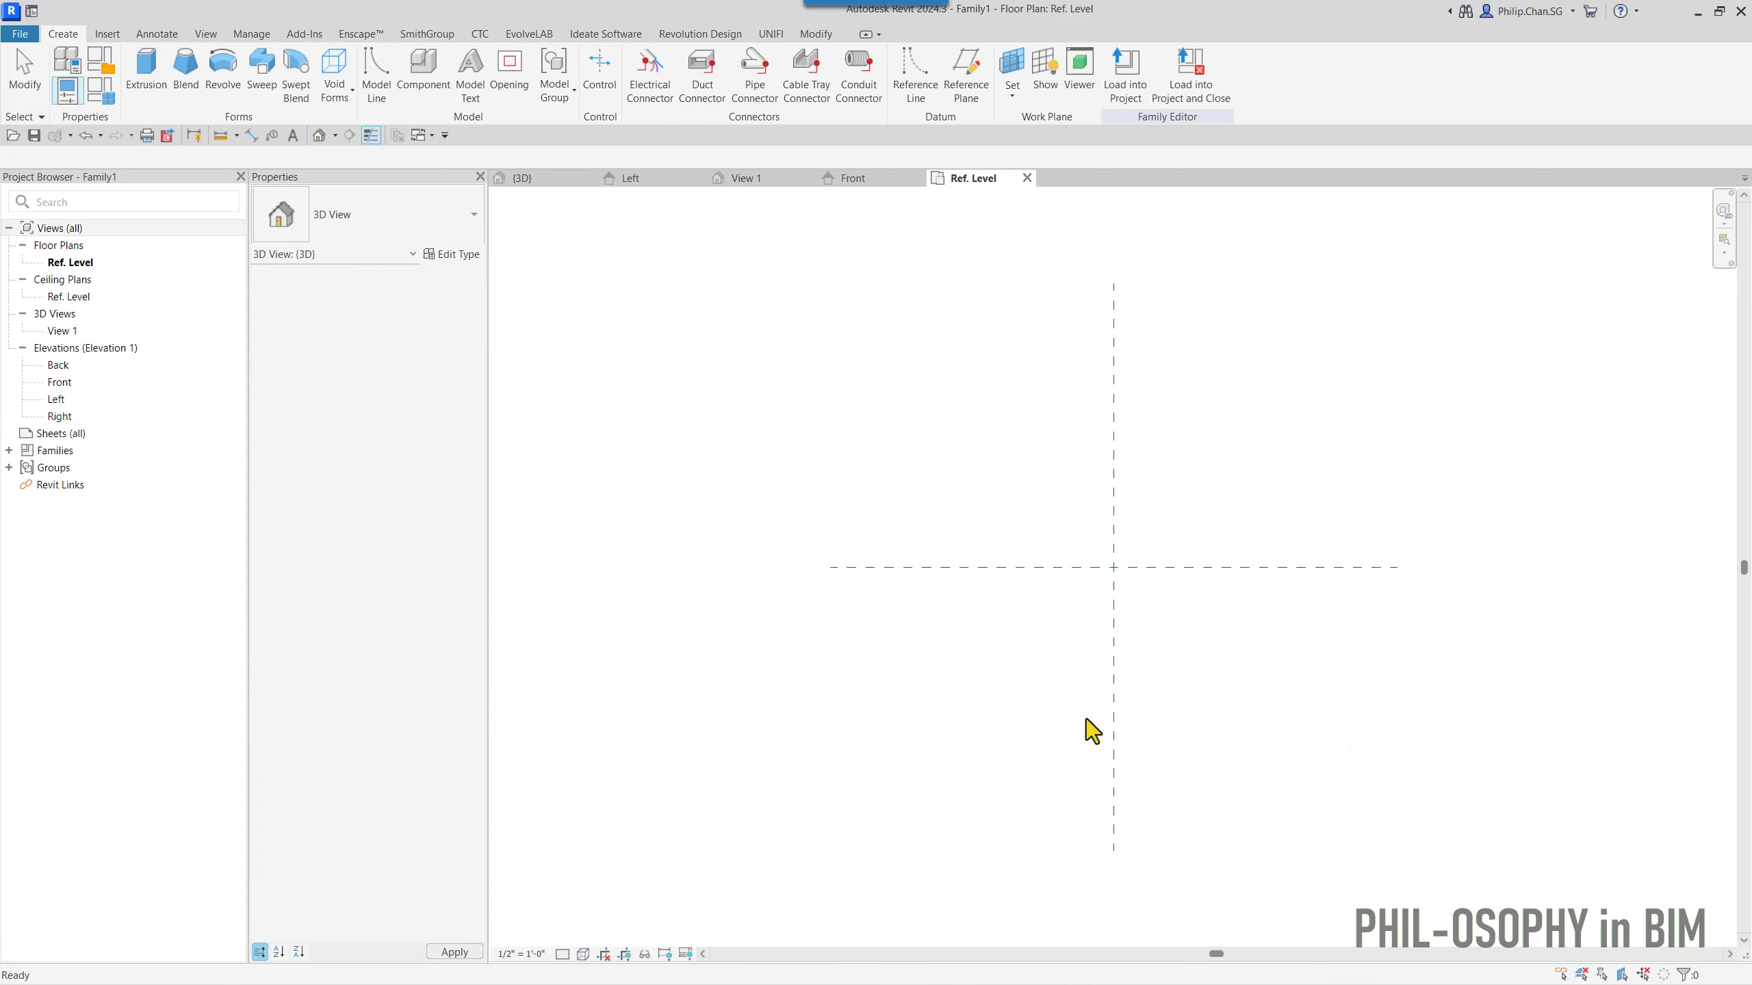
middle_drag(1079, 715, 958, 719)
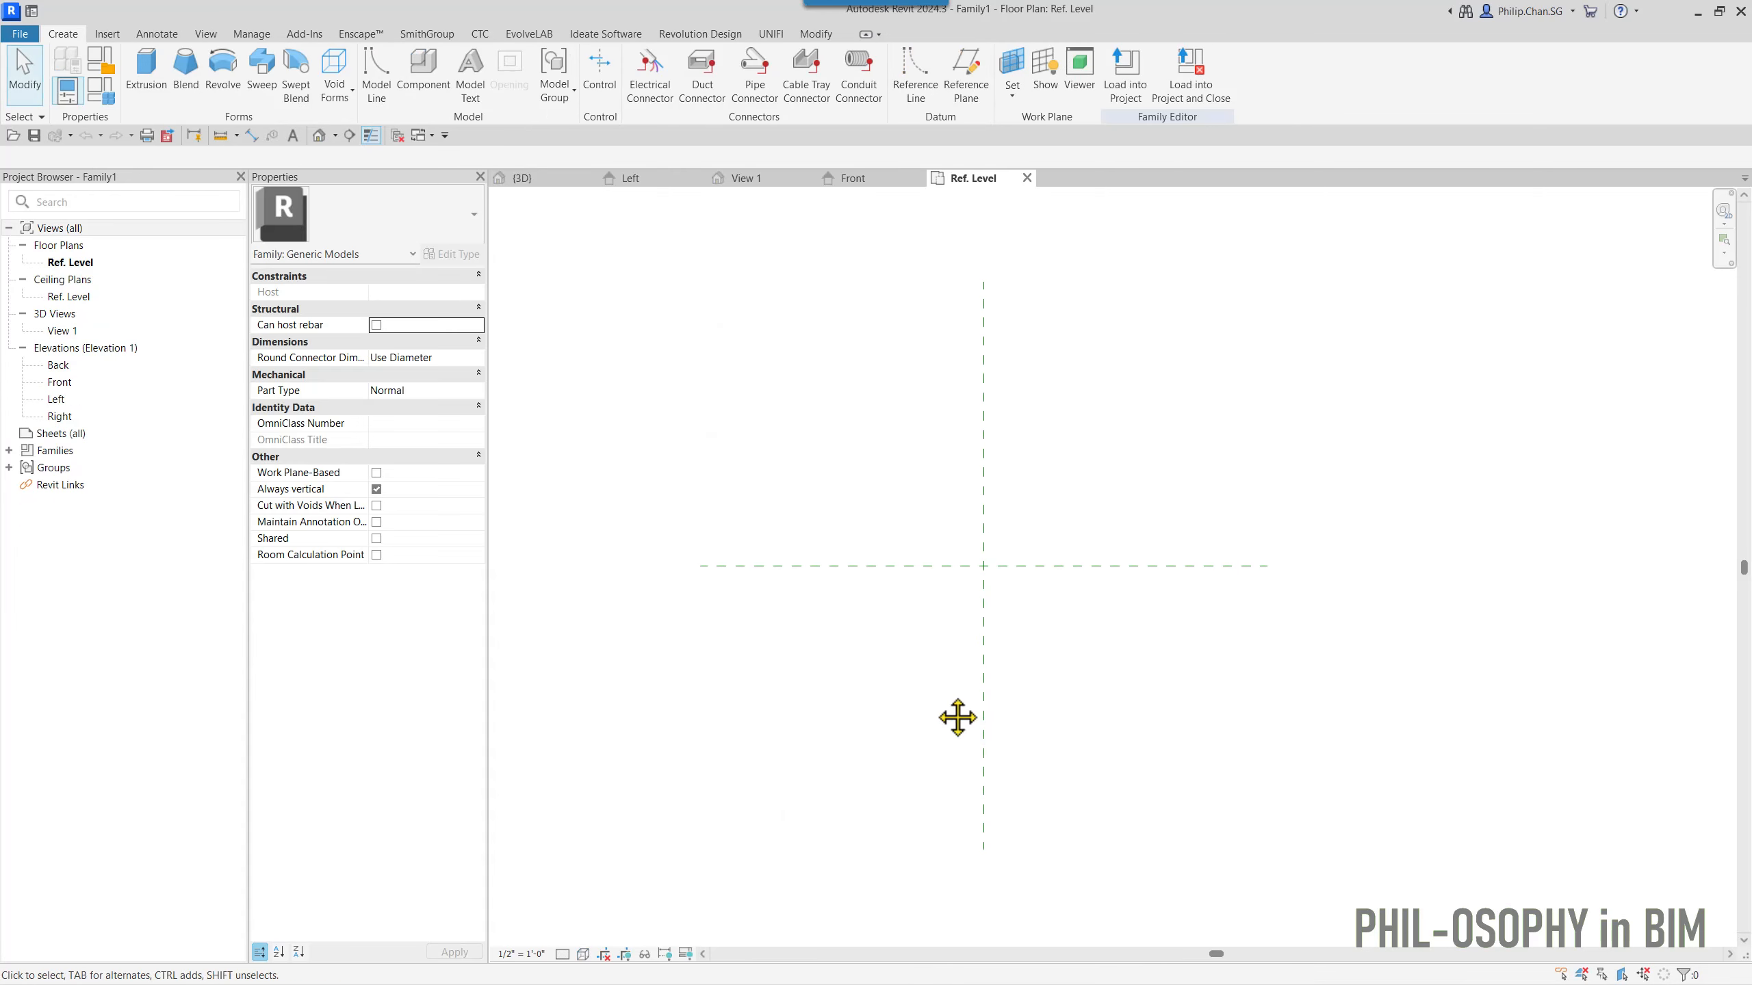
middle_drag(1058, 656, 1042, 658)
middle_drag(1078, 676, 1050, 661)
middle_drag(1080, 463, 1074, 431)
scroll(1035, 511, up, 1)
middle_drag(1024, 486, 1003, 528)
scroll(1003, 517, down, 1)
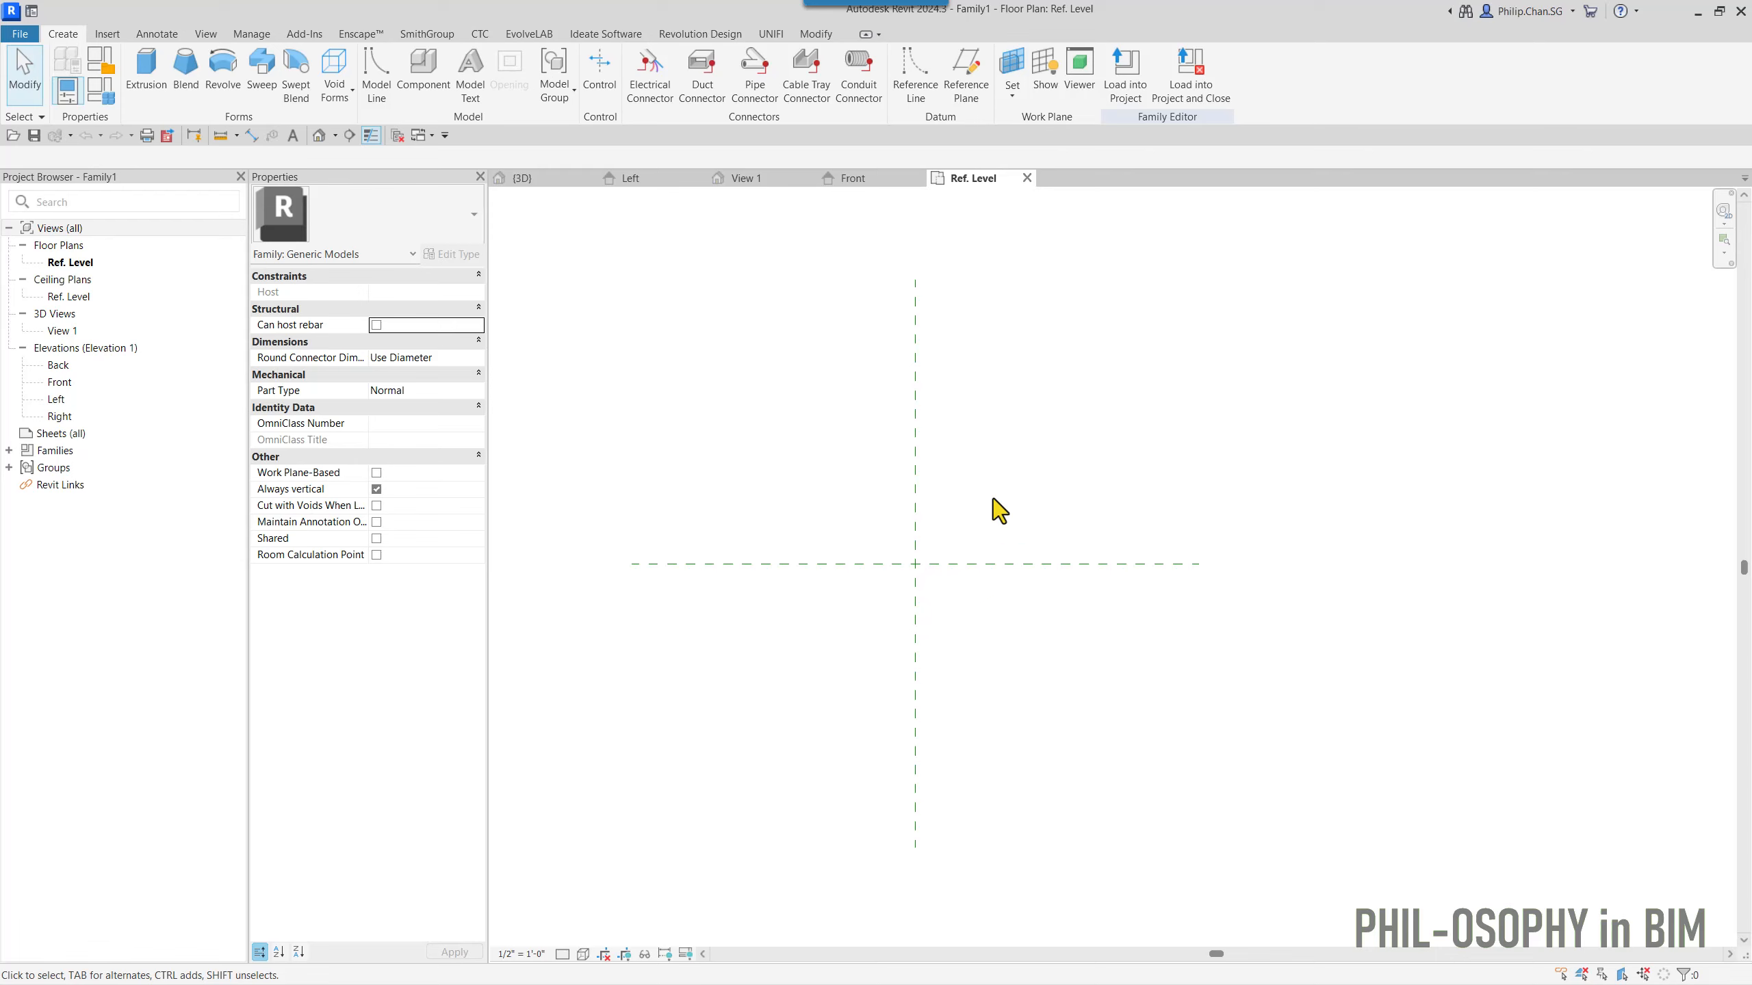
- Draw a reference line about 2'-0" long at 45° from the intersection of the two centre reference planes
click(917, 76)
scroll(958, 524, up, 2)
scroll(948, 556, up, 2)
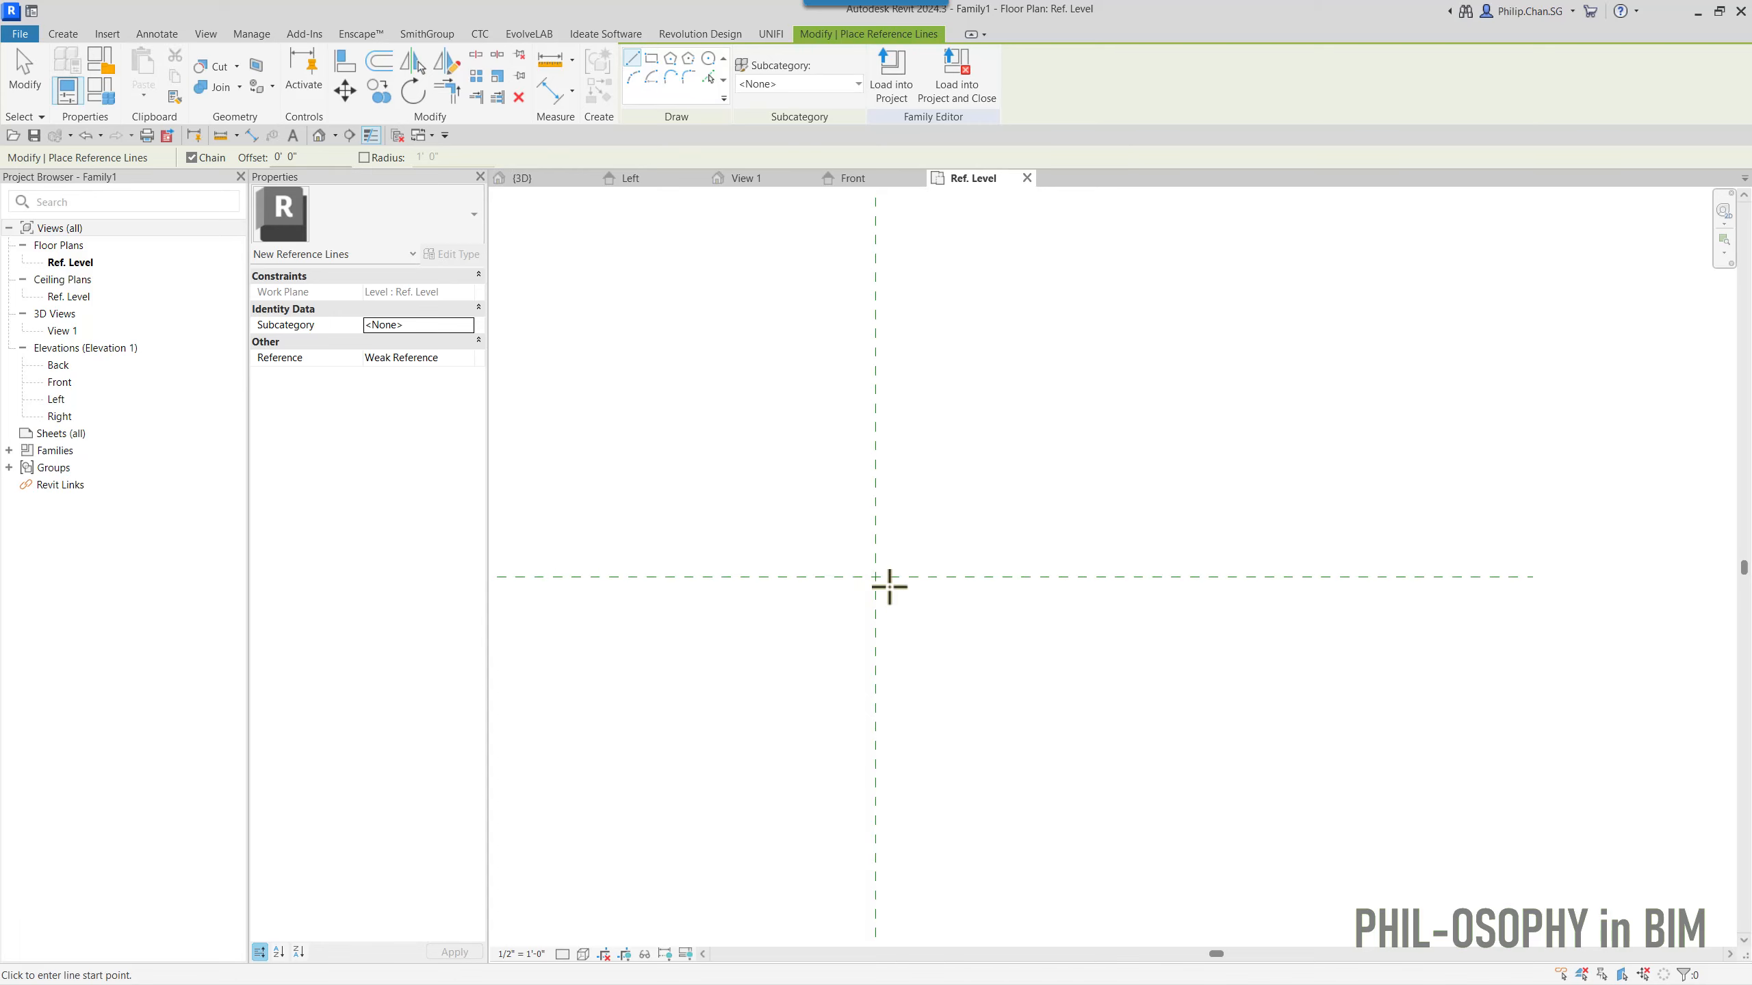
middle_drag(926, 560, 889, 558)
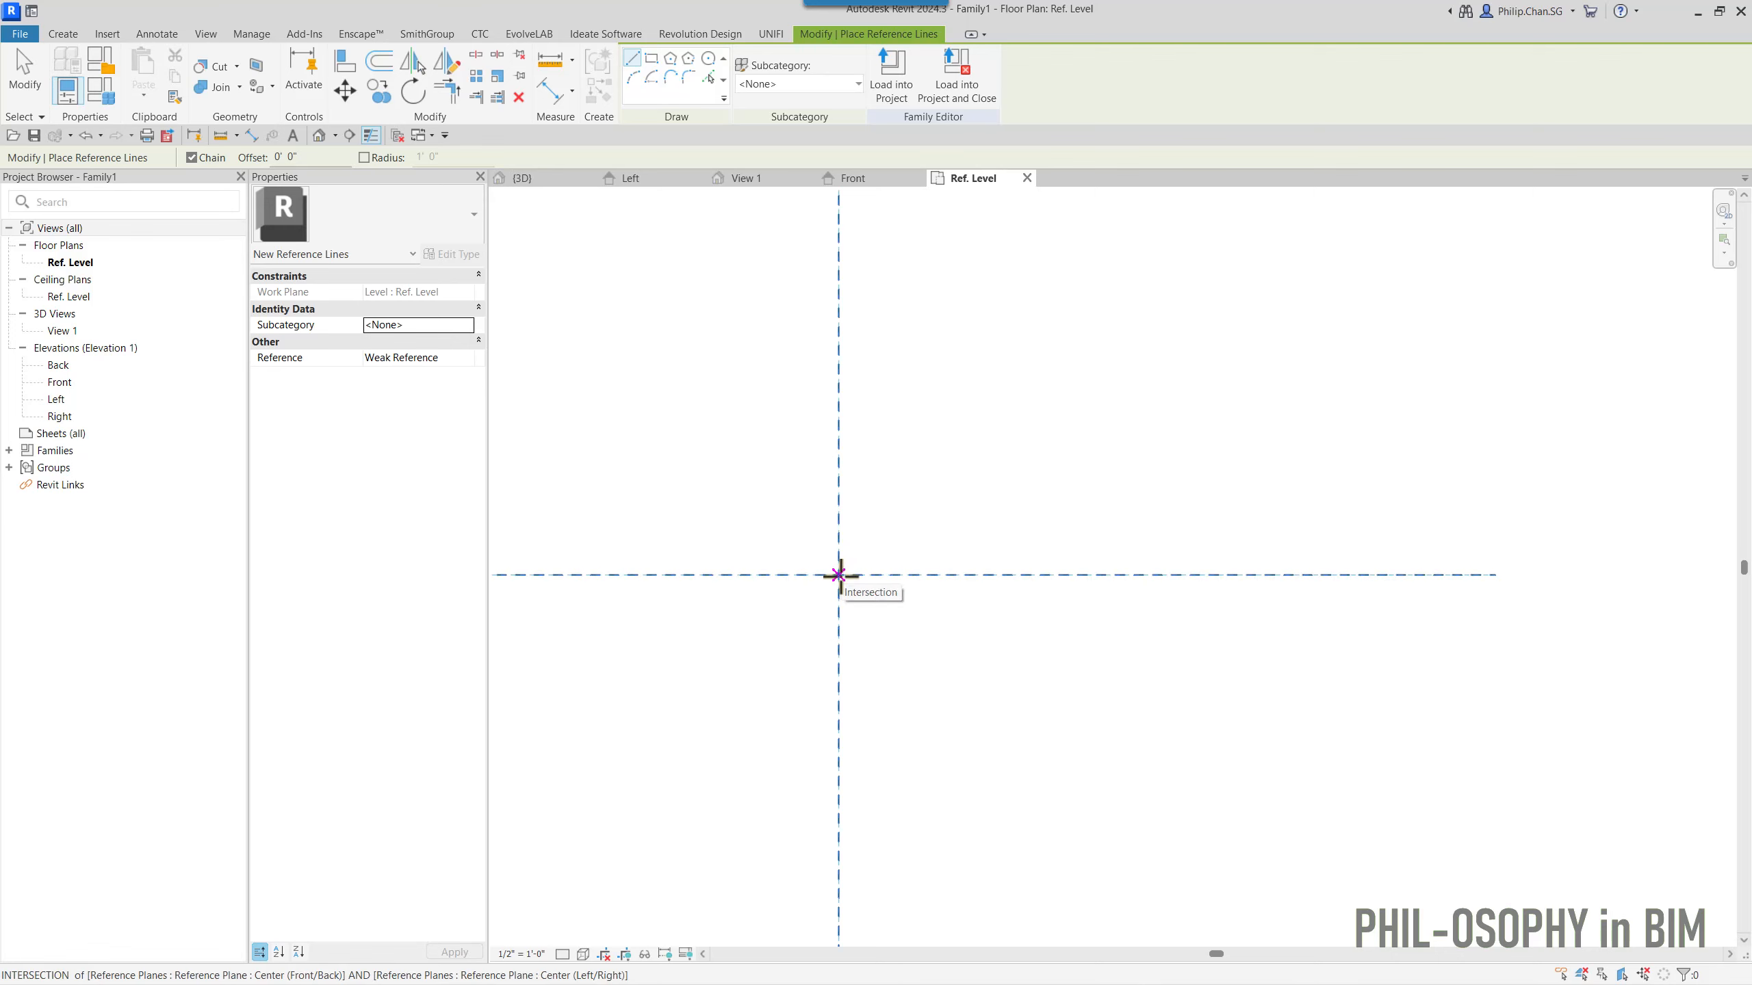
click(839, 575)
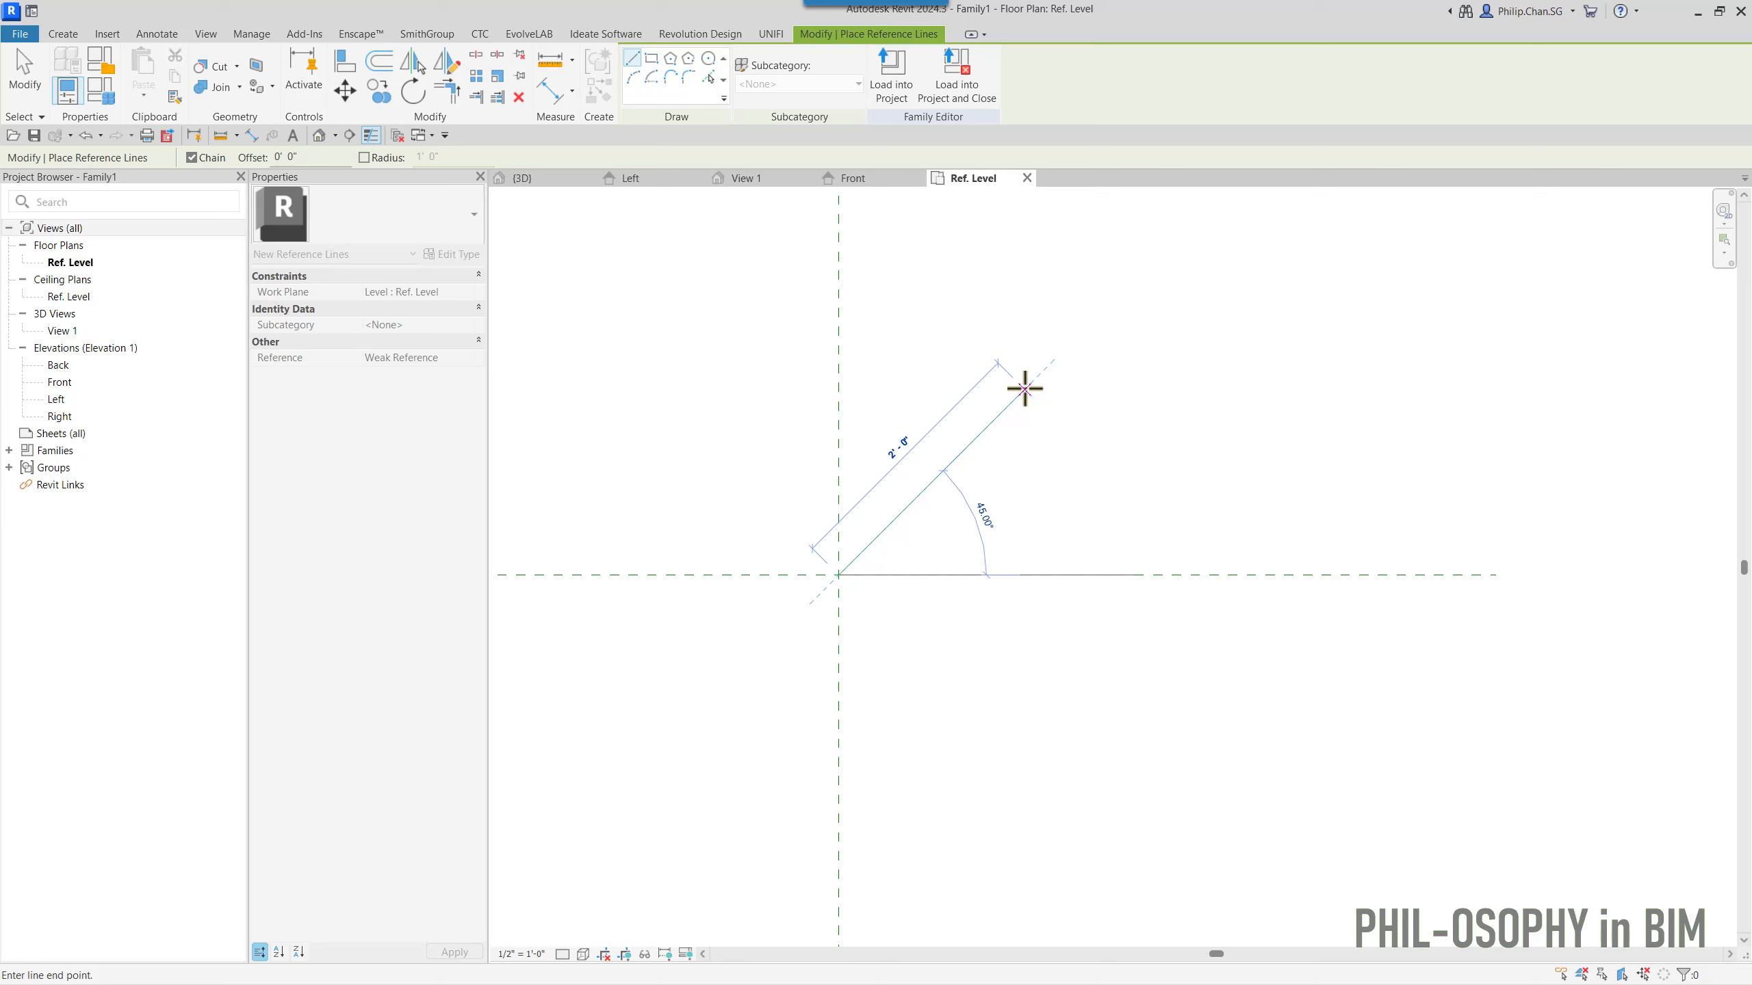
click(1026, 391)
key(Escape)
key(Escape)
click(967, 448)
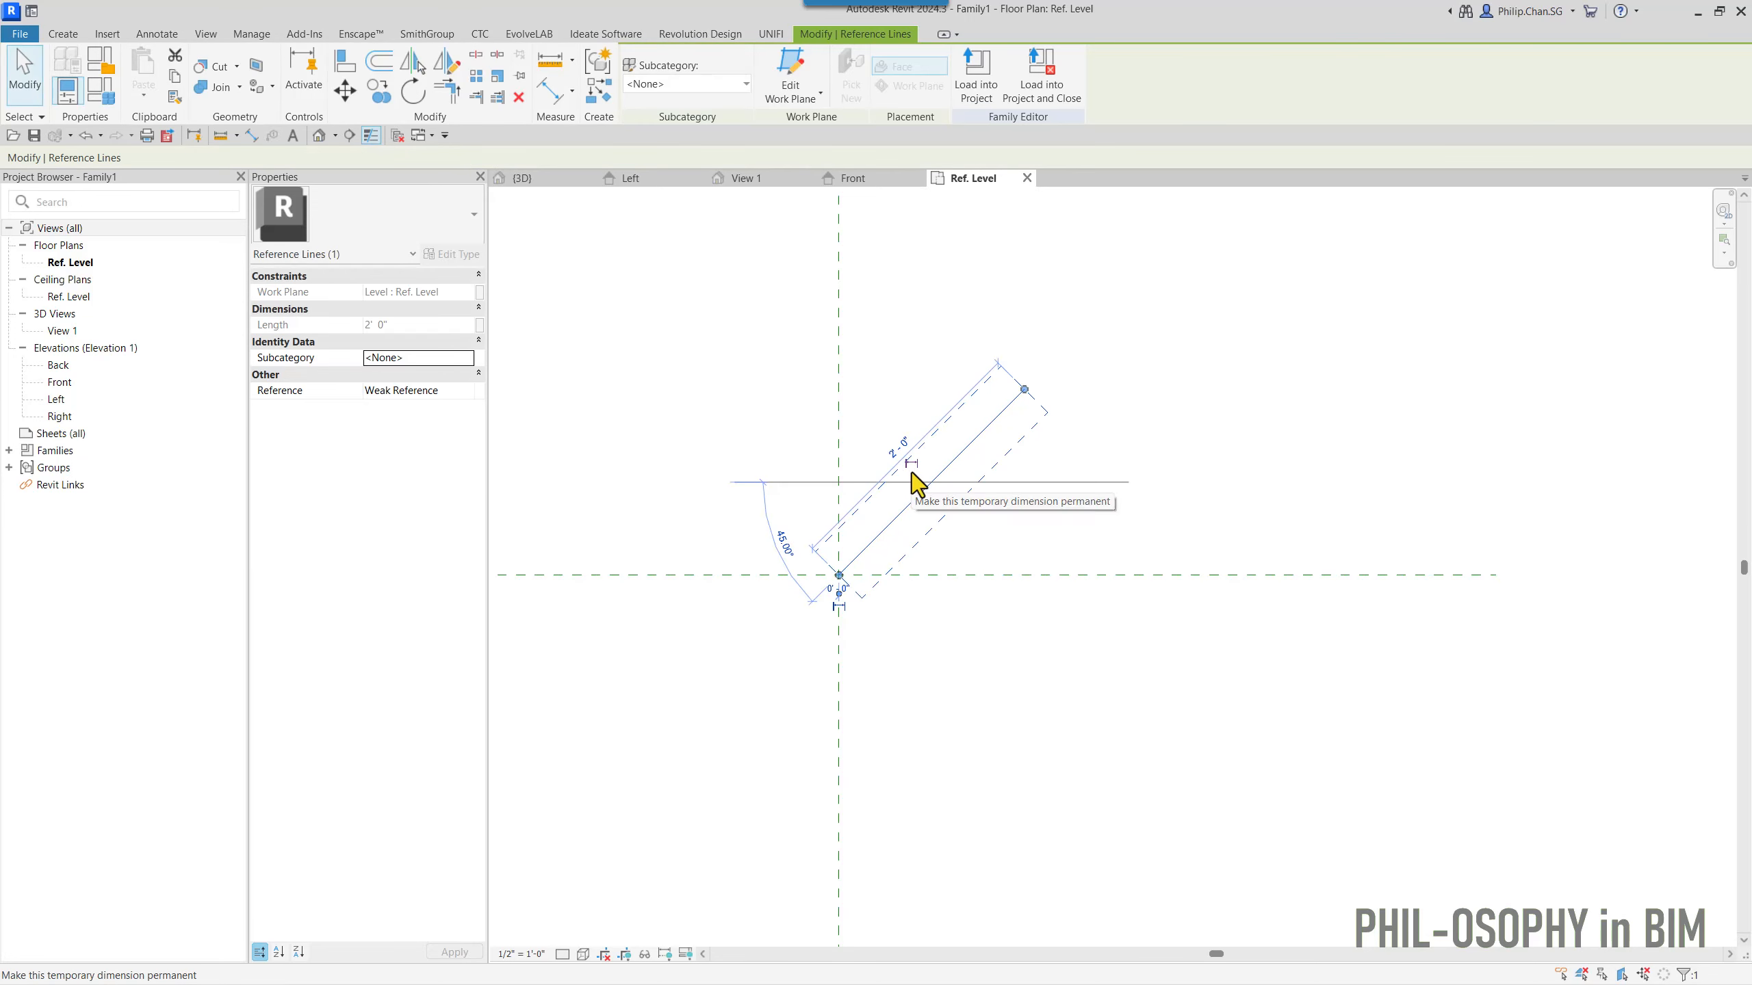
scroll(883, 533, up, 1)
key(Escape)
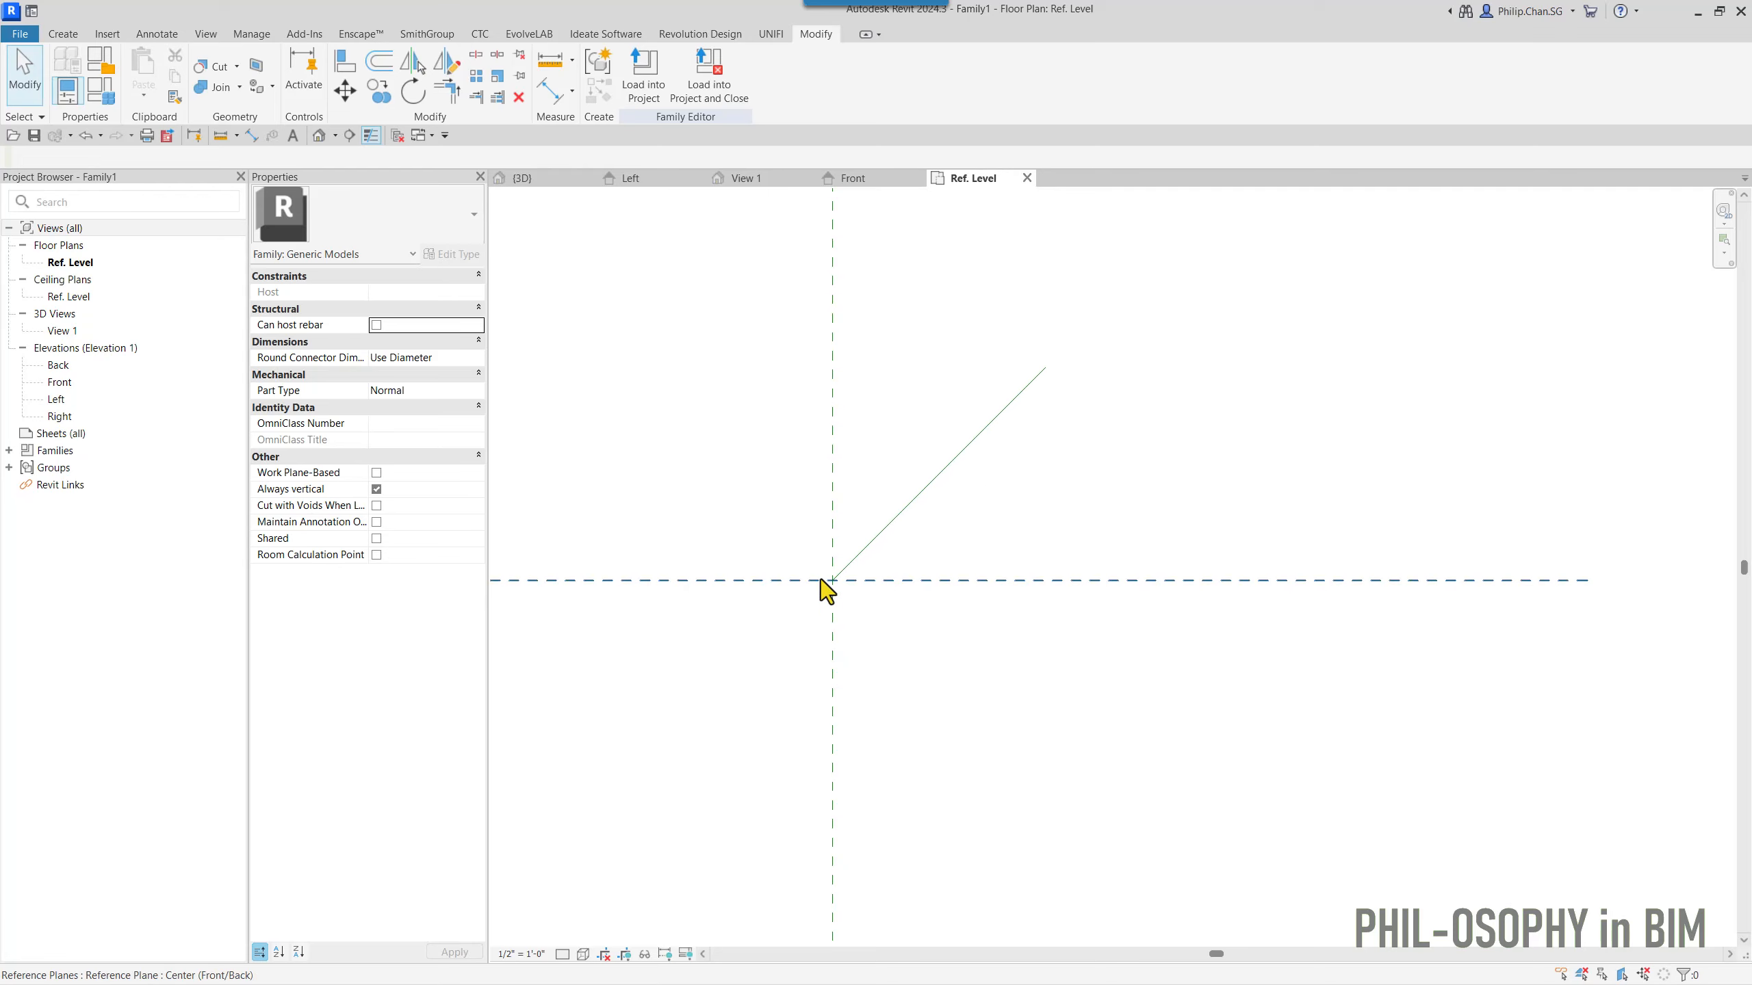
- Align the reference line's start point to the vertical Center (Left/Right) reference plane
scroll(831, 532, down, 2)
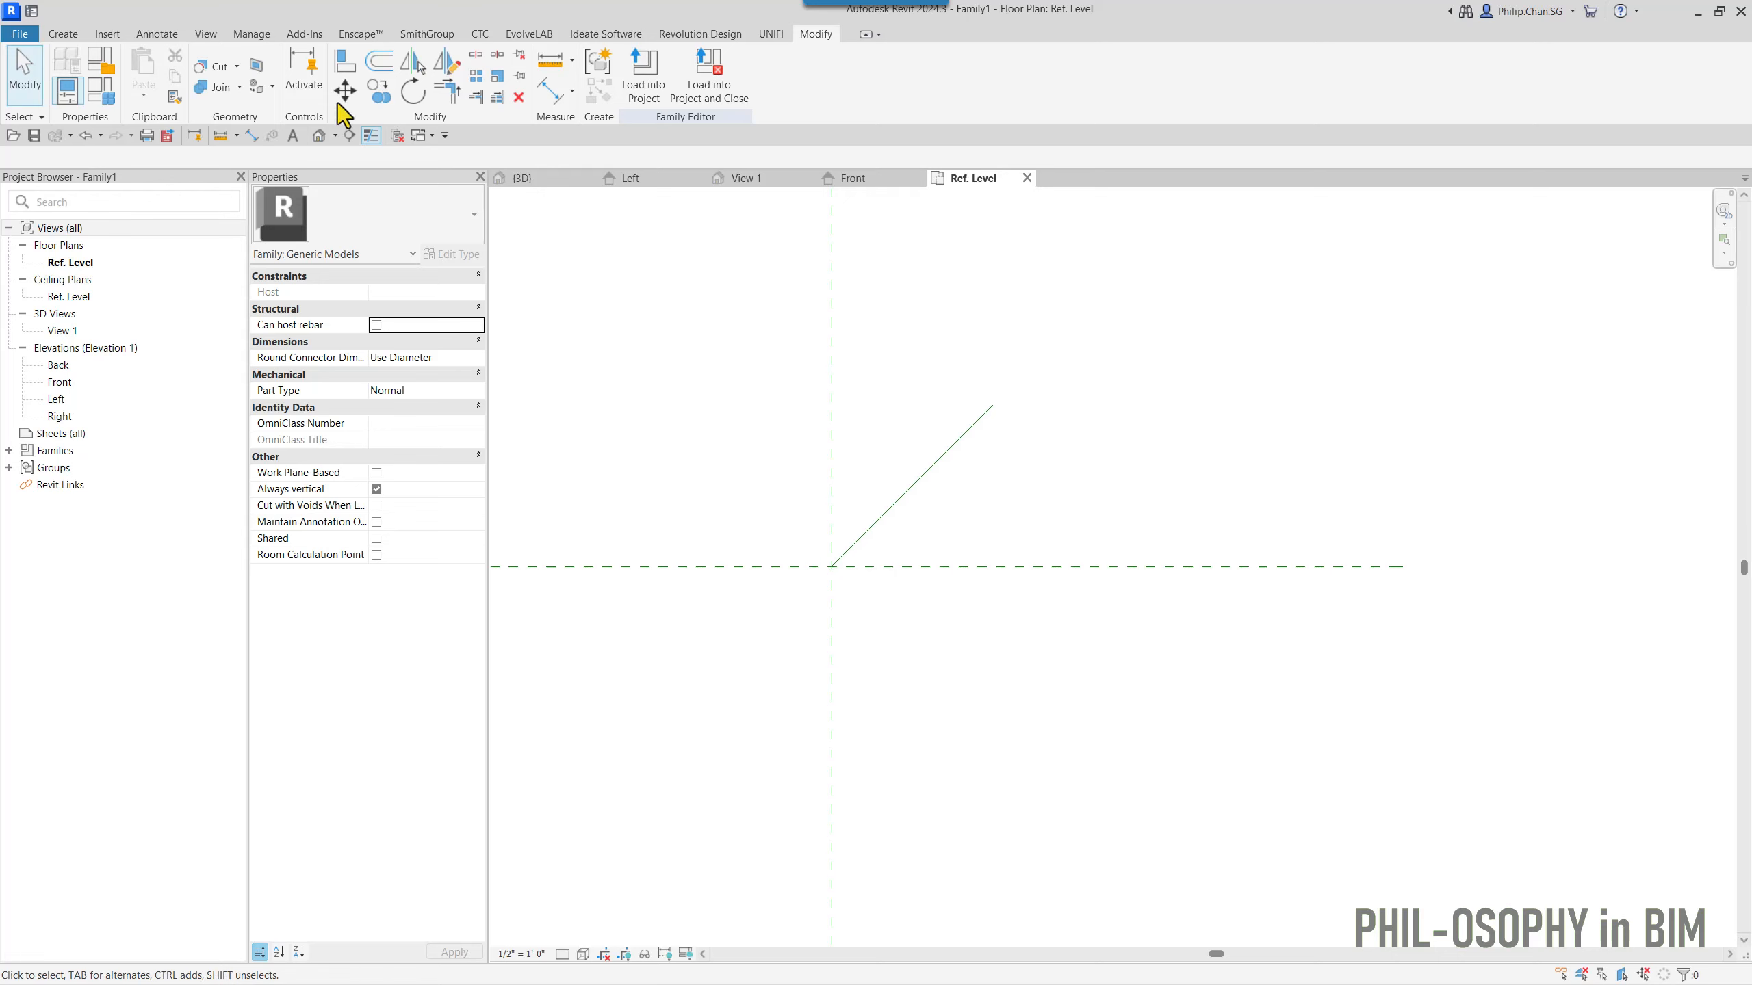
click(344, 63)
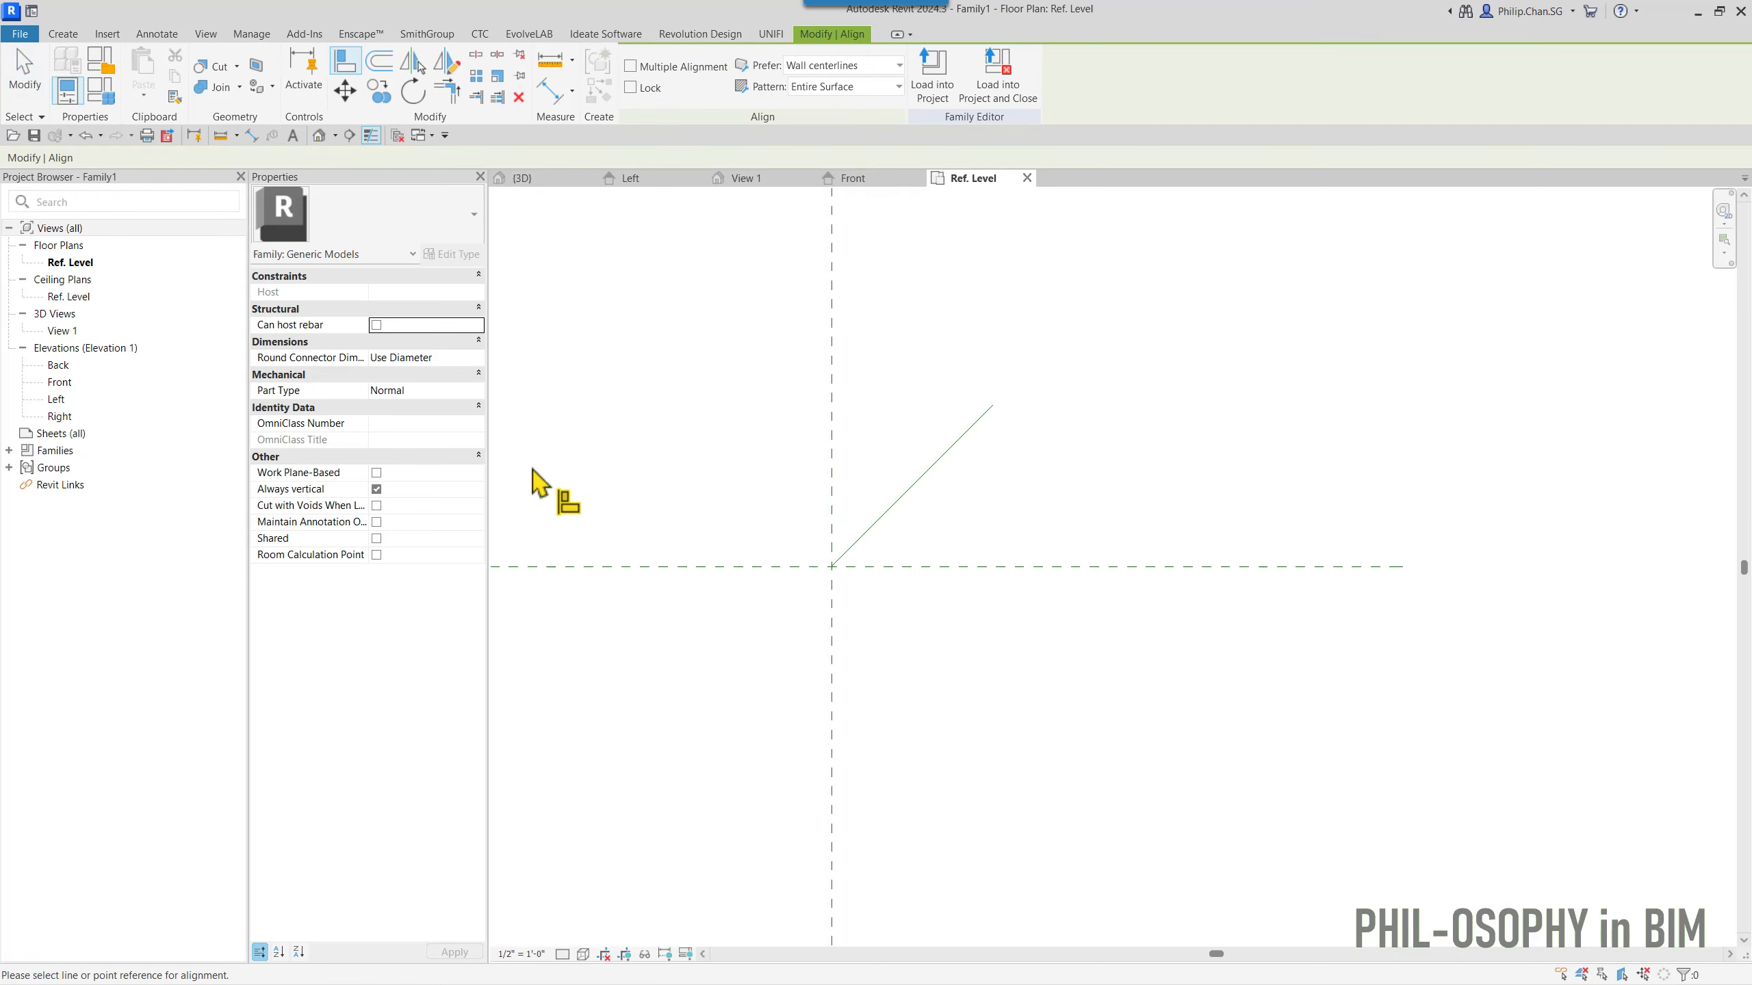
click(831, 598)
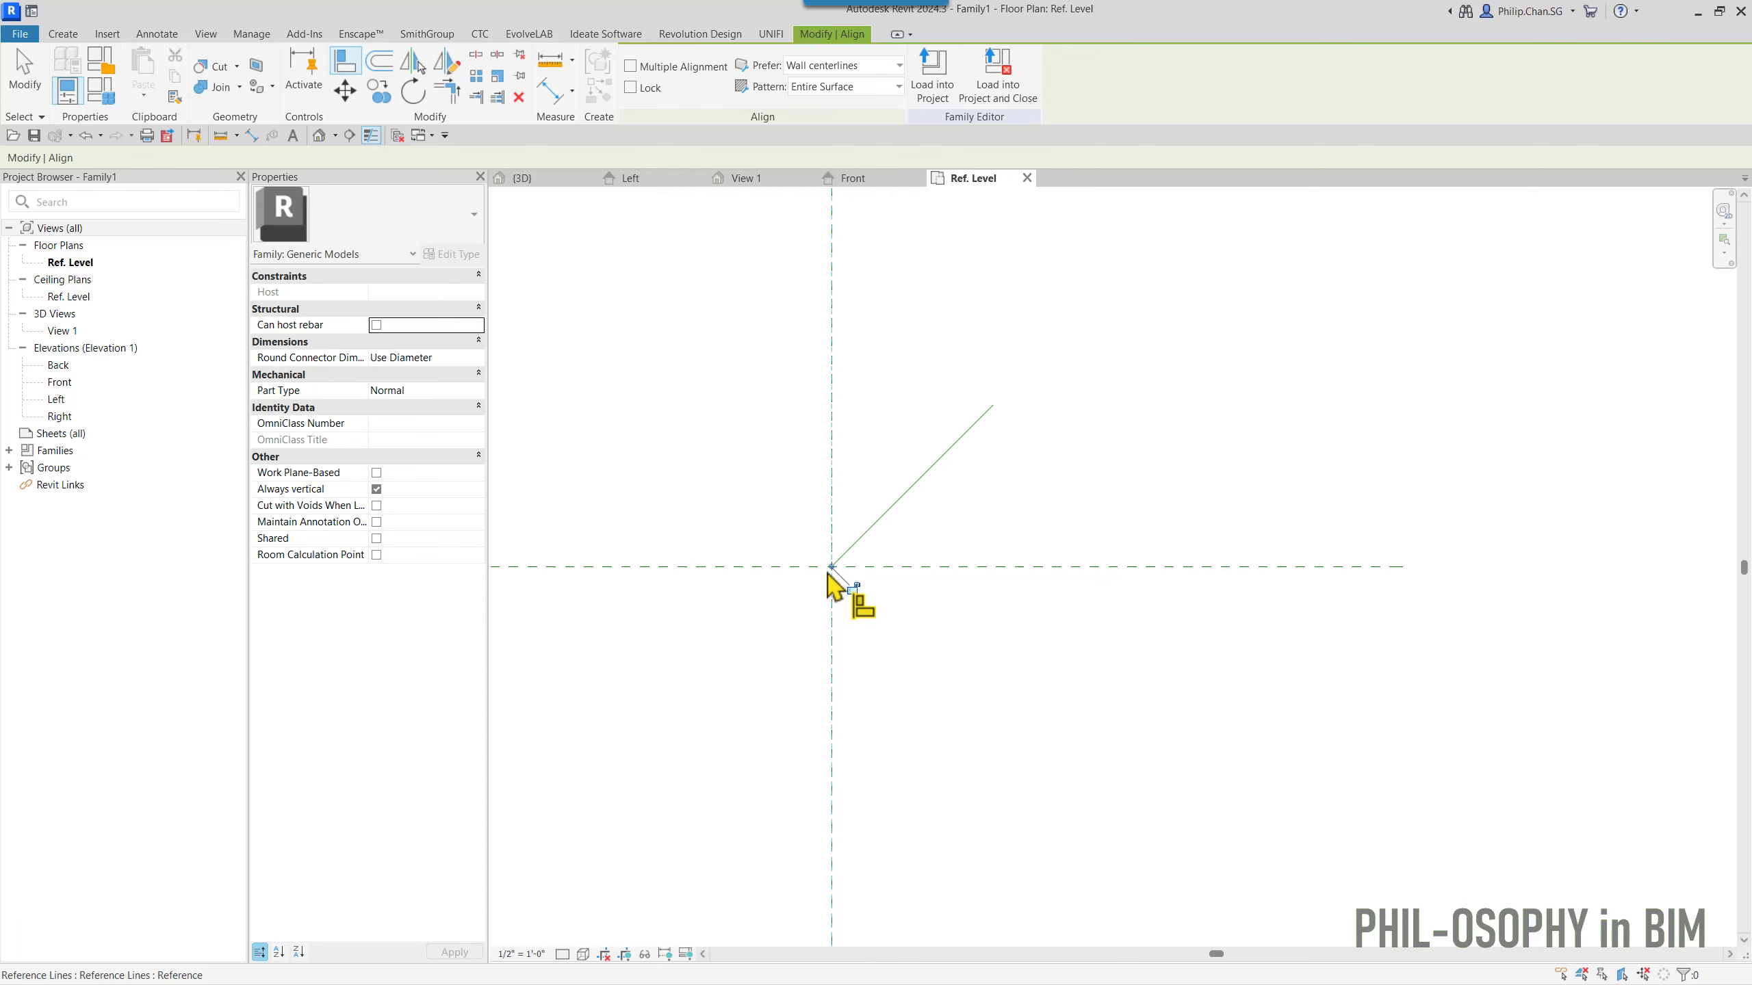
click(831, 568)
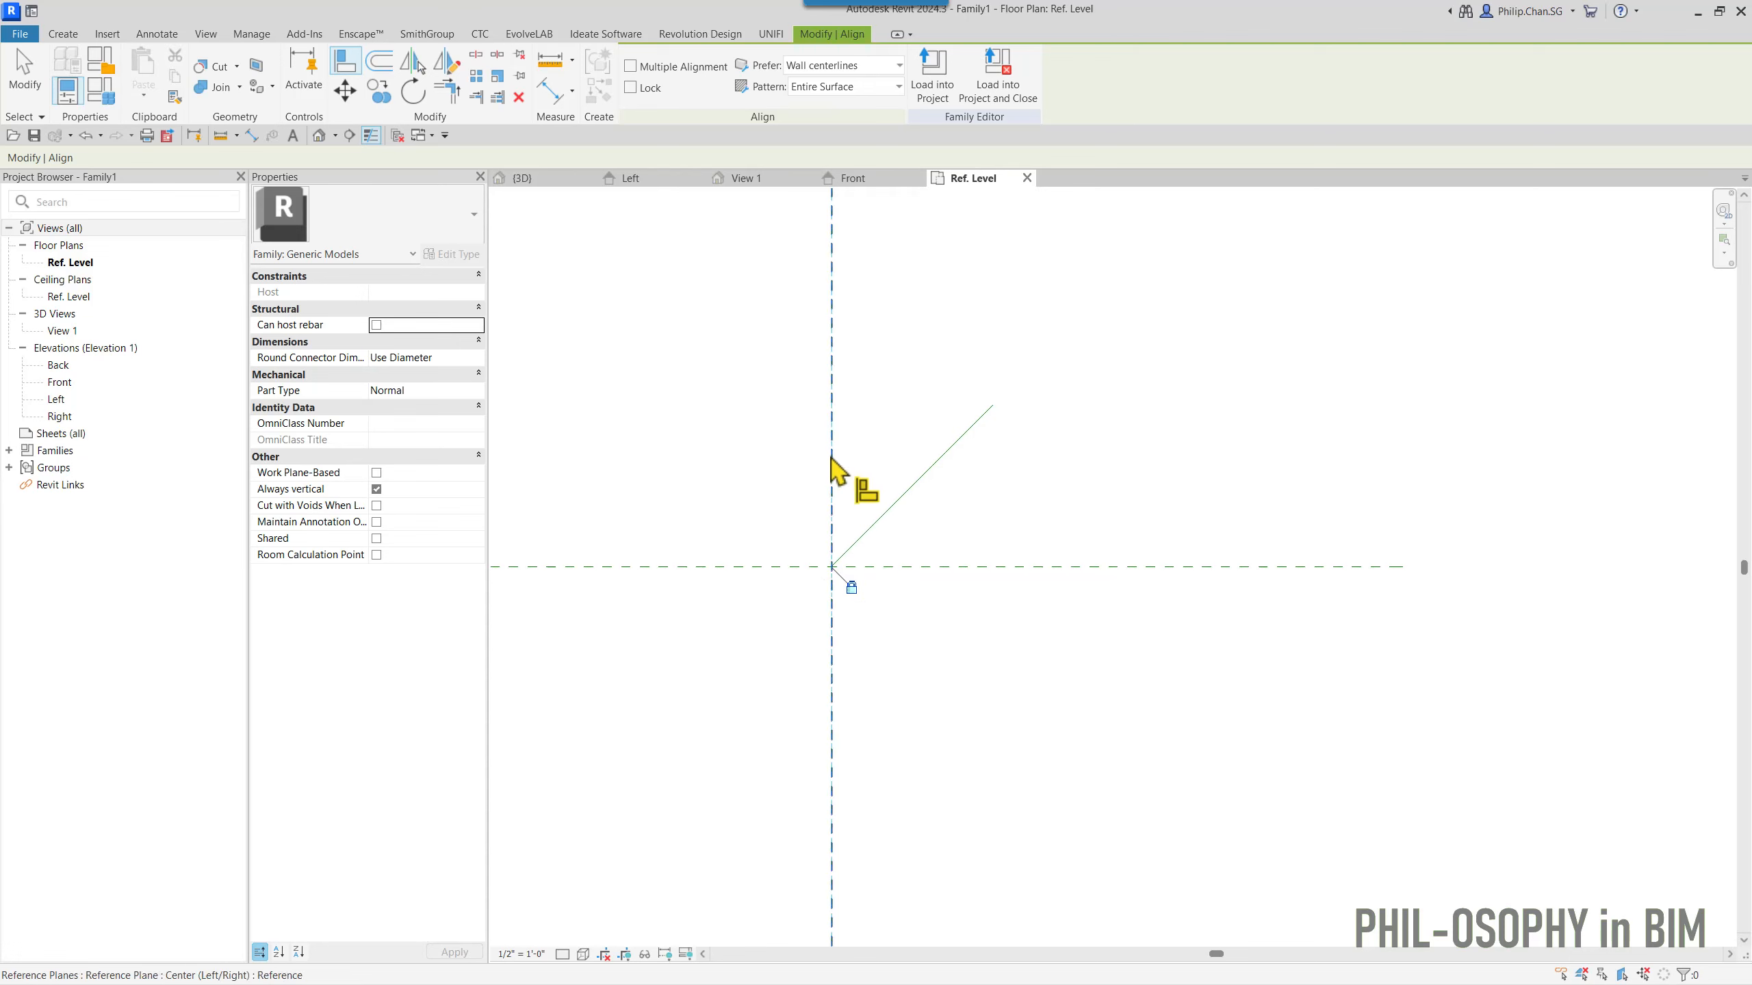
key(Escape)
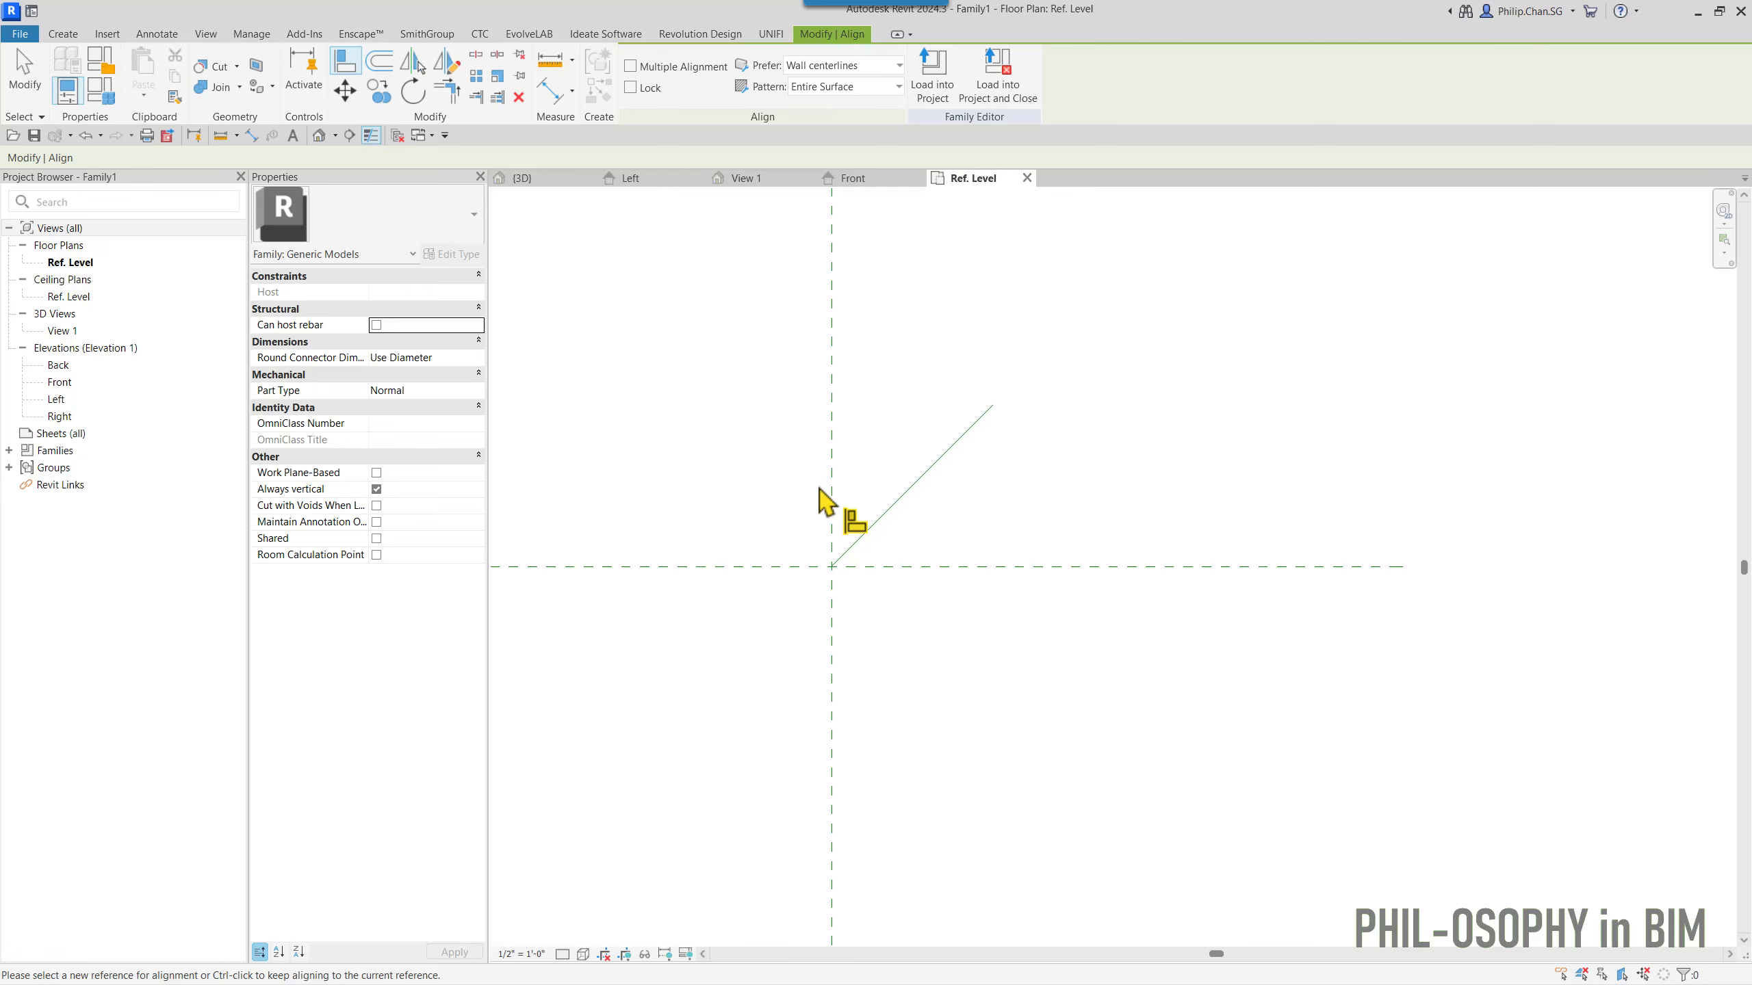
key(Escape)
- Align and lock the reference line's start point to the horizontal Center (Front/Back) reference plane
click(347, 64)
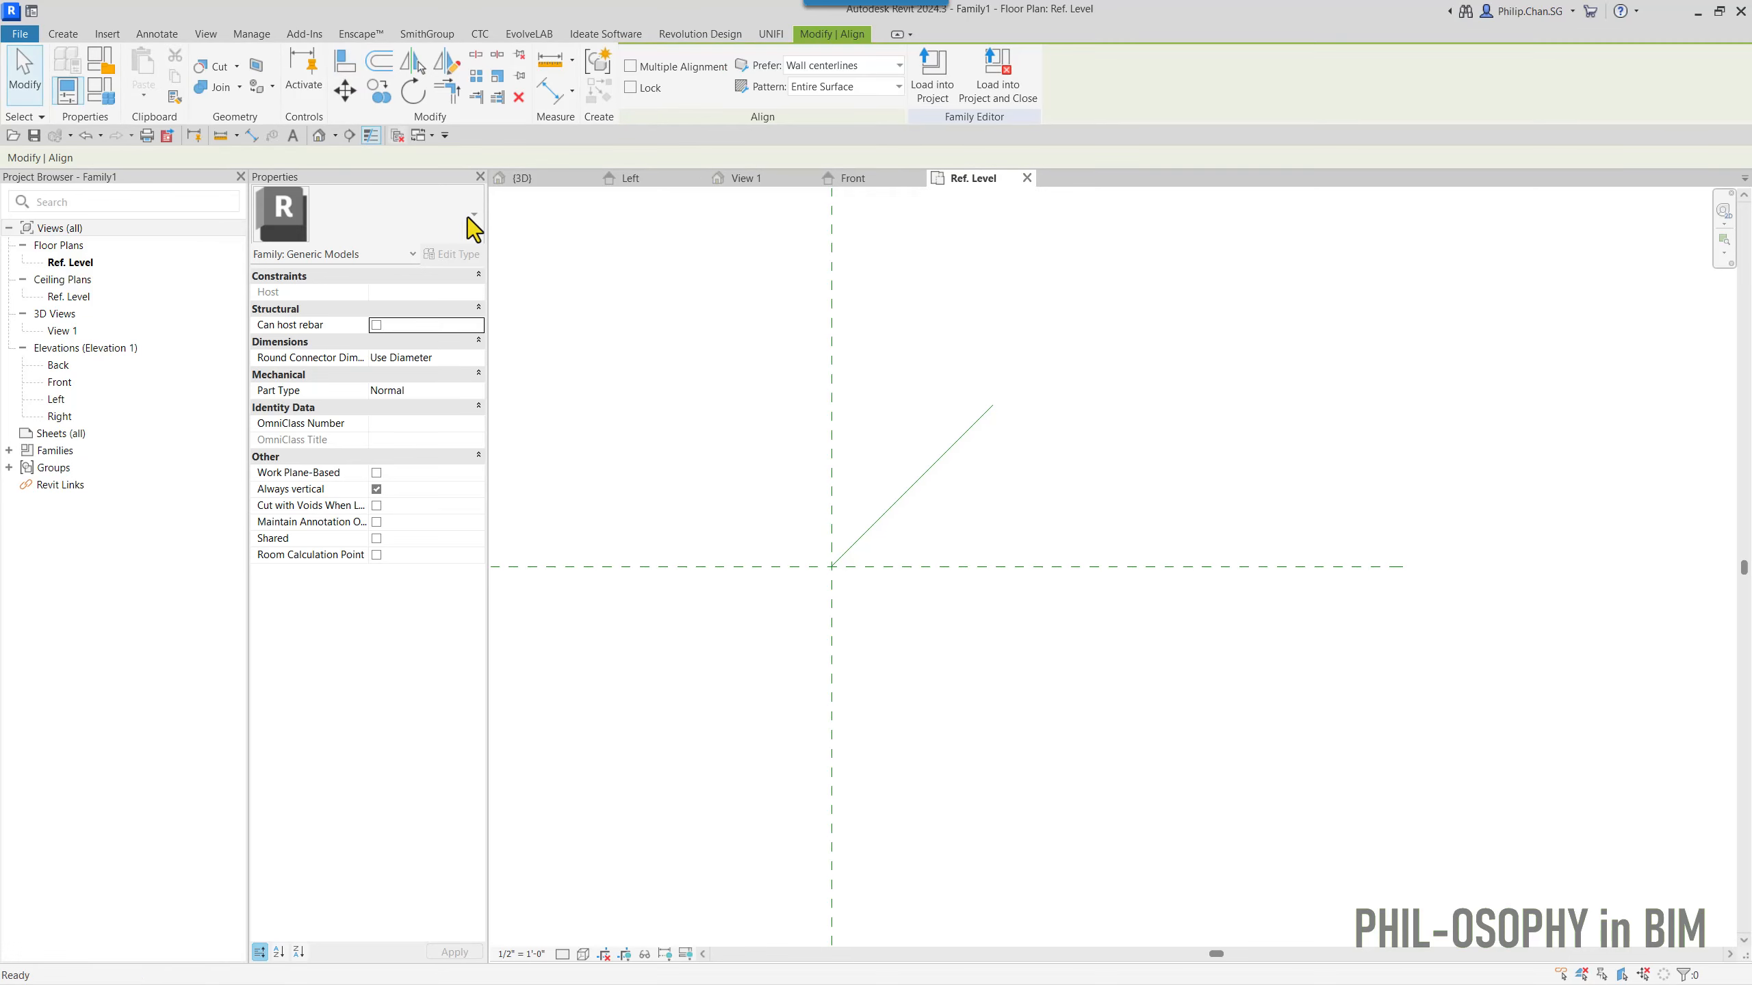
click(793, 573)
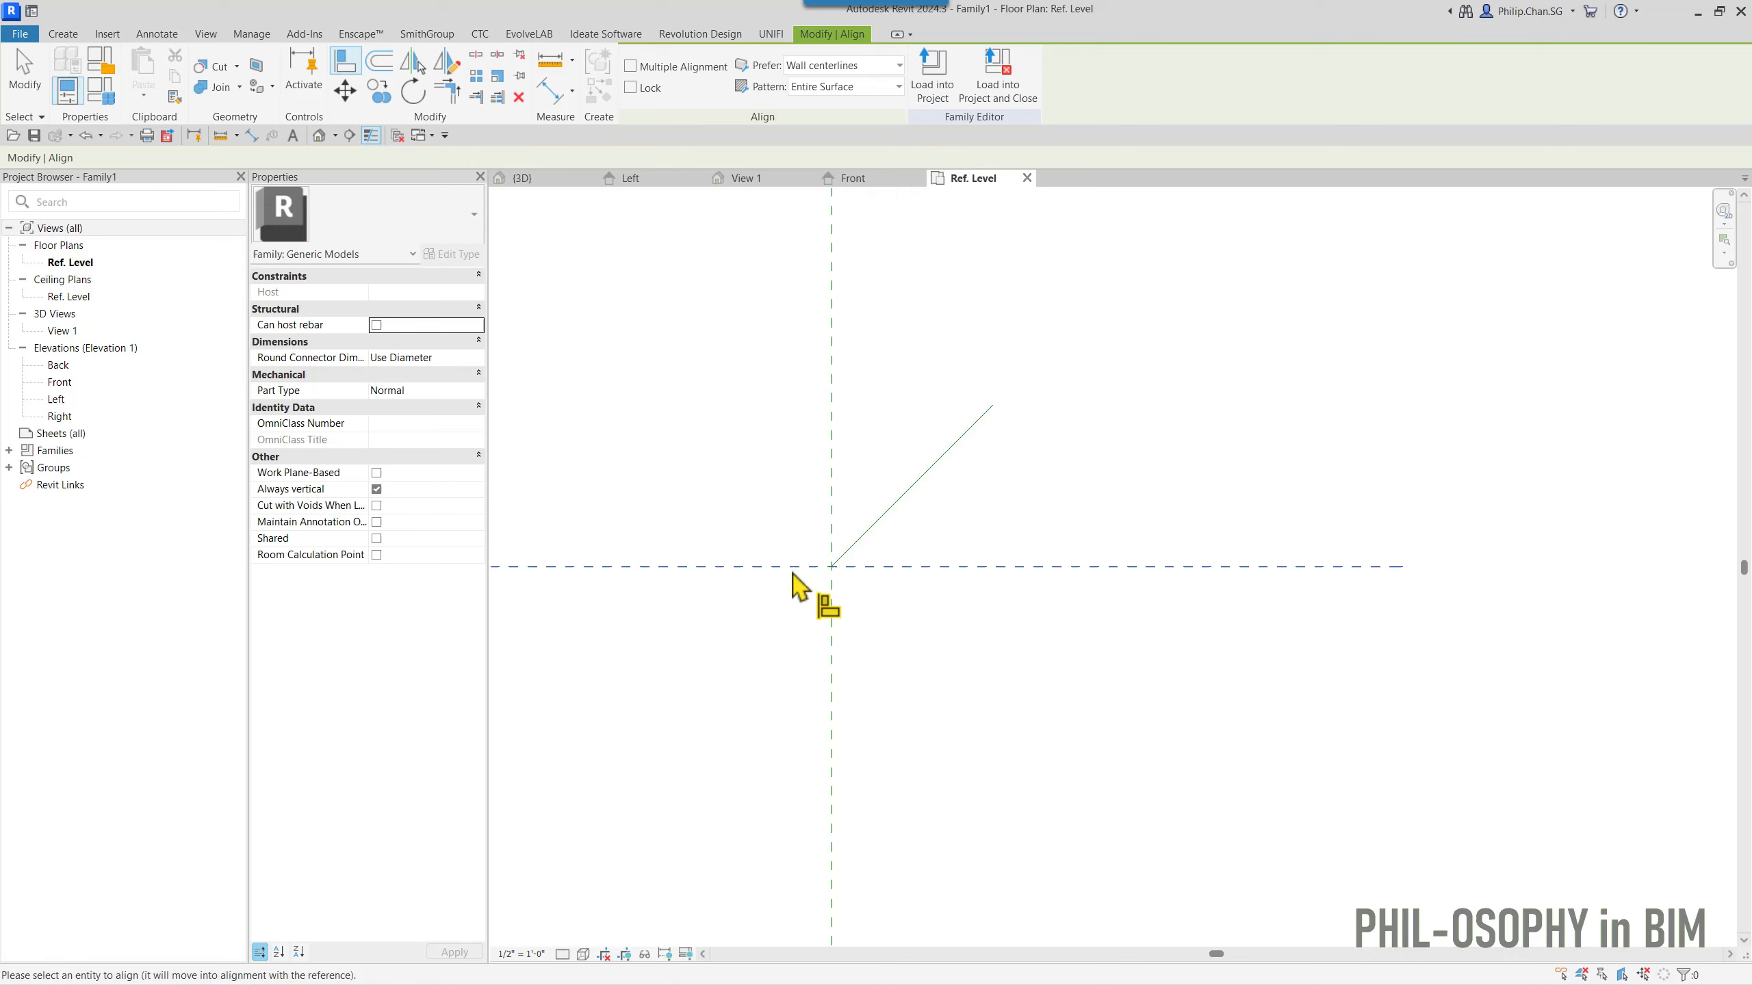
click(833, 574)
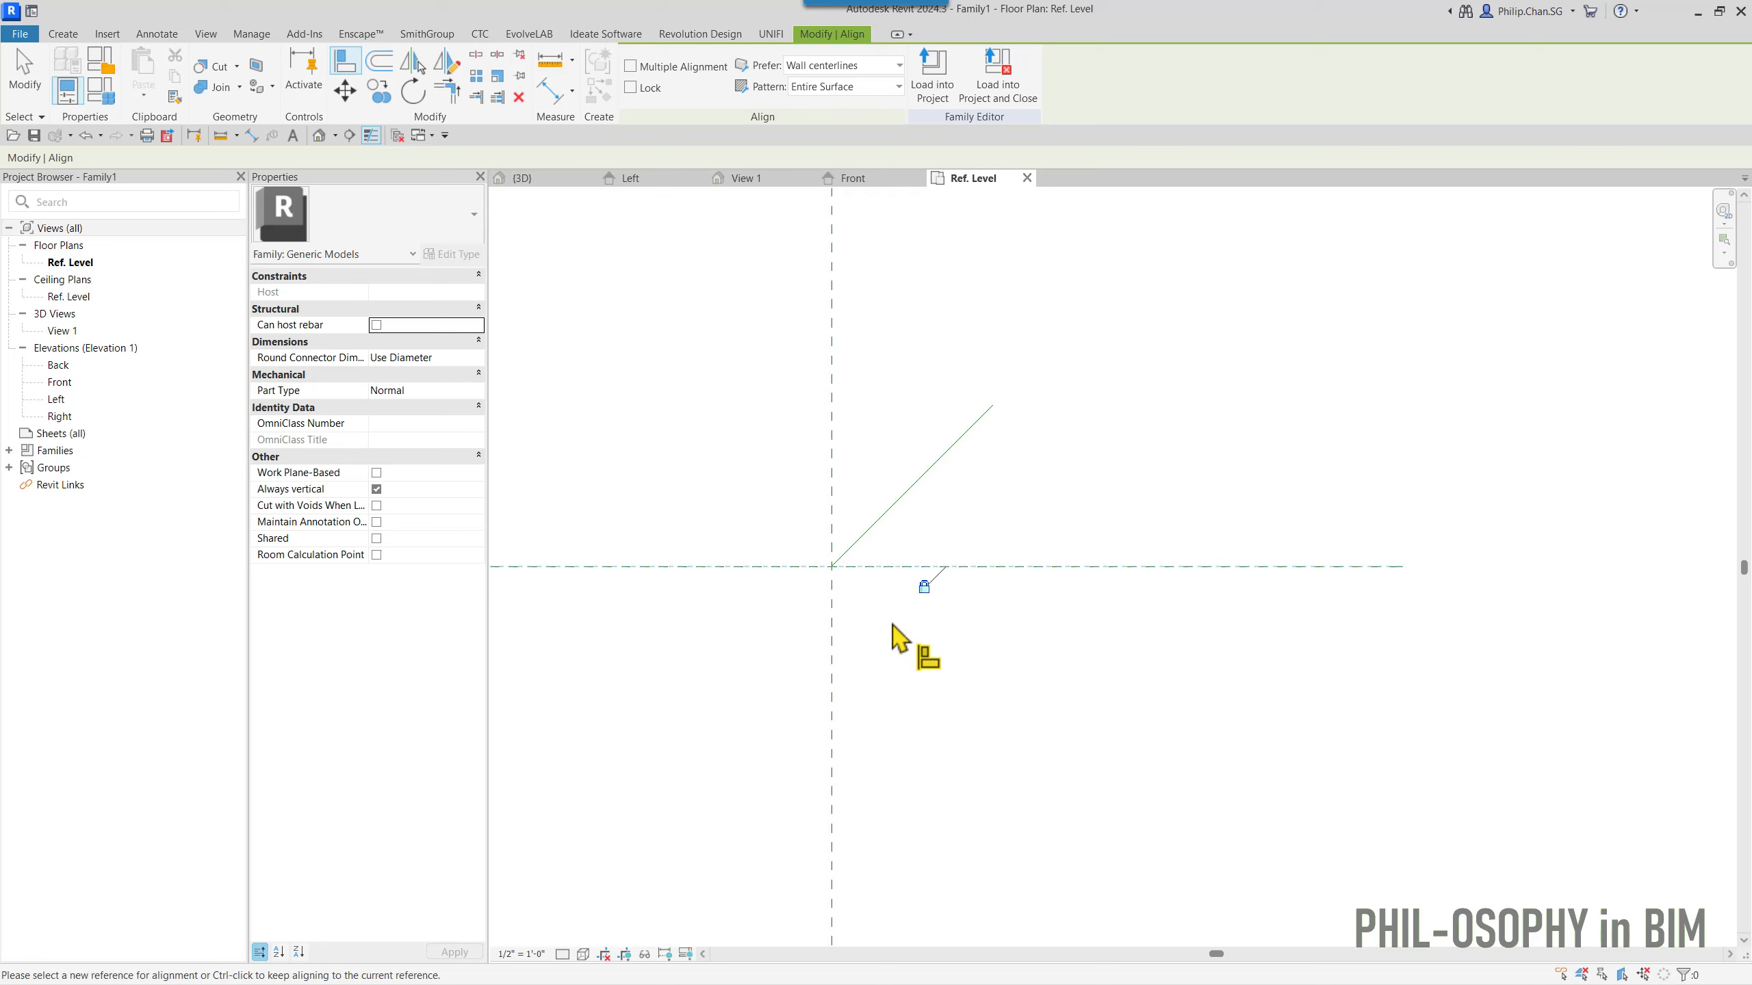
key(Escape)
click(897, 502)
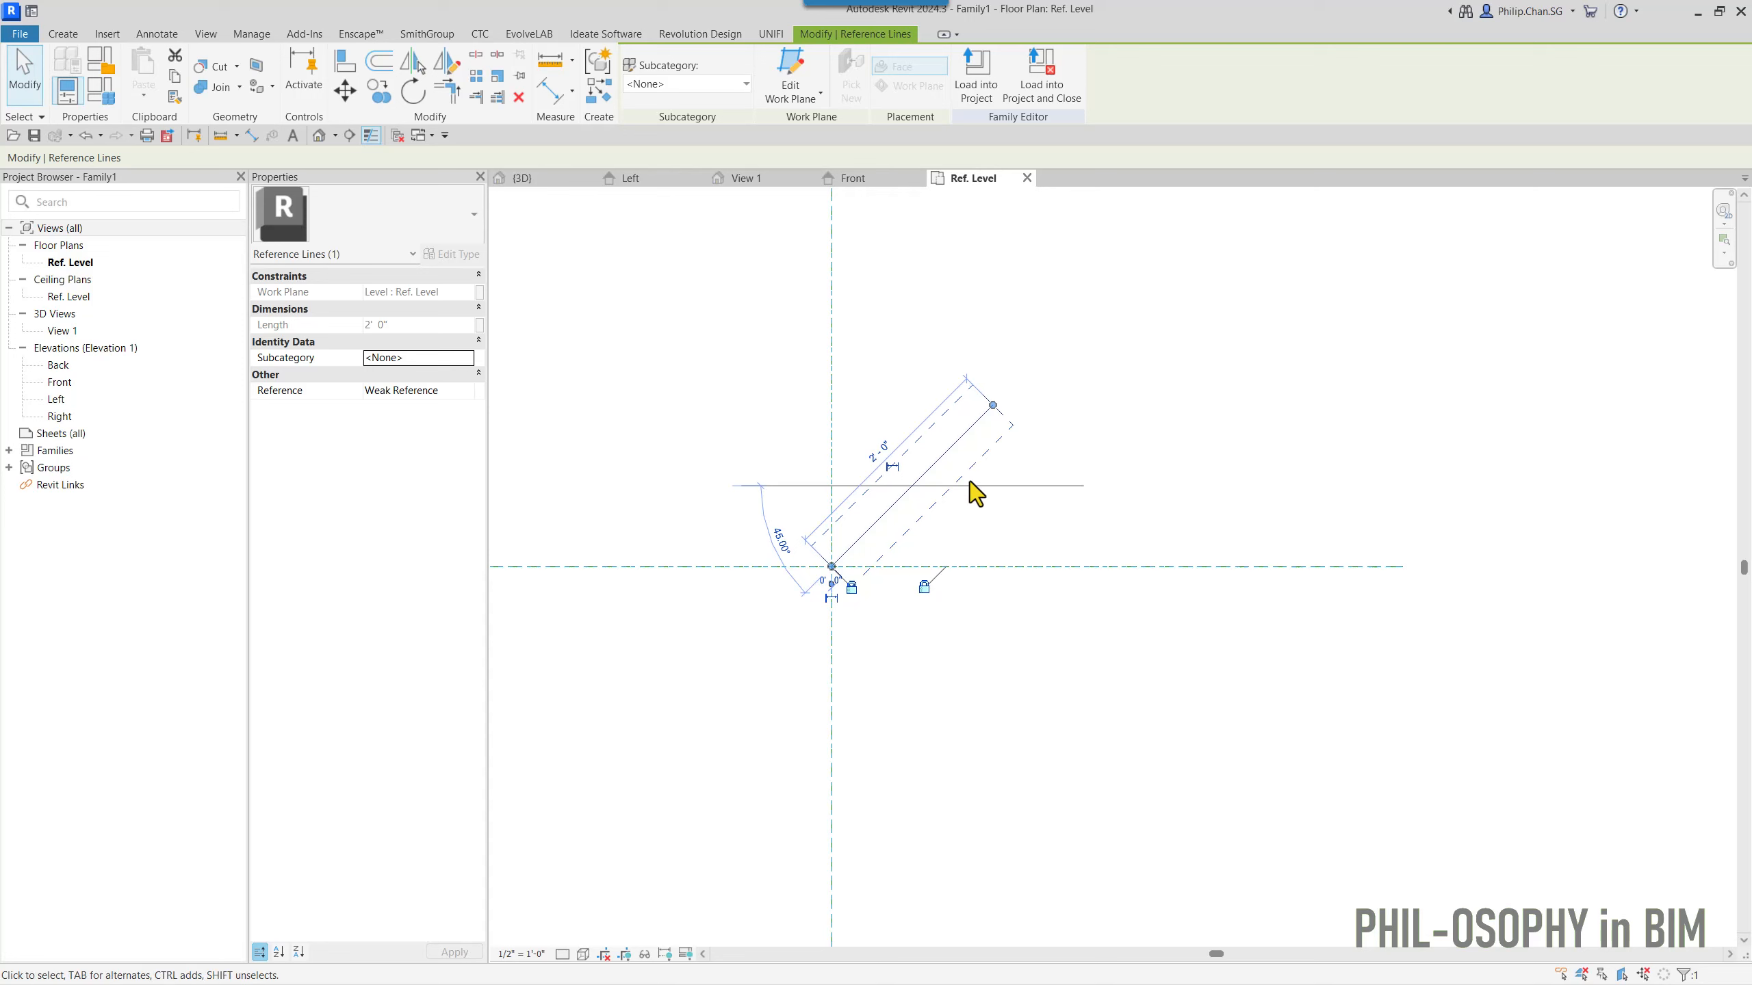
key(Escape)
middle_drag(1040, 563, 1041, 544)
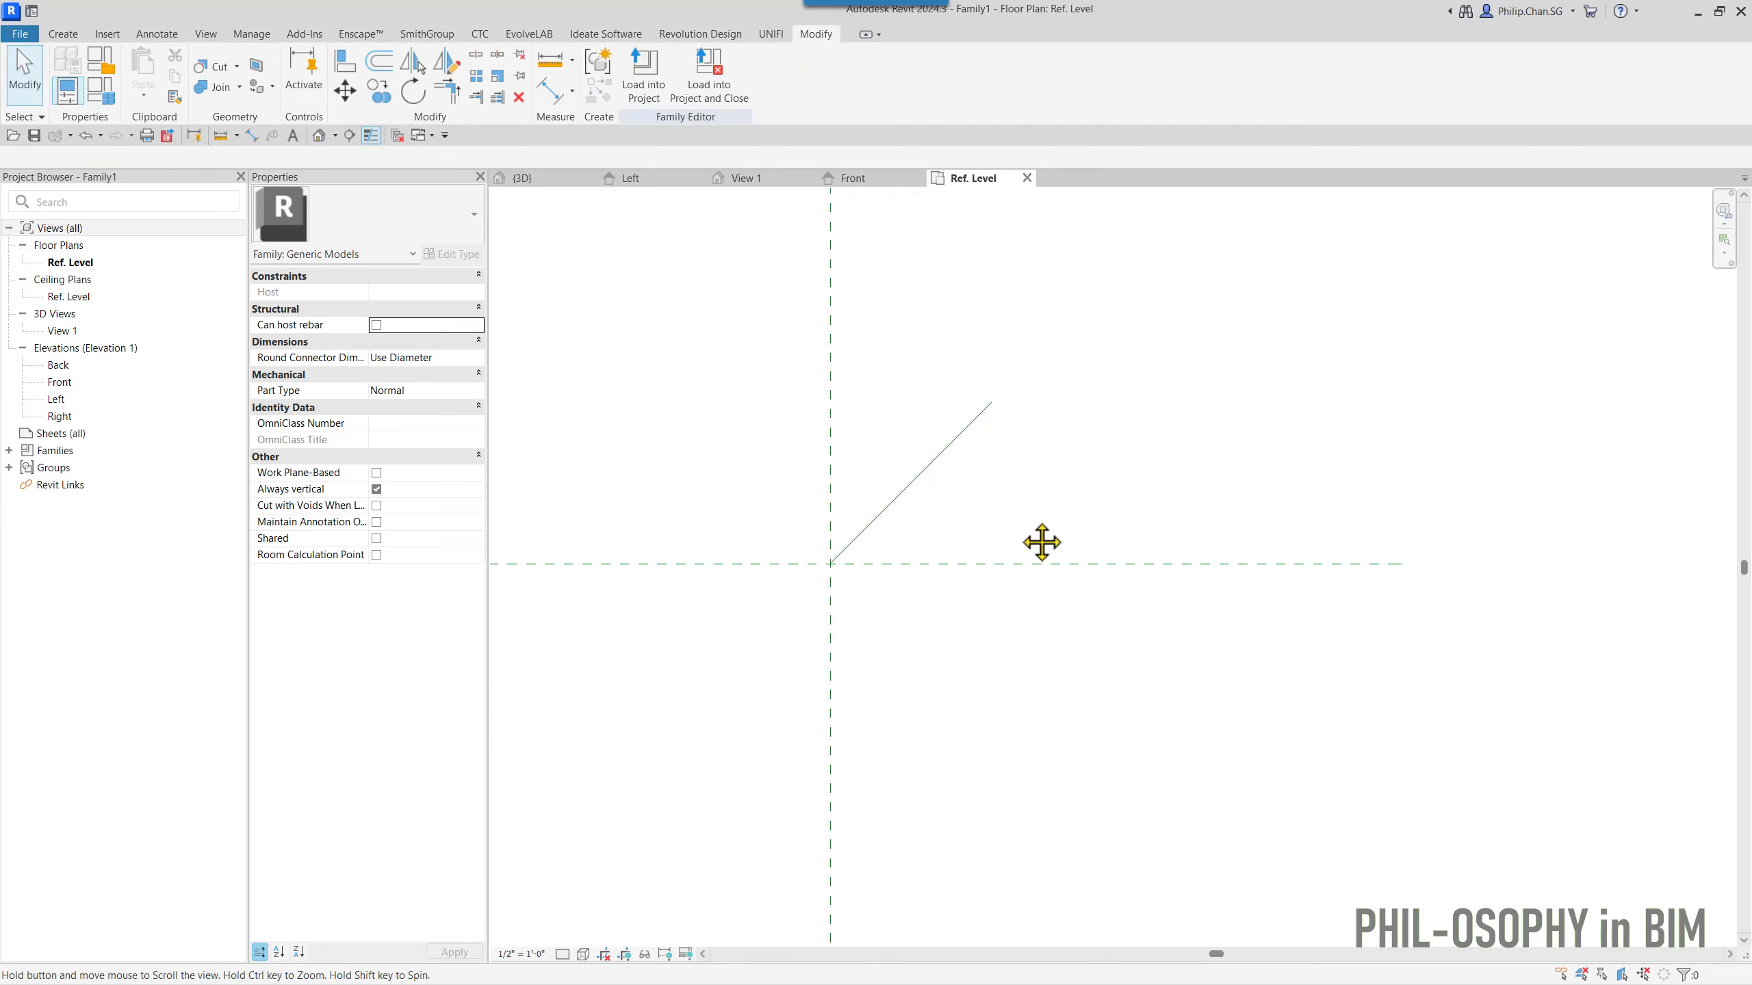
- Temporarily hide the constrained 45° reference line in the Ref. Level view
click(888, 502)
middle_drag(895, 583, 886, 622)
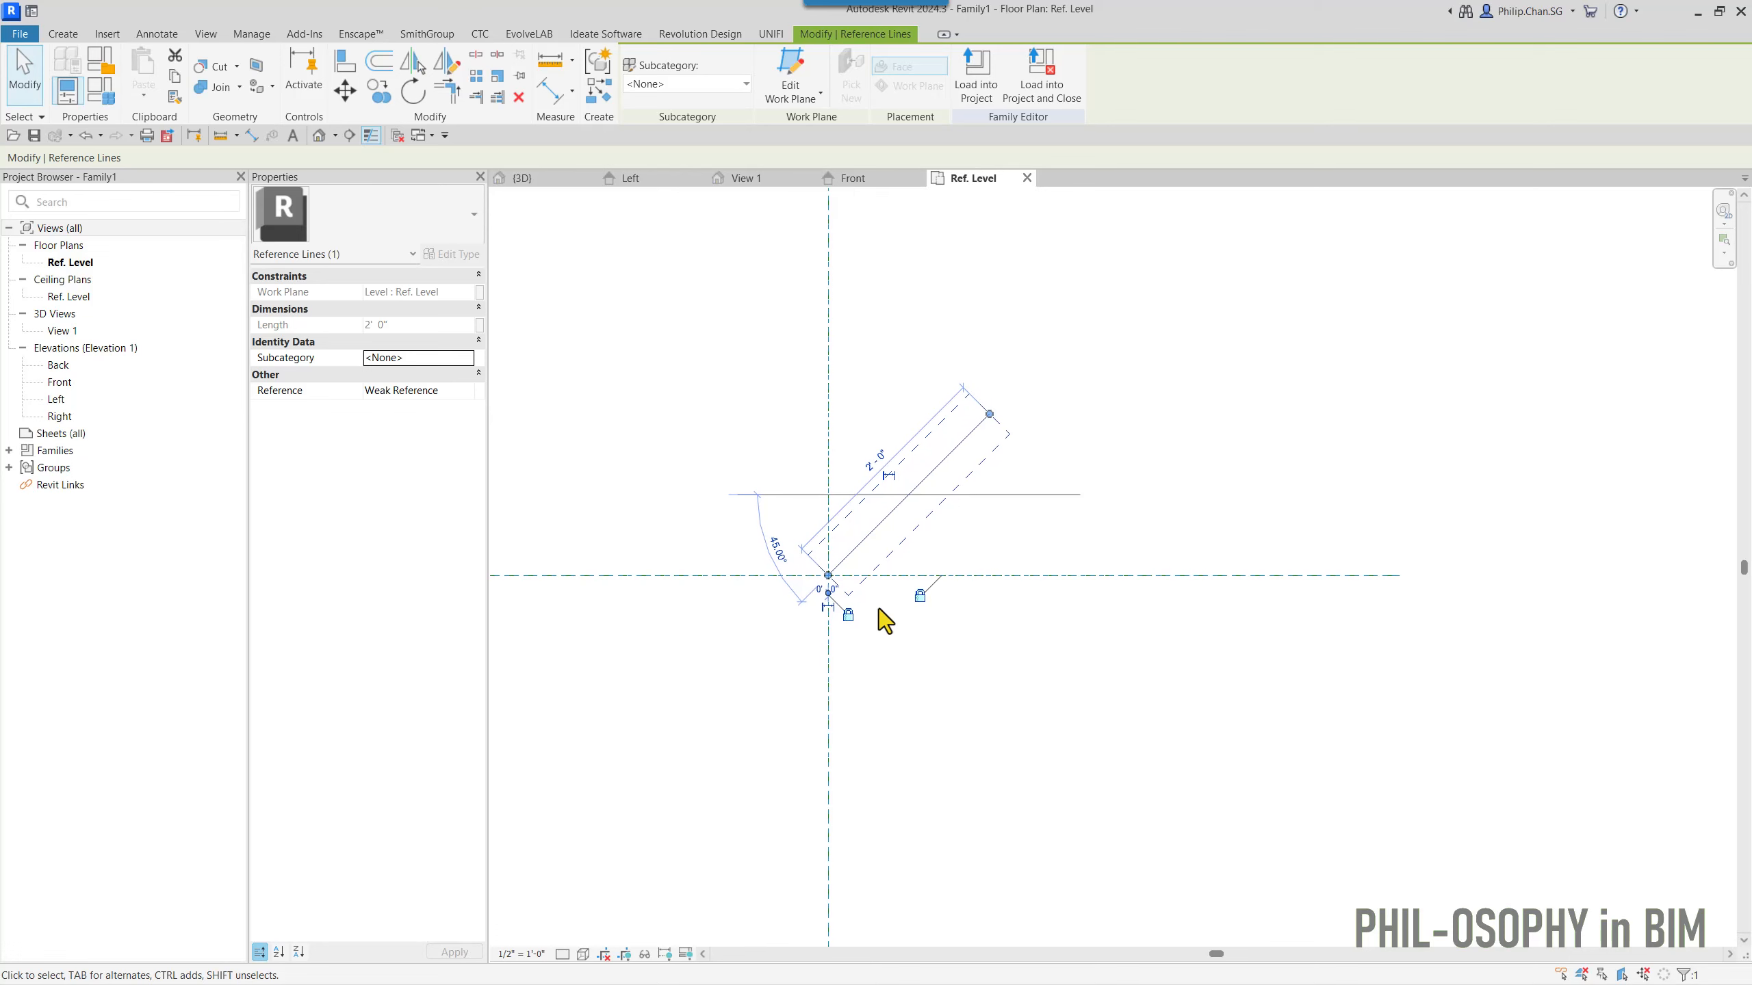
click(643, 954)
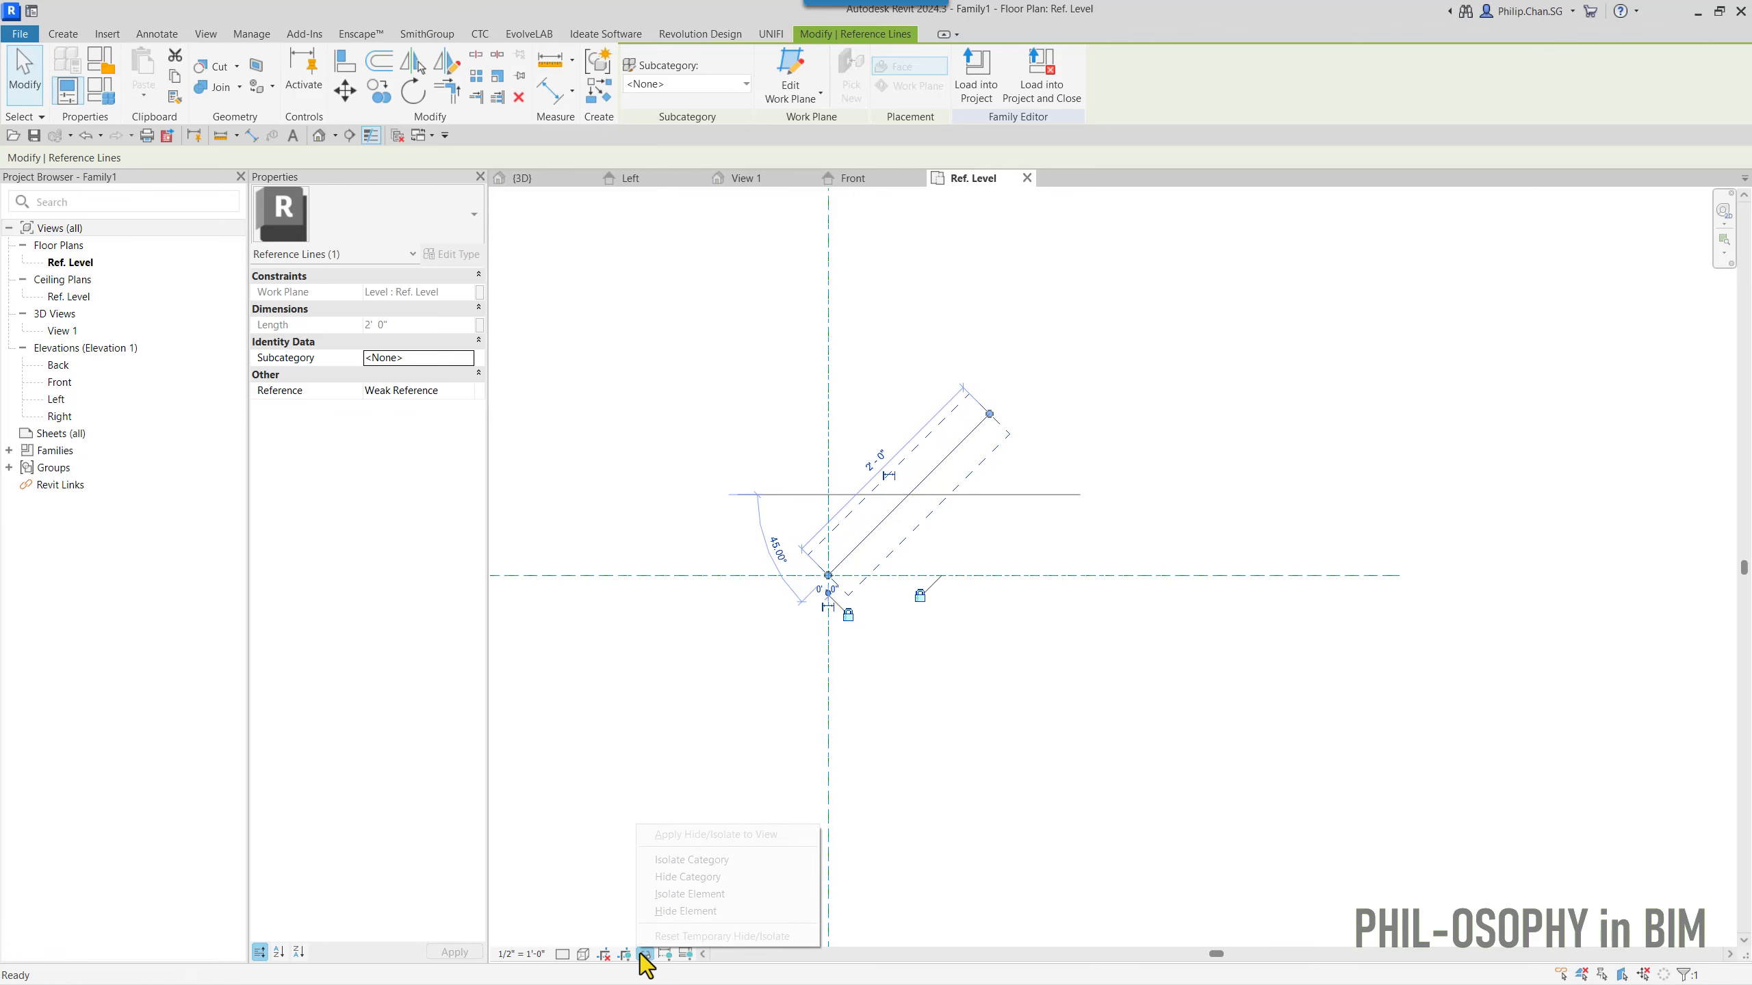
click(660, 913)
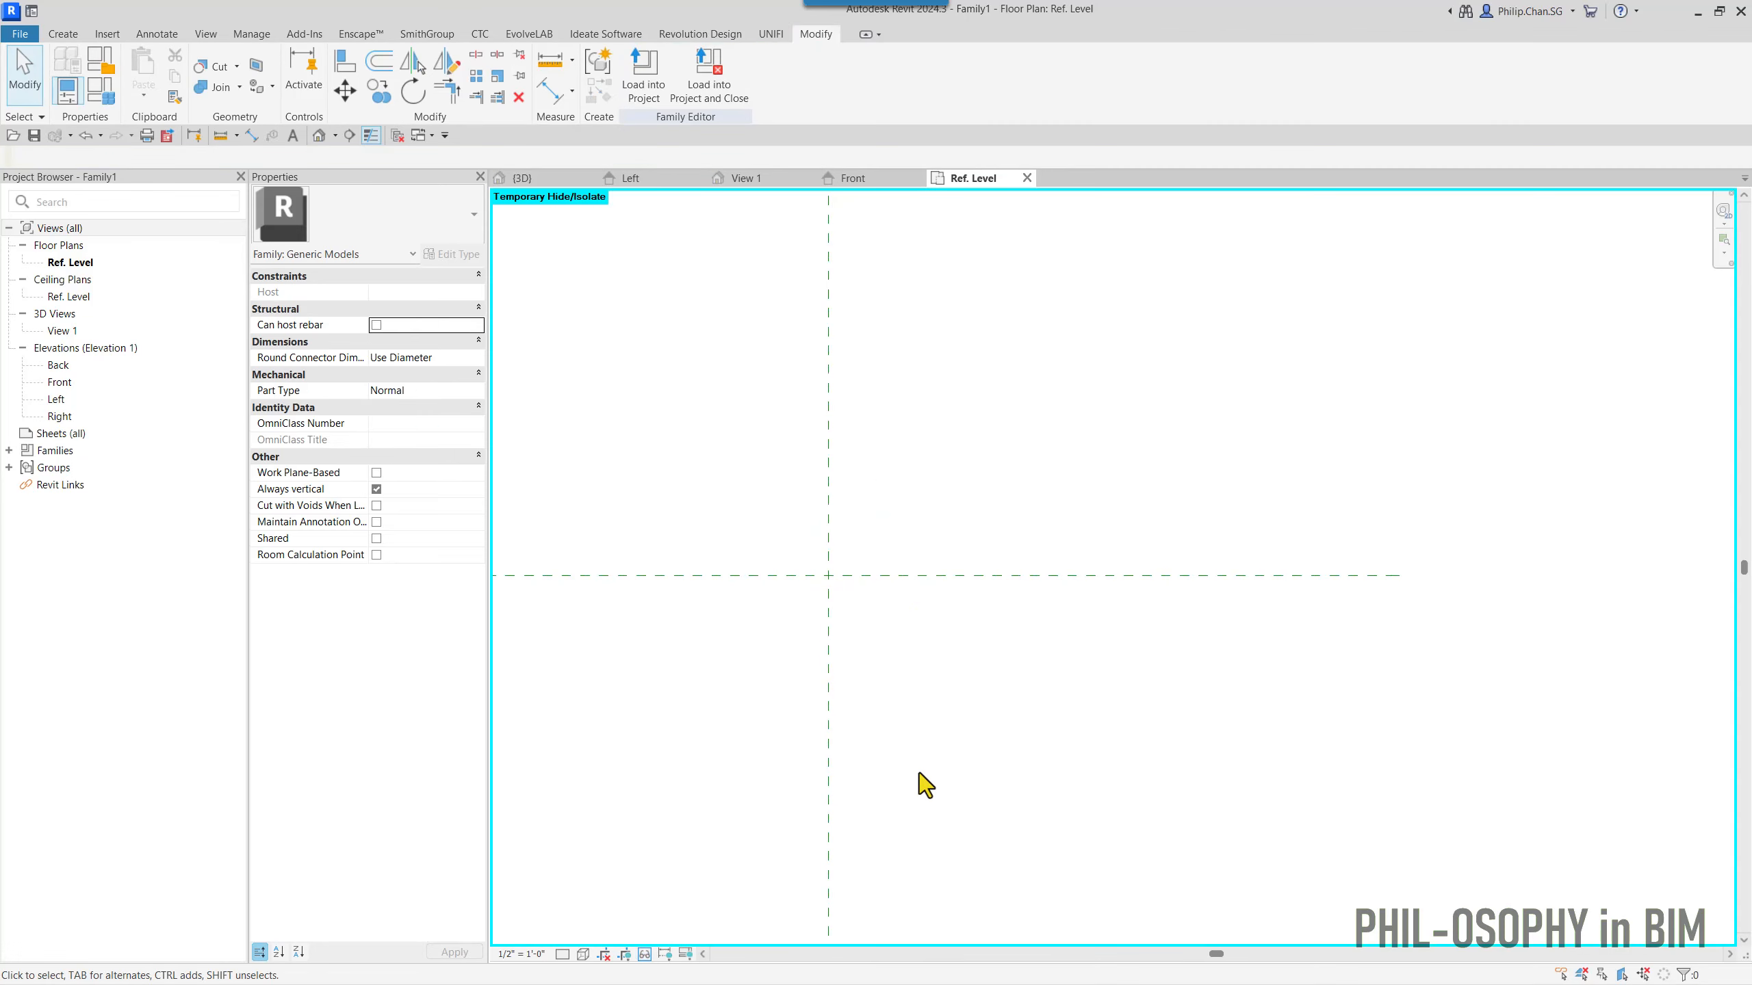
- Draw a second reference line from the centre planes' intersection, 45° below the horizontal plane, and extend it to about 2'-0"
click(64, 34)
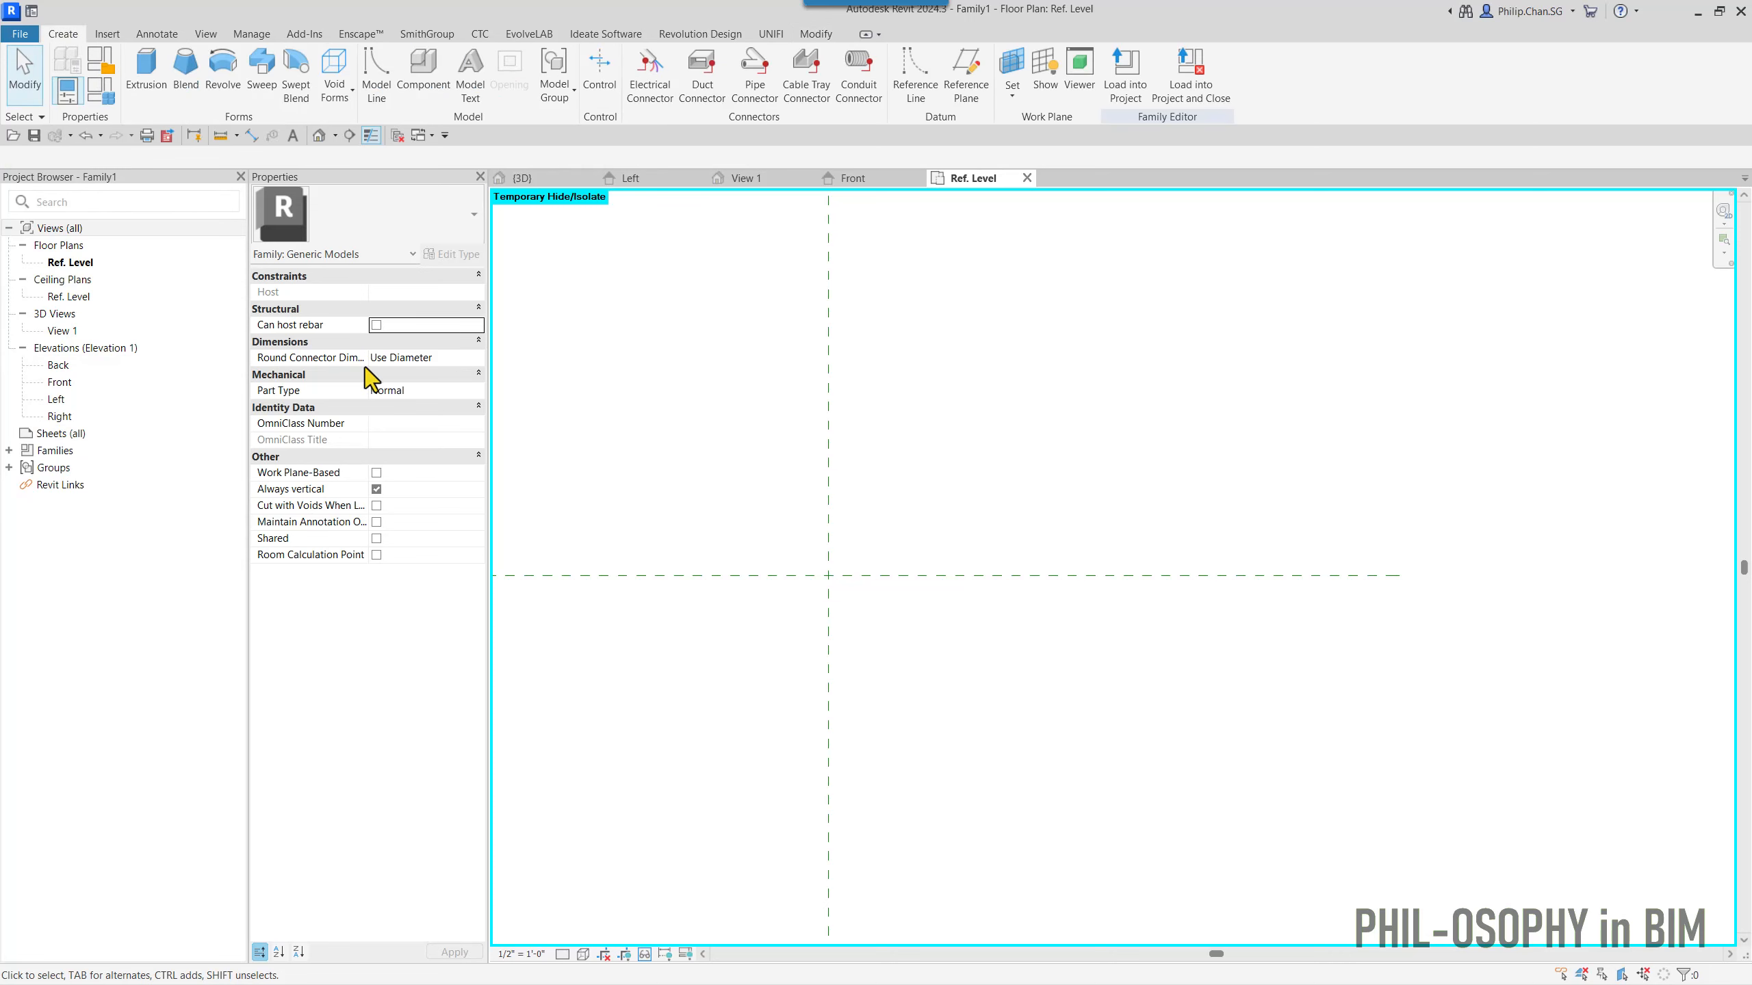
click(913, 79)
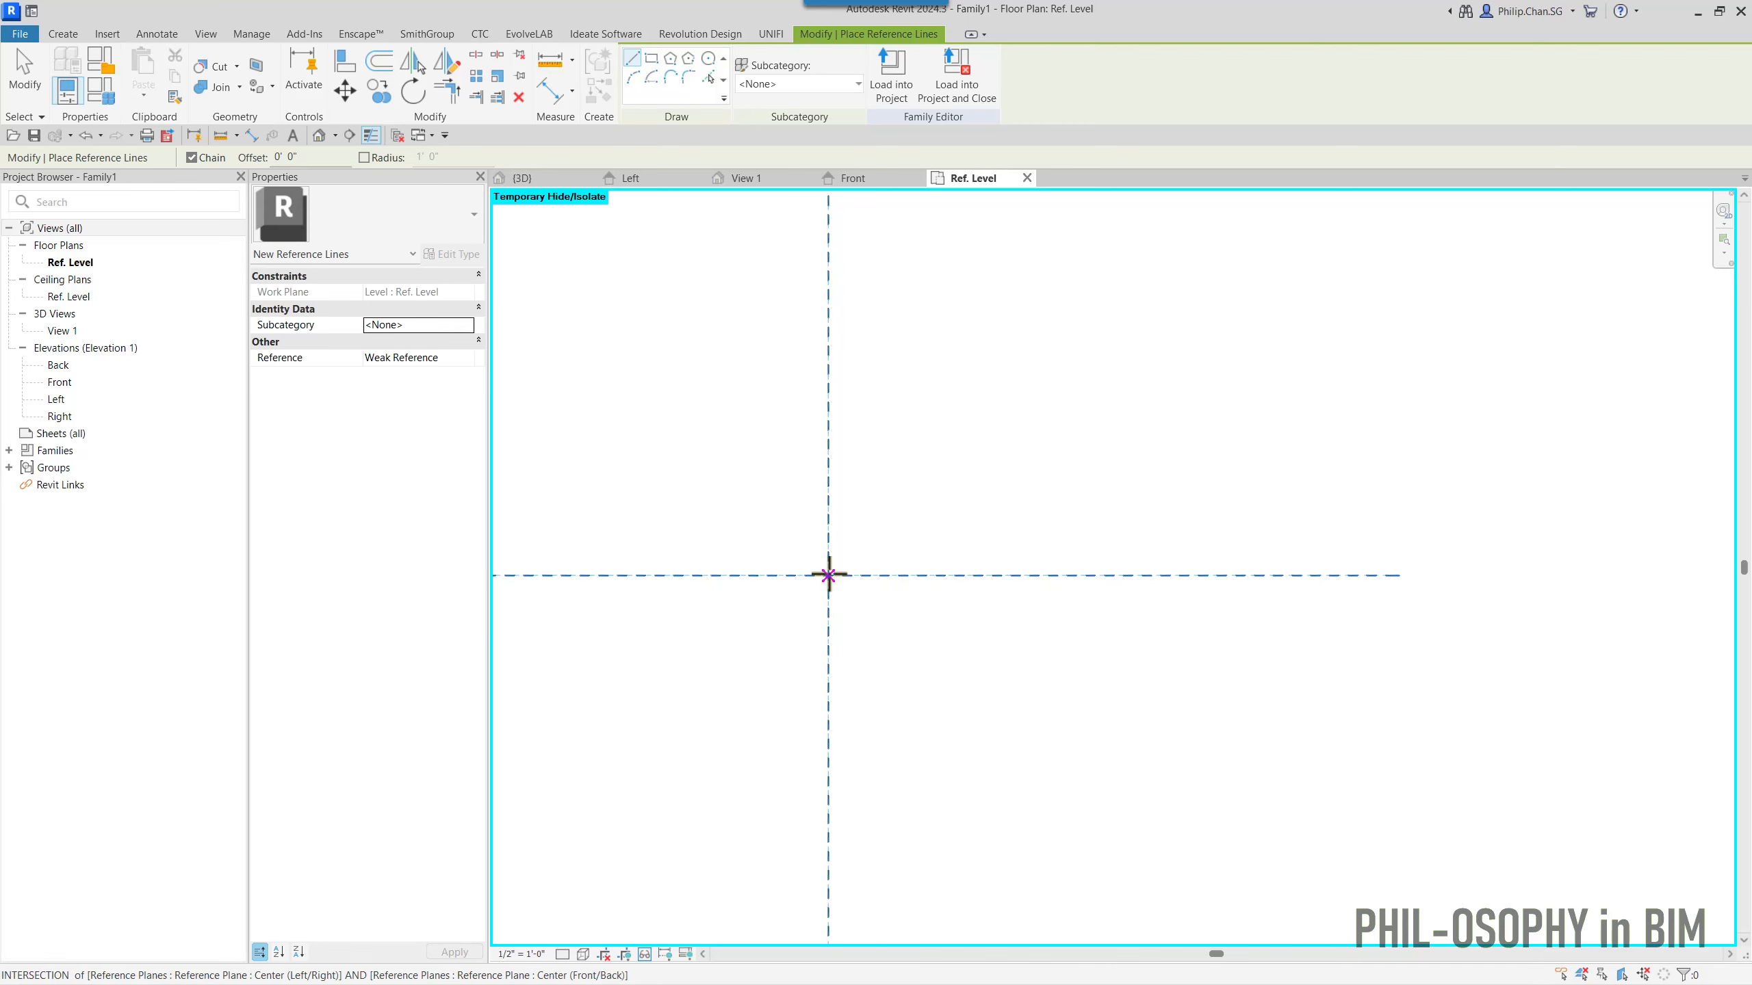
click(827, 575)
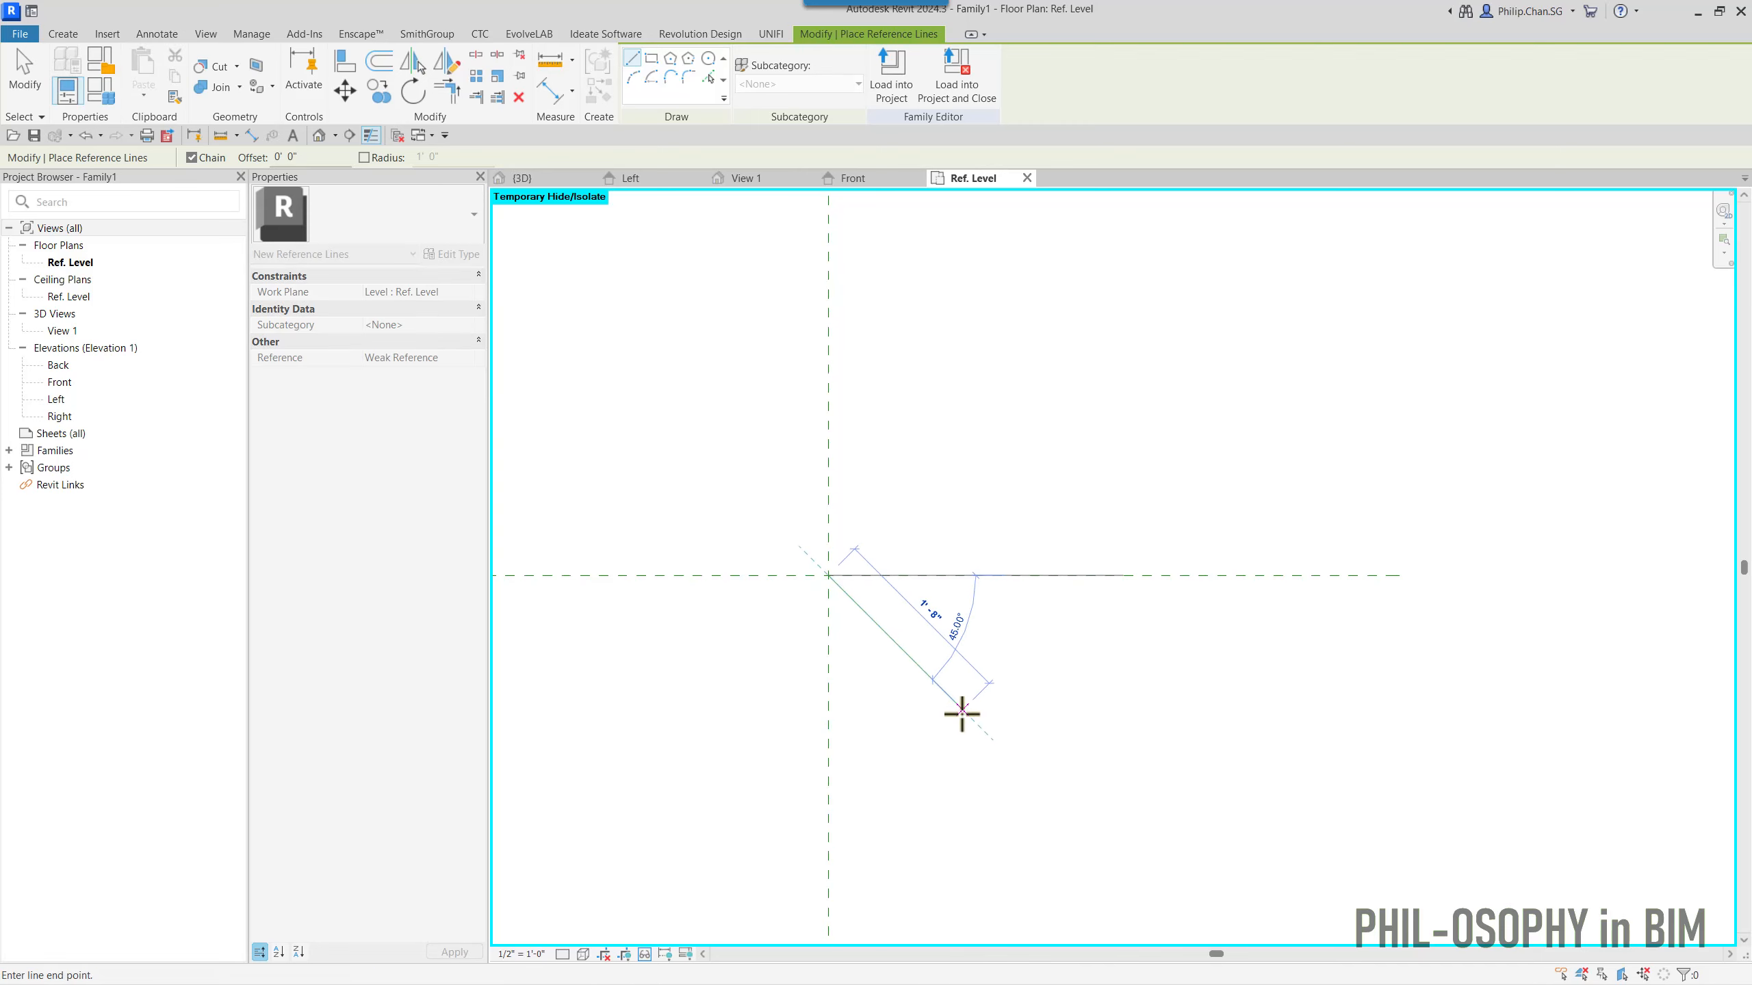
click(962, 714)
key(Escape)
key(Escape)
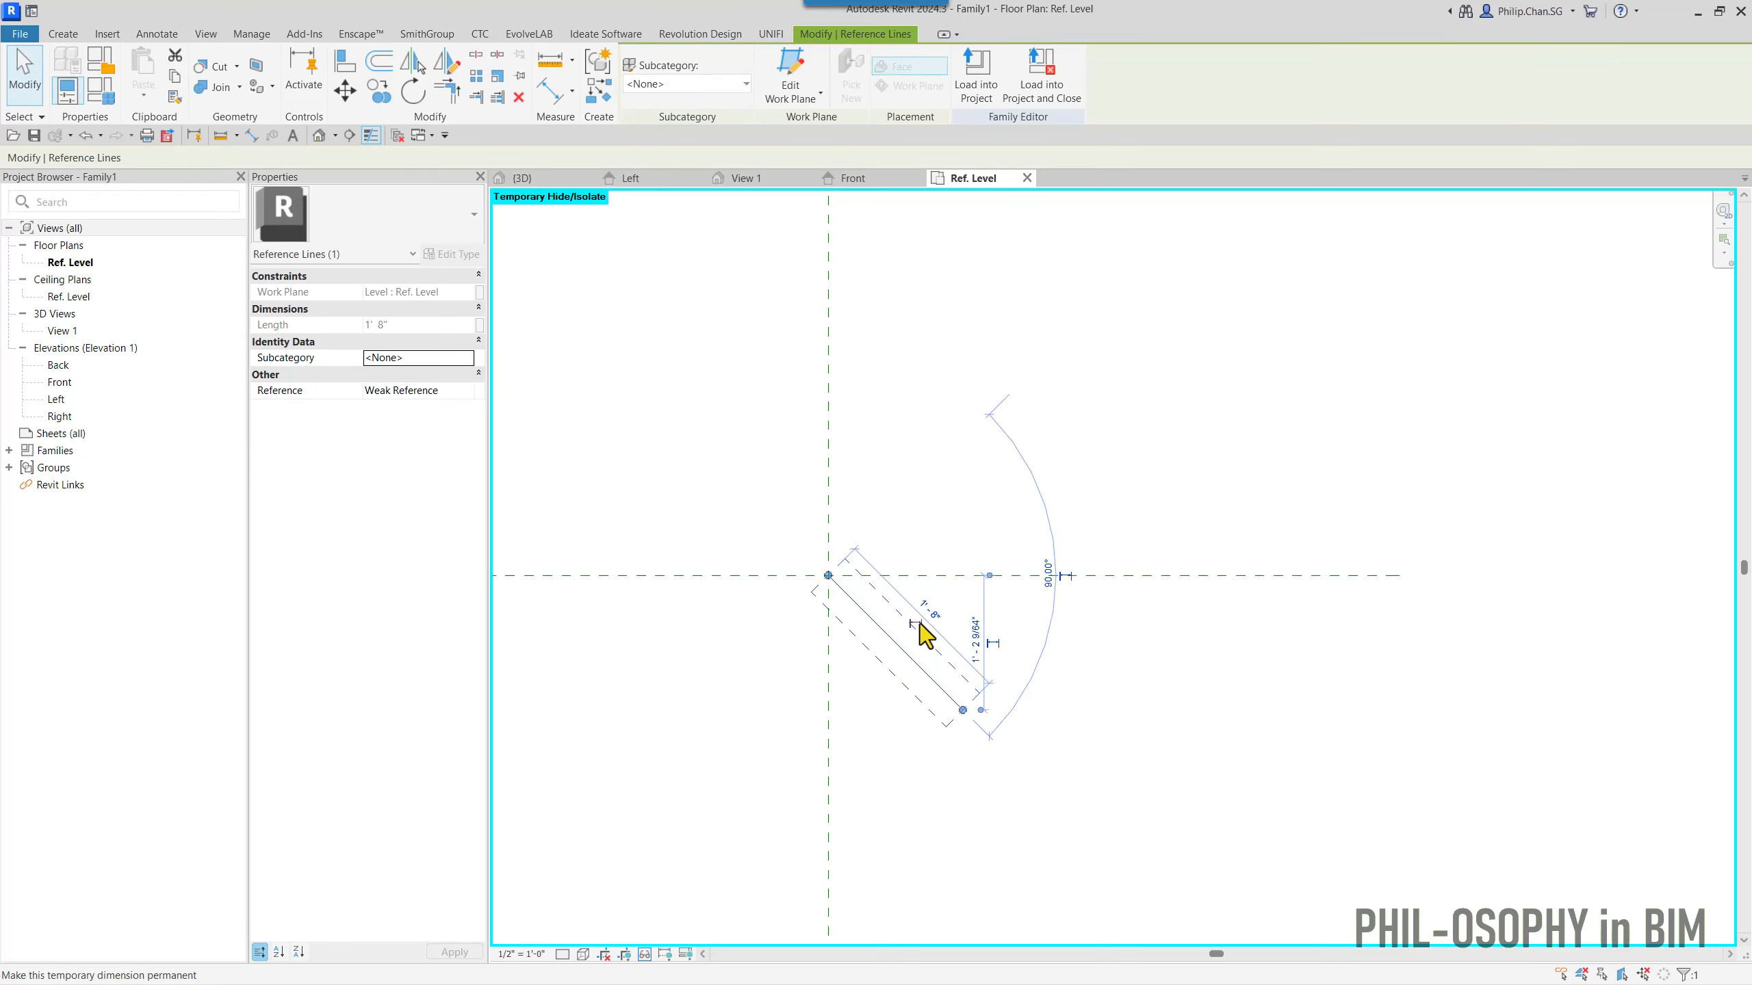
drag(963, 711, 989, 737)
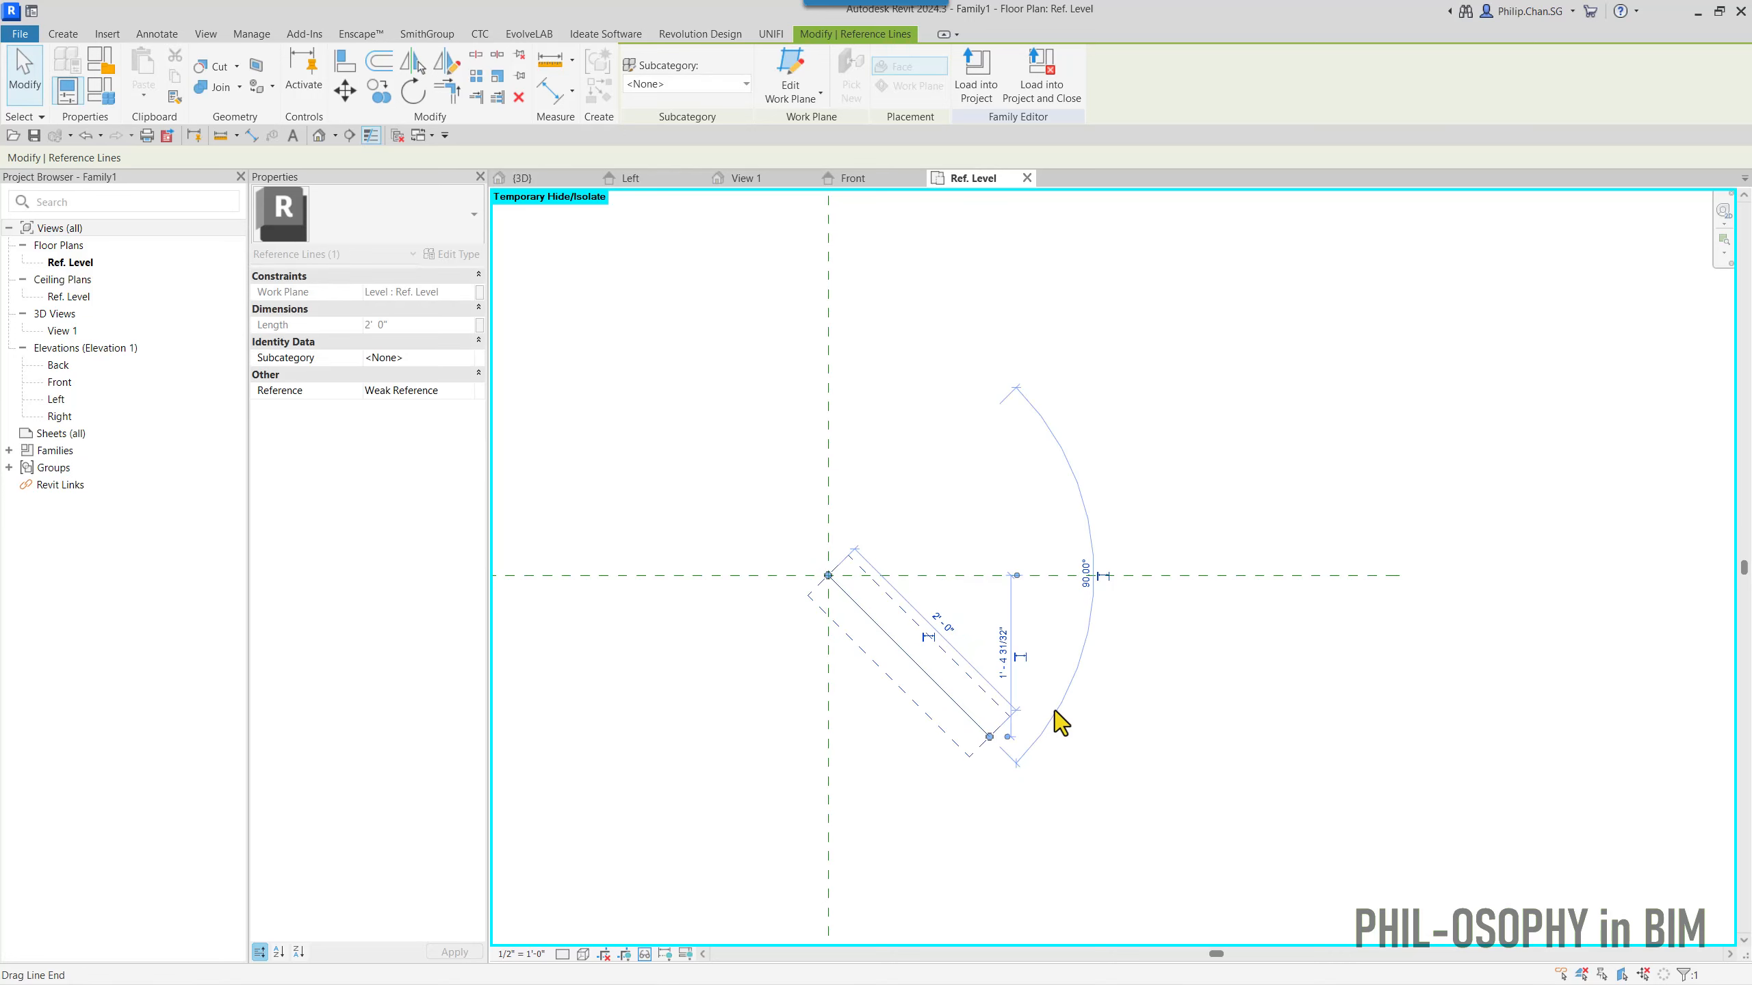
click(1101, 715)
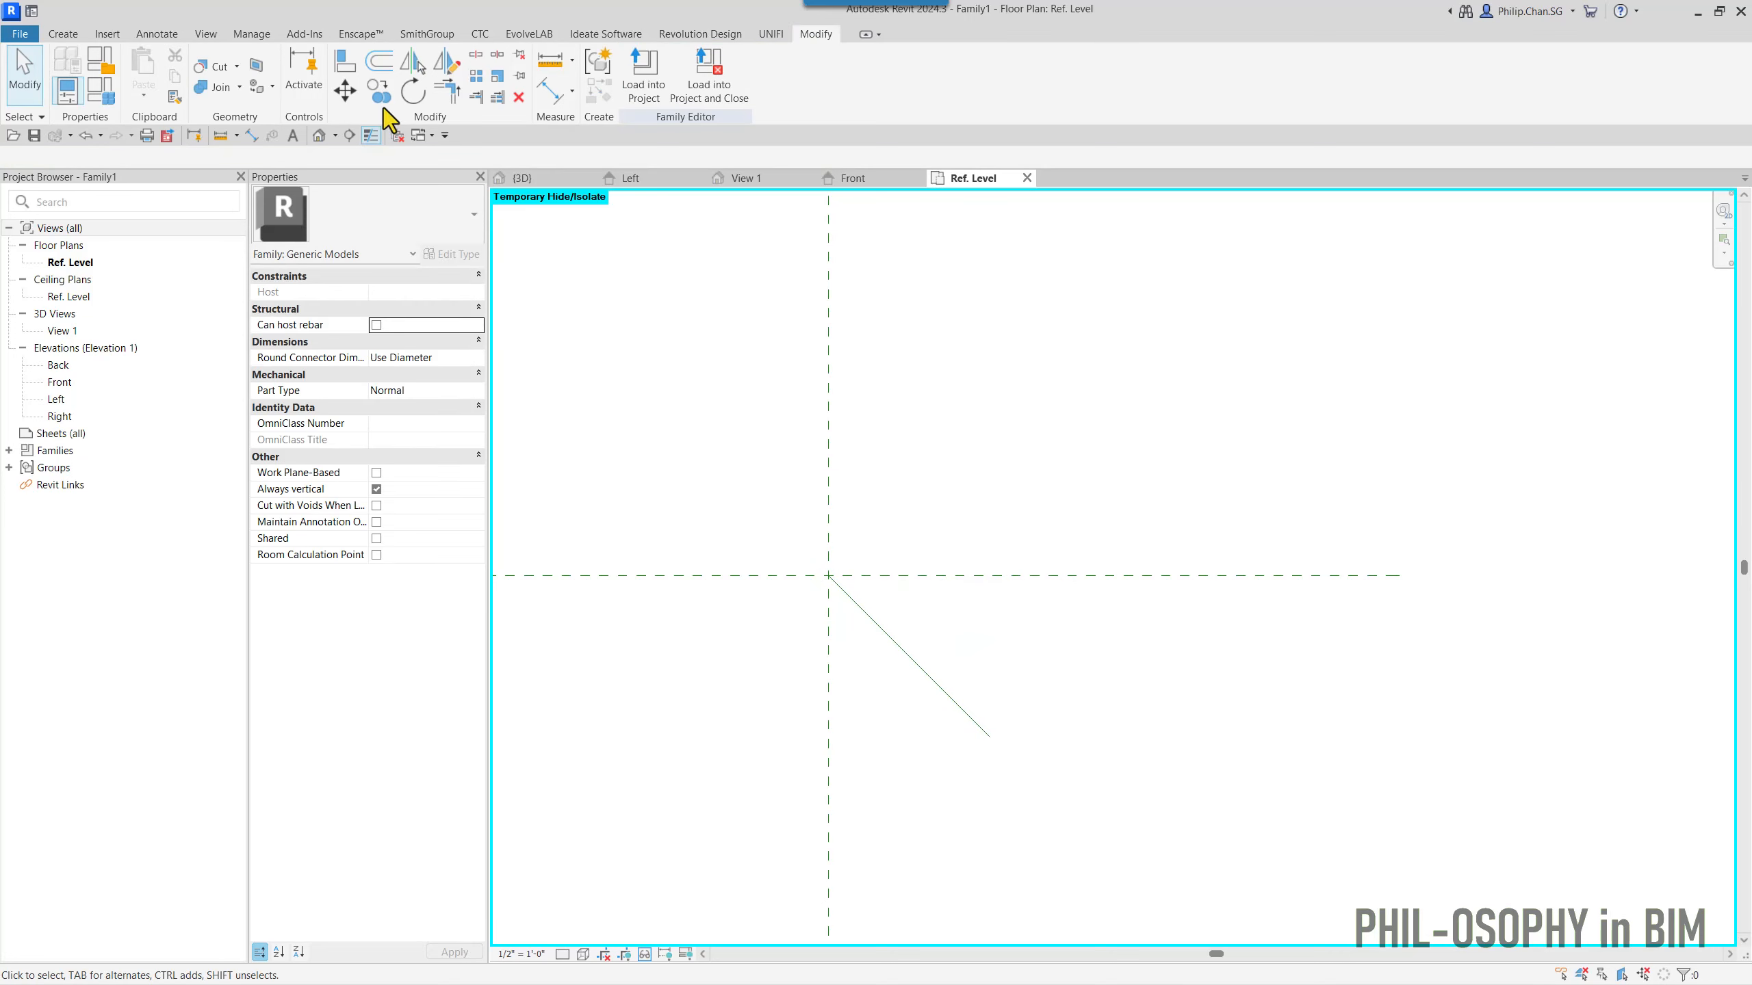
- Align and lock the second reference line's start point to the vertical Center (Left/Right) reference plane
click(344, 62)
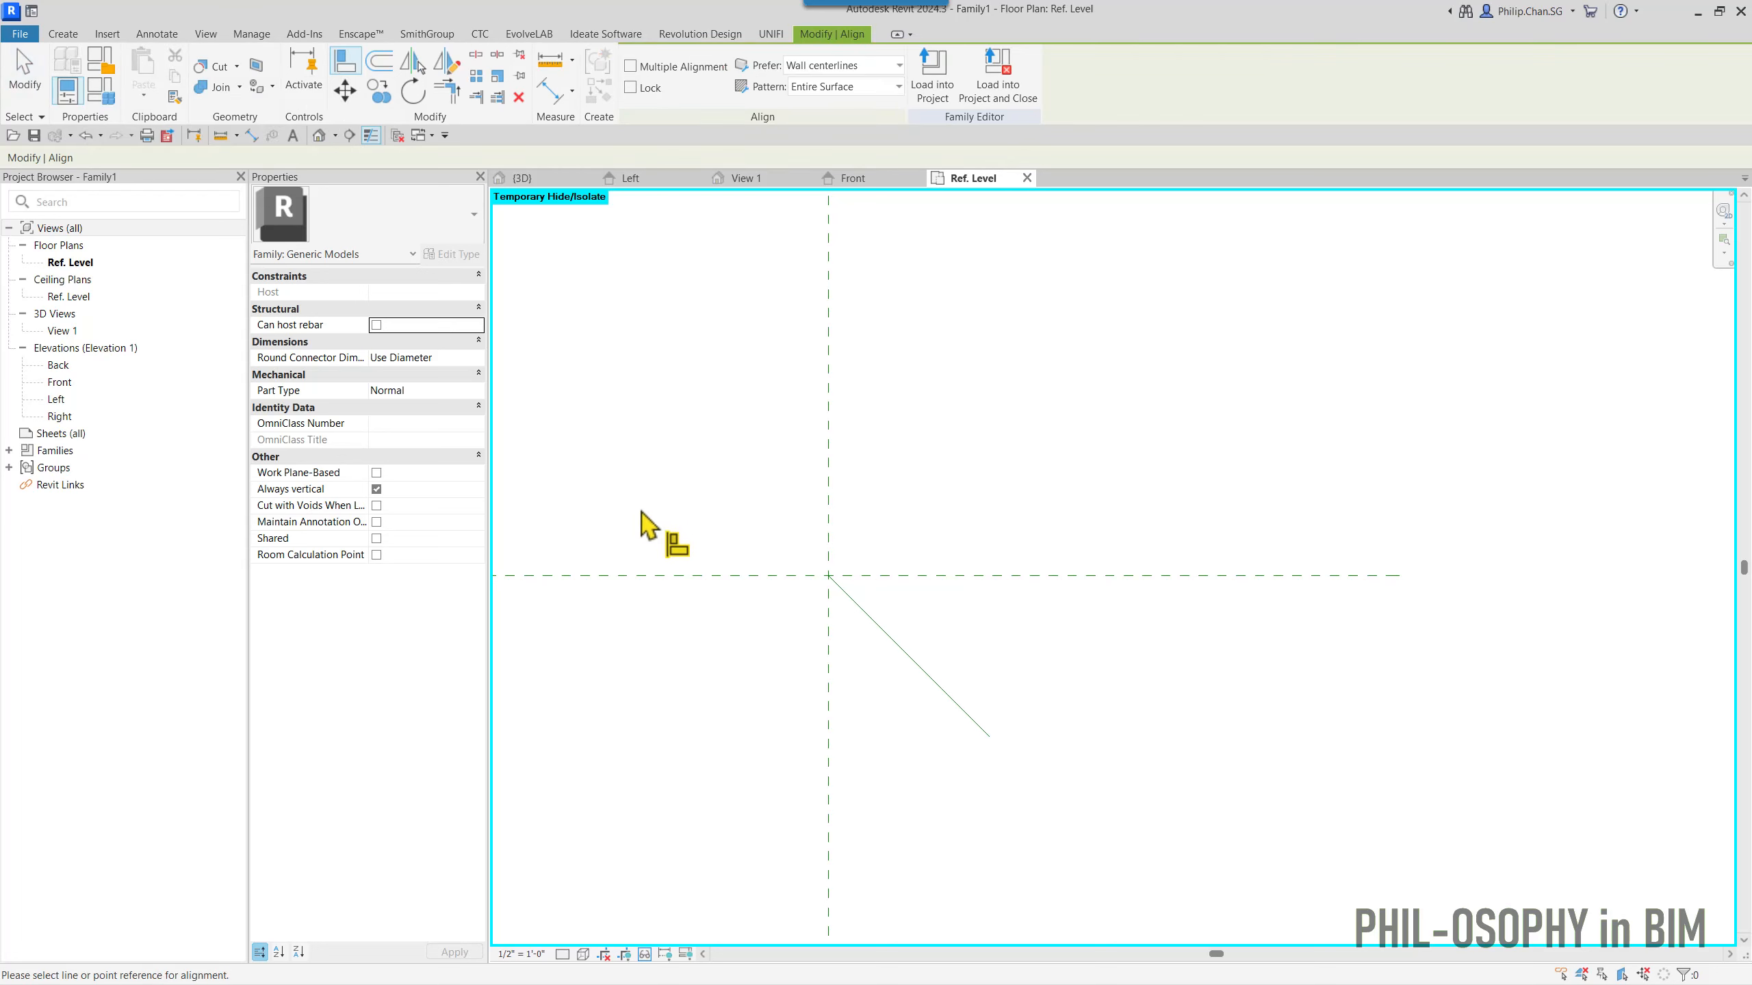
click(828, 553)
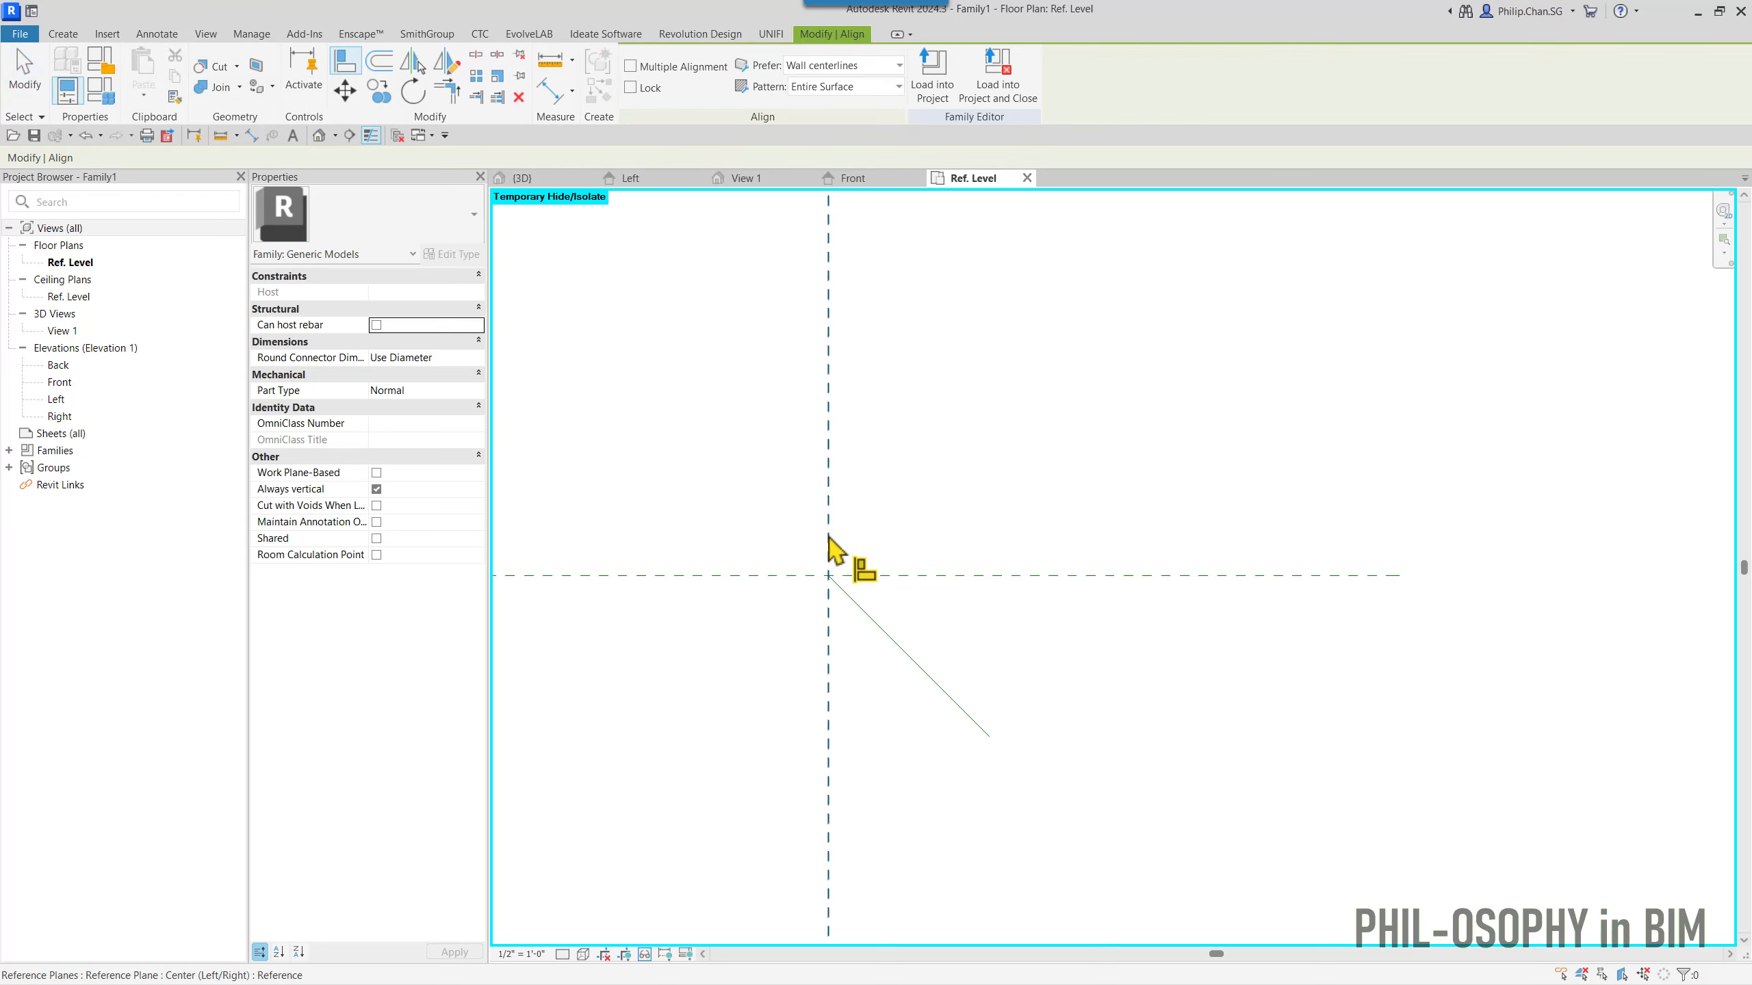
click(828, 580)
click(849, 593)
scroll(782, 581, up, 5)
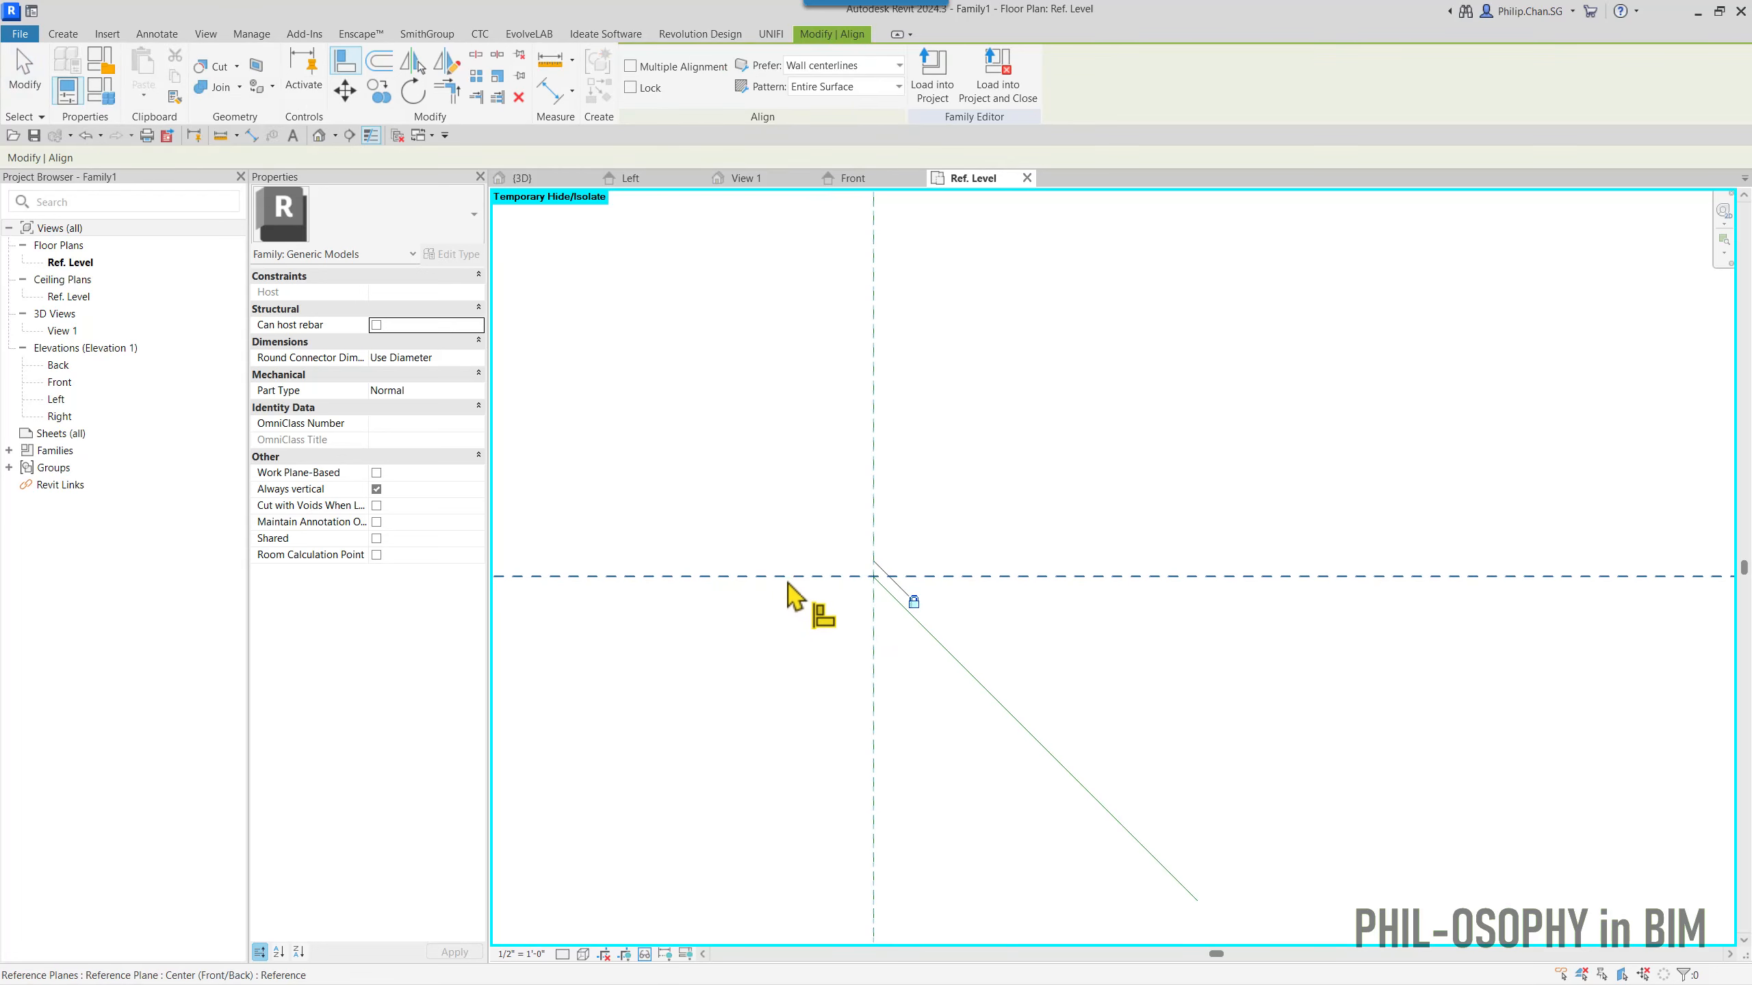
- Align the second reference line's start point to the horizontal Center (Front/Back) reference plane
middle_drag(824, 664, 817, 650)
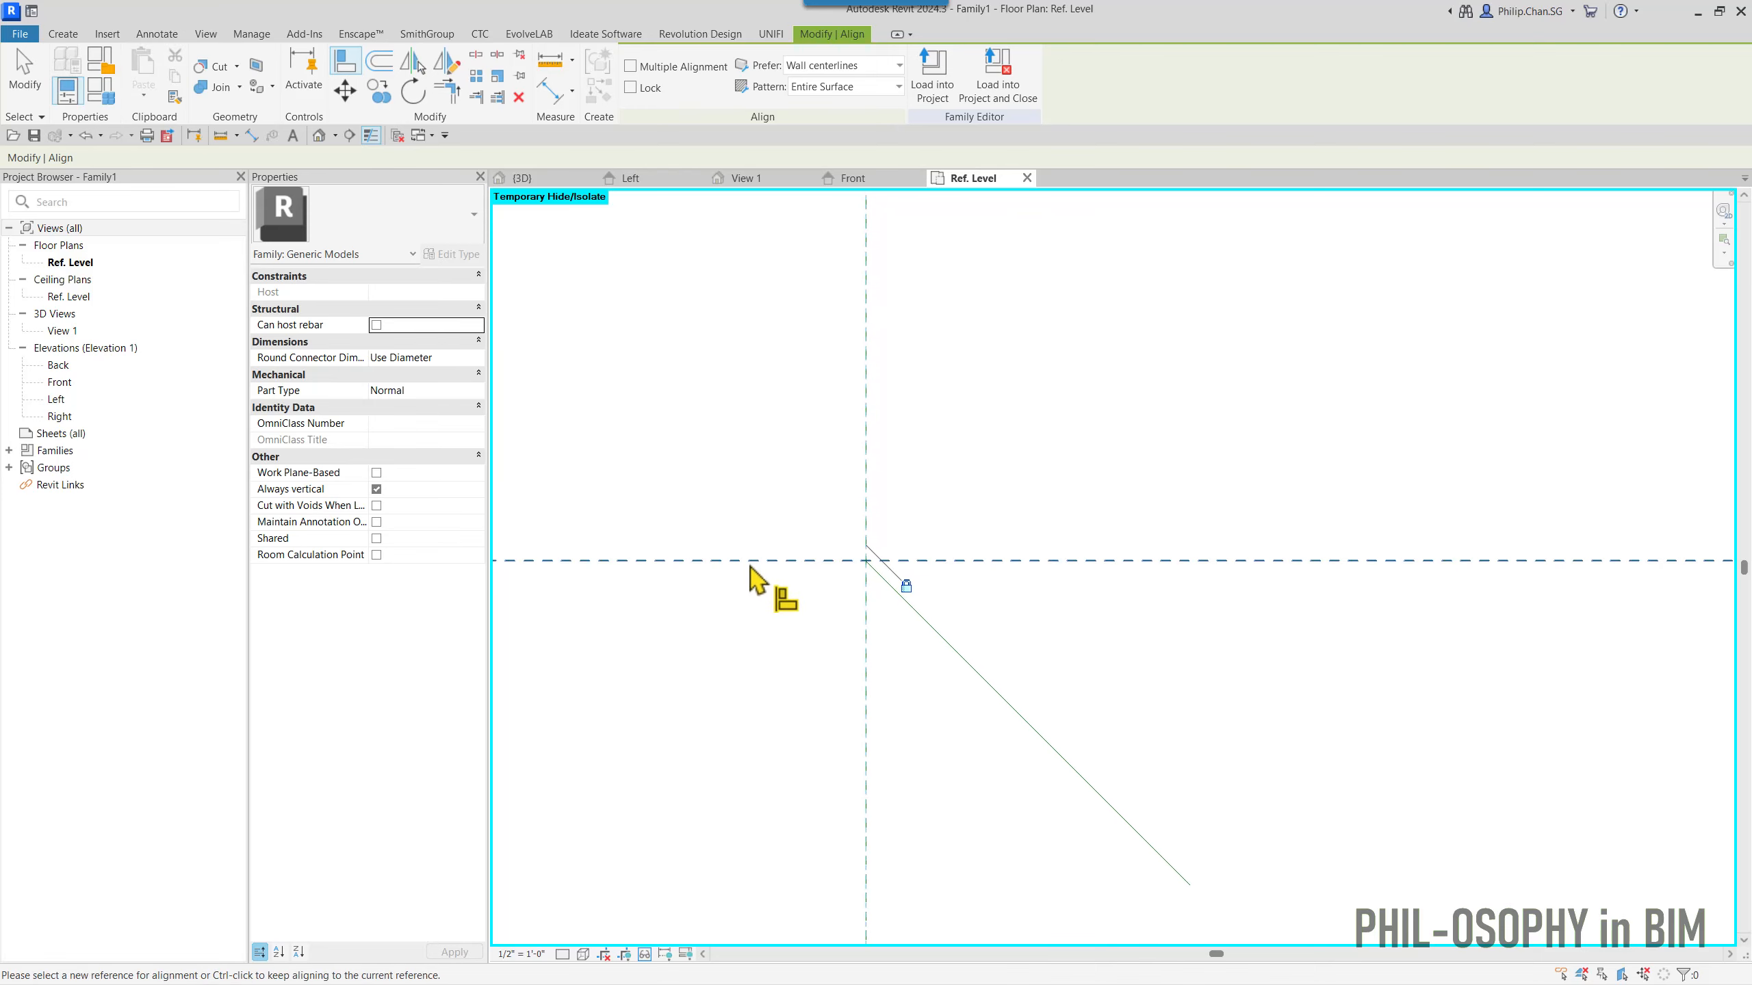
click(871, 571)
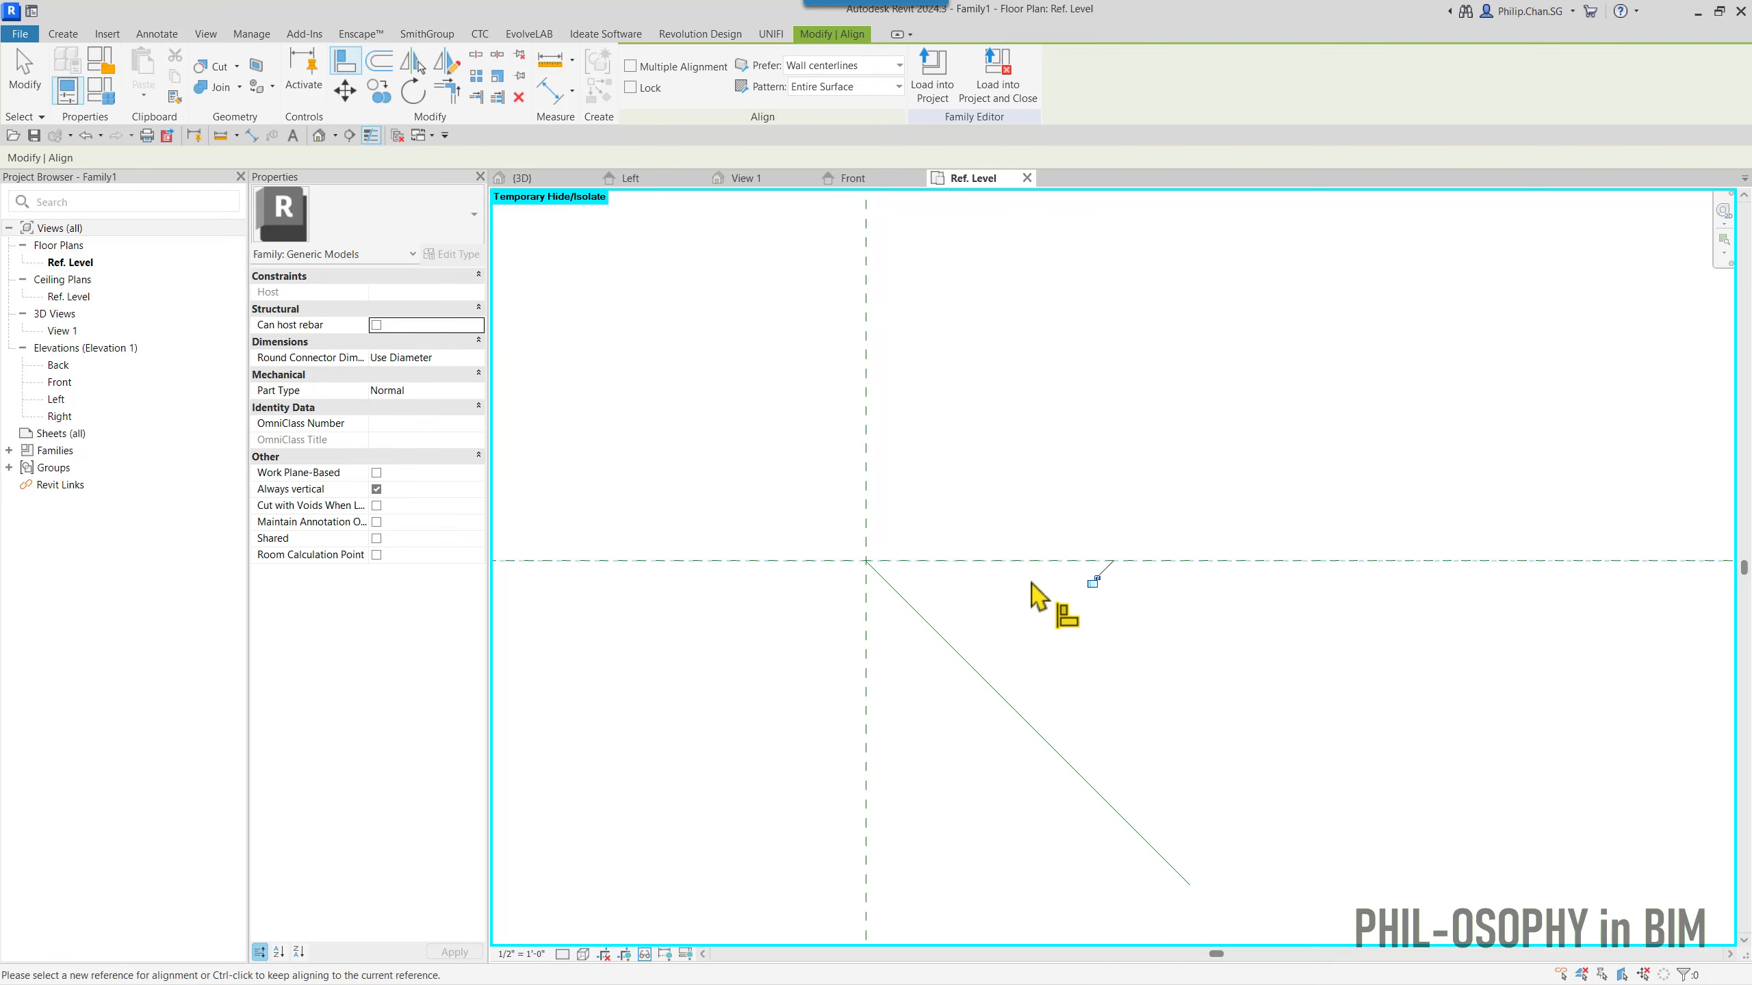
key(Escape)
key(Escape)
scroll(1097, 585, down, 2)
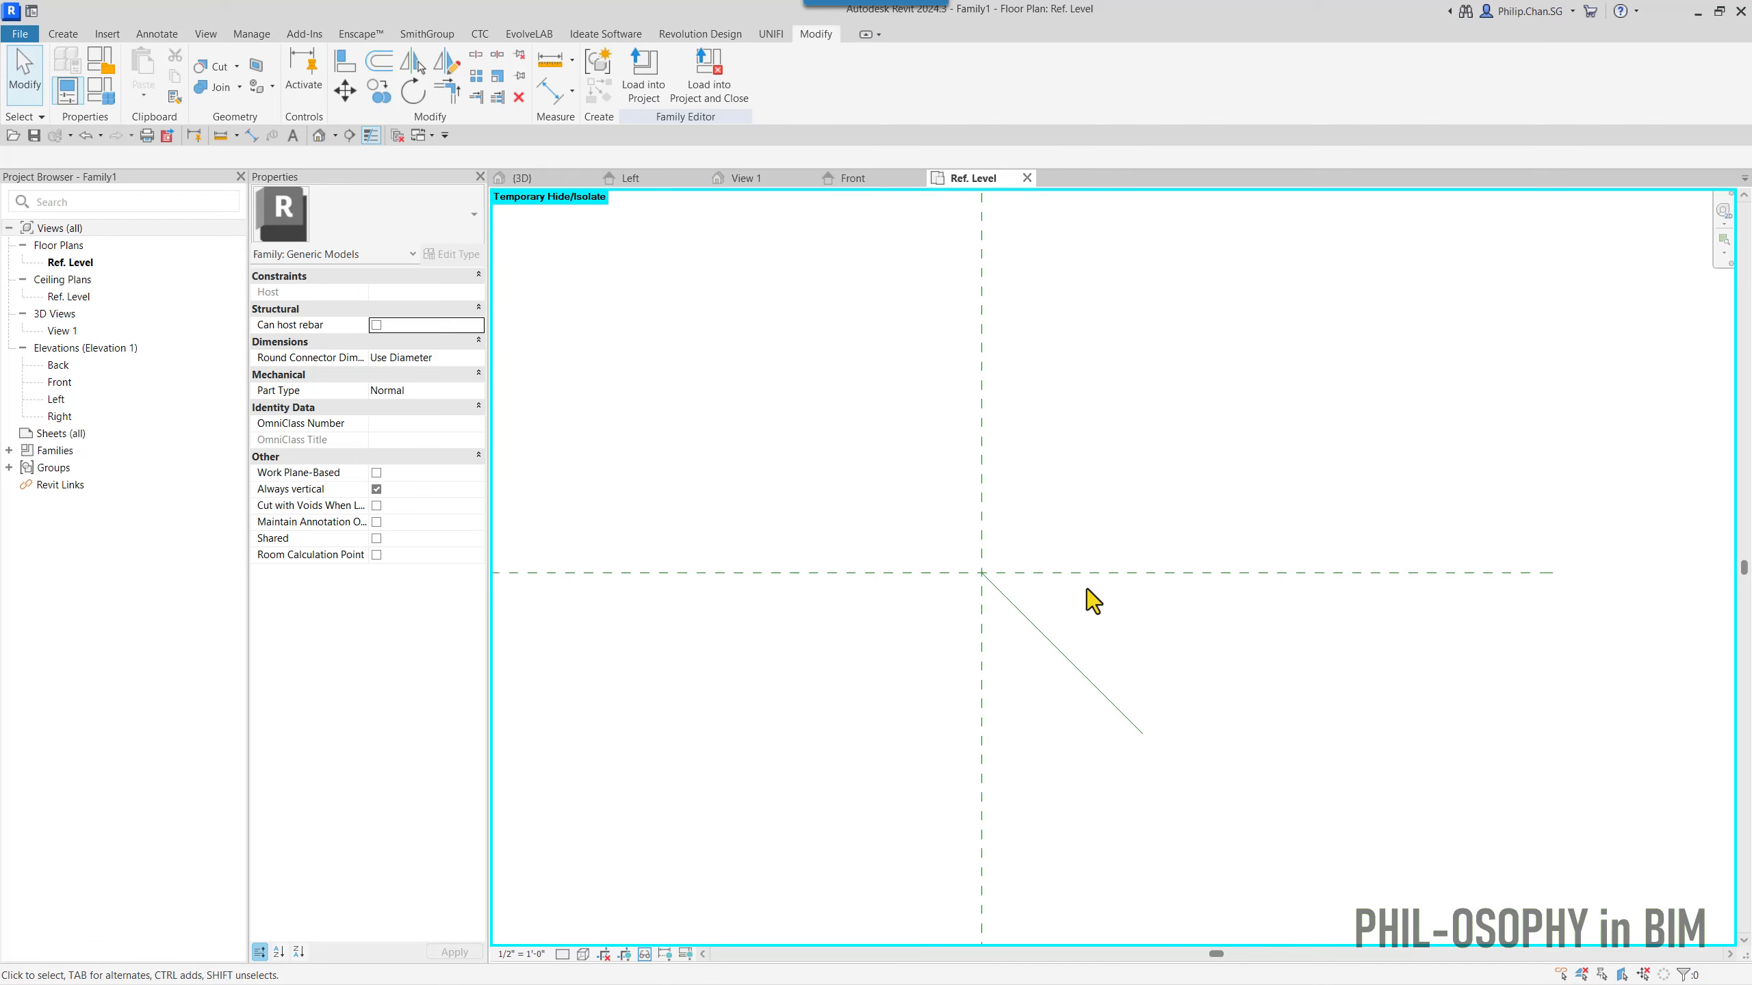
- Reset the temporary hide/isolate so both reference lines are shown in the Ref. Level view
click(644, 955)
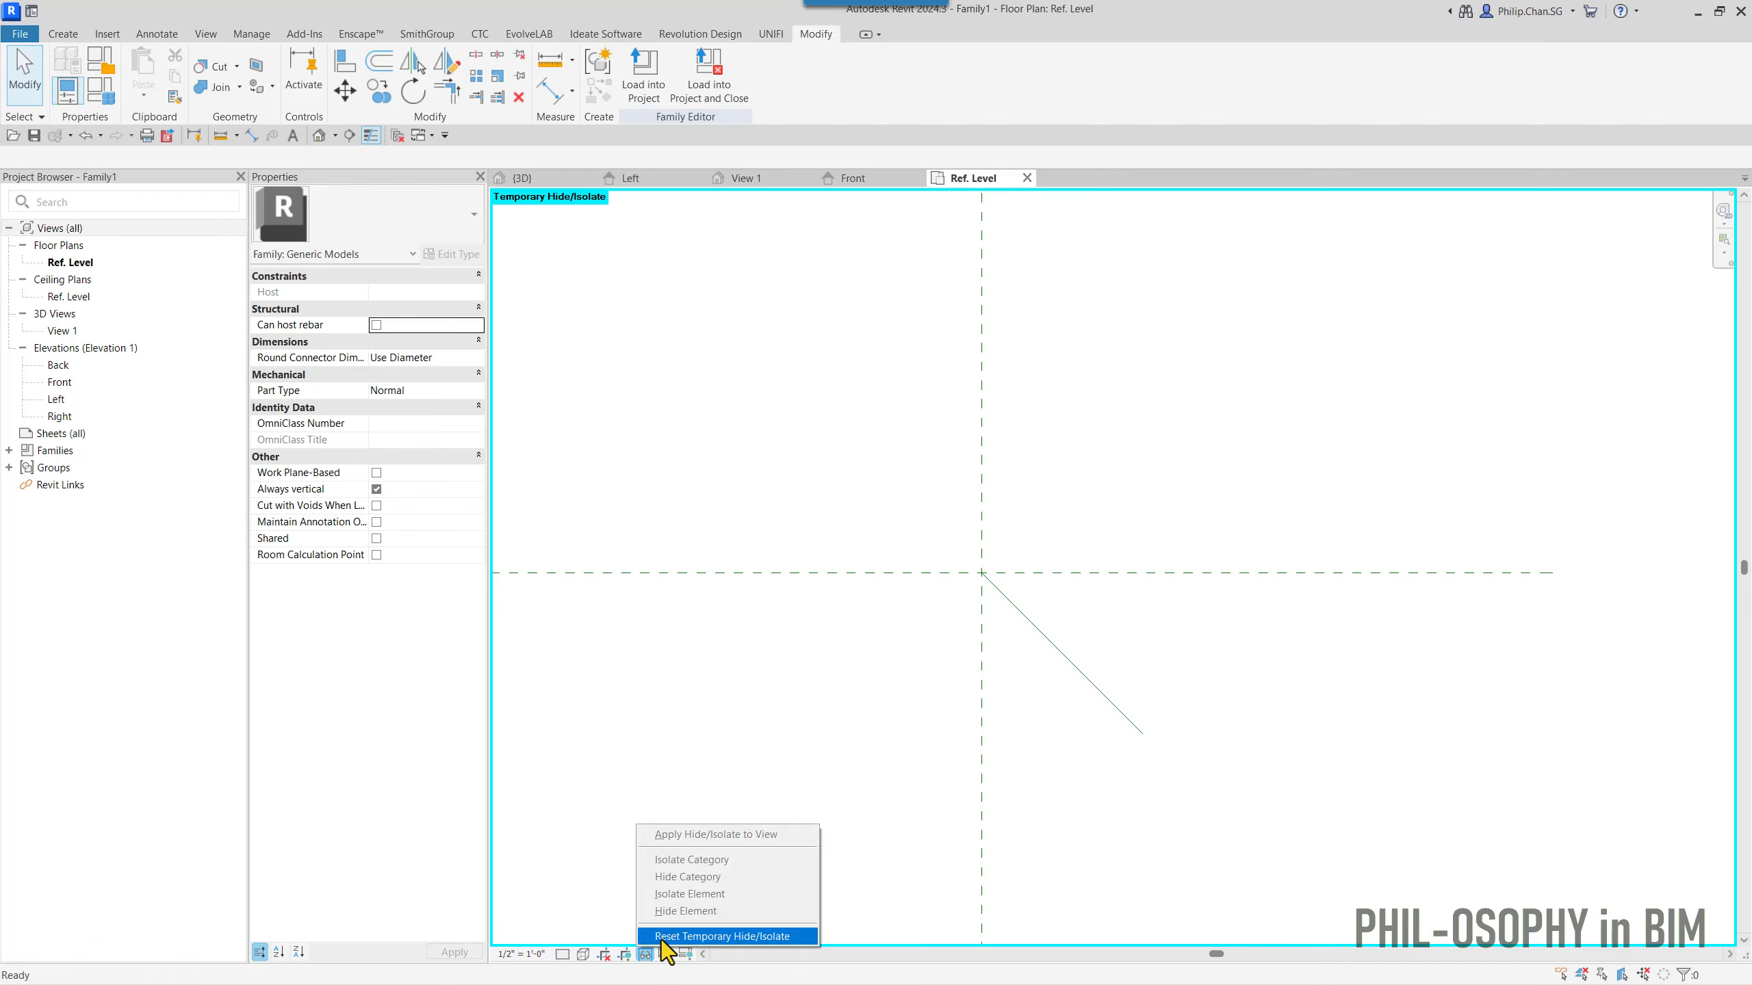
click(661, 937)
scroll(764, 759, down, 2)
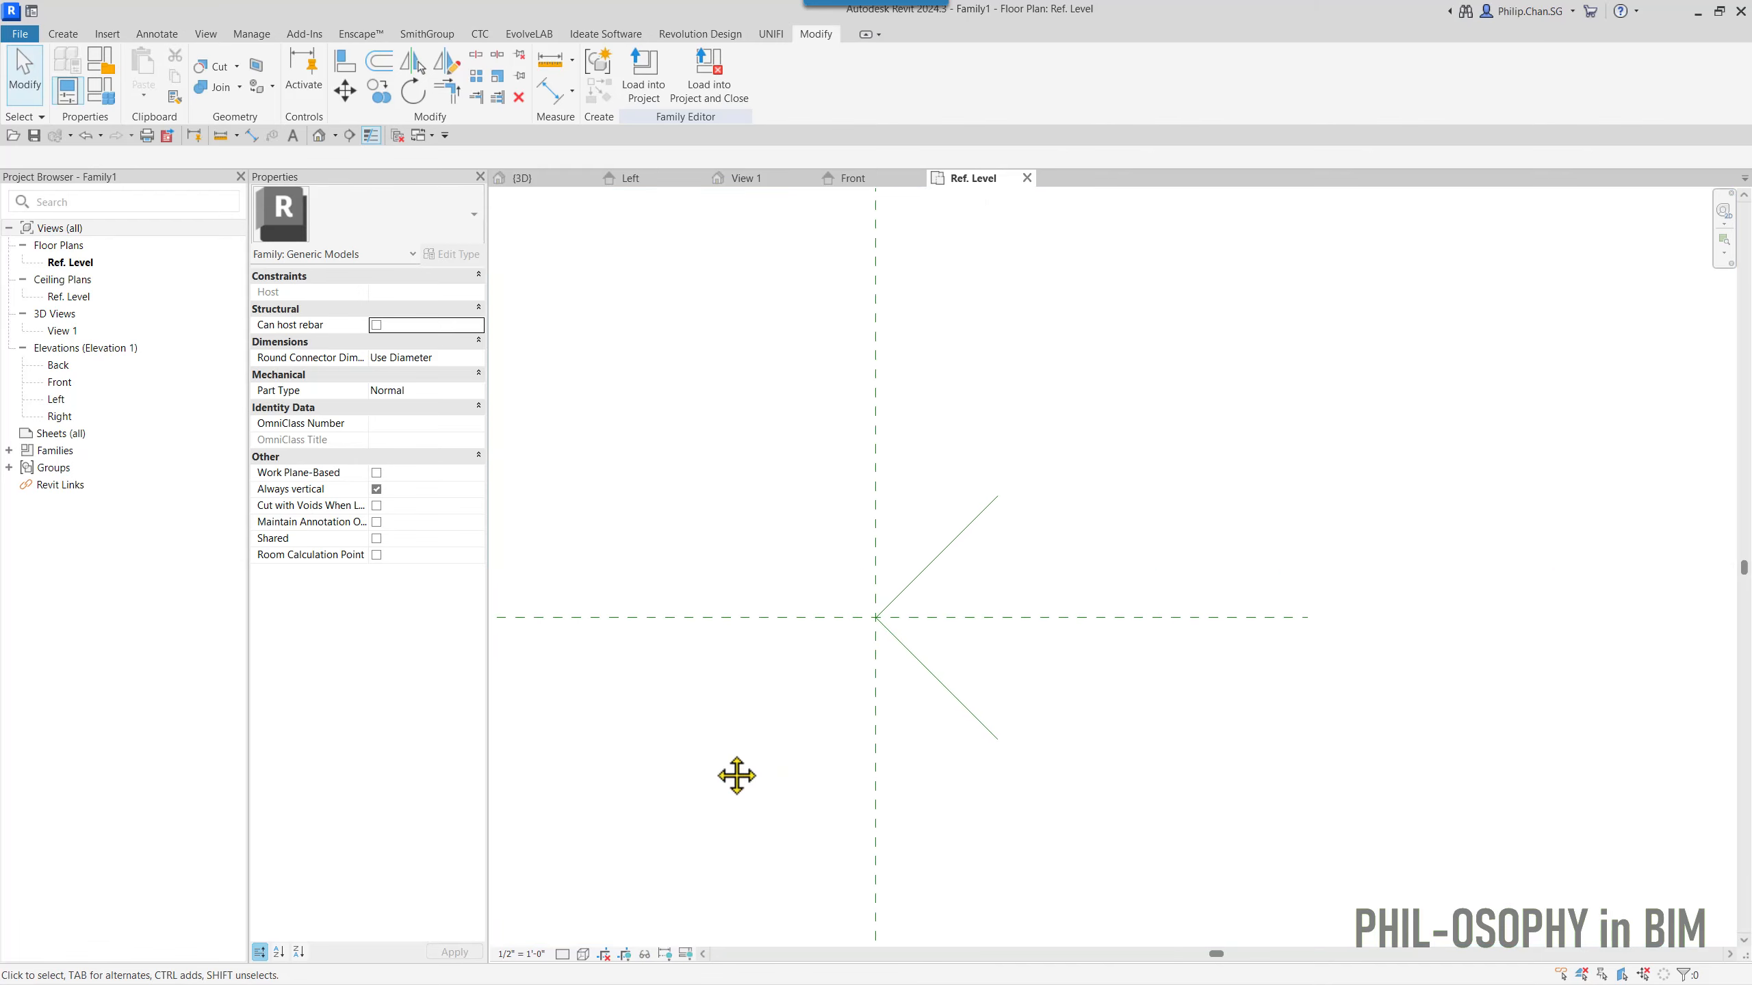
scroll(793, 715, up, 2)
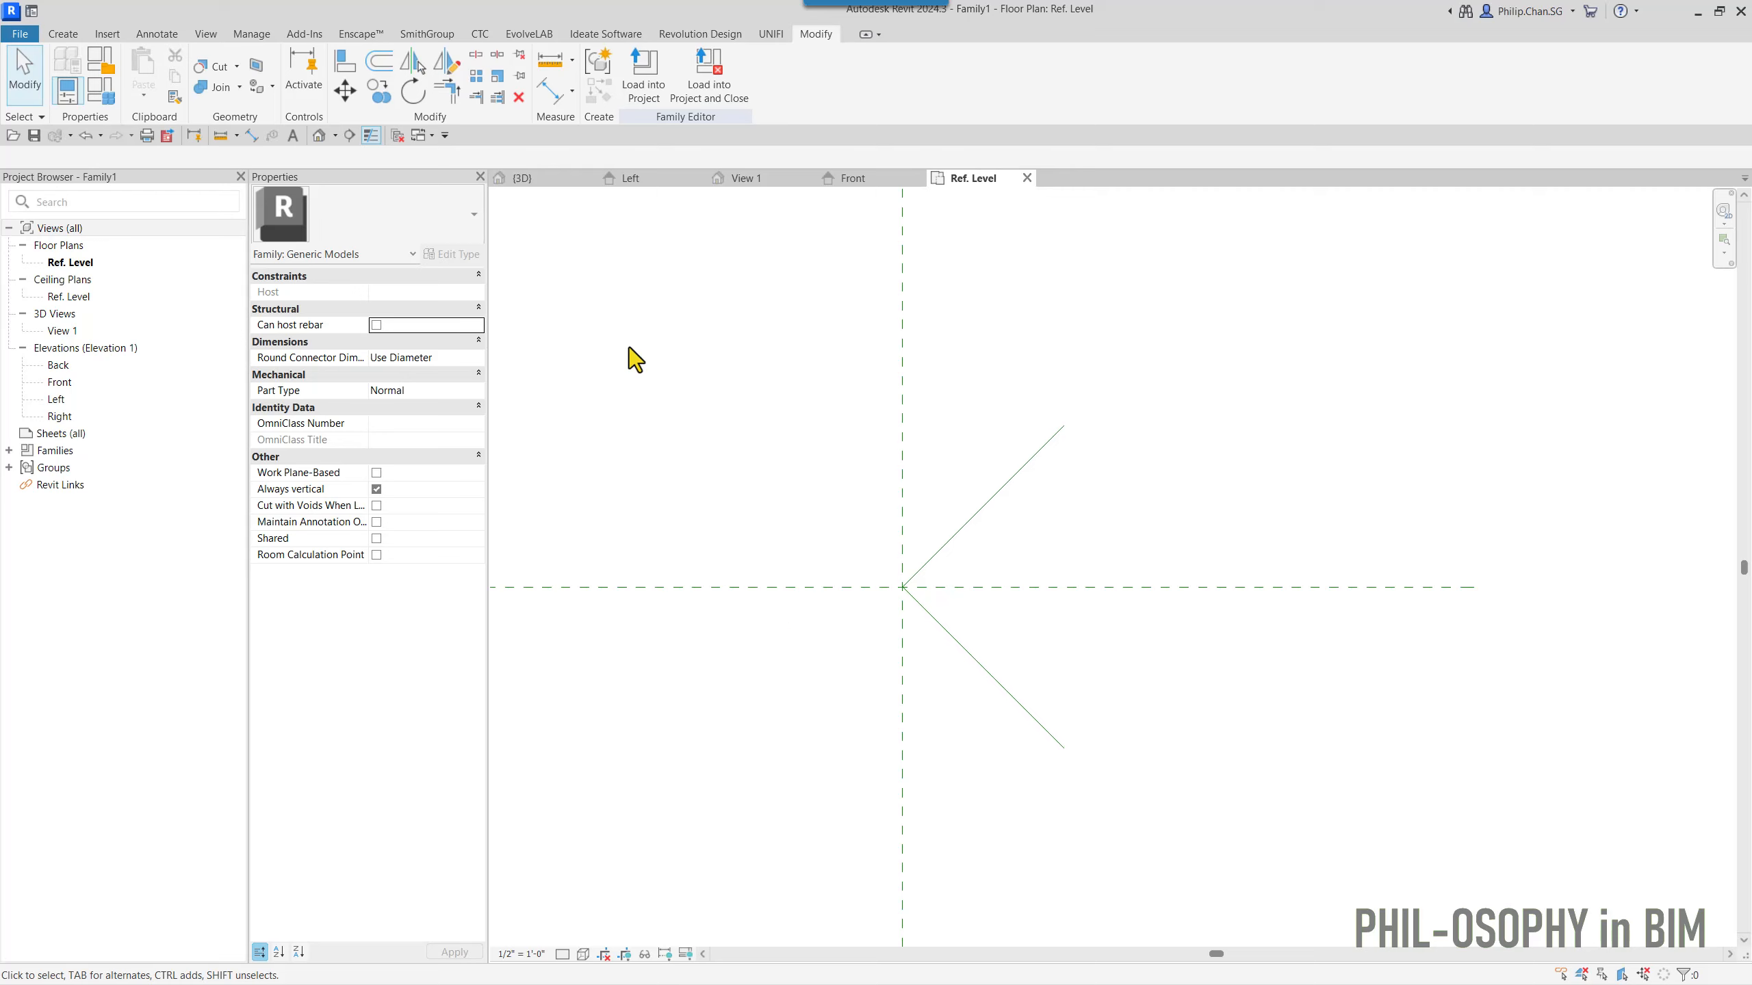
- Add an angular dimension between the upper and lower reference lines
click(550, 92)
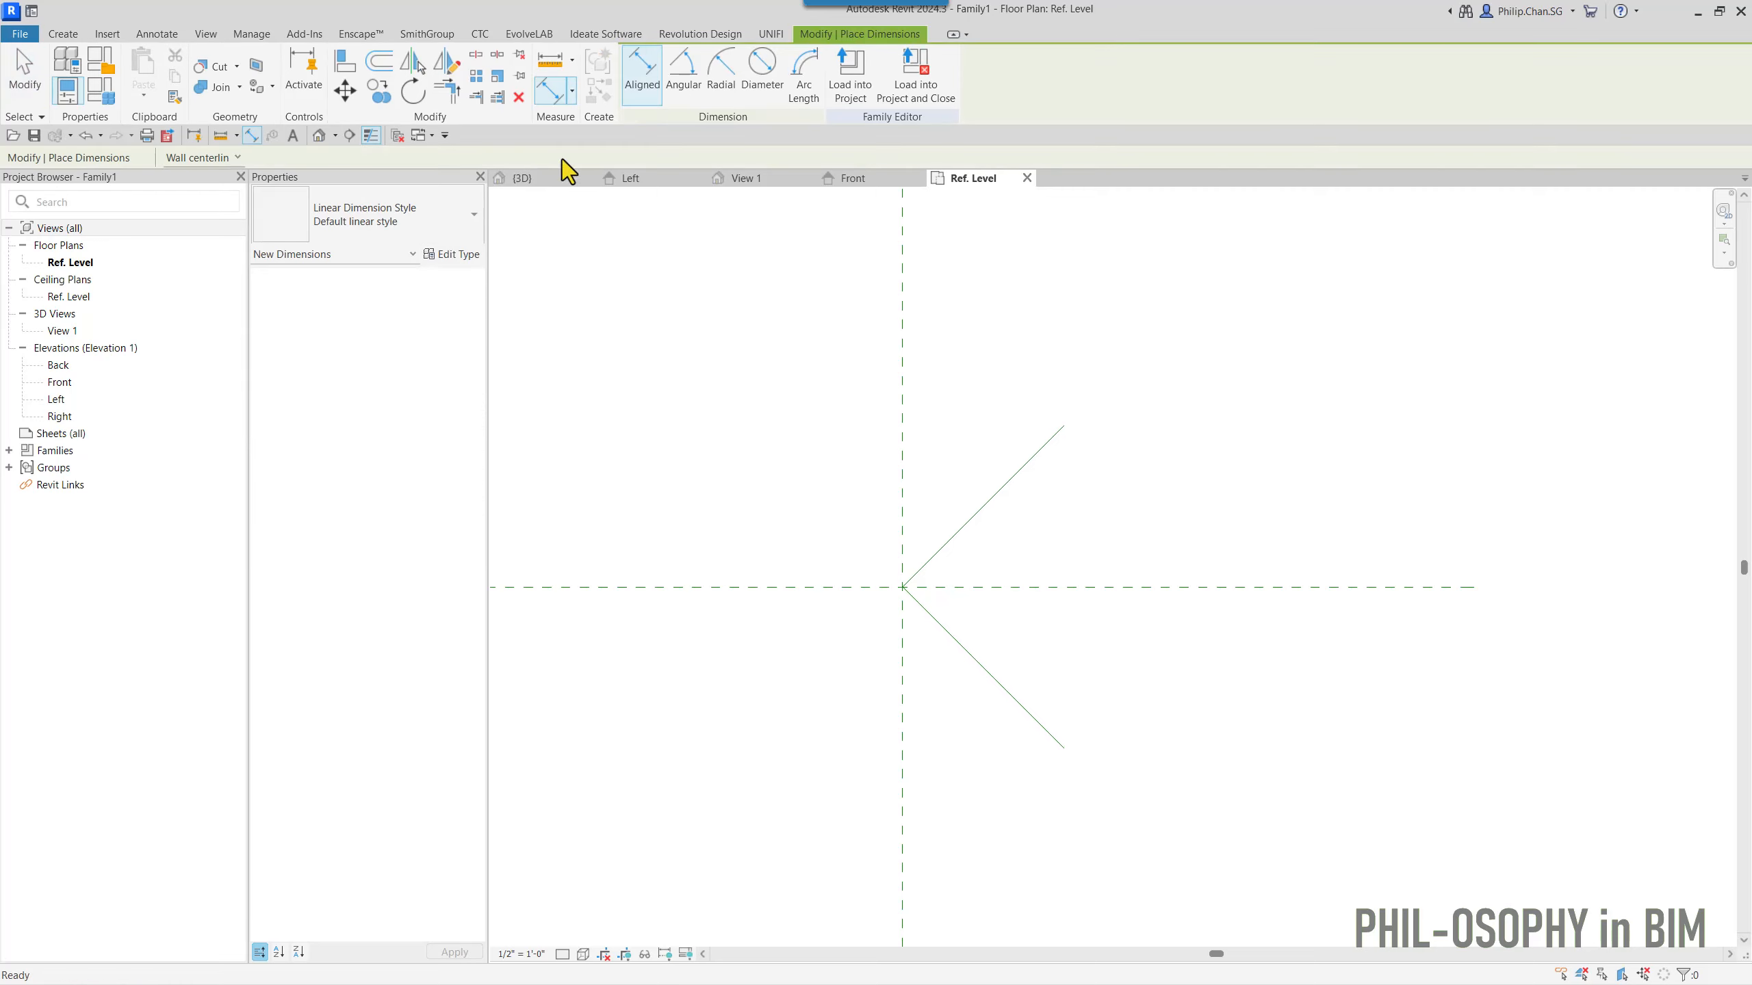
click(680, 91)
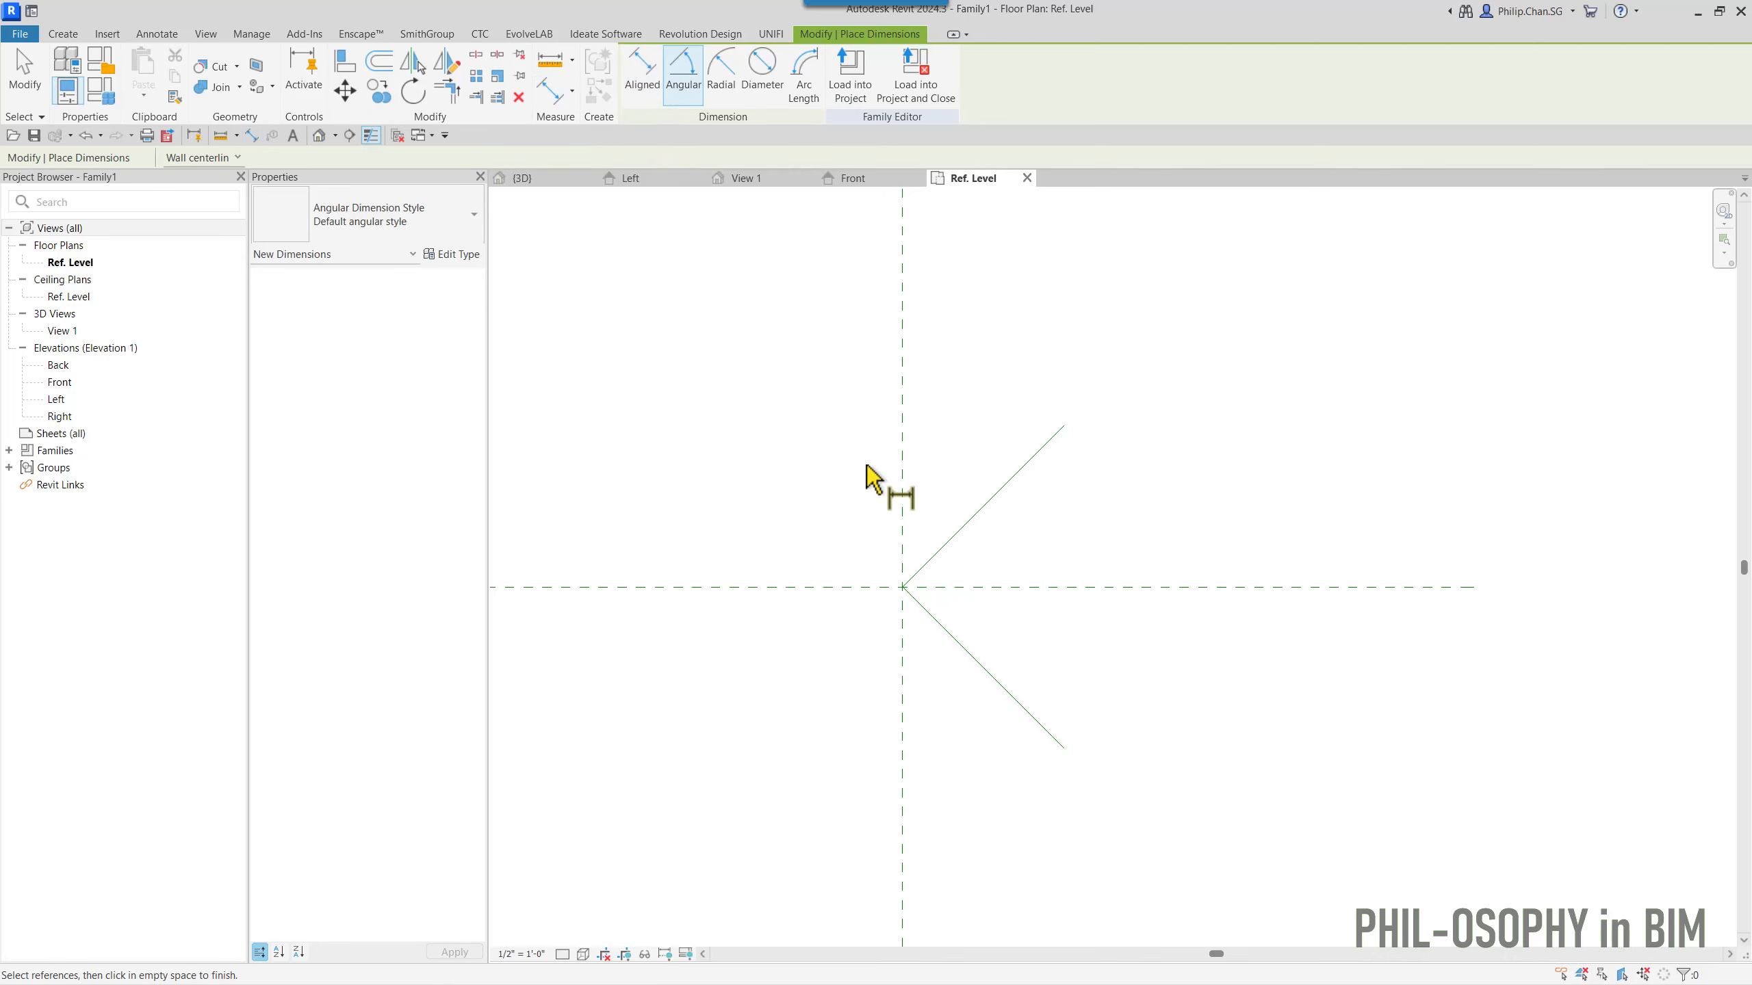
click(951, 562)
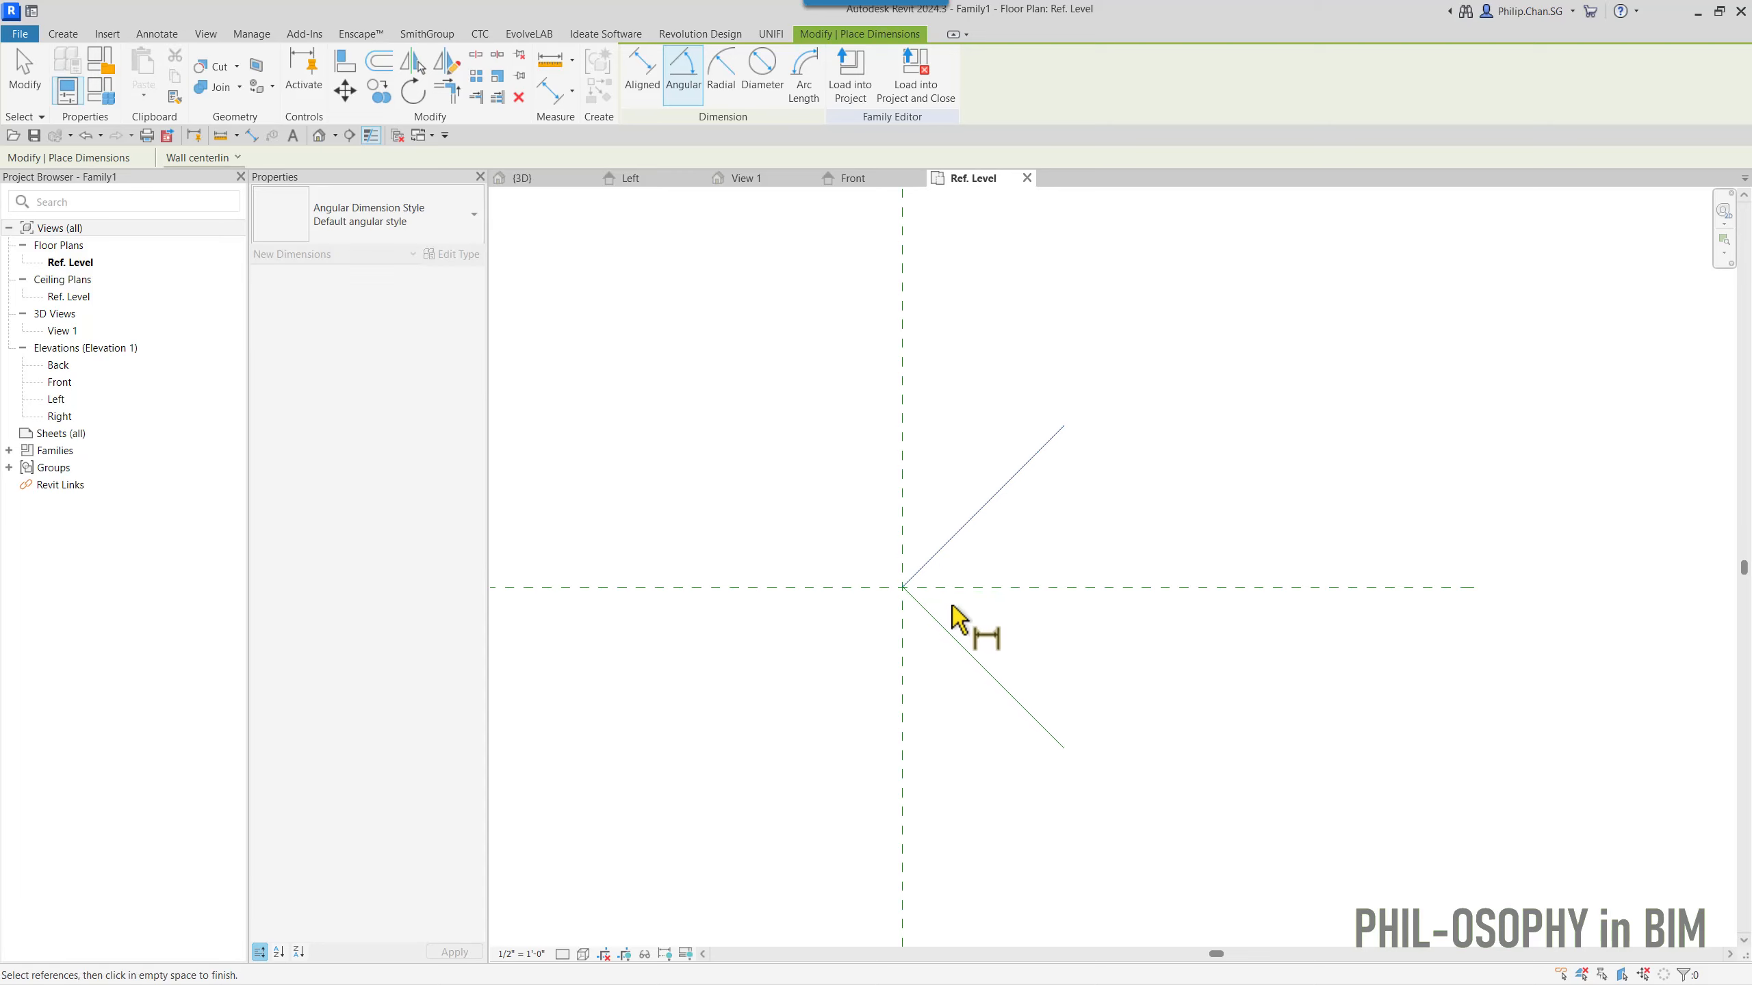
click(944, 629)
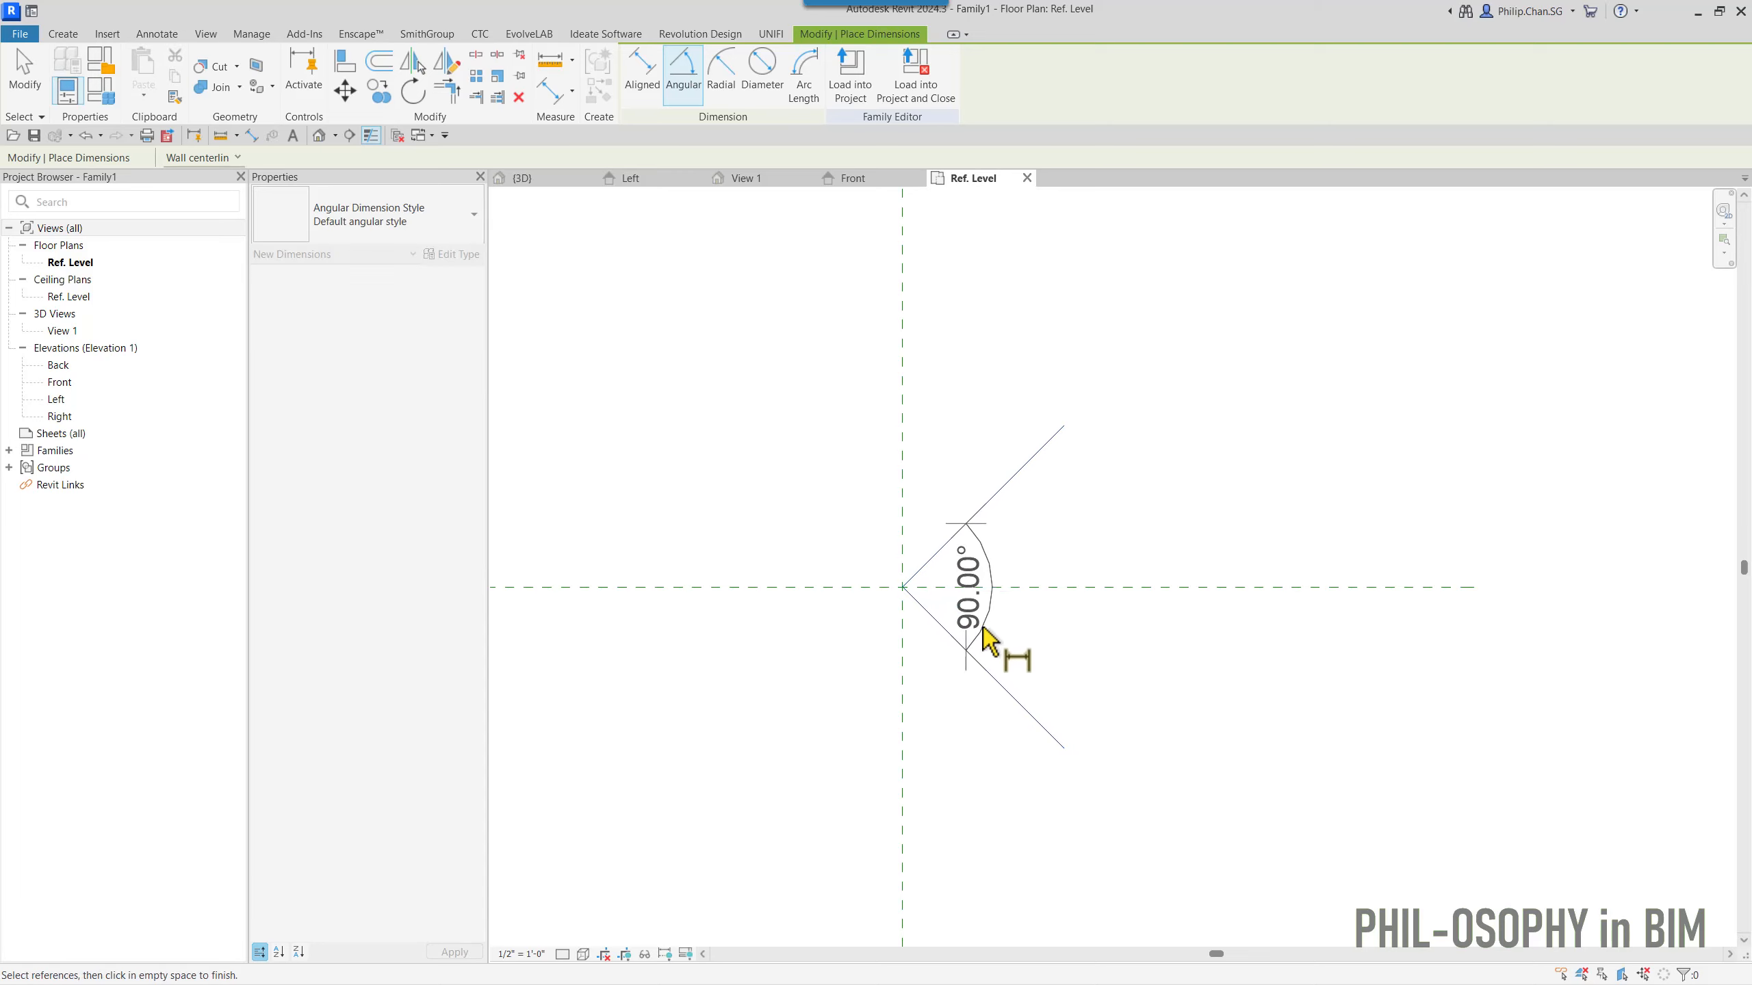
scroll(973, 631, up, 1)
click(972, 631)
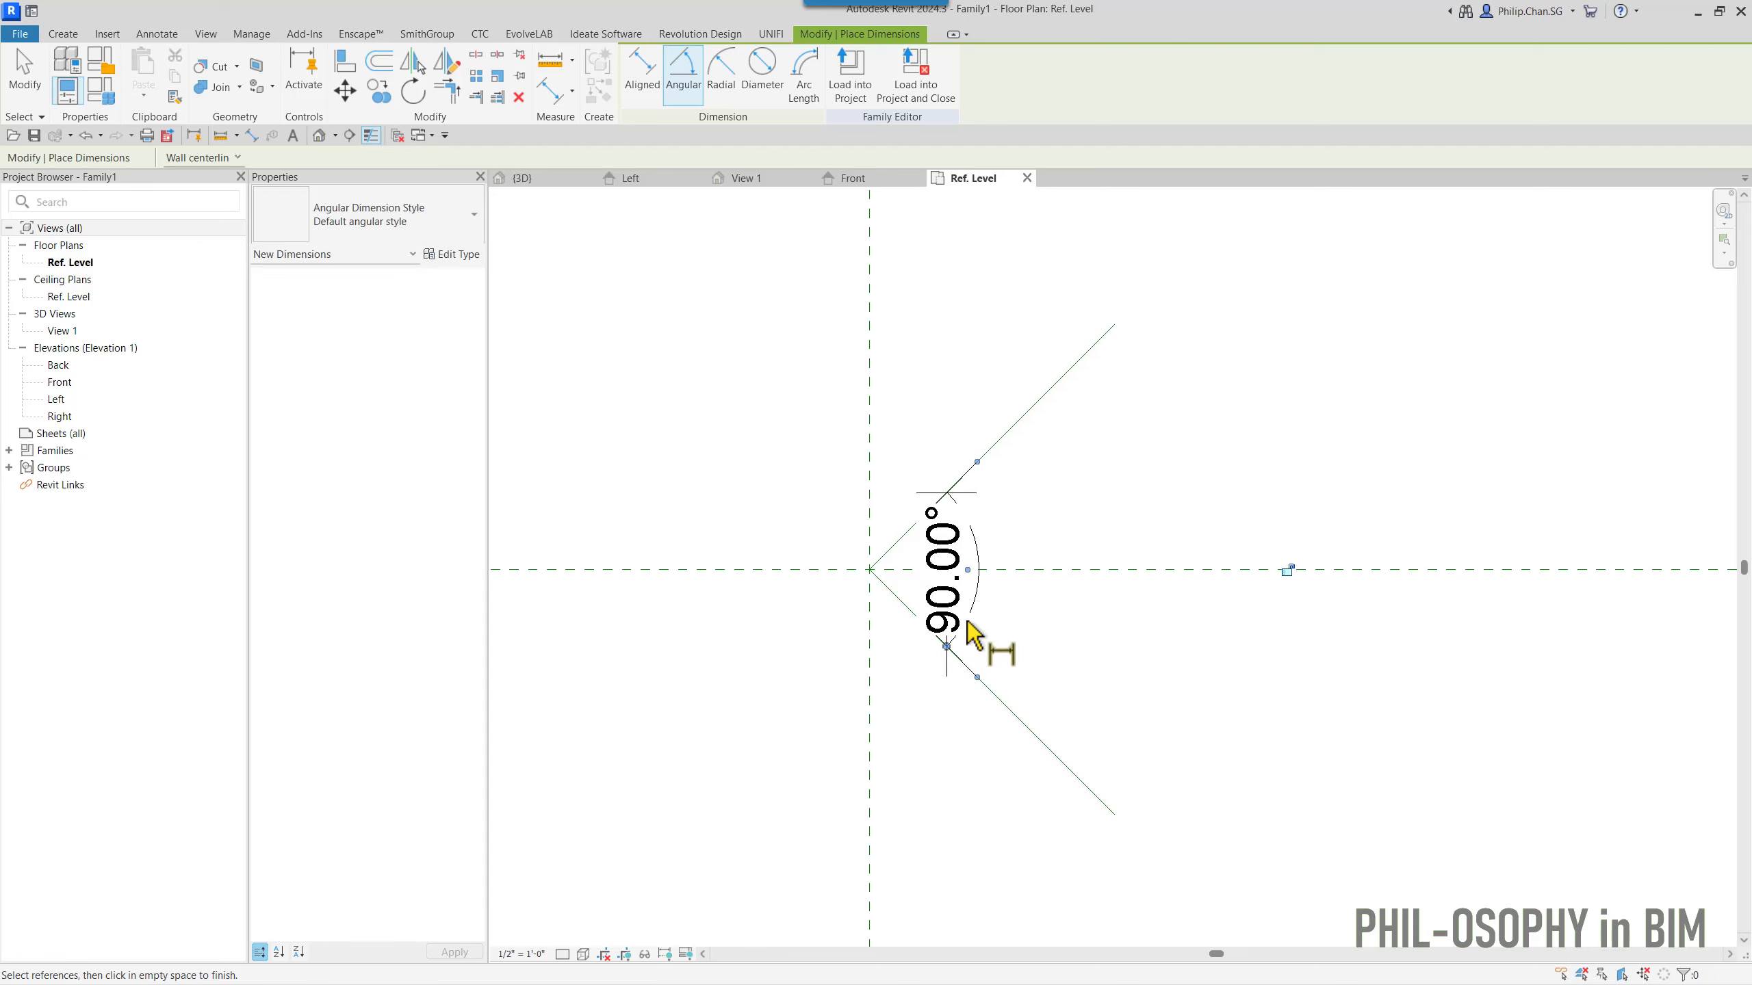
key(Escape)
scroll(1045, 591, down, 2)
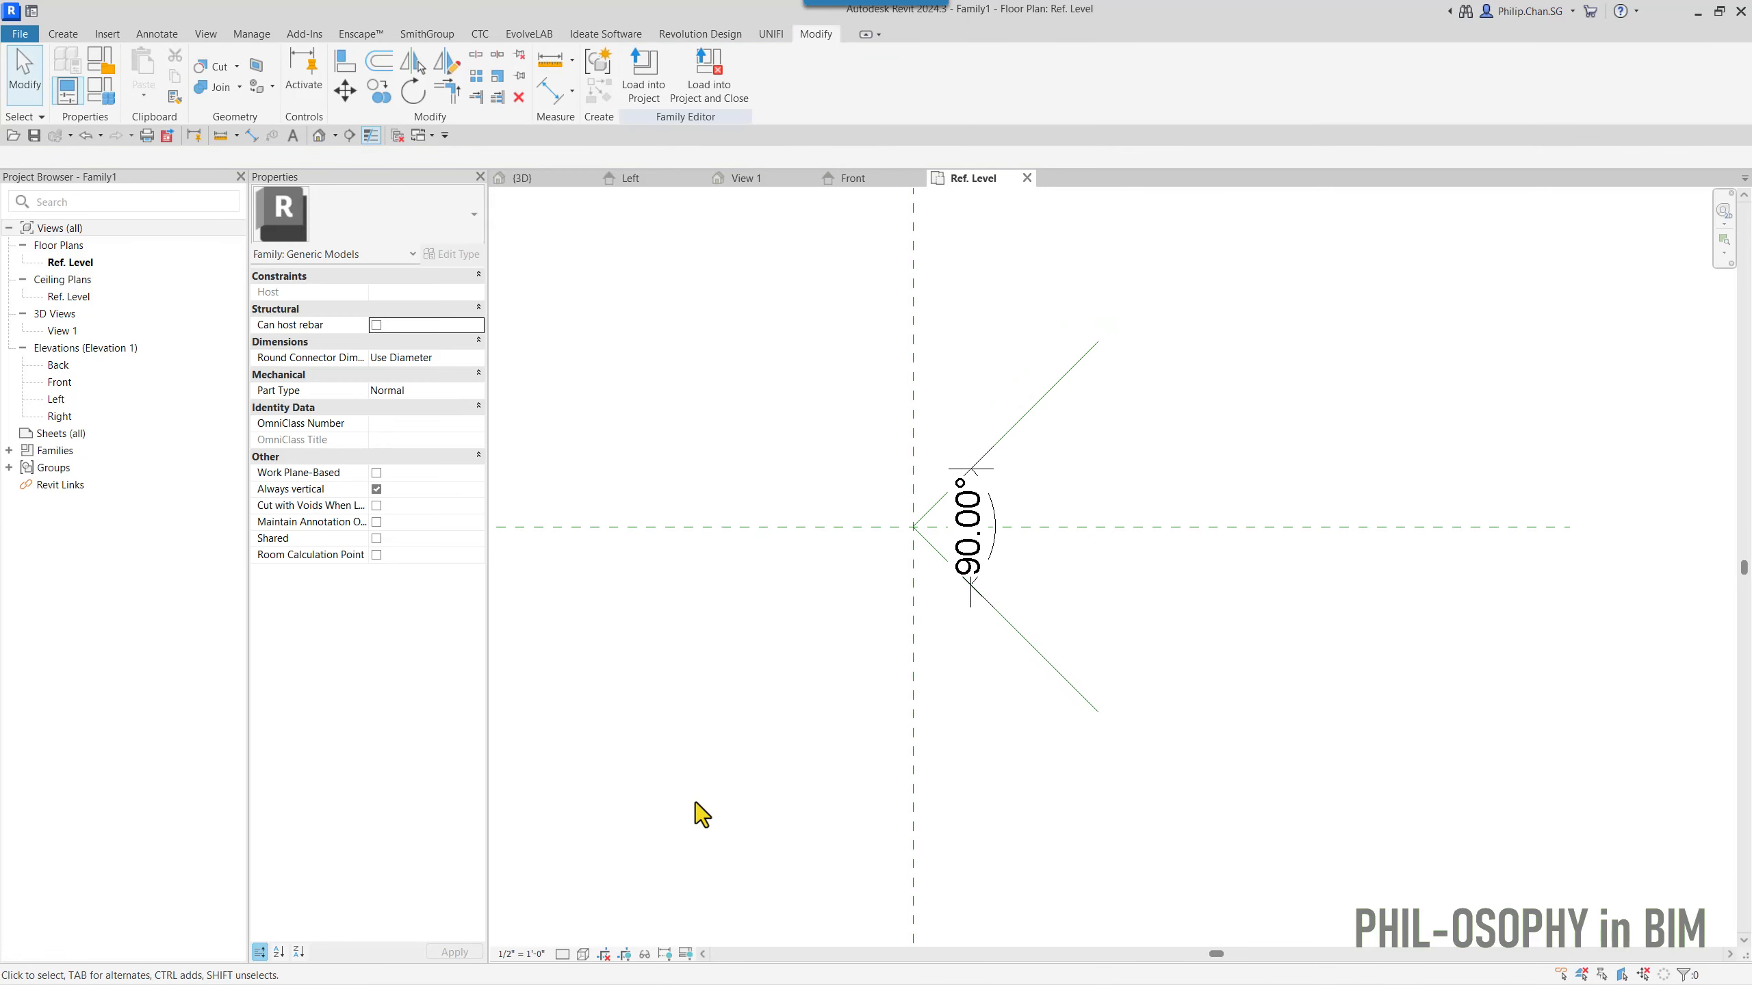
- Set the Ref. Level view scale to 1 1/2" = 1'-0"
click(538, 953)
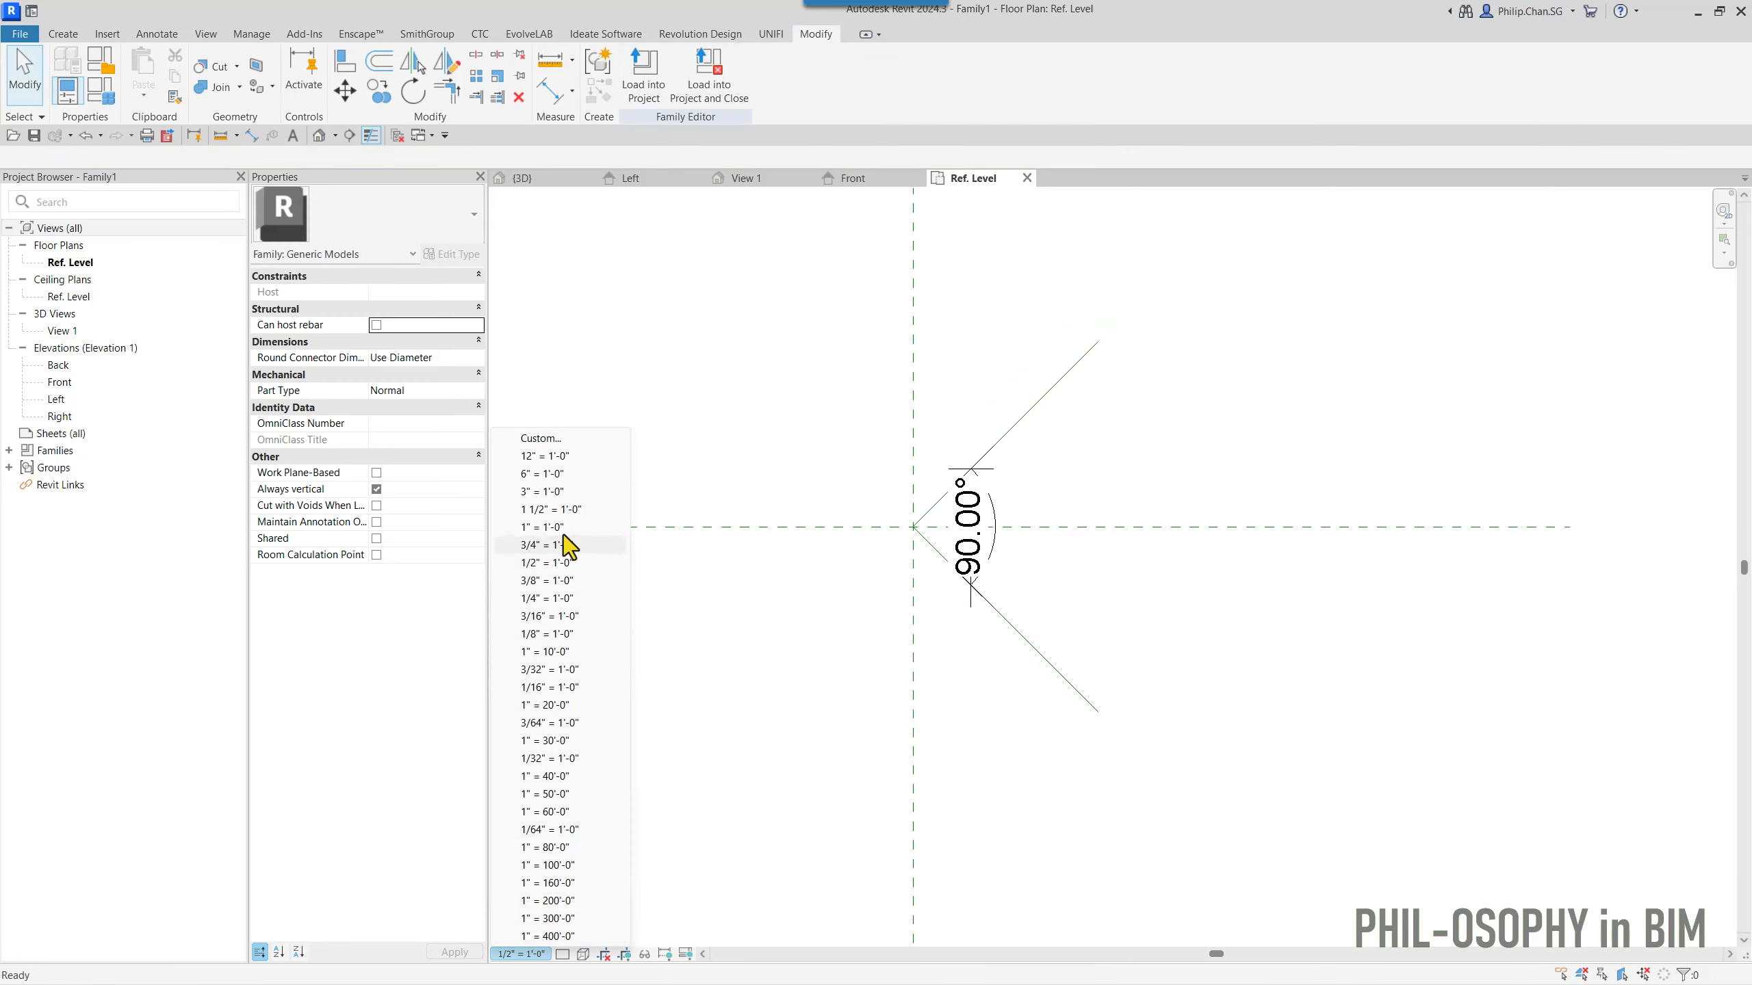
click(566, 513)
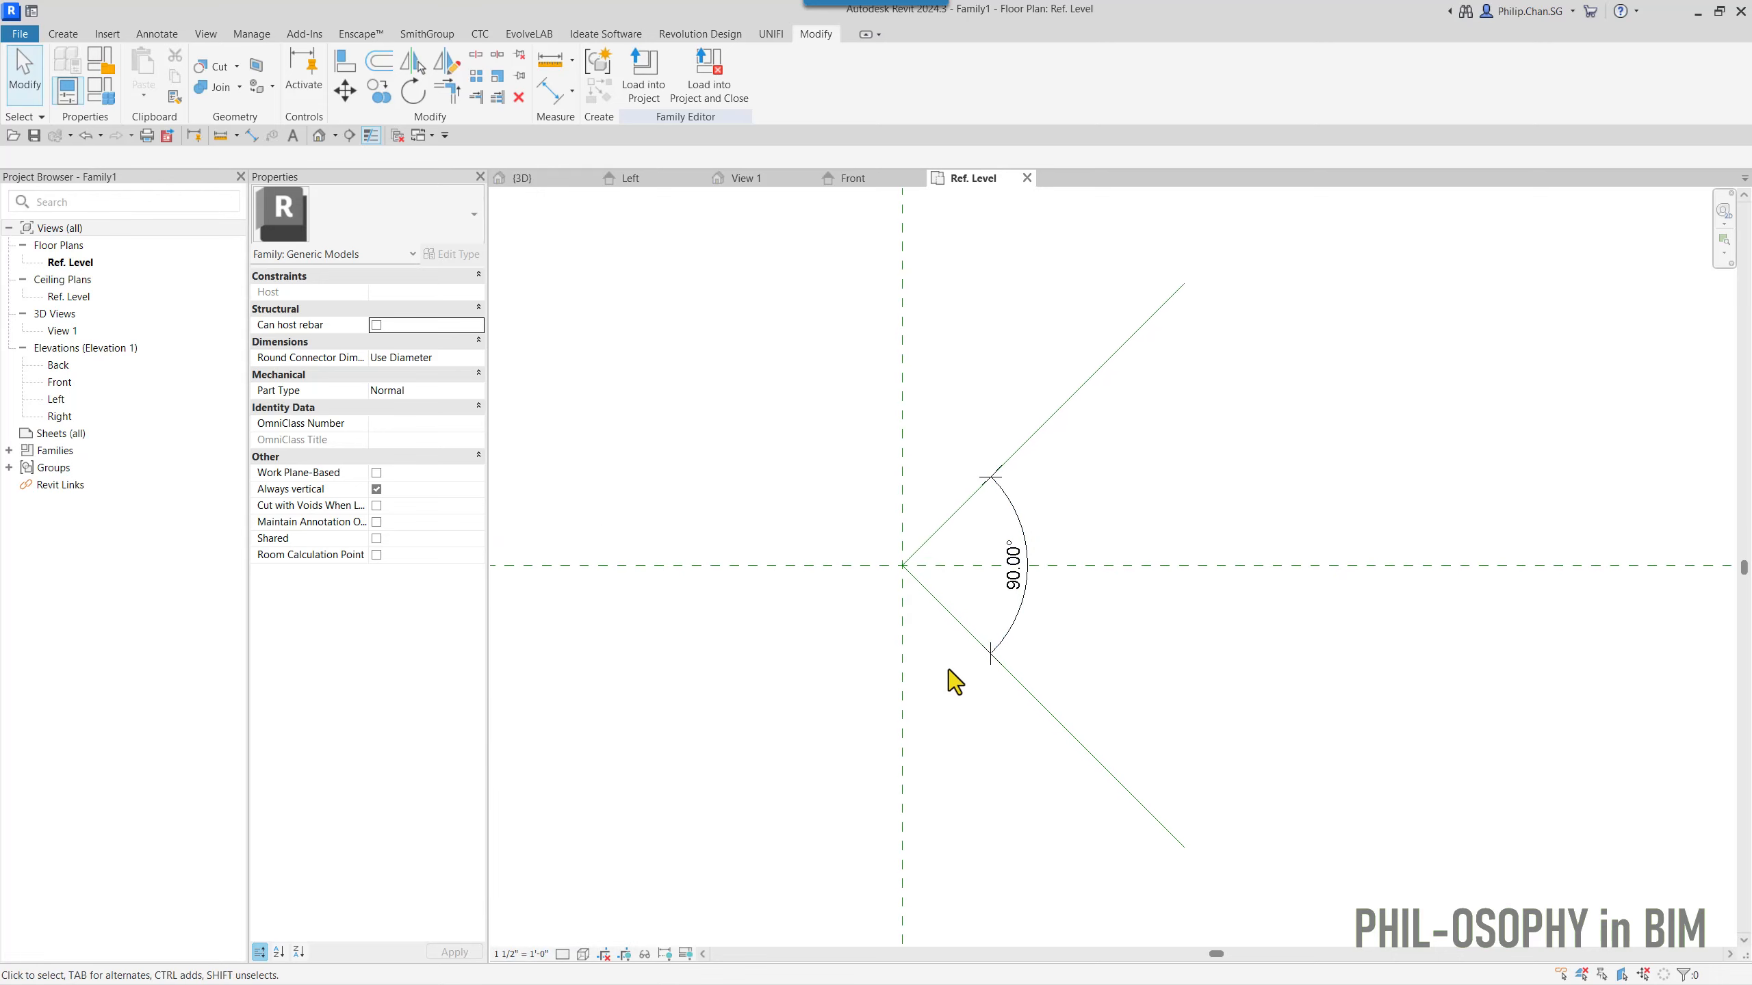
scroll(948, 669, down, 1)
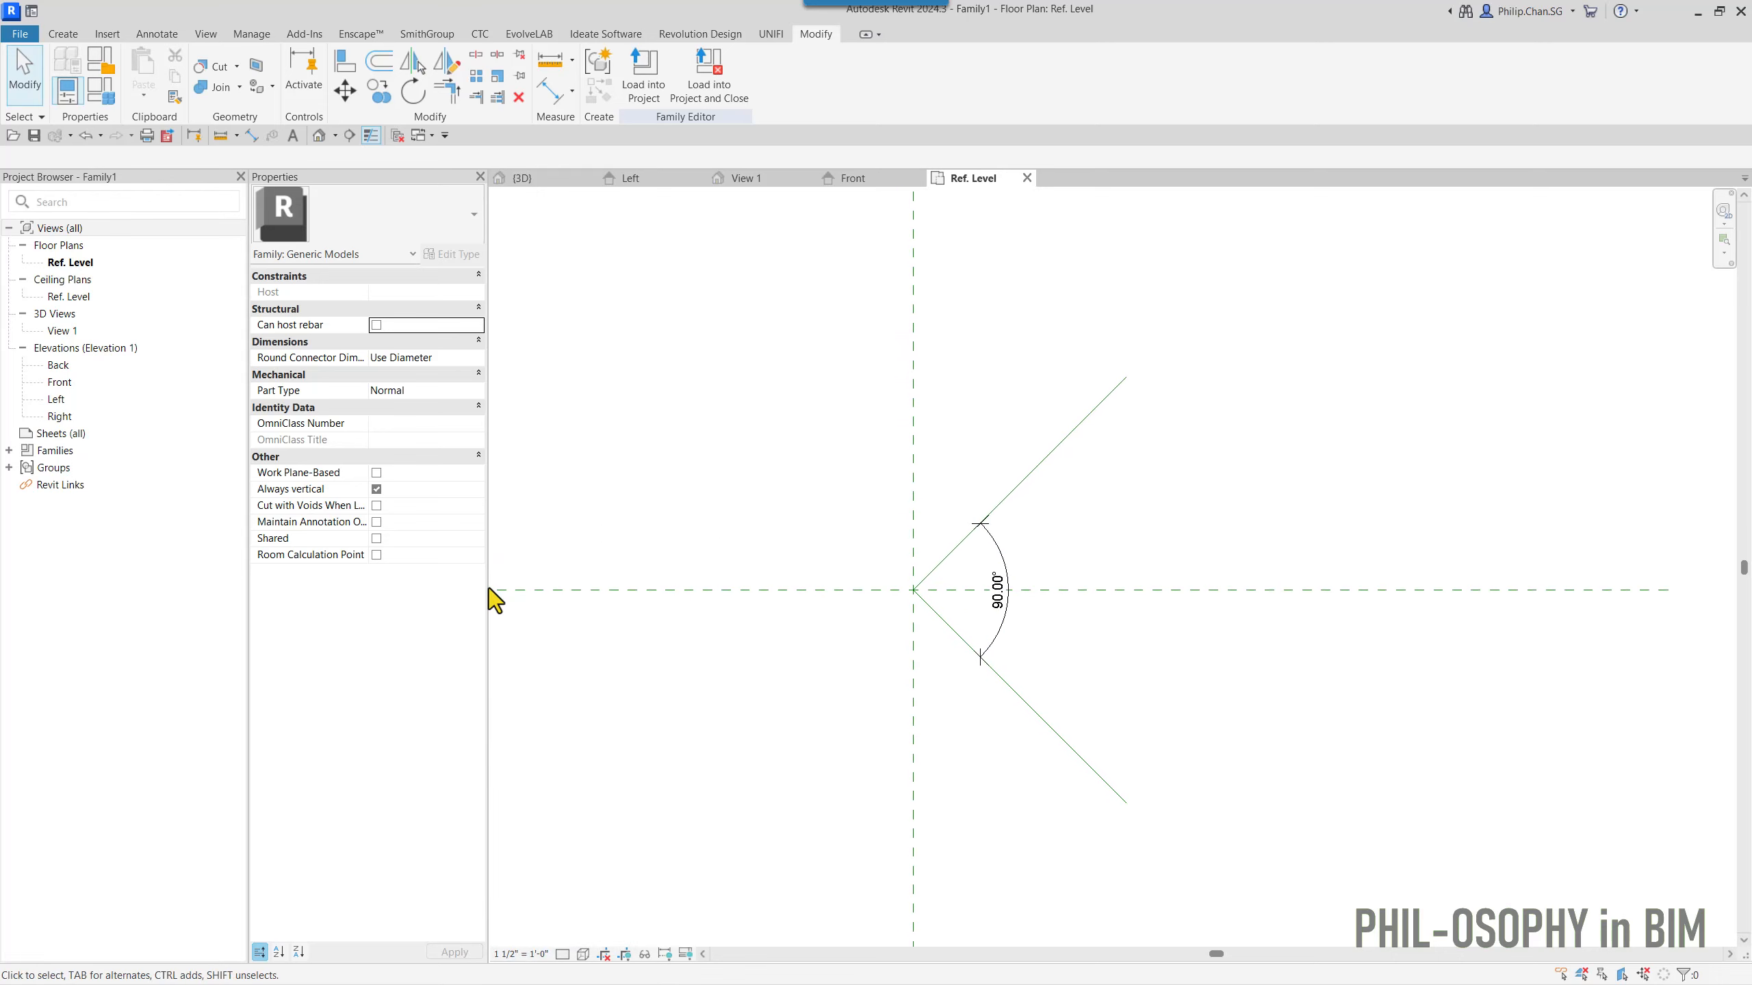
- Add an angular dimension between the upper reference line and the horizontal Center (Front/Back) reference plane
click(552, 97)
click(690, 83)
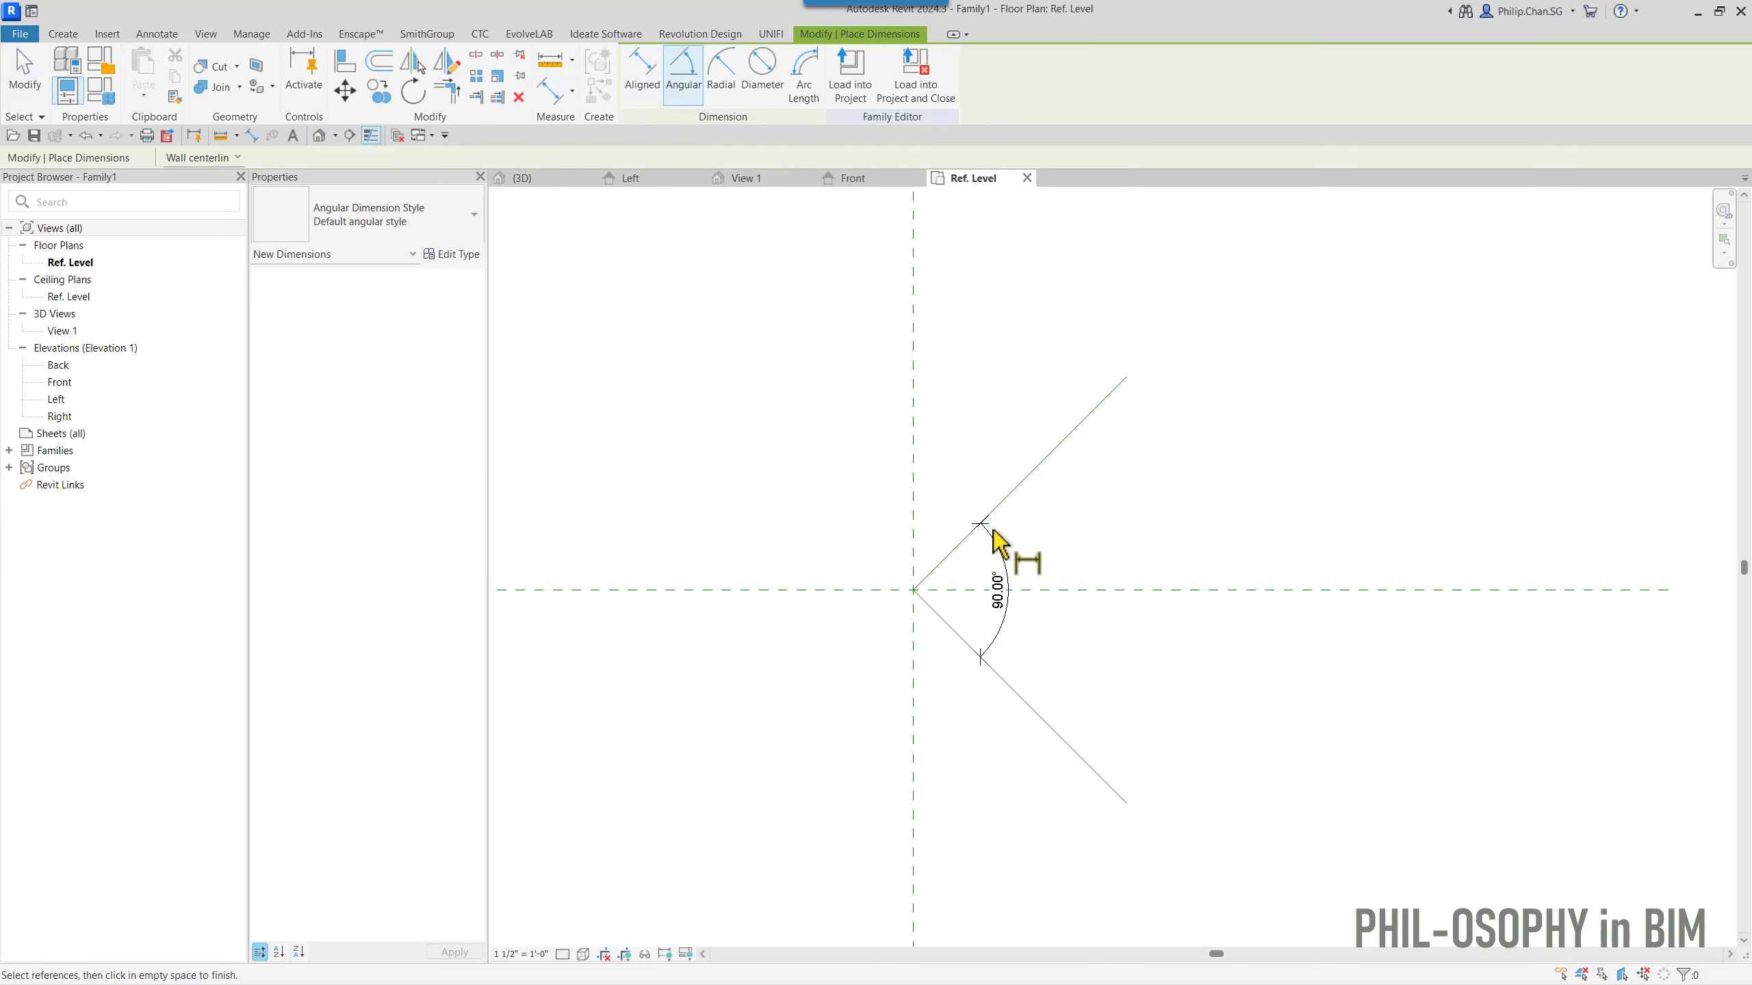
click(1023, 491)
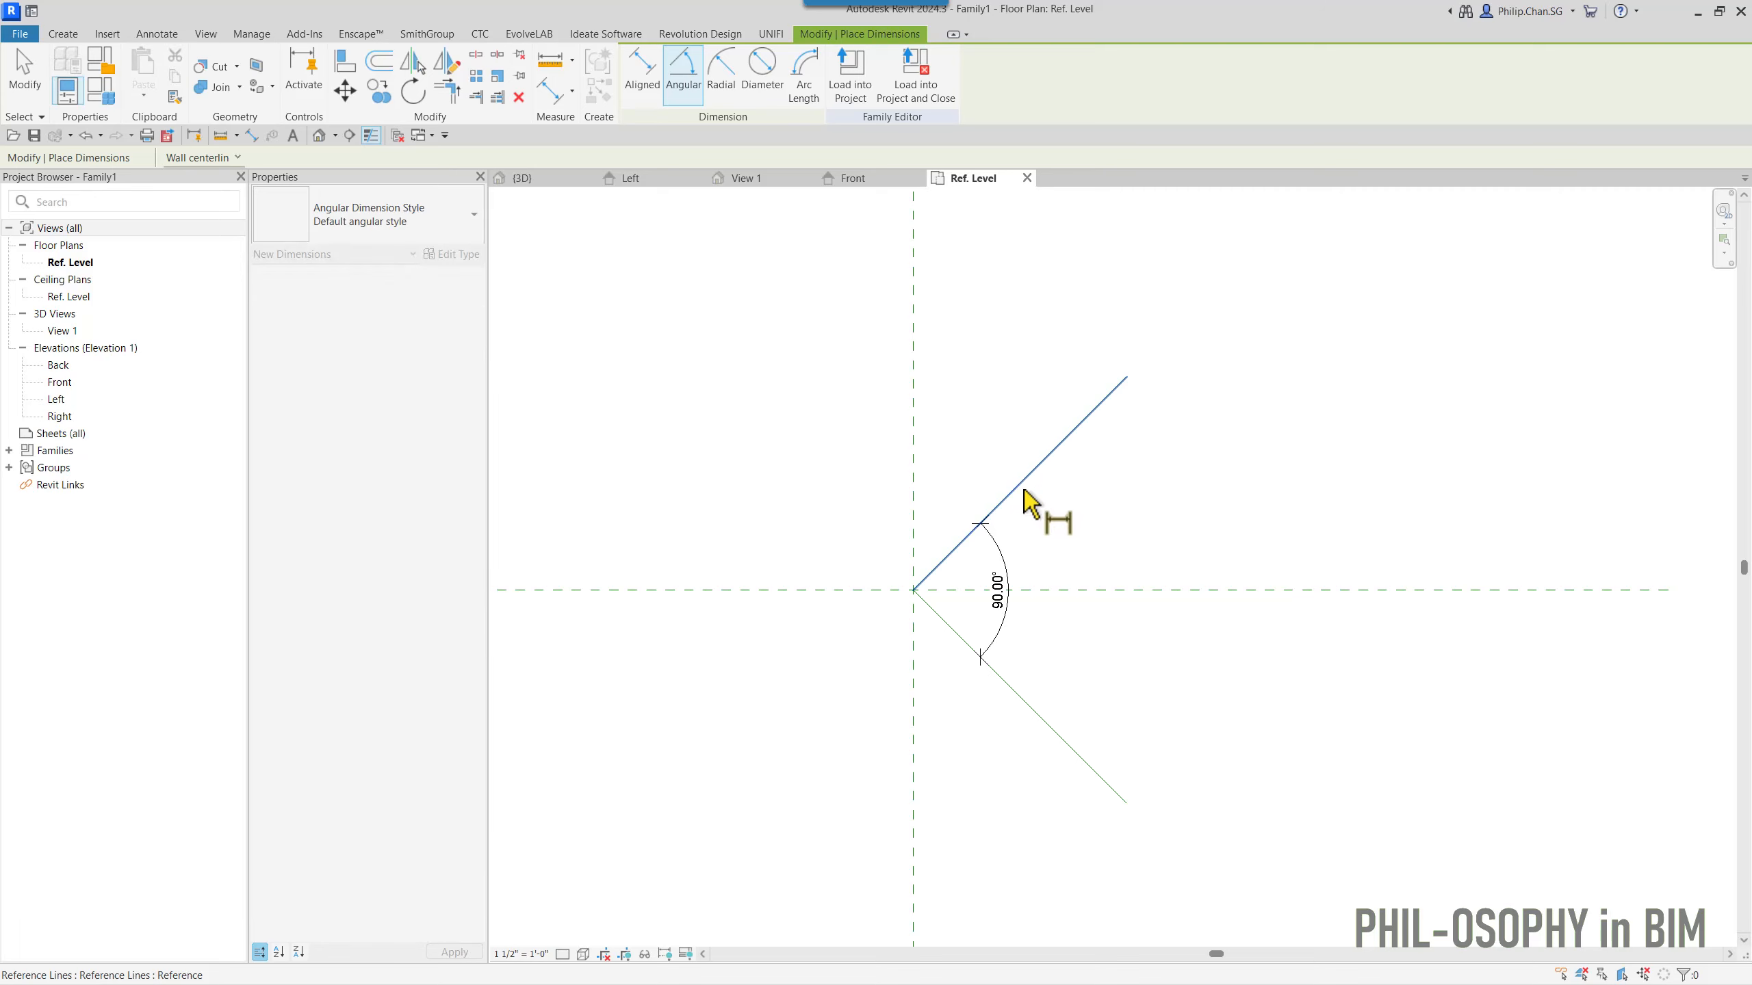
click(1060, 591)
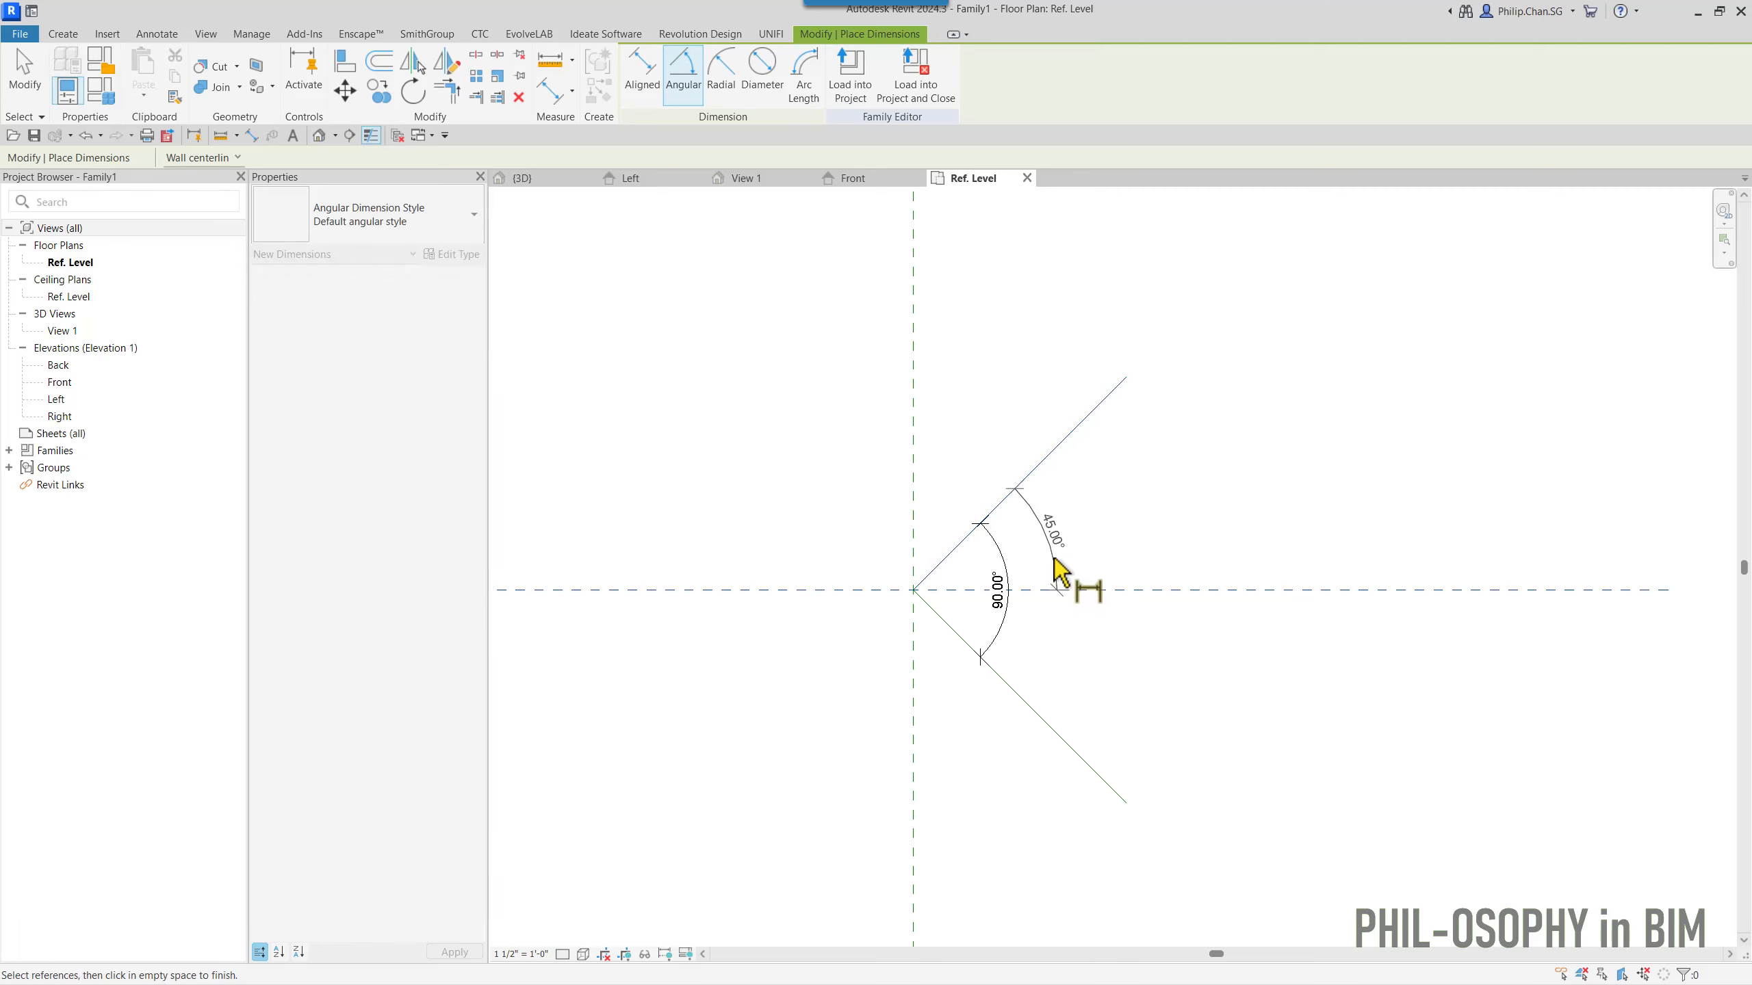
click(1058, 571)
key(Escape)
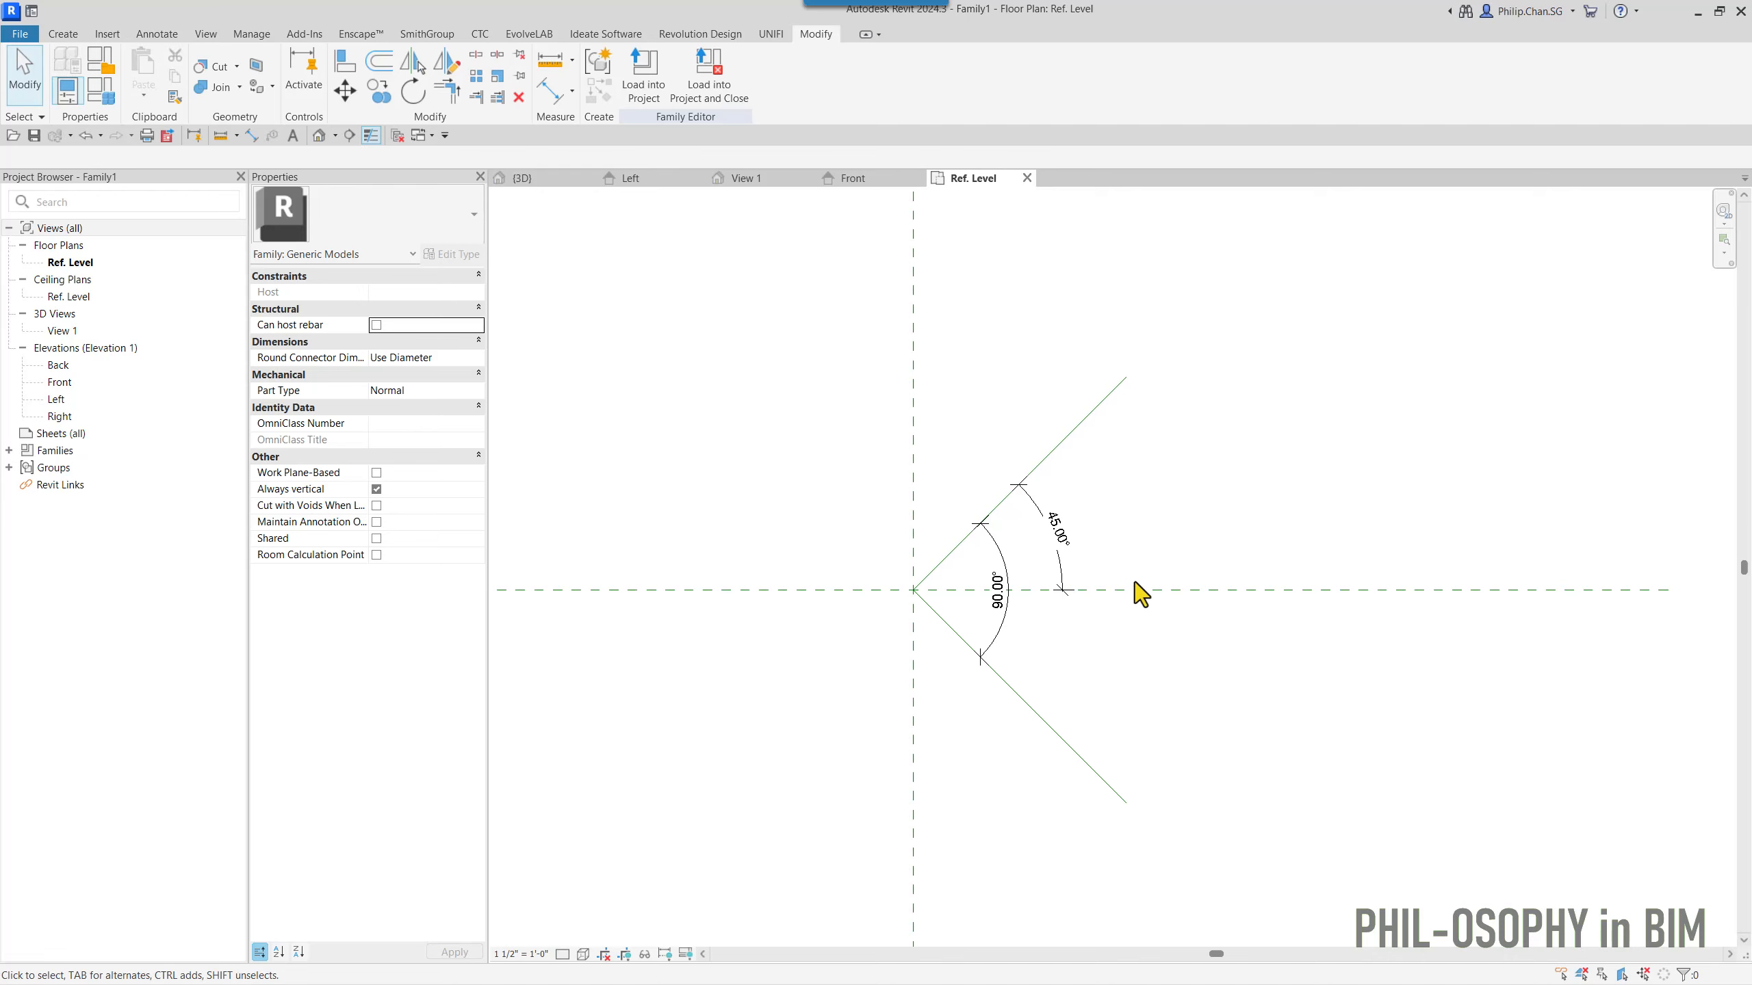
- Label the 45° angular dimension with a new instance family parameter named Angle
click(1062, 565)
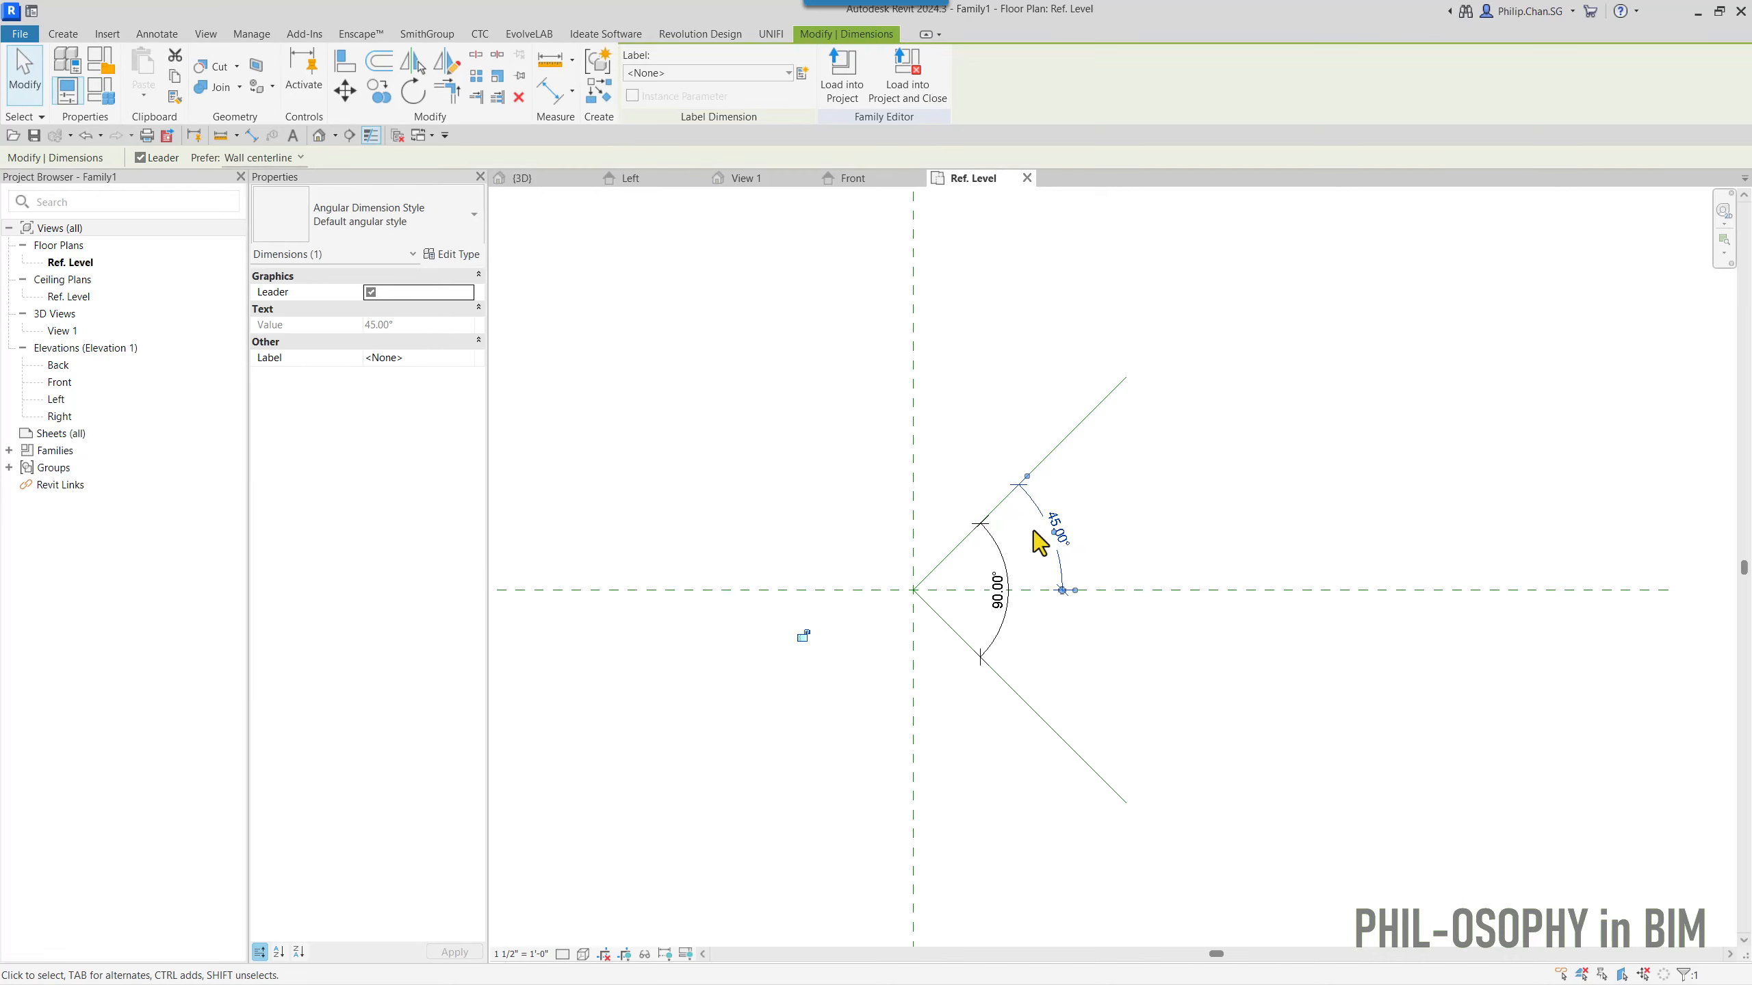
click(802, 73)
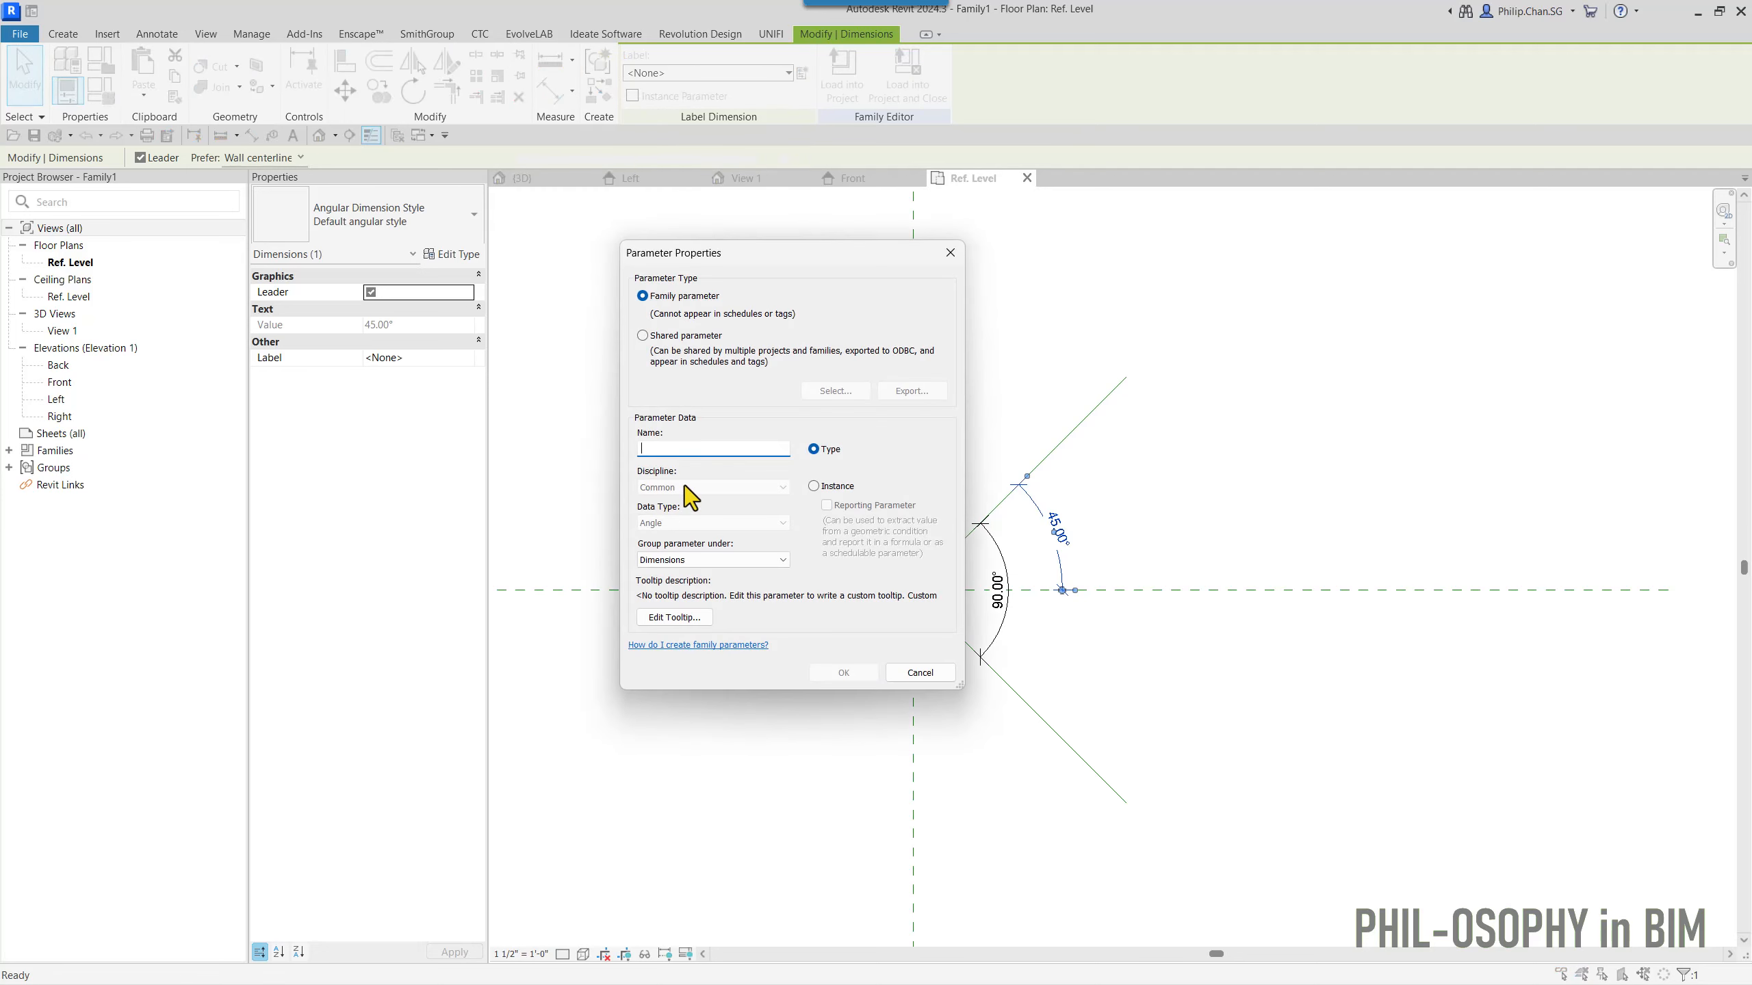
text(Angle)
click(815, 486)
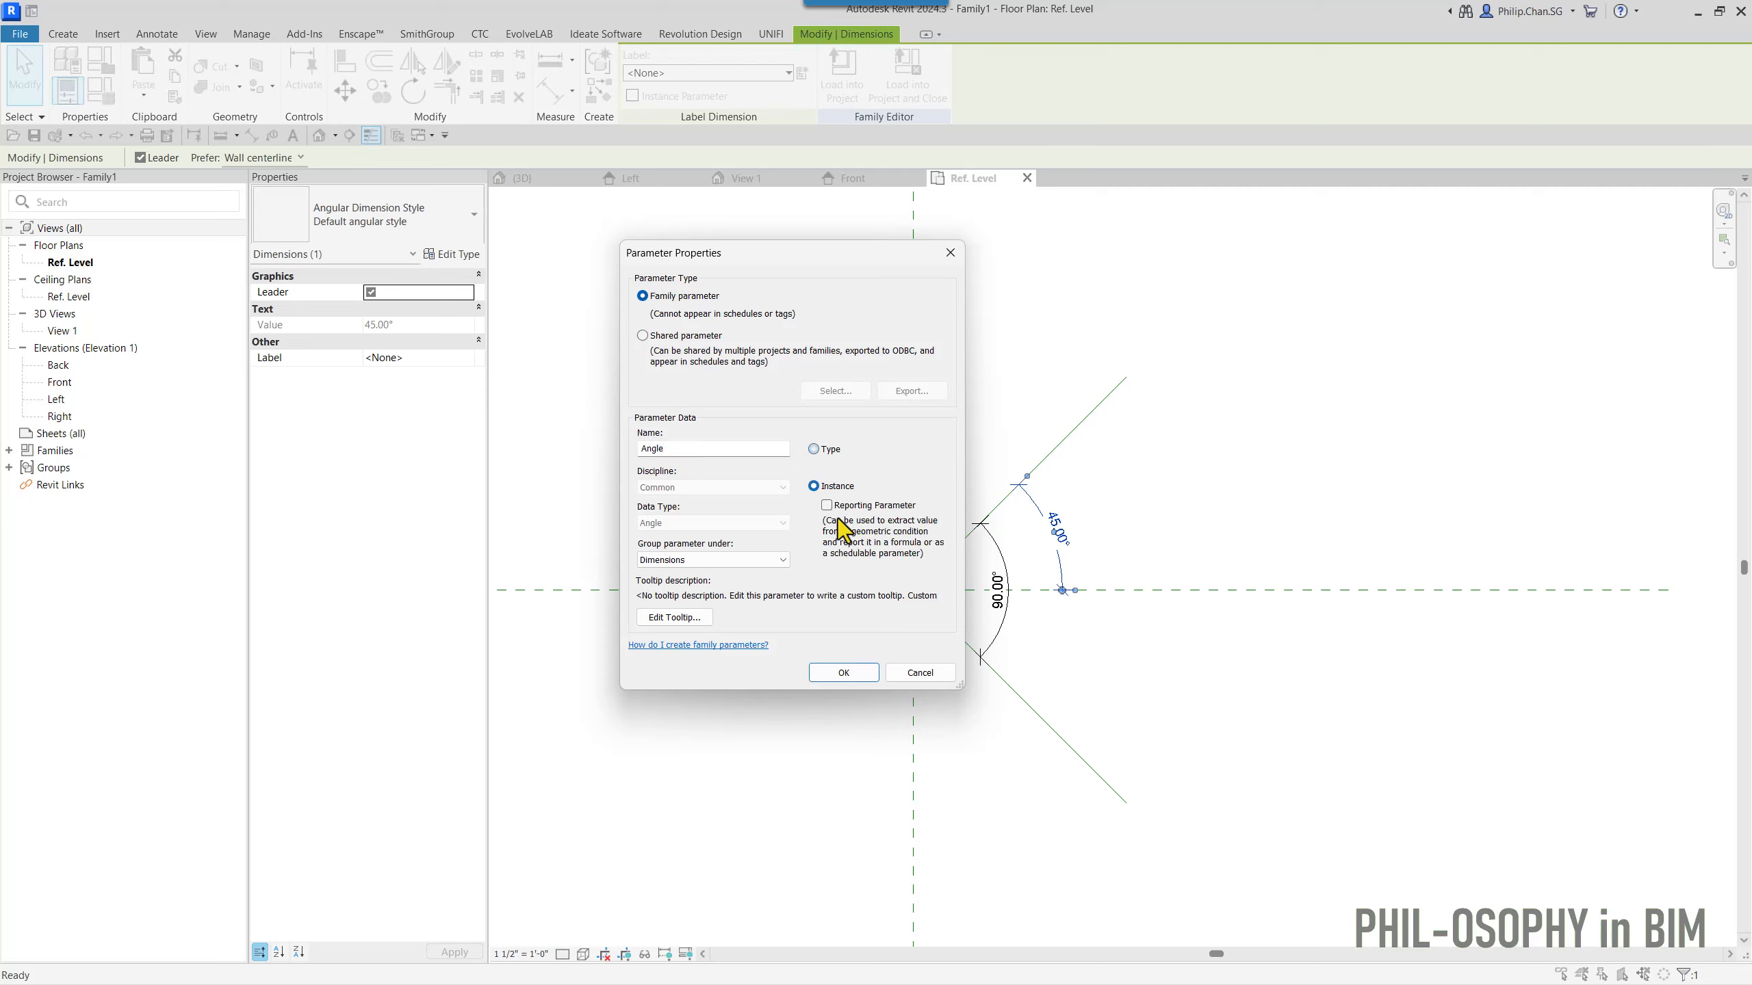
click(844, 673)
click(705, 727)
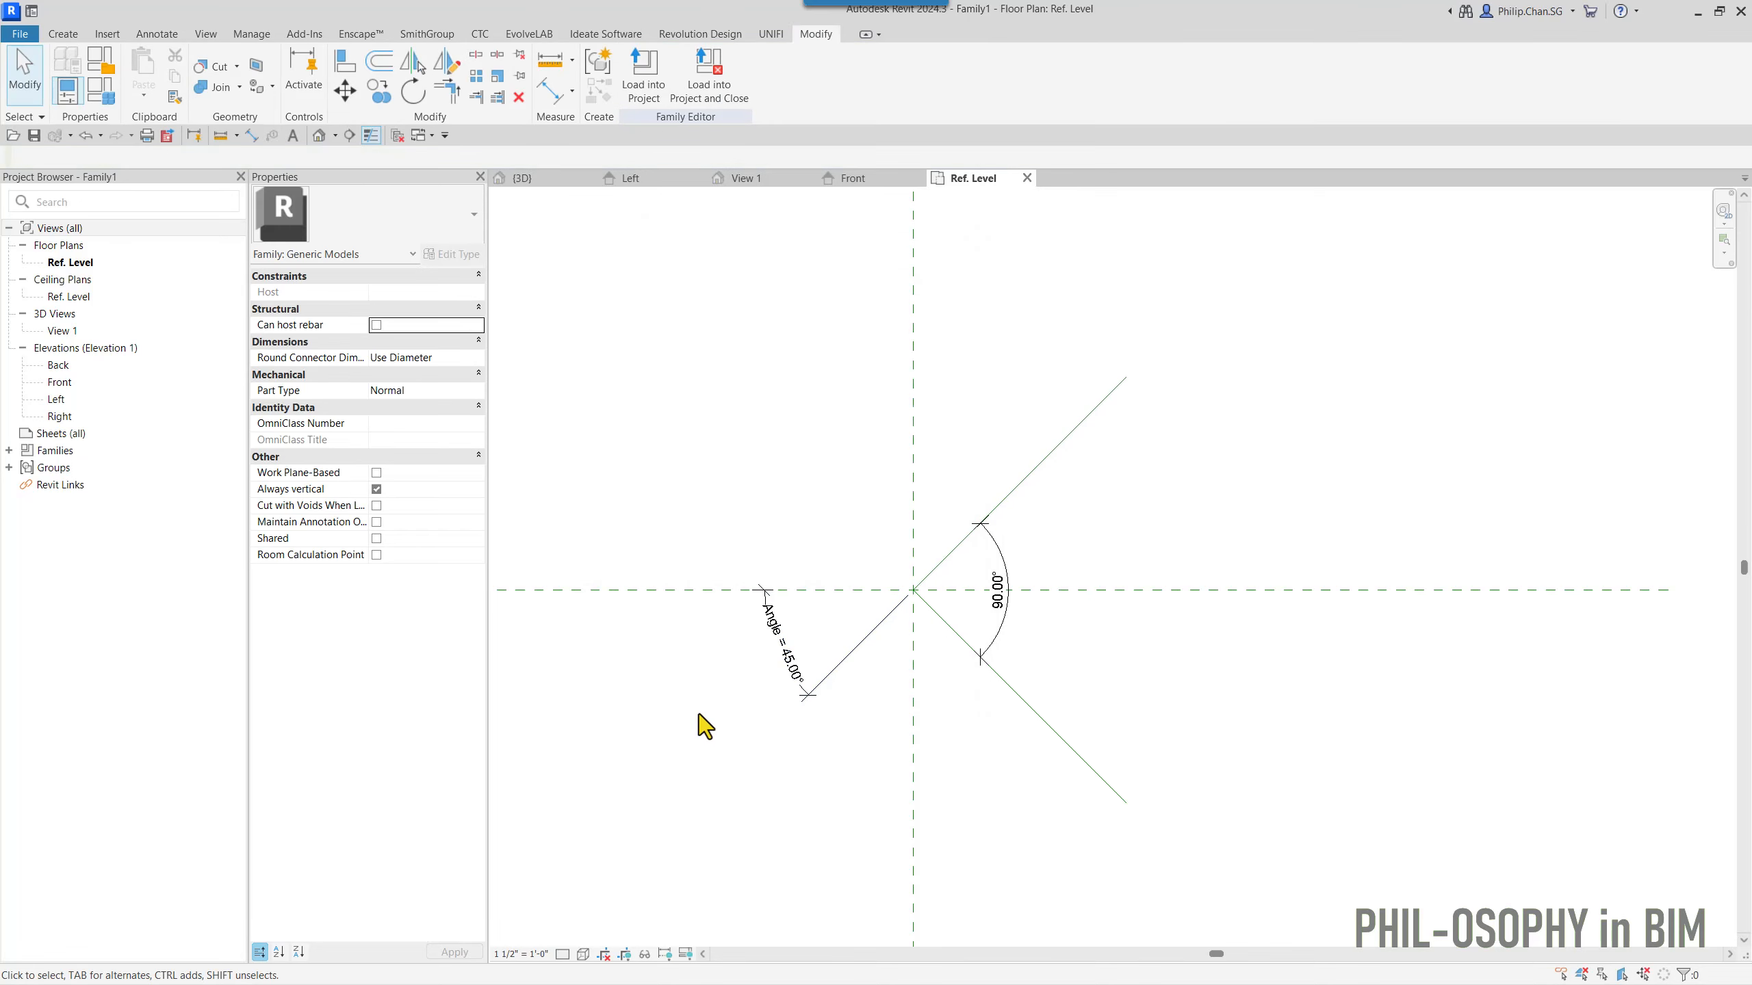
- Move the Angle dimension arc back between the upper reference line and the horizontal plane, outside the 90° dimension
click(768, 644)
scroll(768, 644, up, 2)
drag(771, 616, 1187, 467)
key(Escape)
scroll(1200, 497, down, 3)
middle_drag(1173, 611, 1092, 624)
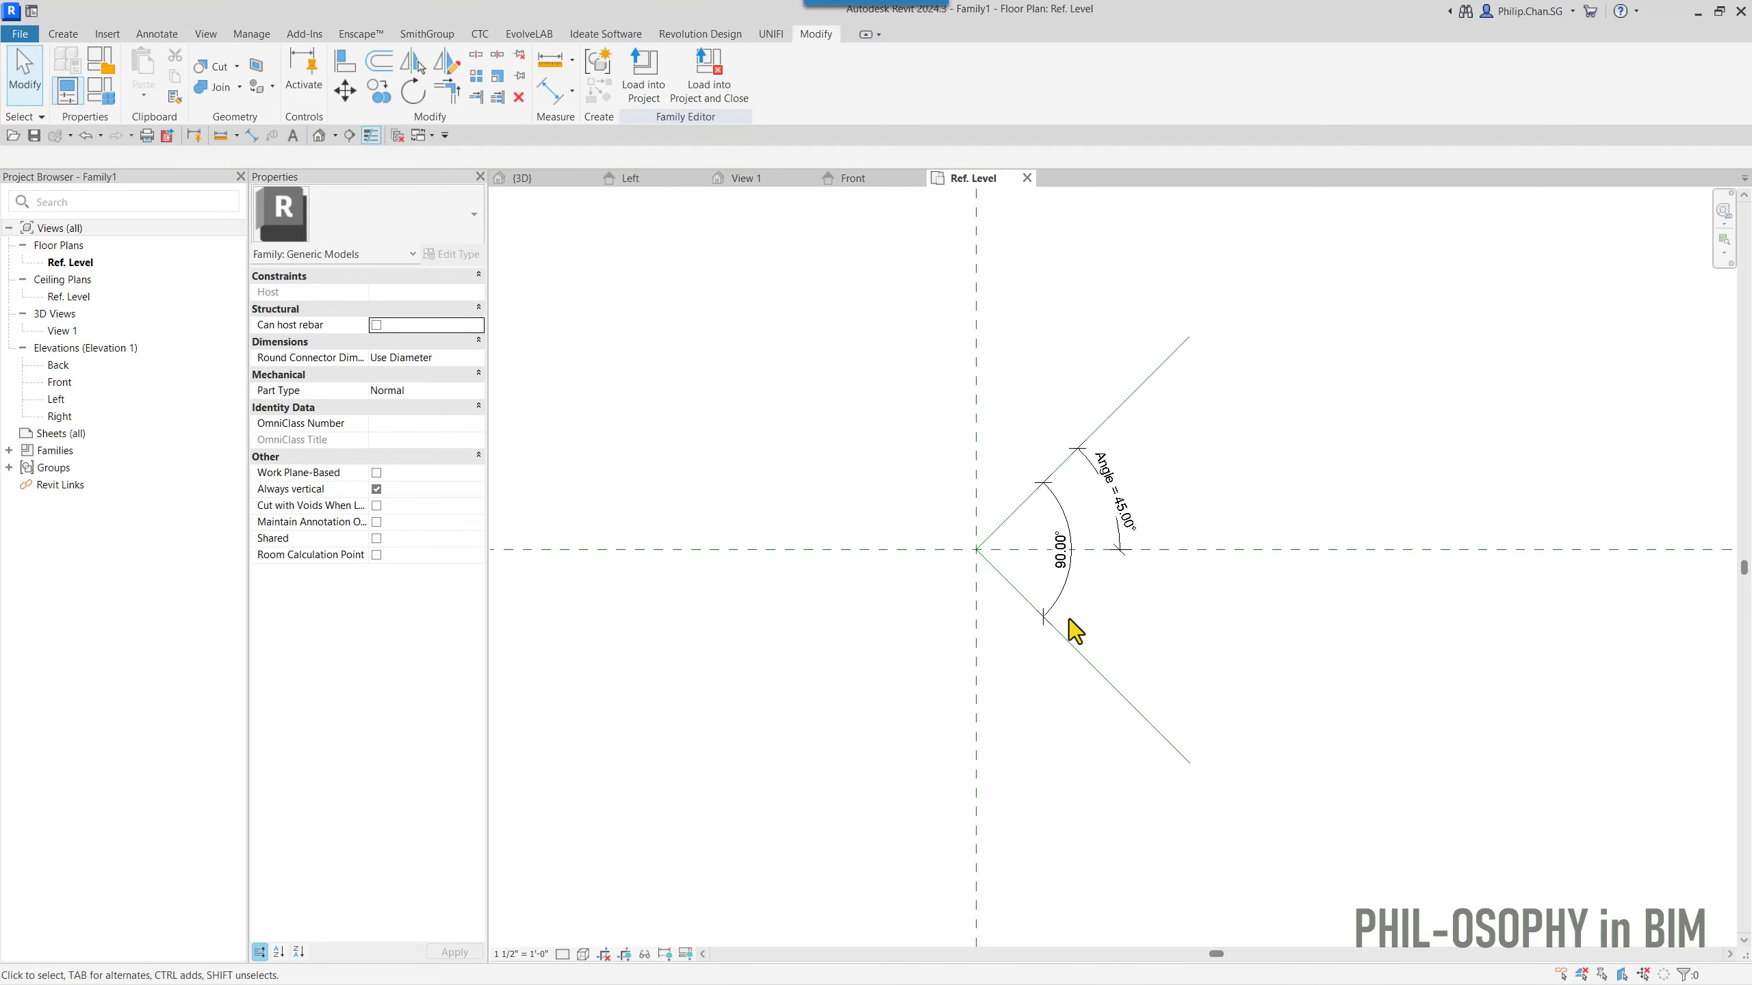
- Lock the 90° angular dimension between the two reference lines
click(1074, 574)
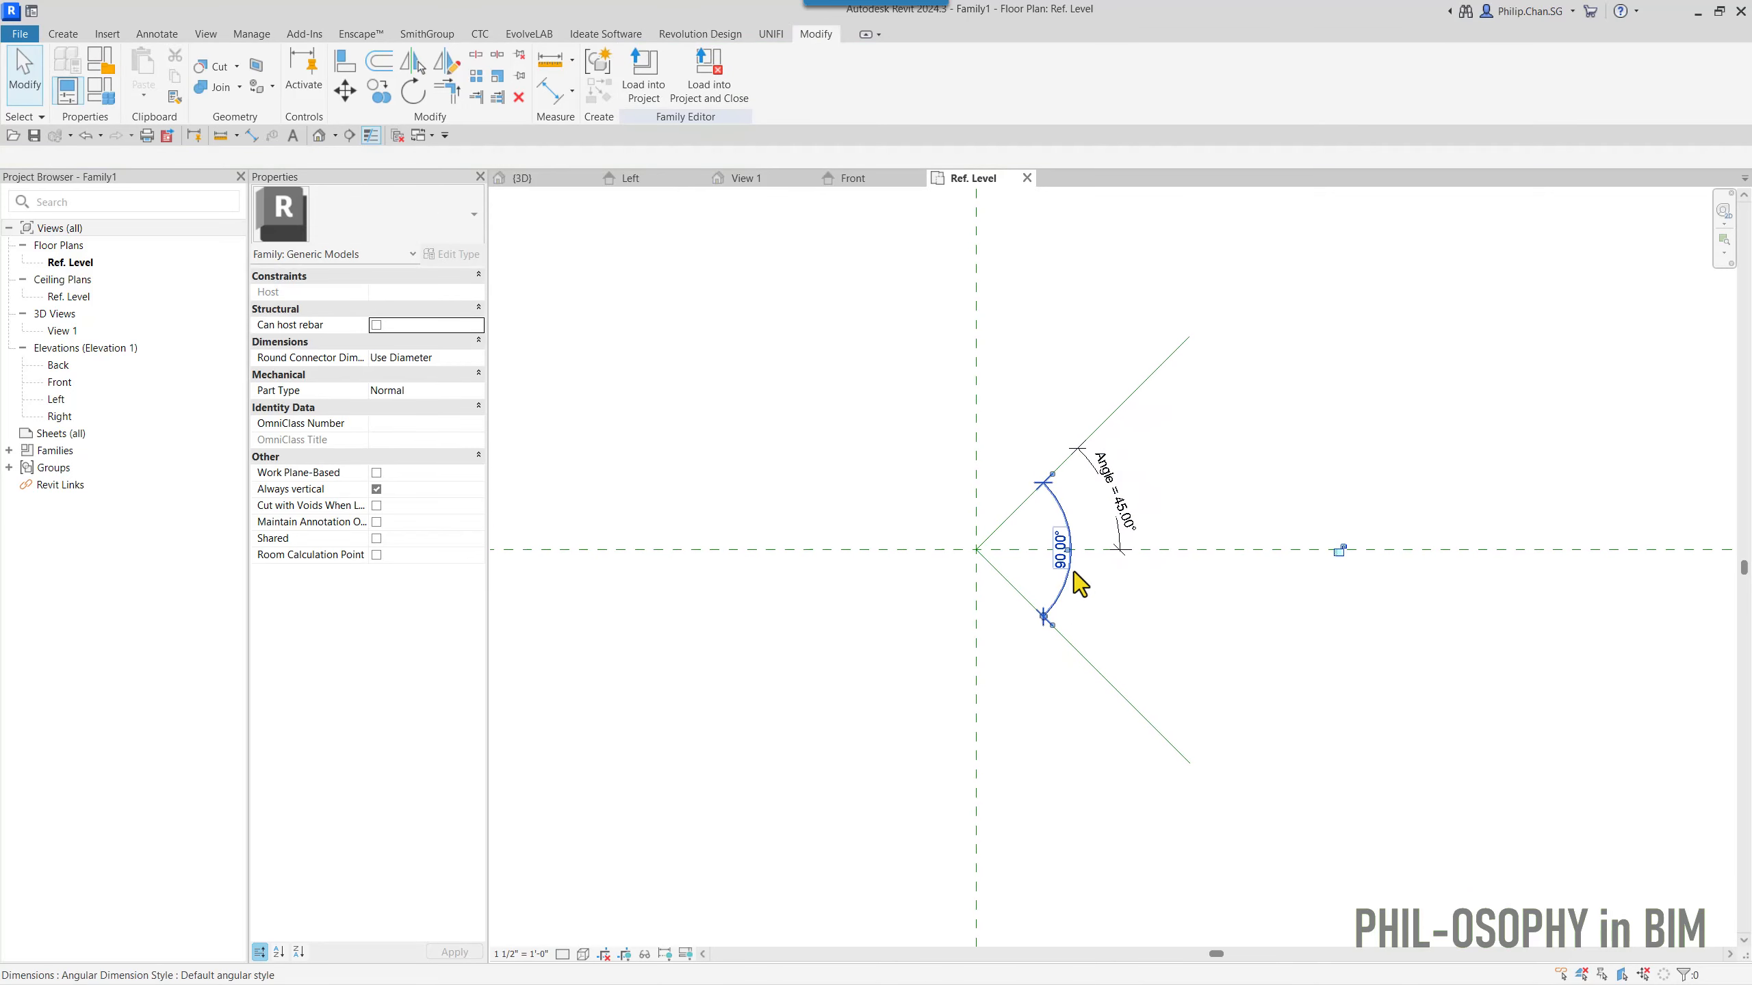
click(1073, 572)
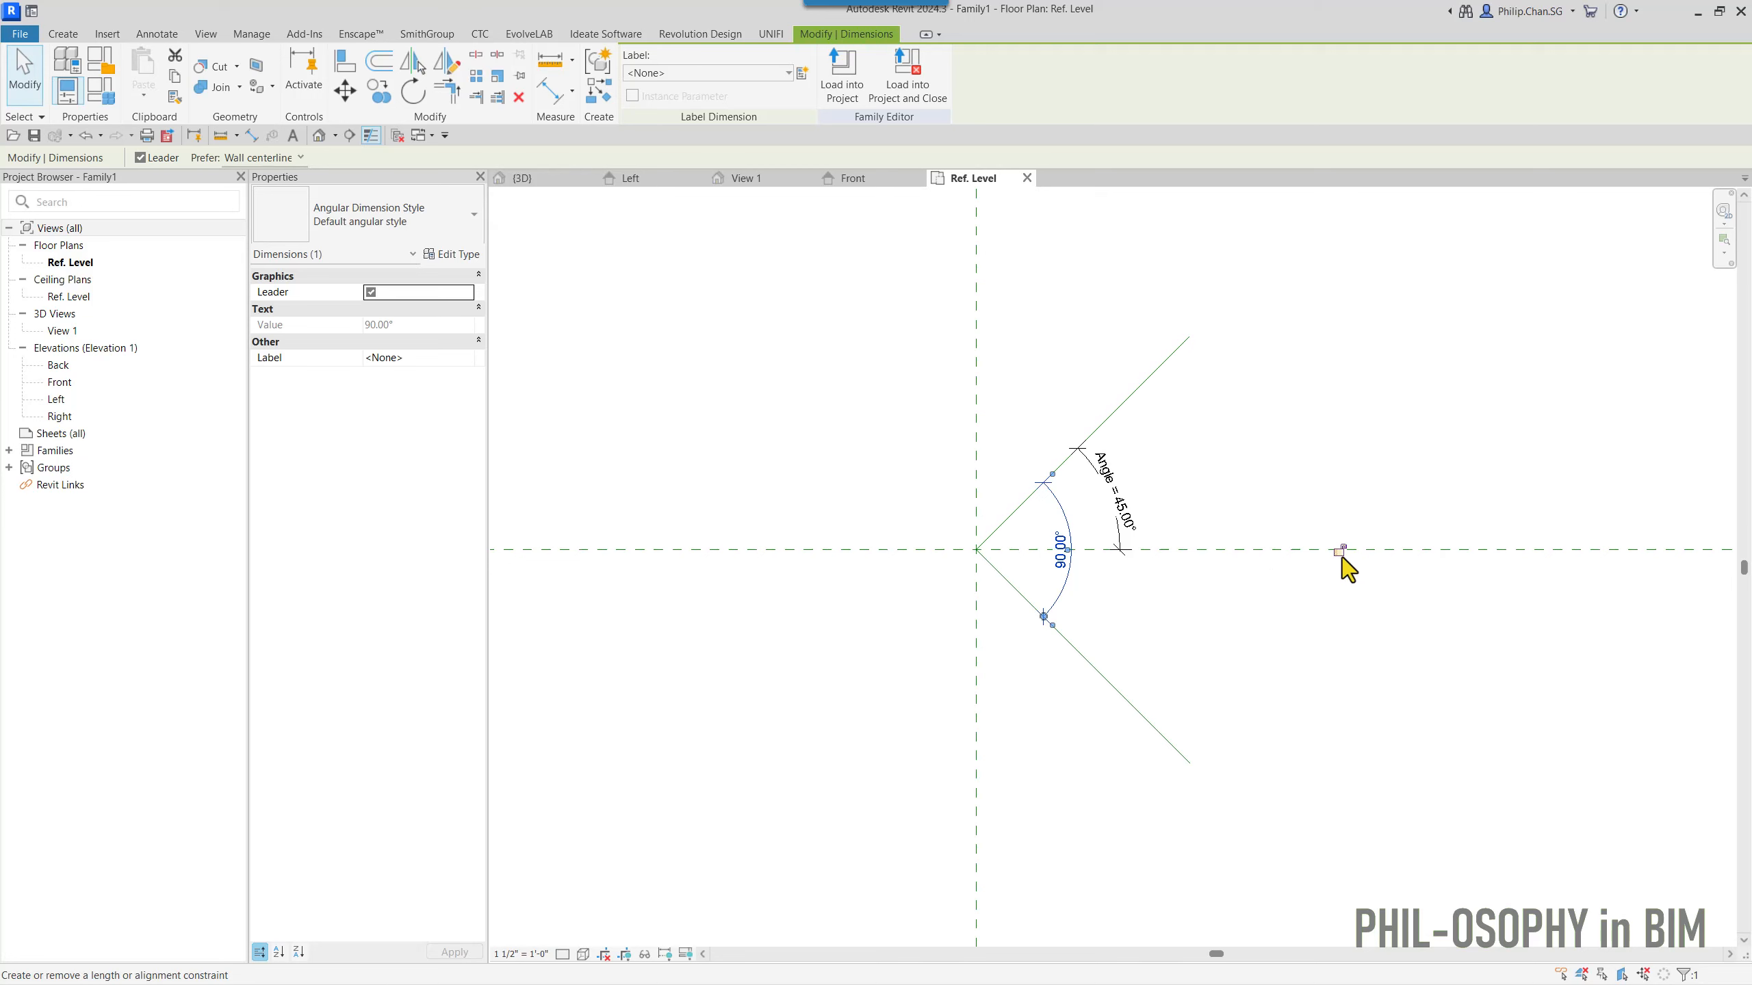
key(Escape)
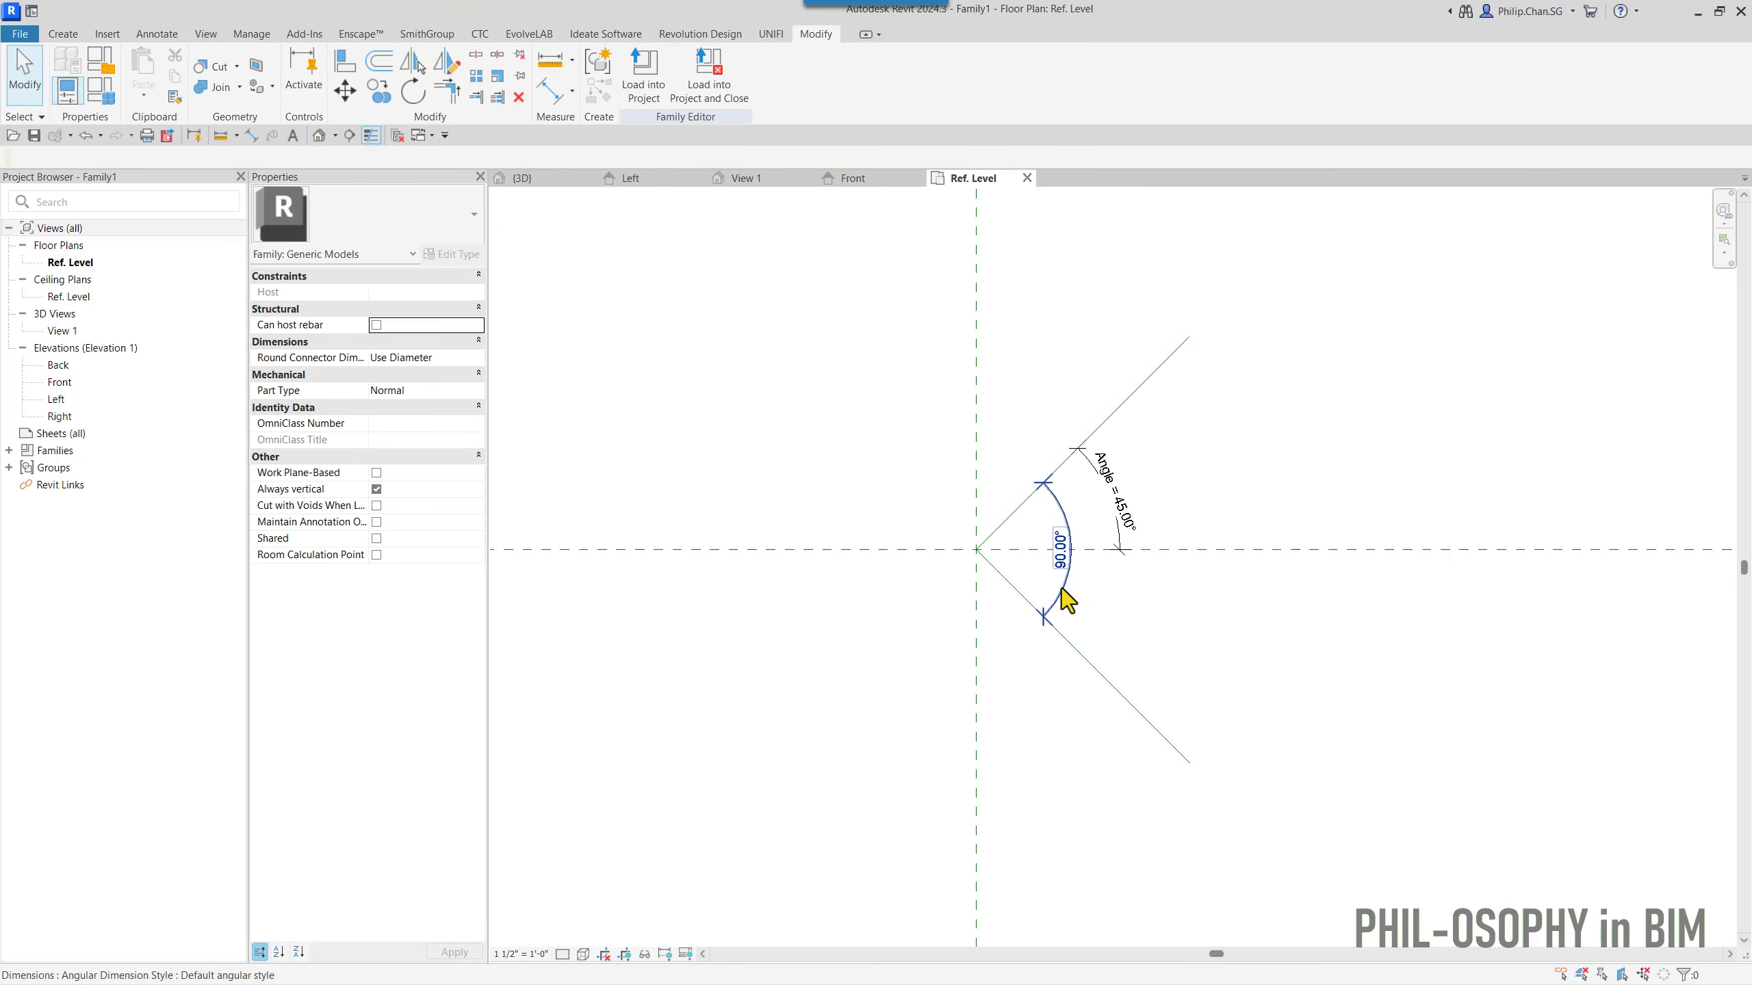
click(1074, 587)
scroll(1097, 584, up, 1)
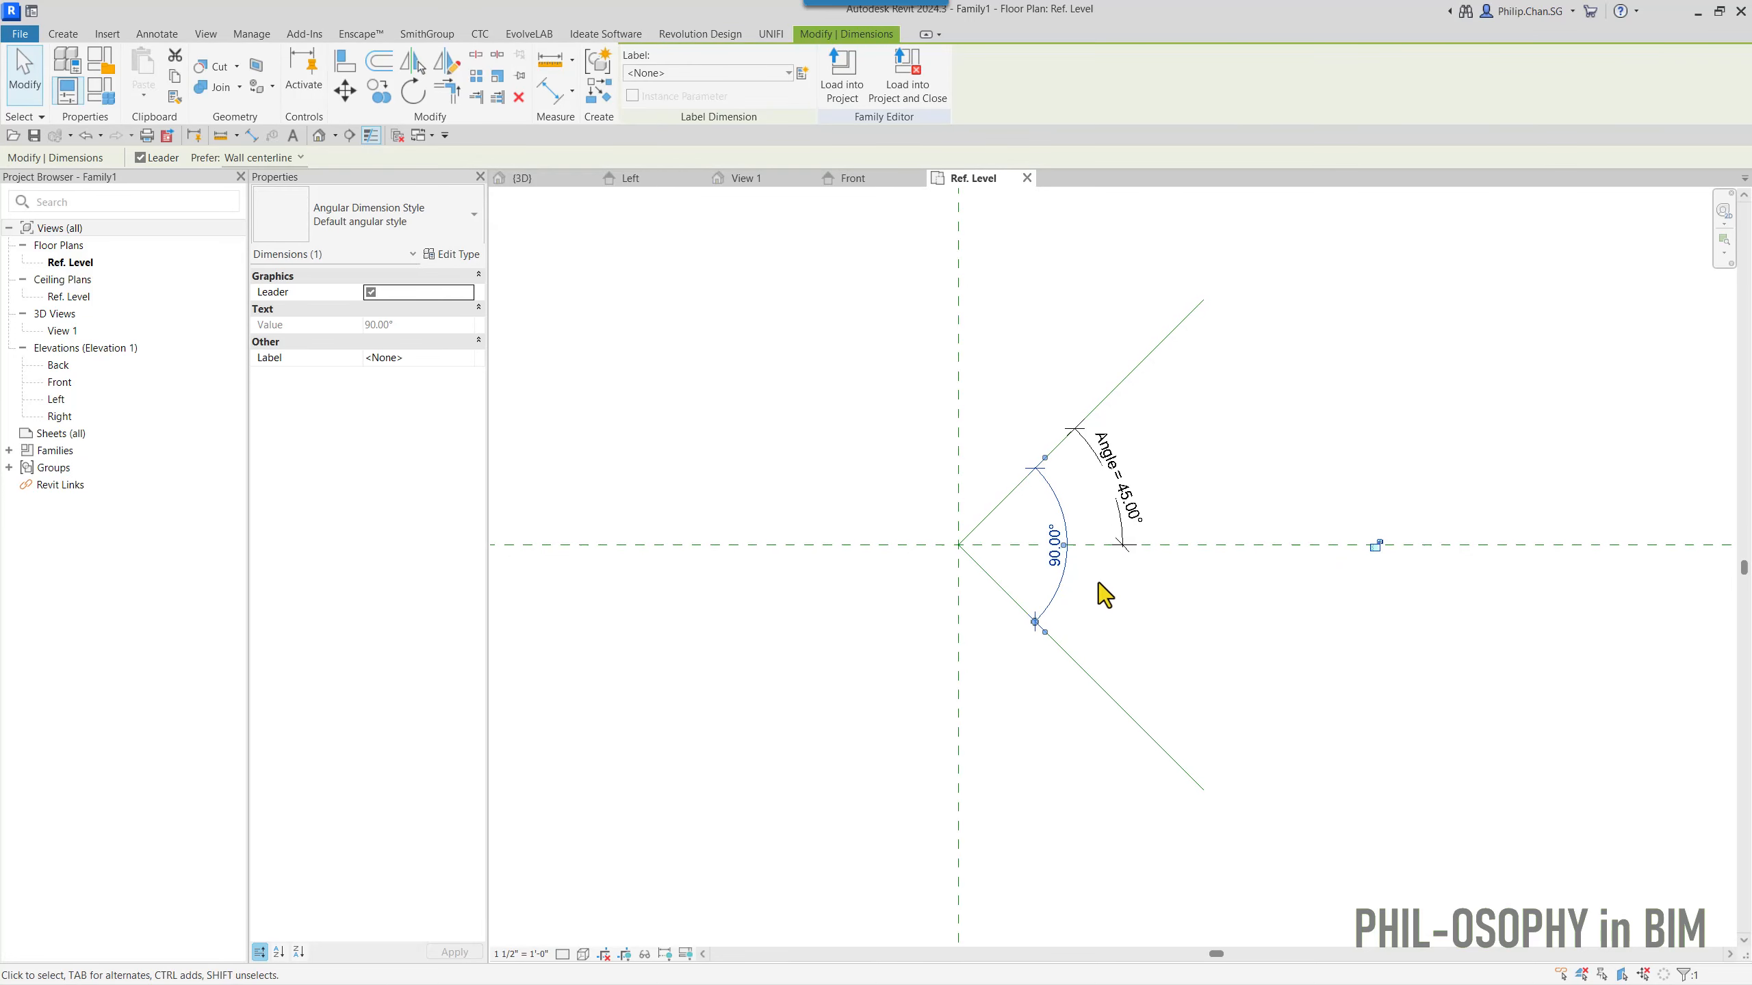
click(1377, 555)
key(Escape)
scroll(1263, 575, down, 2)
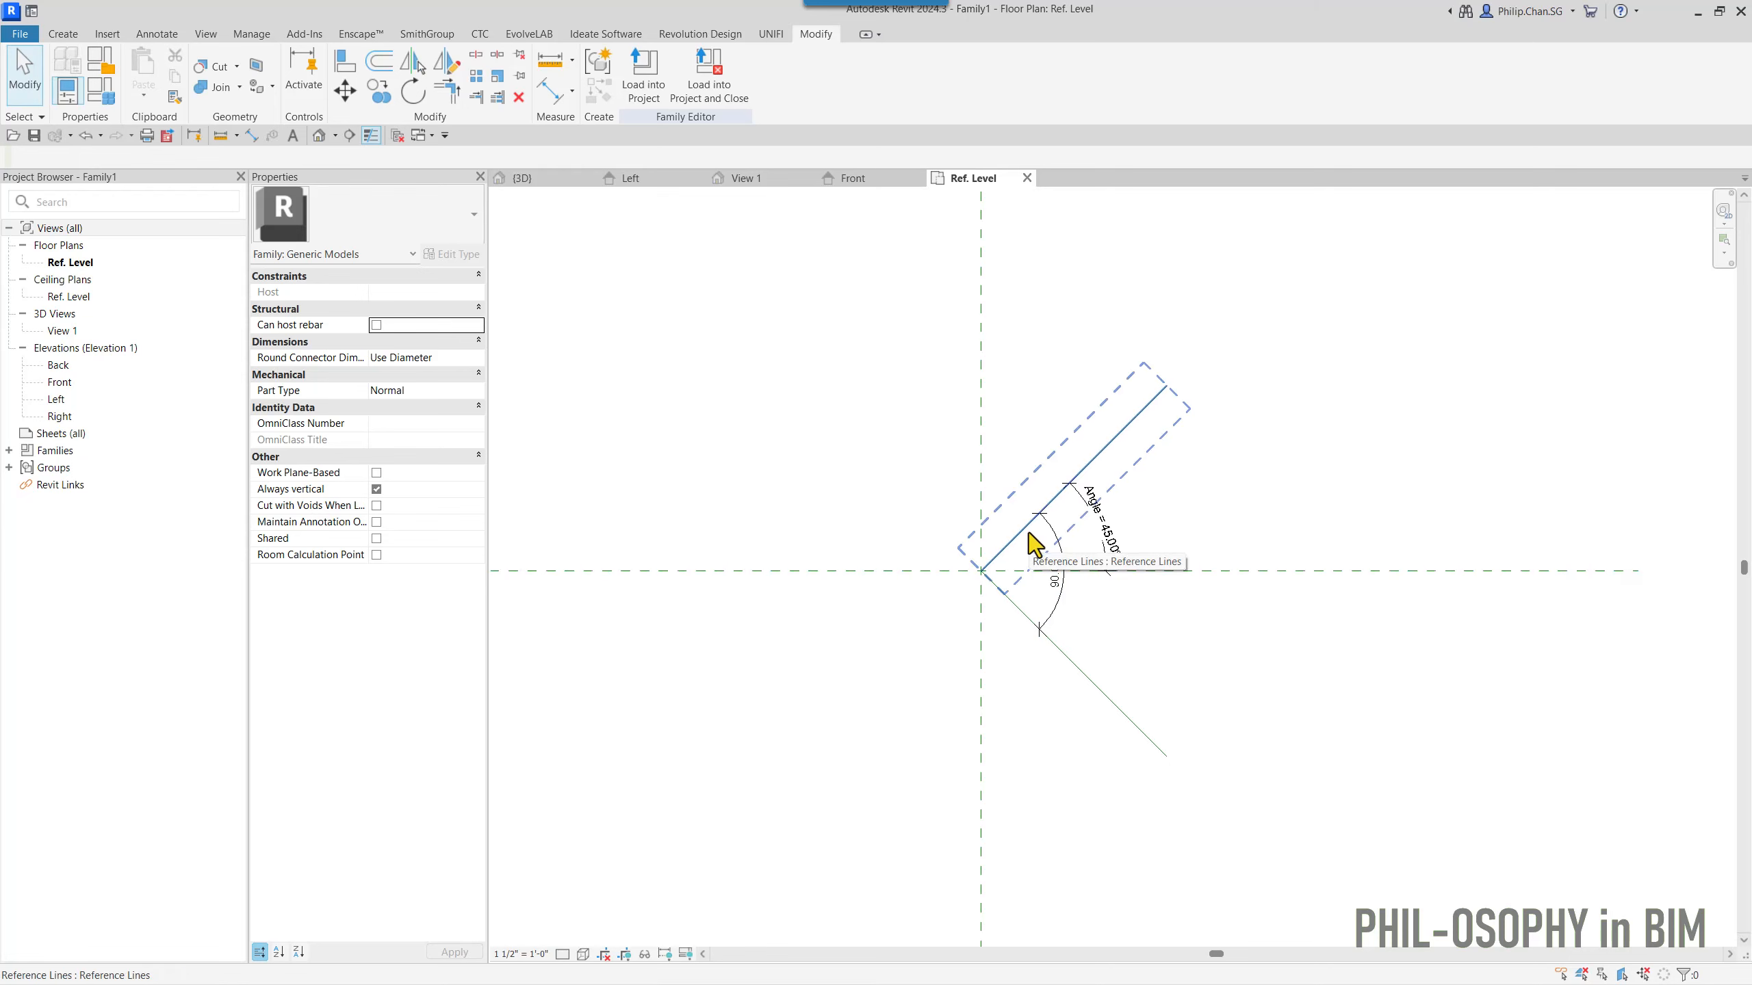
scroll(1044, 537, up, 3)
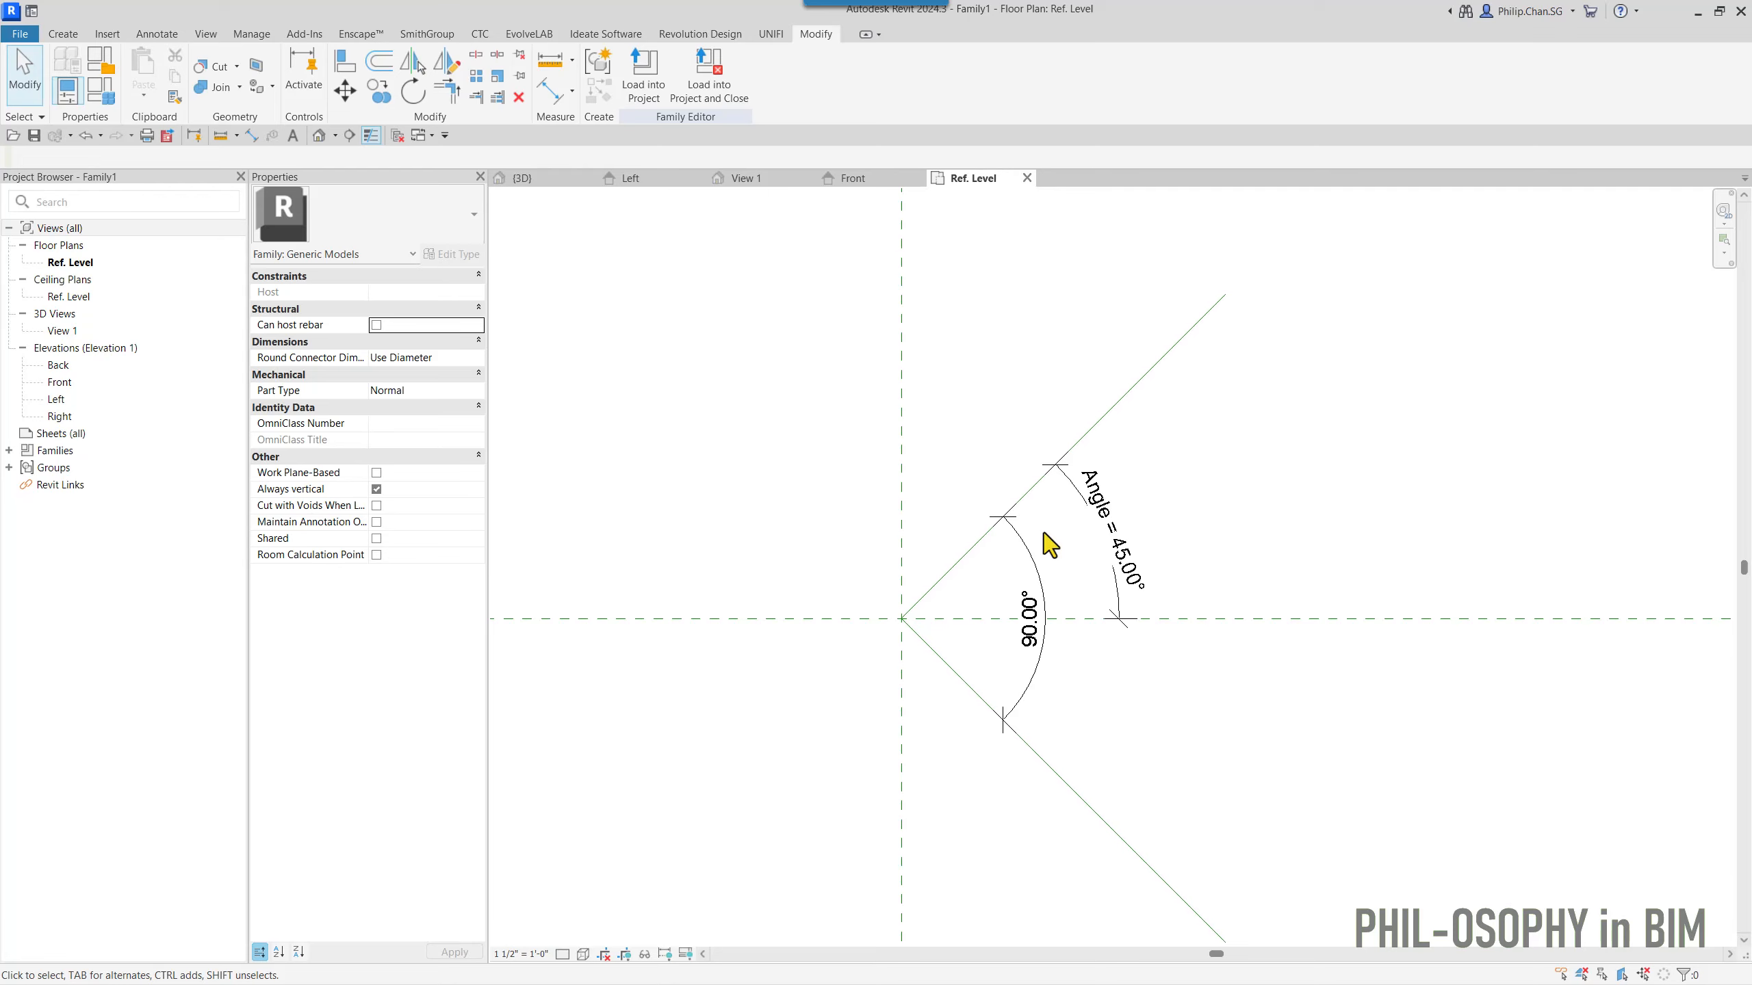
scroll(1043, 532, down, 2)
middle_drag(1073, 520, 1130, 517)
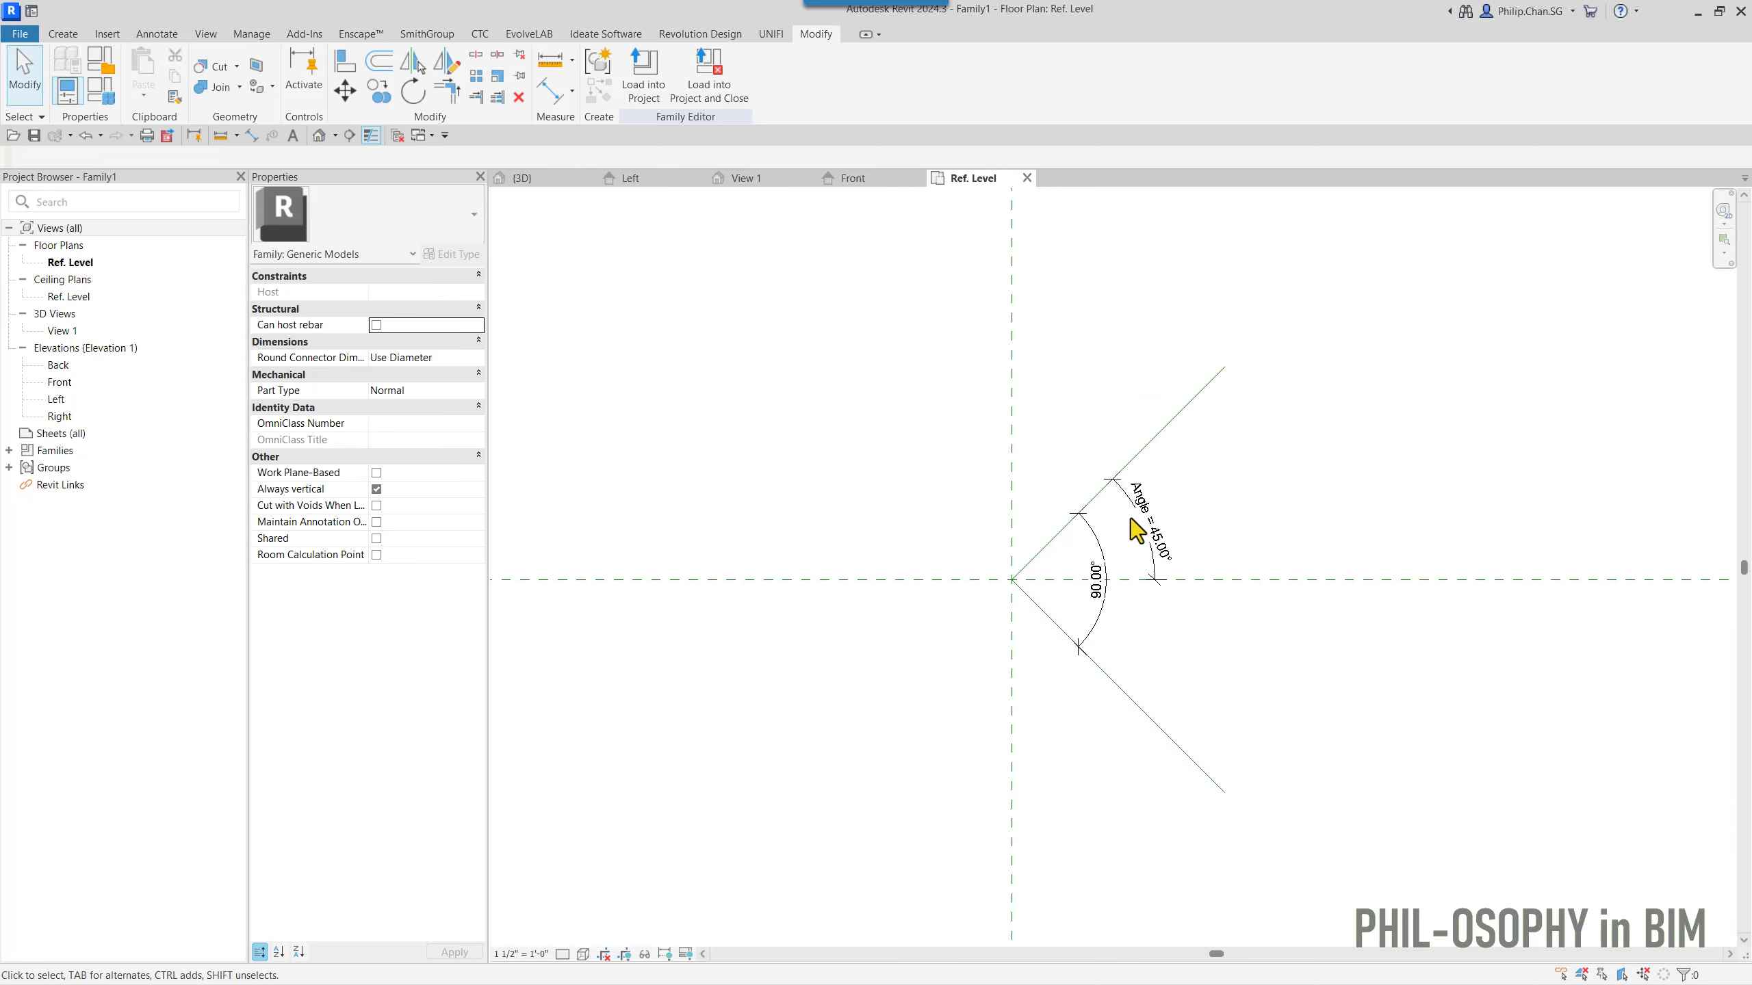
middle_drag(1181, 572, 1201, 600)
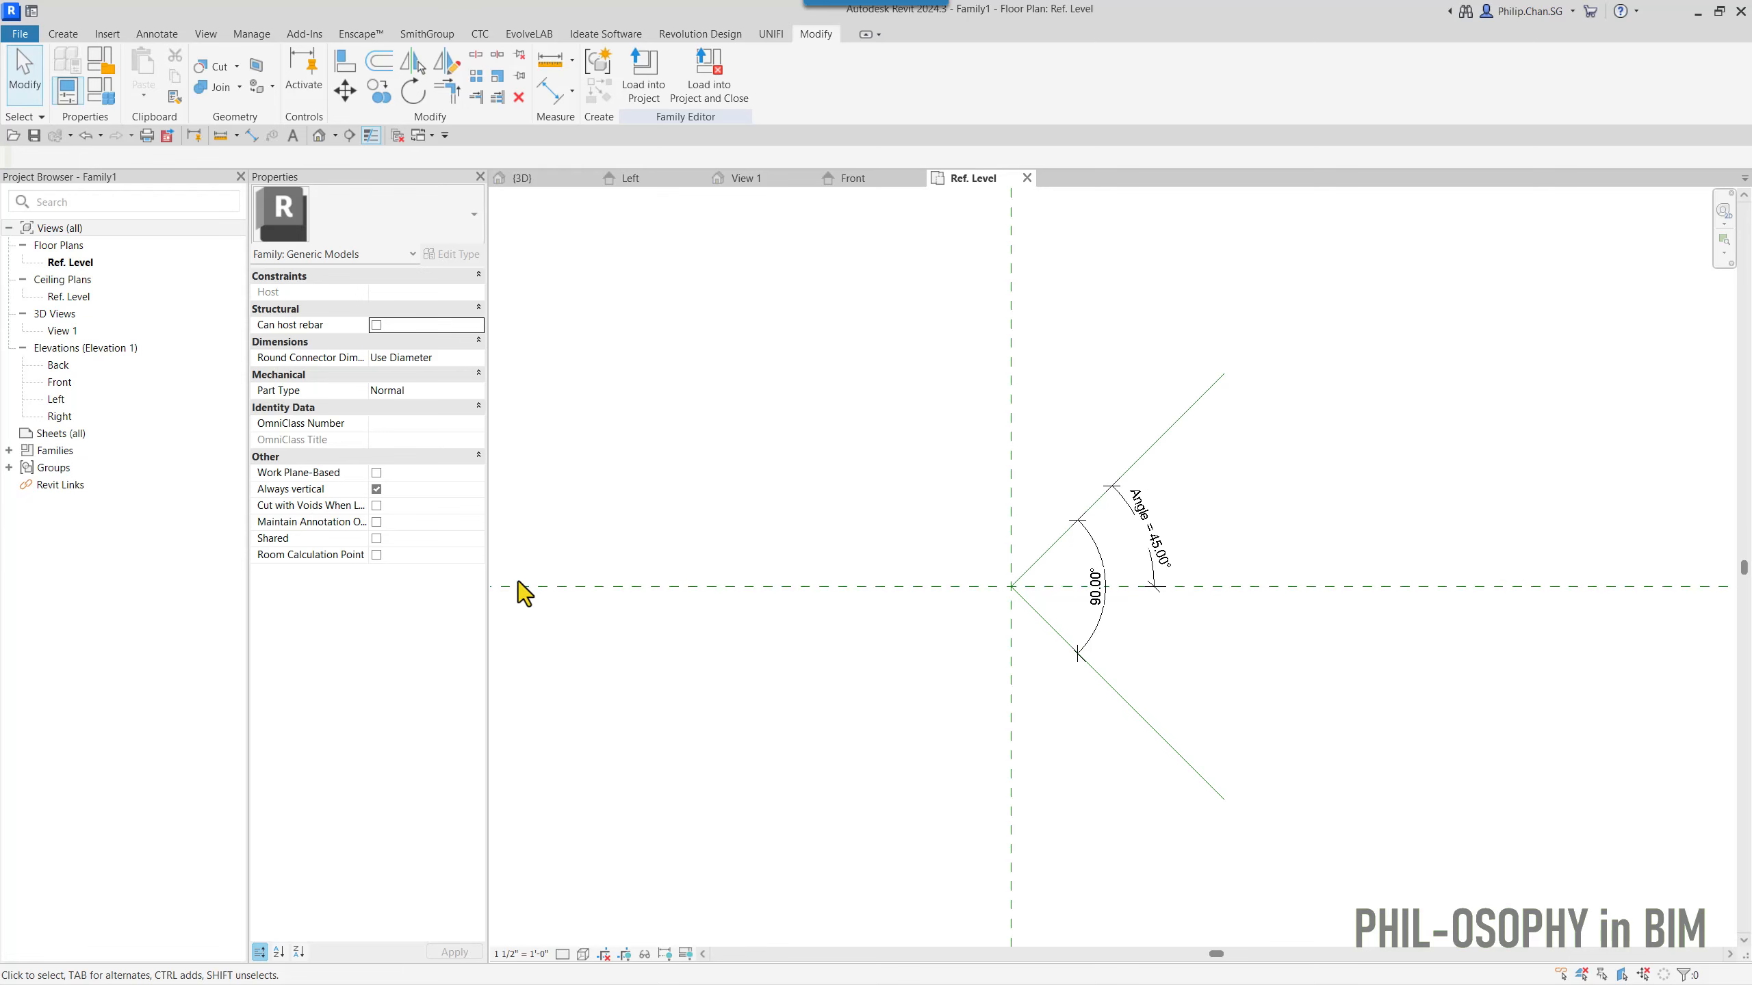
middle_drag(870, 544, 853, 556)
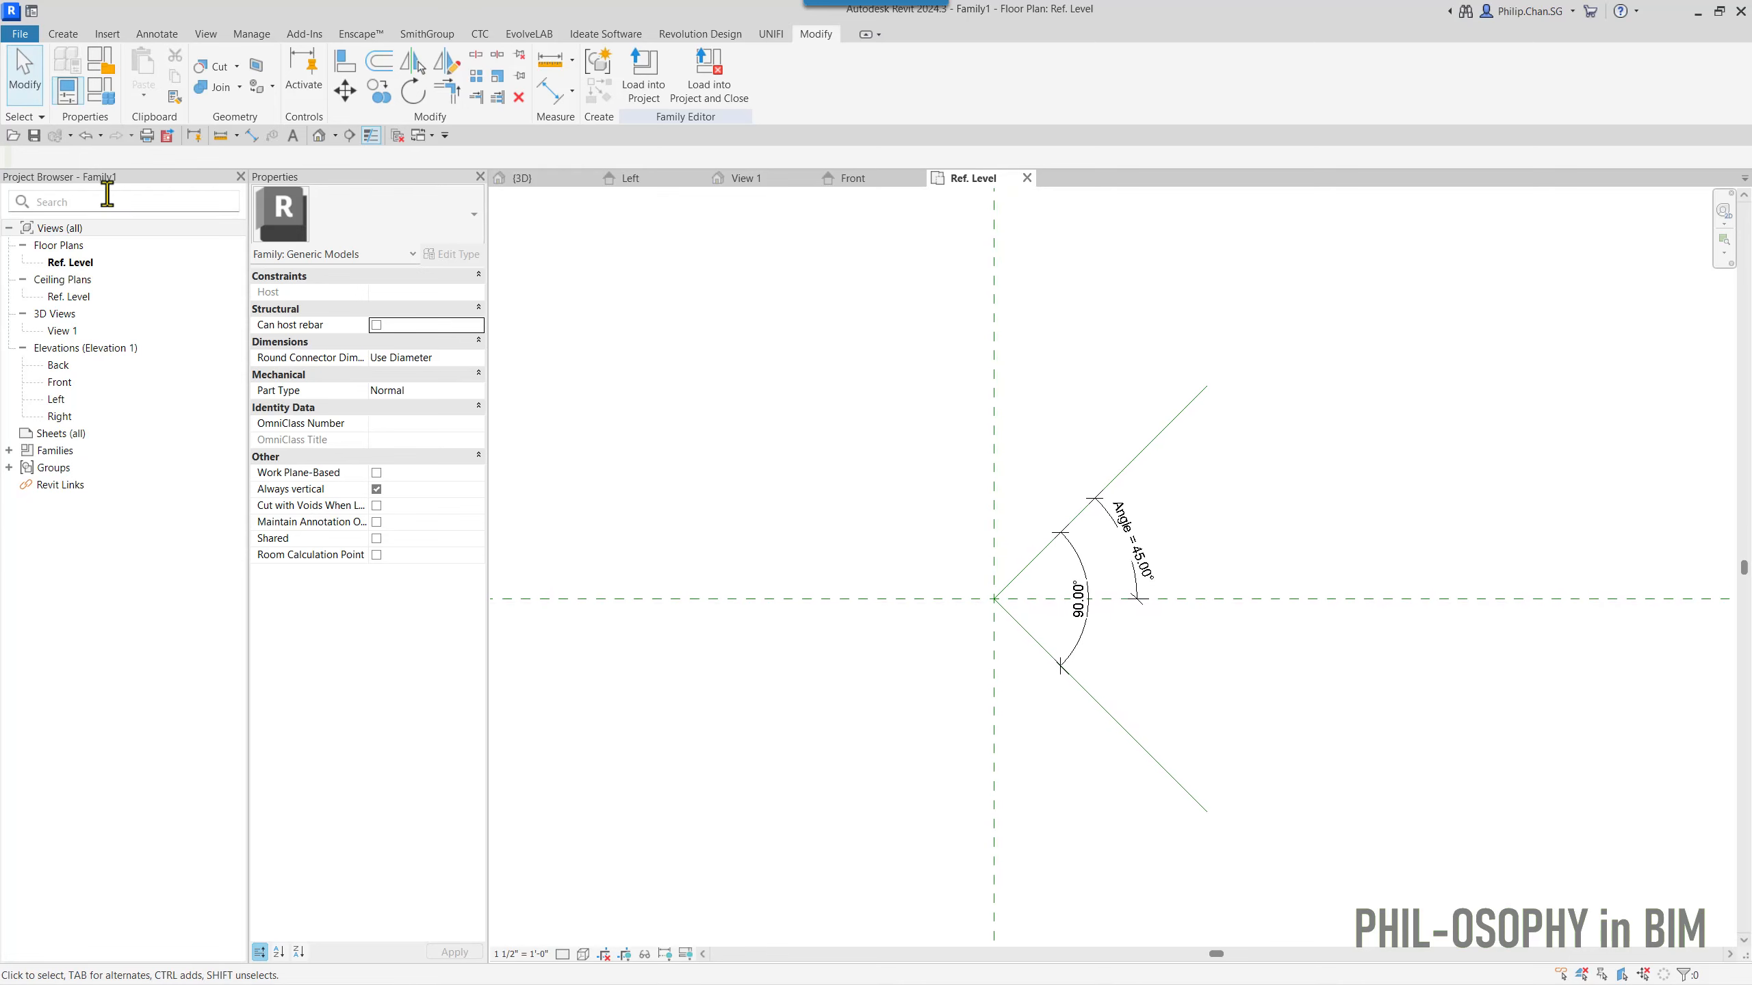
- Open the Family Types settings and apply an Angle value of 90° to flex the reference lines
click(94, 102)
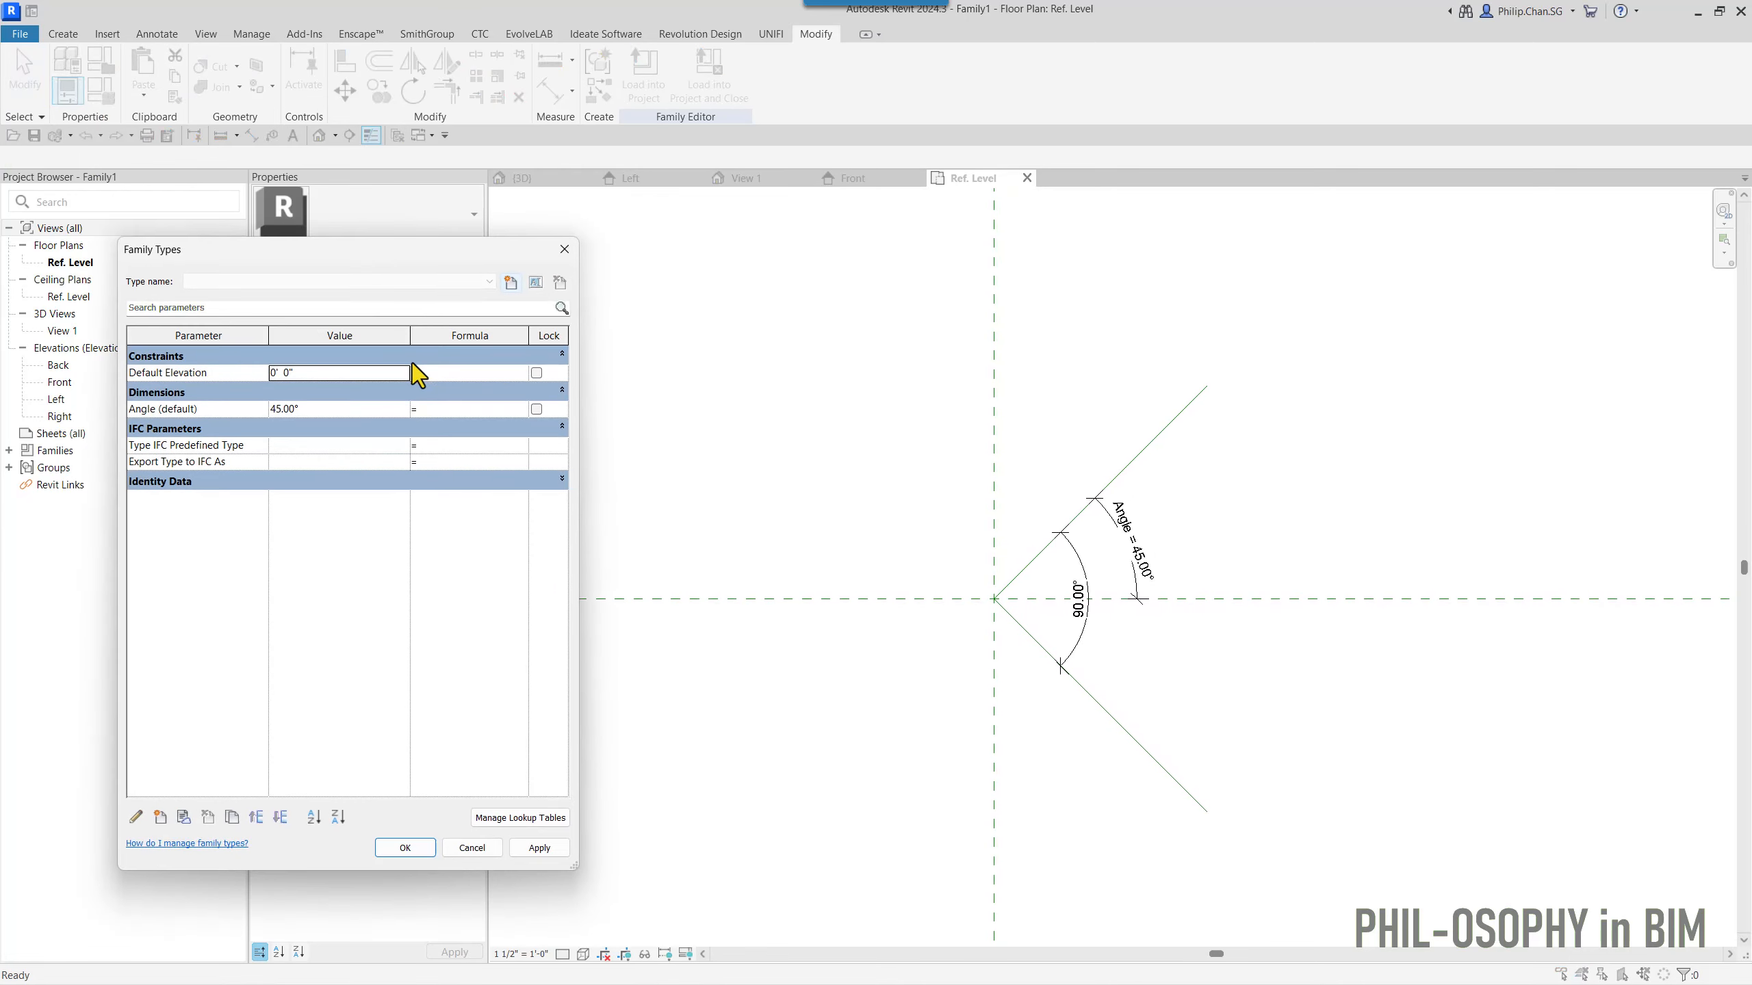
drag(374, 249, 392, 251)
click(356, 416)
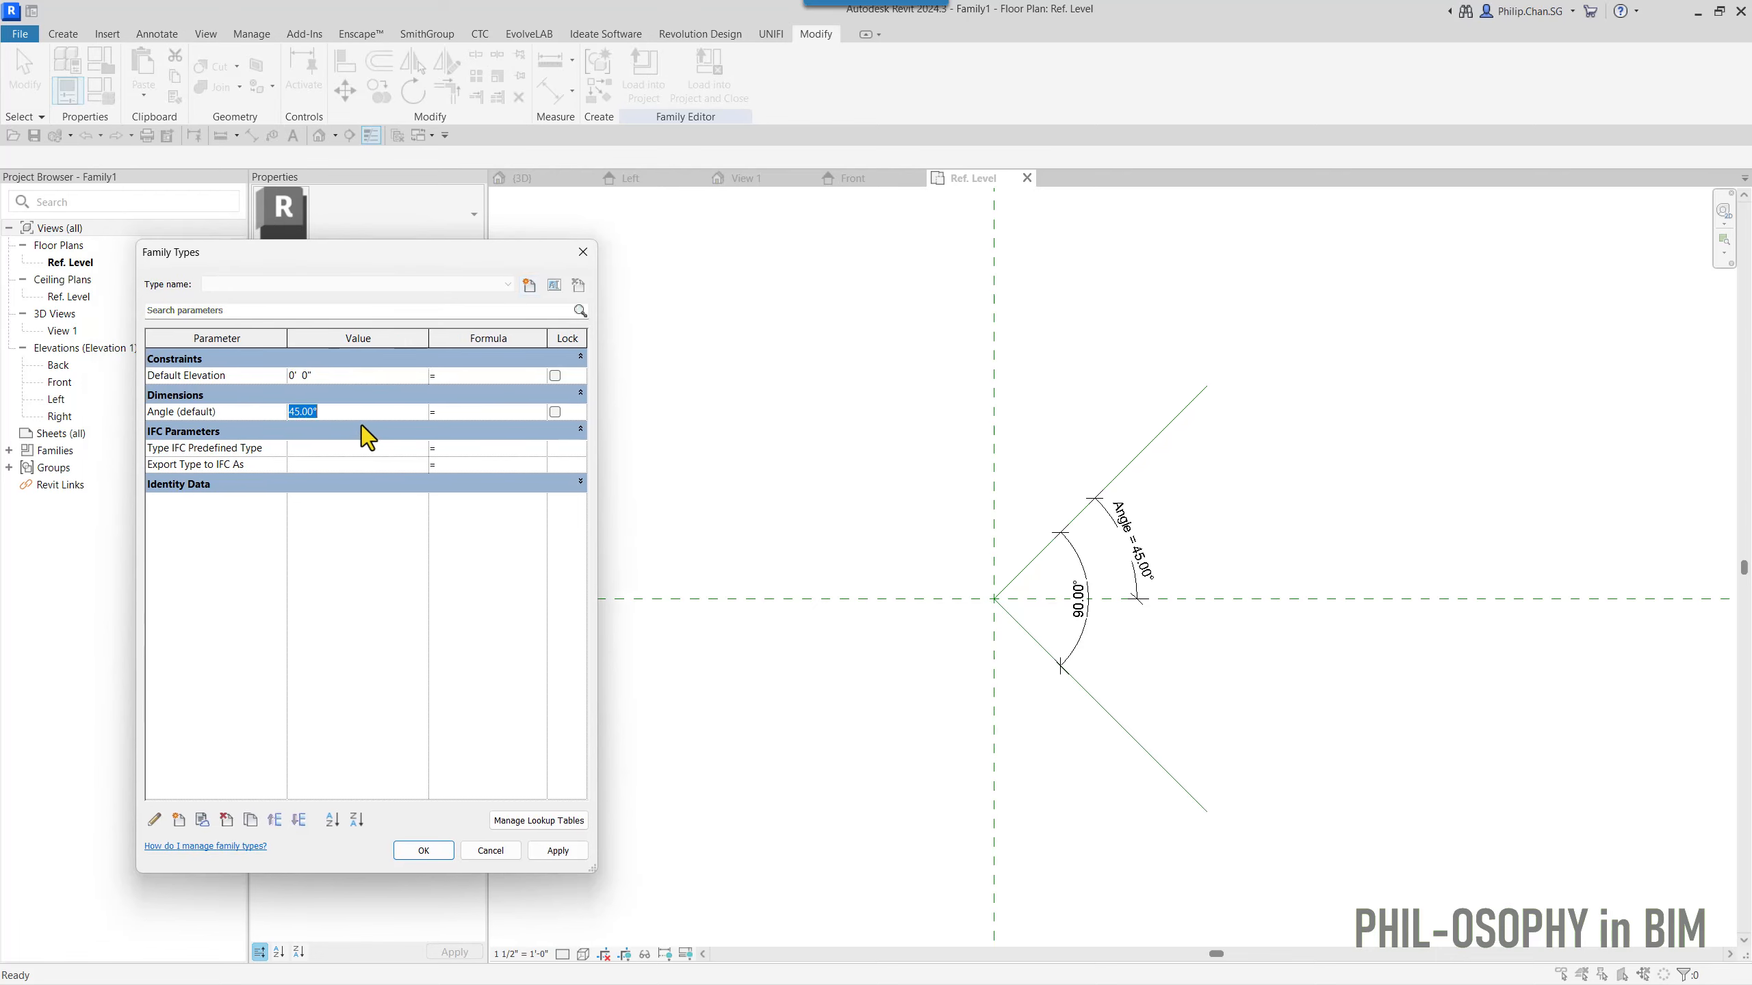
text(90)
click(563, 850)
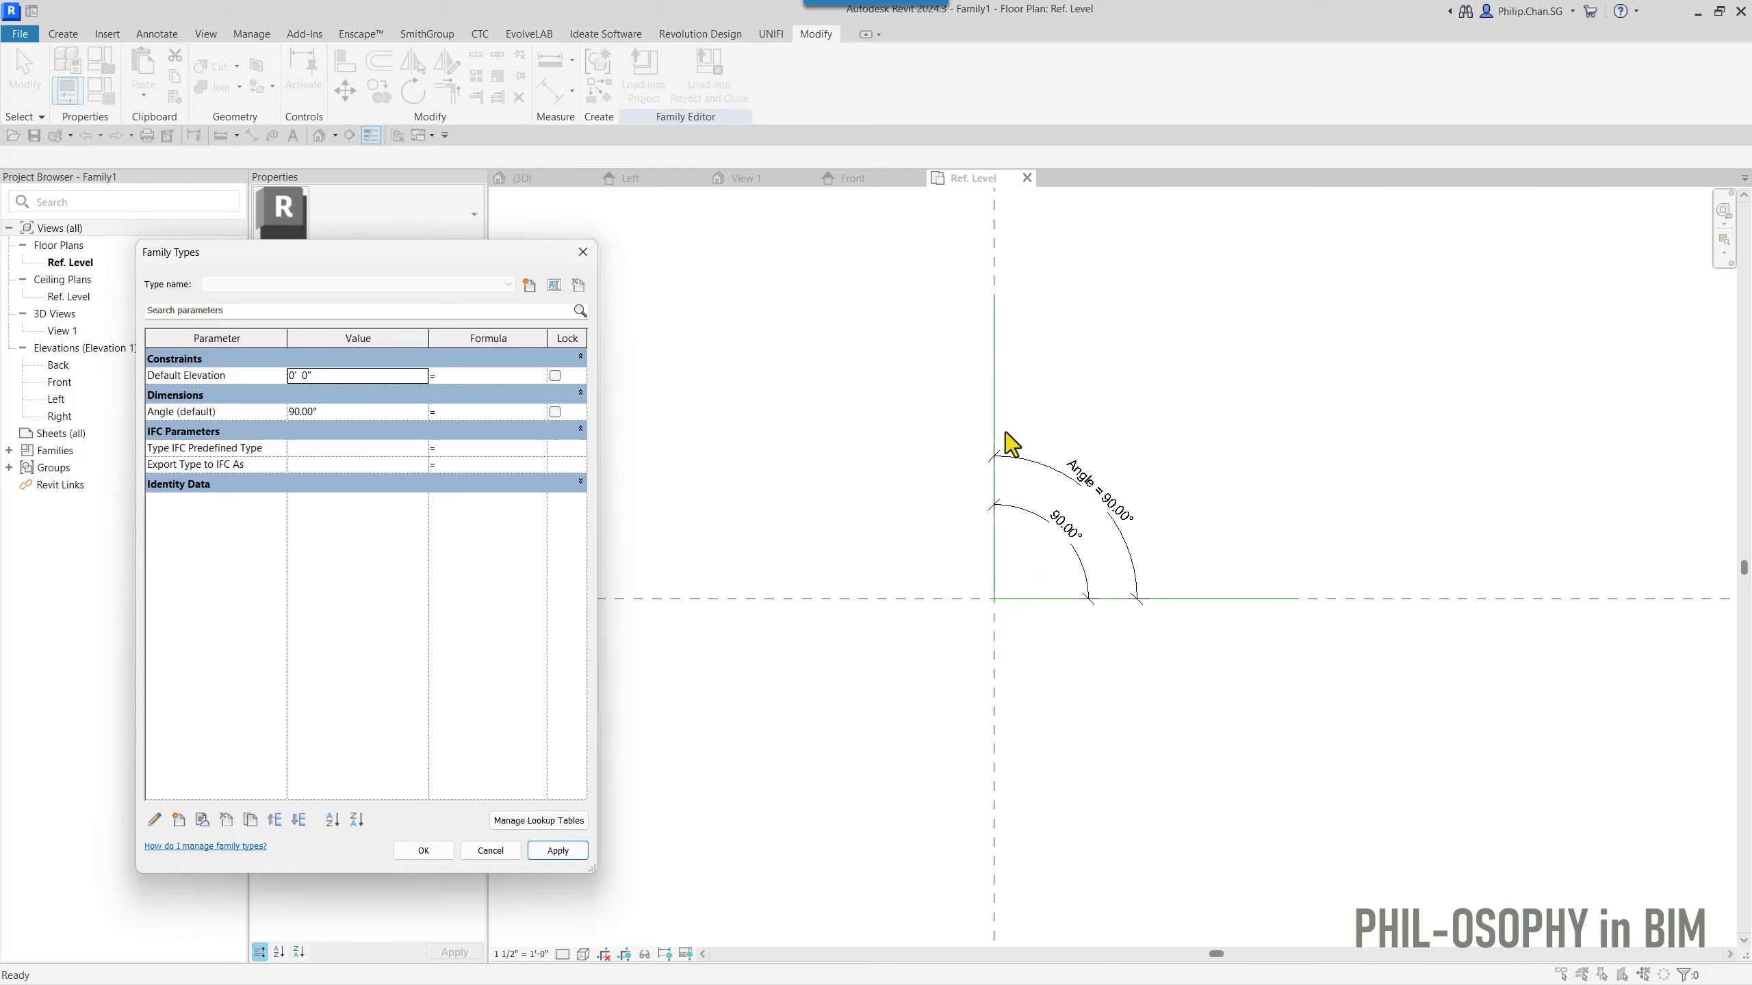
- Flex the reference lines further by applying Angle values of 135° and 0°
click(395, 414)
text(135)
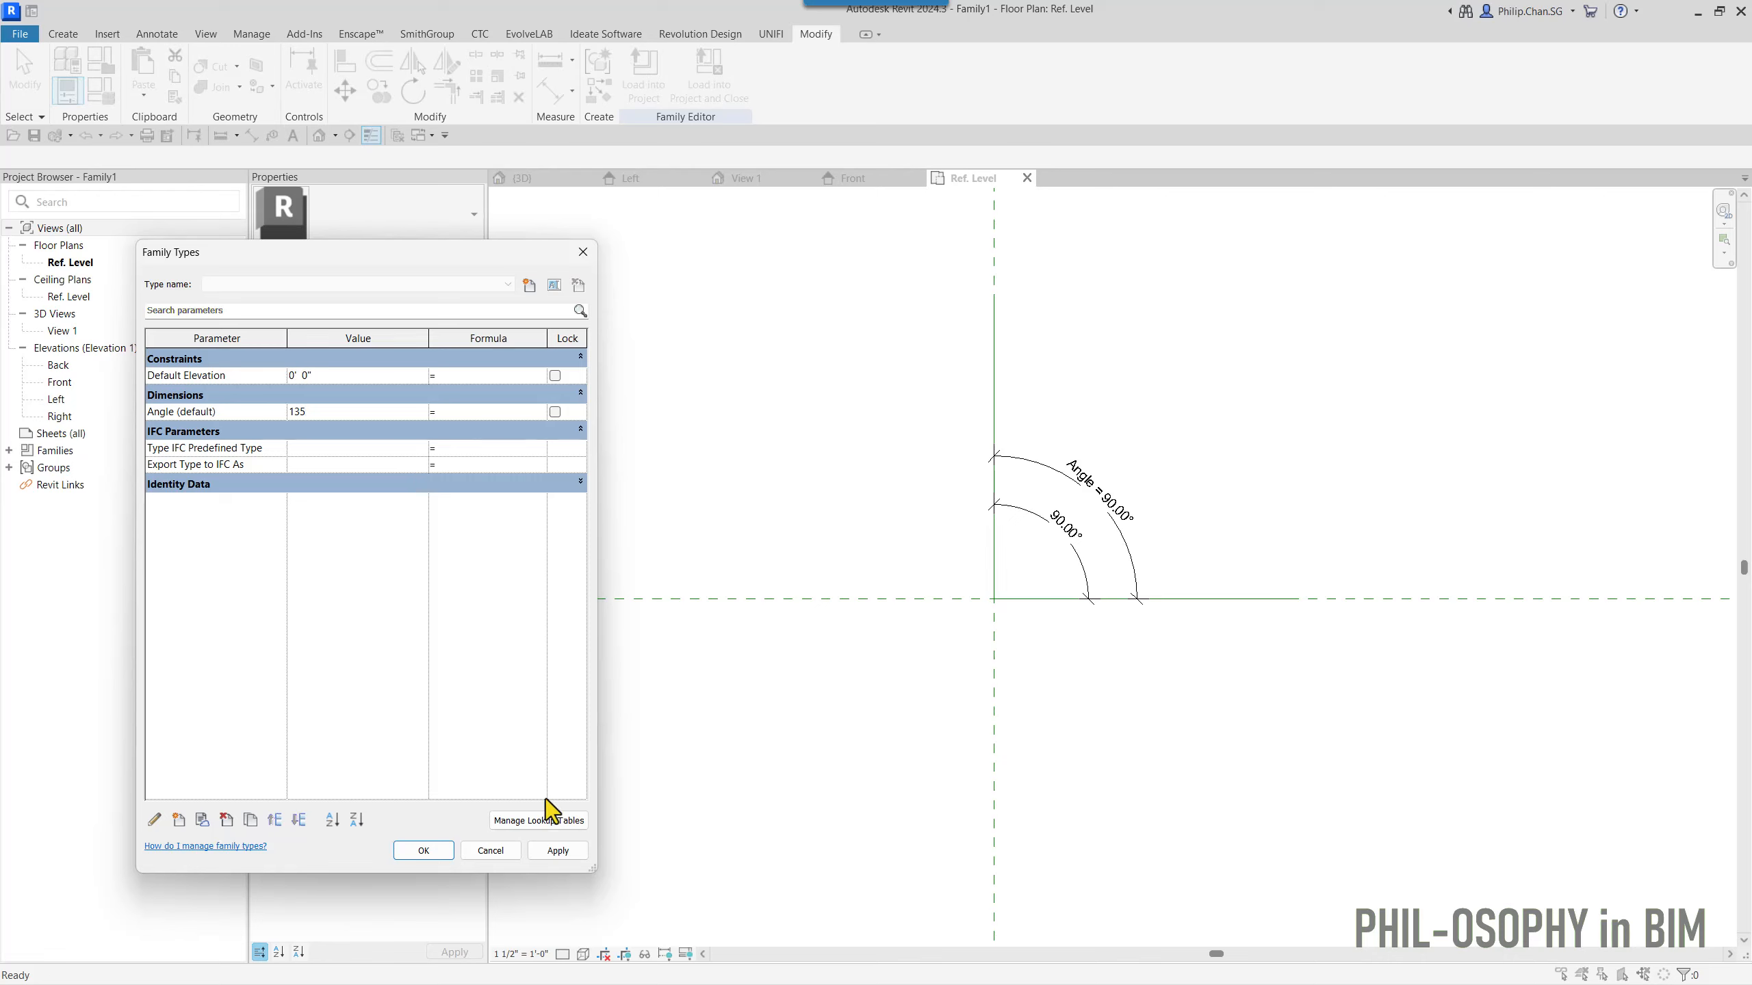
click(547, 851)
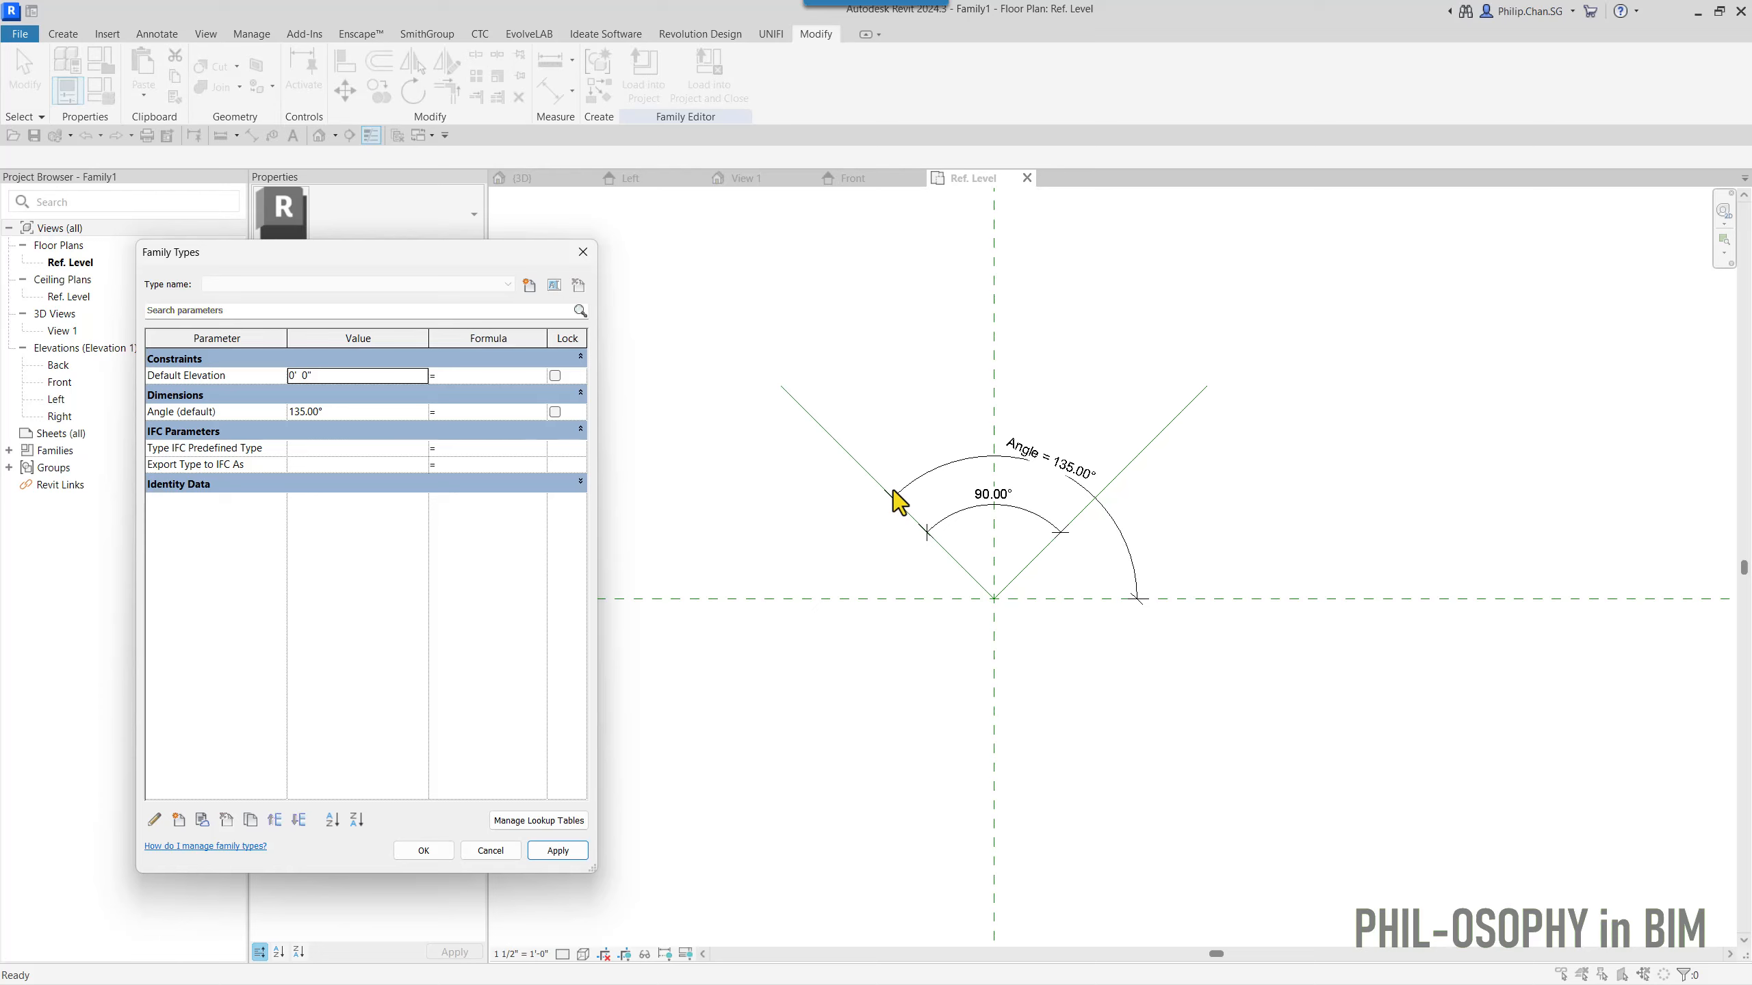
click(370, 416)
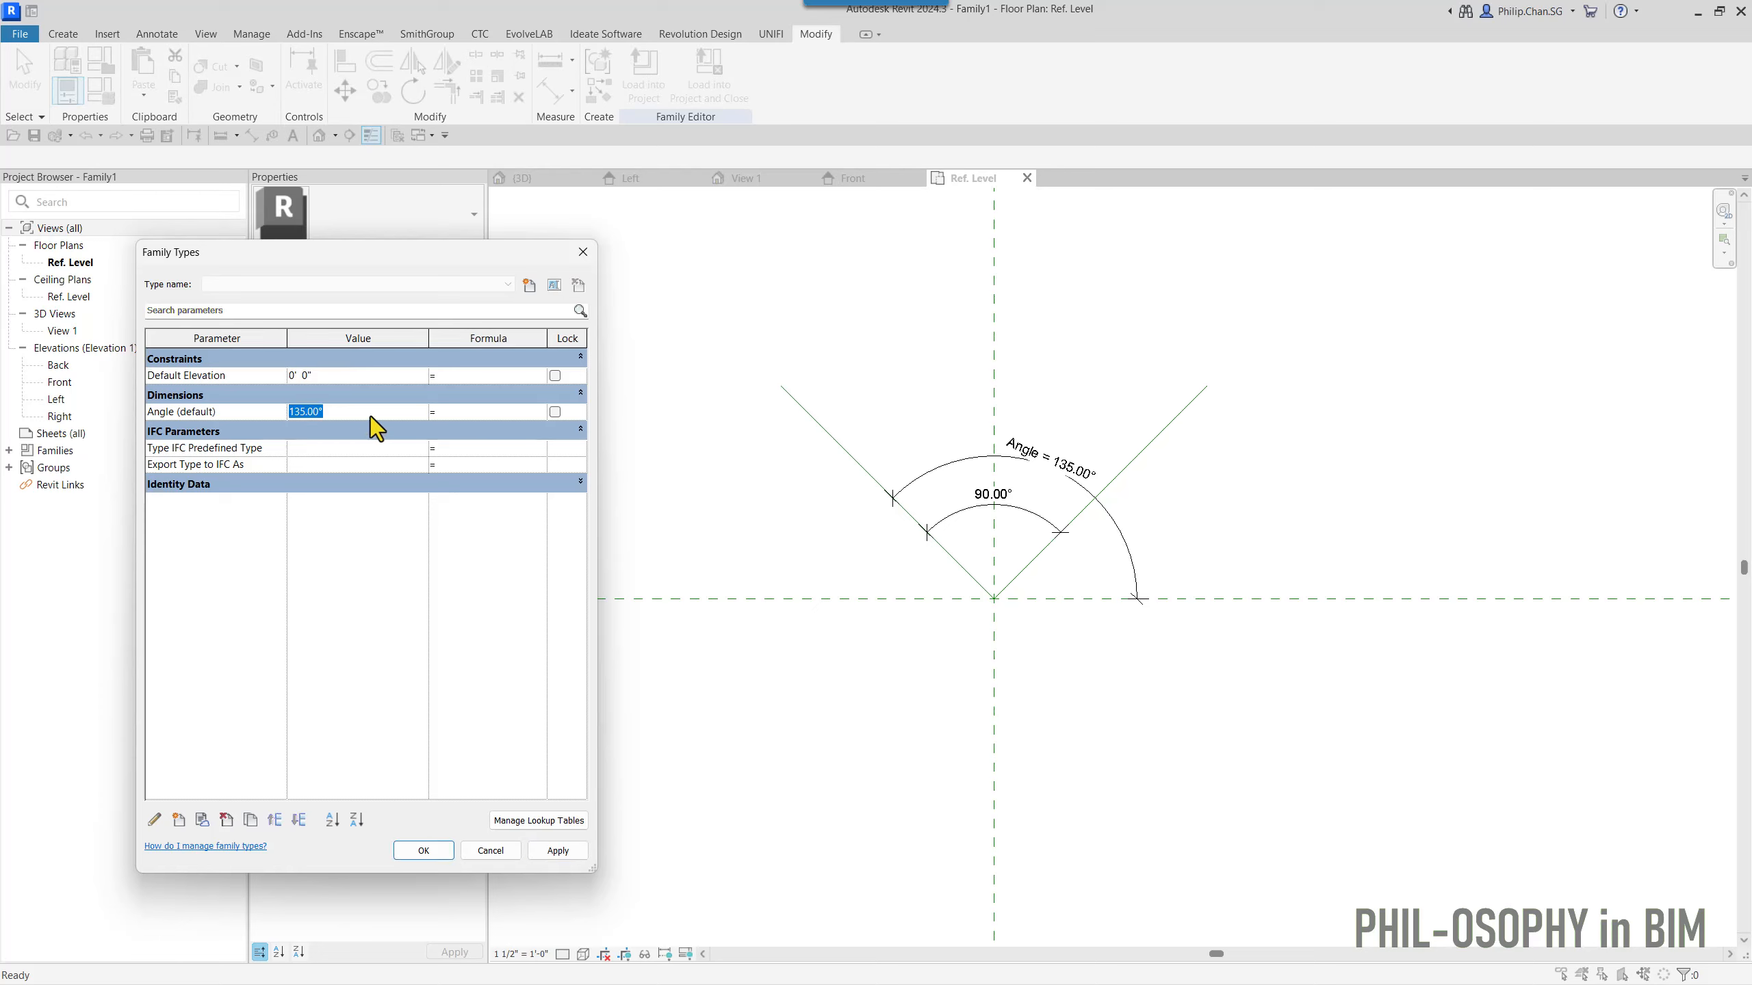
text(0)
click(570, 854)
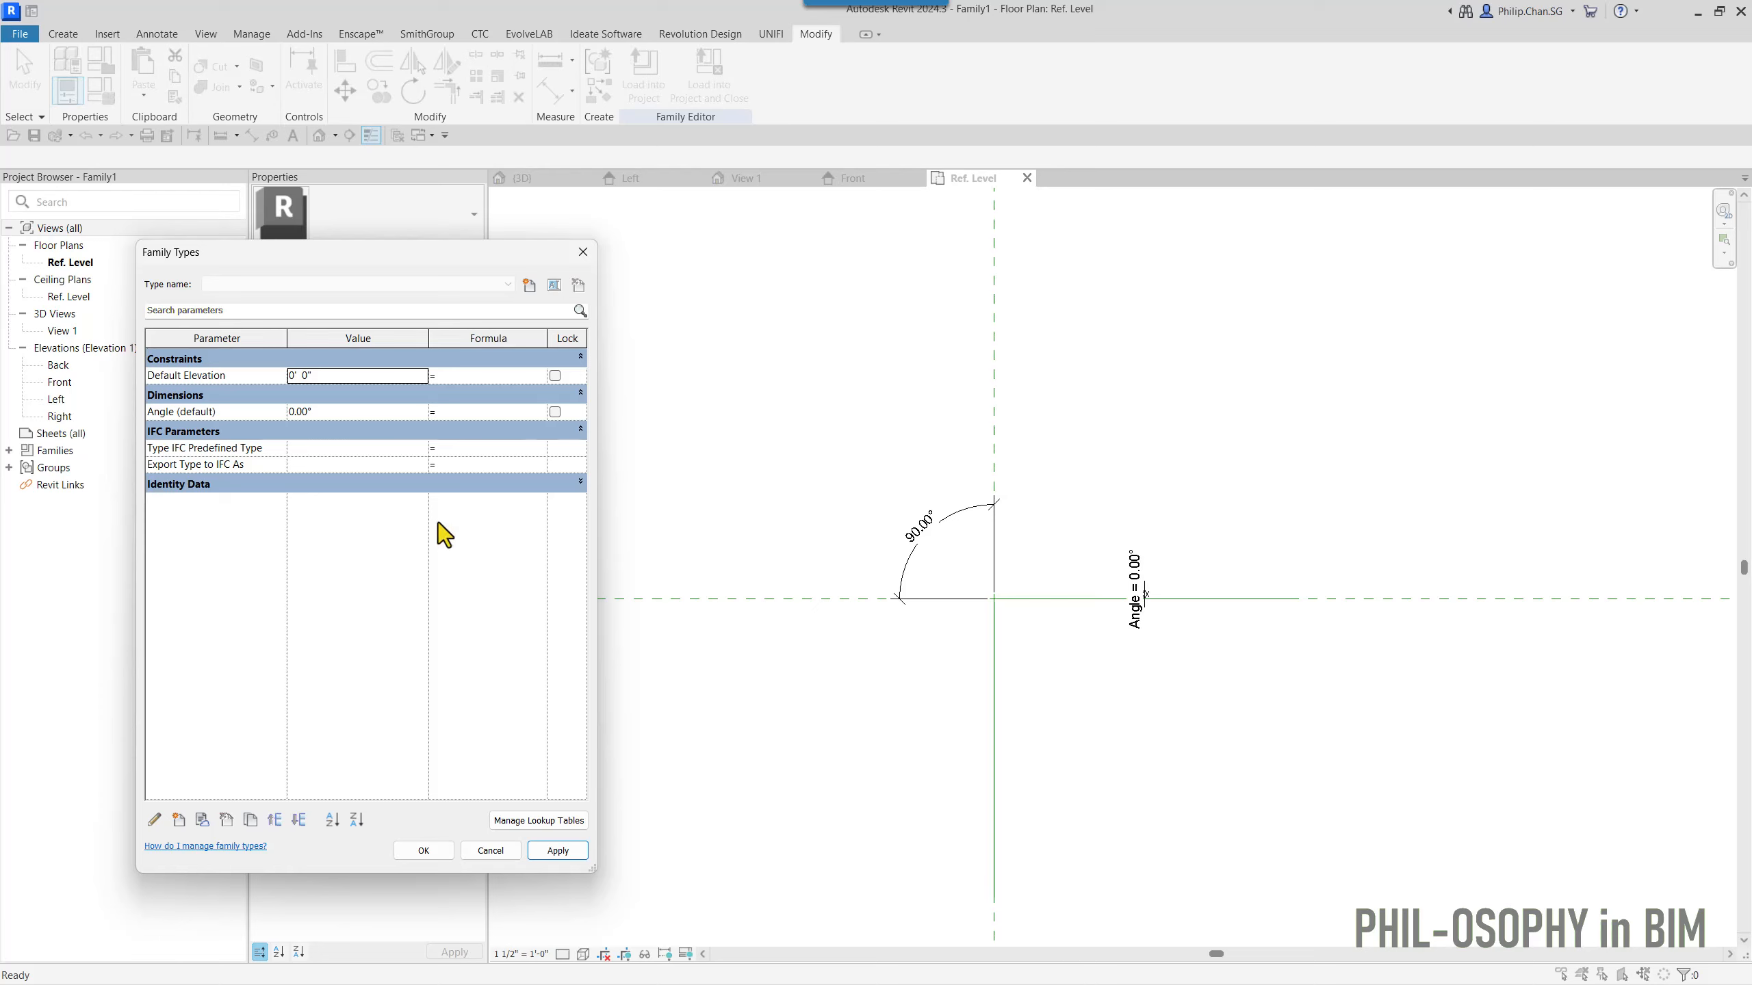
- Set the Angle parameter to 45° and close the Family Types settings
click(405, 415)
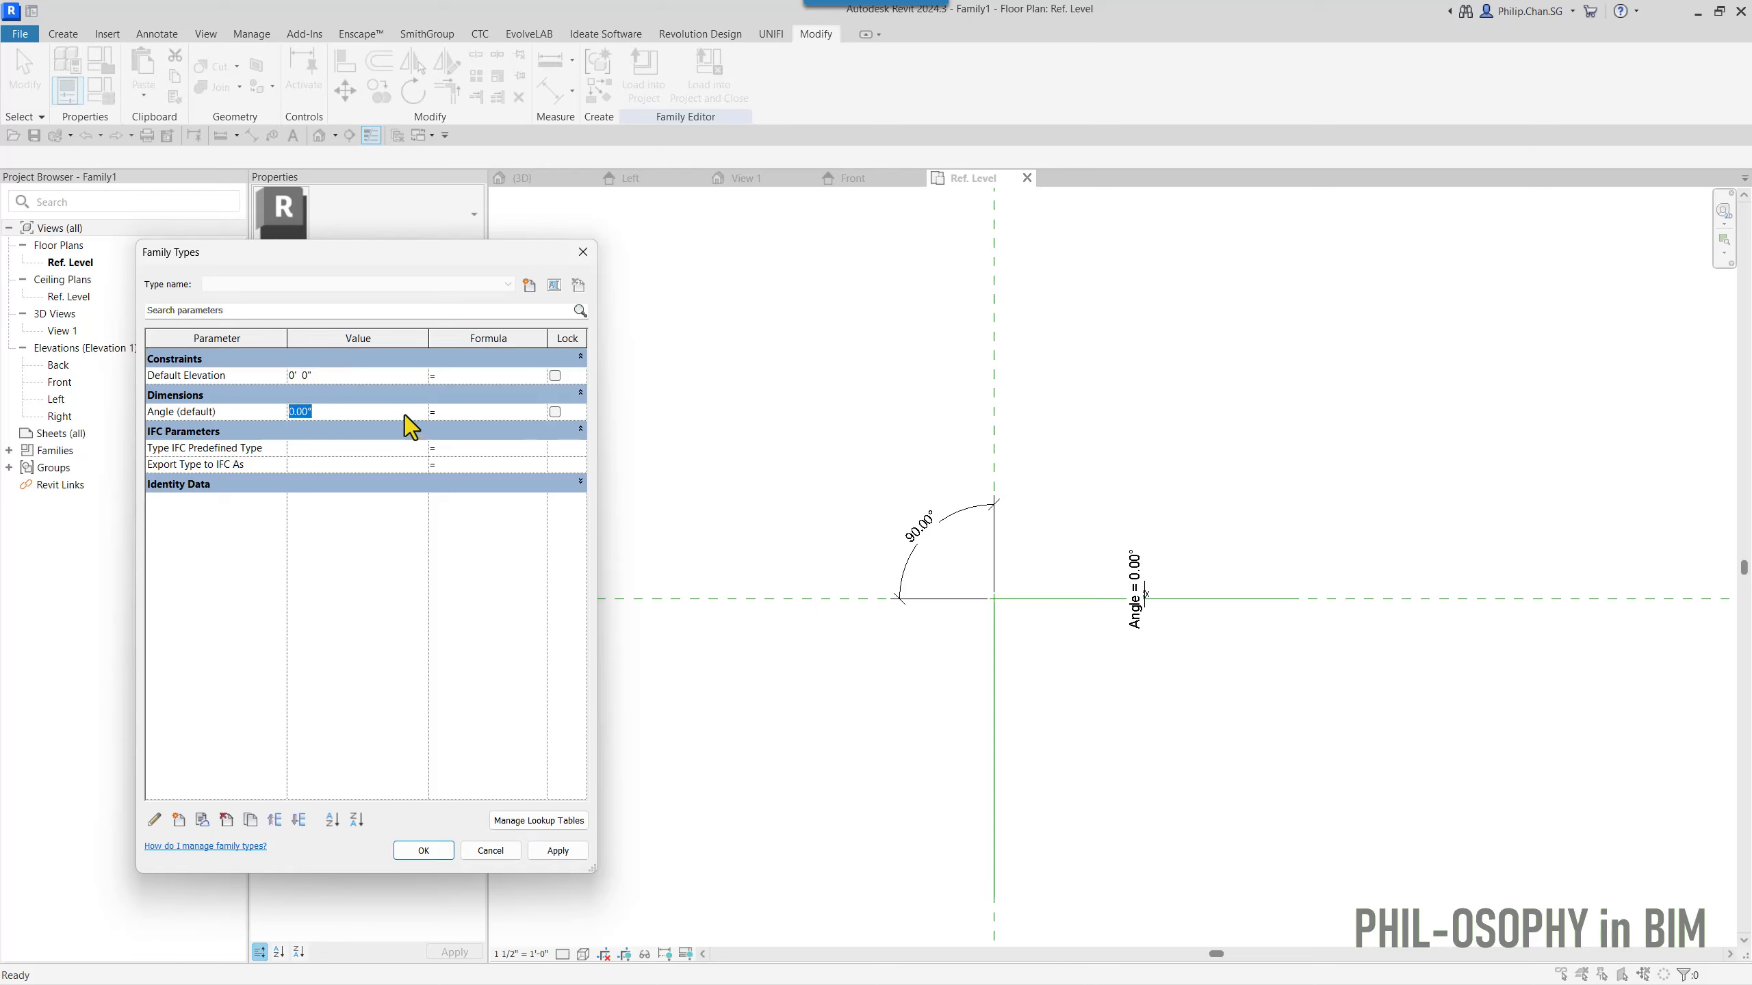
text(45)
click(548, 851)
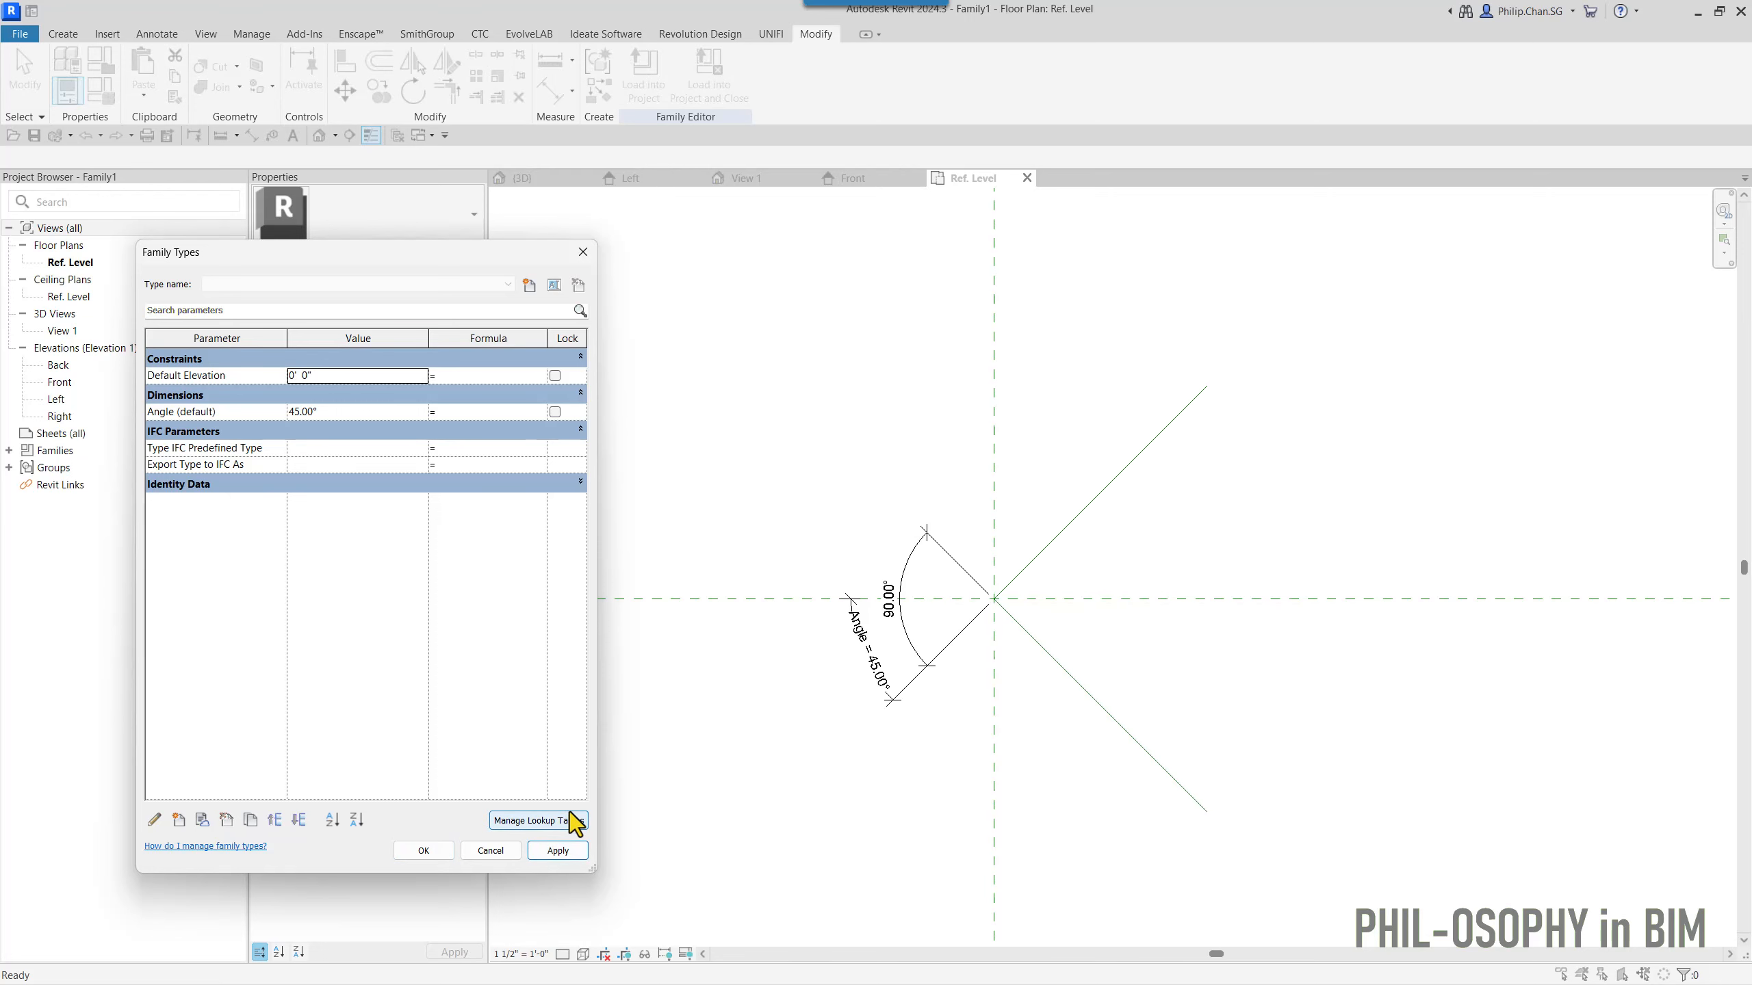
click(449, 857)
- Move the 90° dimension arc to the side of the intersection where the two reference lines extend
scroll(845, 693, up, 2)
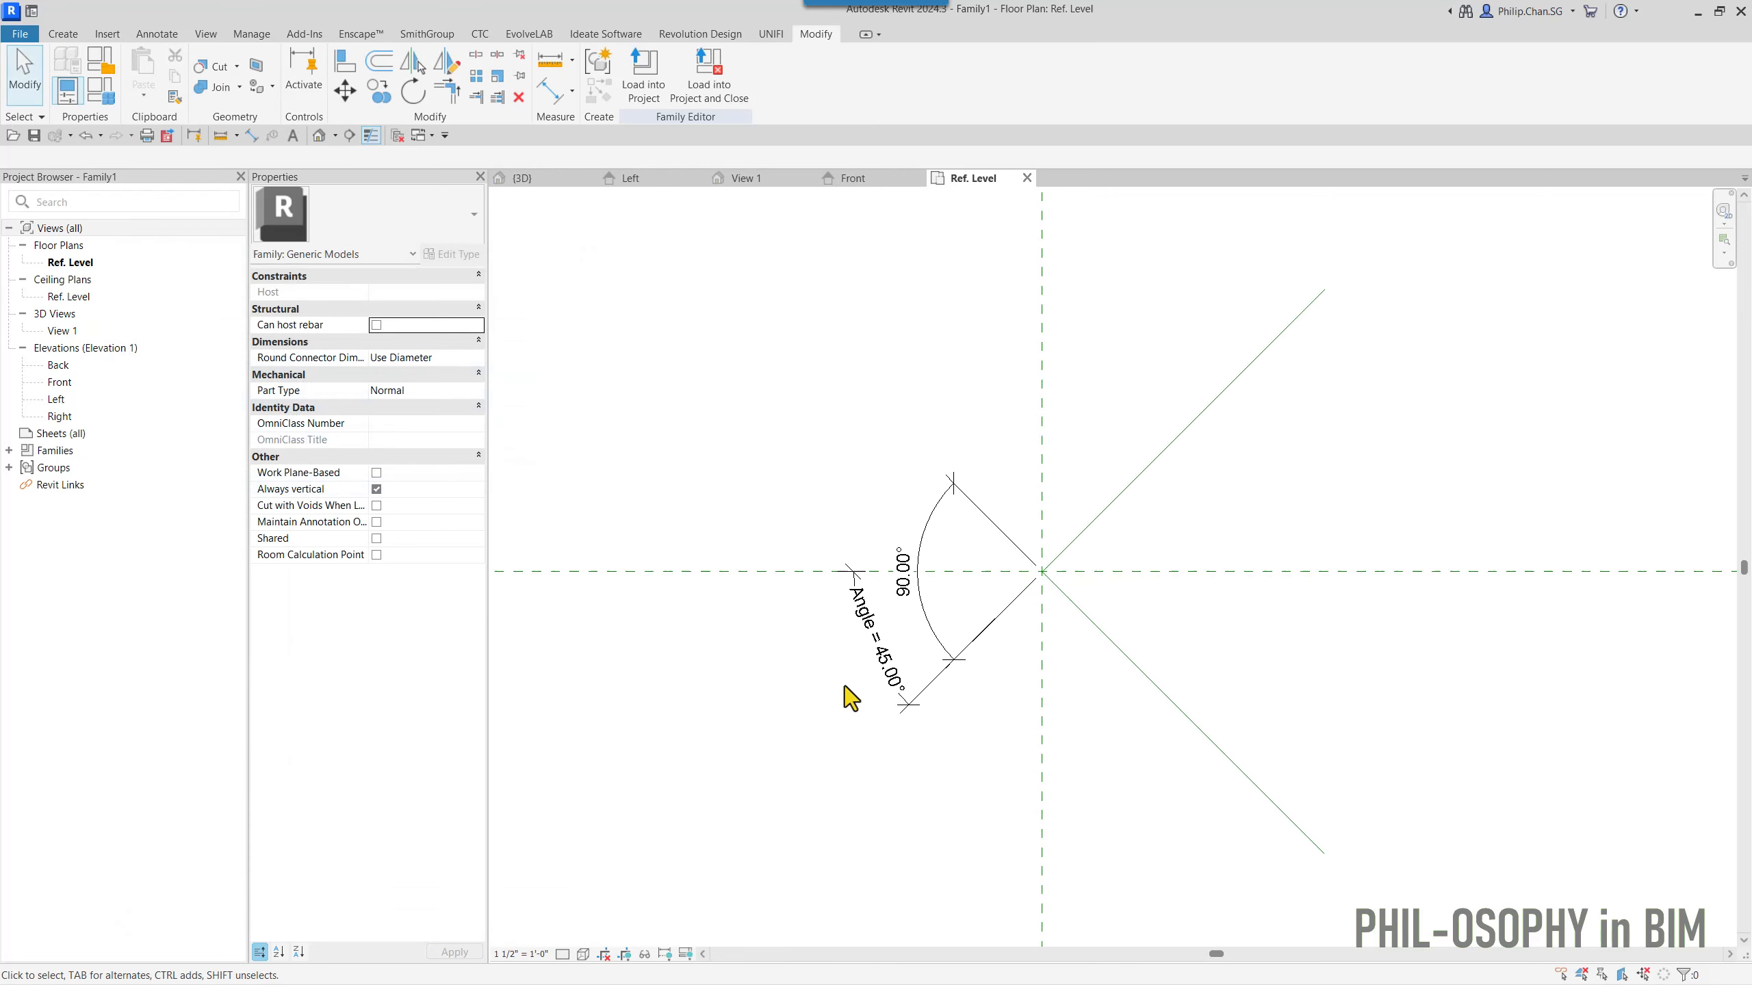
click(892, 667)
middle_drag(890, 687, 796, 705)
click(844, 624)
drag(842, 625, 1118, 551)
click(939, 630)
- Move the Angle dimension arc to the reference lines' side, just outside the 90° dimension
scroll(843, 655, up, 1)
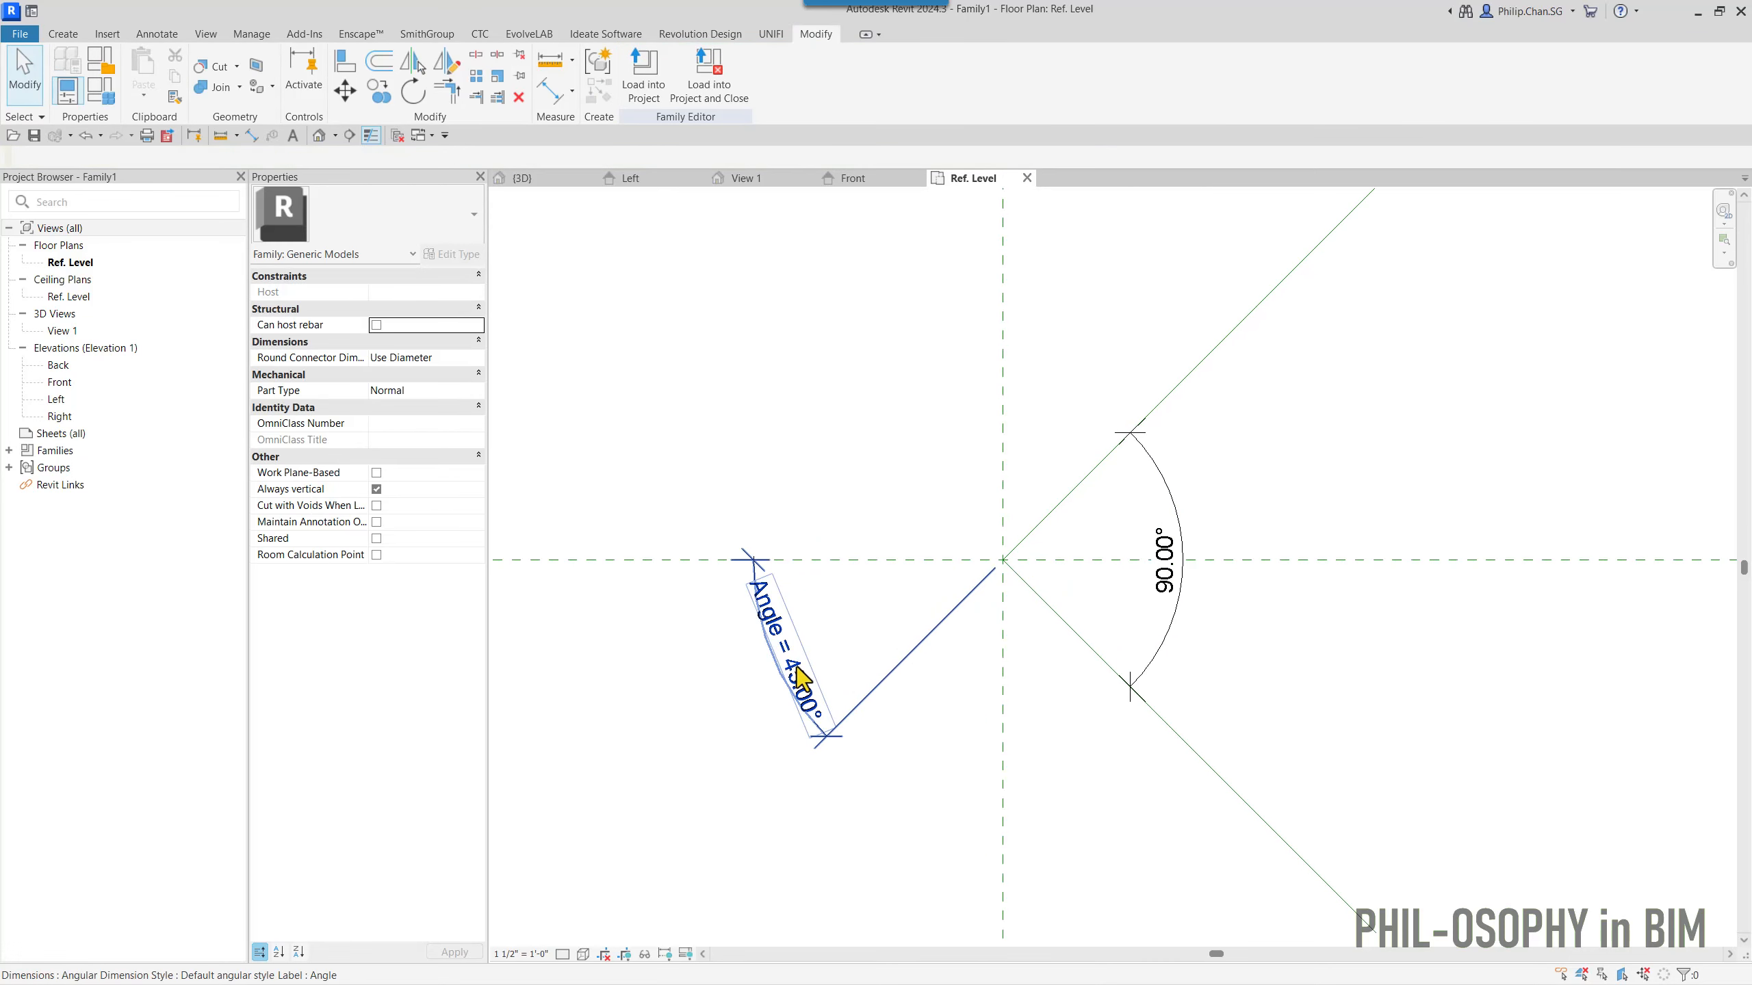
click(787, 678)
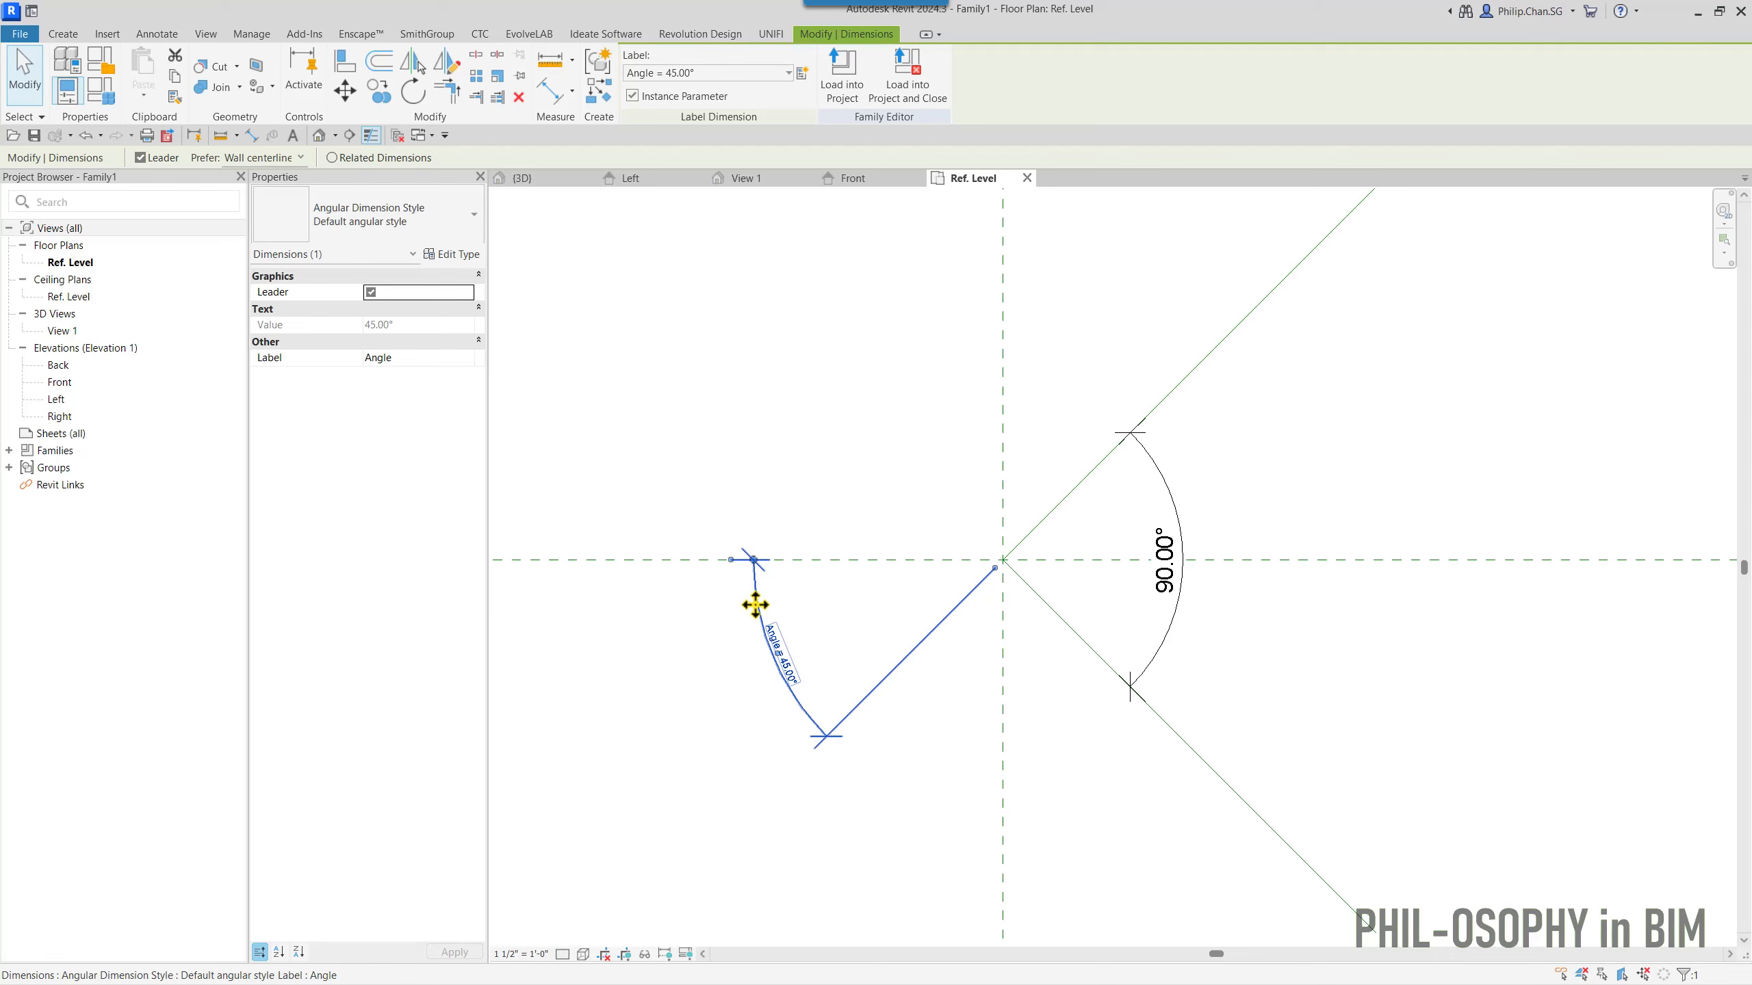
drag(753, 605, 1245, 478)
key(Escape)
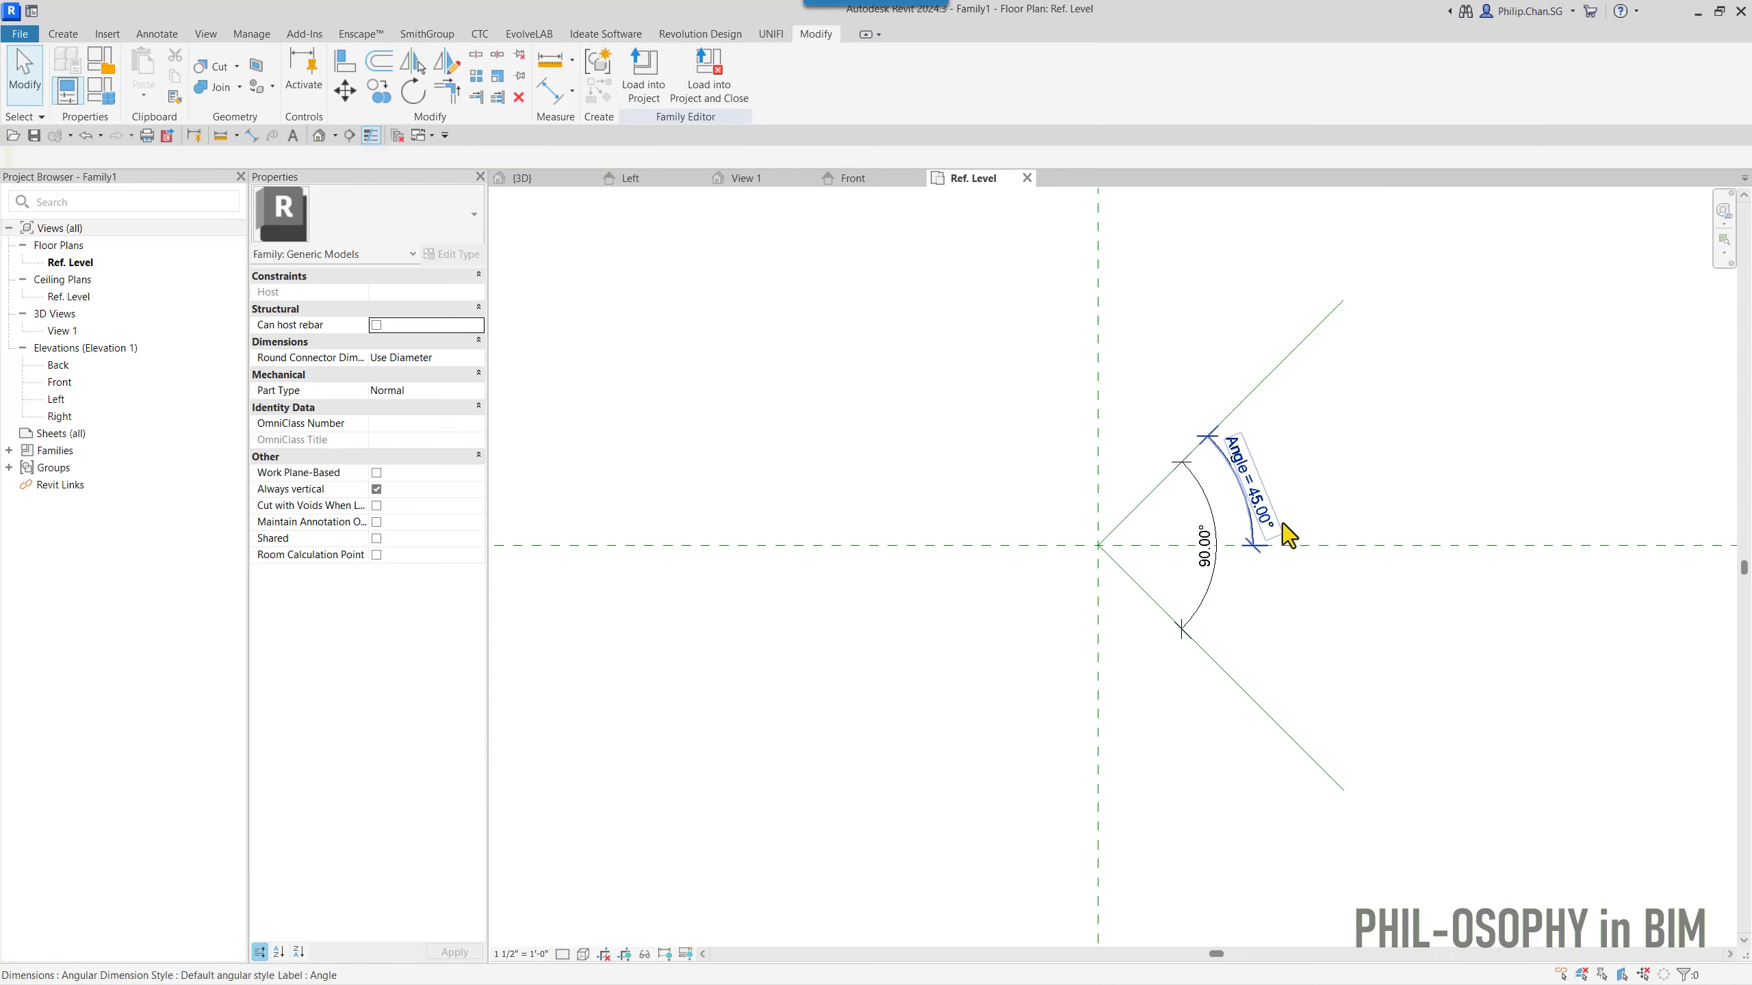
scroll(1314, 603, down, 3)
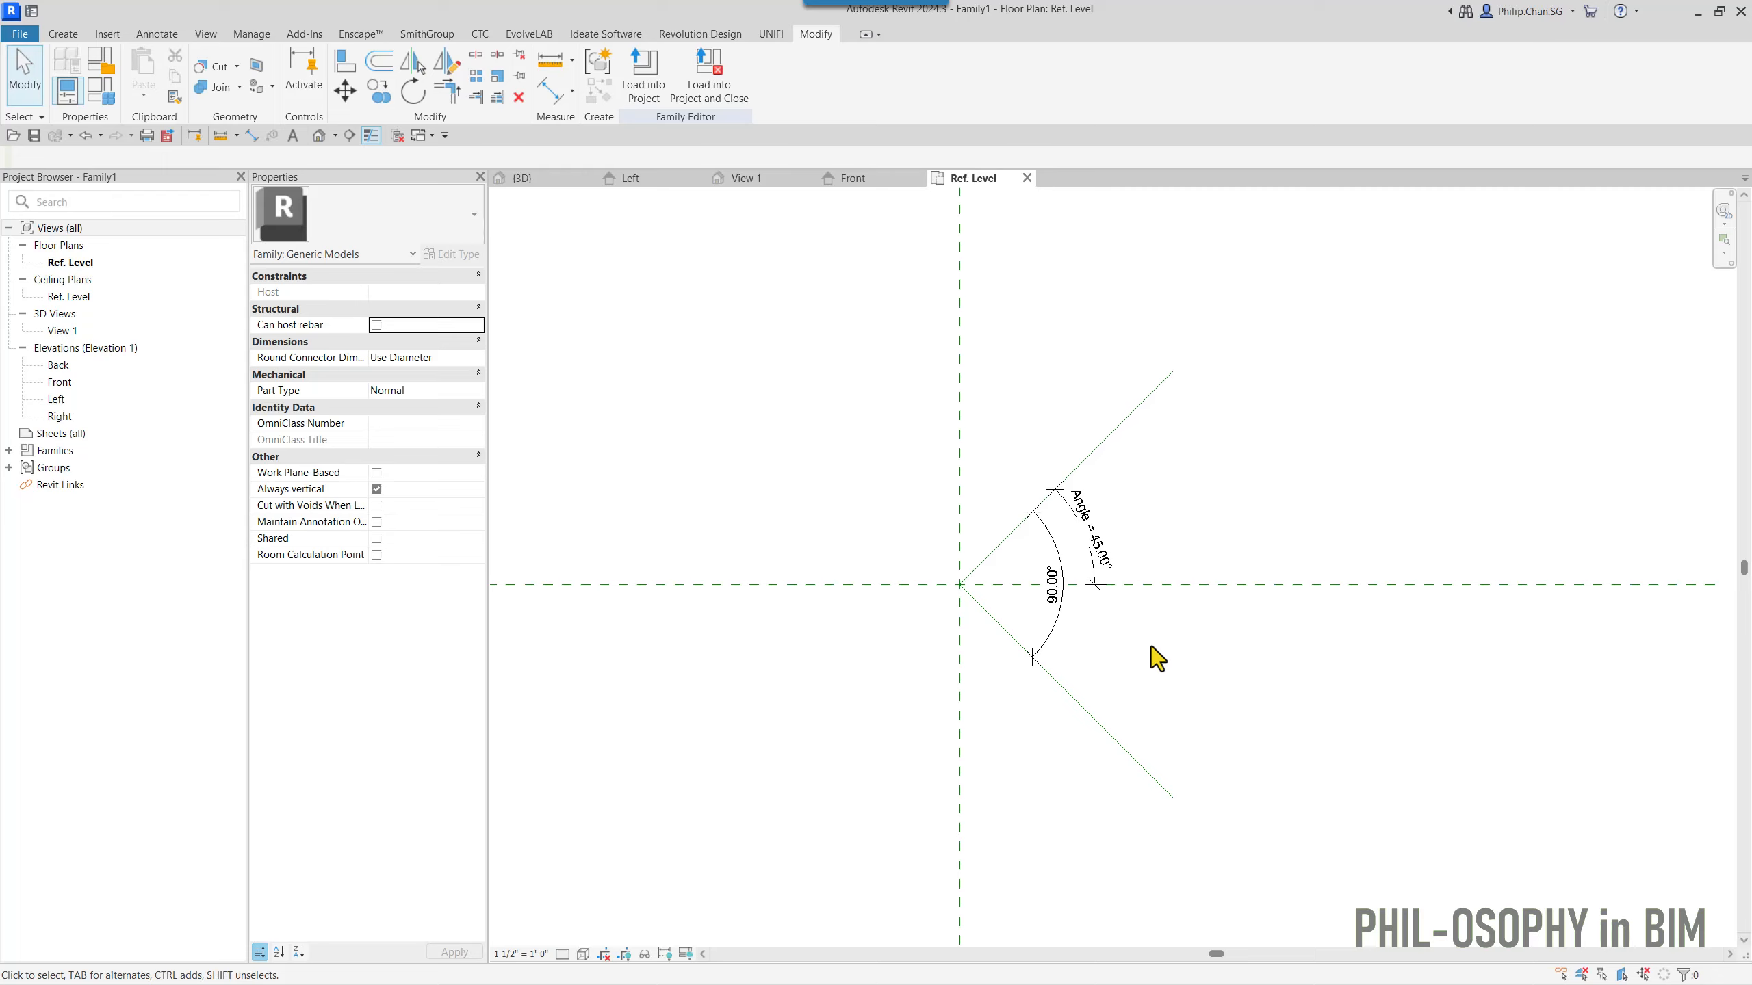
middle_drag(1134, 645, 1086, 625)
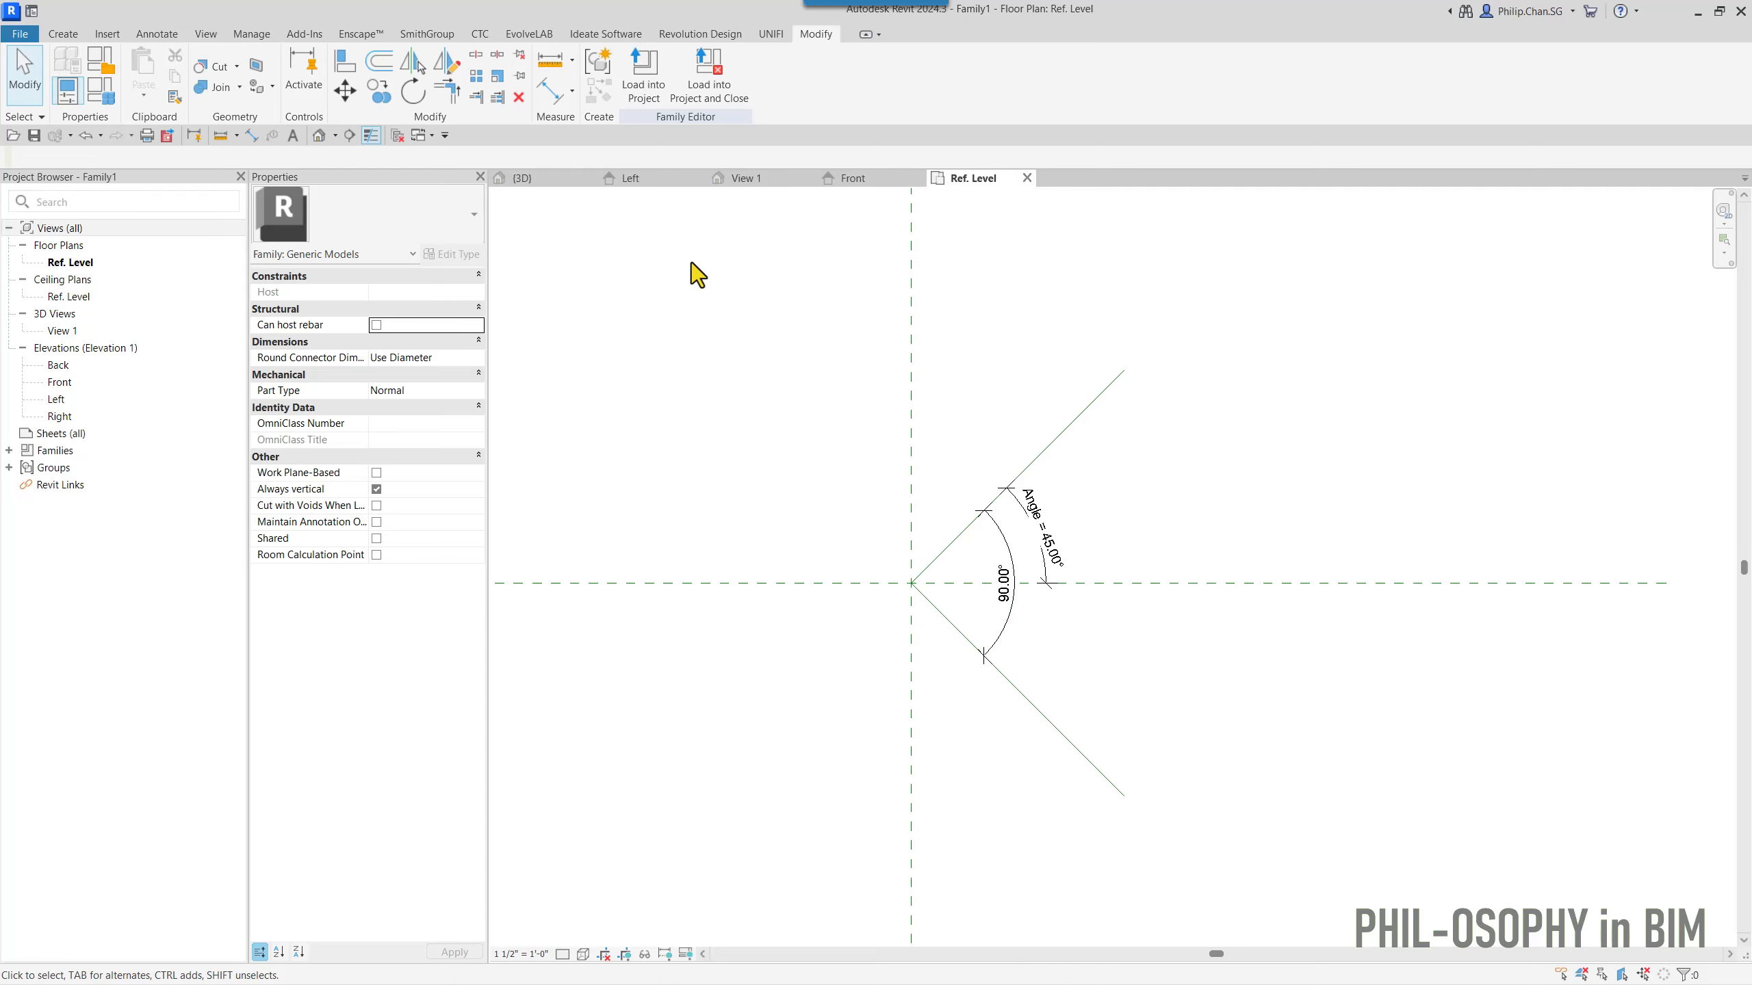
- Open the default 3D view and turn off the Dimensions annotation category in its Visibility/Graphic Overrides
click(316, 141)
shift+middle_drag(828, 456, 869, 755)
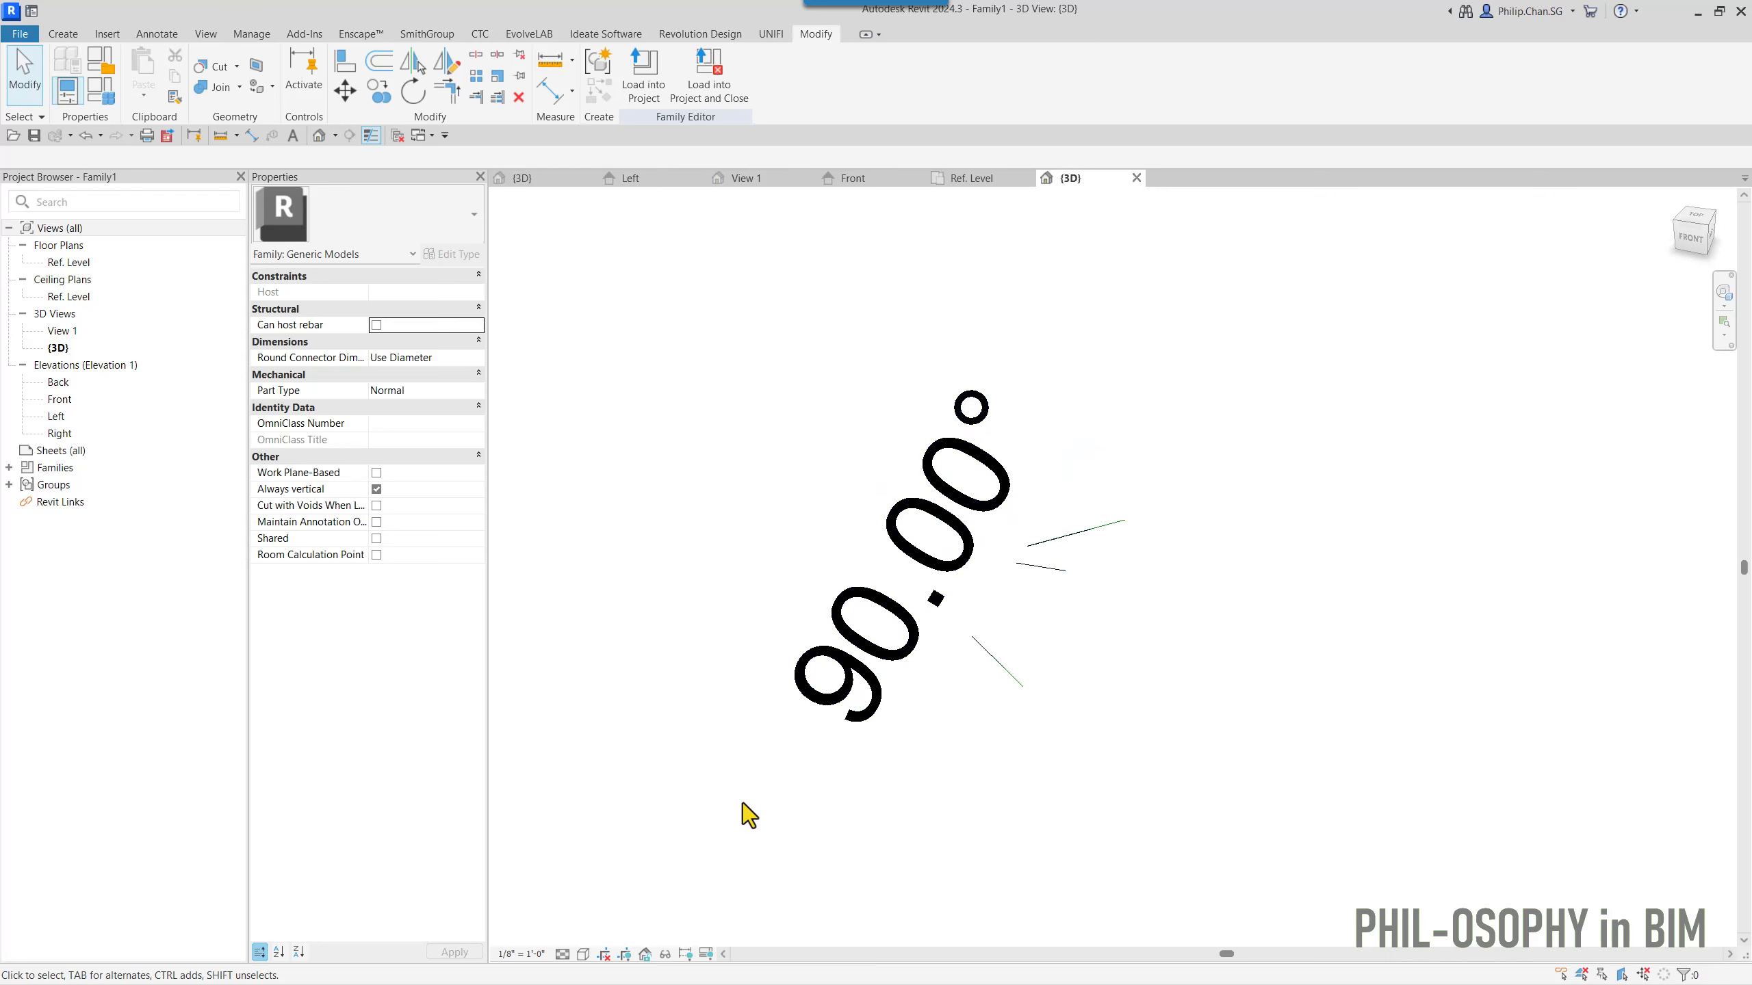
key(v)
key(g)
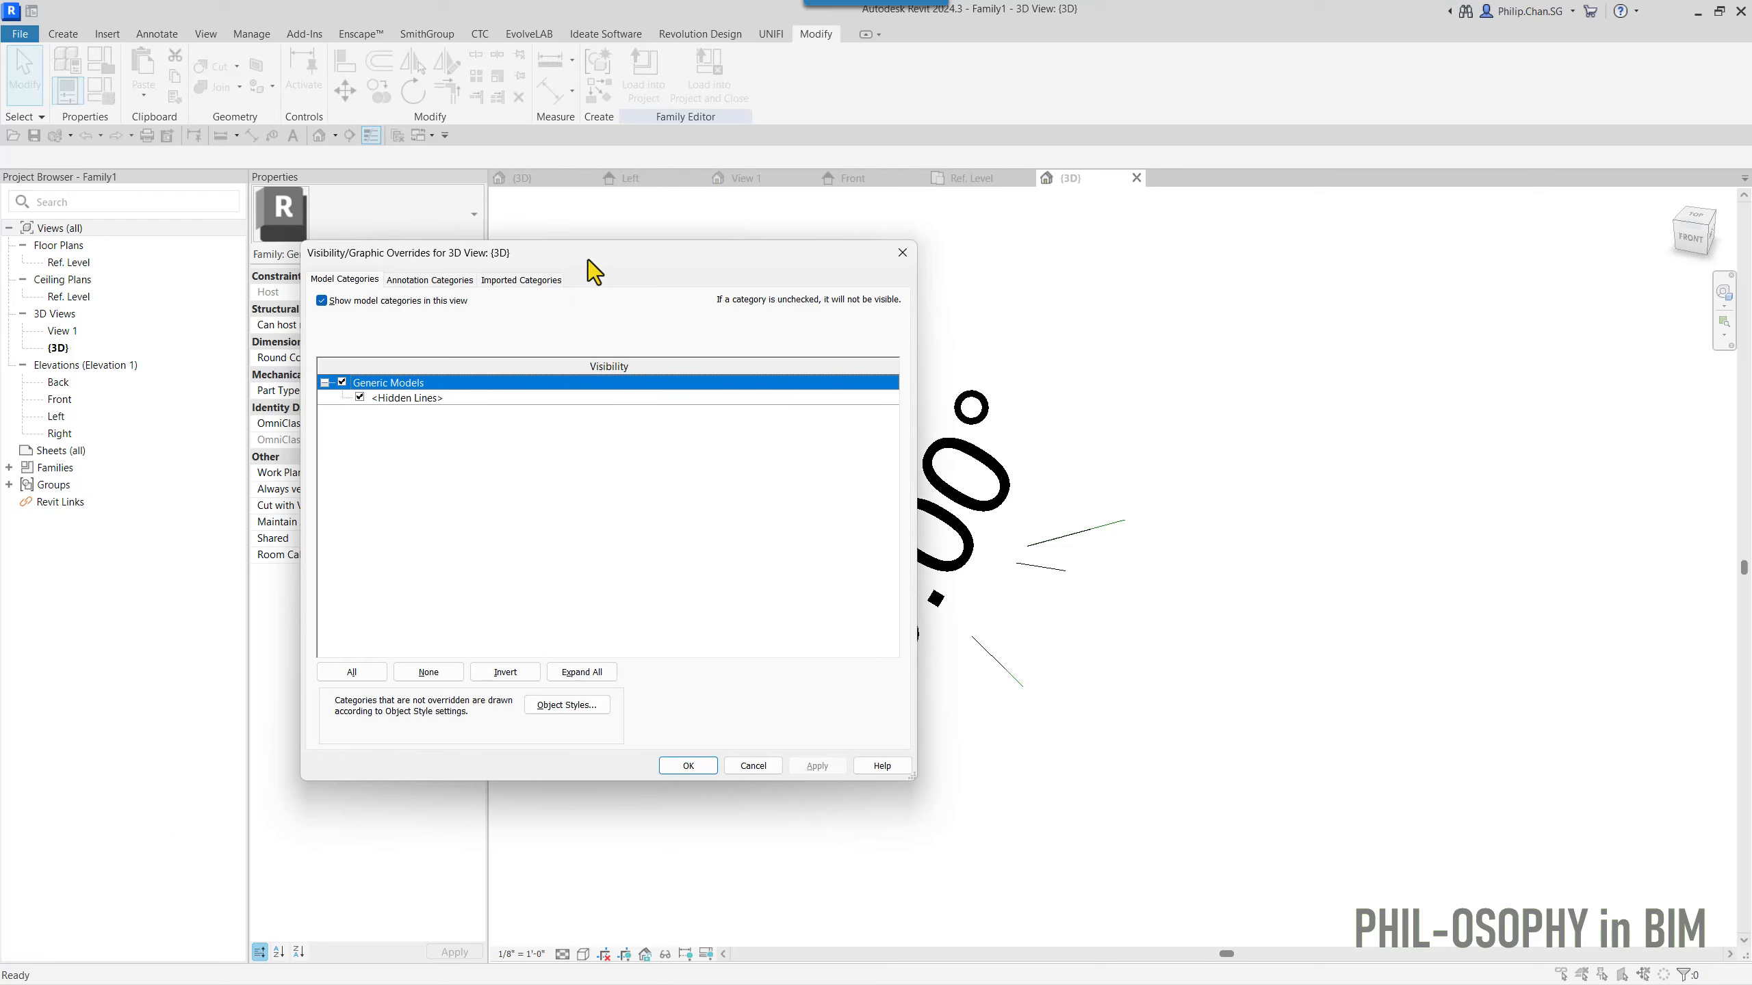
drag(589, 260, 461, 269)
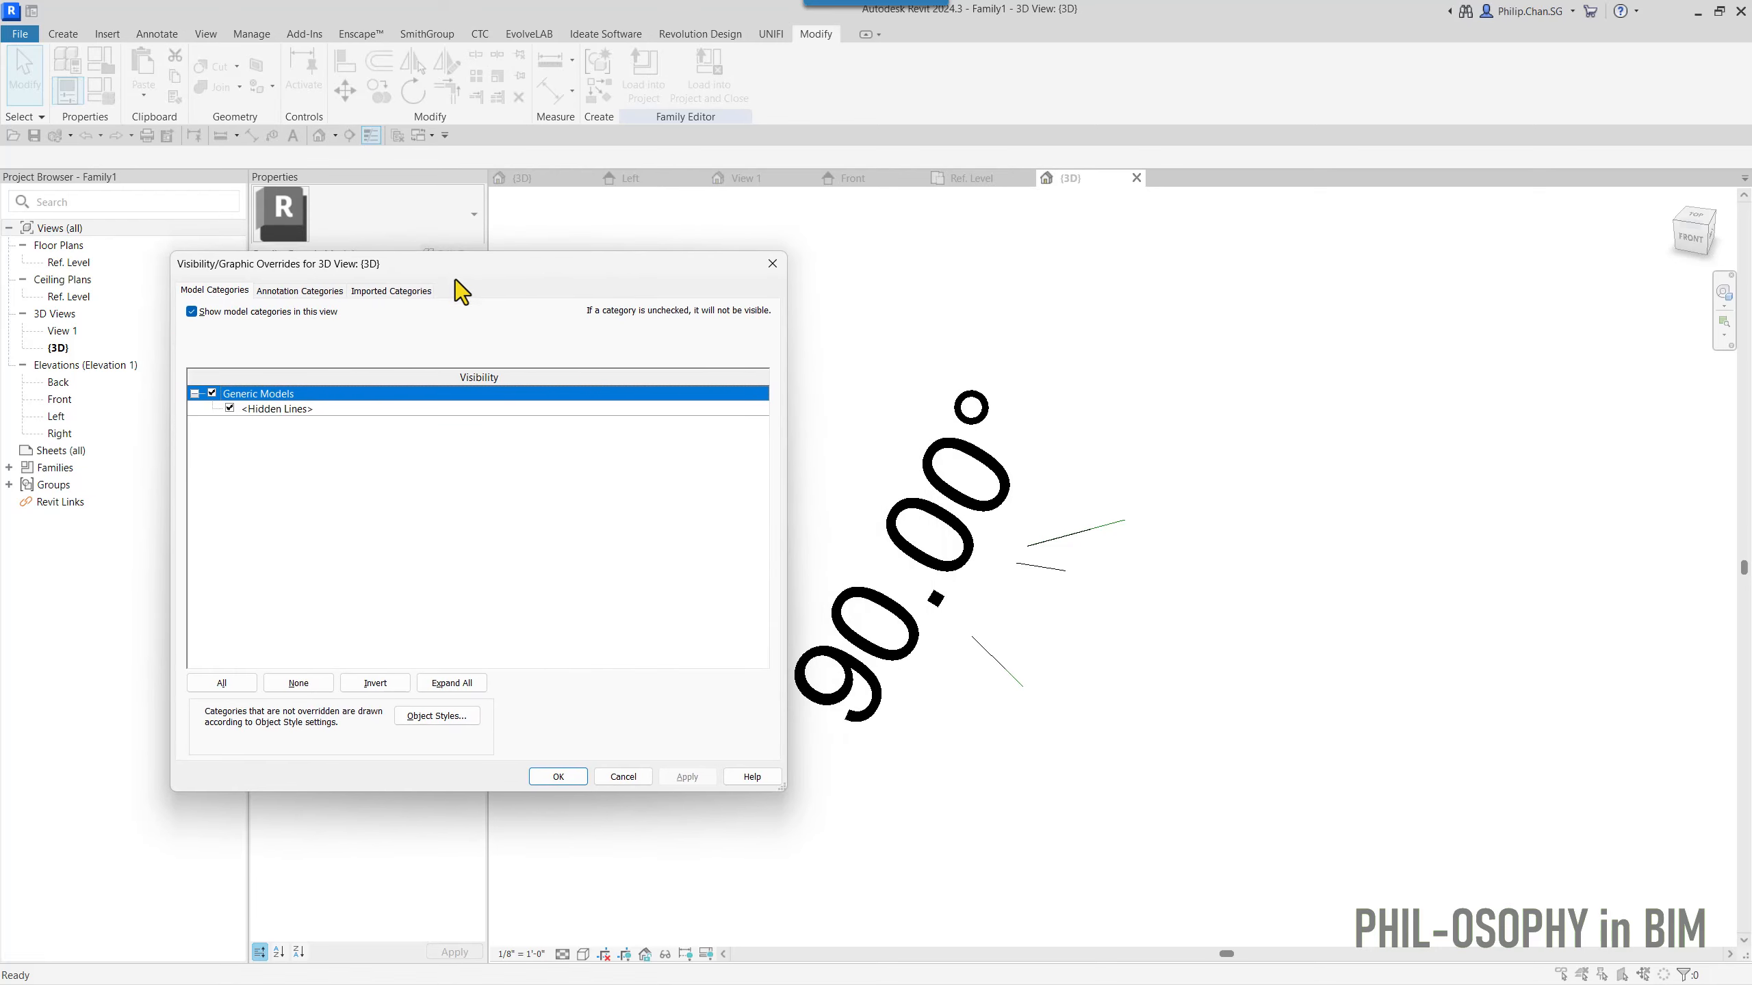
click(282, 292)
click(210, 394)
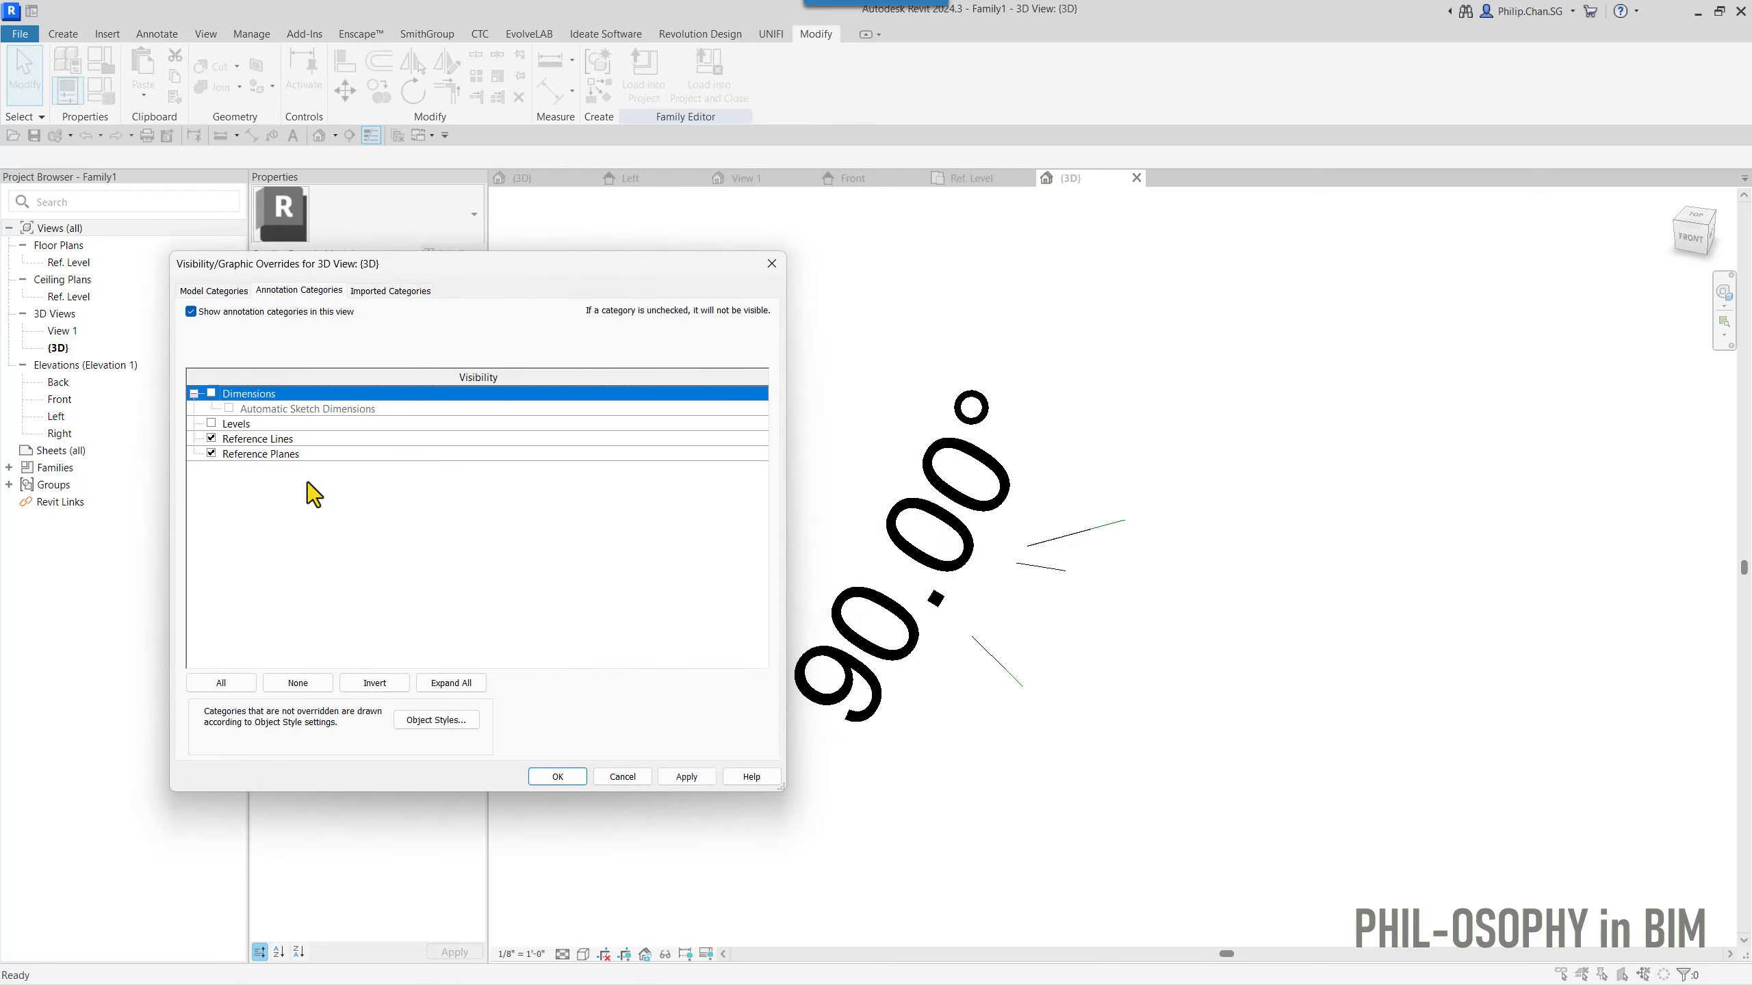
click(685, 776)
click(557, 776)
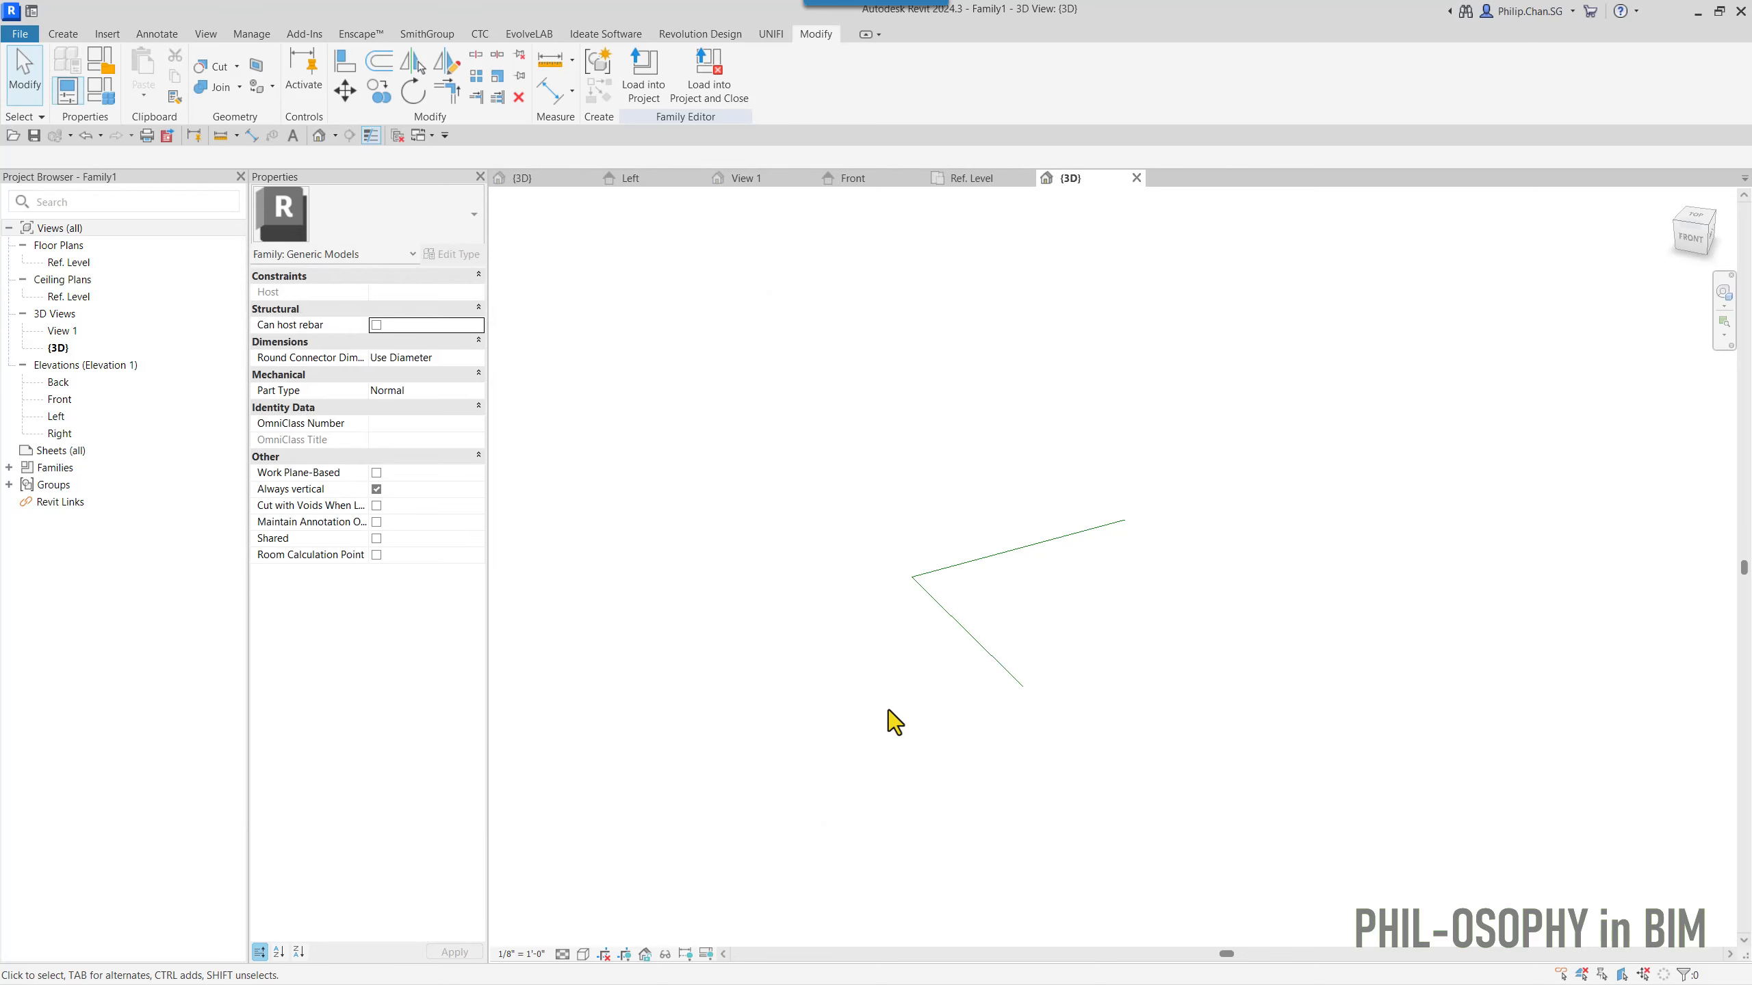
- Examine the two reference lines and their built-in planes in 3D from the top and from oblique angles
mouse_move(872, 716)
shift+middle_down()
mouse_move(1015, 819)
mouse_move(866, 746)
shift+middle_up()
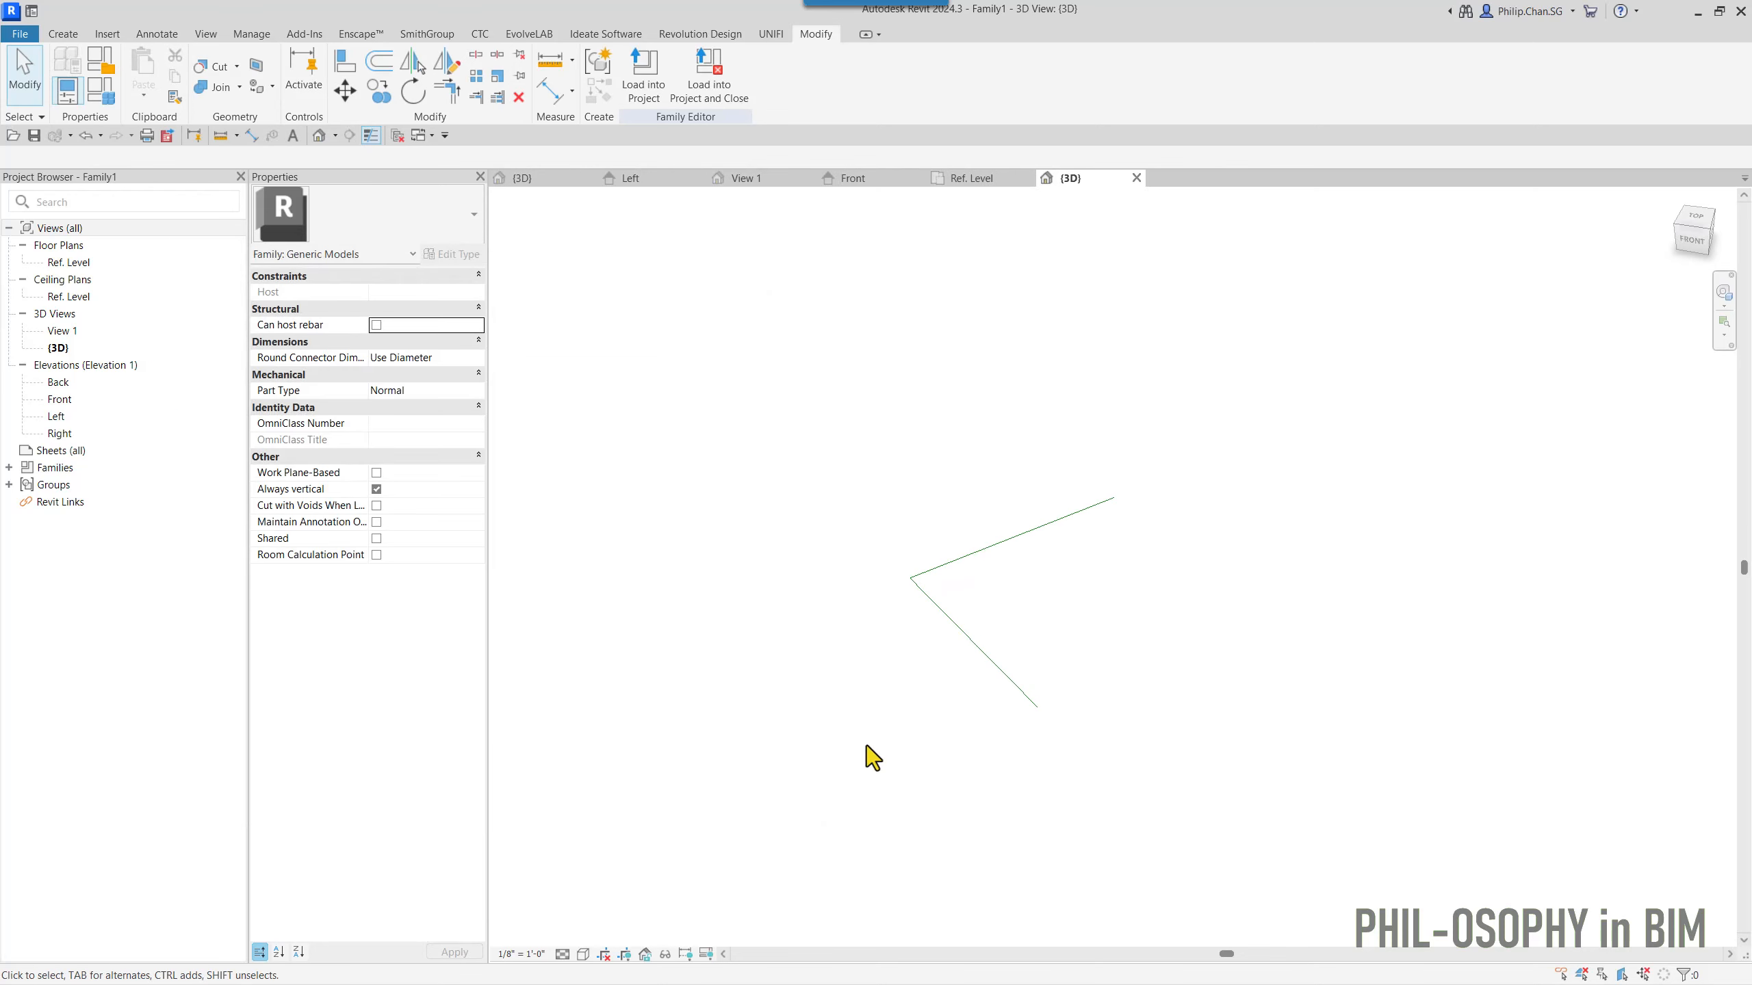
shift+middle_drag(943, 682, 996, 818)
shift+middle_drag(993, 711, 953, 821)
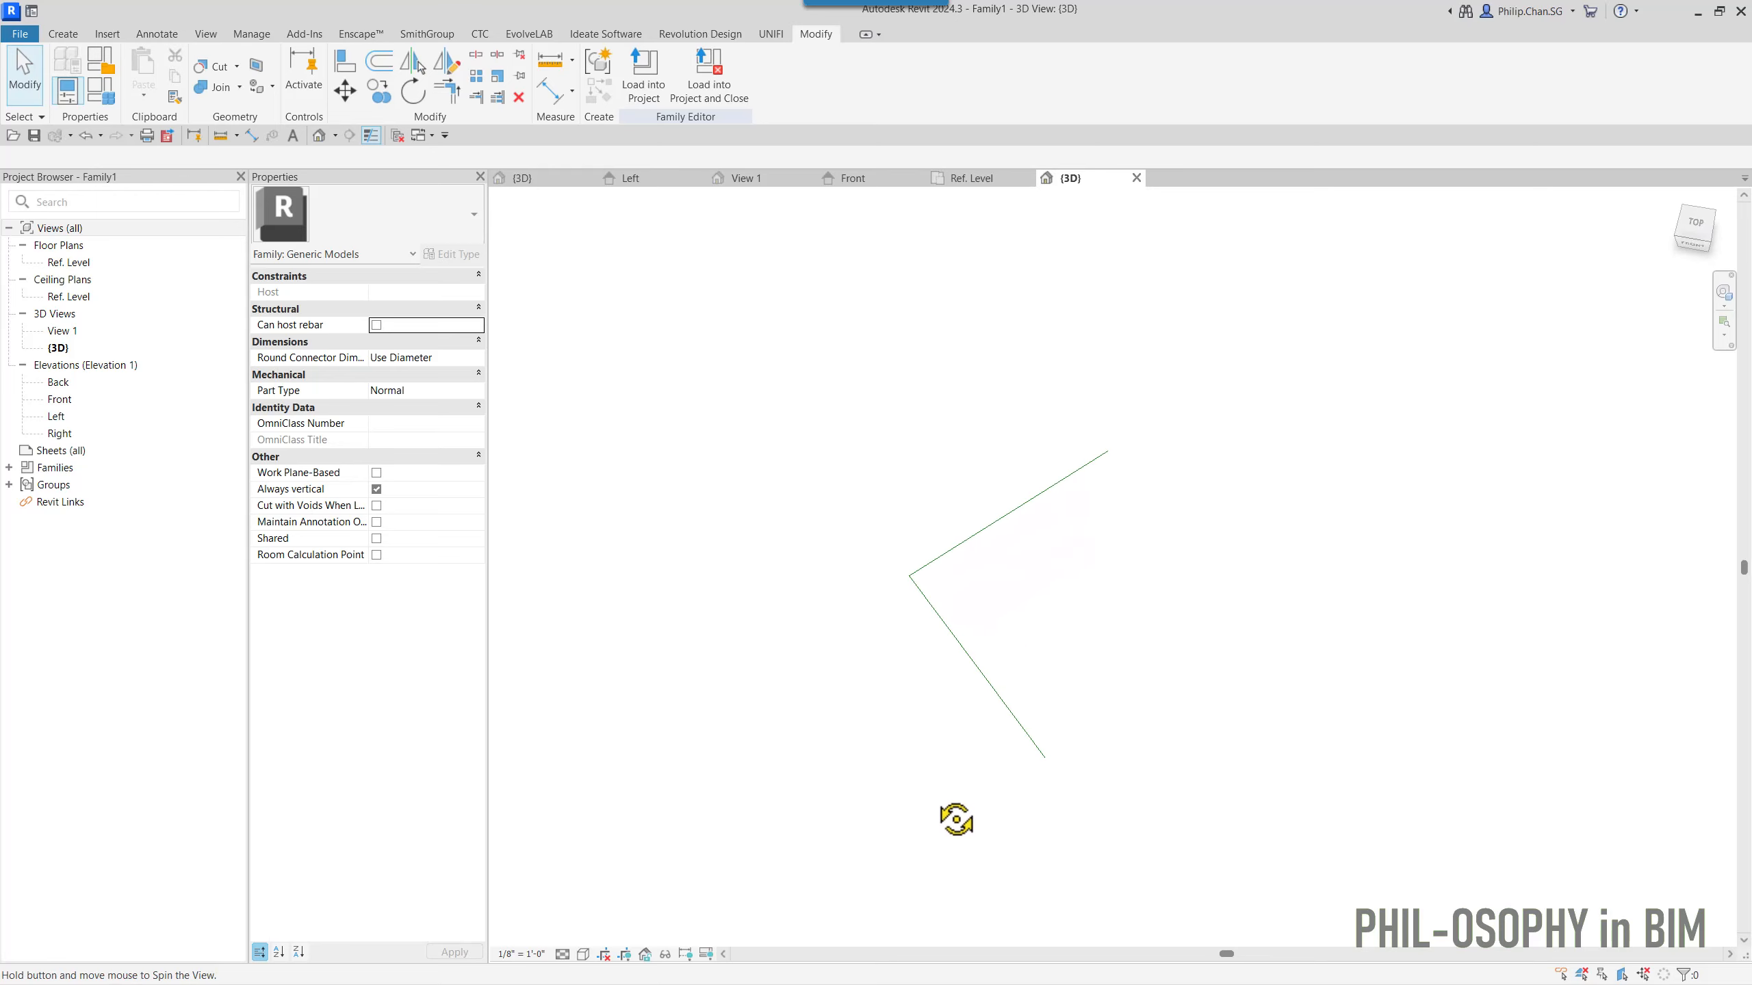
click(1698, 227)
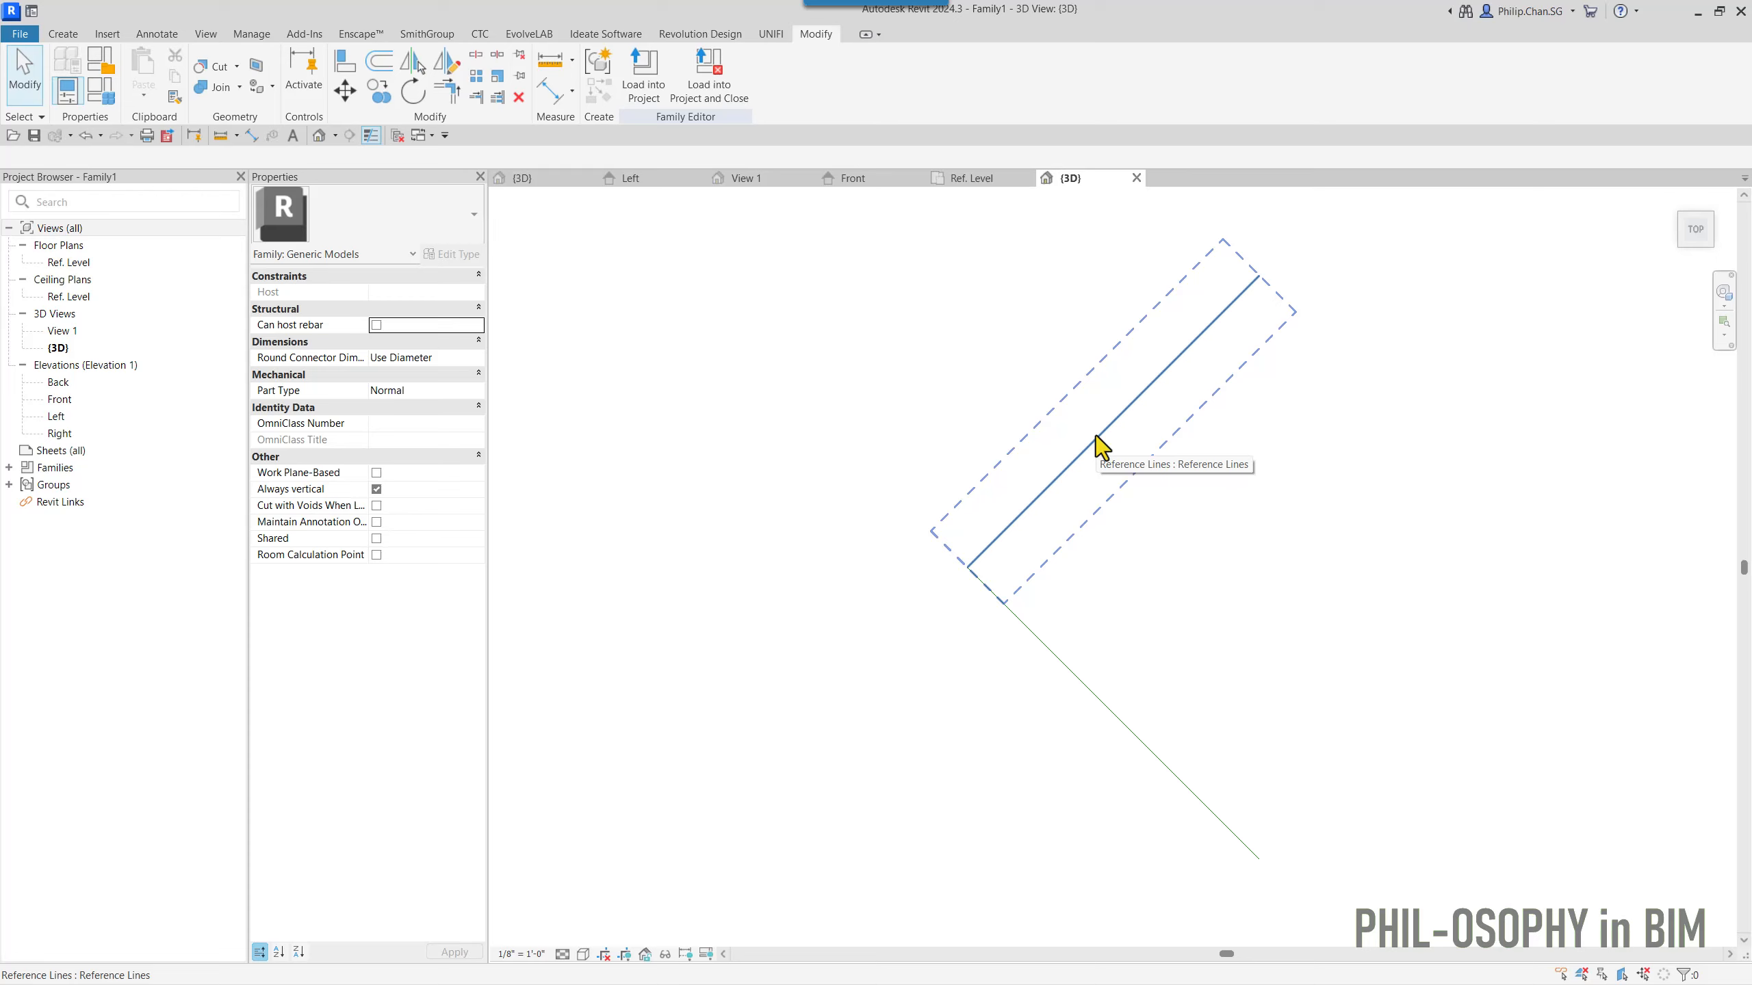
shift+middle_drag(1099, 438, 1004, 367)
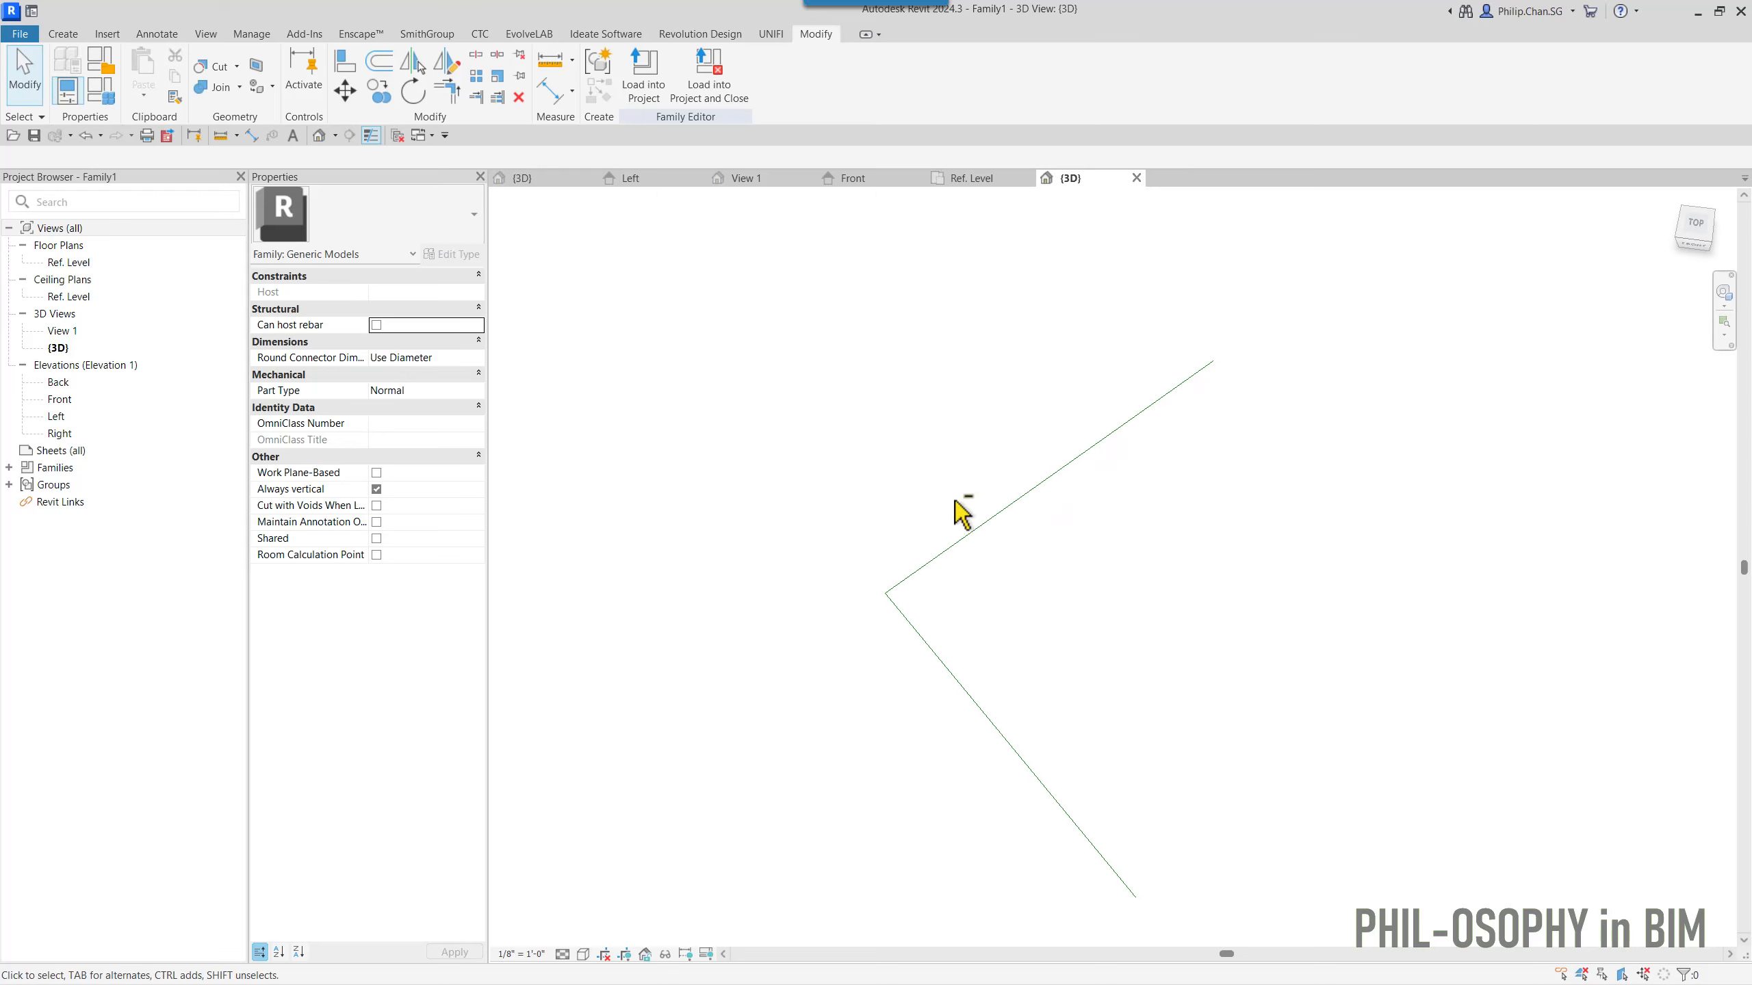
shift+middle_drag(958, 509, 954, 402)
middle_drag(993, 600, 927, 583)
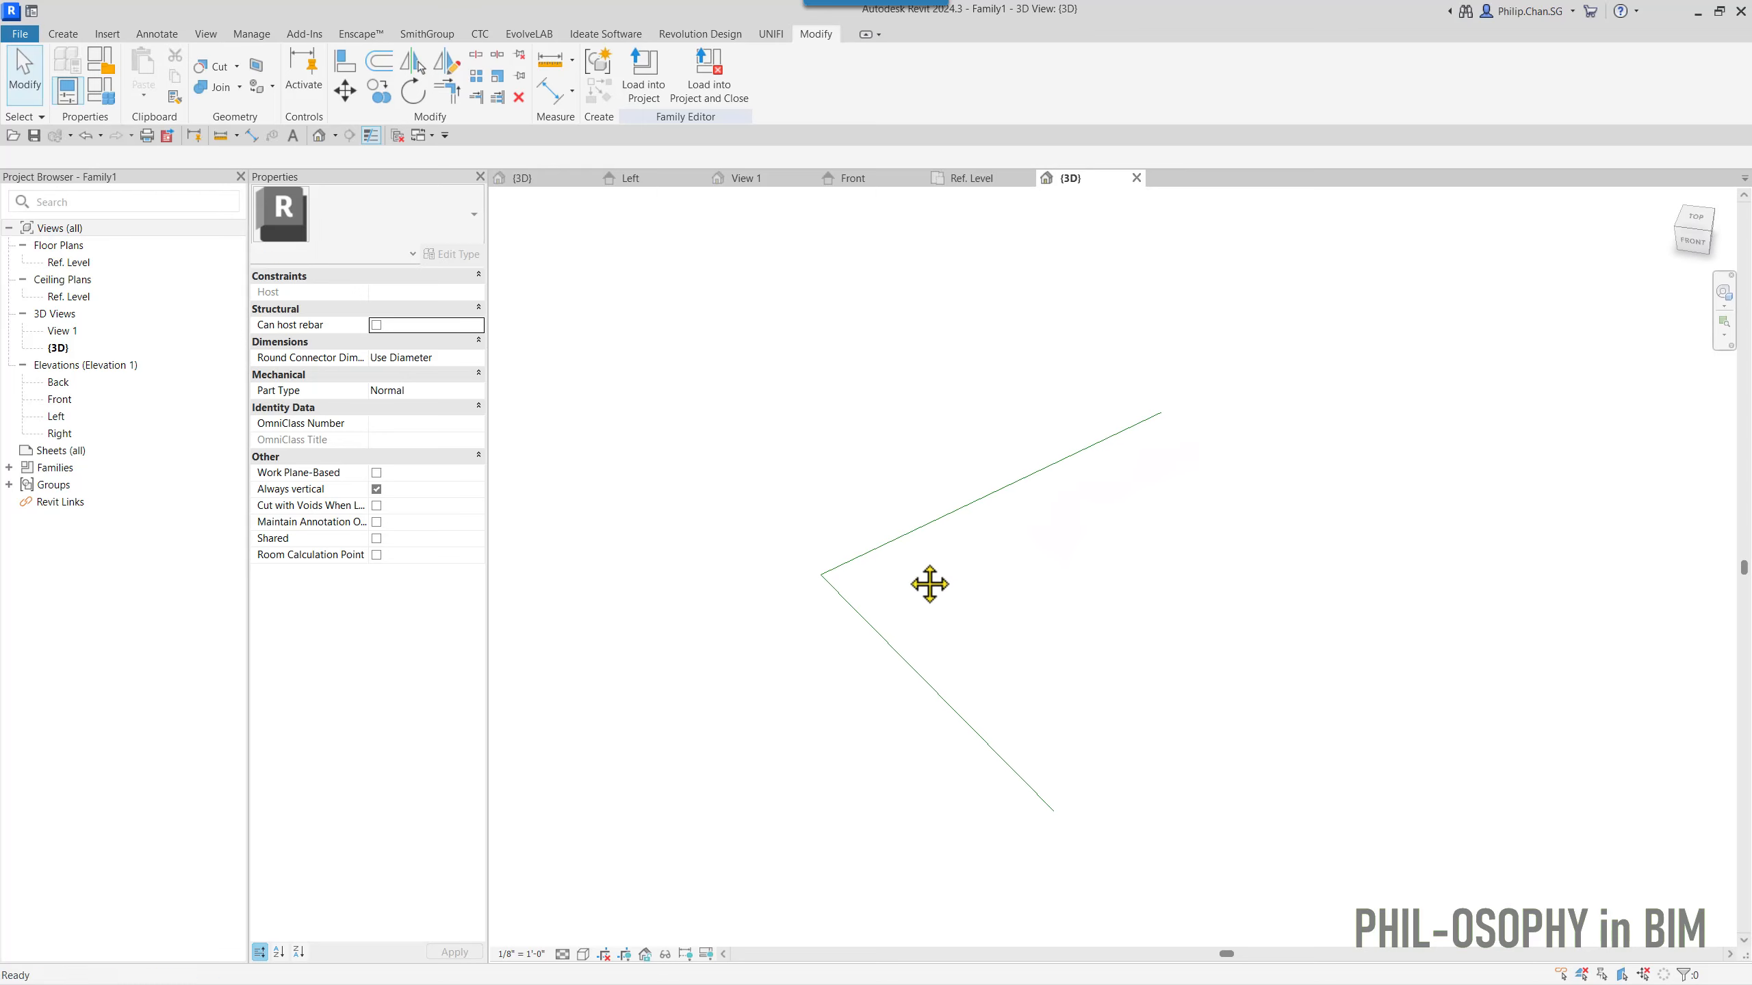
- Set the work plane with Pick a plane, choosing the horizontal plane of the reference line driven by the Angle parameter
click(61, 34)
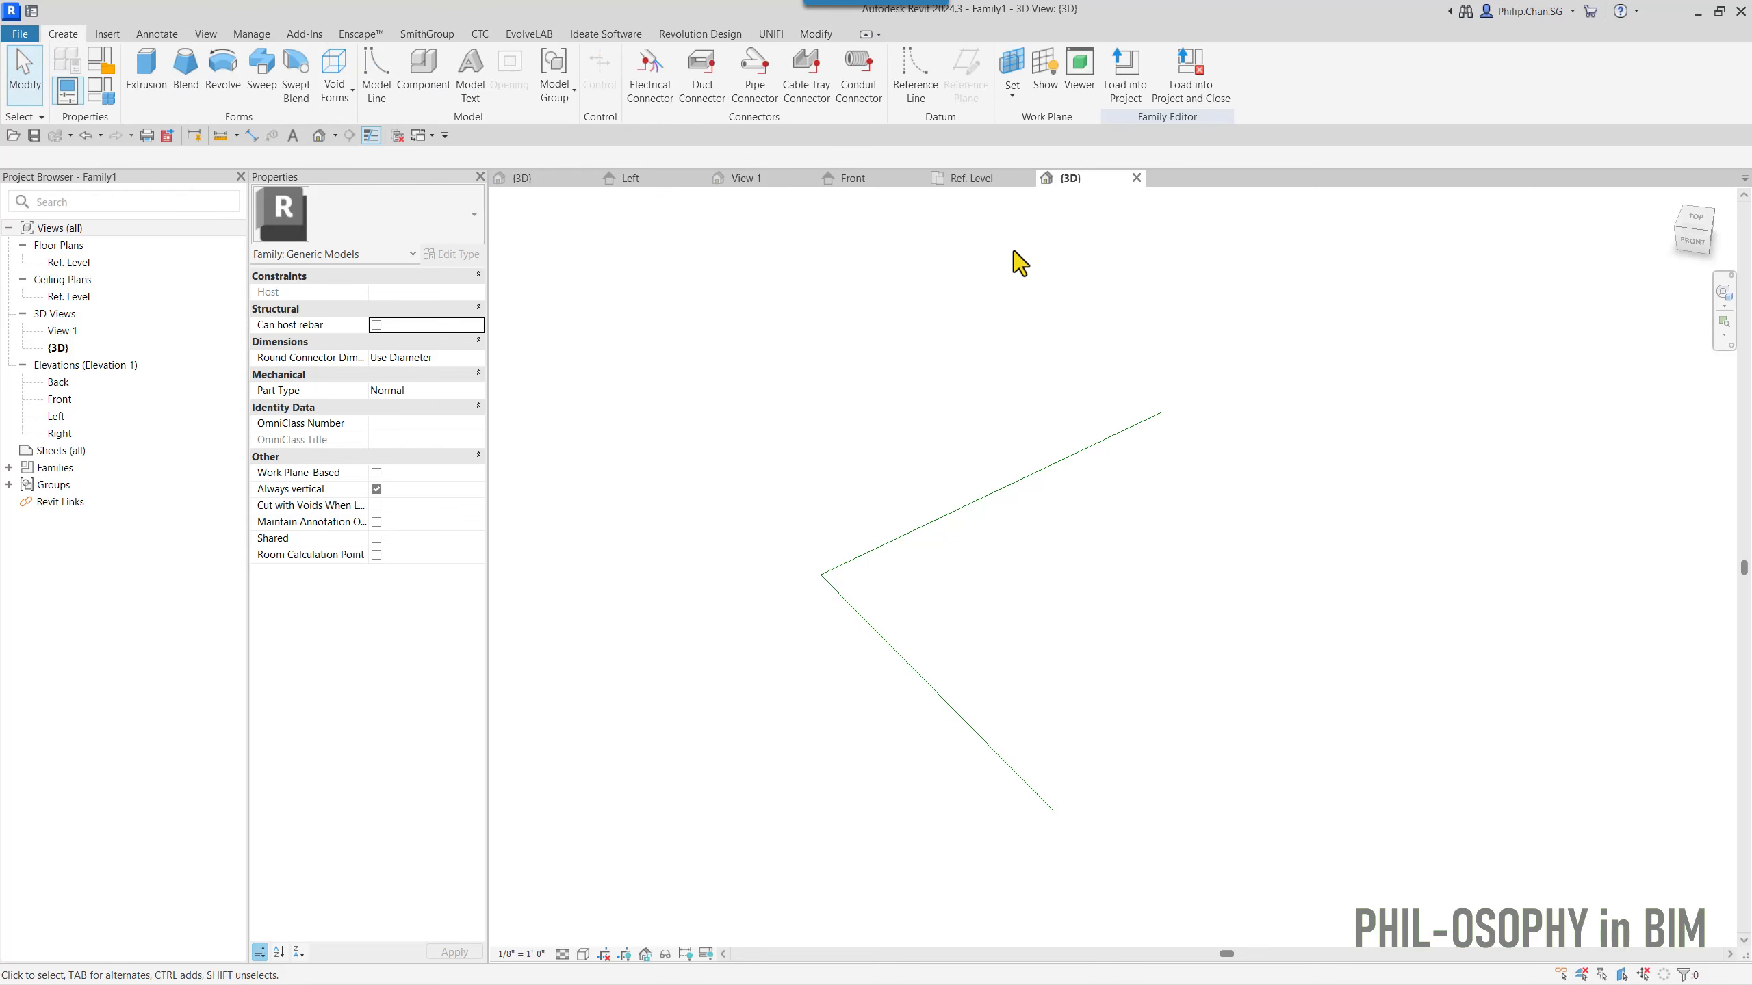
click(1013, 96)
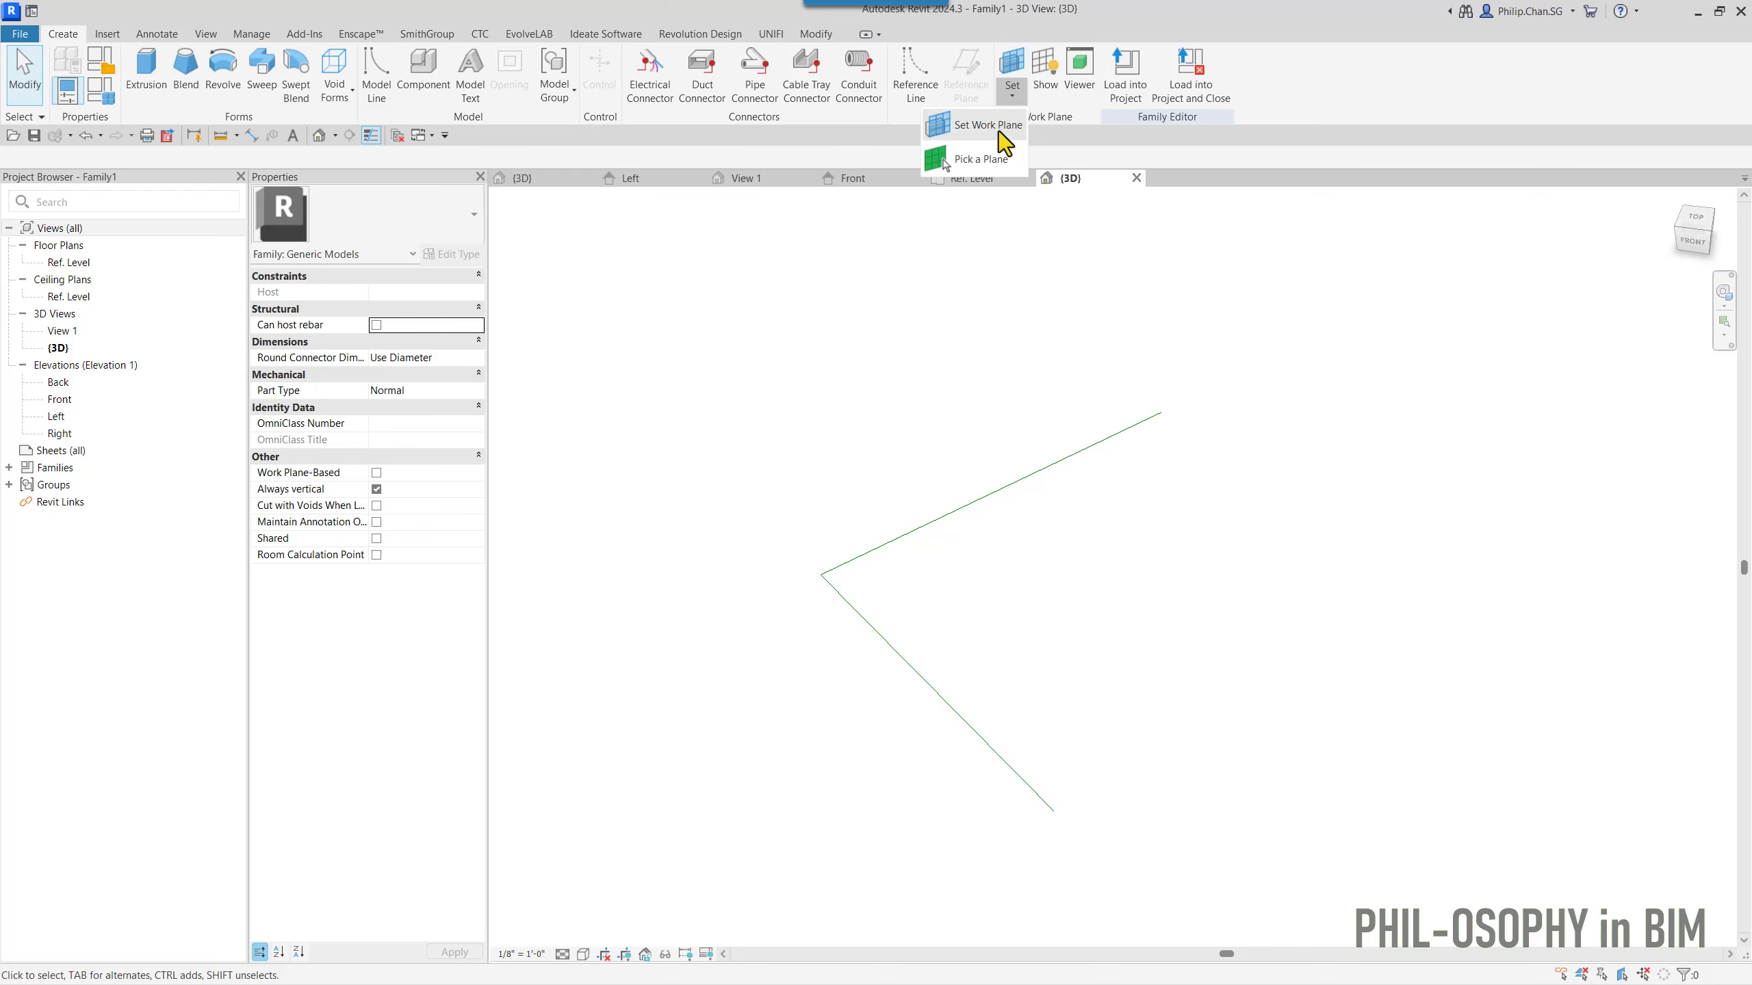
click(999, 128)
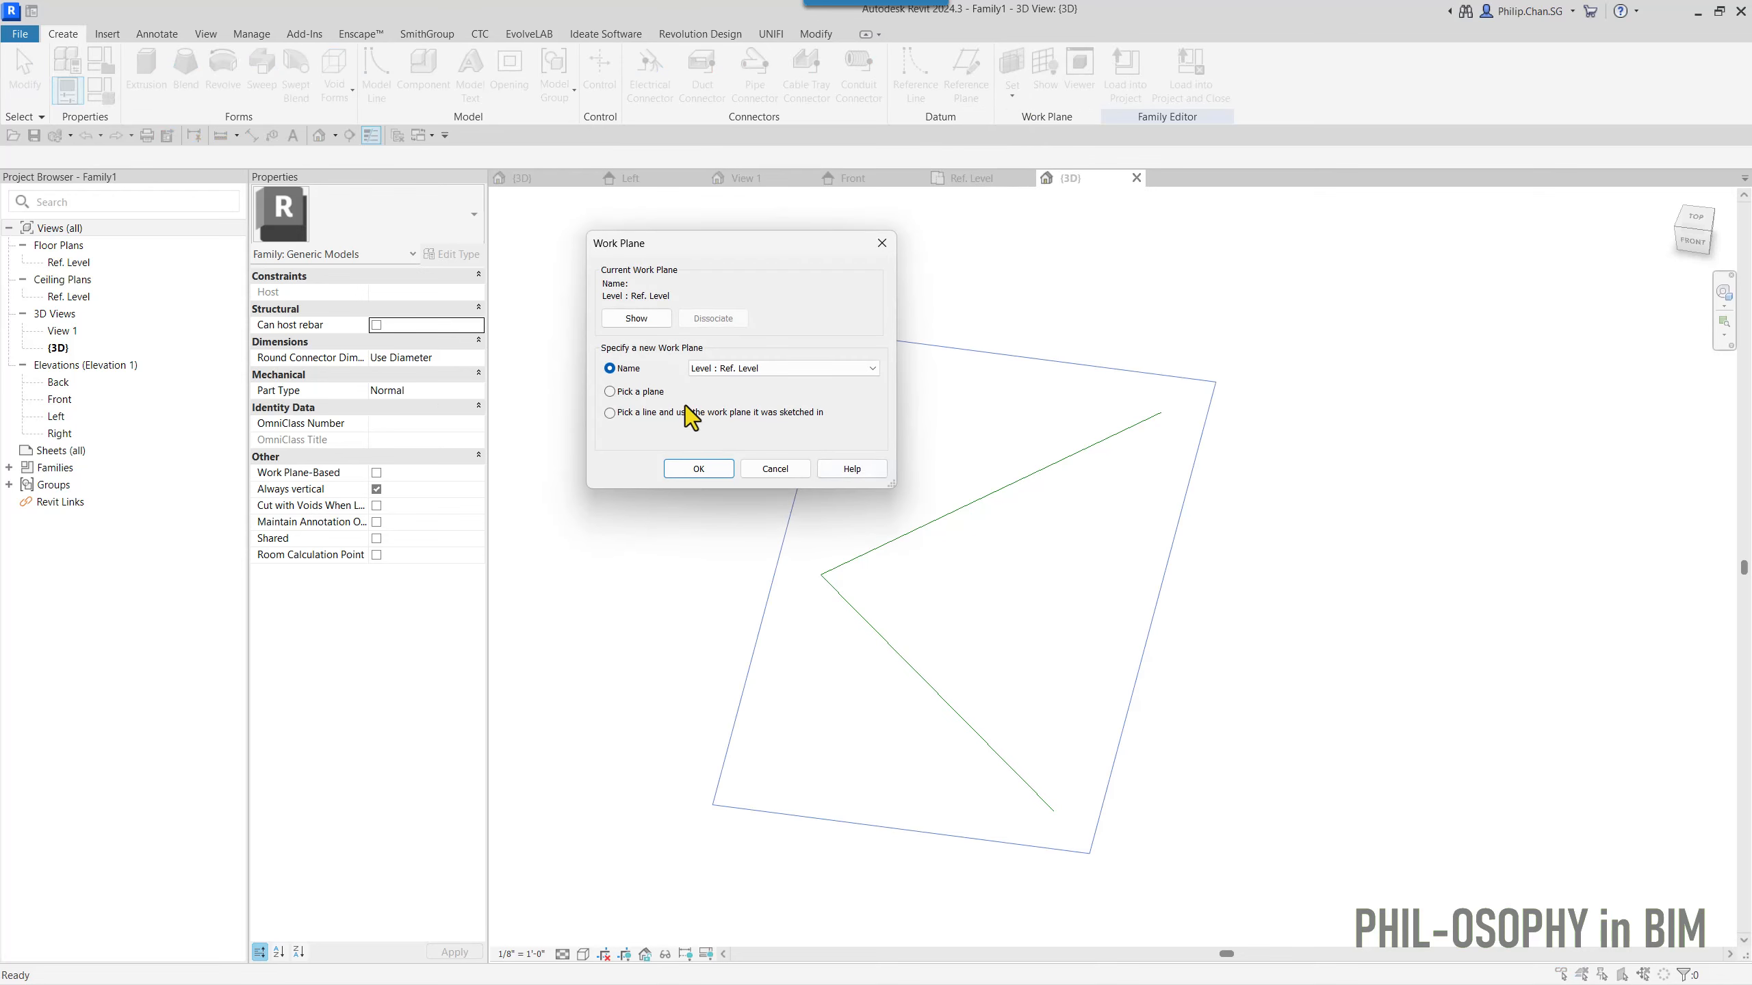
drag(736, 246, 641, 240)
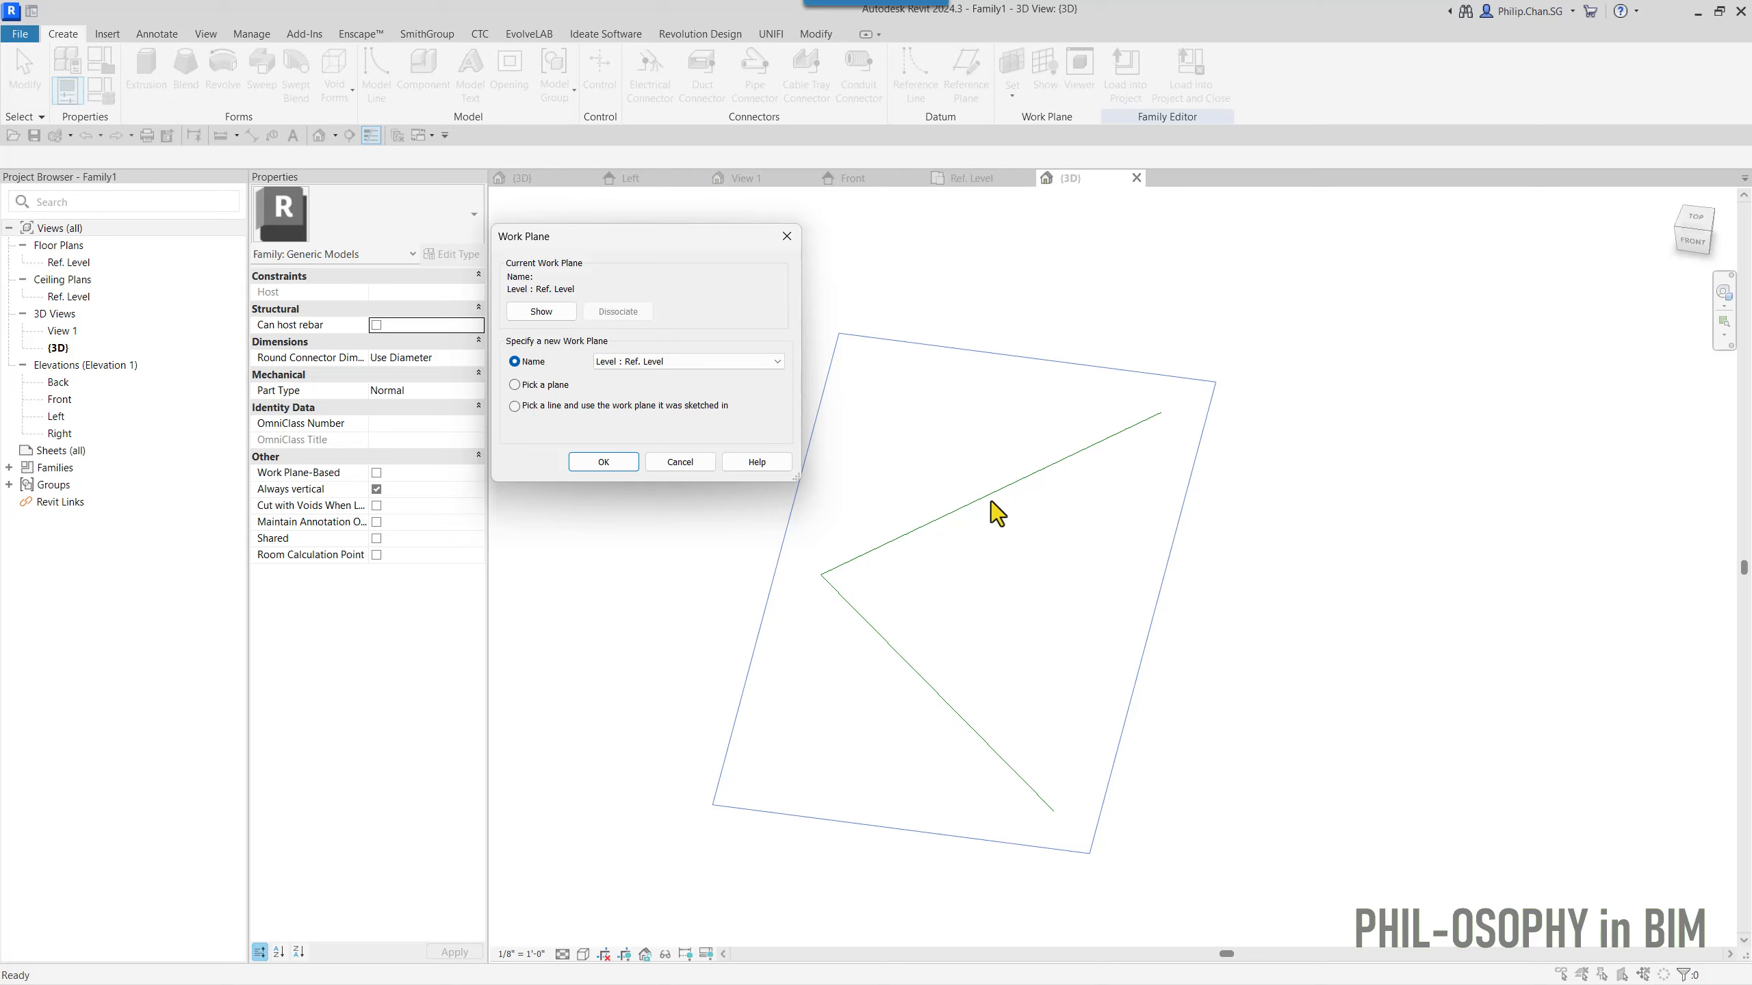
click(542, 389)
click(590, 462)
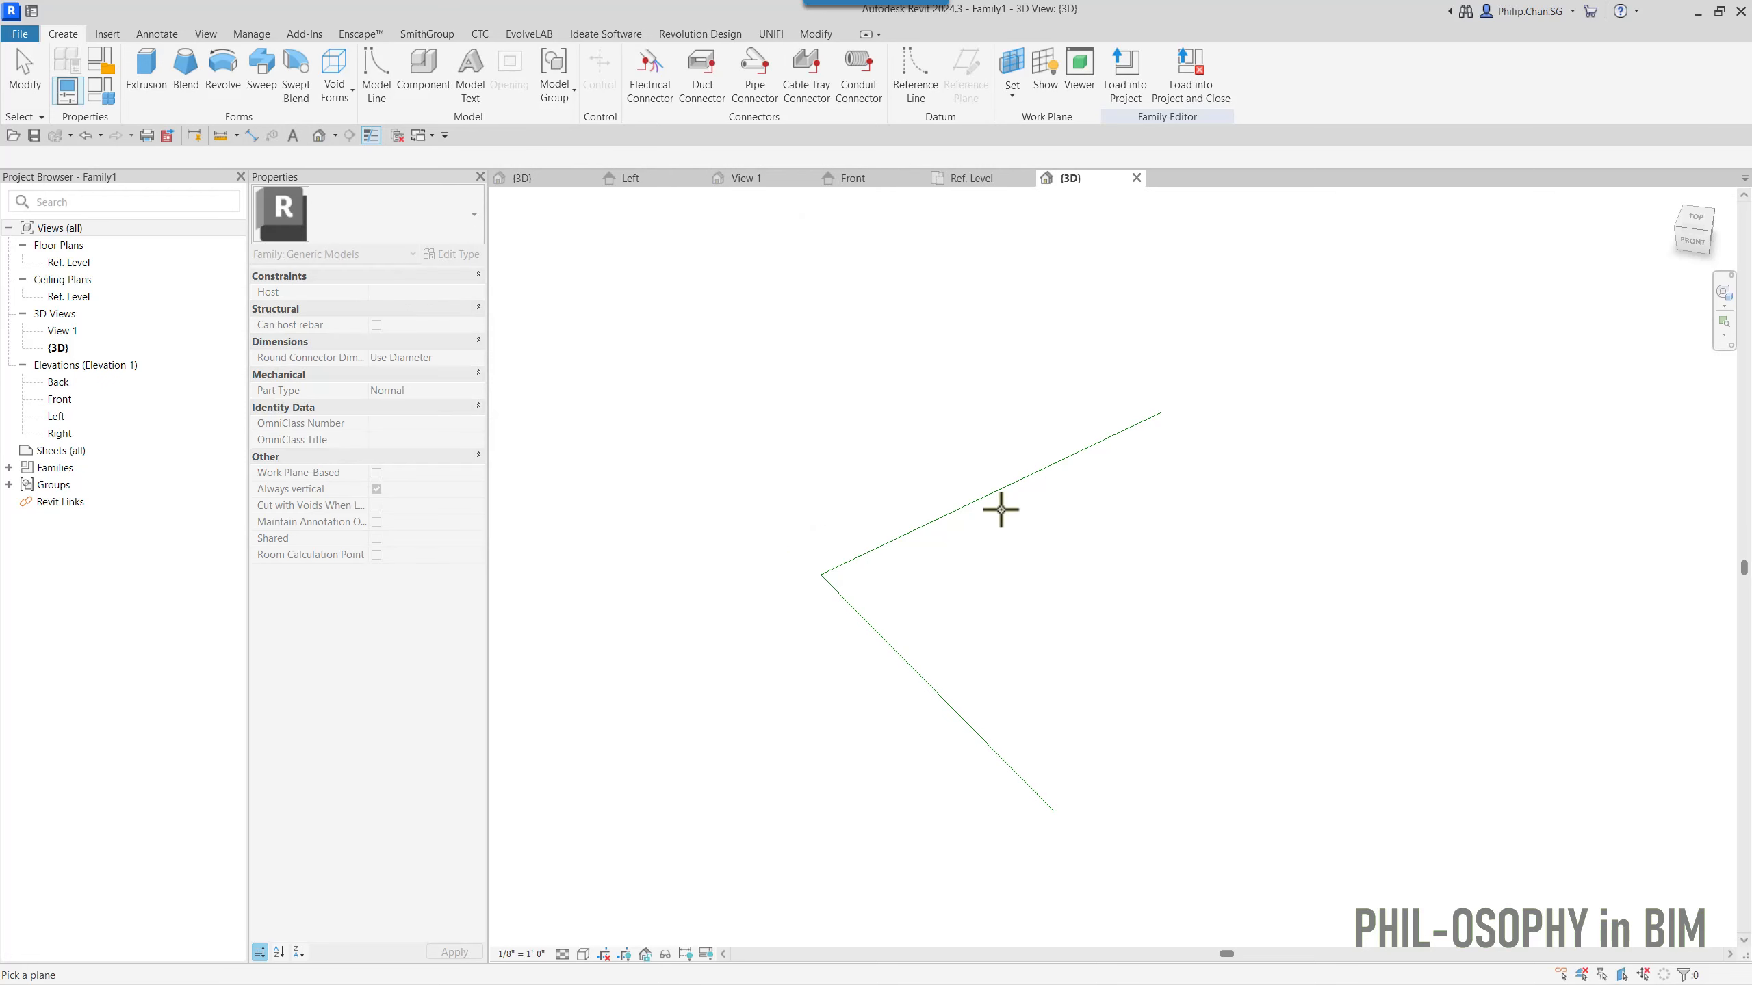
middle_drag(1015, 542, 945, 524)
shift+middle_drag(945, 523, 895, 471)
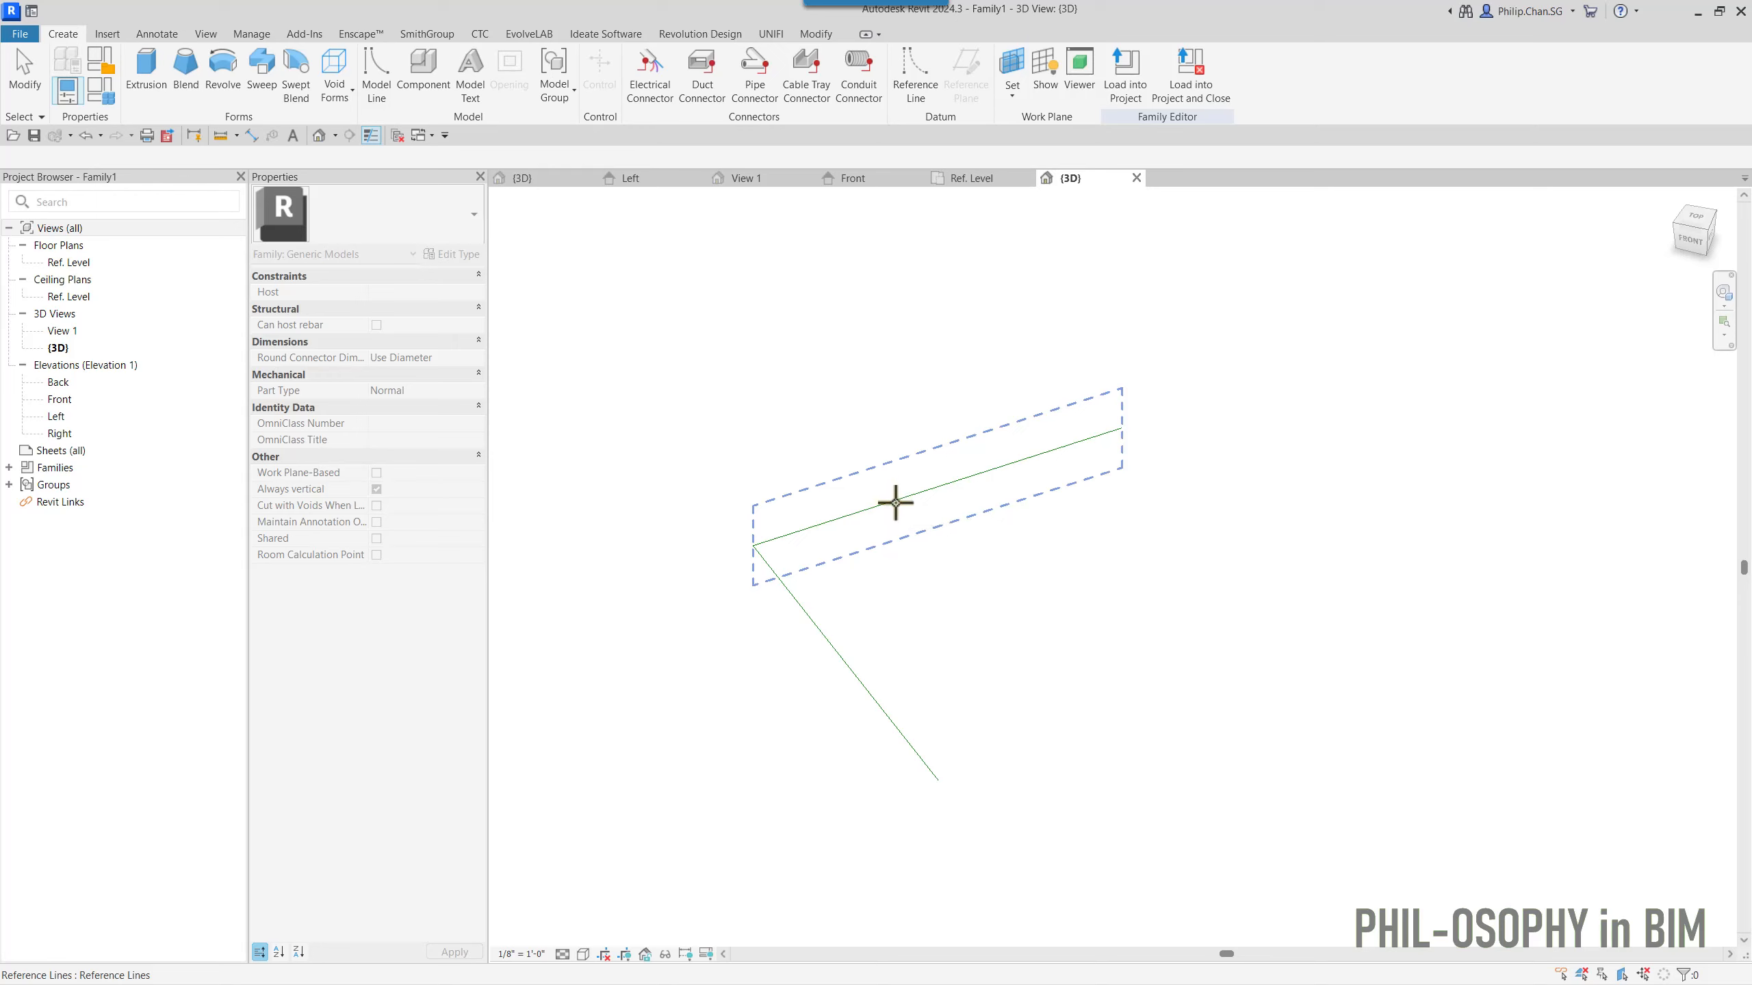
key(Tab)
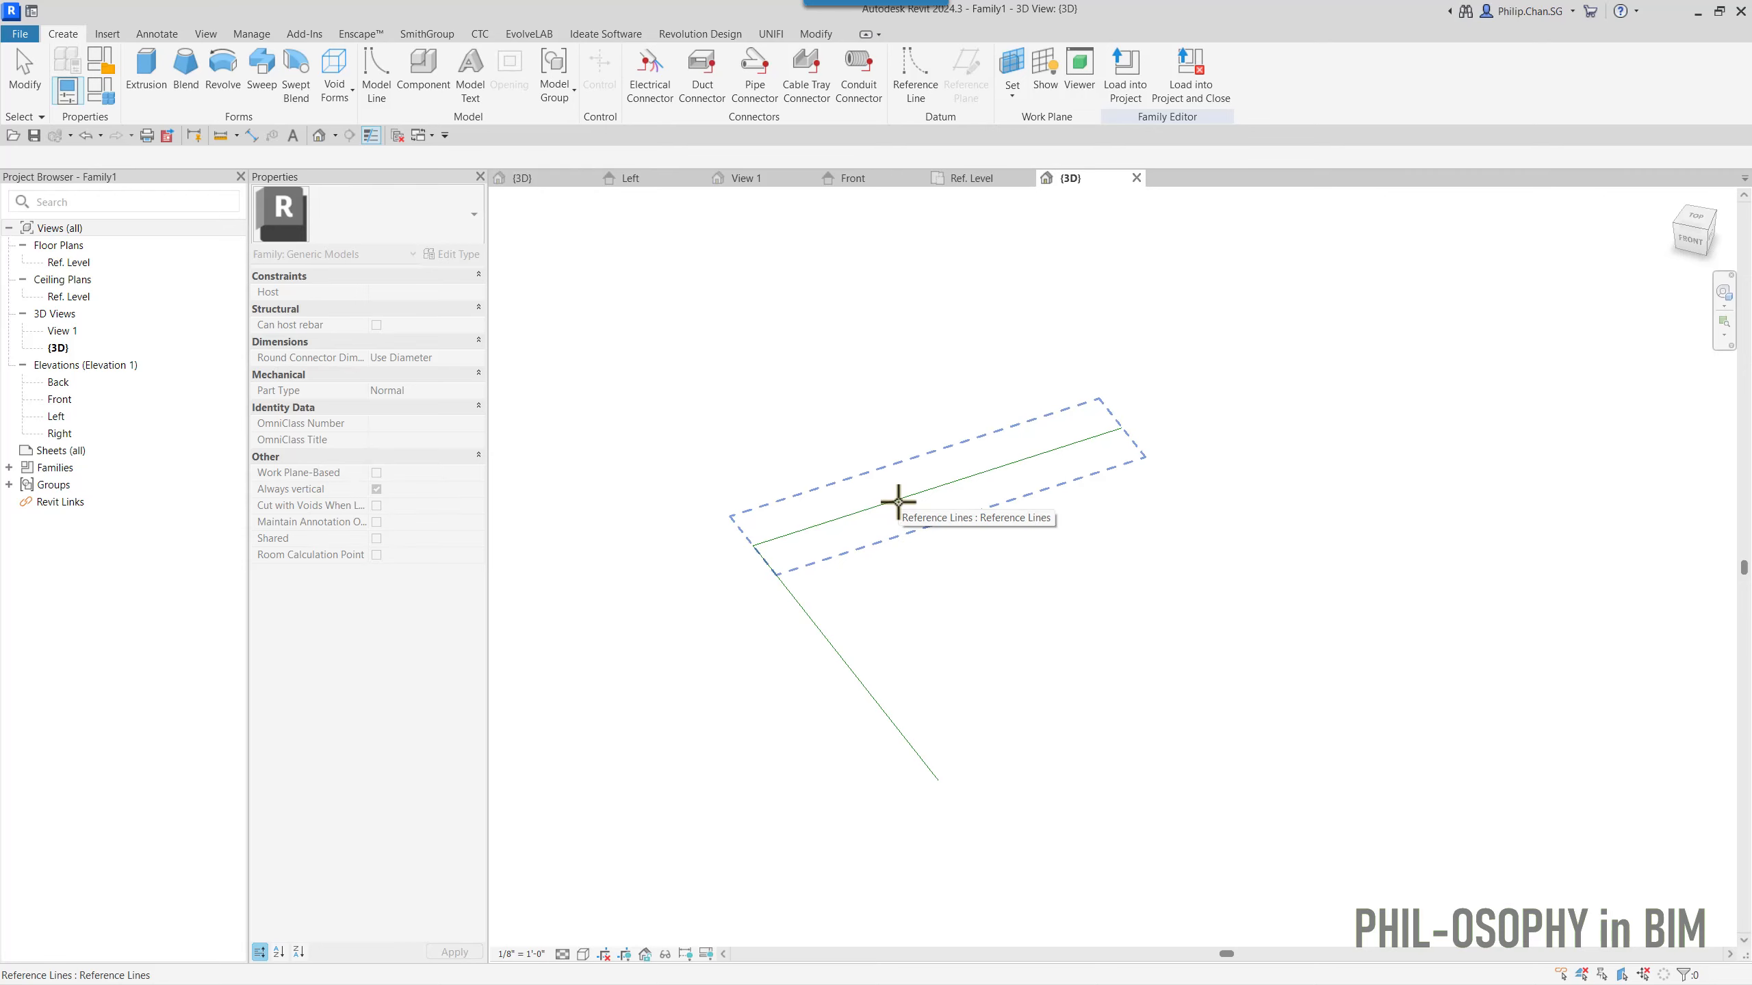
click(898, 501)
- Show the active work plane around the reference line in the 3D view
scroll(969, 549, down, 2)
middle_drag(974, 552, 958, 622)
shift+middle_drag(958, 622, 955, 594)
shift+middle_drag(1062, 359, 1075, 344)
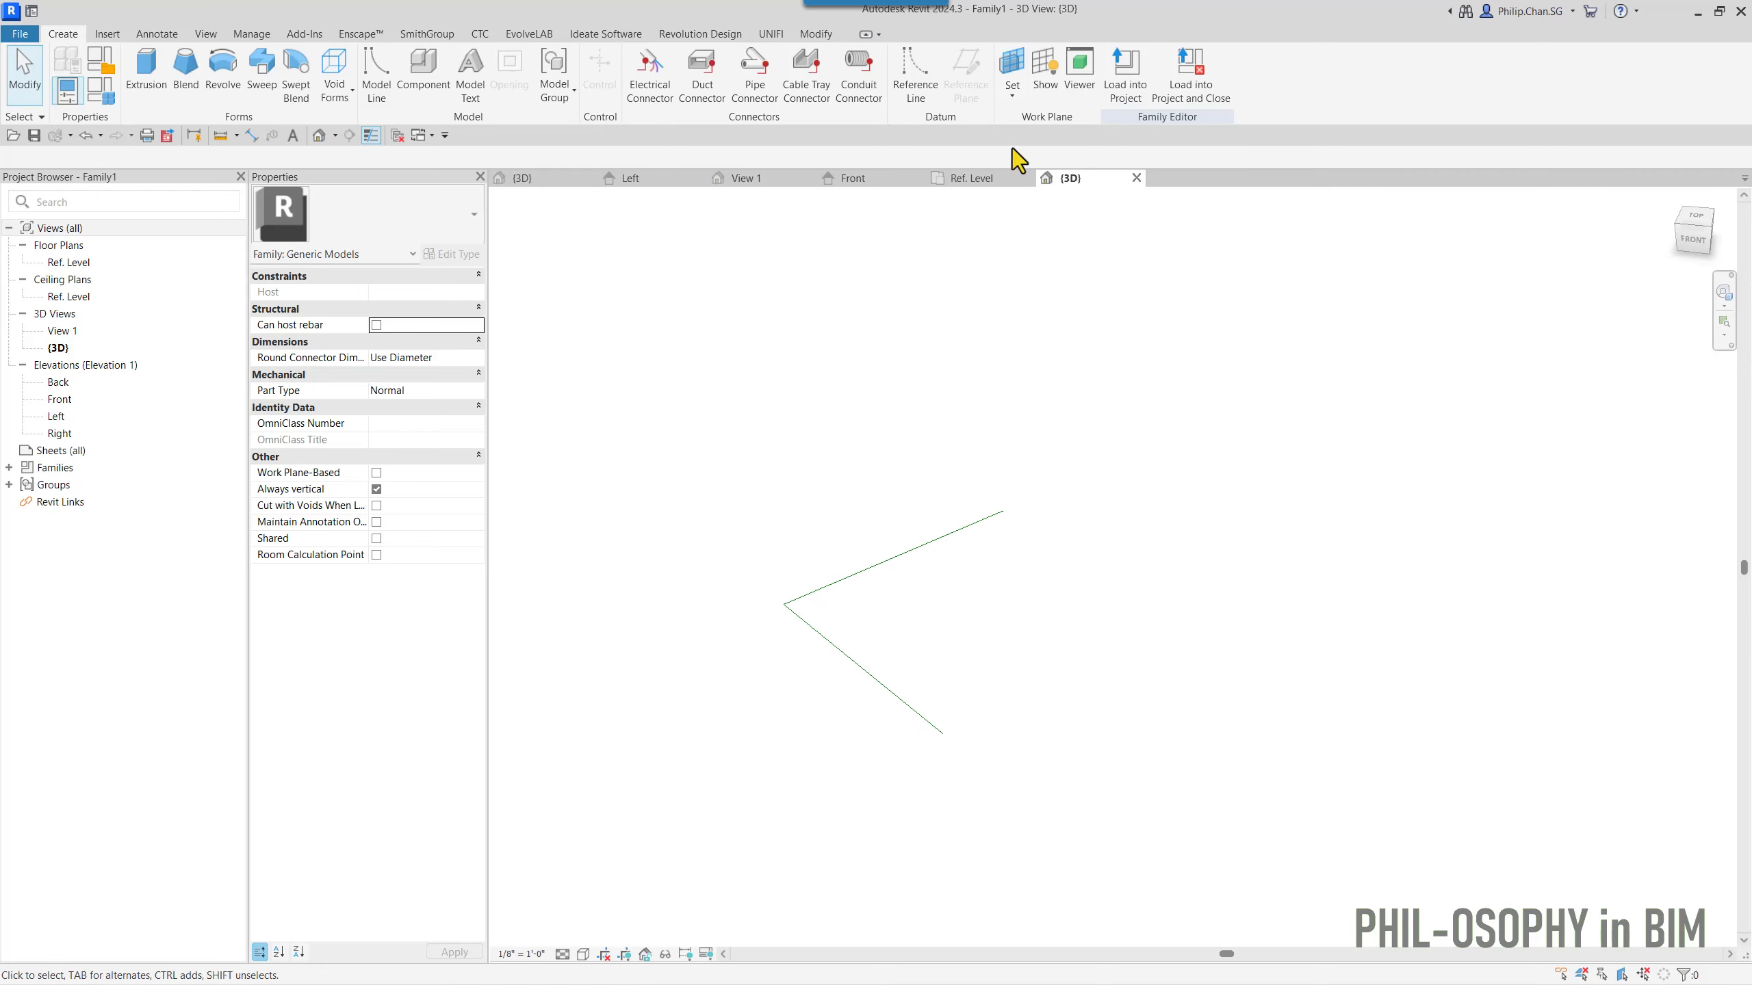
click(1045, 69)
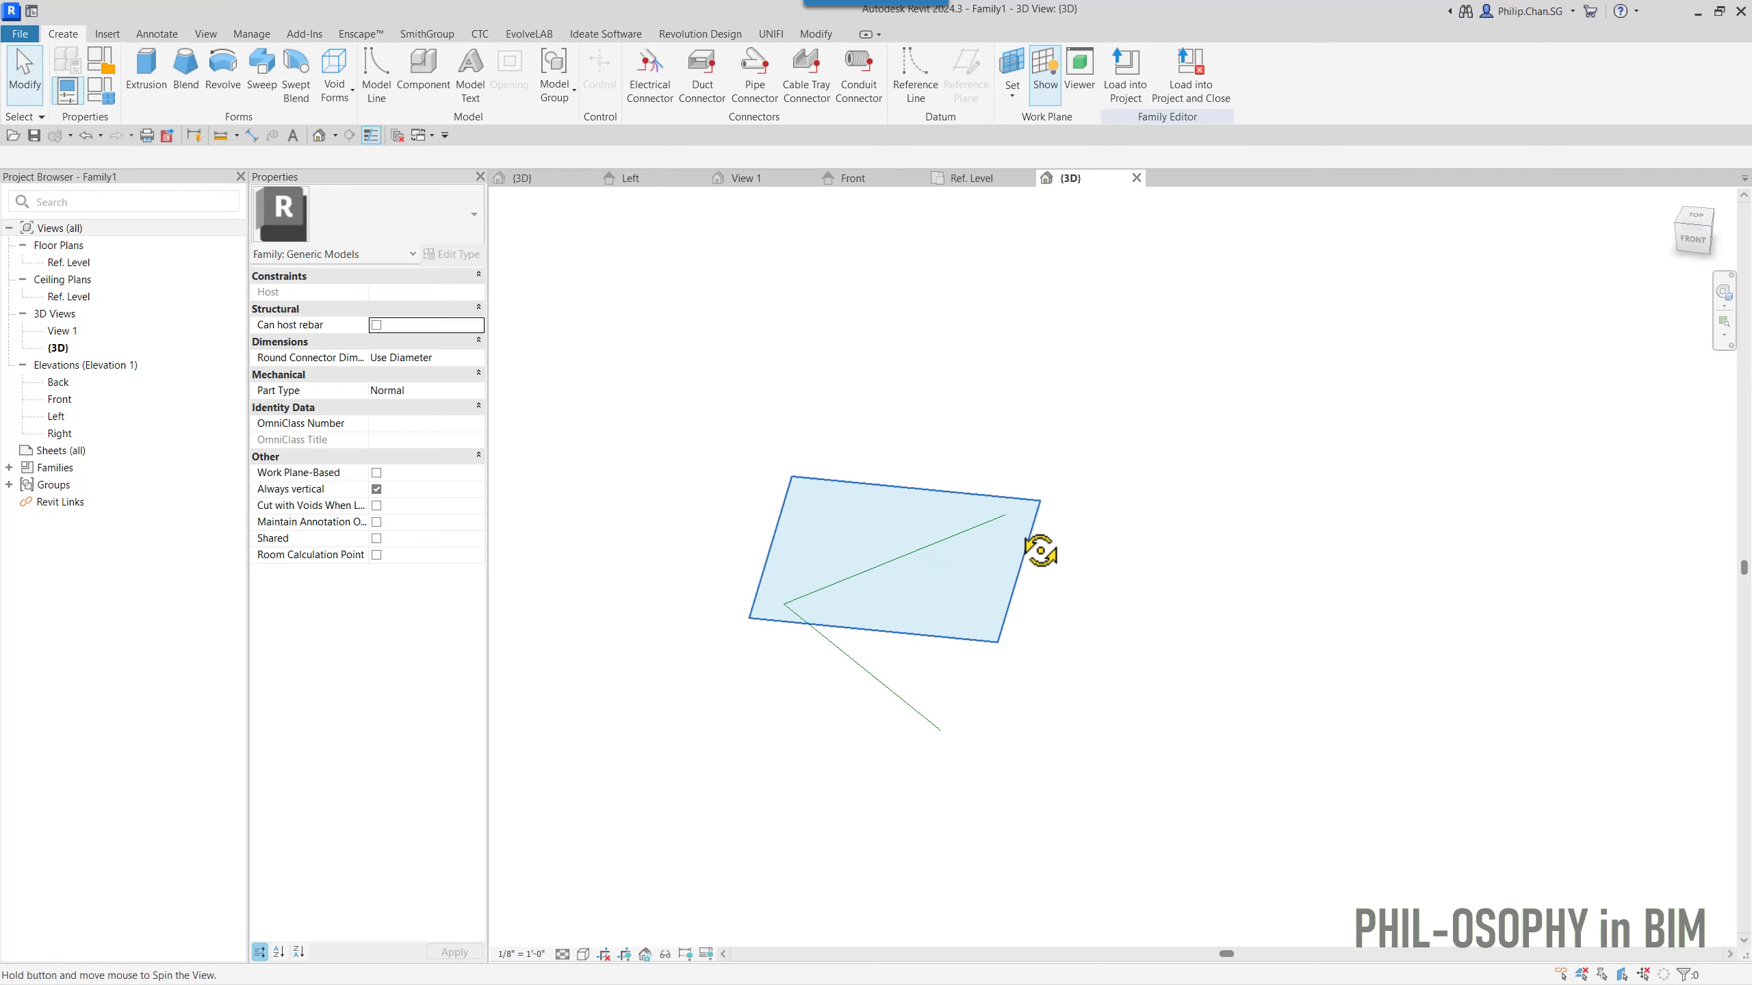
shift+middle_drag(1041, 552, 1011, 610)
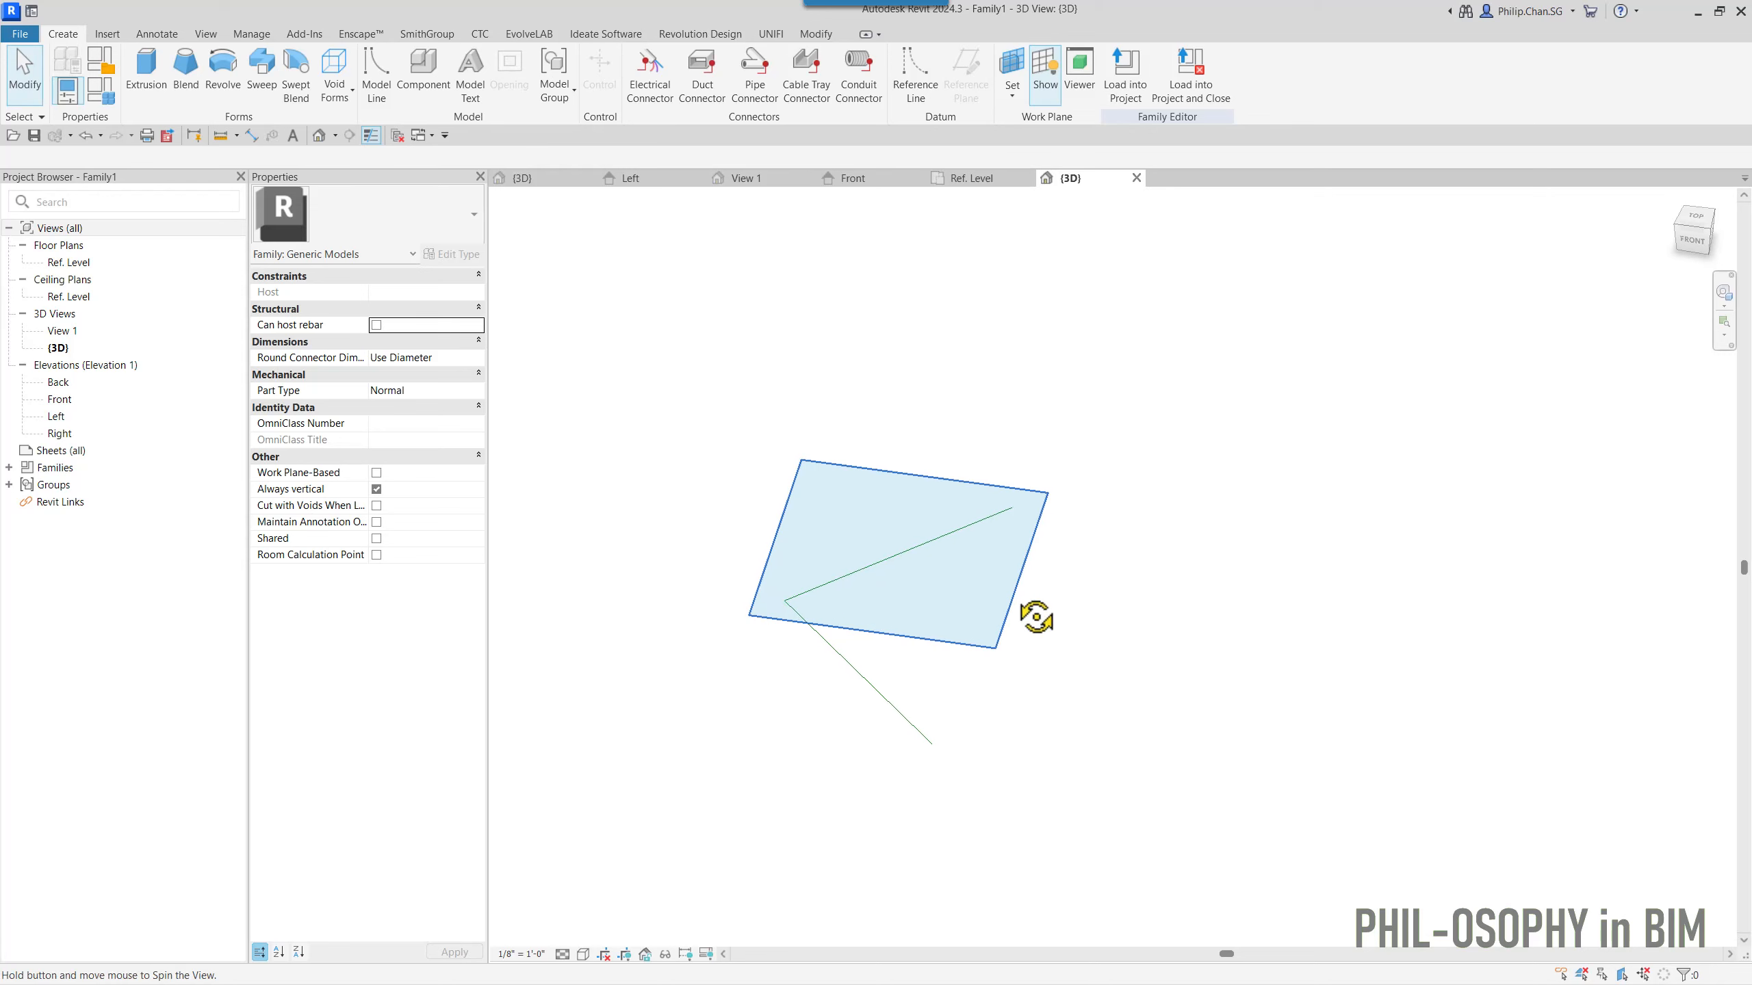
- Rotate the work plane grid by 45° about its centre so its edges run parallel to the reference line
click(951, 531)
click(1036, 605)
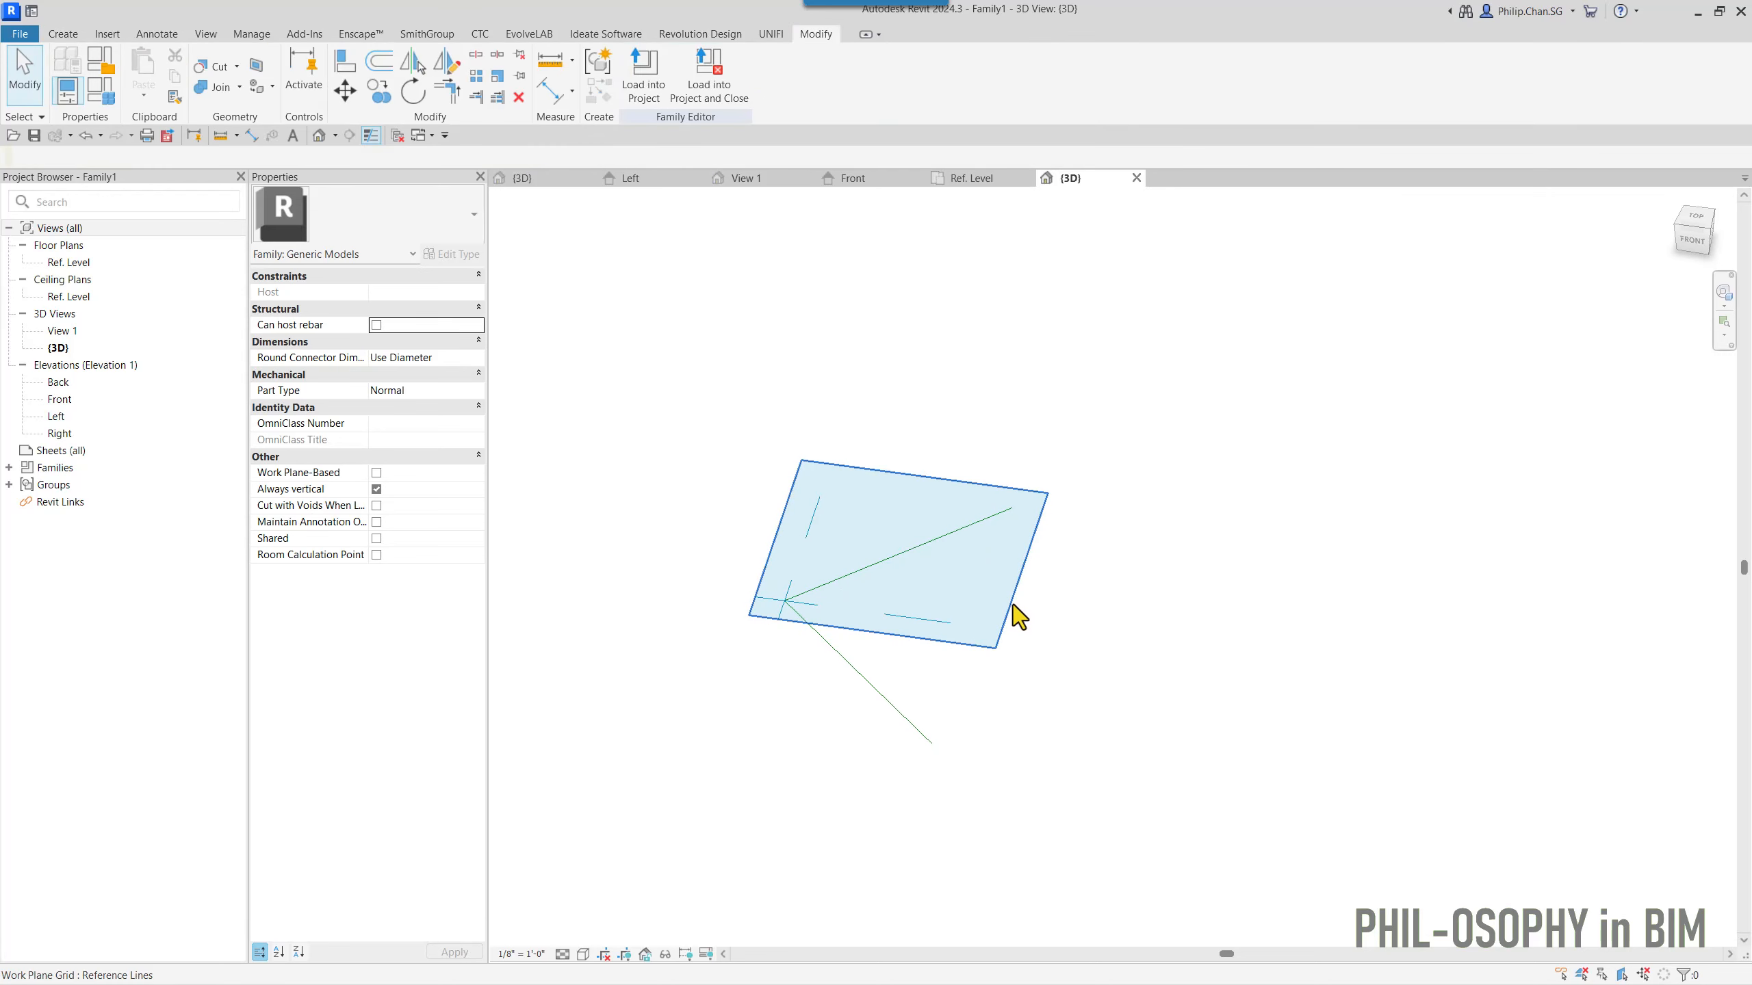
click(1013, 605)
shift+middle_drag(1075, 626, 1045, 552)
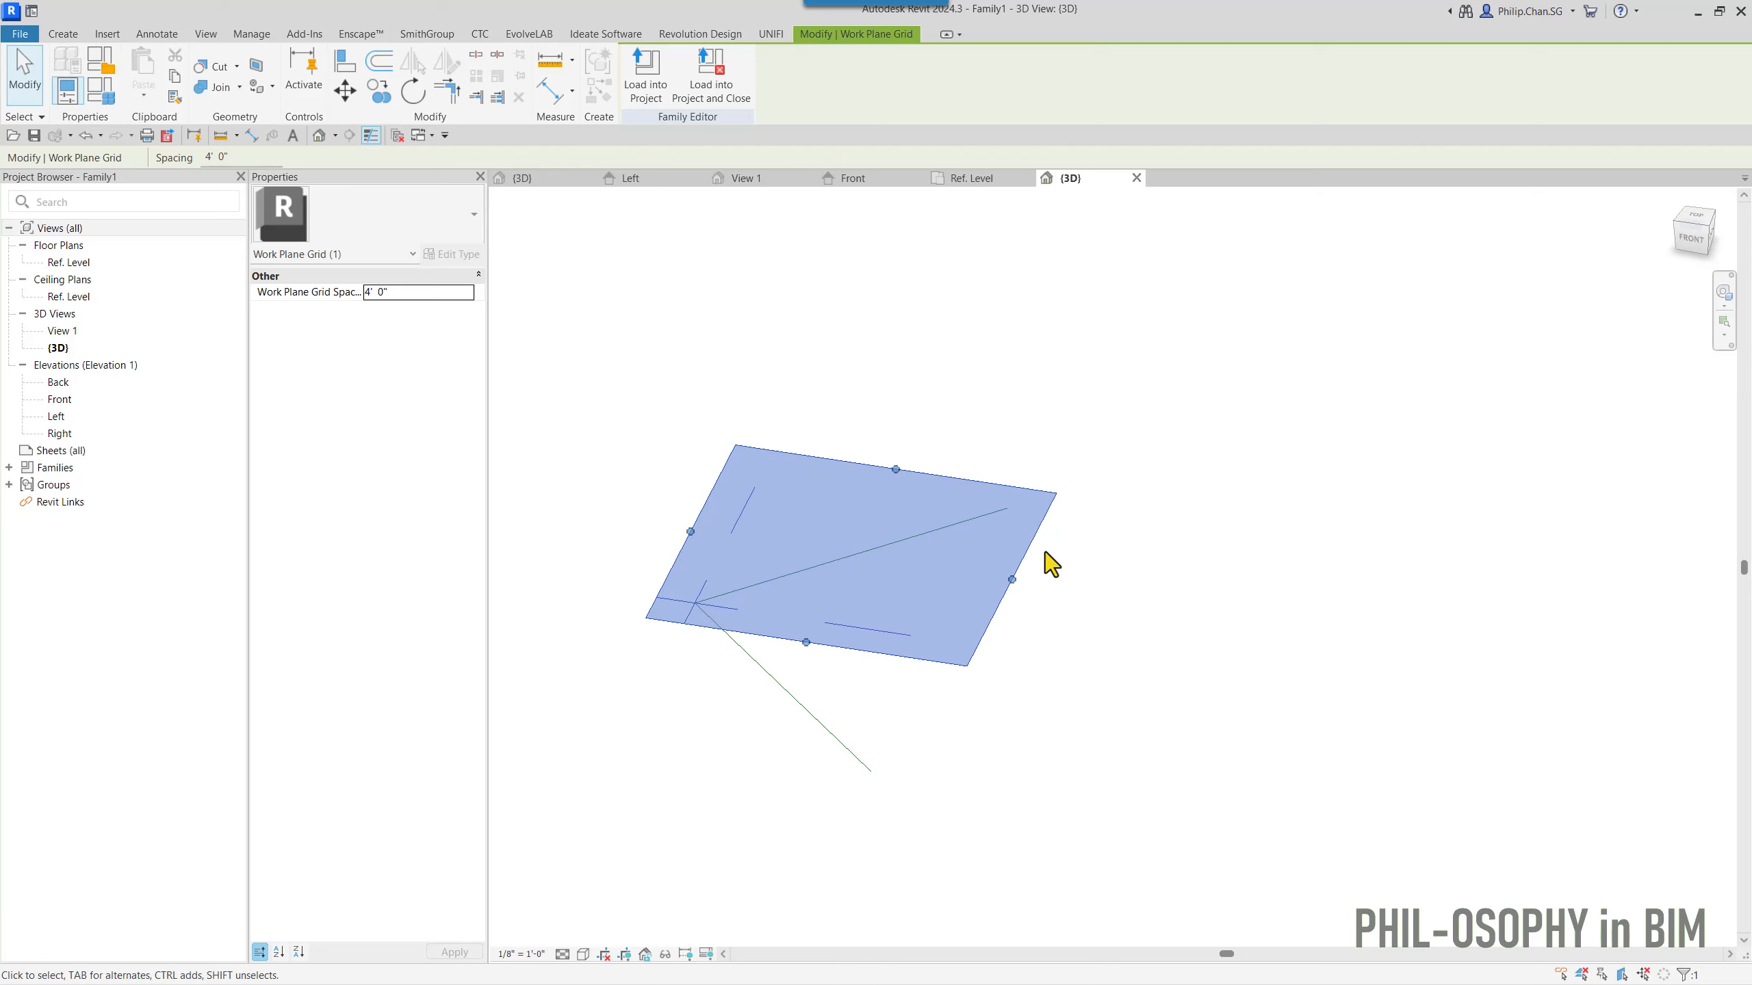
middle_drag(982, 646, 1048, 704)
click(1040, 691)
click(992, 670)
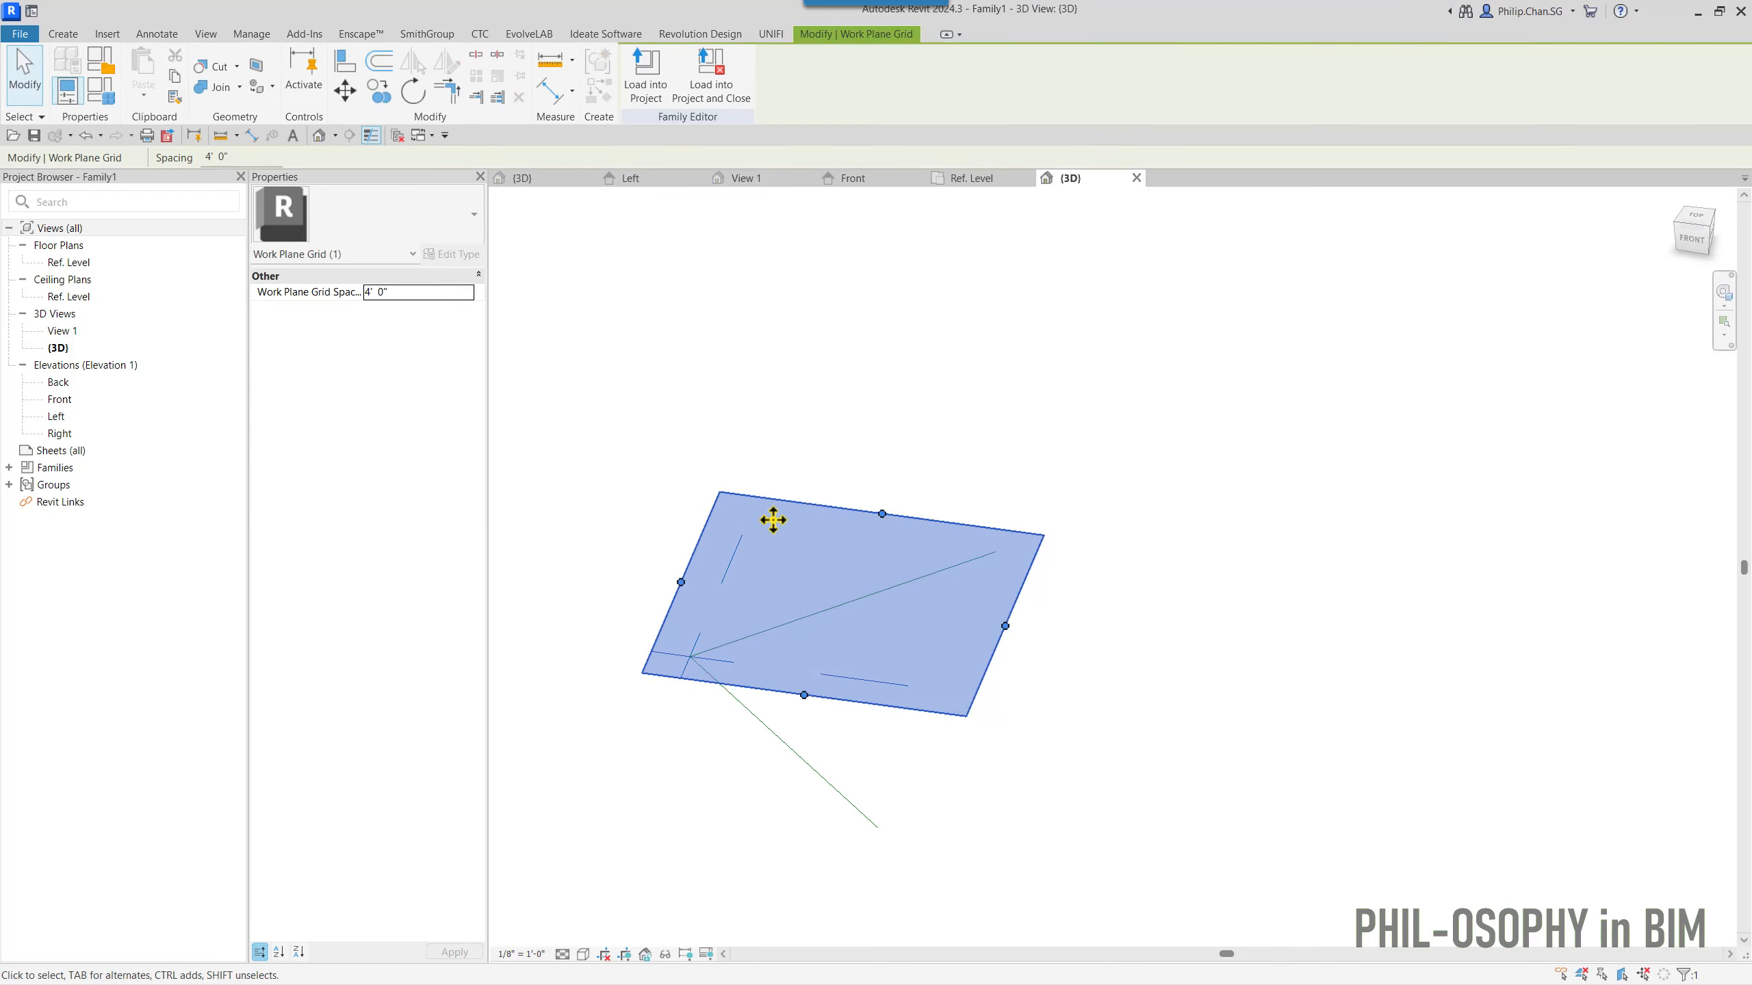
middle_drag(805, 620, 811, 609)
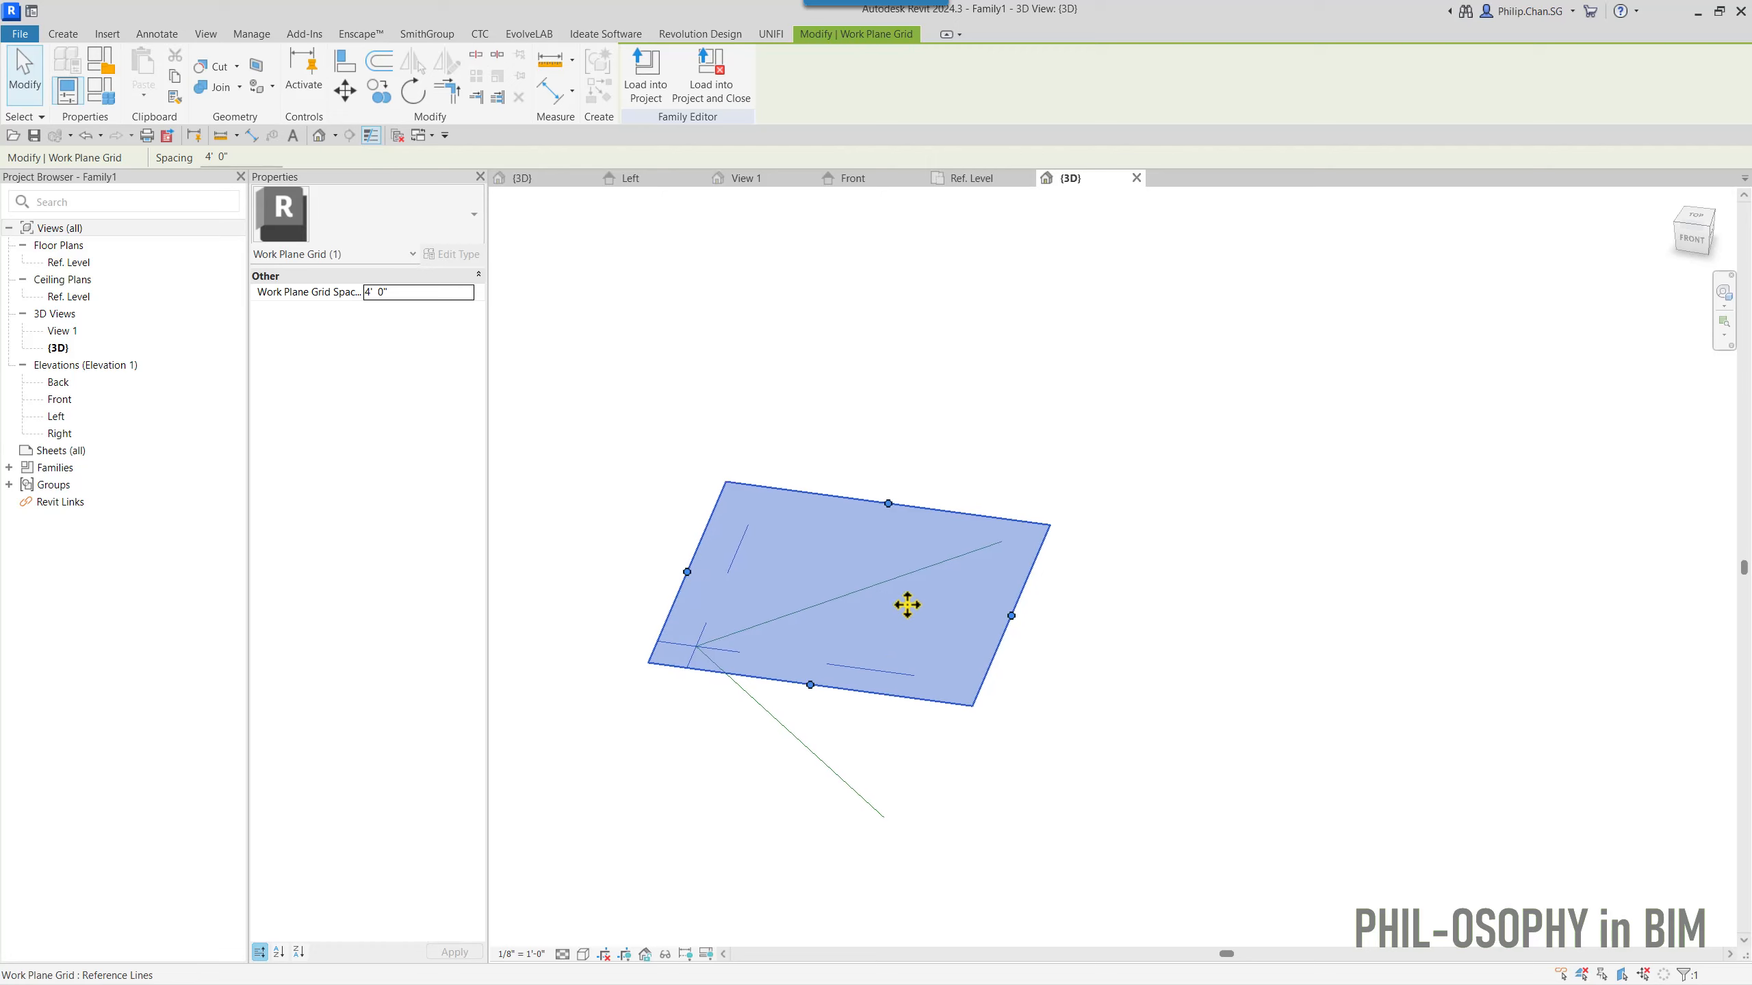
click(413, 92)
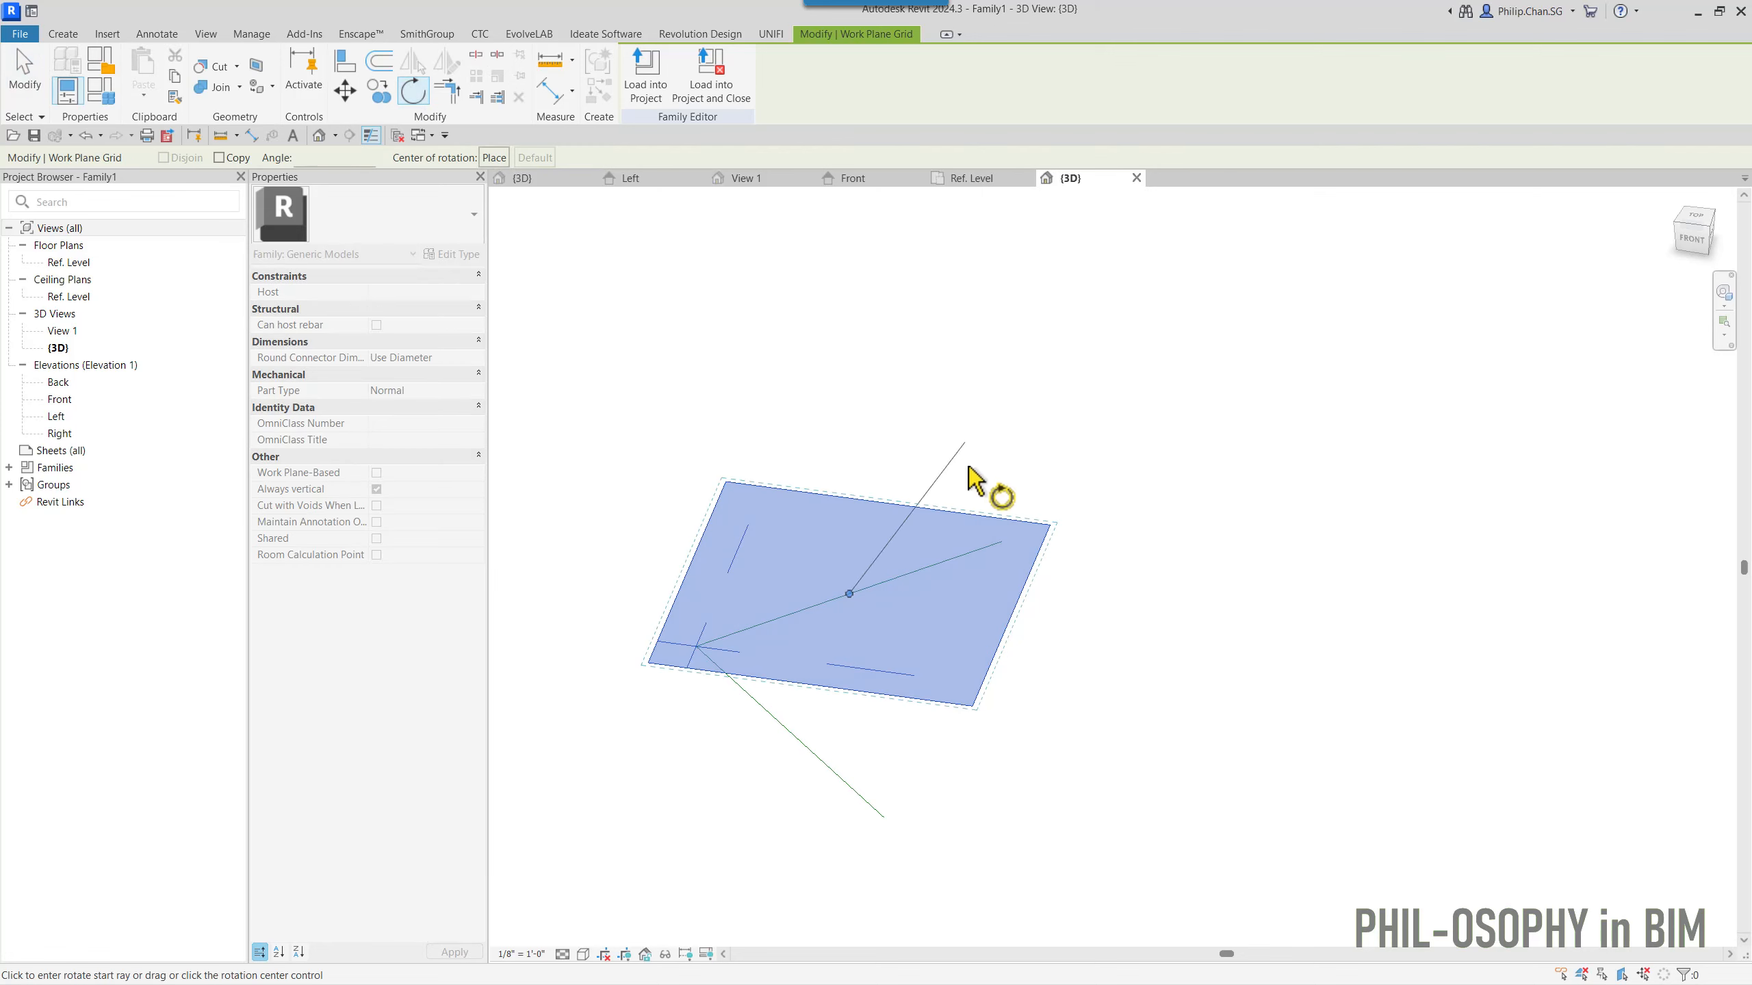
click(944, 579)
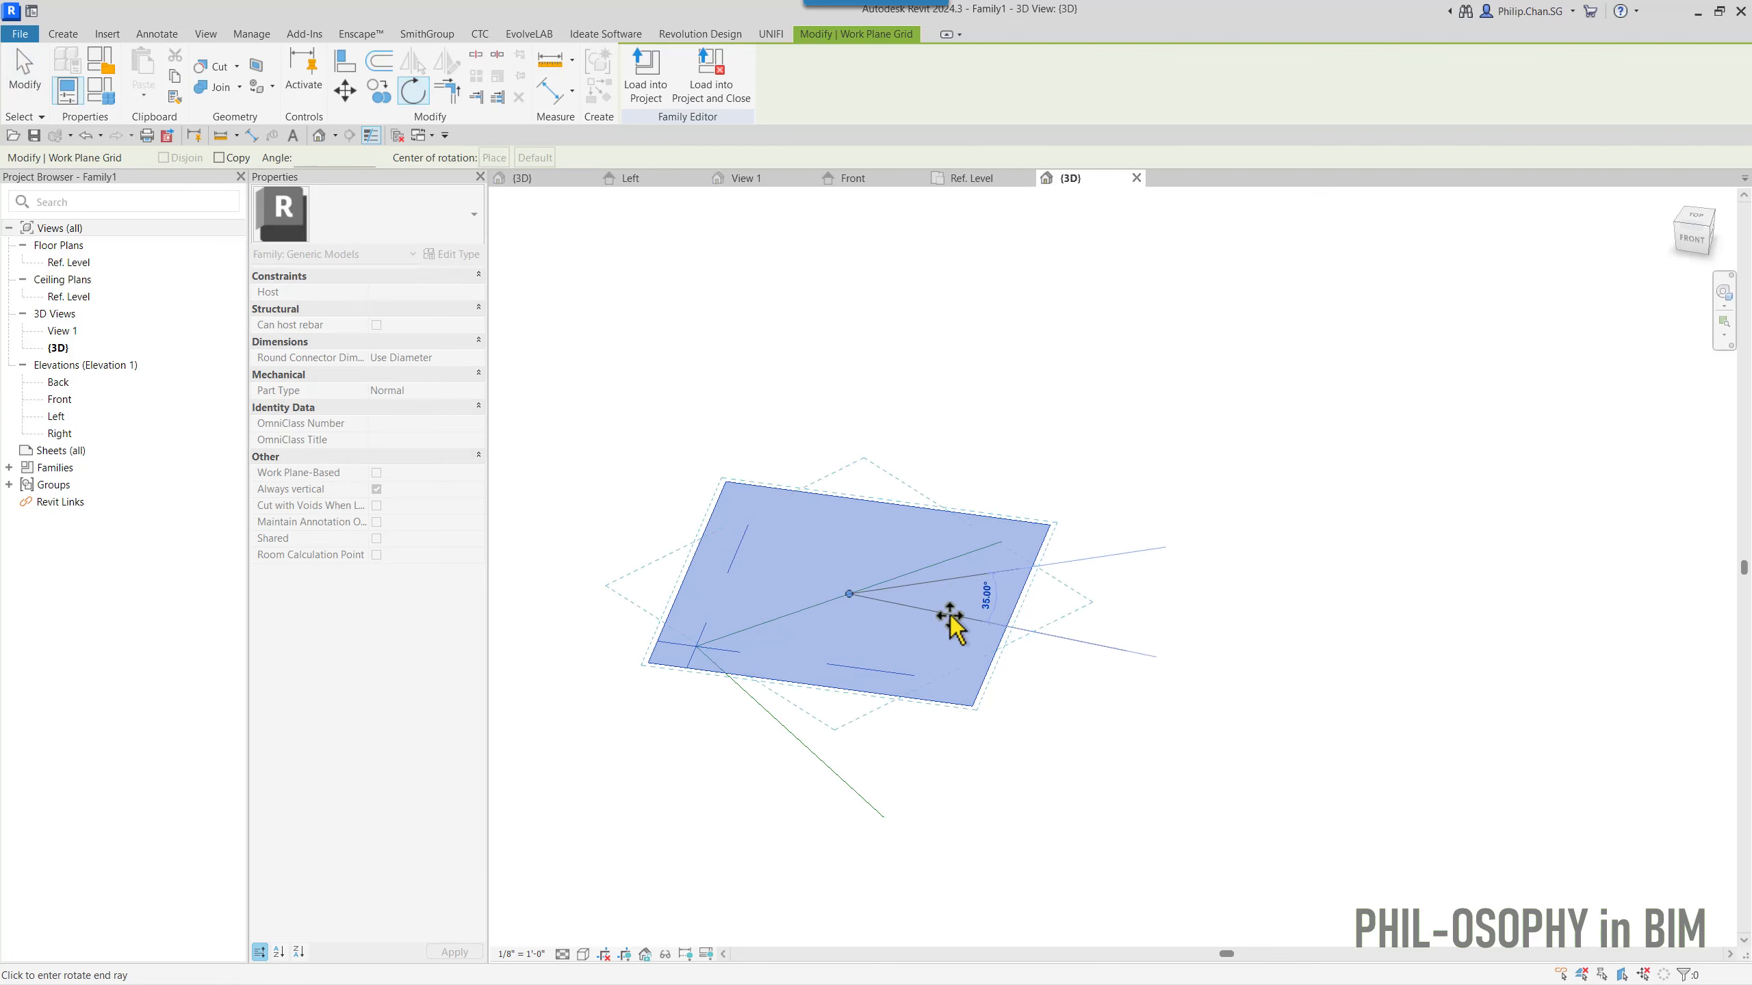
text(45)
key(Return)
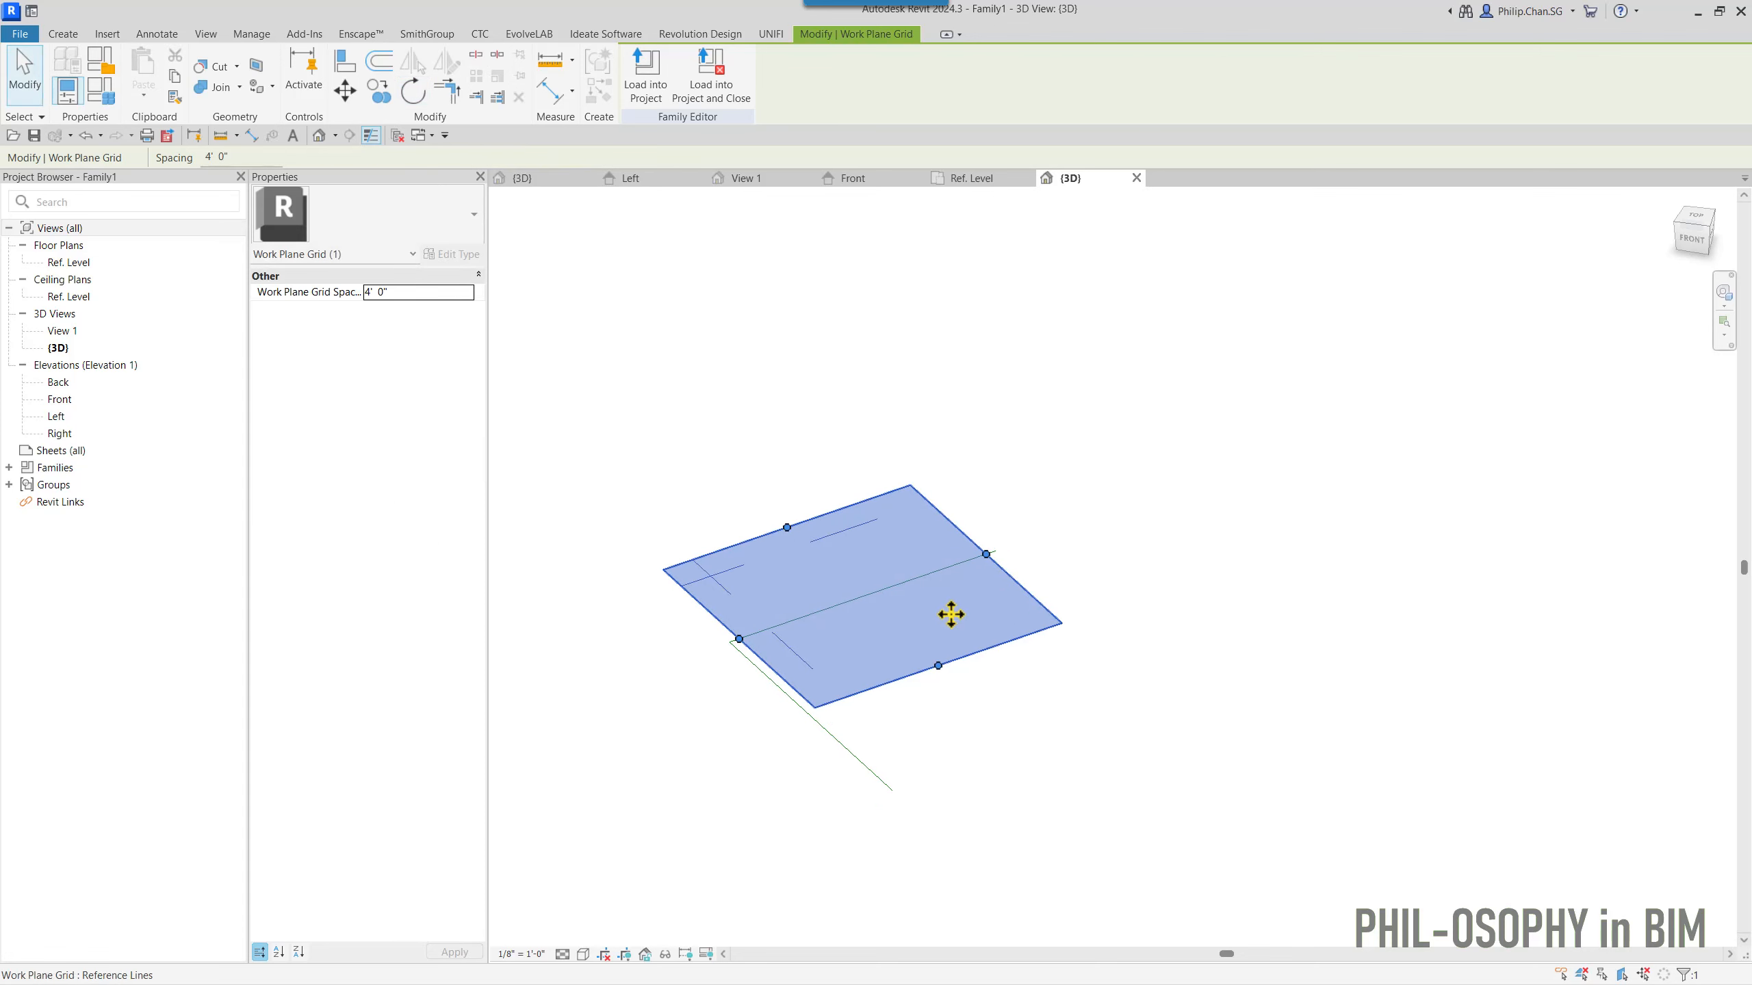
key(Escape)
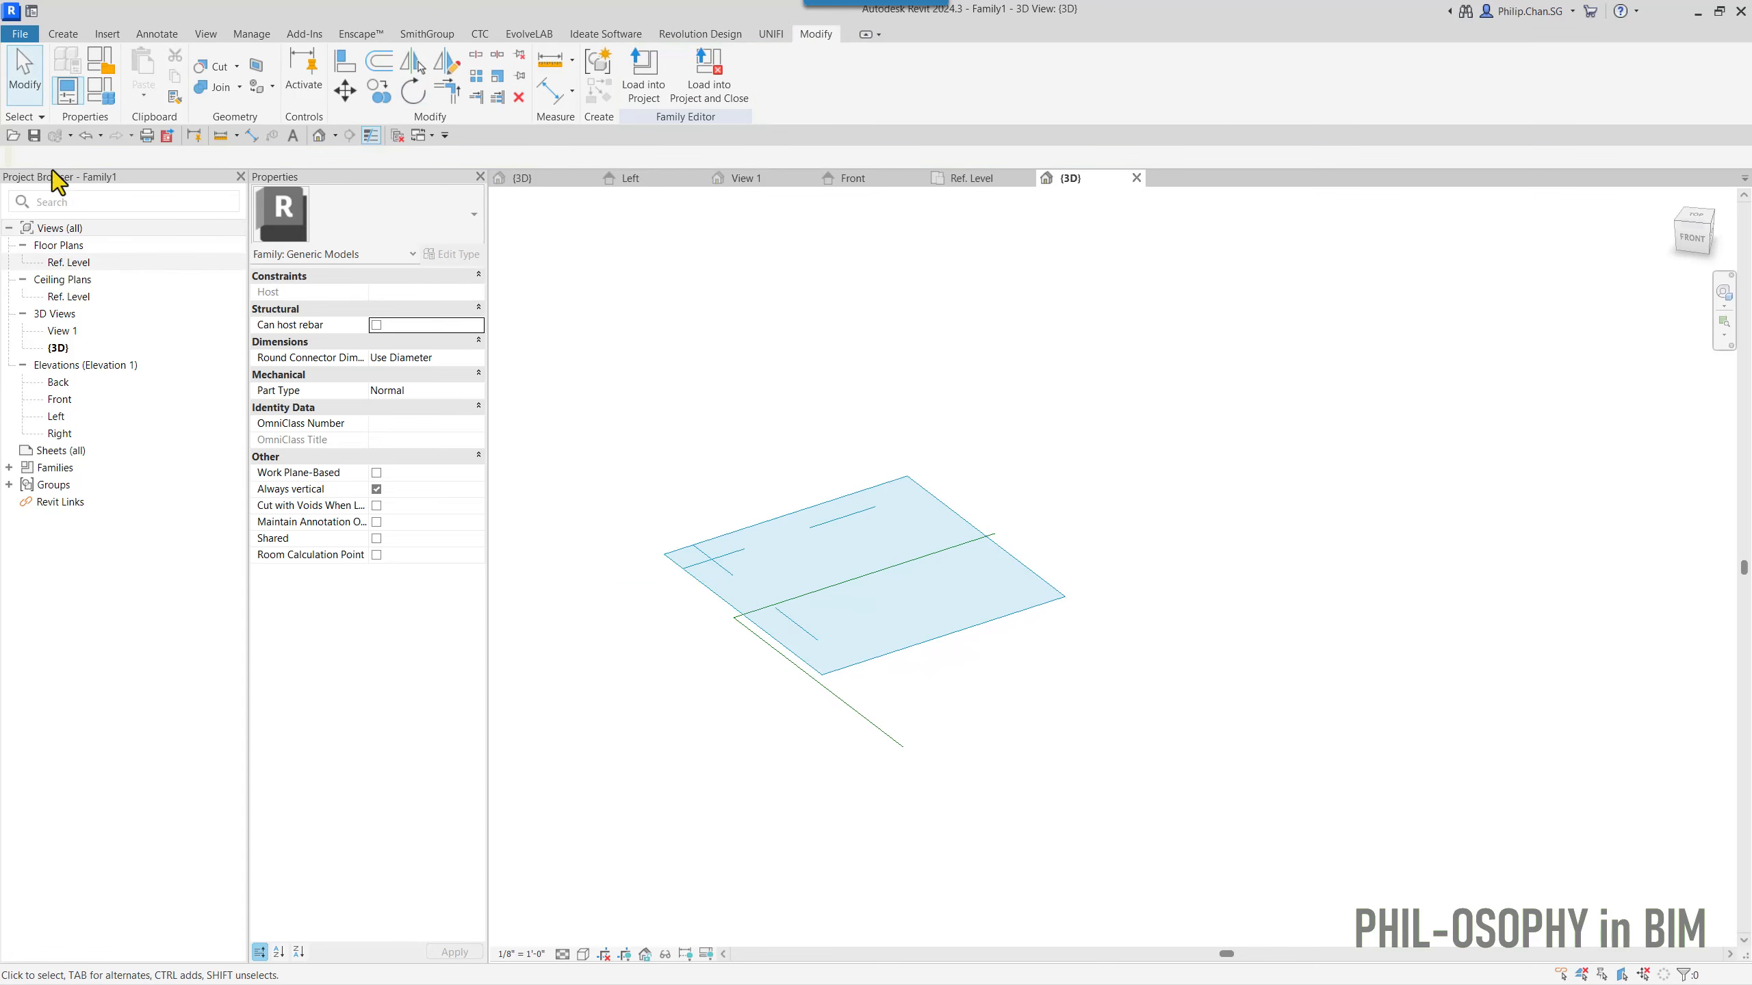
- Start an Extrusion and sketch a rectangle about 3' 3 3/4" by 0' 2 1/4" from the reference lines' intersection along the hosting line
click(60, 34)
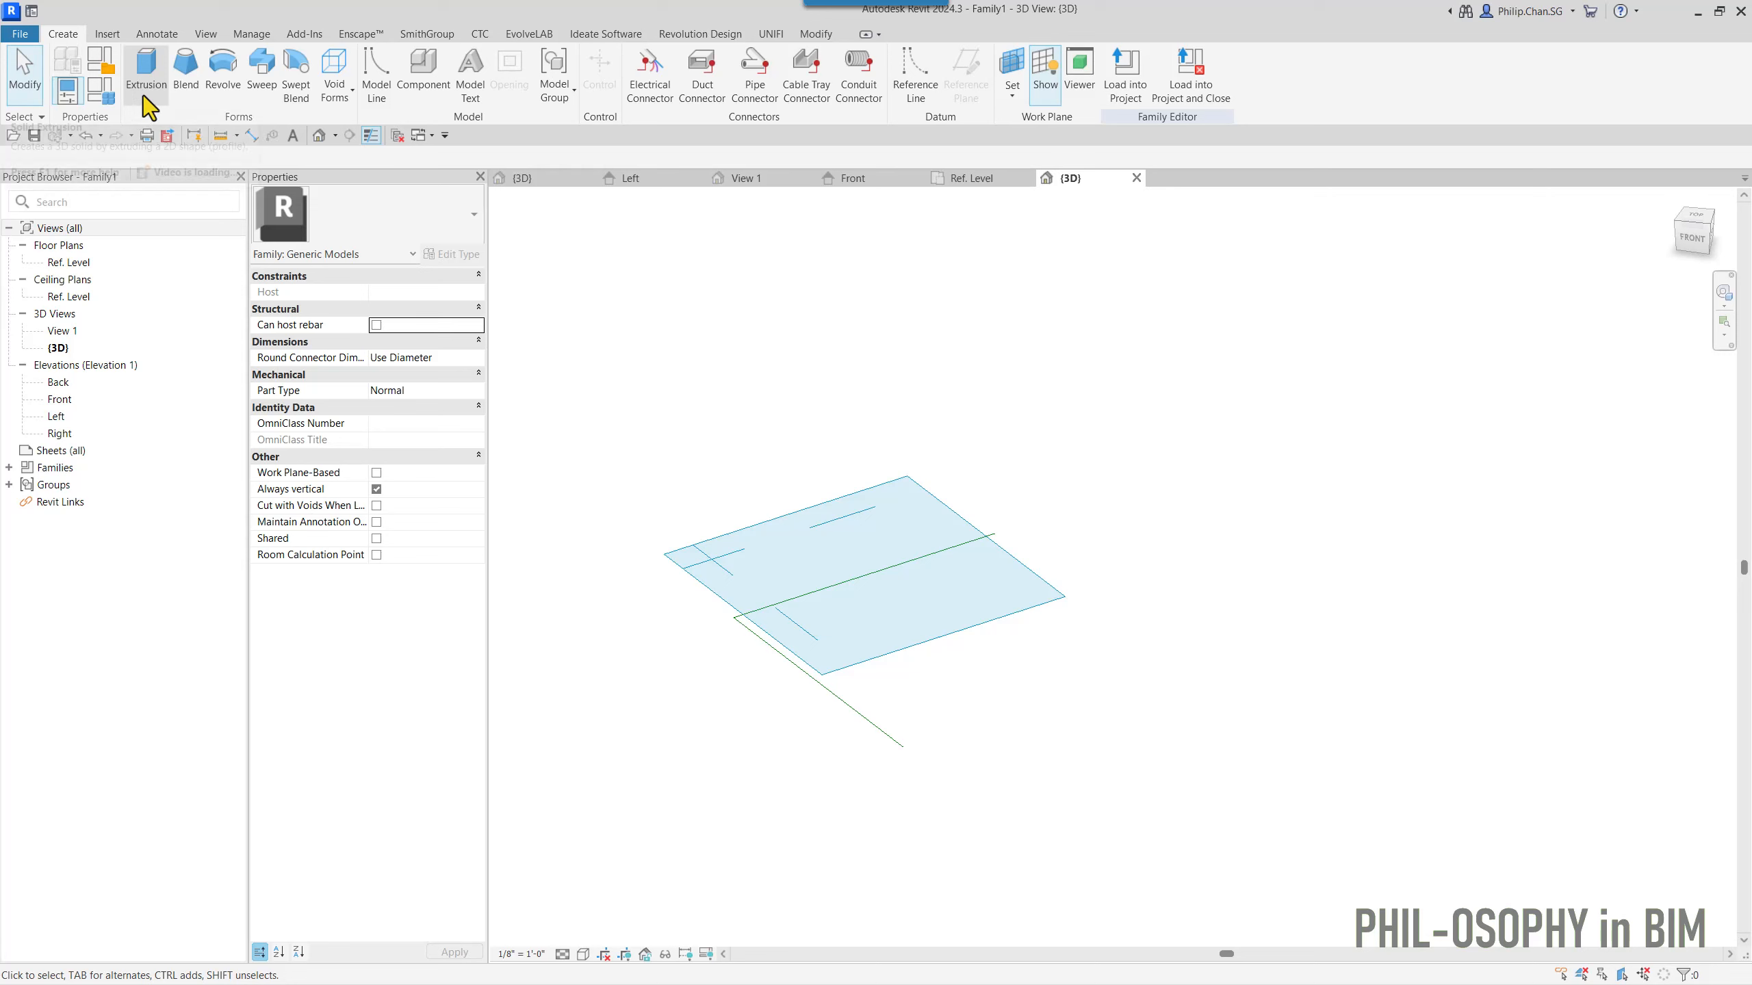
click(139, 83)
mouse_move(669, 387)
shift+middle_down()
mouse_move(719, 422)
mouse_move(880, 399)
mouse_move(974, 479)
mouse_move(778, 470)
mouse_move(806, 497)
mouse_move(778, 496)
shift+middle_up()
scroll(824, 495, up, 2)
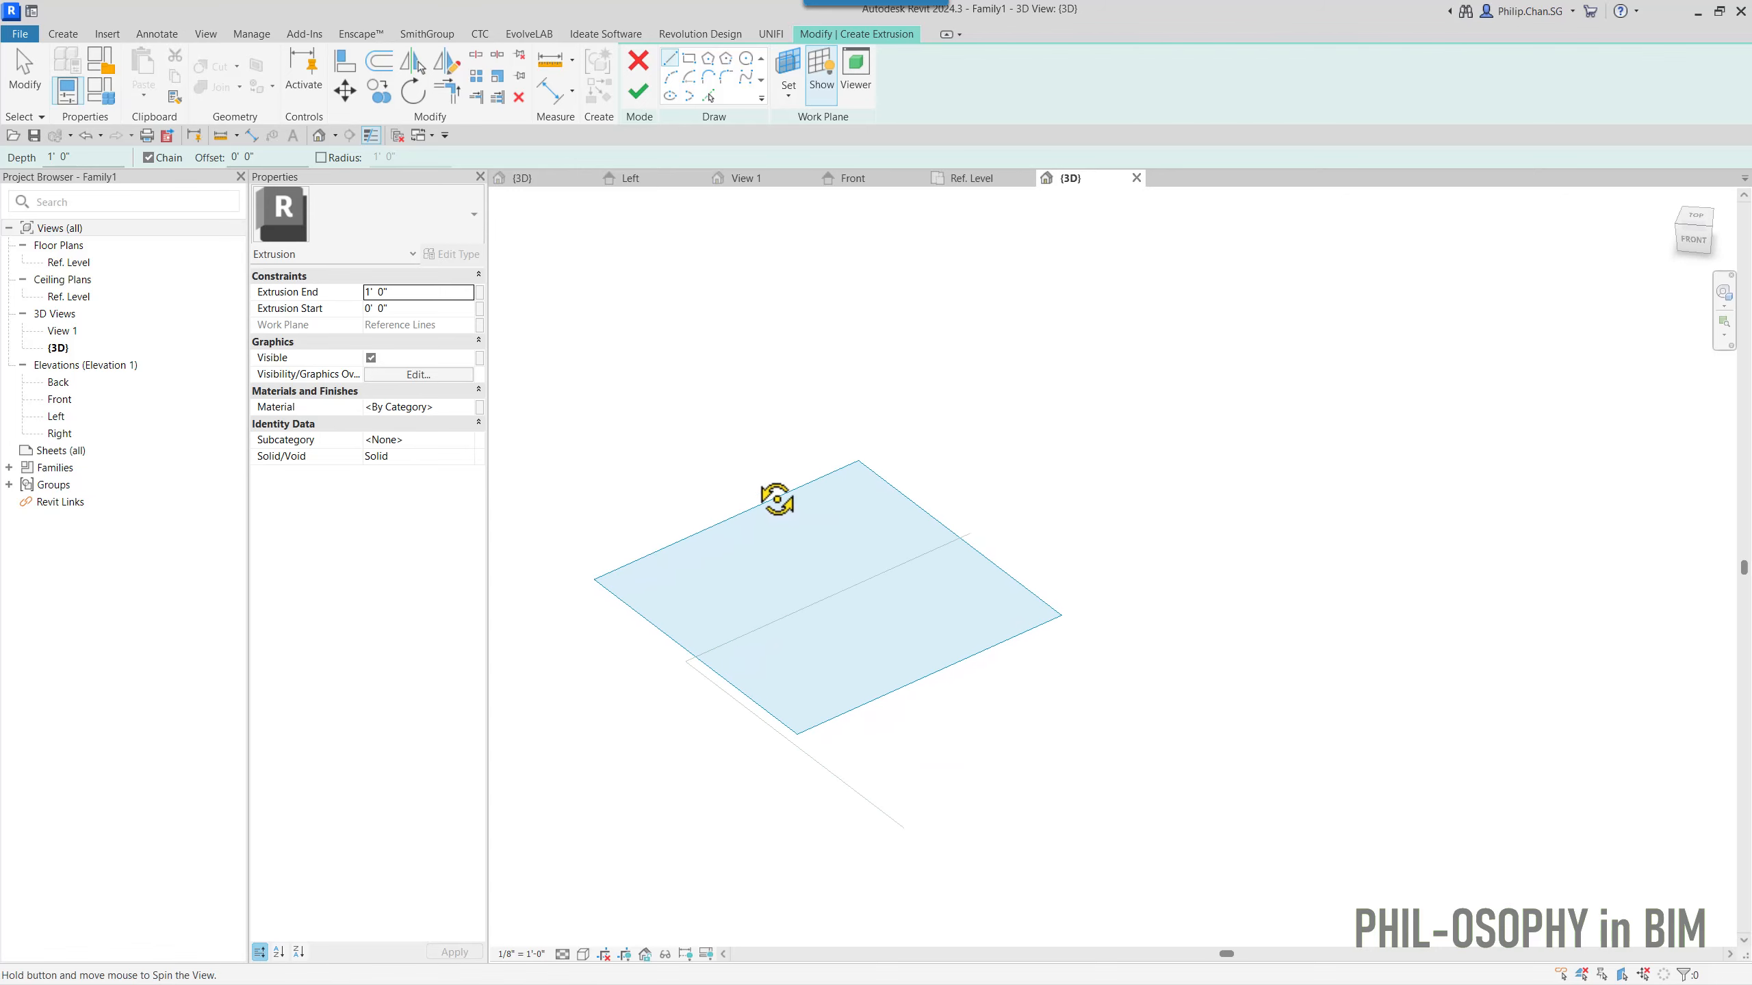
click(690, 59)
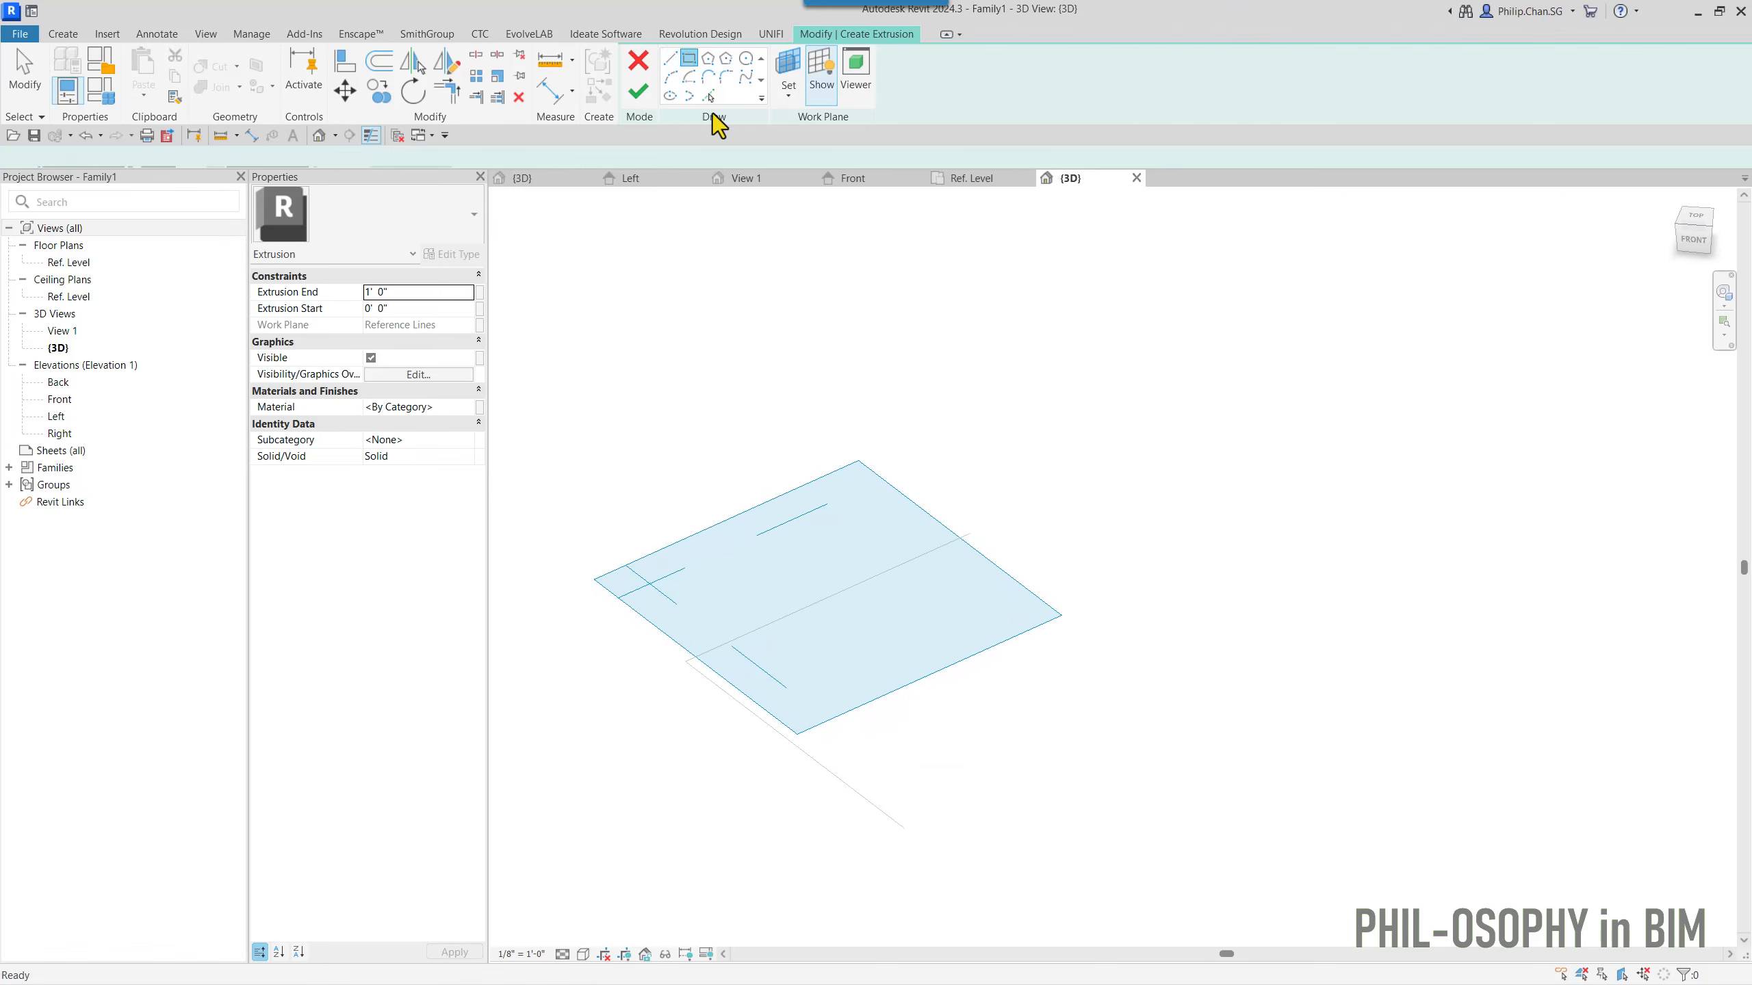
click(687, 662)
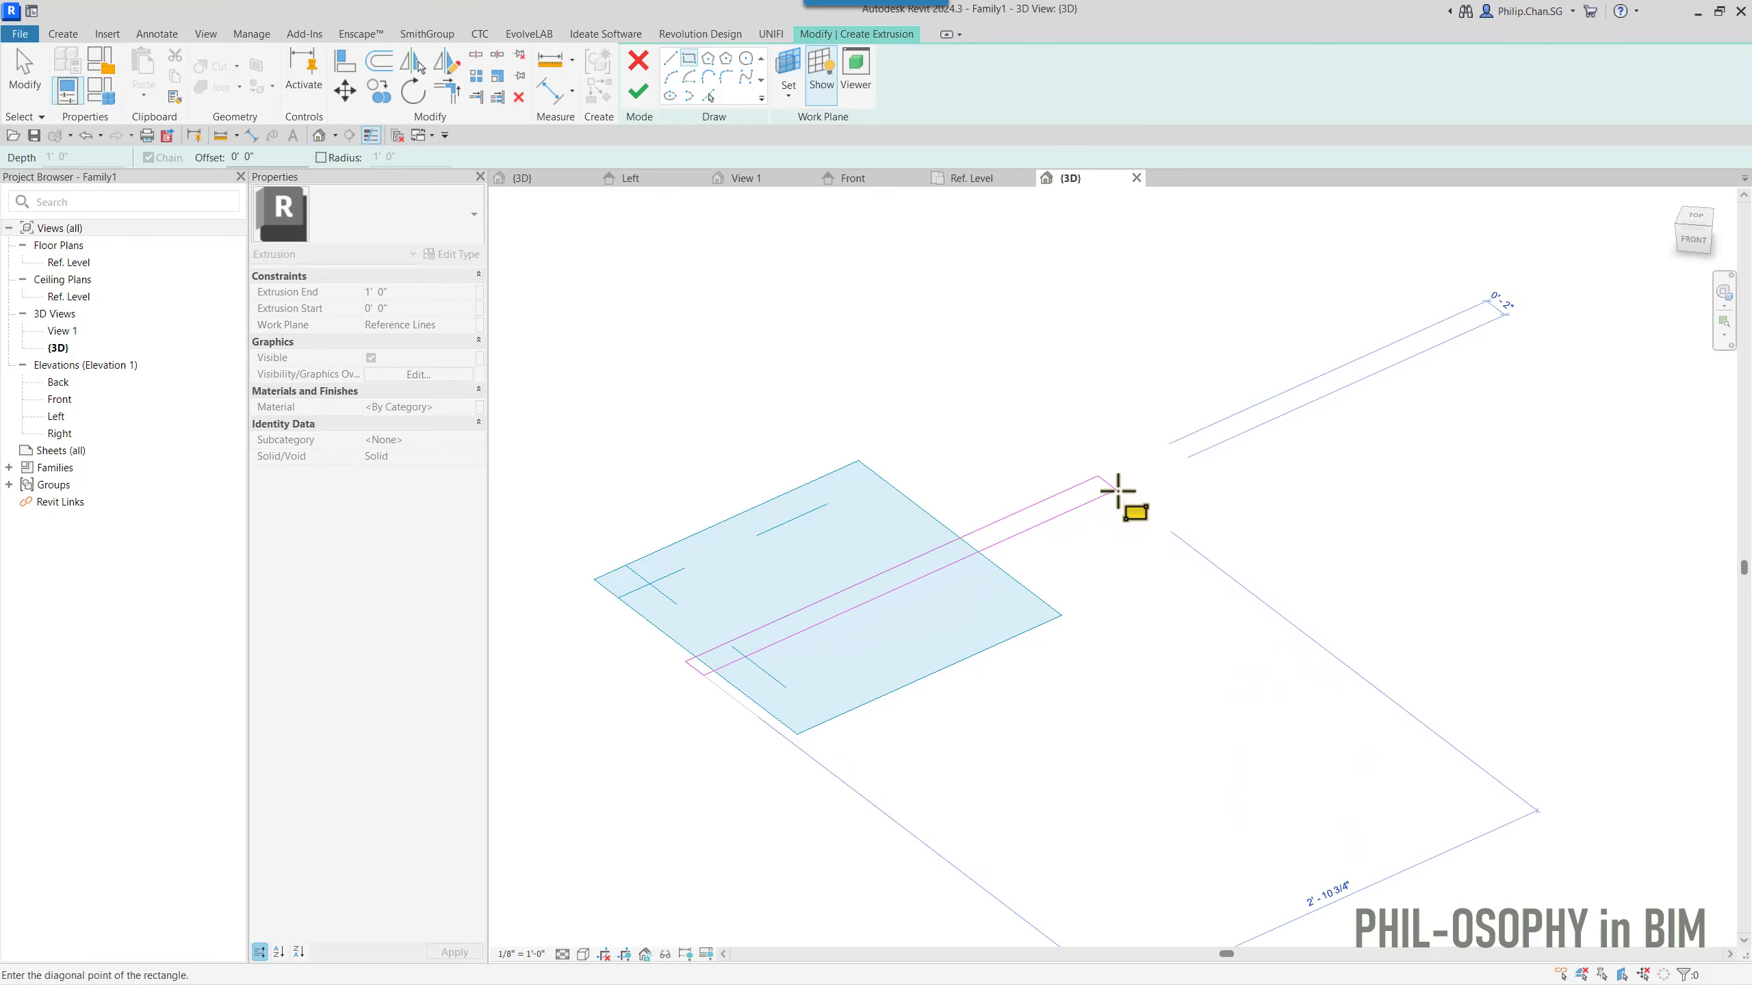
mouse_move(1122, 493)
shift+middle_down()
mouse_move(1087, 466)
mouse_move(1150, 481)
mouse_move(1122, 419)
mouse_move(1111, 450)
mouse_move(1122, 430)
mouse_move(1131, 485)
mouse_move(1105, 462)
mouse_move(1095, 489)
mouse_move(1059, 461)
shift+middle_up()
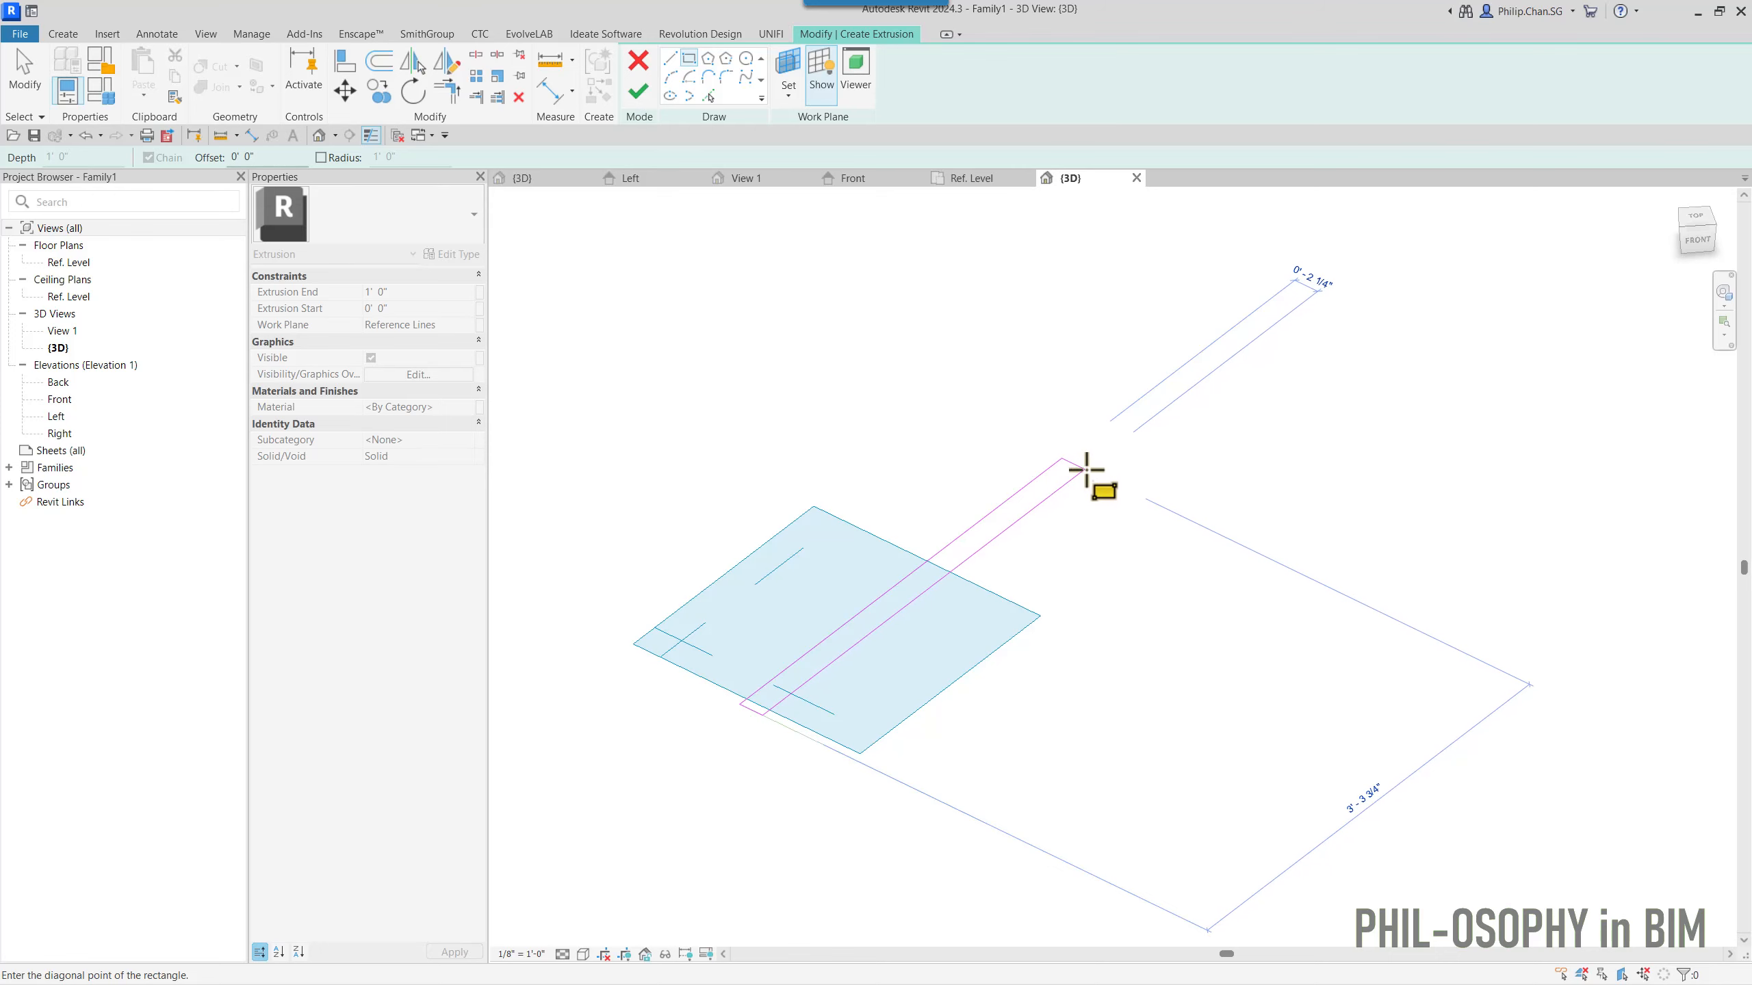
click(1086, 470)
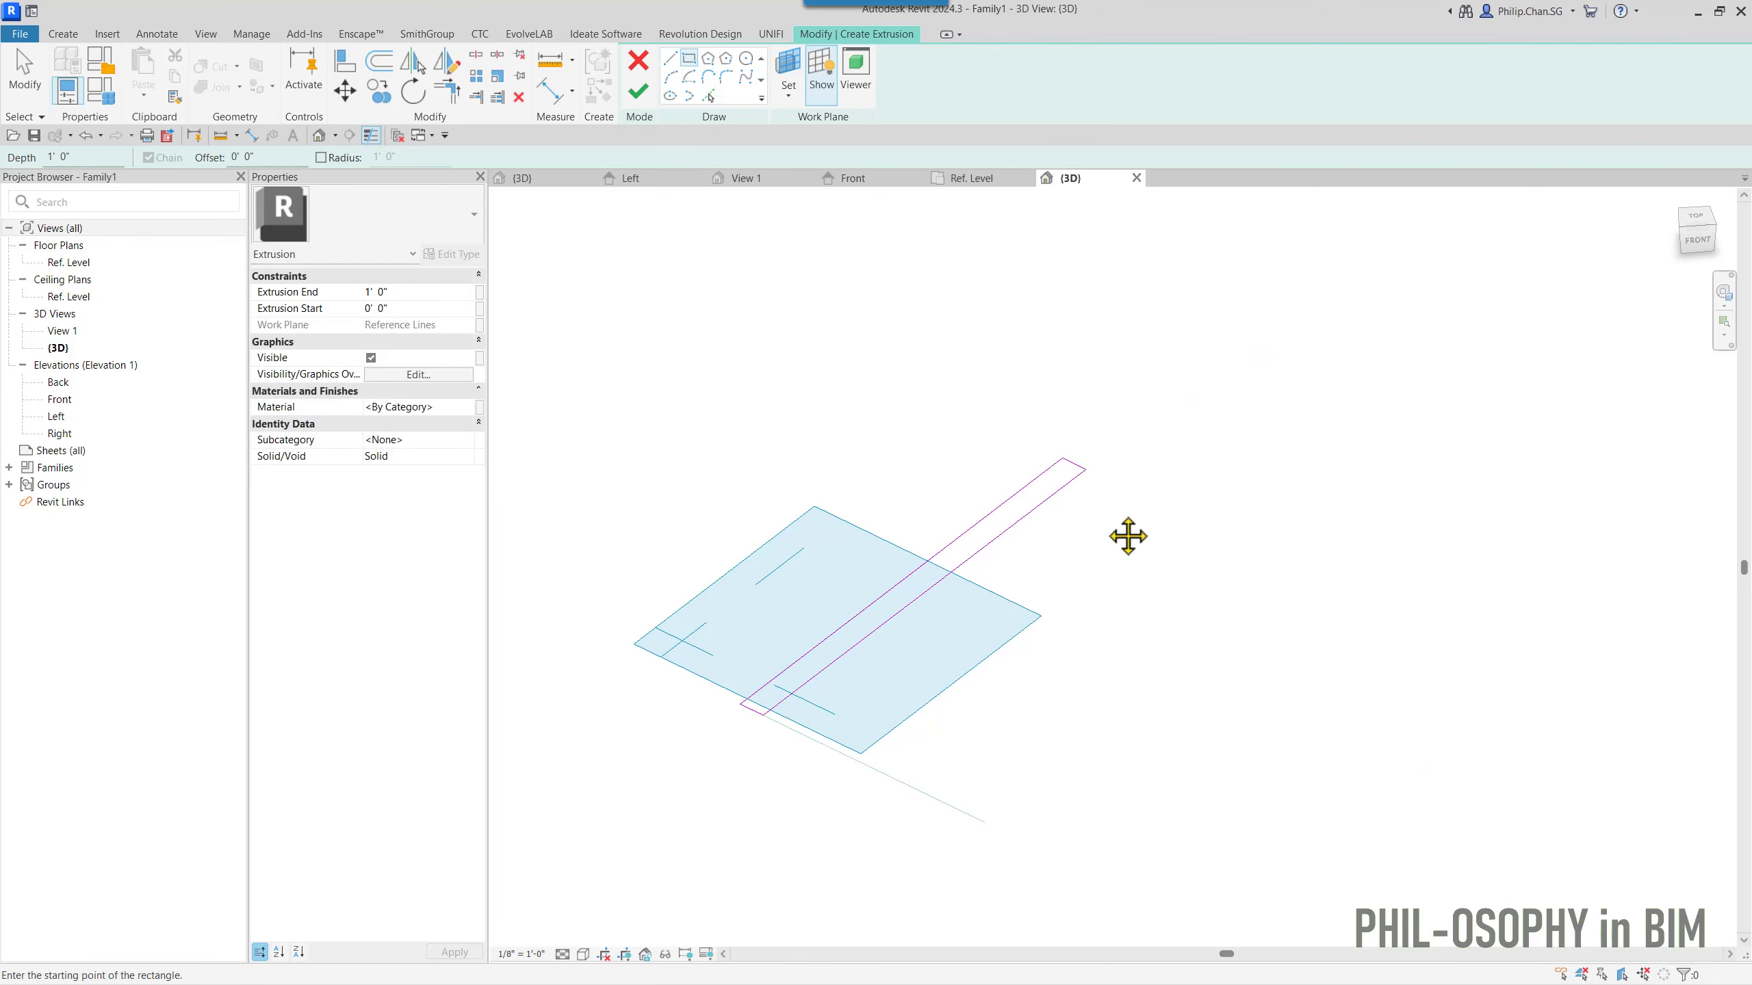
key(Escape)
- Set the length of the extrusion's sketched rectangle to 3' 0"
click(1077, 468)
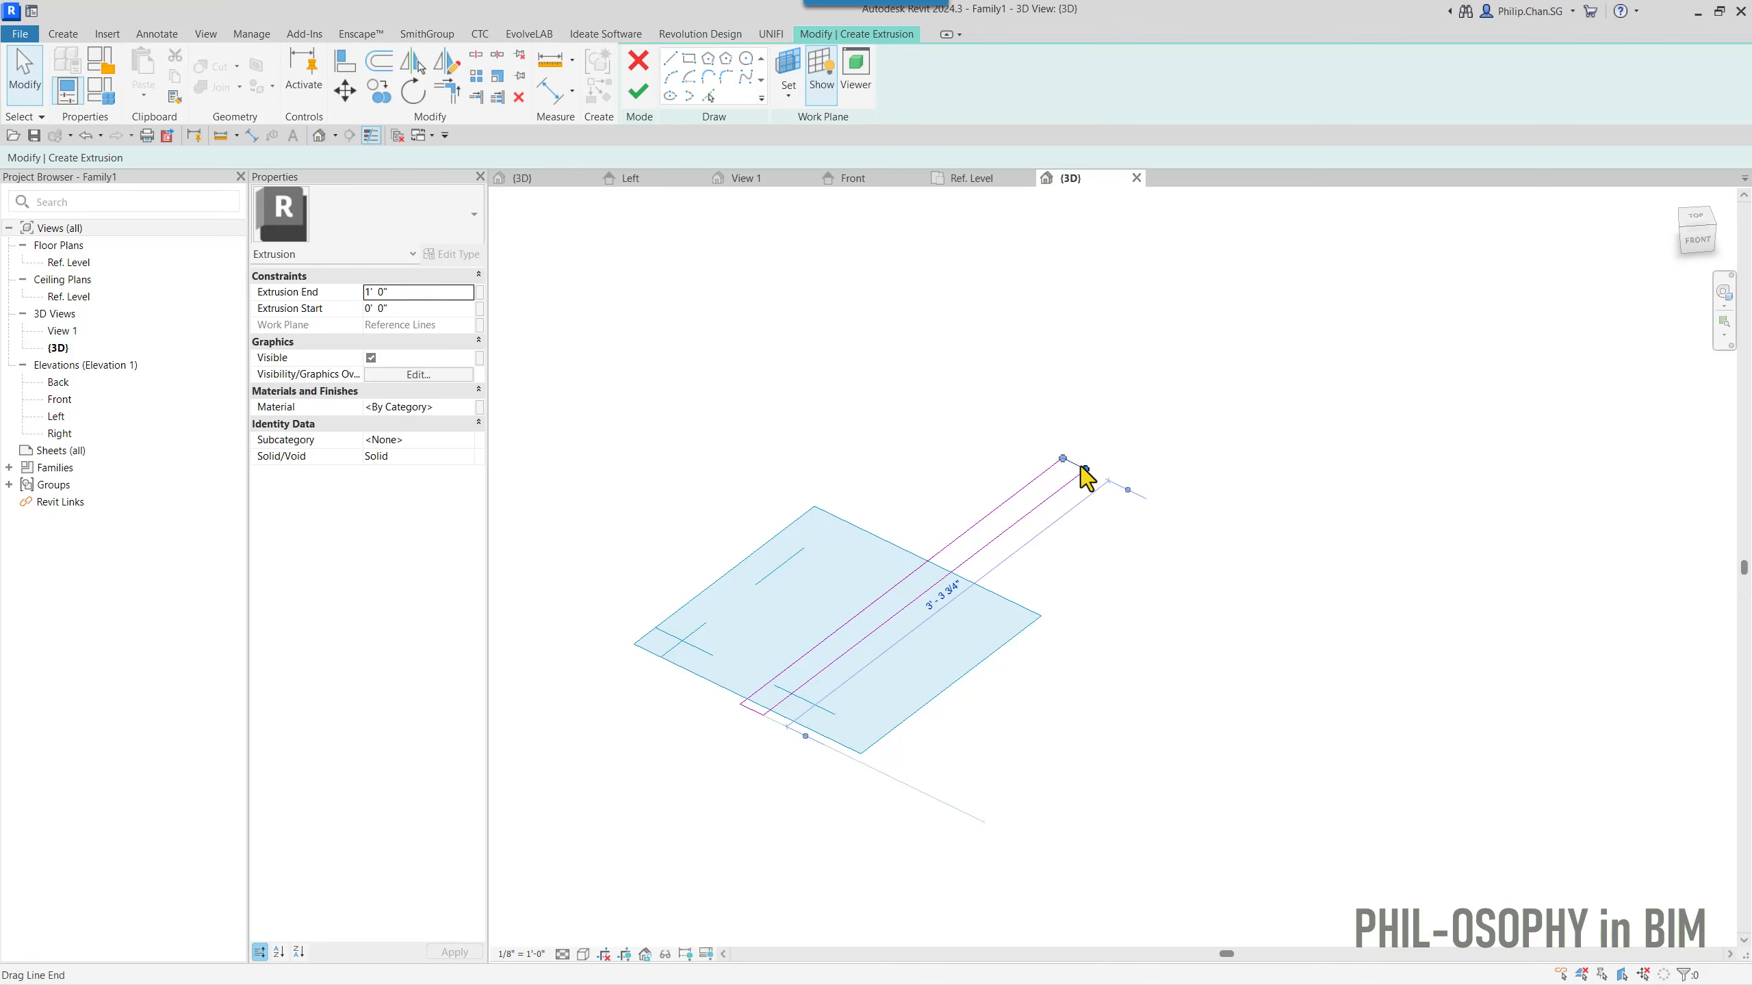
click(942, 607)
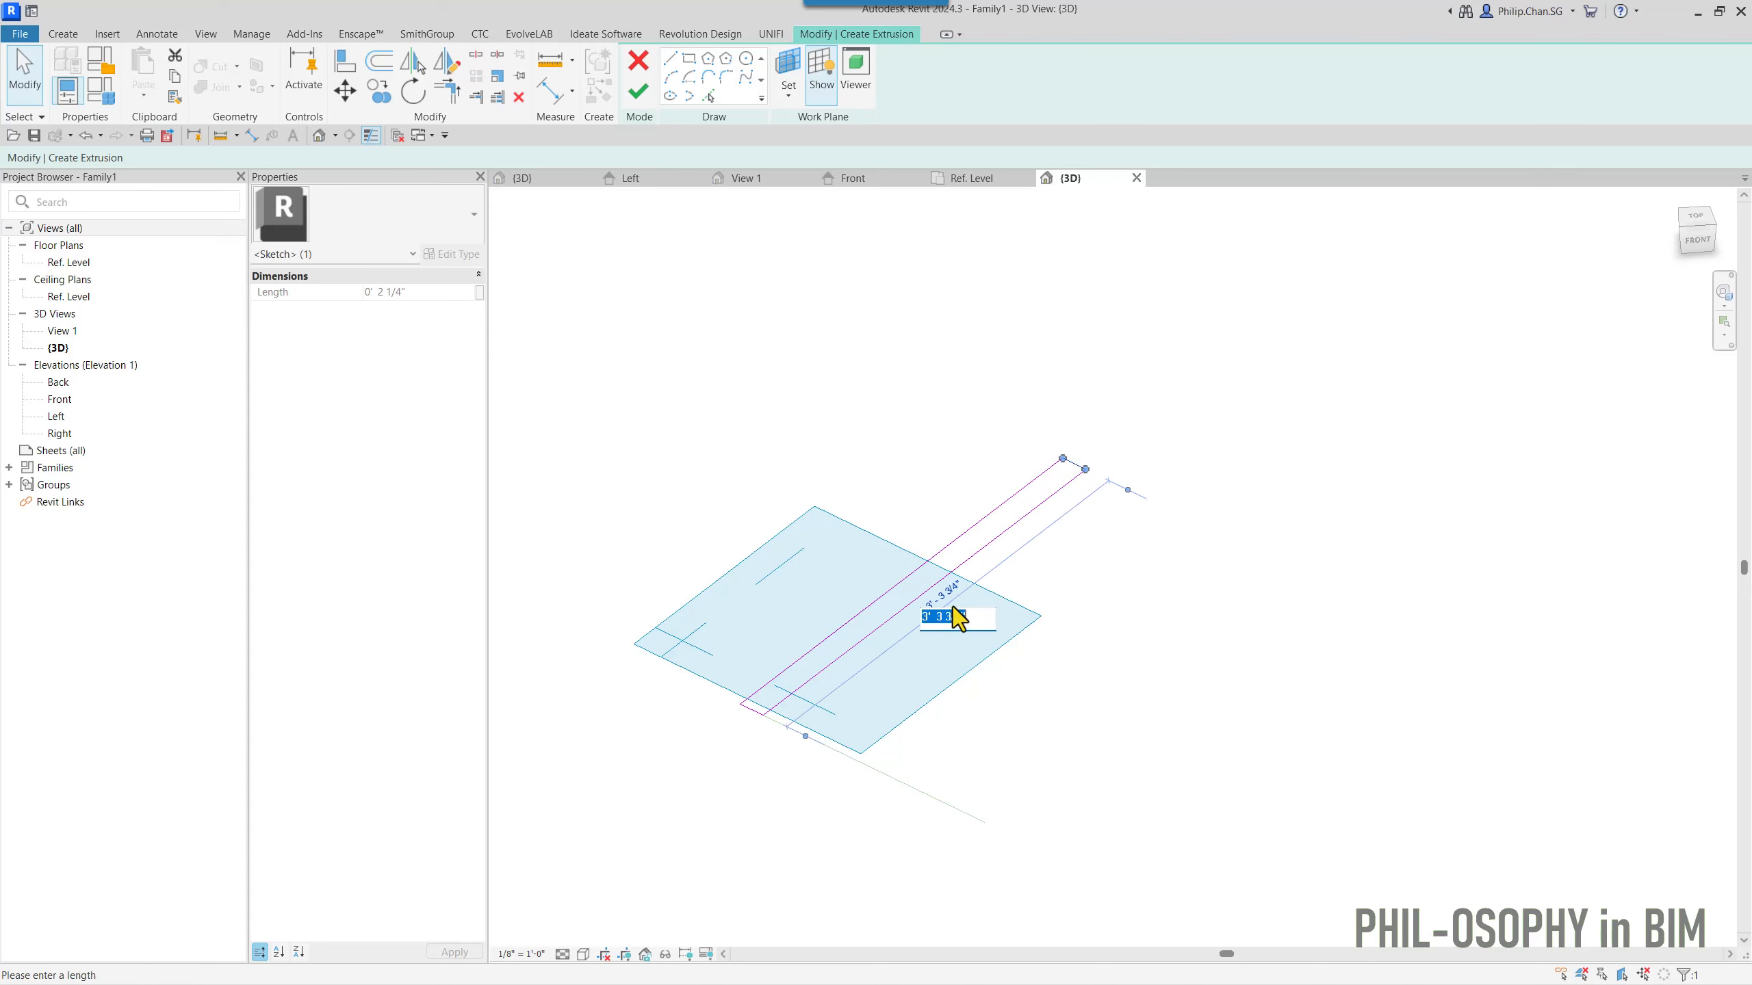
text(3)
key(Return)
click(1089, 574)
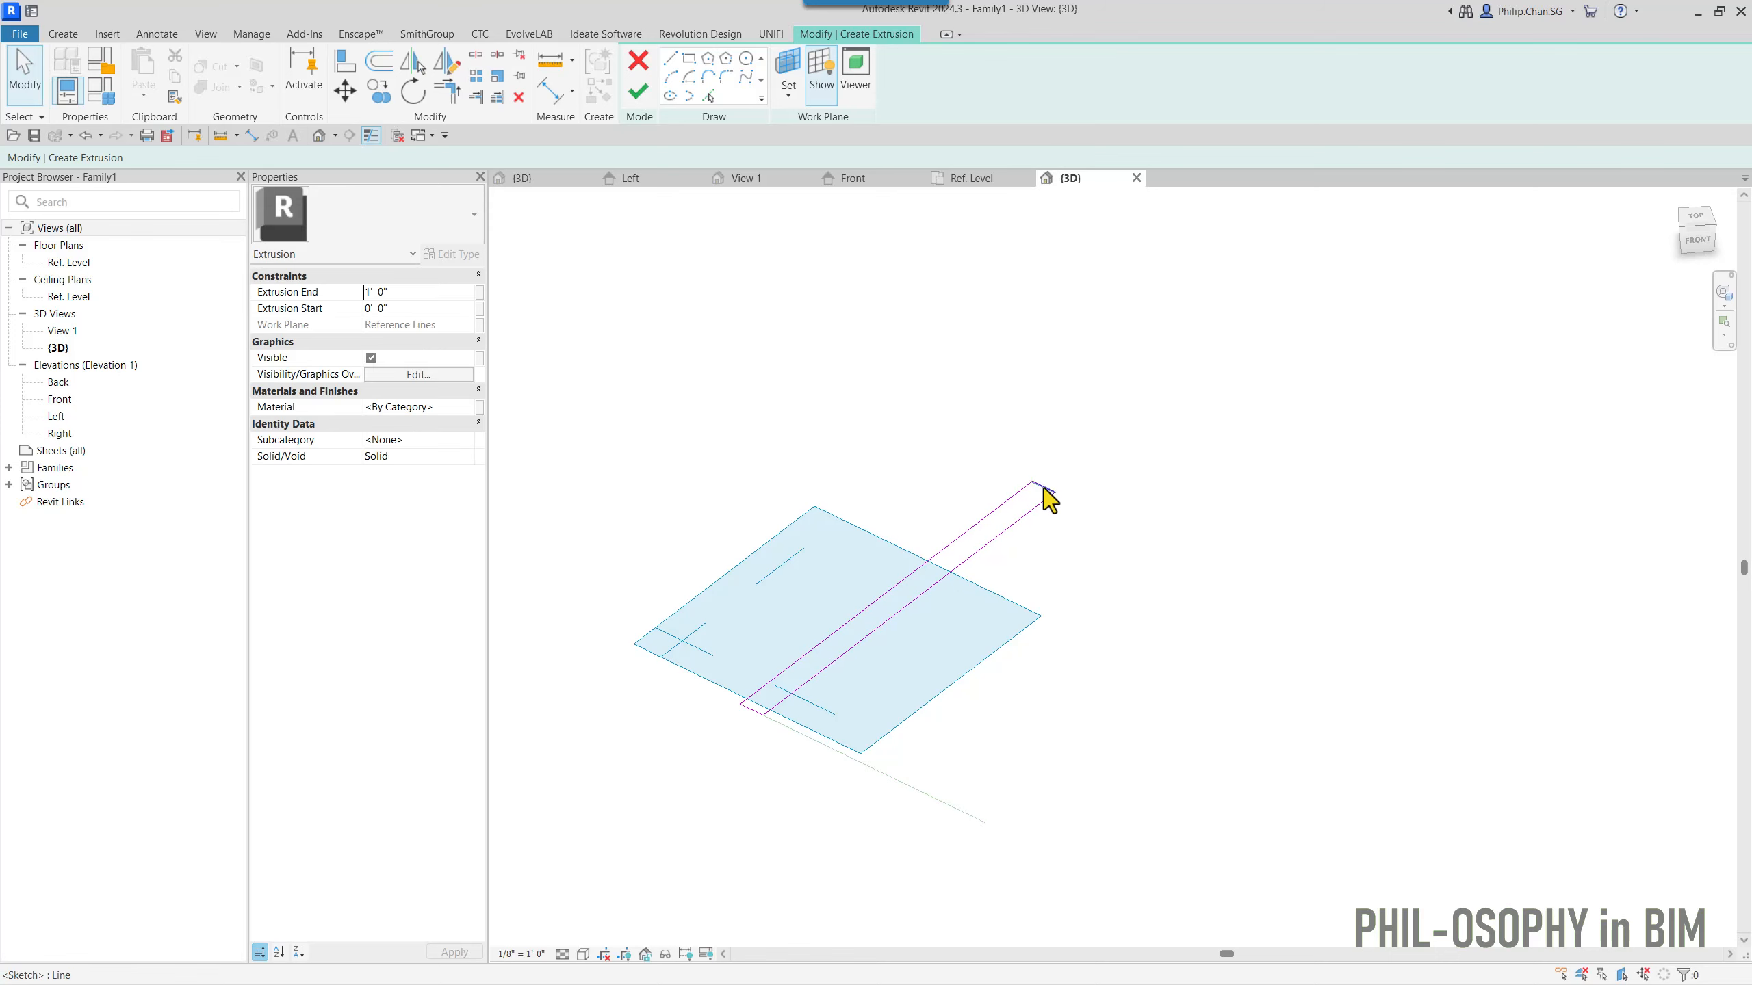
- Set the thickness of the sketched rectangle to 0' 2"
click(1044, 489)
scroll(1040, 507, up, 2)
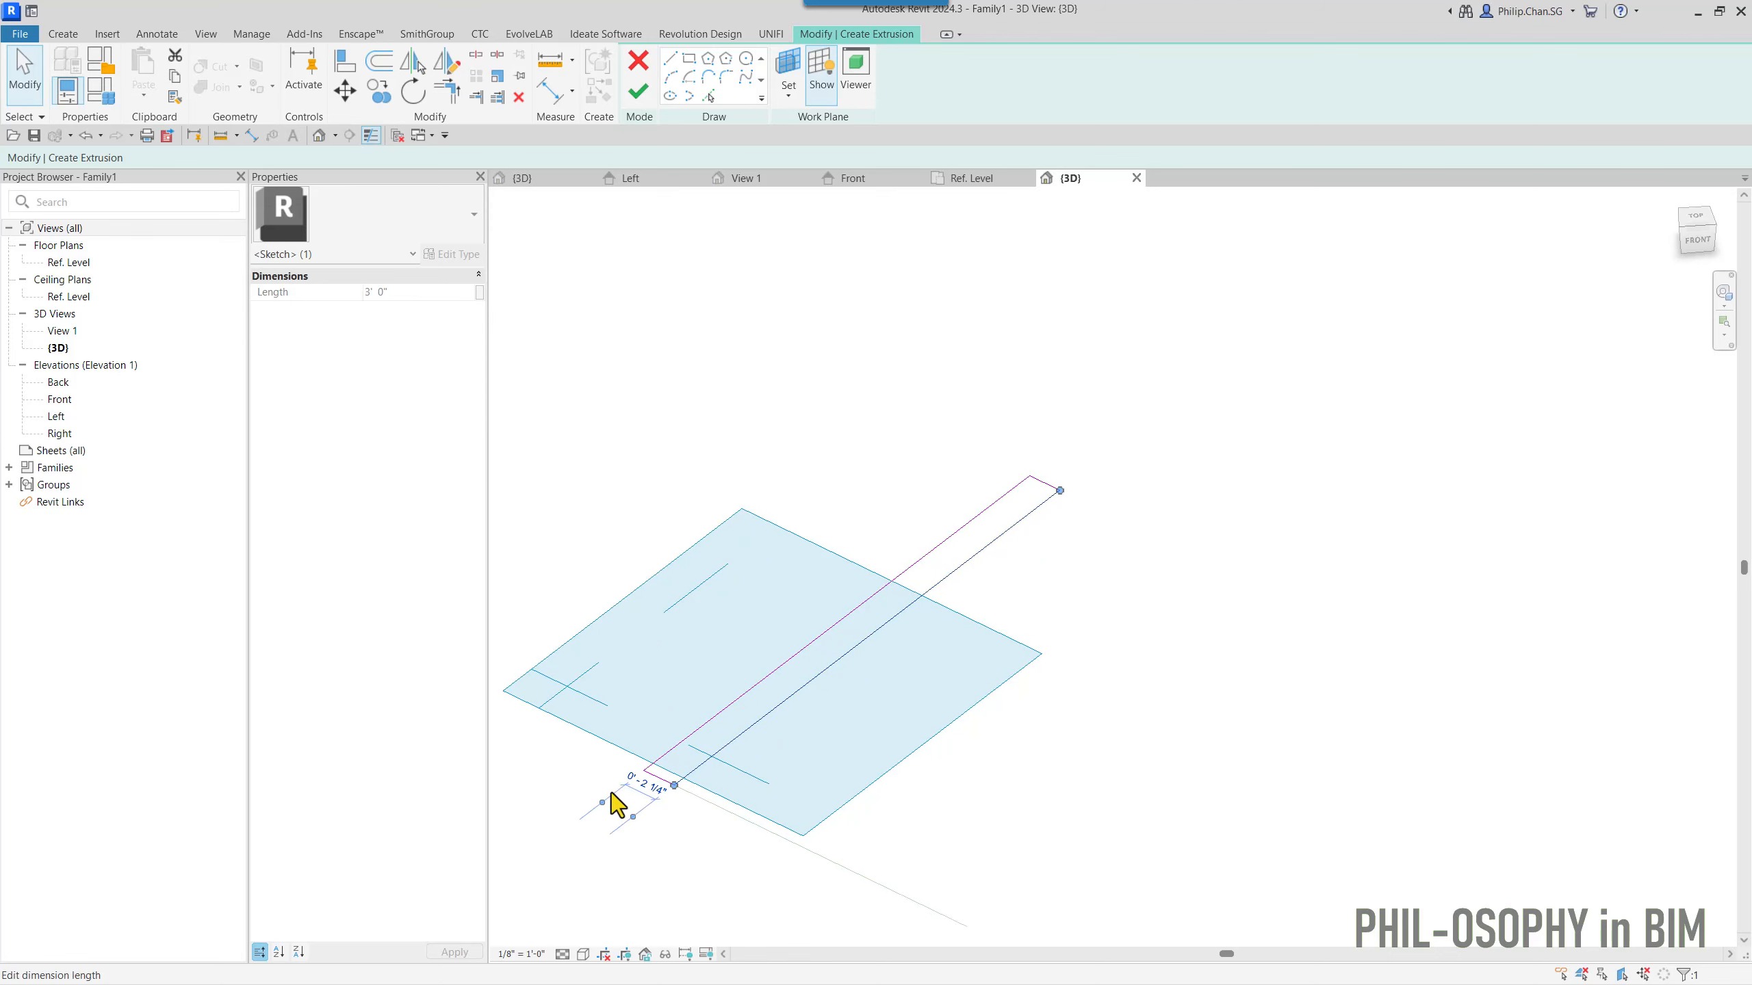
click(645, 785)
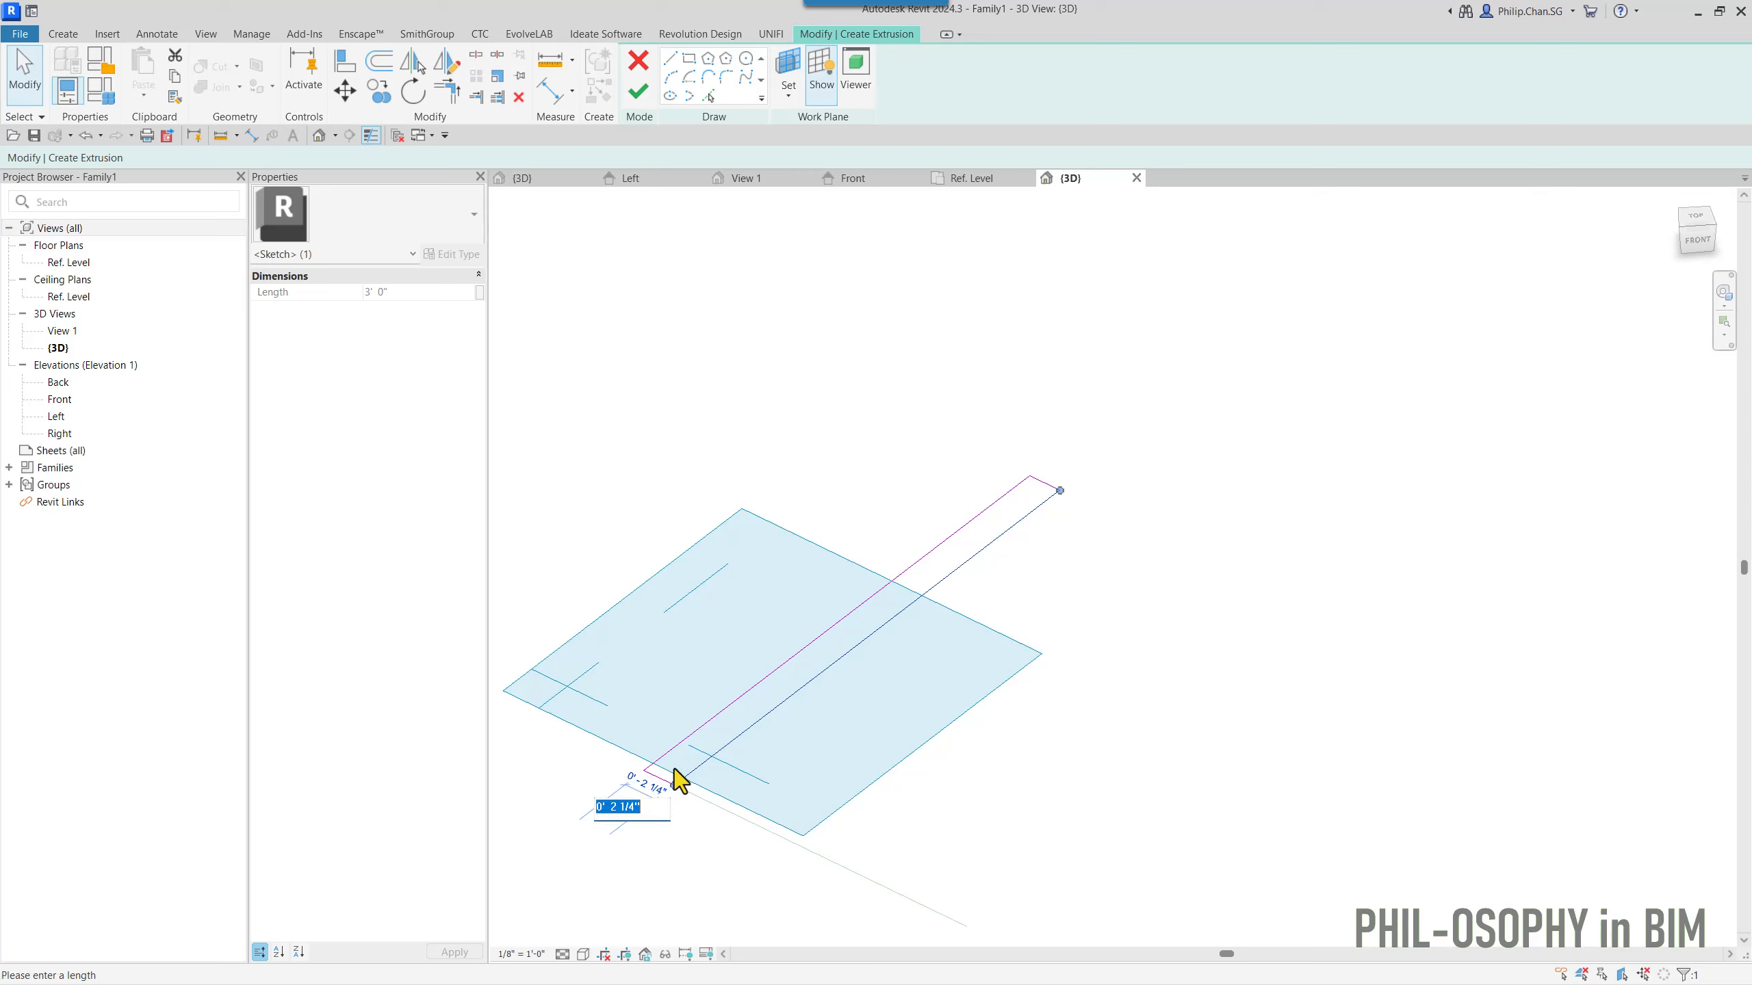
text(2)
key(Return)
click(792, 816)
- Finish the extrusion sketch and set the panel's Extrusion End to 7' 0"
mouse_move(707, 868)
middle_down()
mouse_move(791, 816)
mouse_move(730, 735)
mouse_move(767, 836)
middle_up()
scroll(793, 815, down, 2)
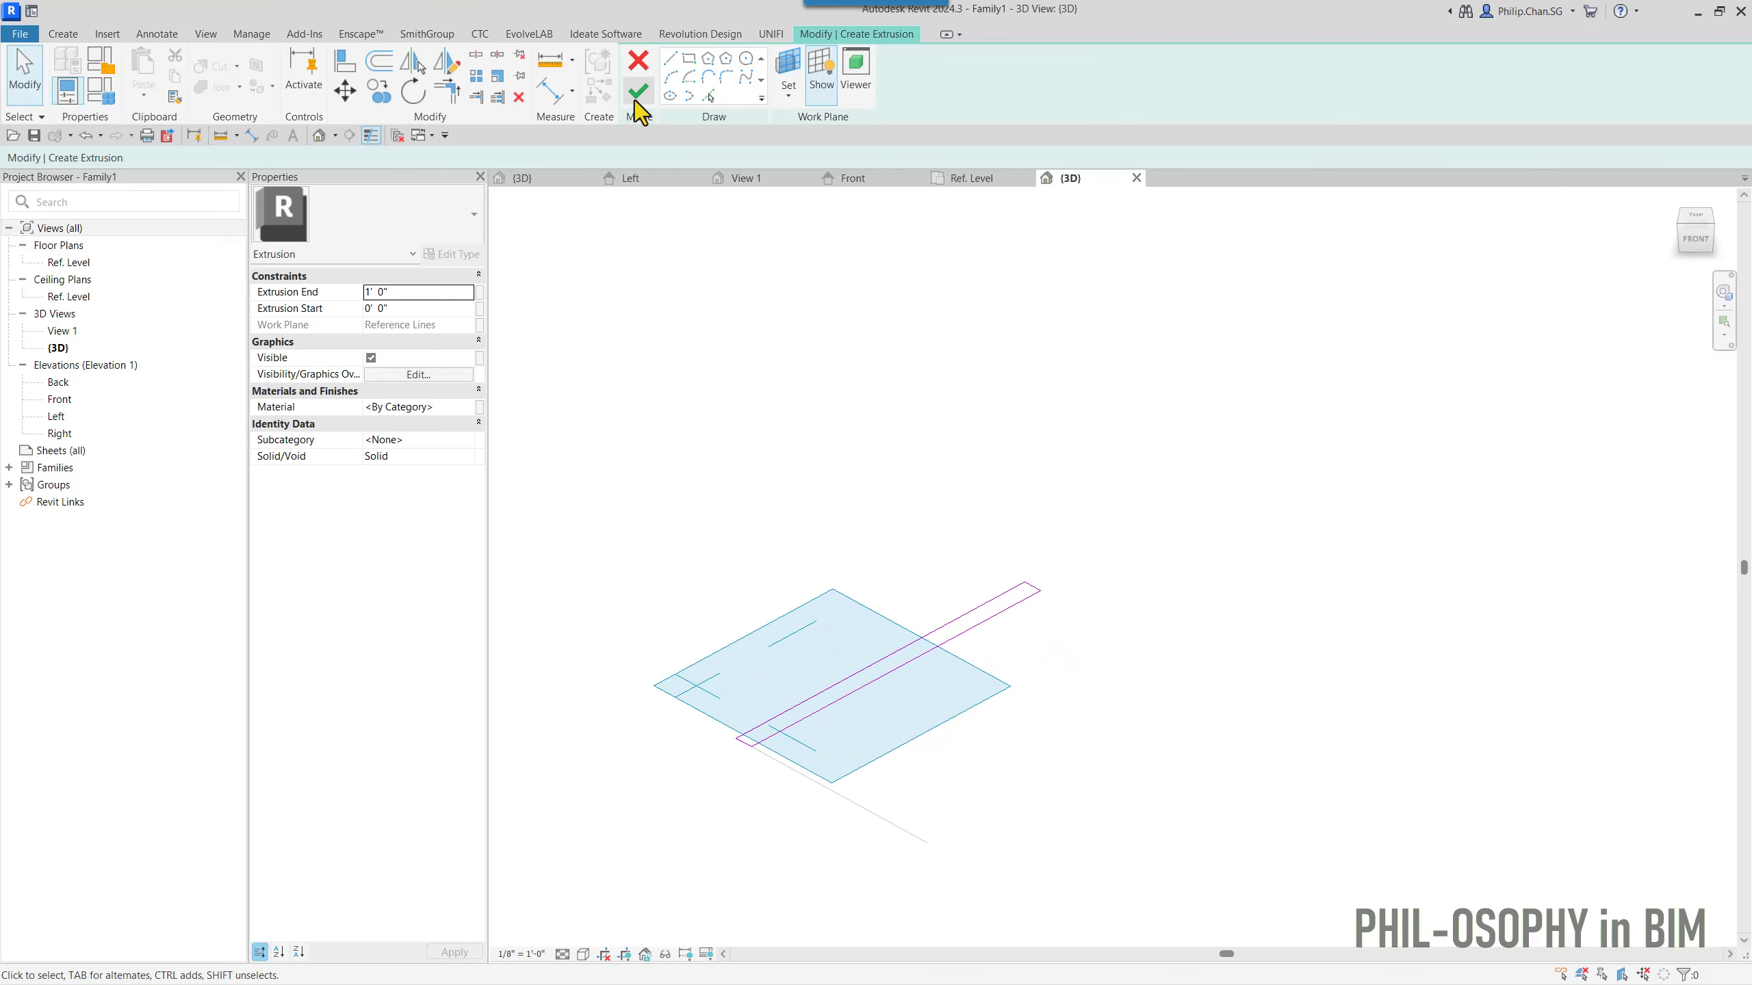
click(637, 93)
click(709, 299)
click(896, 548)
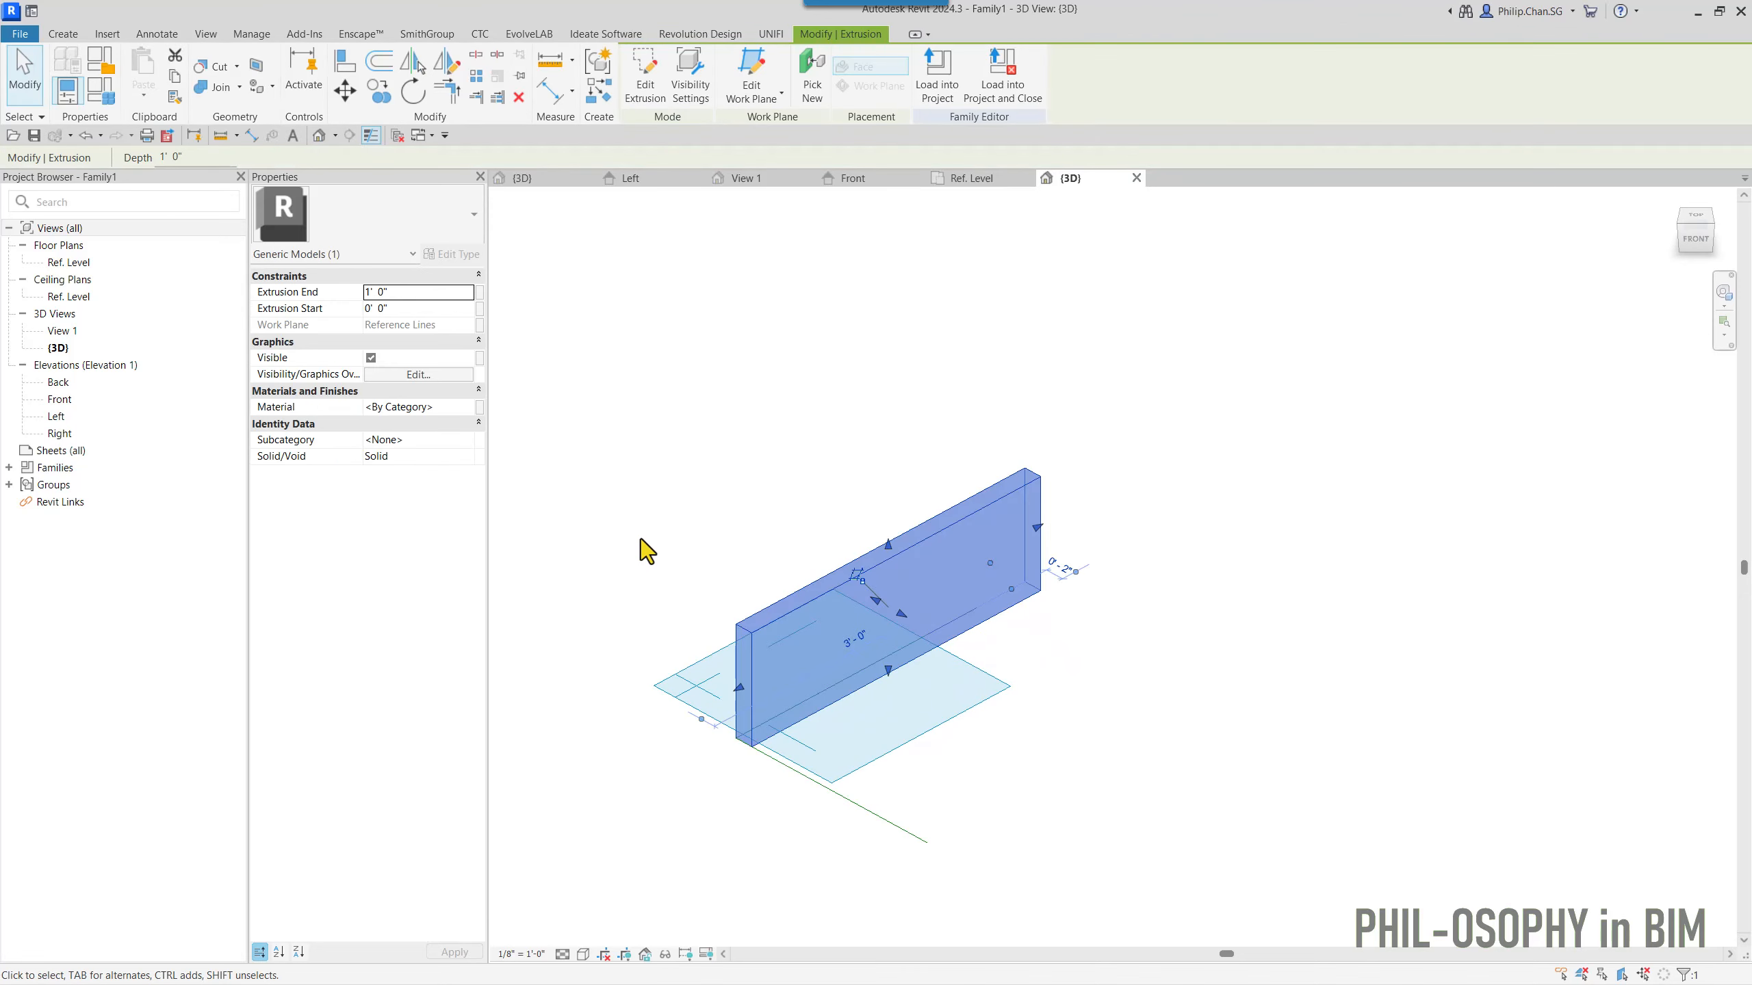
click(449, 295)
click(444, 292)
text(7)
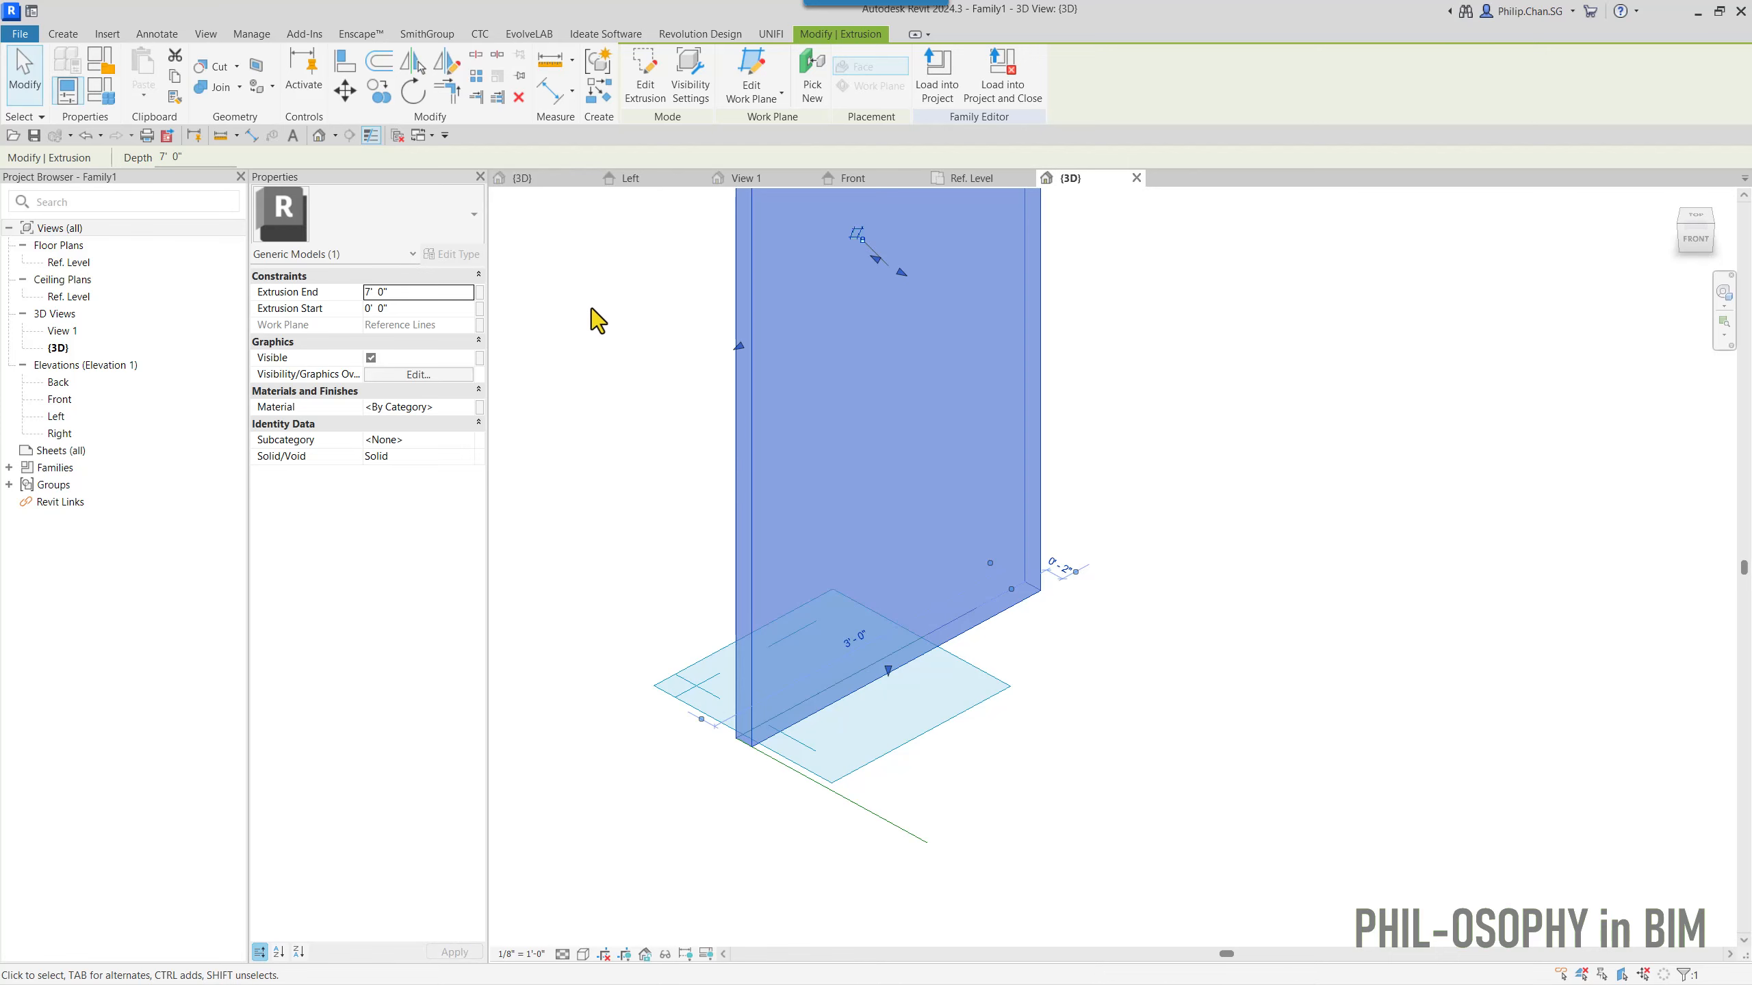
scroll(595, 387, down, 3)
click(680, 655)
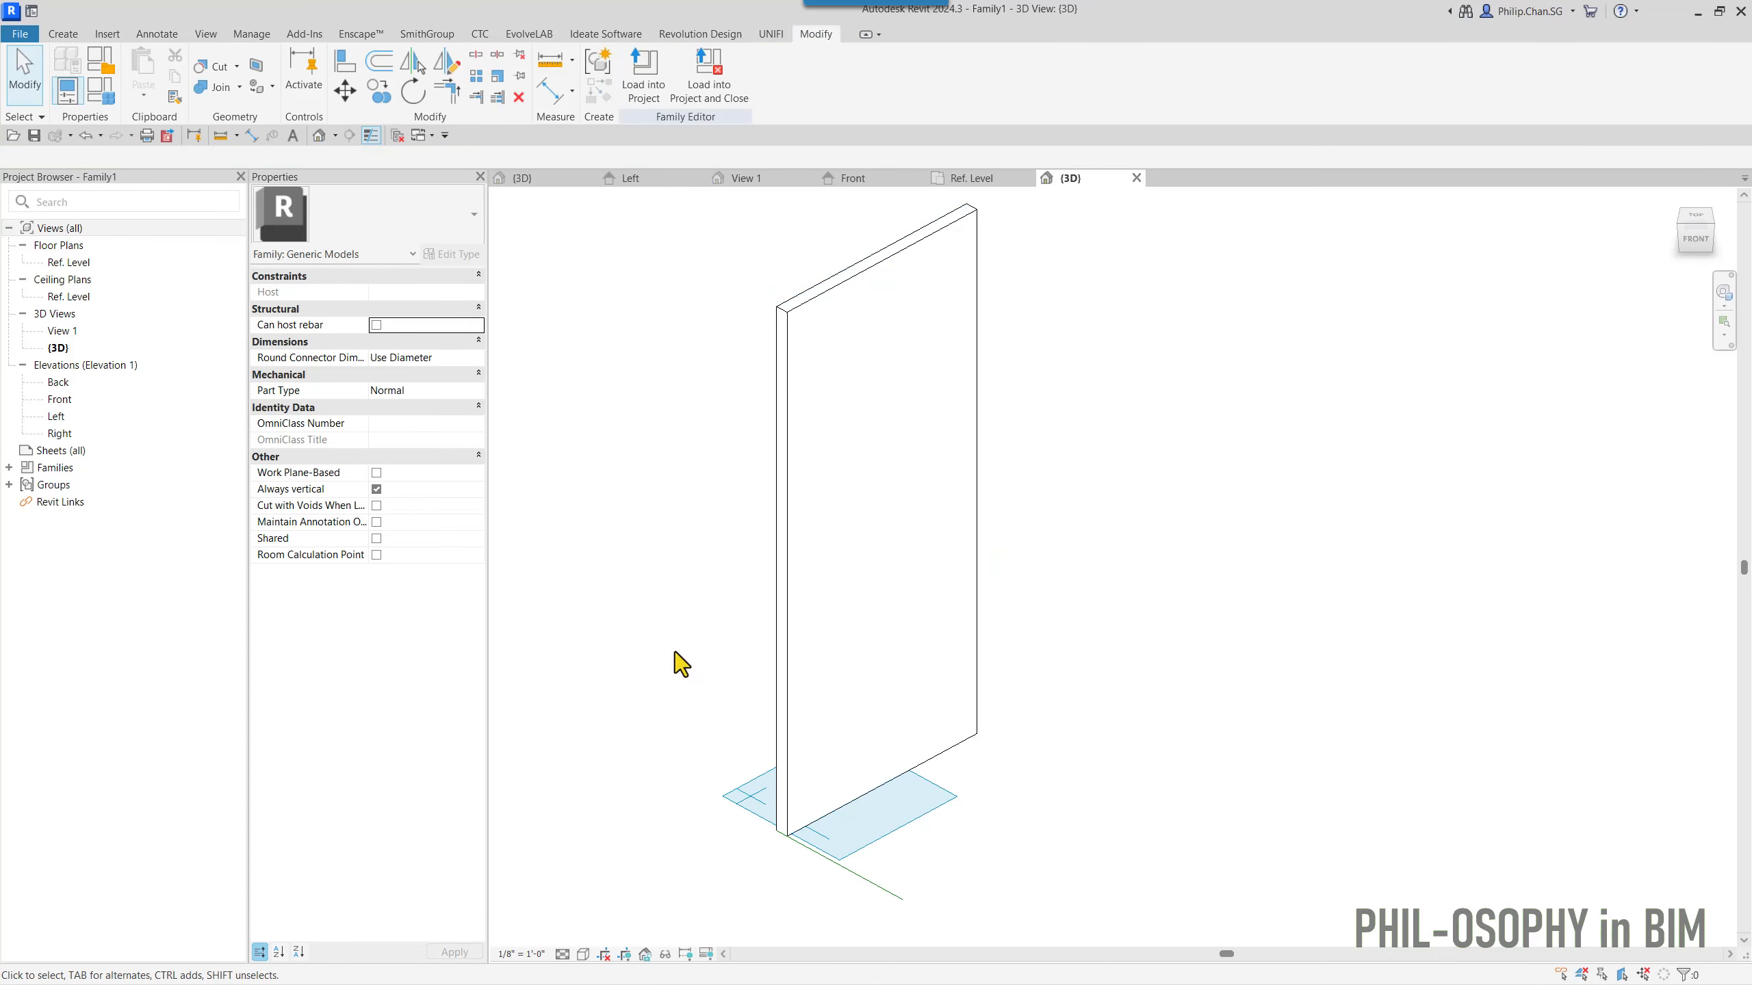
- Change the 3D view's visual style to Shaded
click(583, 954)
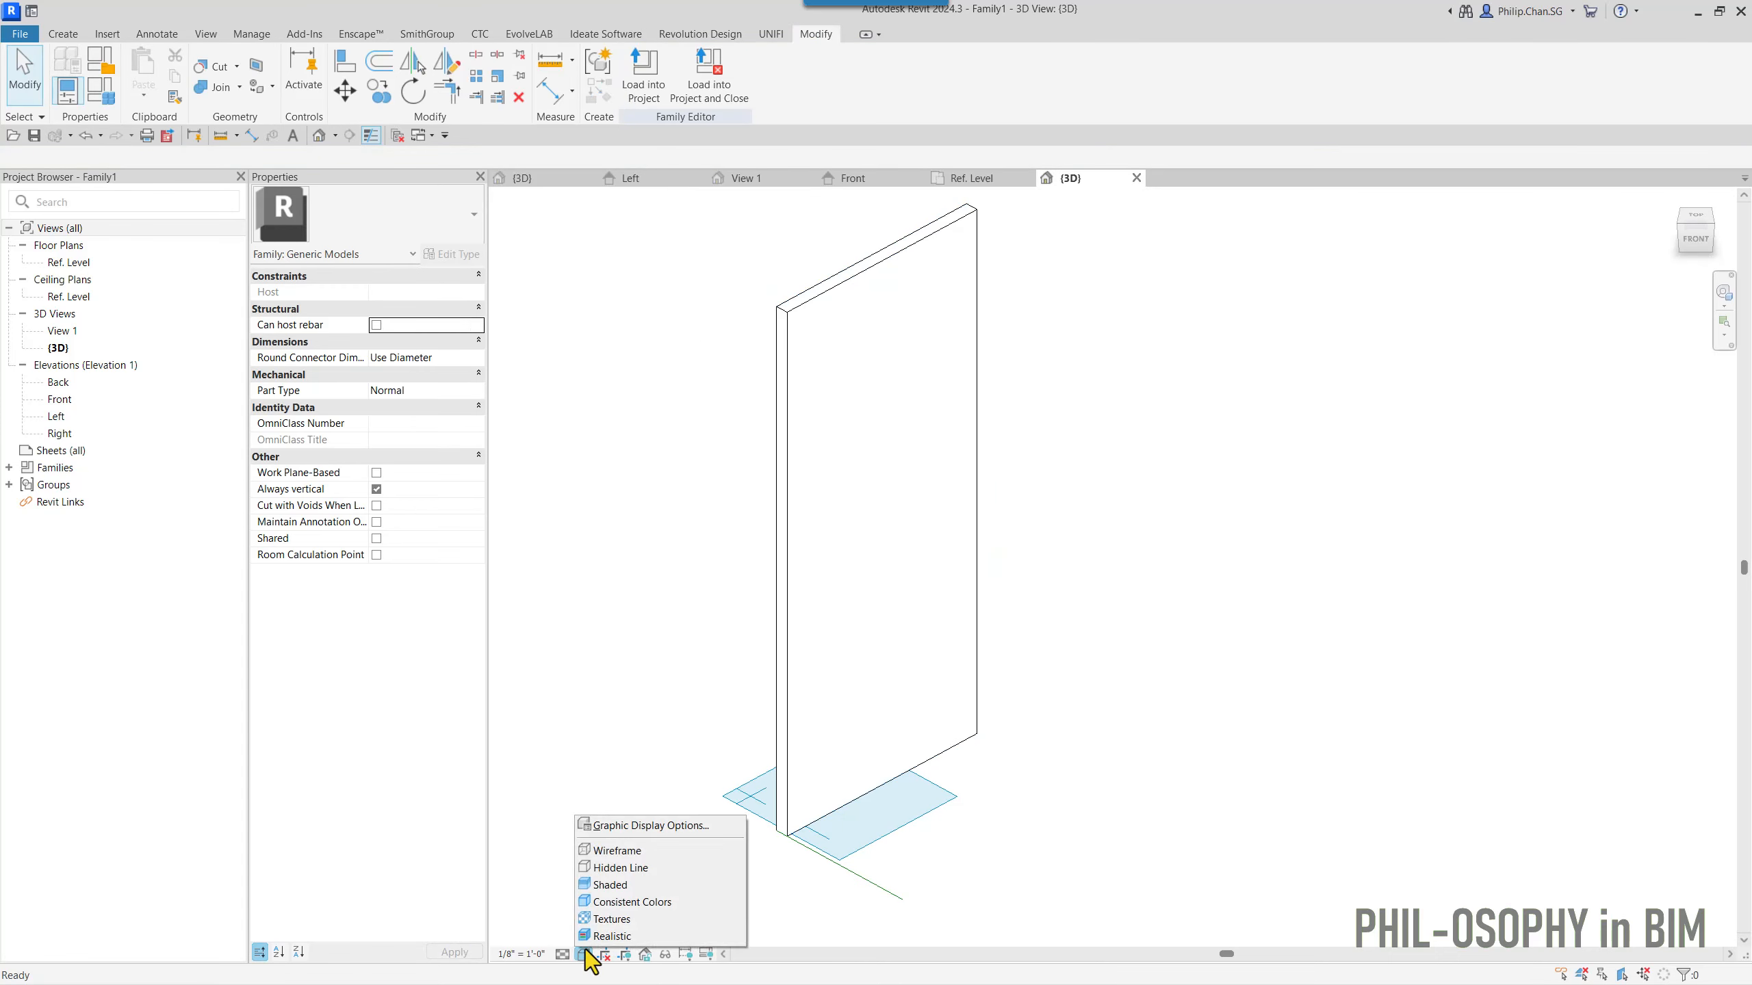
click(617, 885)
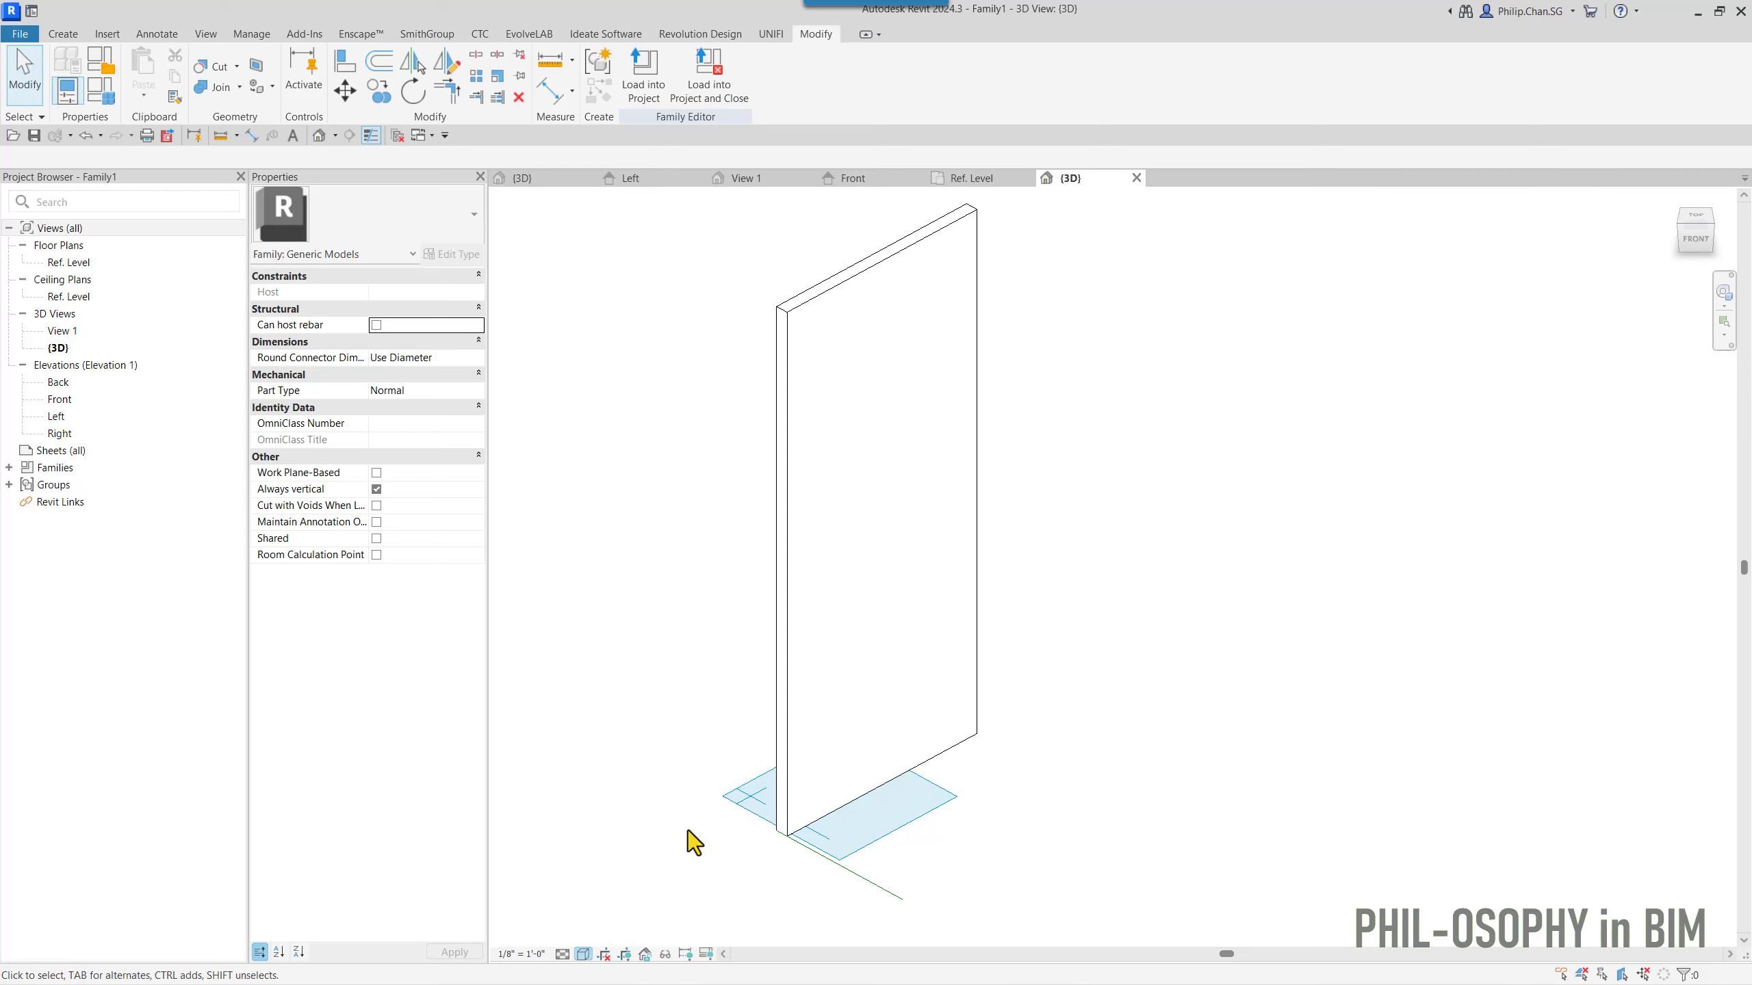
mouse_move(687, 830)
shift+middle_down()
mouse_move(837, 821)
mouse_move(690, 894)
shift+middle_up()
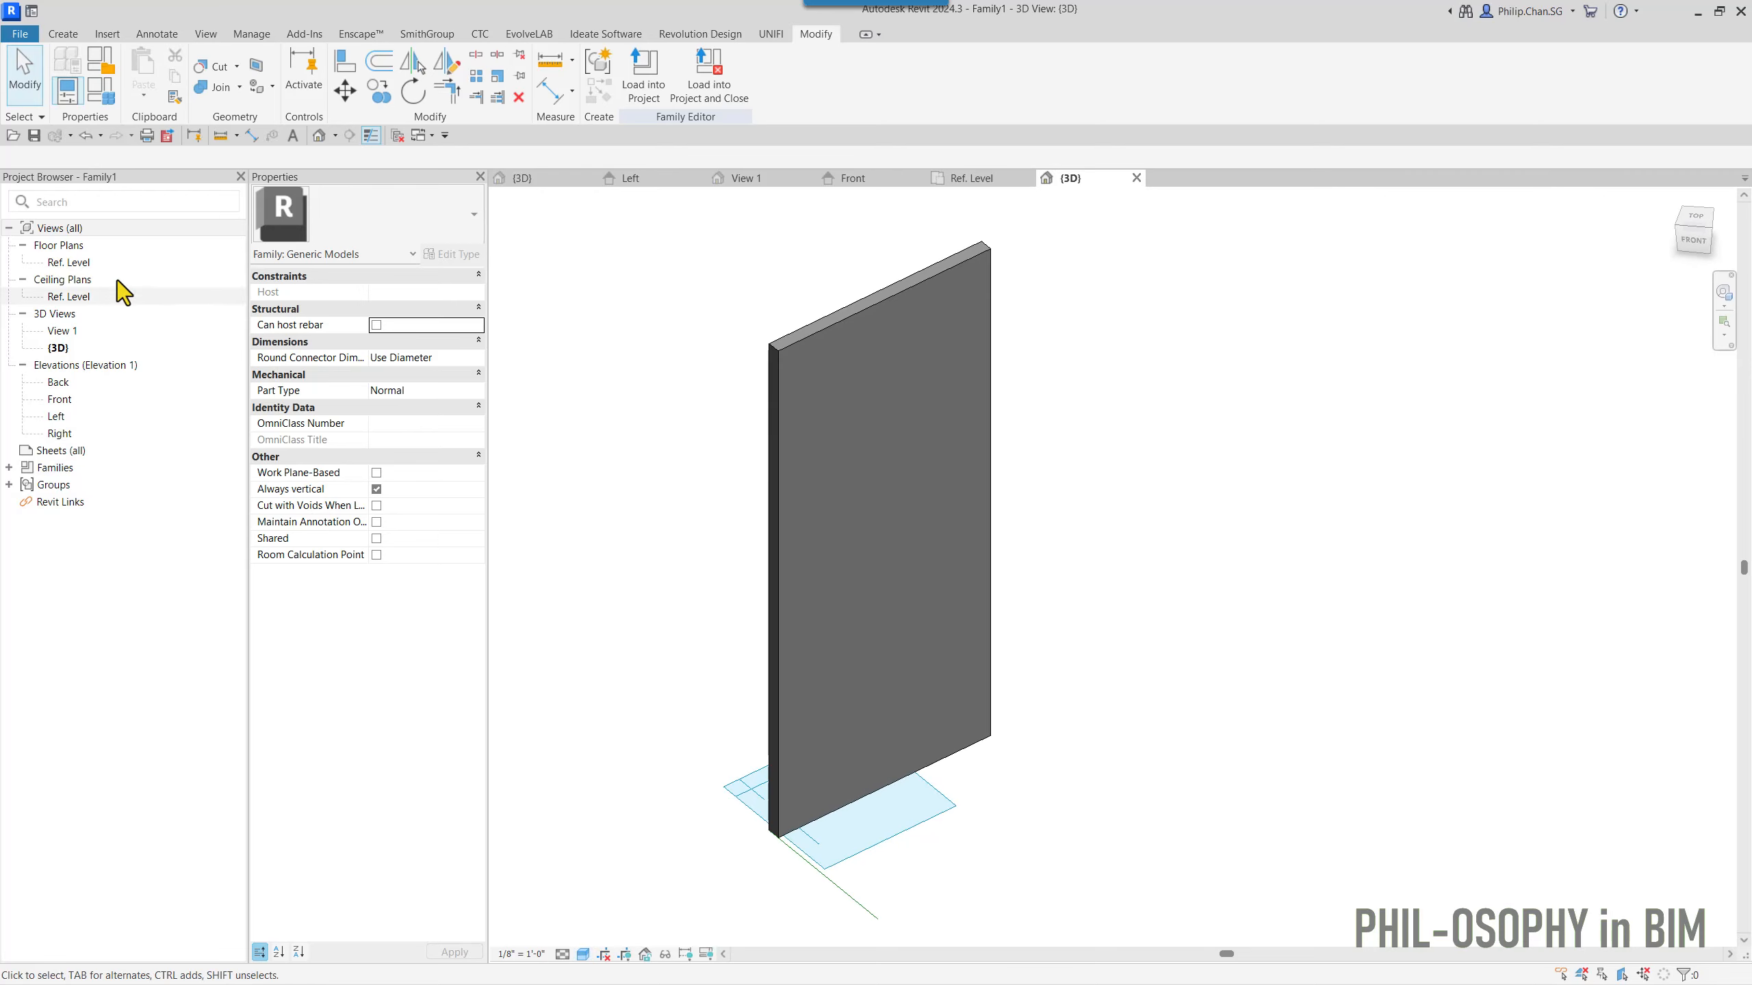
- Open the Ref. Level floor plan and change its visual style to Shaded
double_click(69, 263)
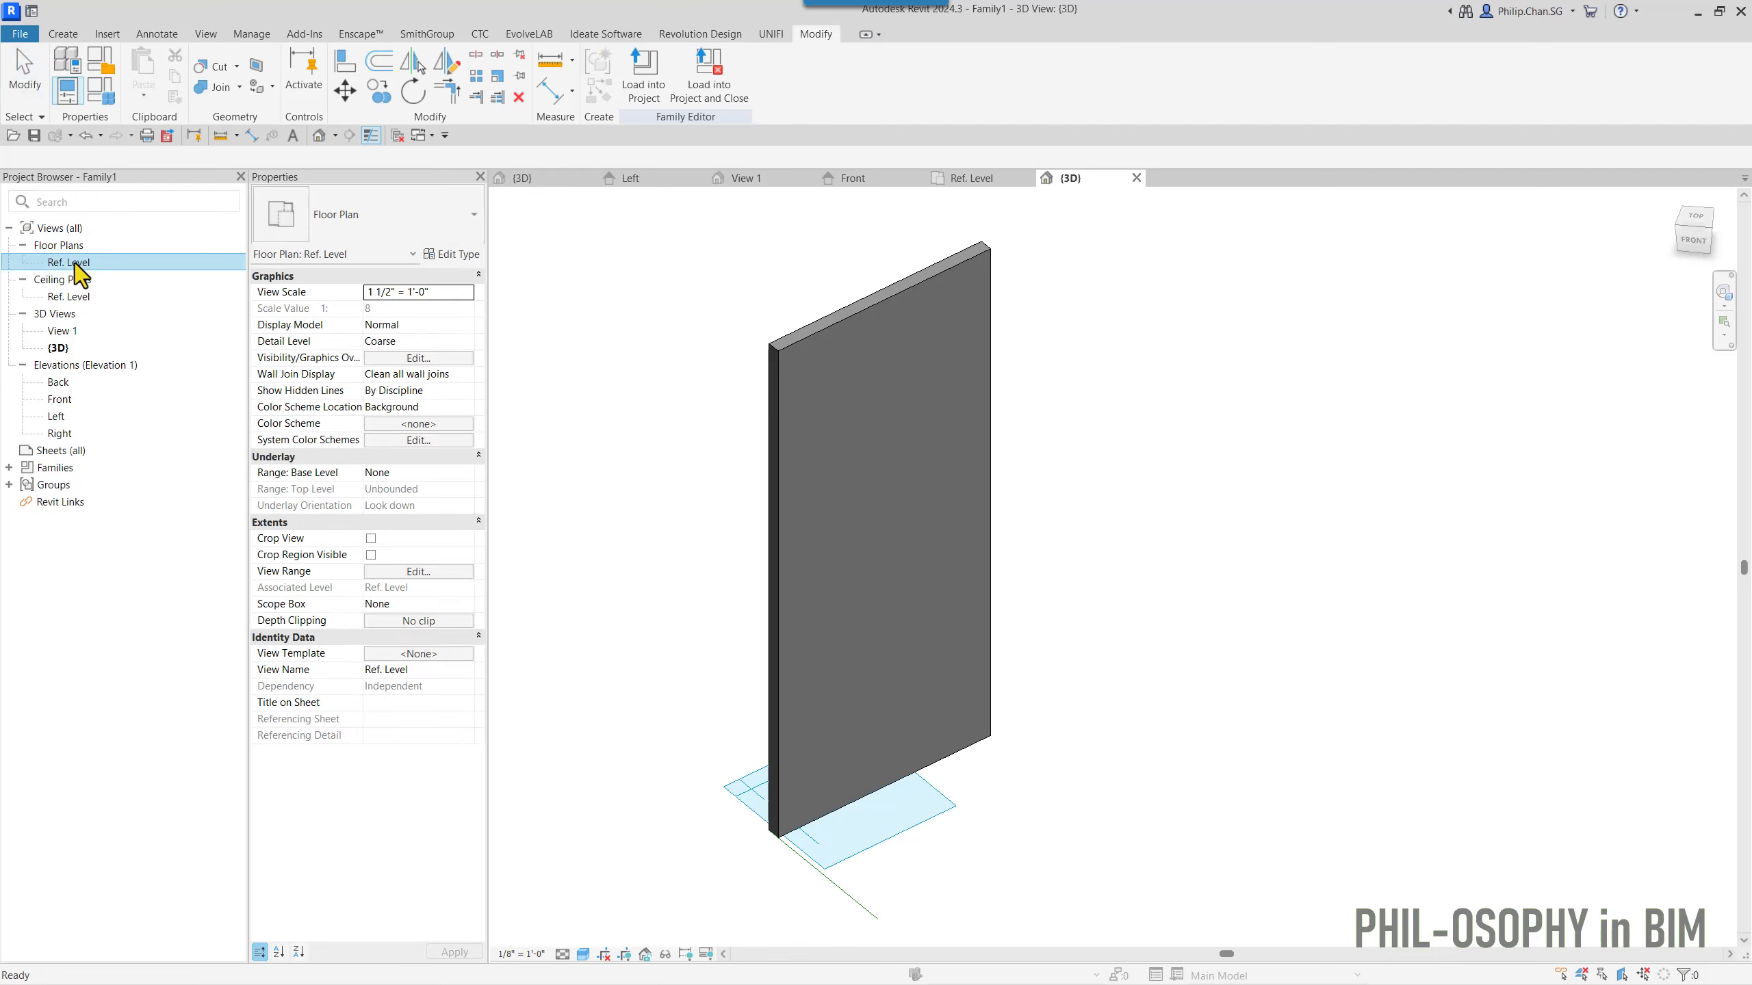
click(584, 954)
click(603, 885)
middle_drag(815, 761, 765, 745)
scroll(767, 742, up, 1)
middle_drag(1111, 432, 1021, 501)
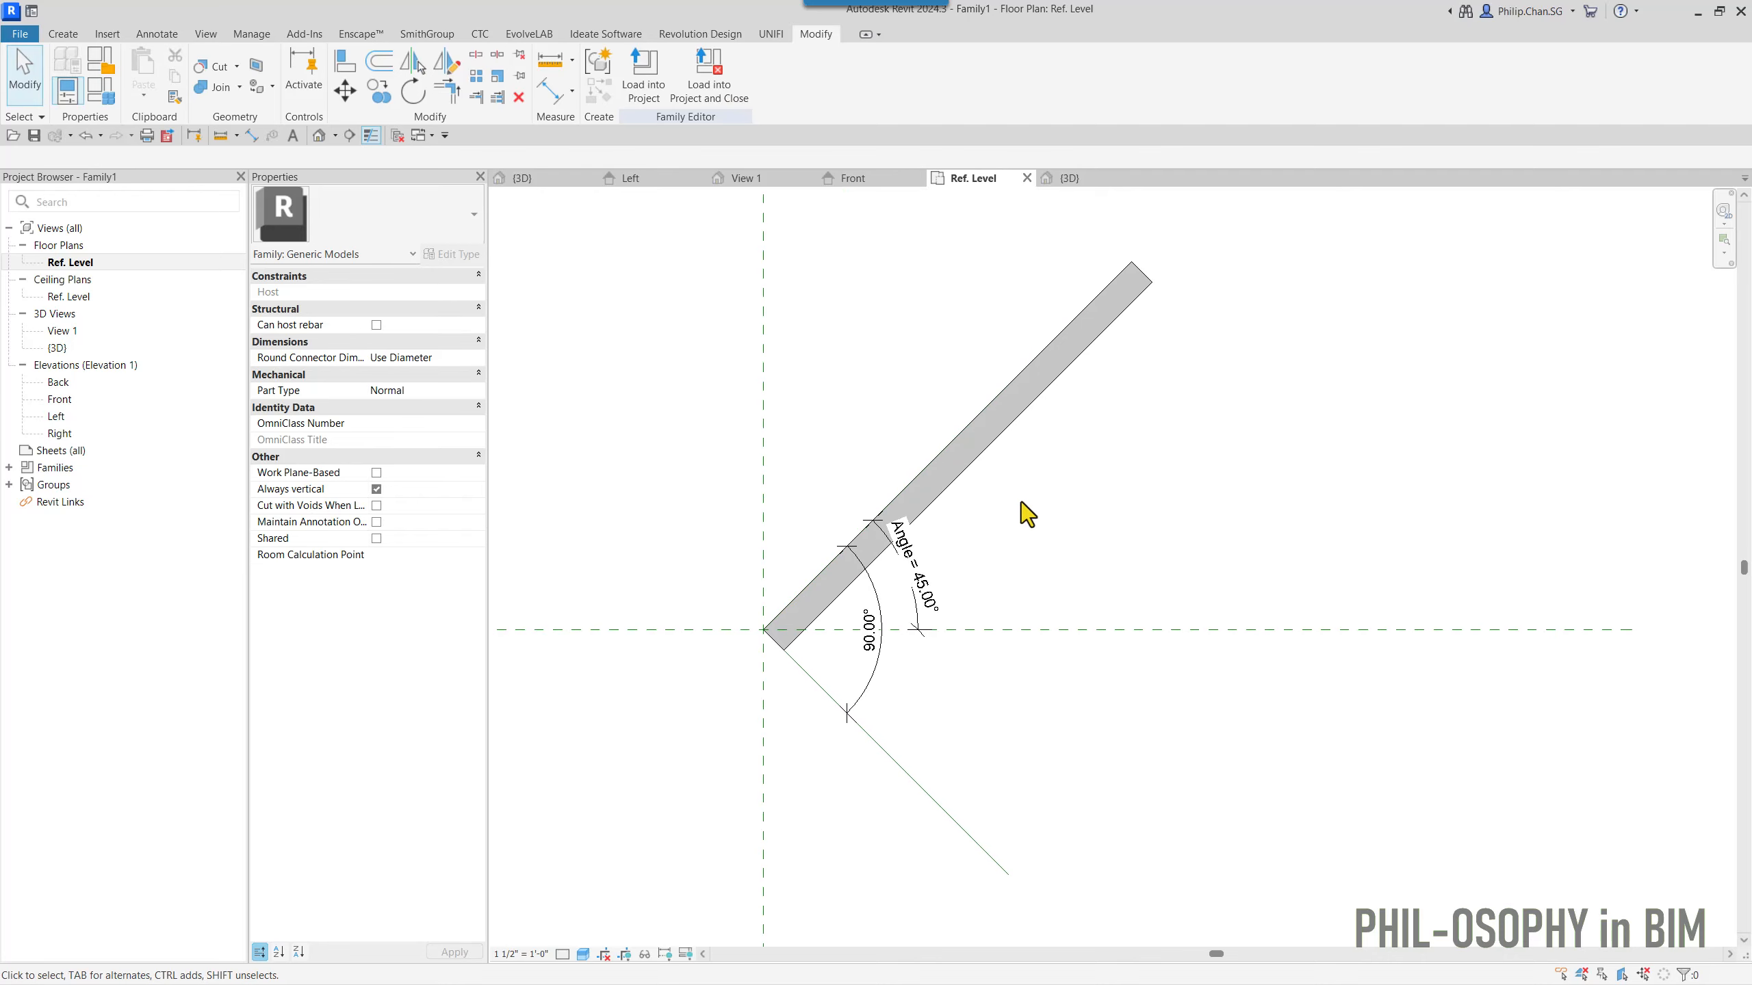
- Flex the panel by setting the Angle parameter to 90° in Family Types and applying it
click(996, 442)
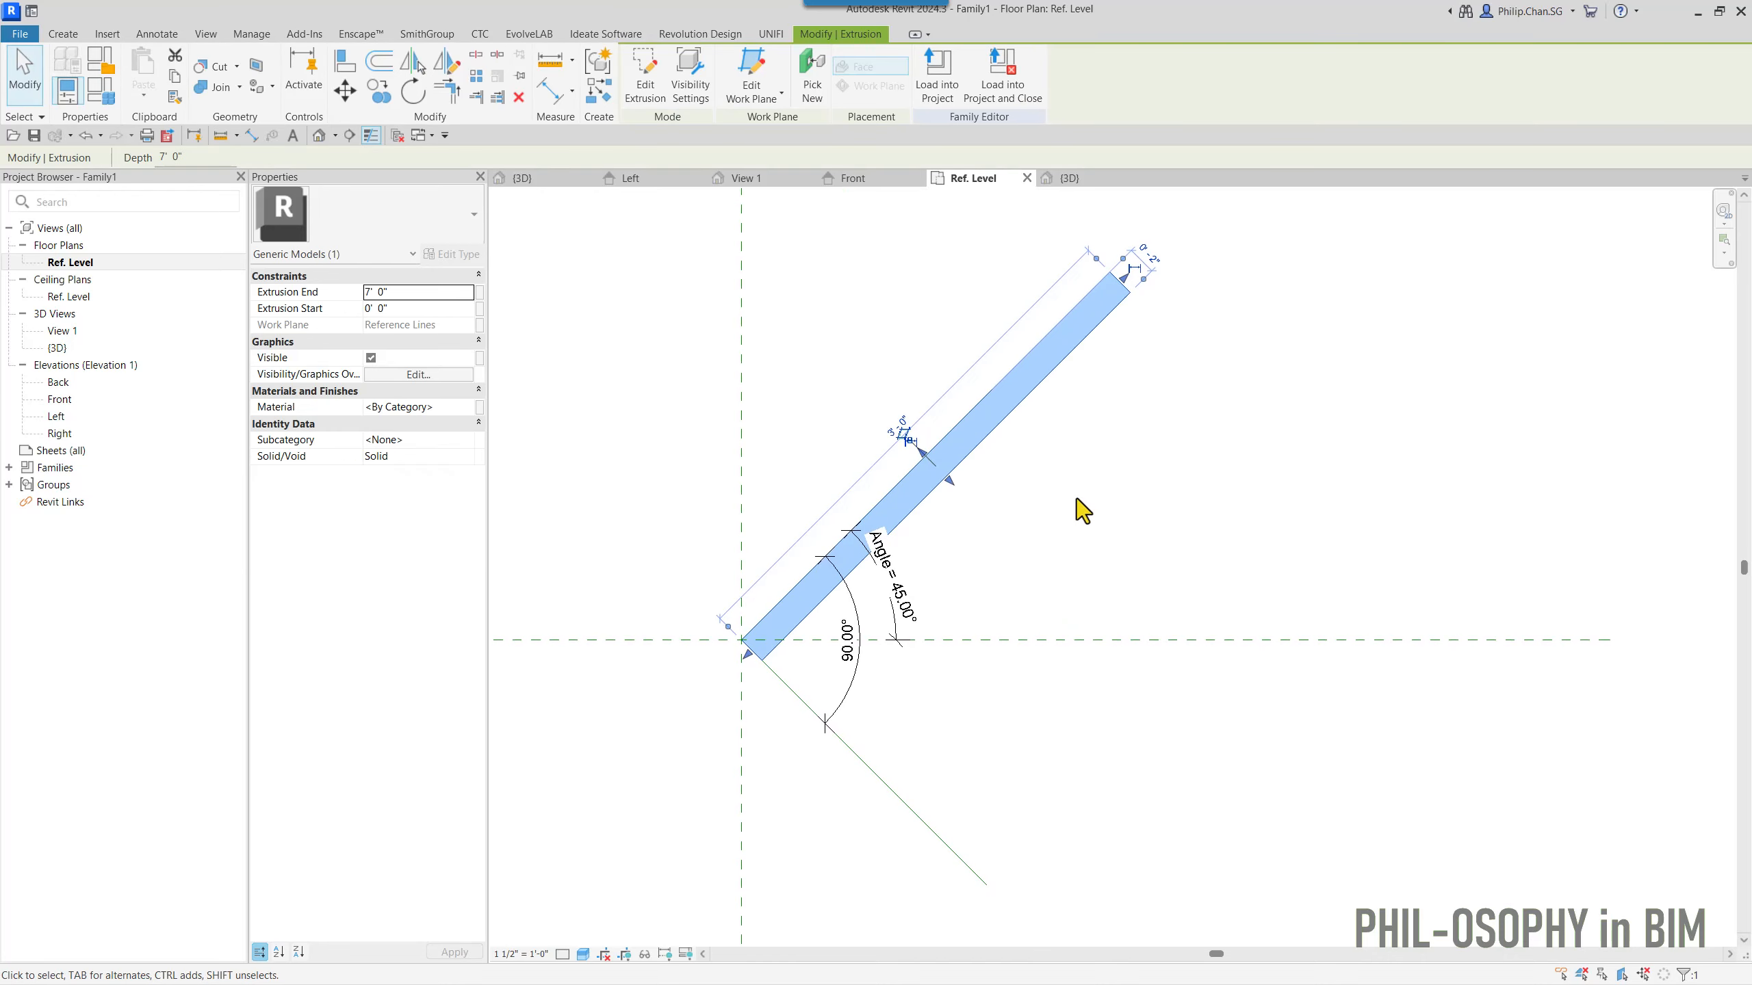
scroll(1034, 497, down, 2)
click(1003, 481)
click(110, 93)
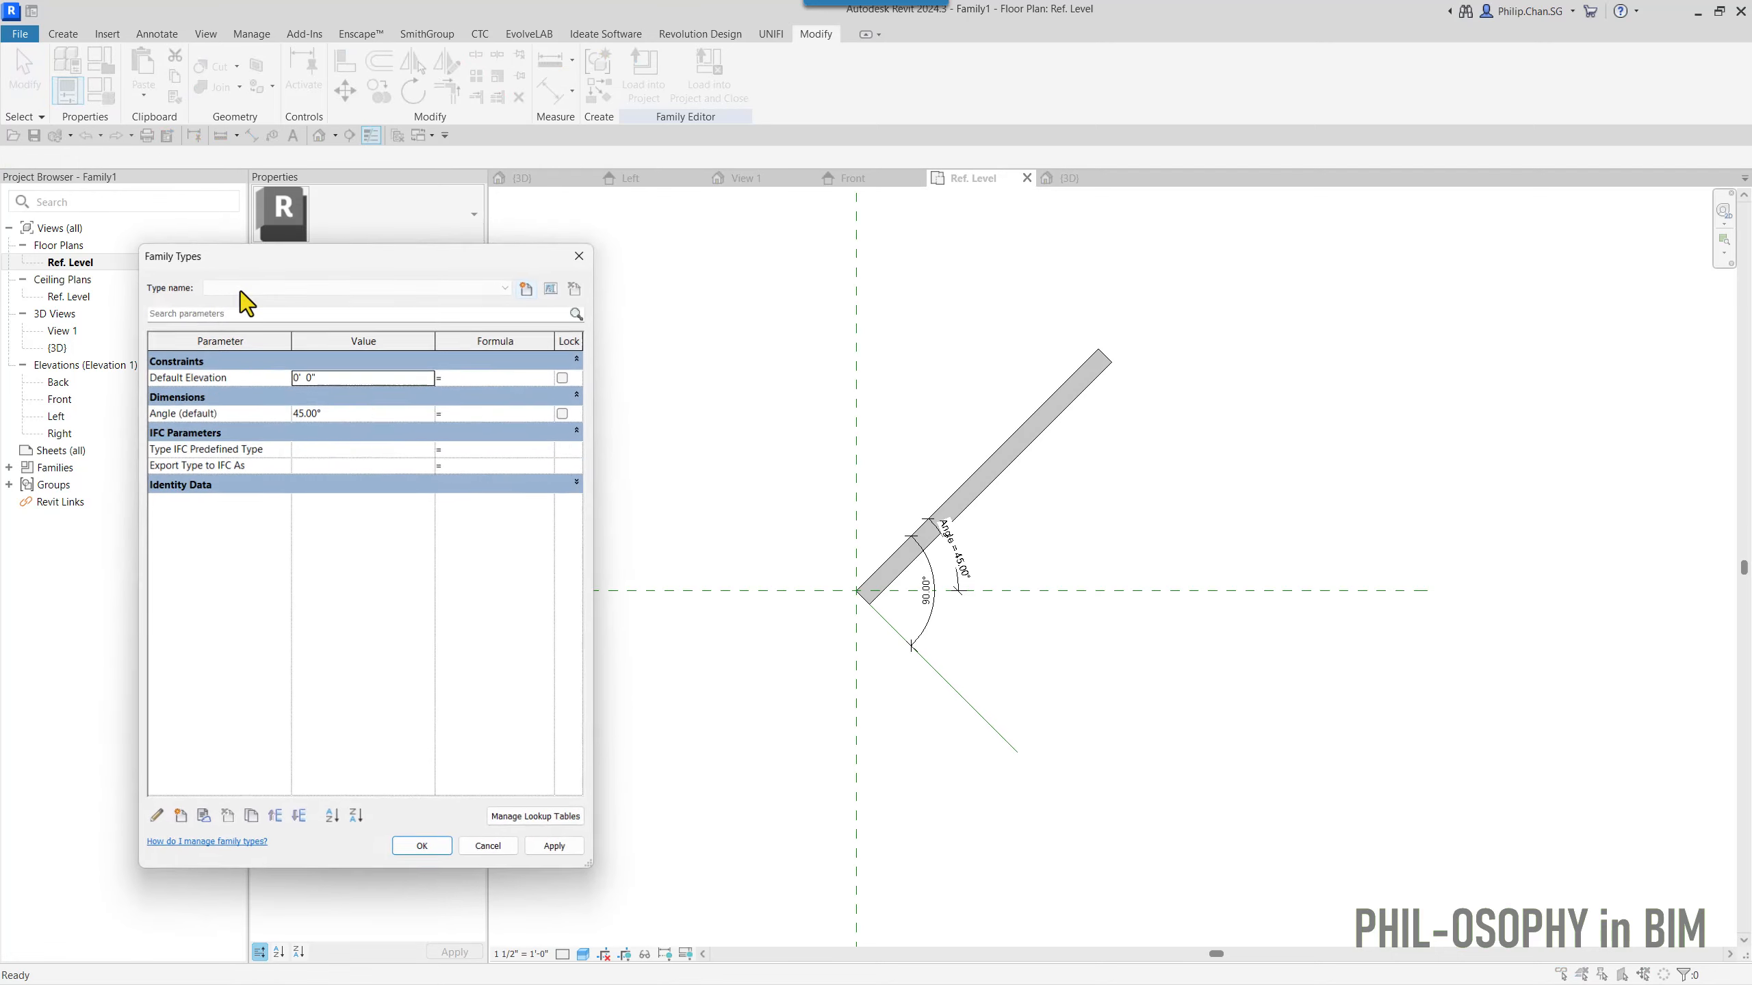
drag(265, 260, 219, 268)
click(300, 423)
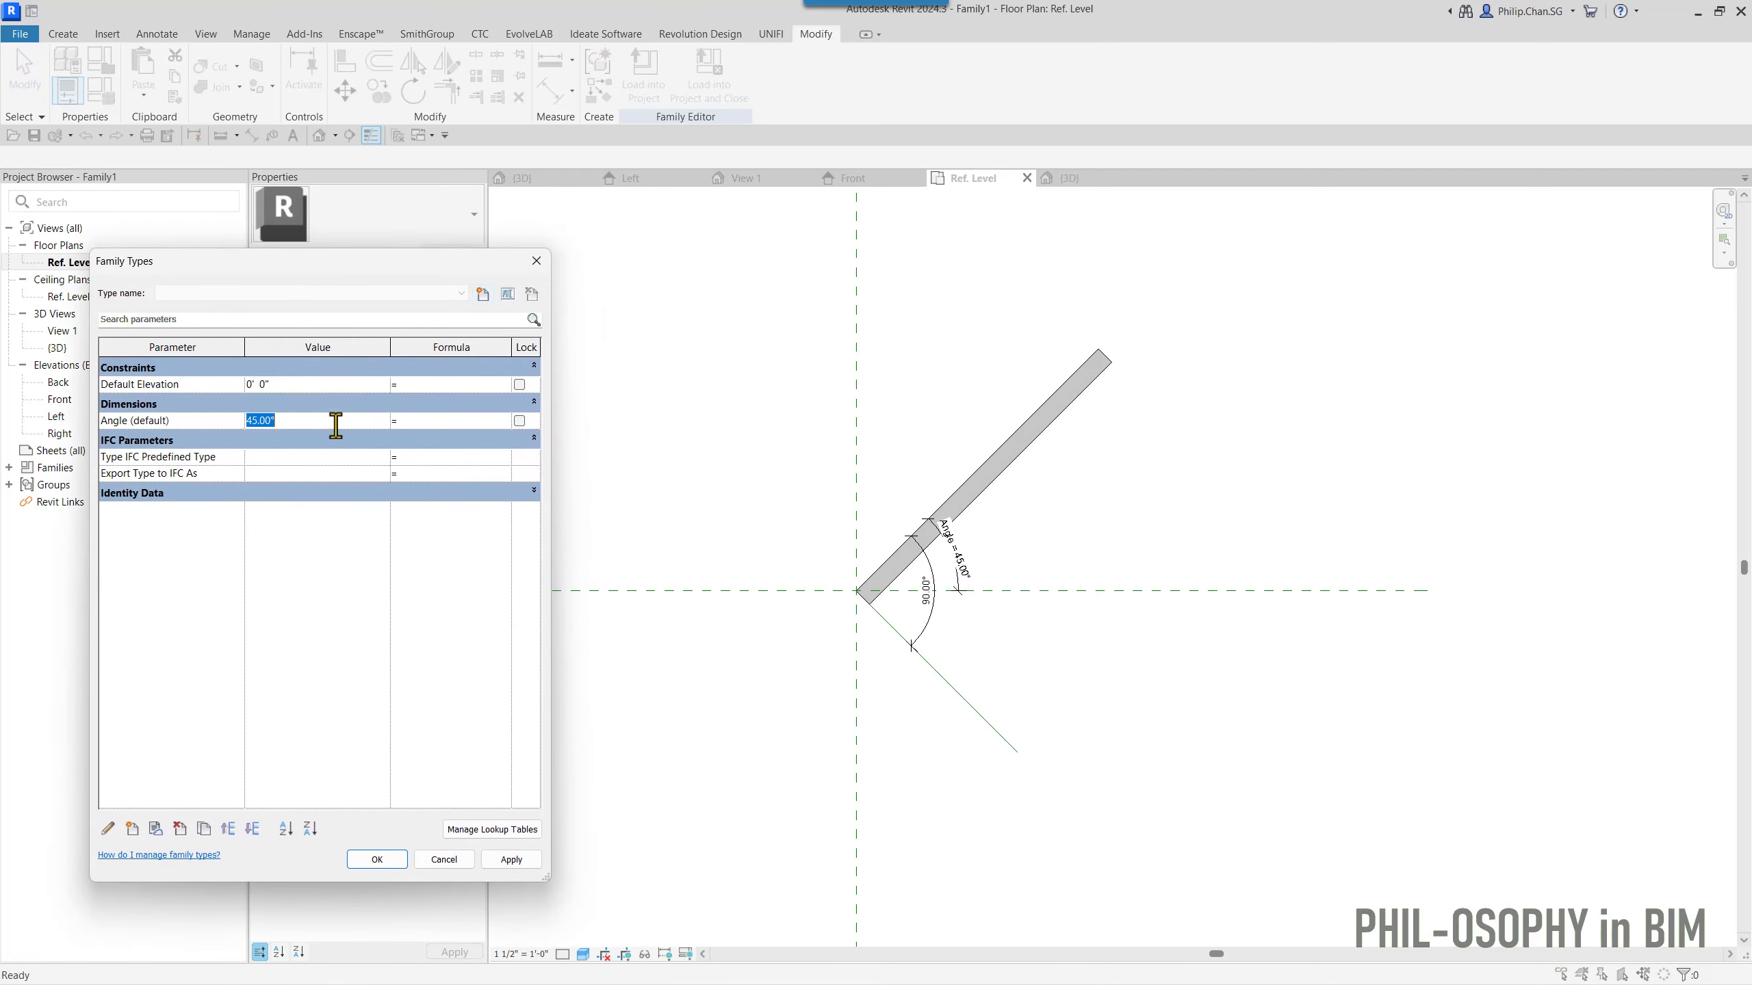
click(523, 861)
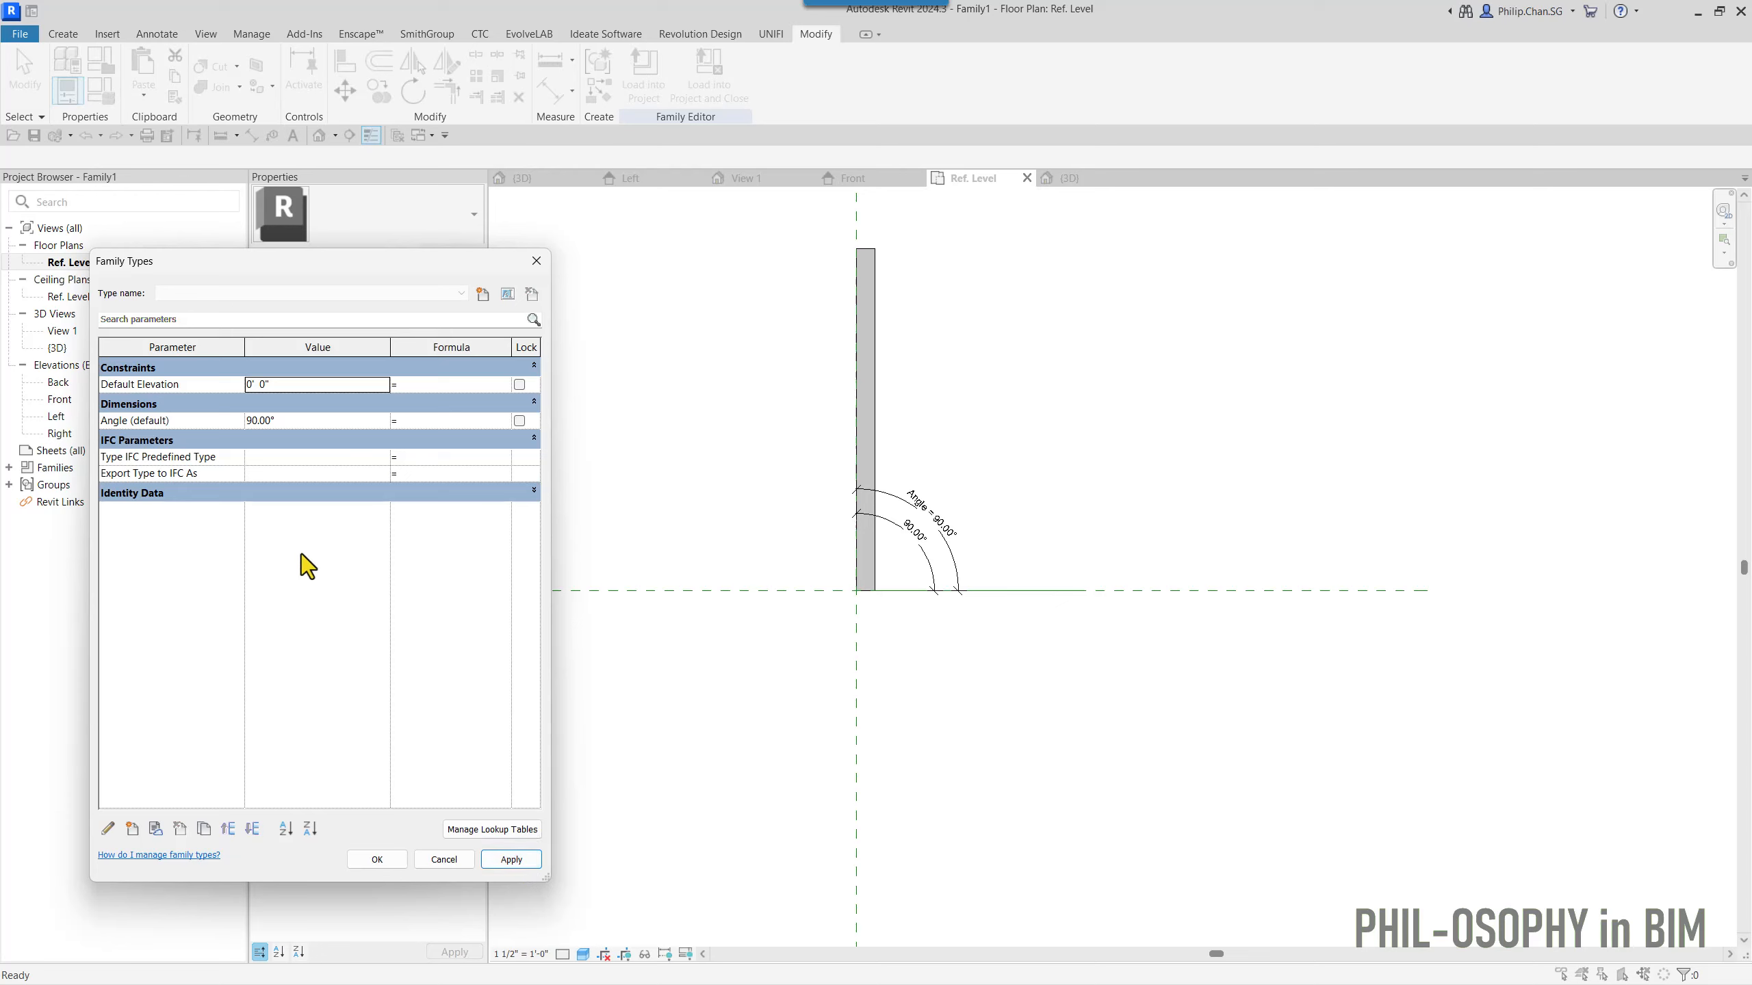
- Set the Angle parameter to 0° and apply it to test the panel's swing
click(345, 425)
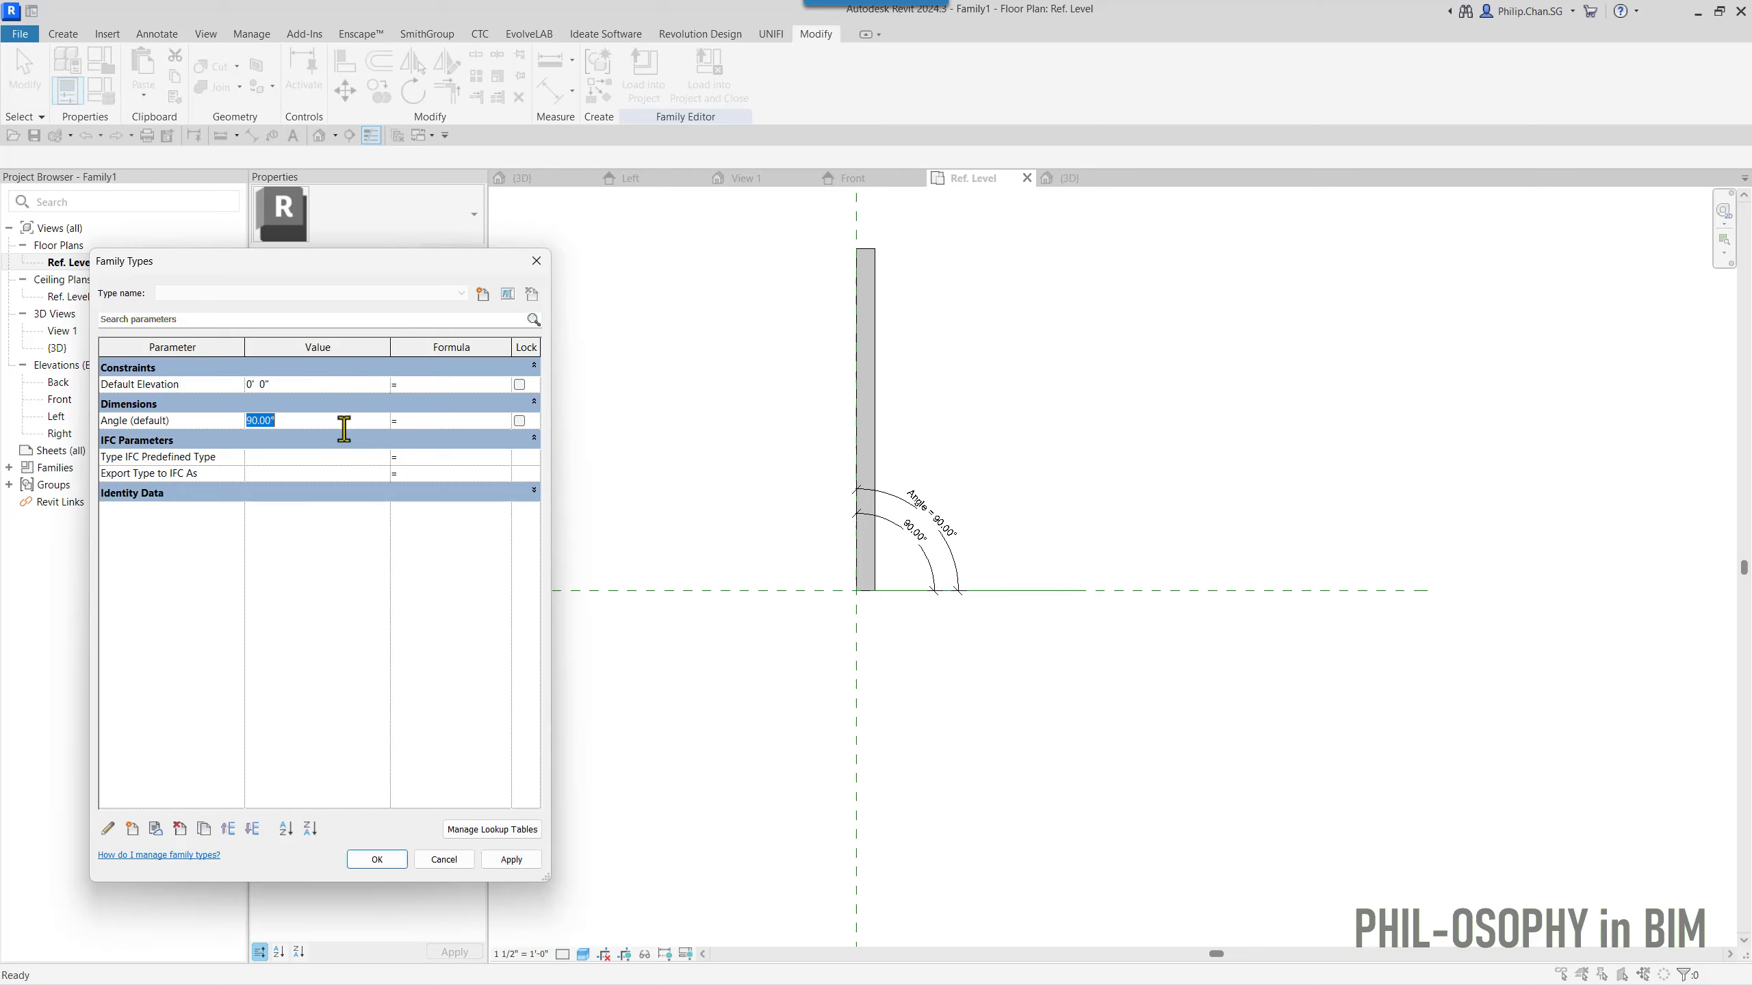
text(0)
click(500, 866)
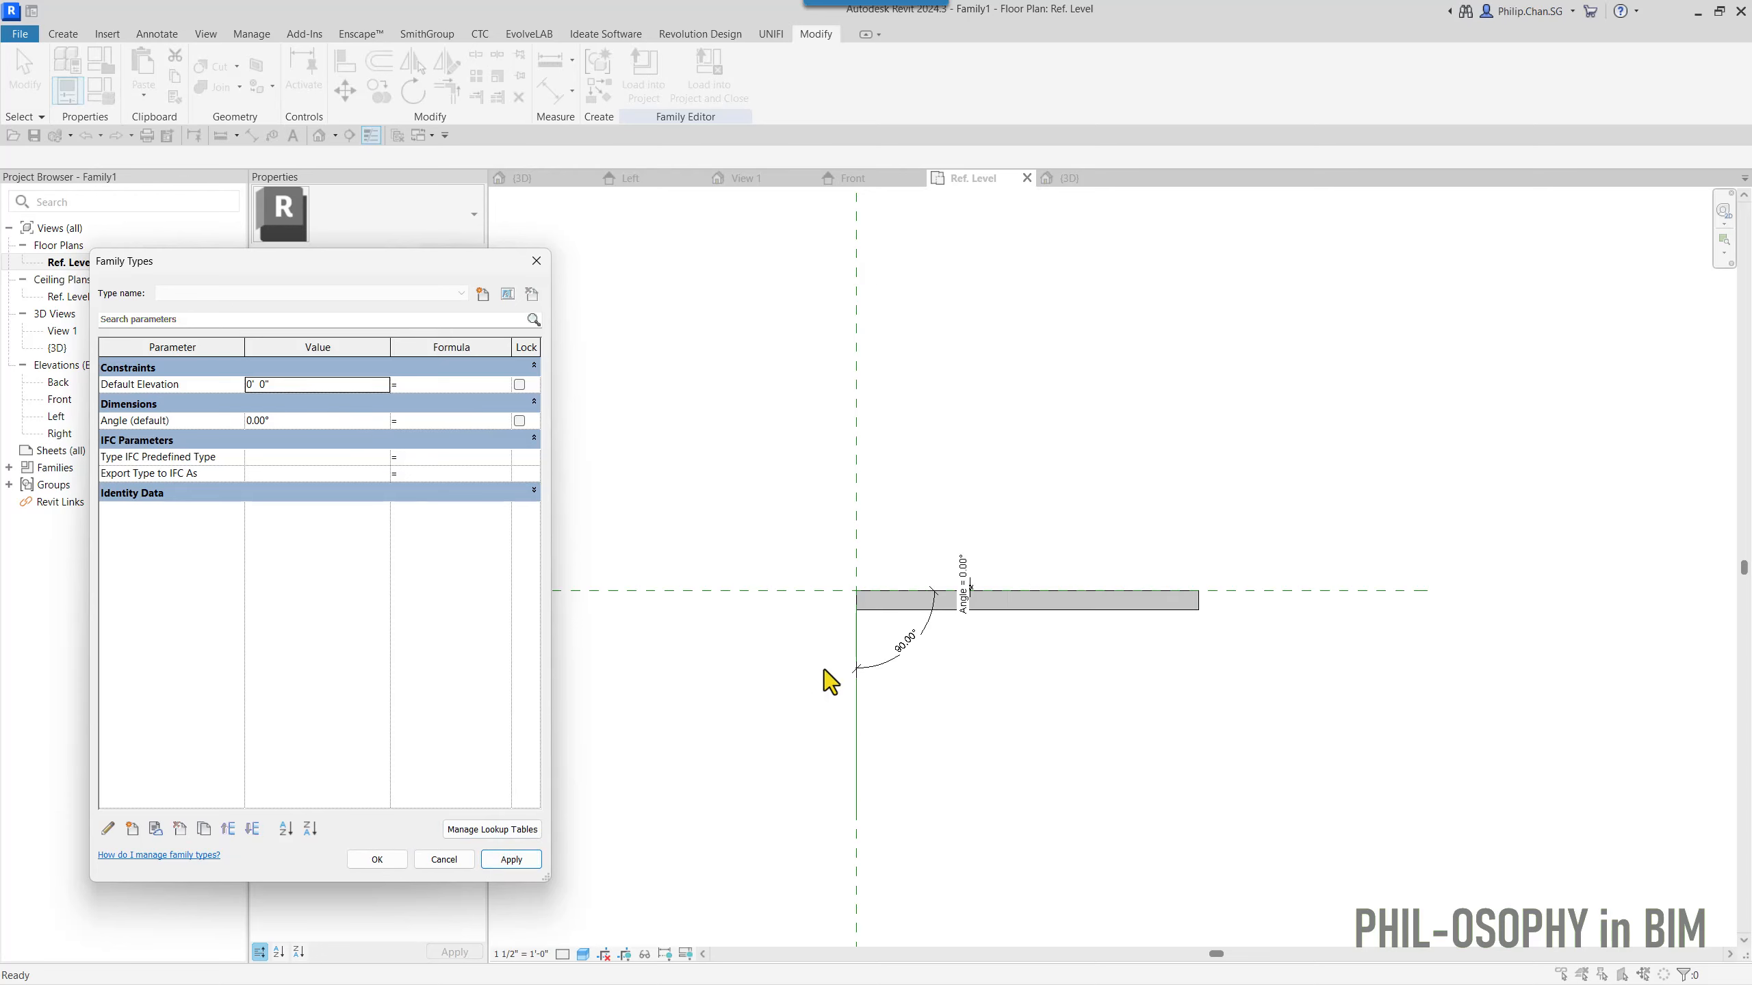
- Set the Angle parameter to 45°, apply it and close Family Types
click(357, 421)
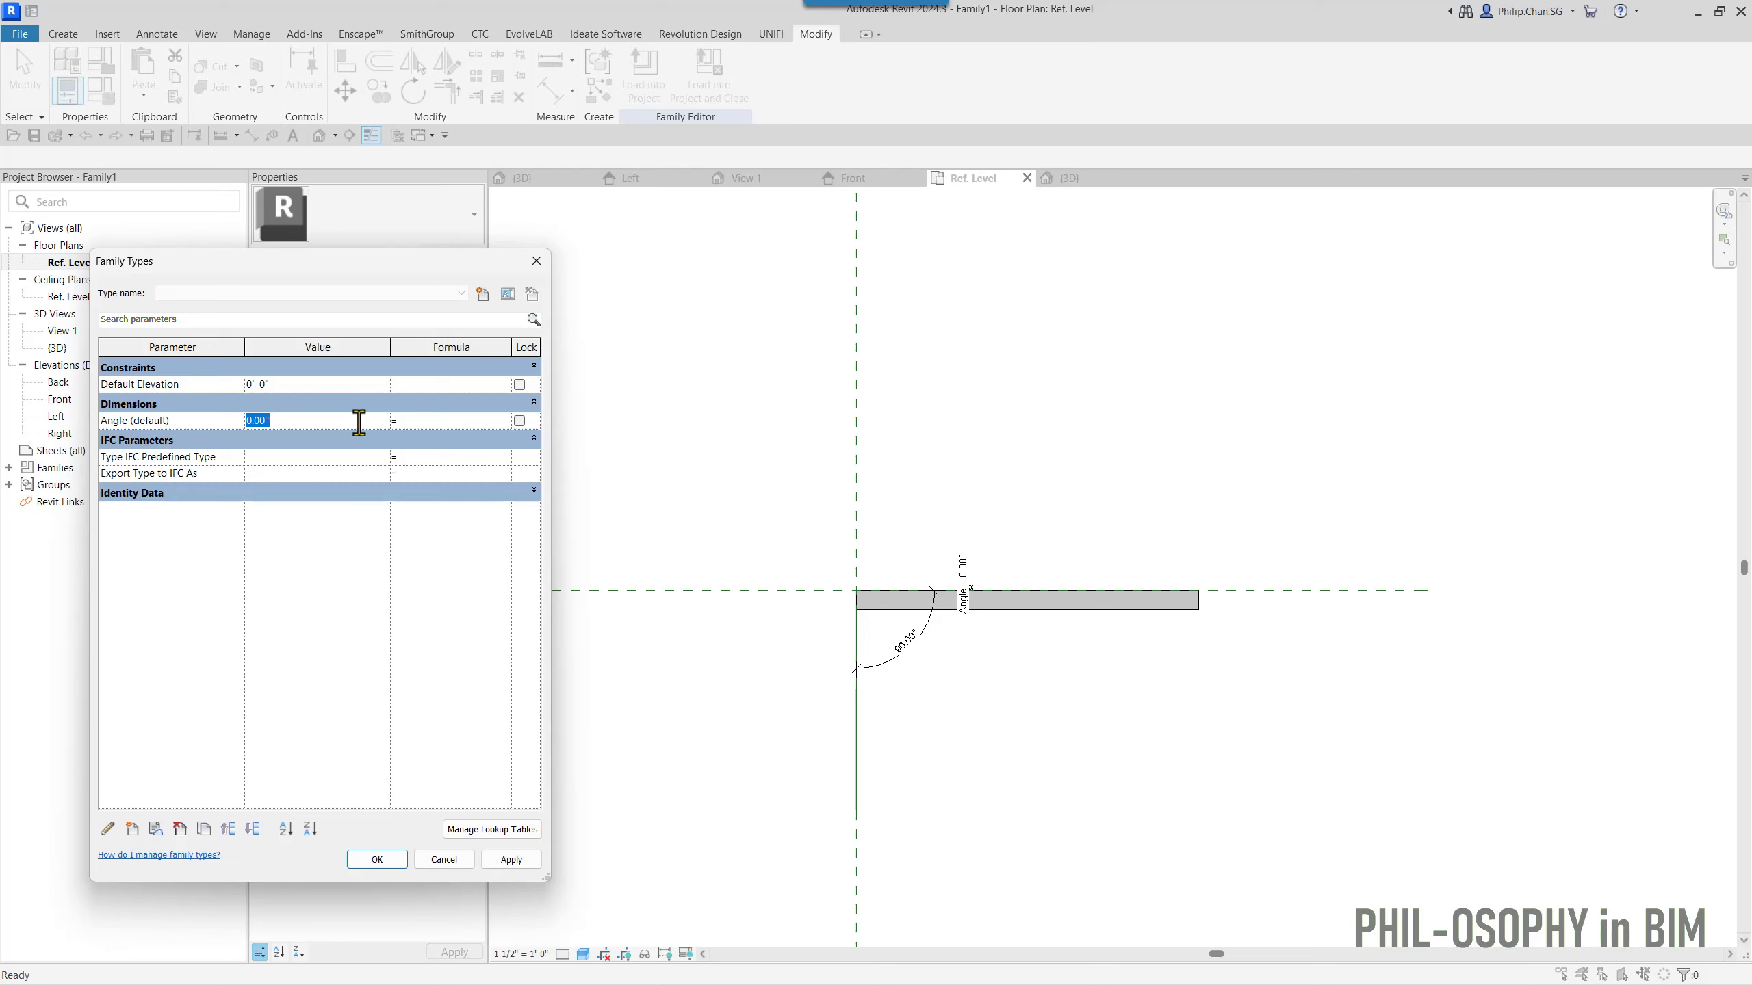
click(514, 861)
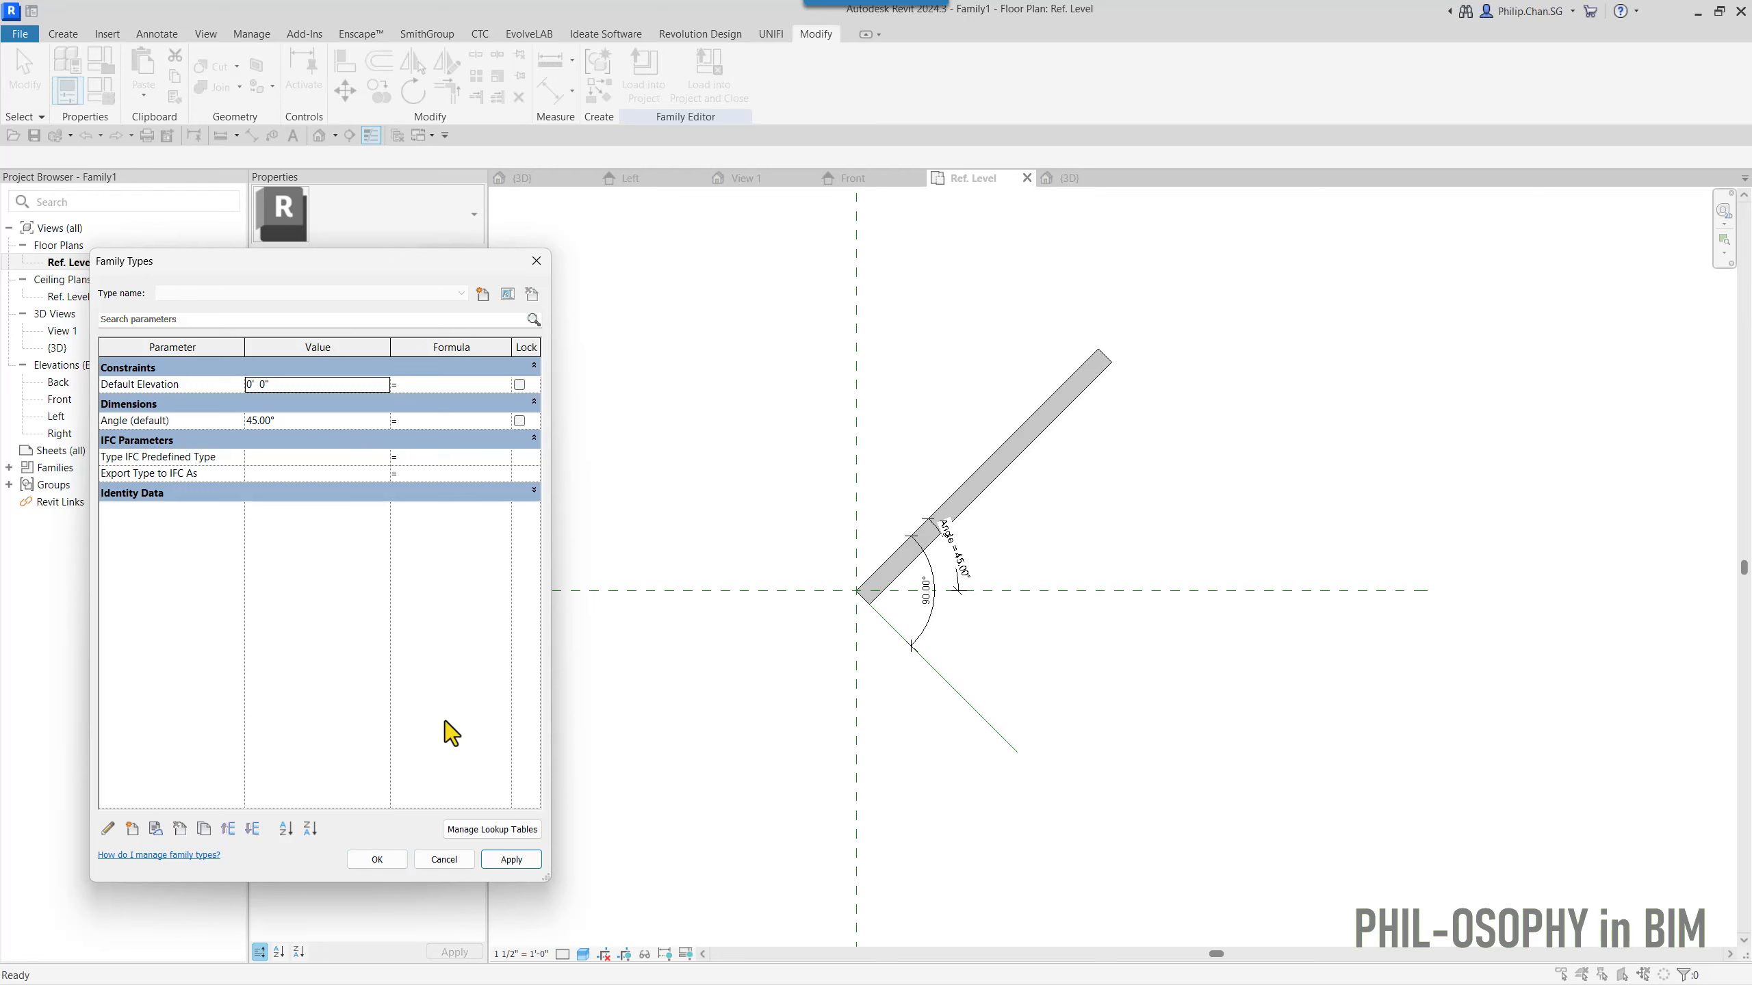
click(379, 860)
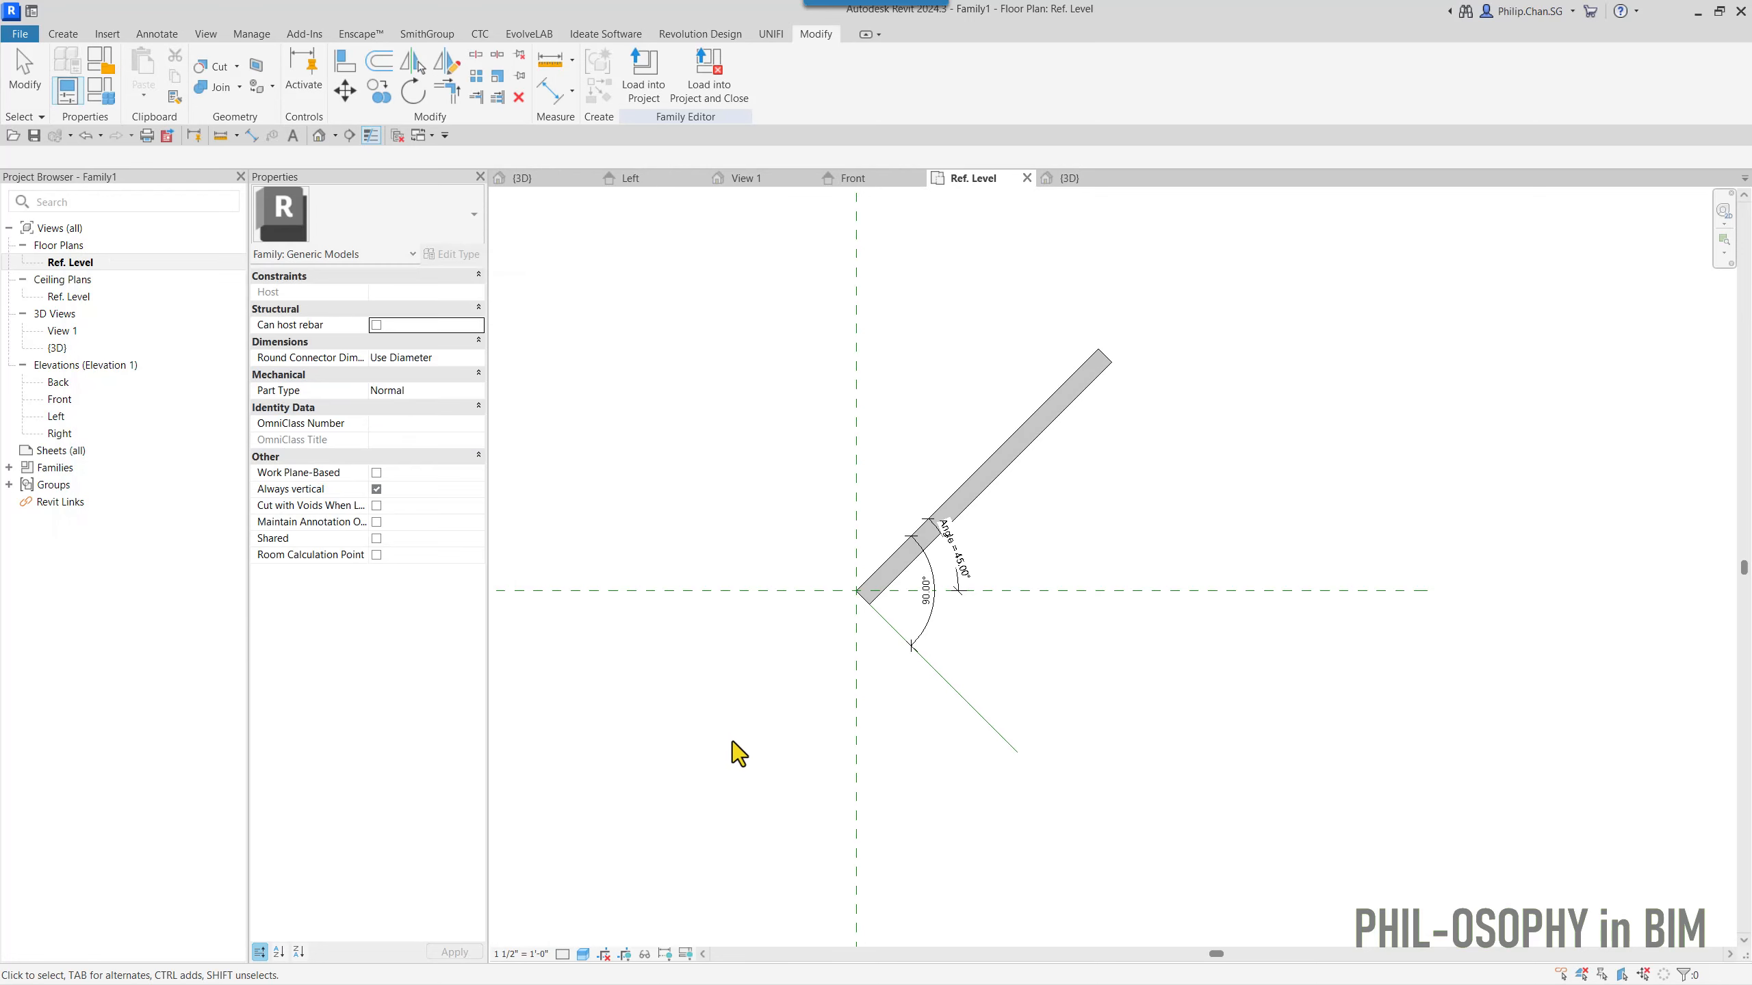
- Examine the panel and its hosting work plane from several angles in the 3D view
click(1093, 178)
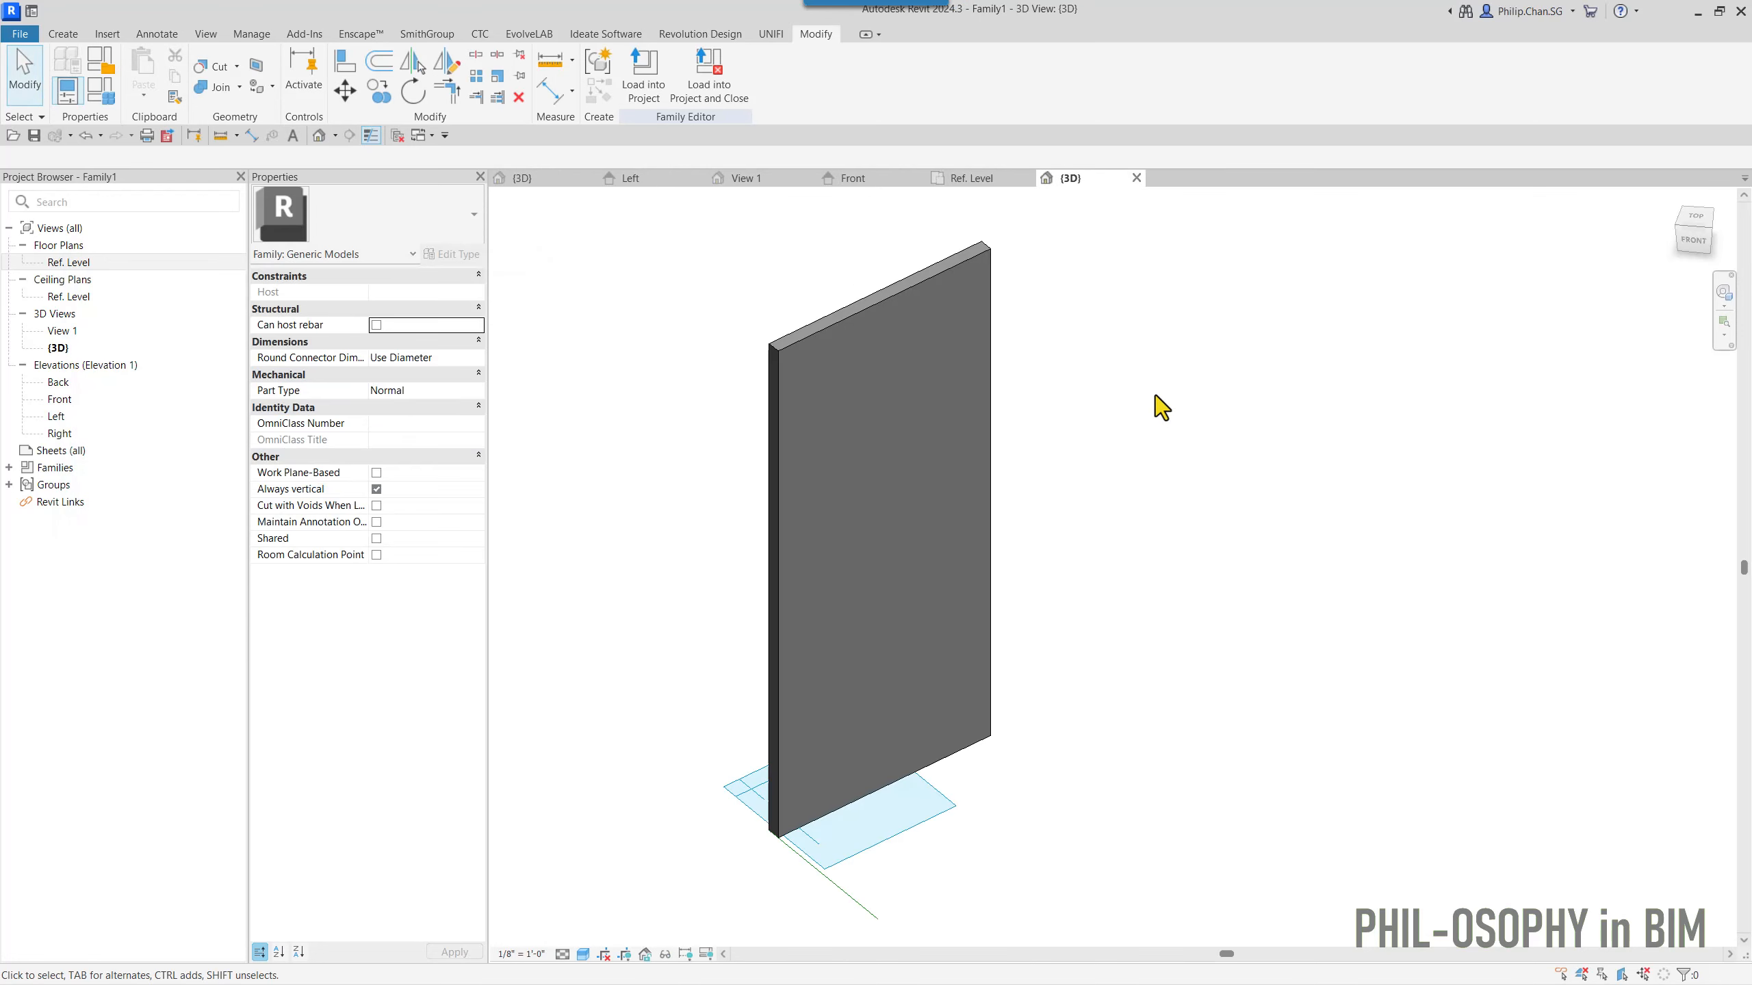
mouse_move(1199, 678)
shift+middle_down()
mouse_move(1030, 624)
mouse_move(1216, 696)
shift+middle_up()
shift+middle_drag(1017, 634, 1036, 602)
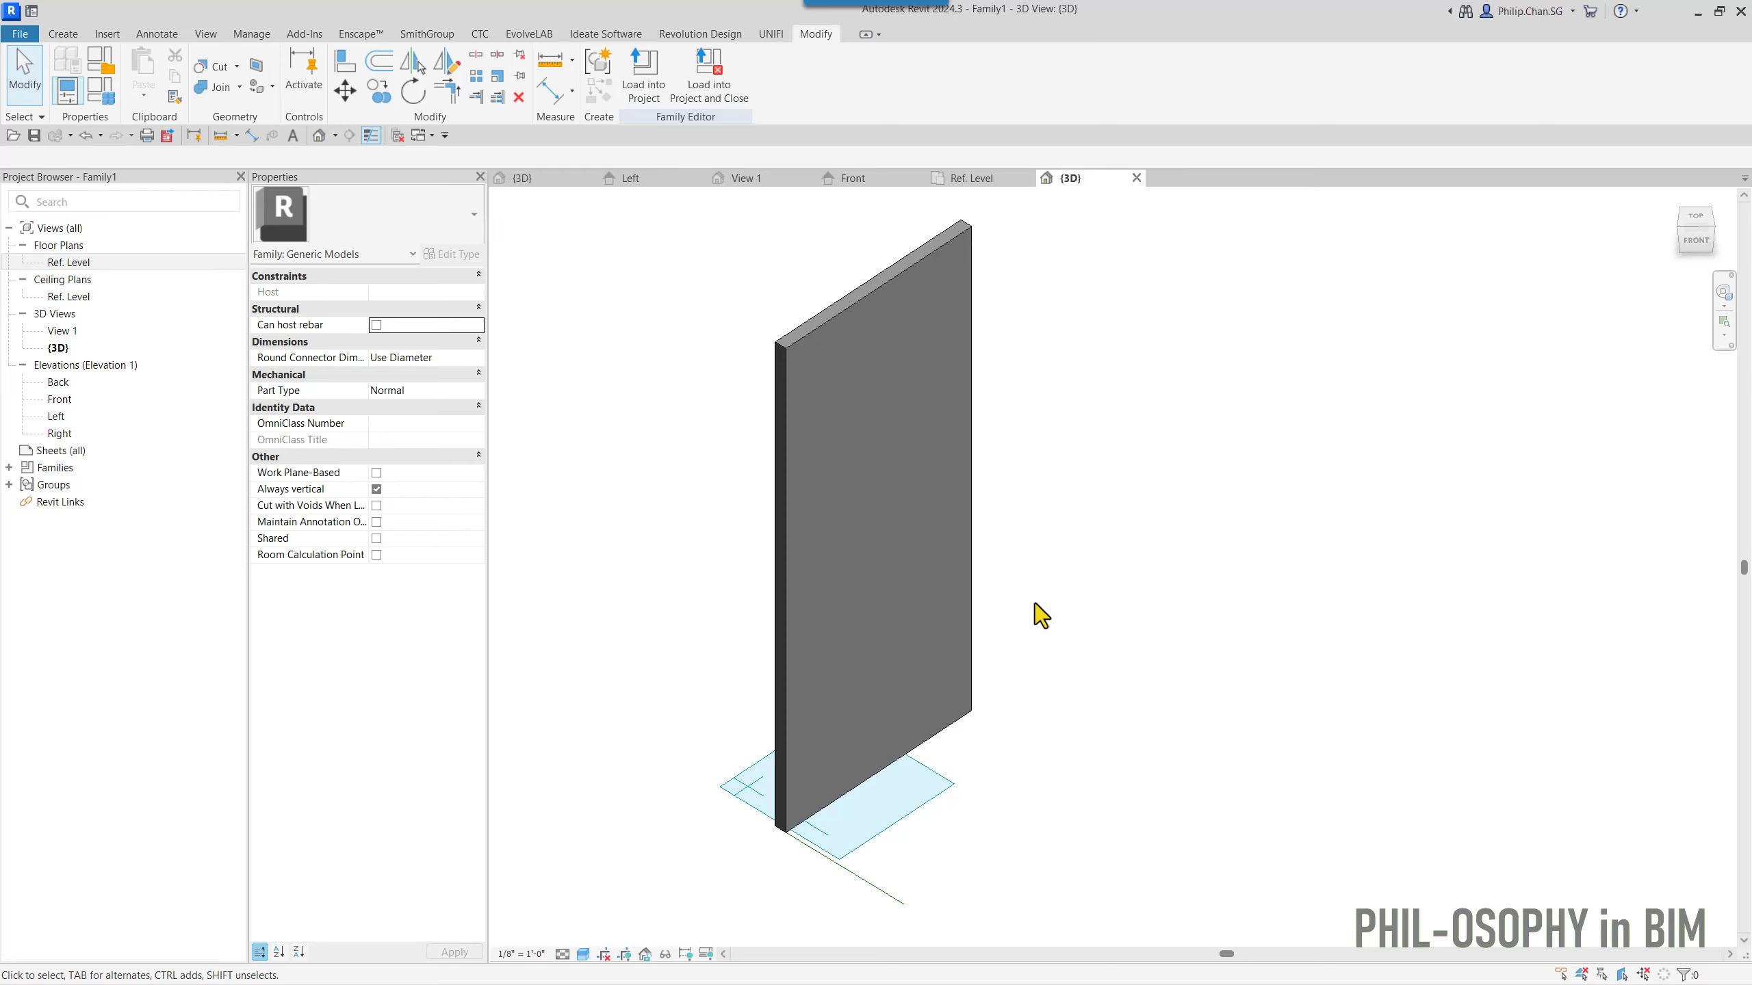
shift+middle_drag(1056, 646, 990, 659)
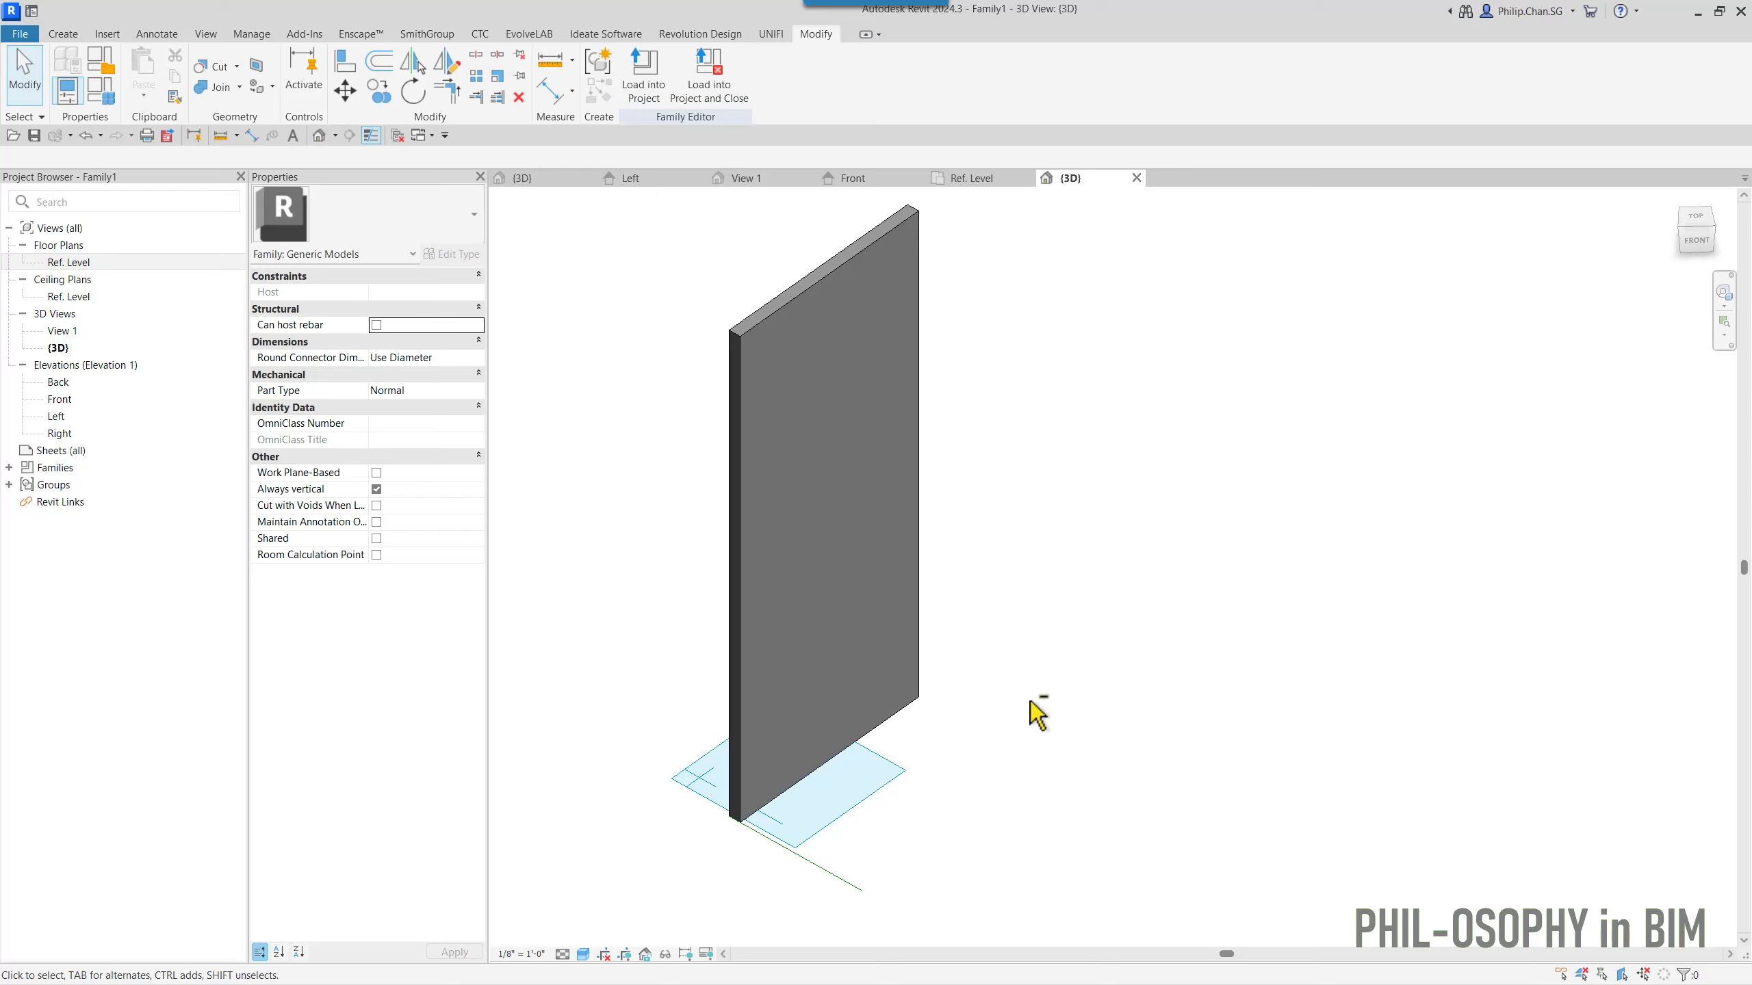
mouse_move(1028, 703)
shift+middle_down()
mouse_move(989, 713)
mouse_move(966, 684)
mouse_move(997, 707)
shift+middle_up()
scroll(982, 676, up, 1)
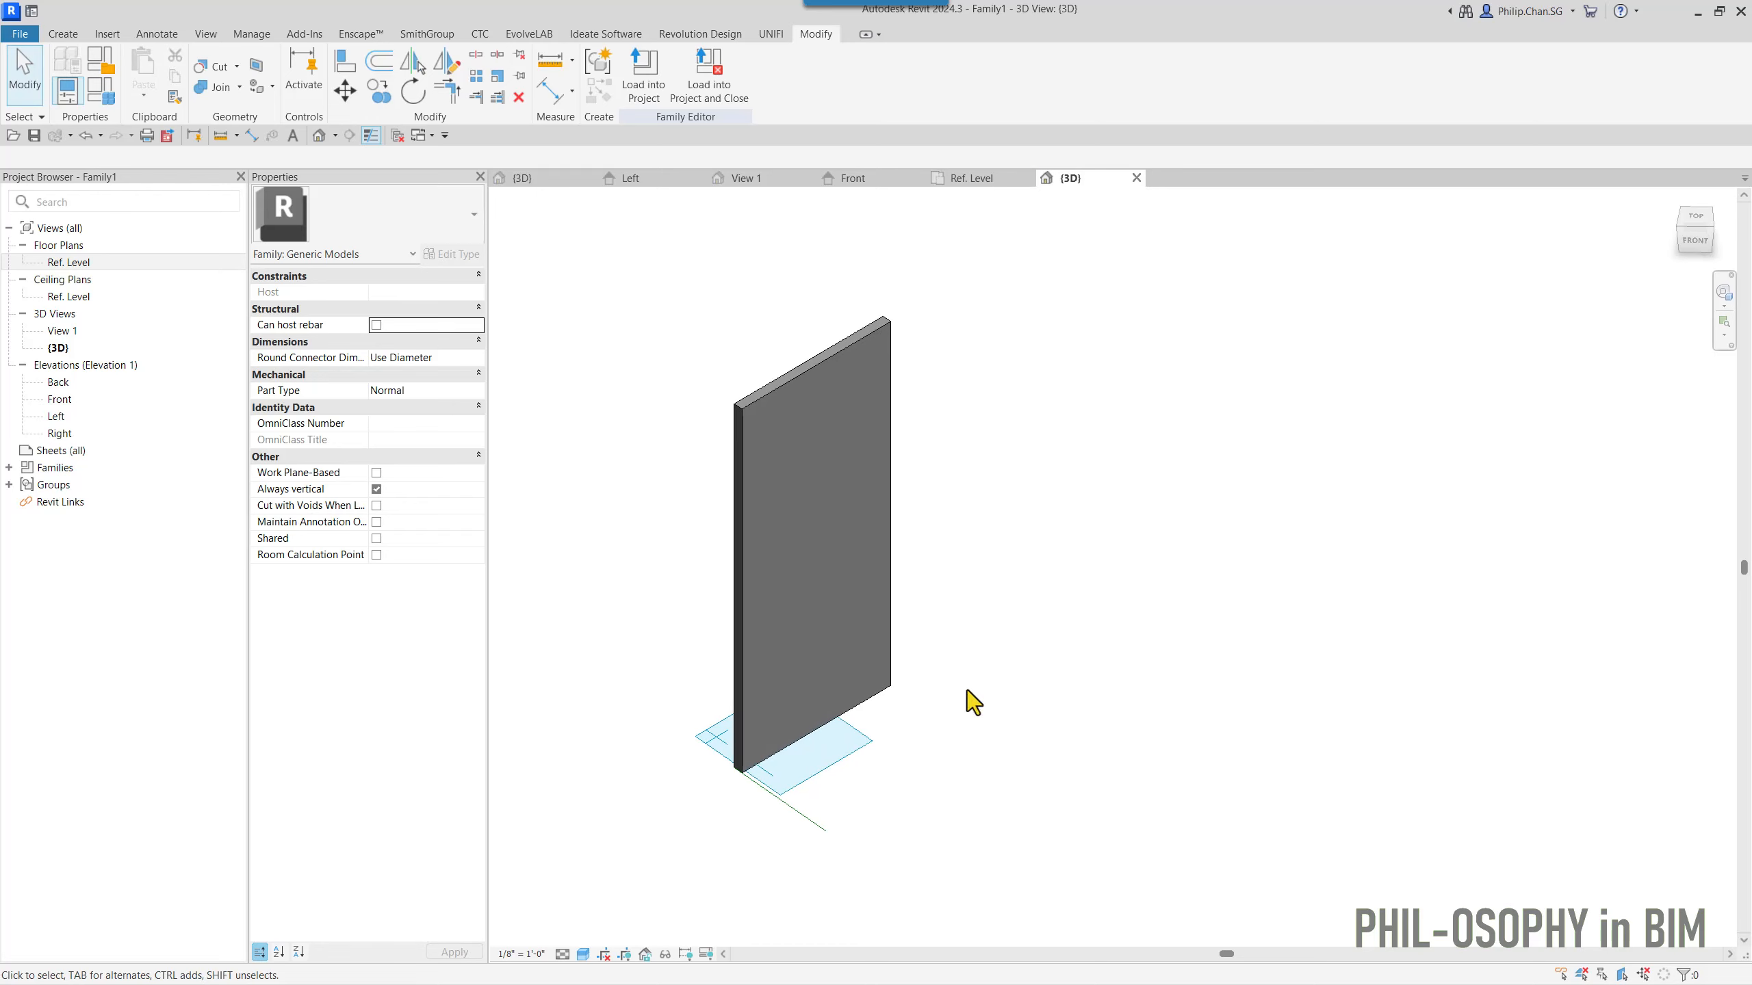
- Close the inactive views and create a new family from the Generic Model.rft template
click(398, 142)
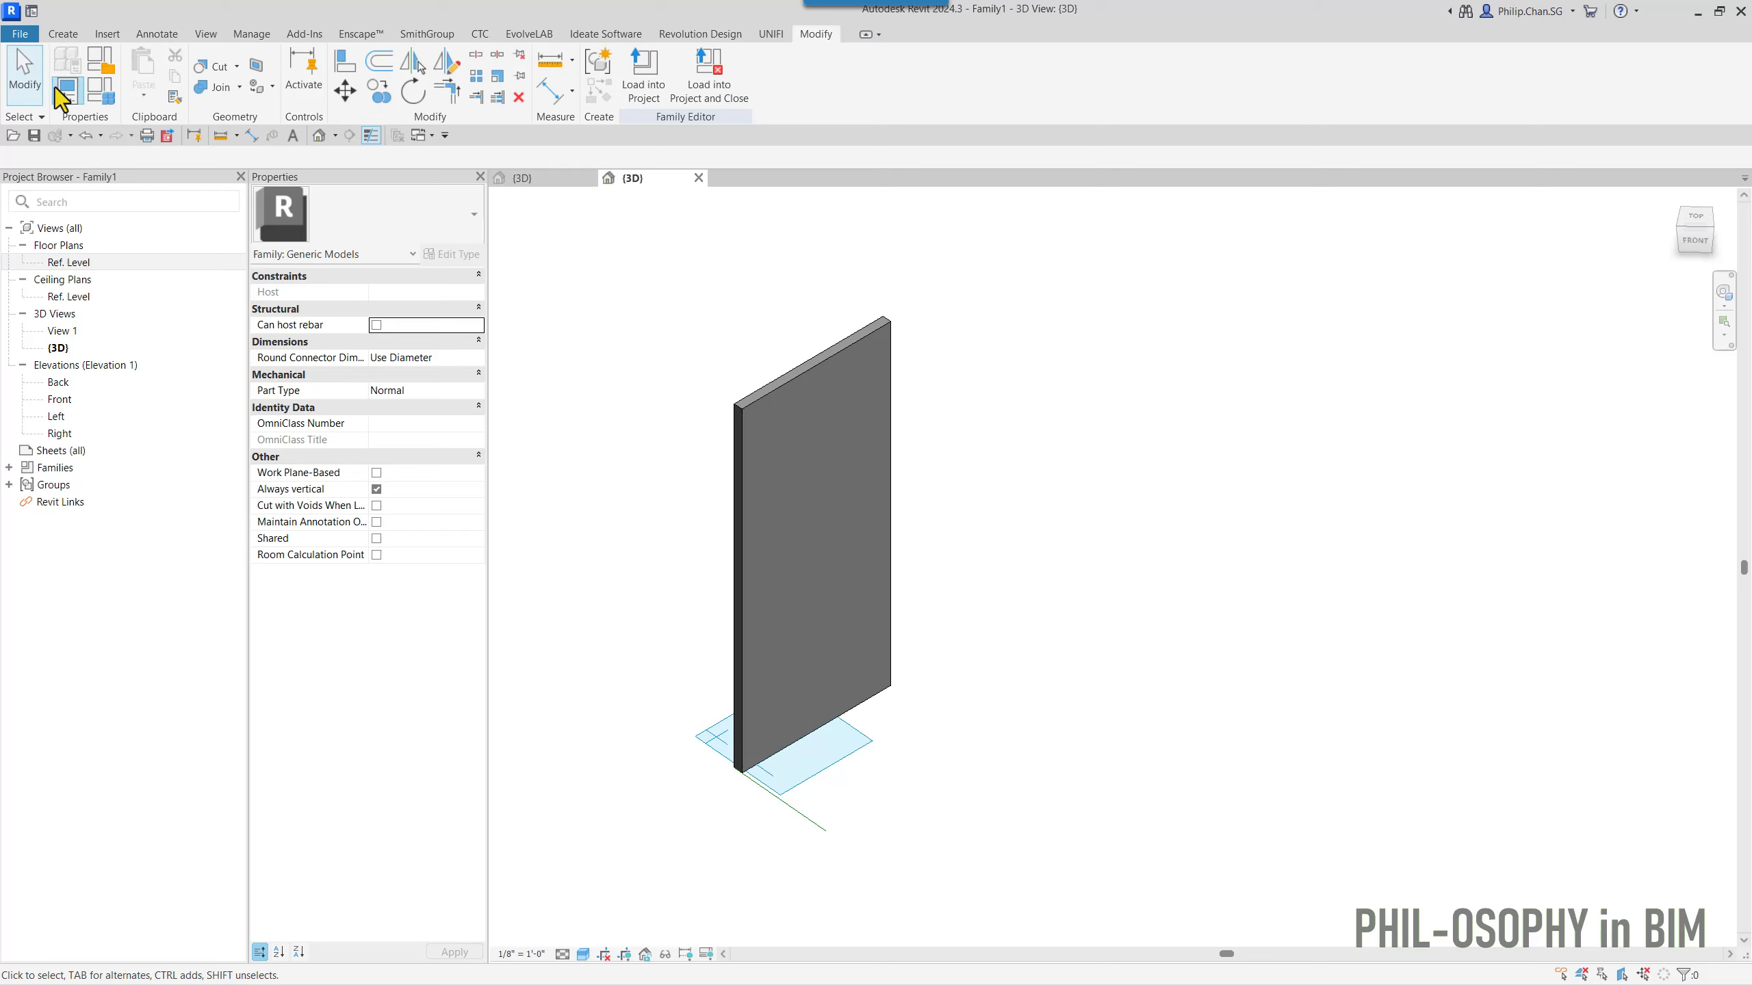
click(20, 35)
mouse_move(117, 112)
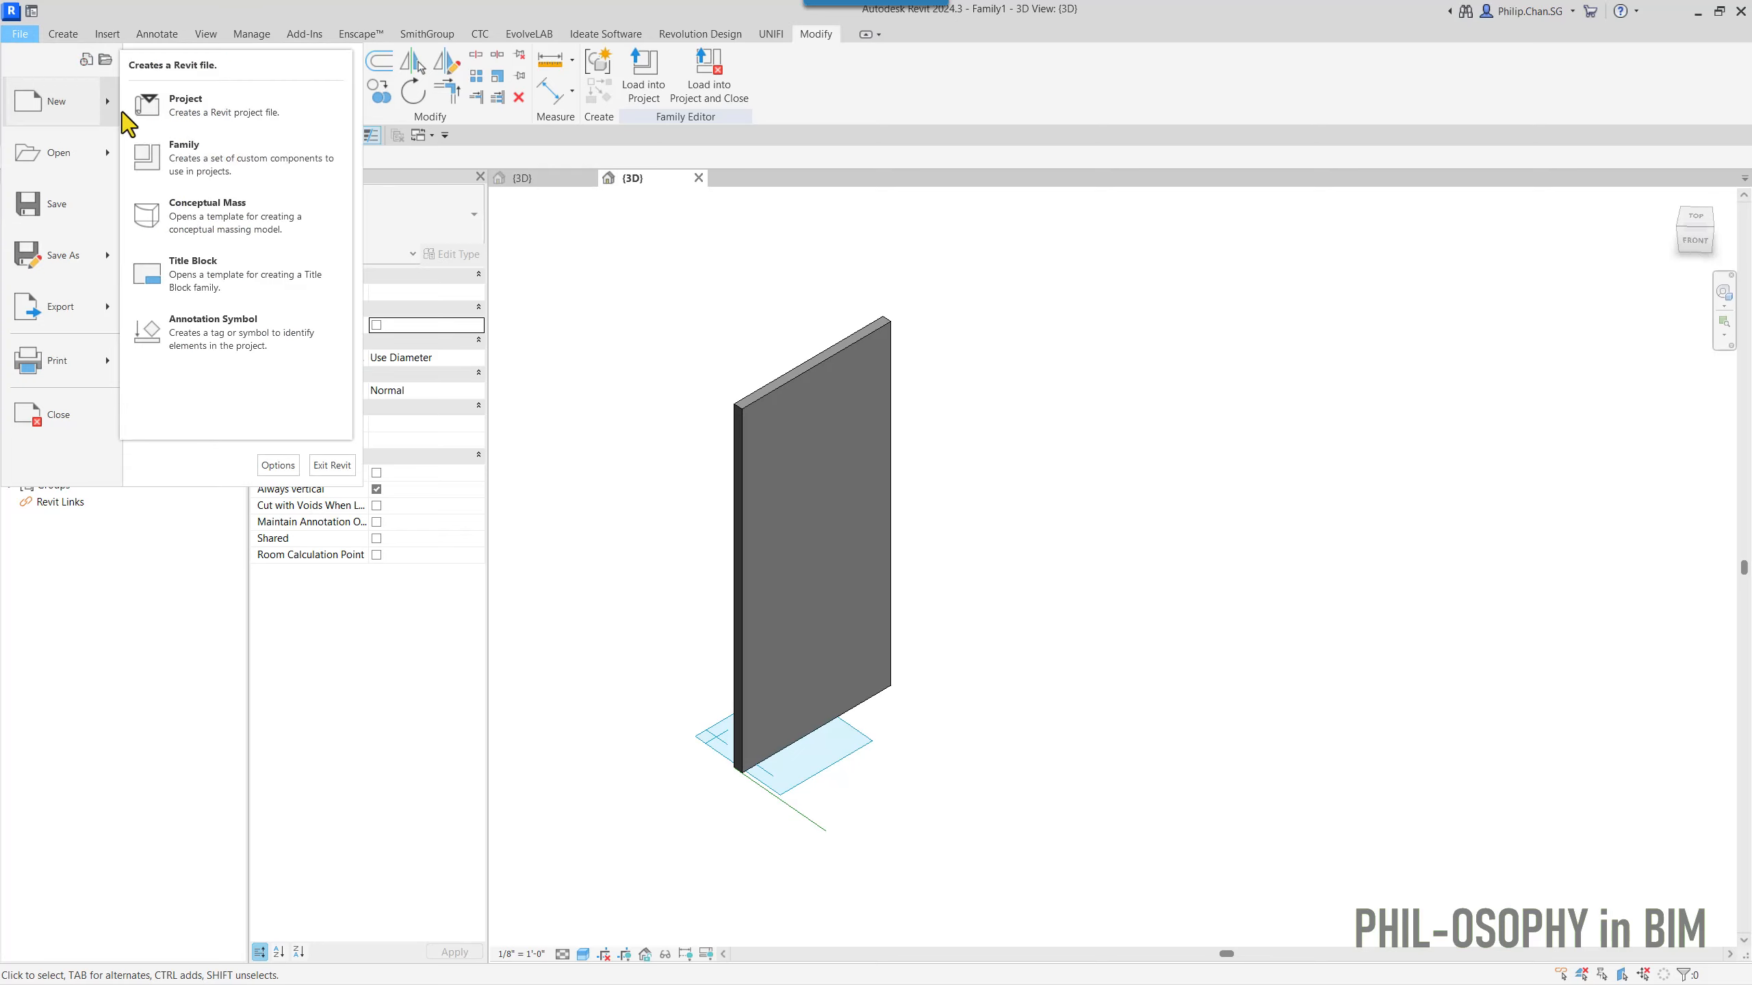
click(145, 142)
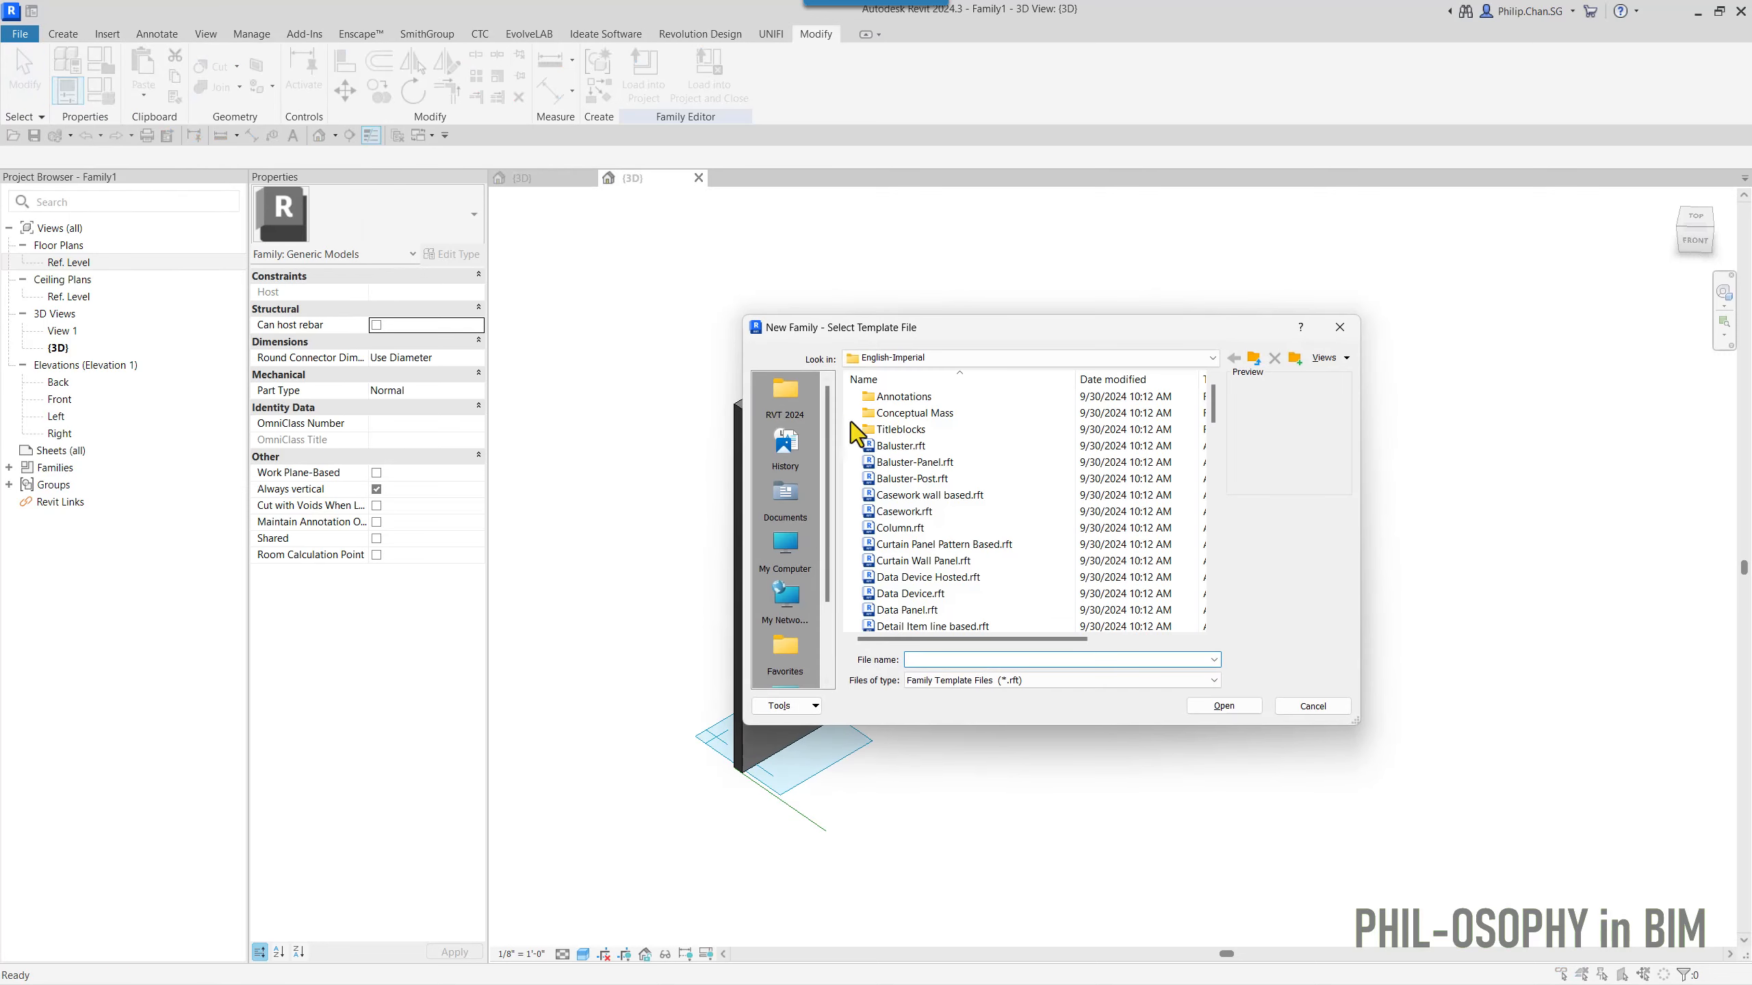
scroll(986, 520, down, 6)
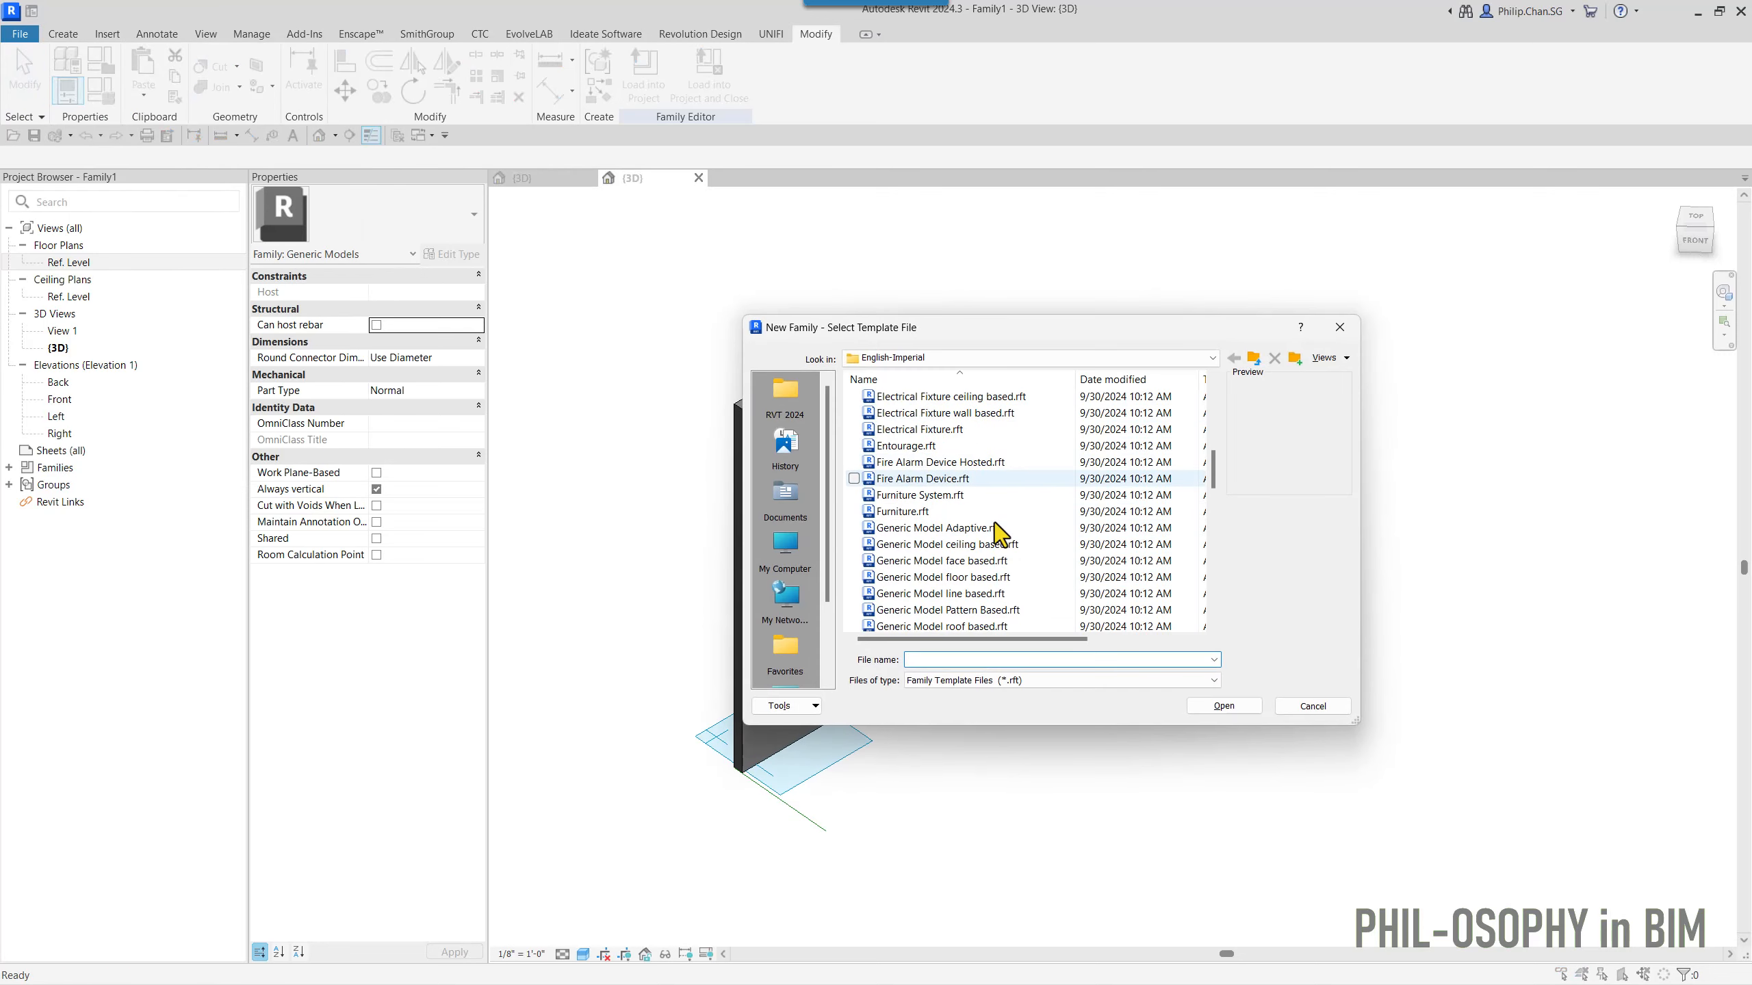
scroll(965, 531, down, 3)
click(941, 529)
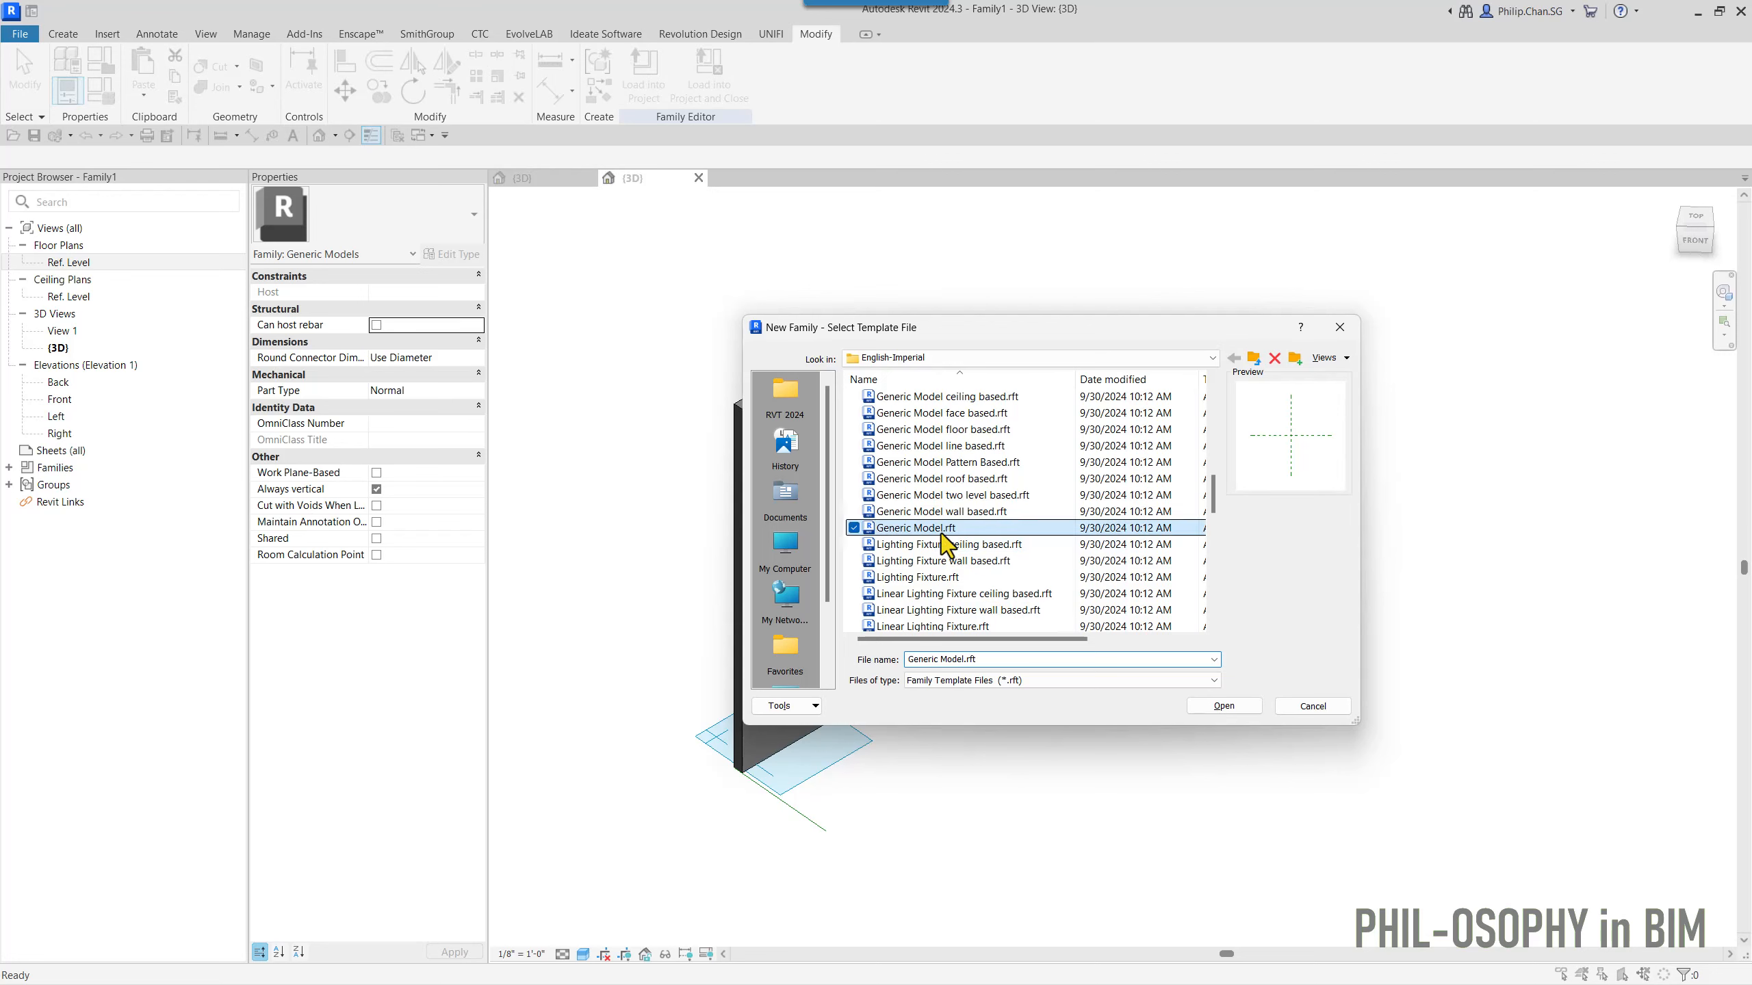
click(1224, 706)
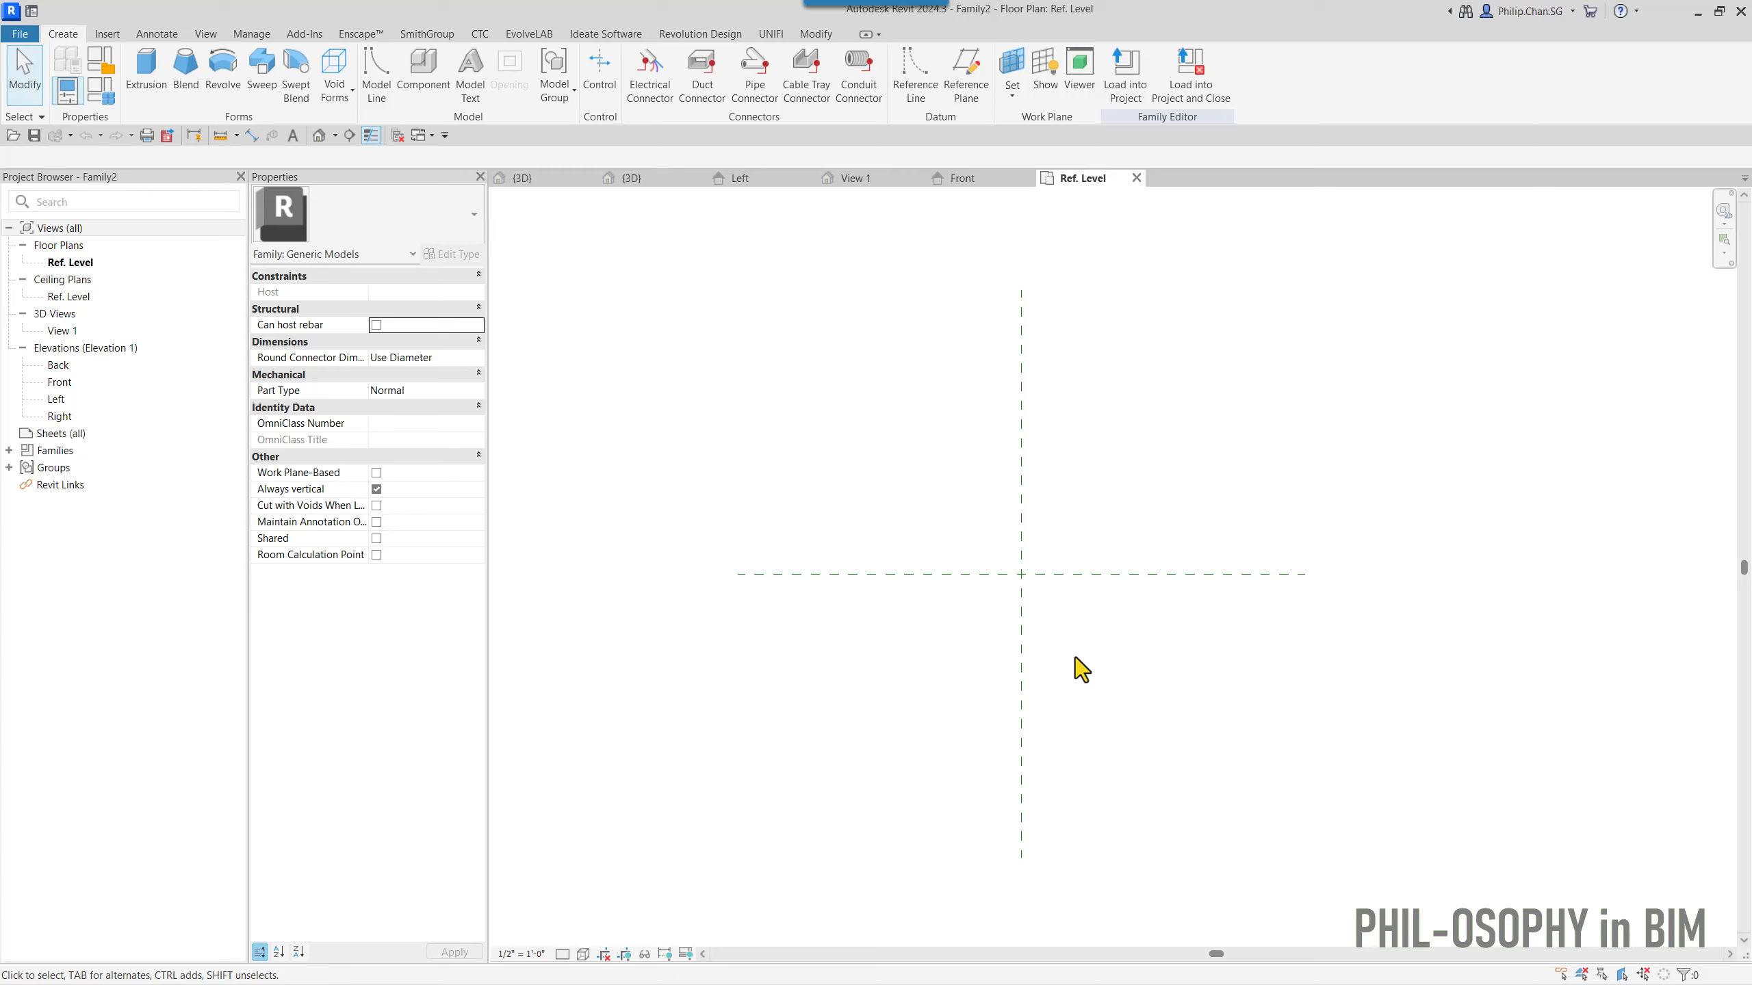
middle_drag(1104, 662, 1073, 662)
middle_drag(1099, 682, 1069, 677)
middle_drag(1141, 687, 1115, 673)
middle_drag(1096, 683, 1088, 667)
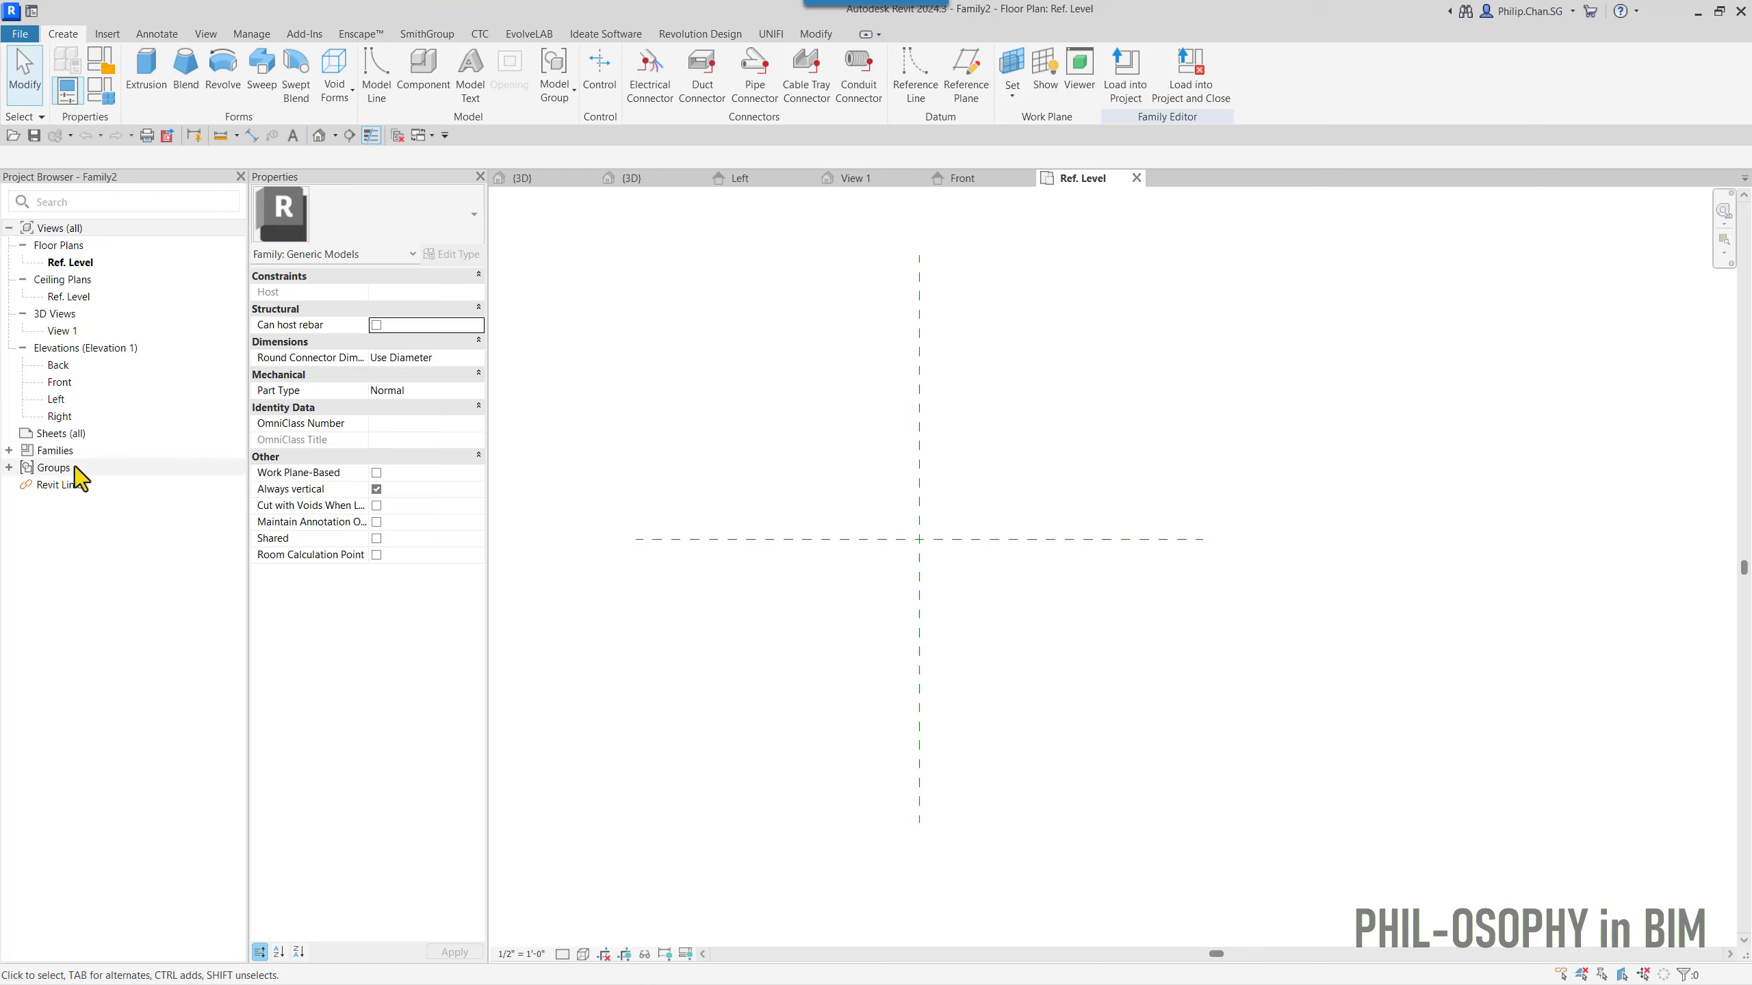
- Open the Front elevation and stretch the Ref. Level line outward at its level-head end
double_click(61, 383)
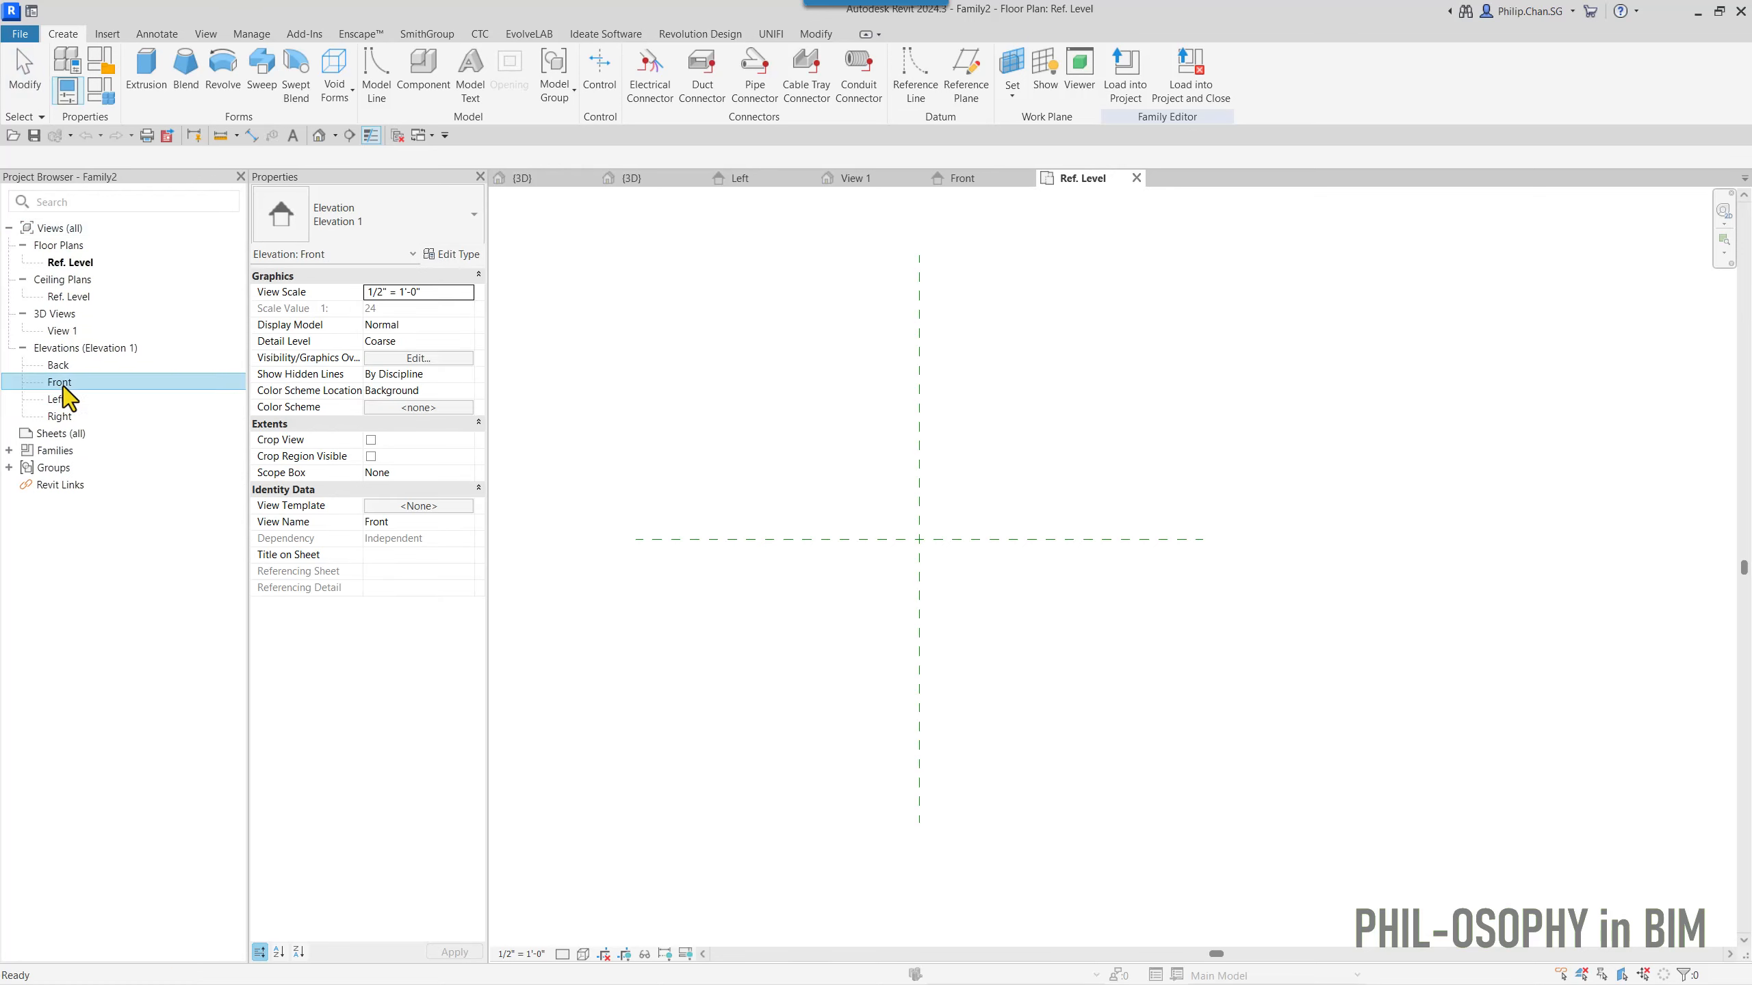
click(1145, 709)
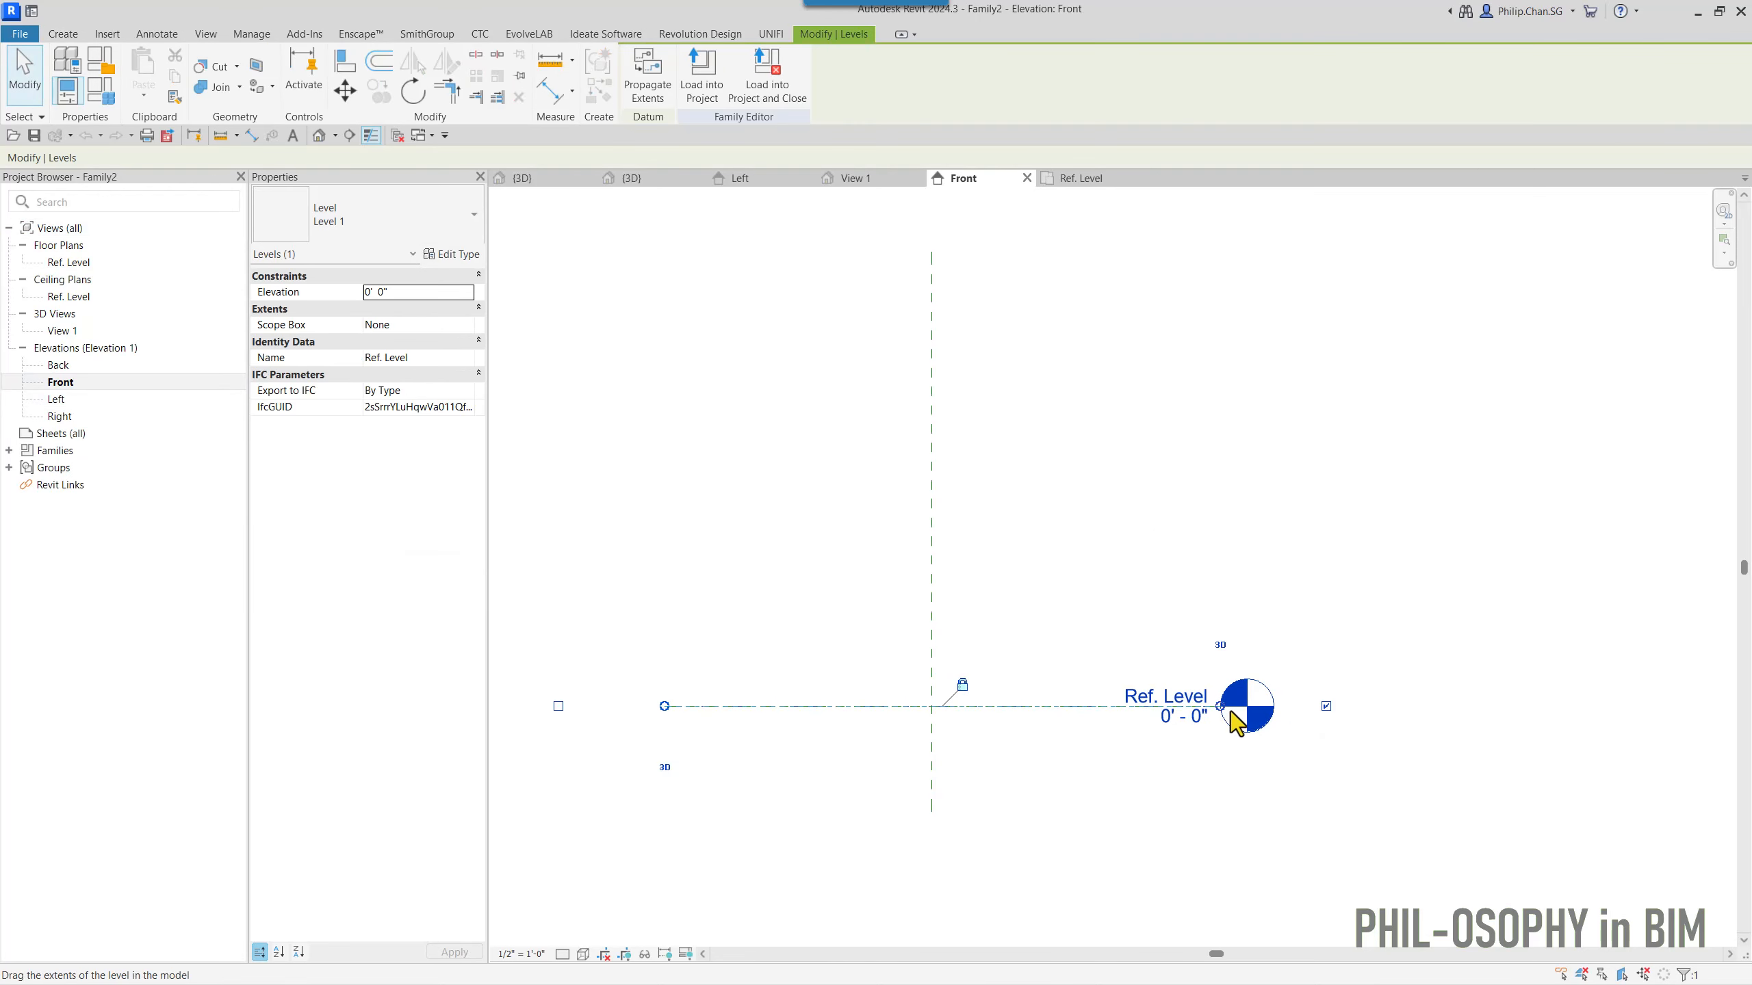
drag(1223, 709, 1423, 718)
click(1218, 737)
middle_drag(1140, 764, 1063, 833)
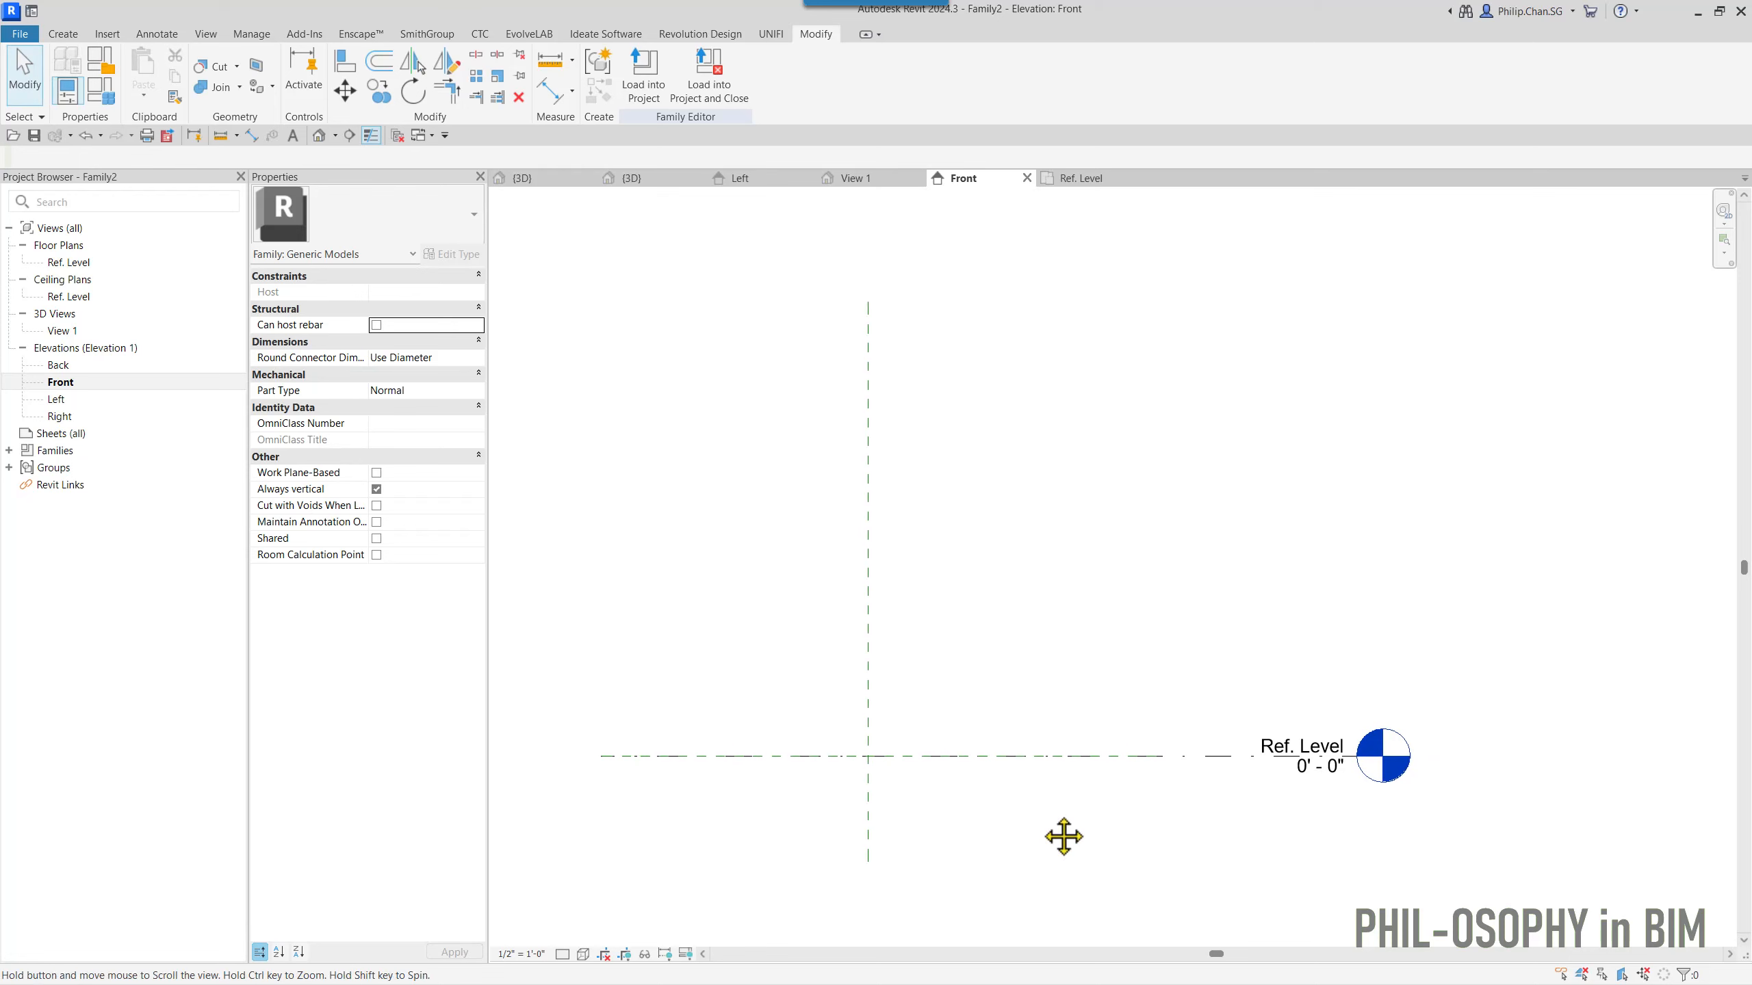
- Start a Revolve and sketch a rectangular boundary about 10" wide and 9" high from the Center (Left/Right) and Ref. Level intersection
click(63, 33)
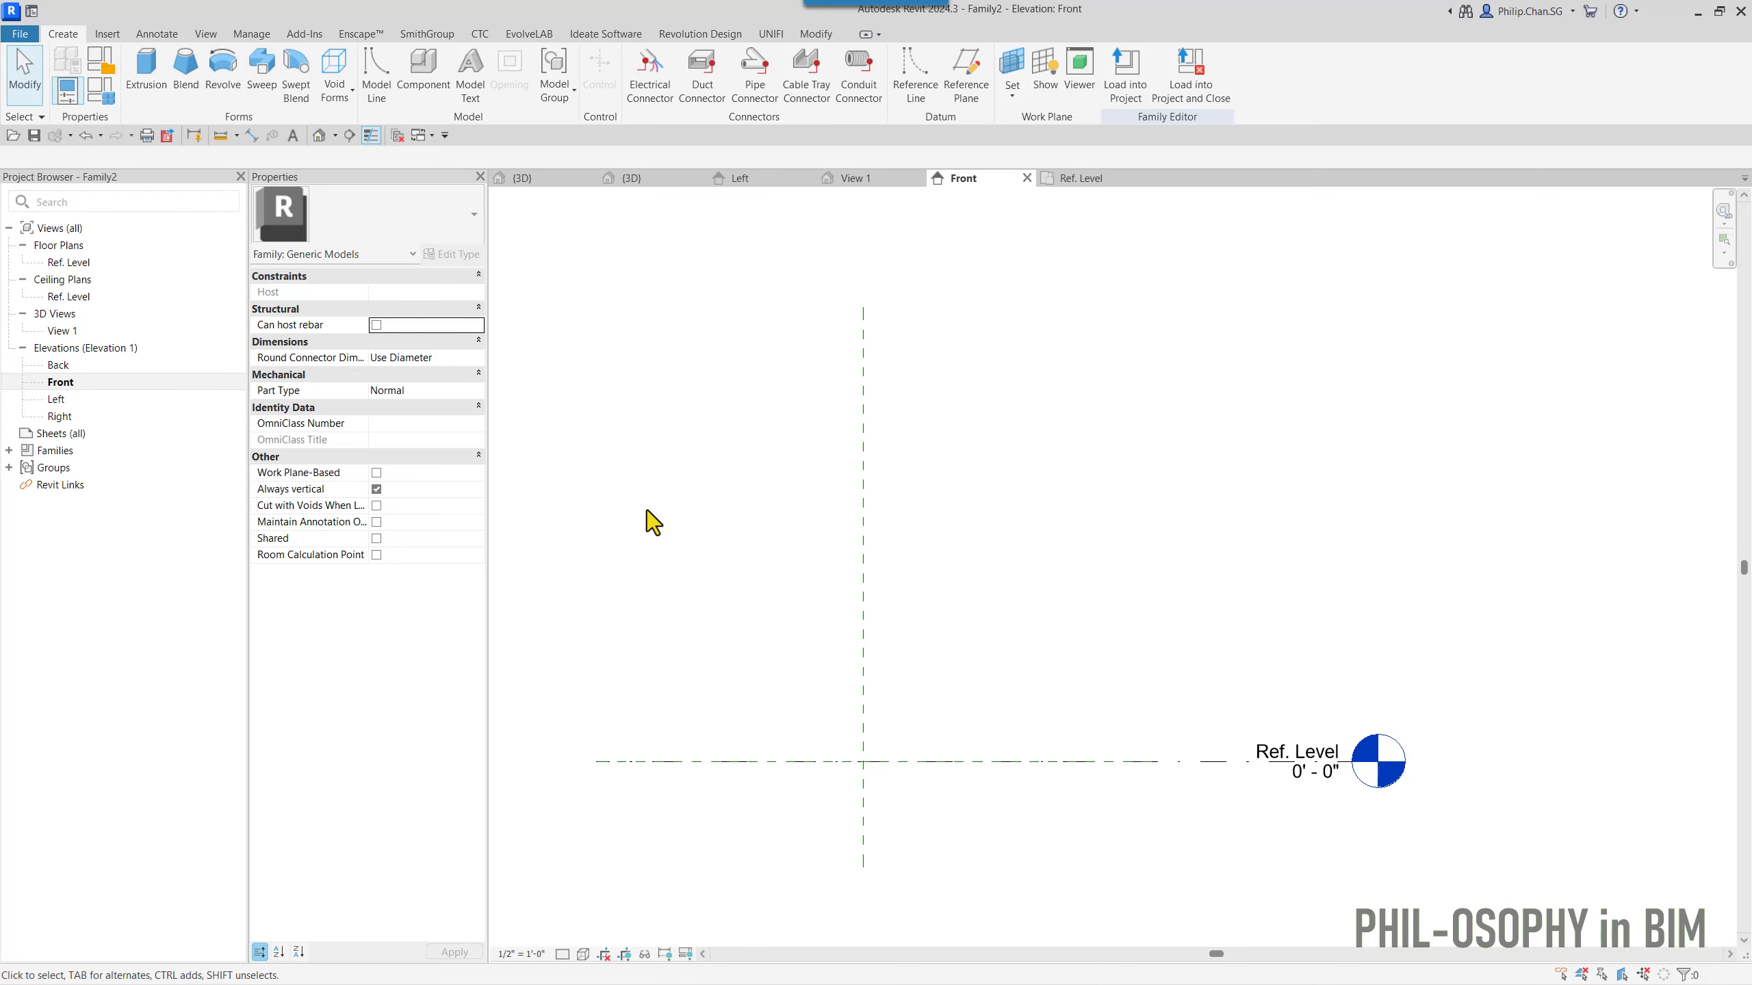
middle_drag(672, 531, 679, 531)
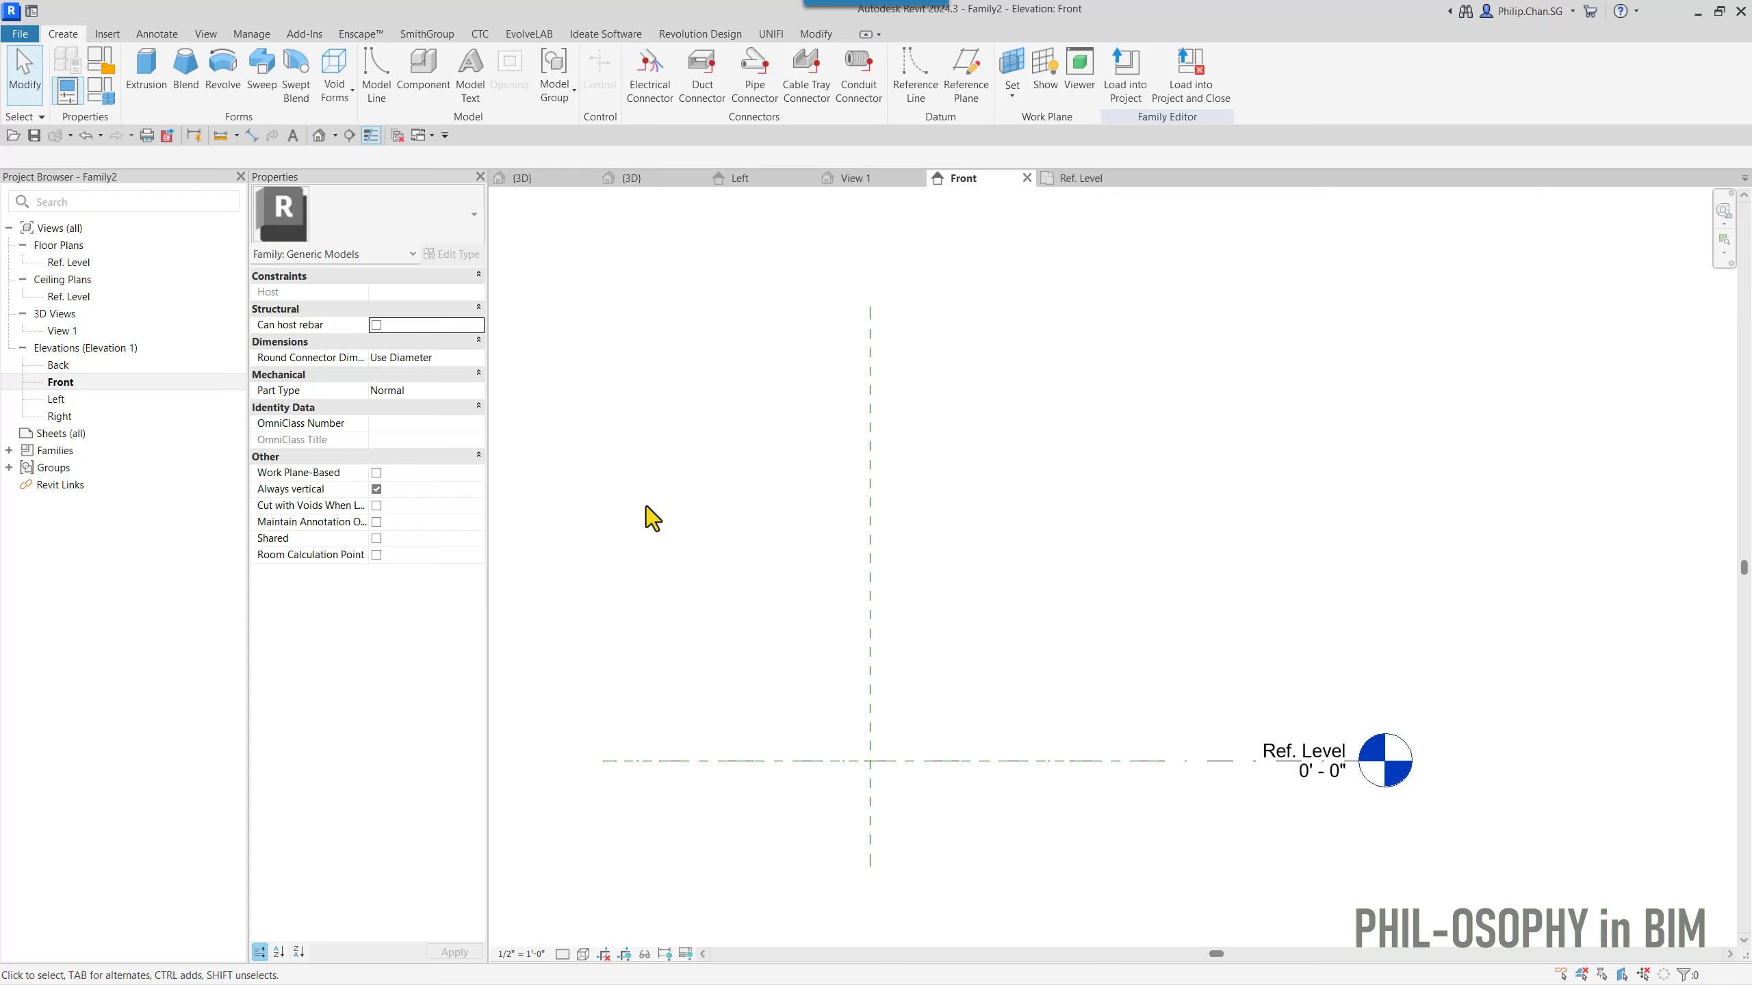
click(223, 69)
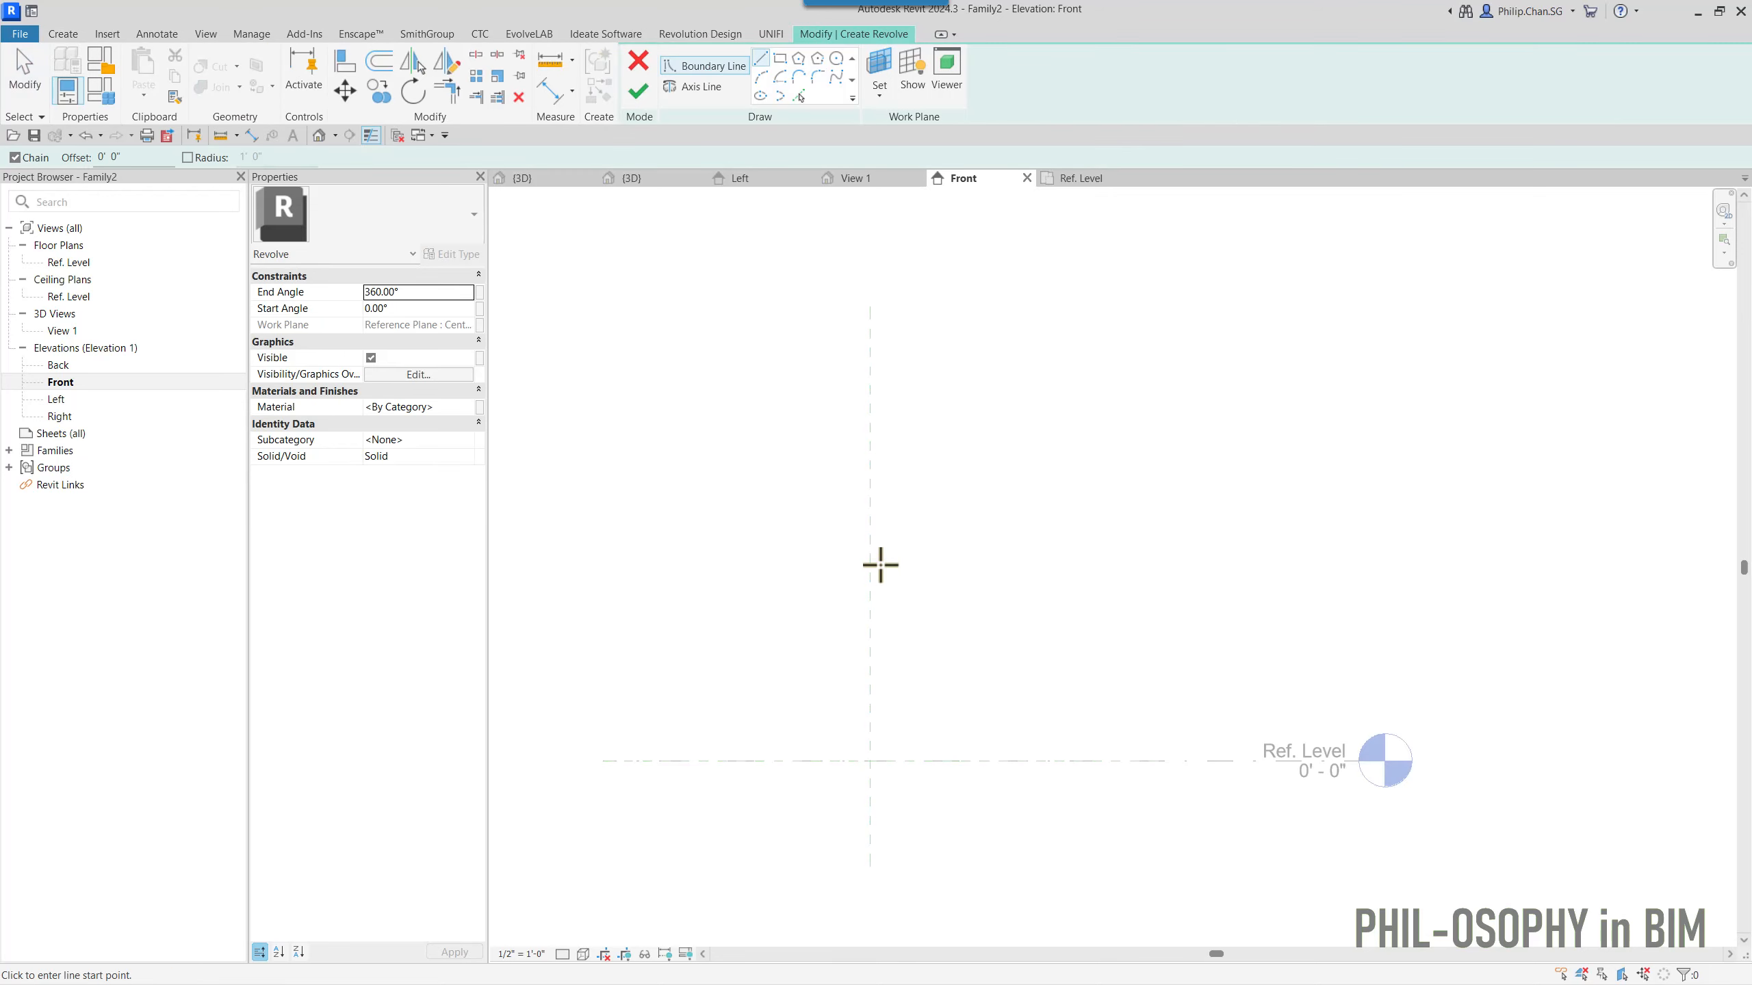
middle_drag(911, 680, 910, 612)
click(780, 59)
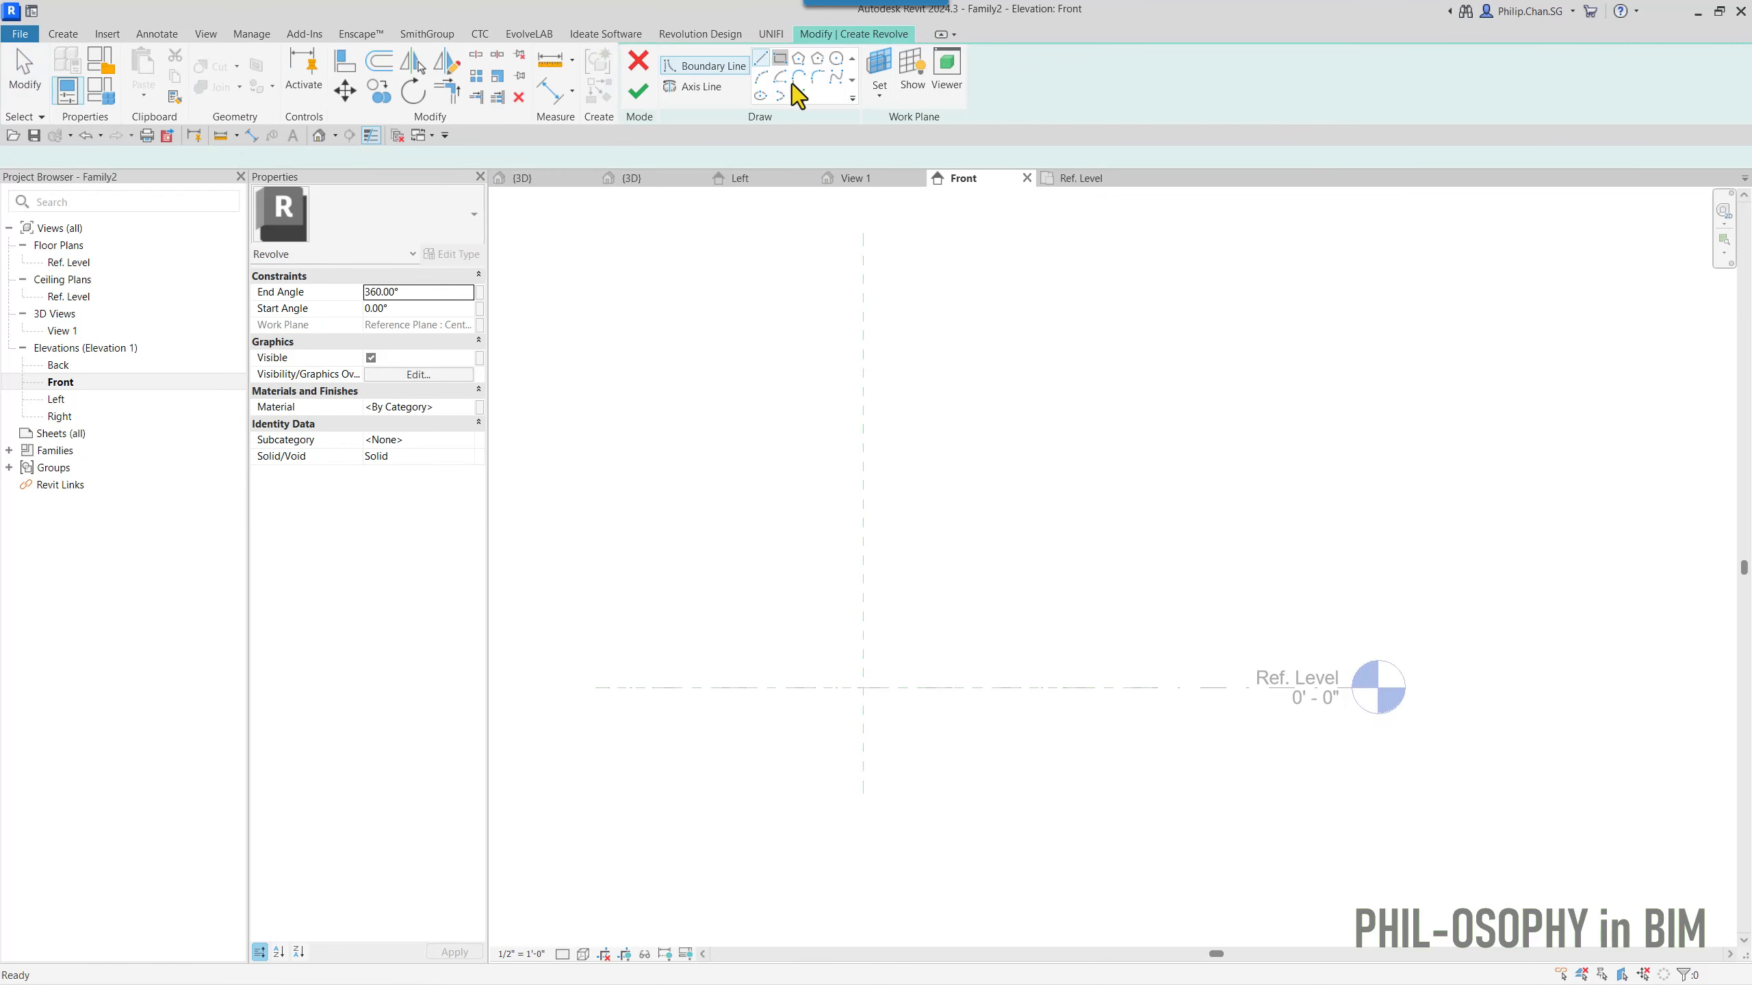
scroll(957, 676, up, 2)
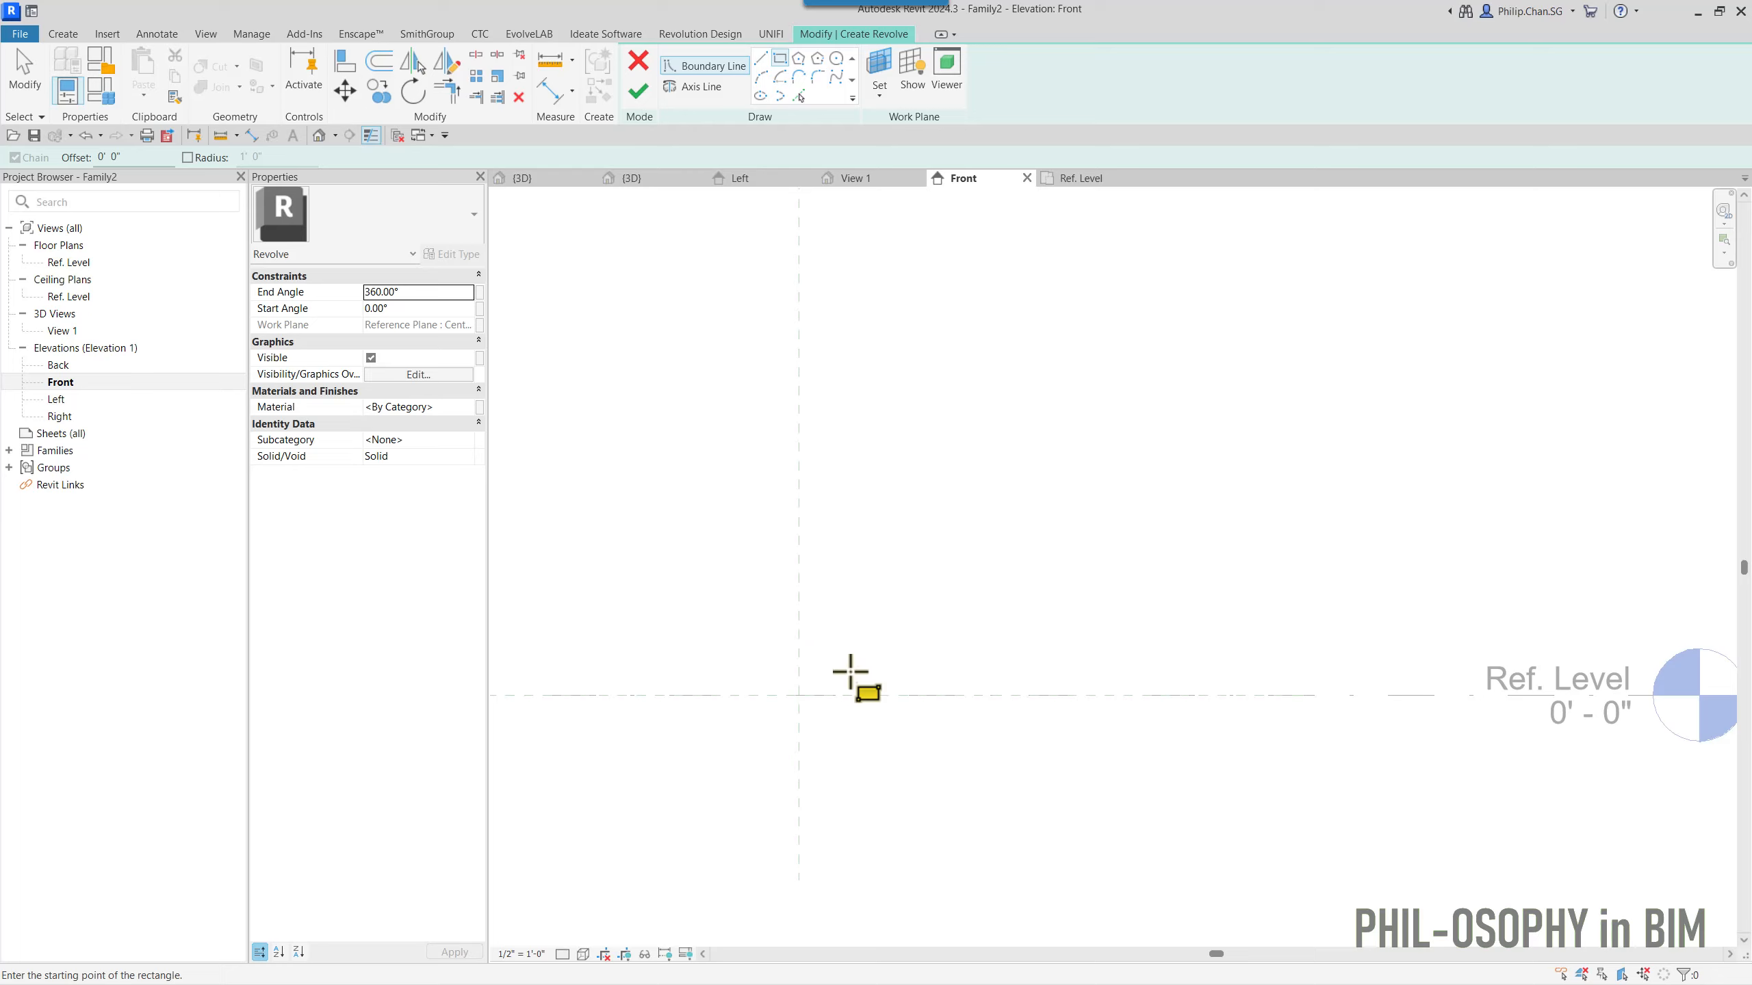
scroll(848, 677, up, 2)
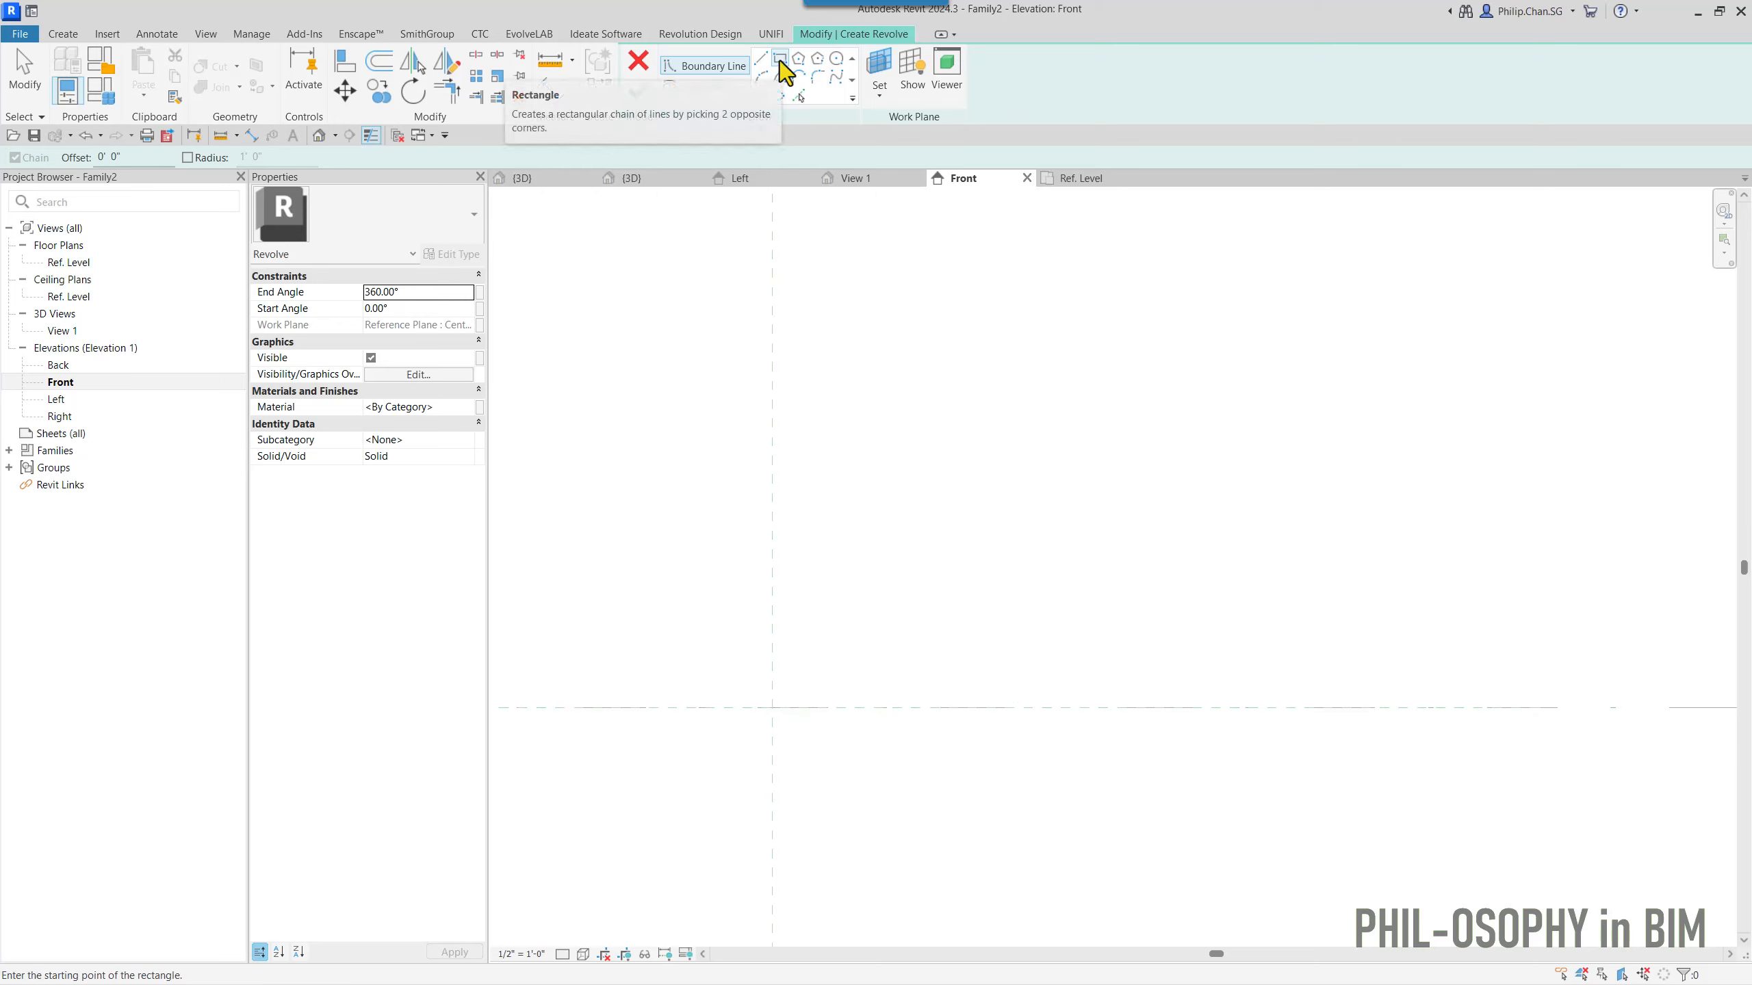
click(772, 708)
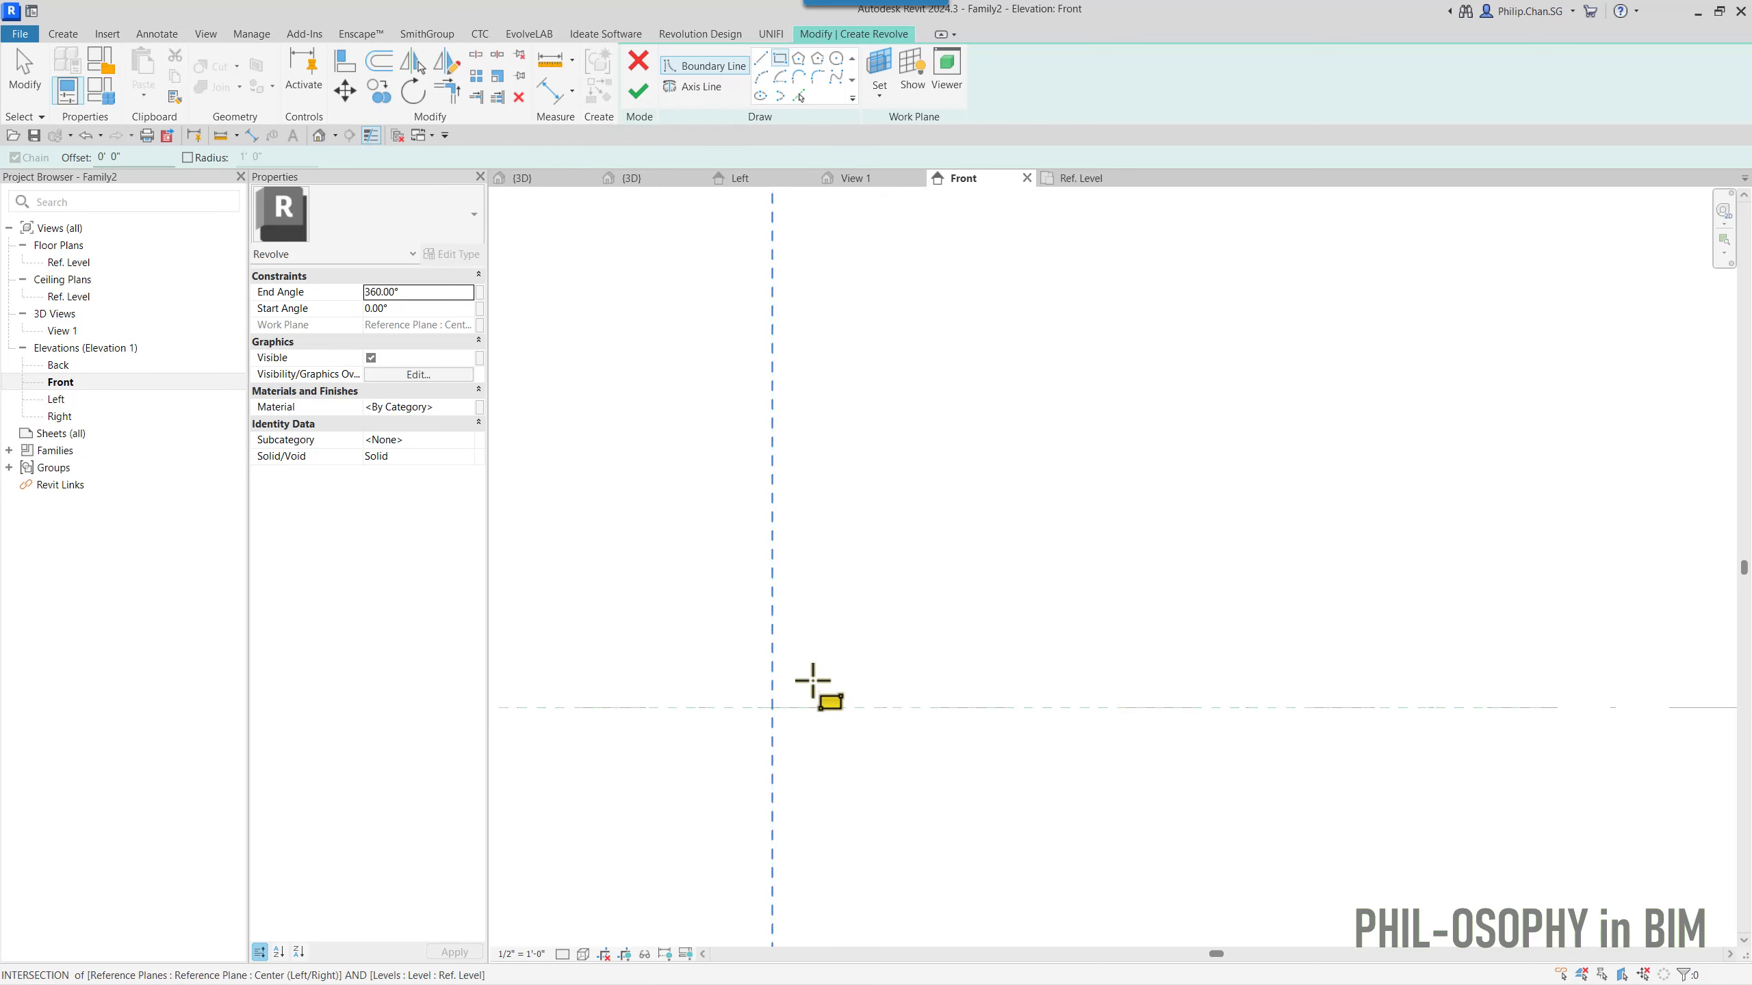
click(890, 591)
middle_drag(910, 612, 939, 594)
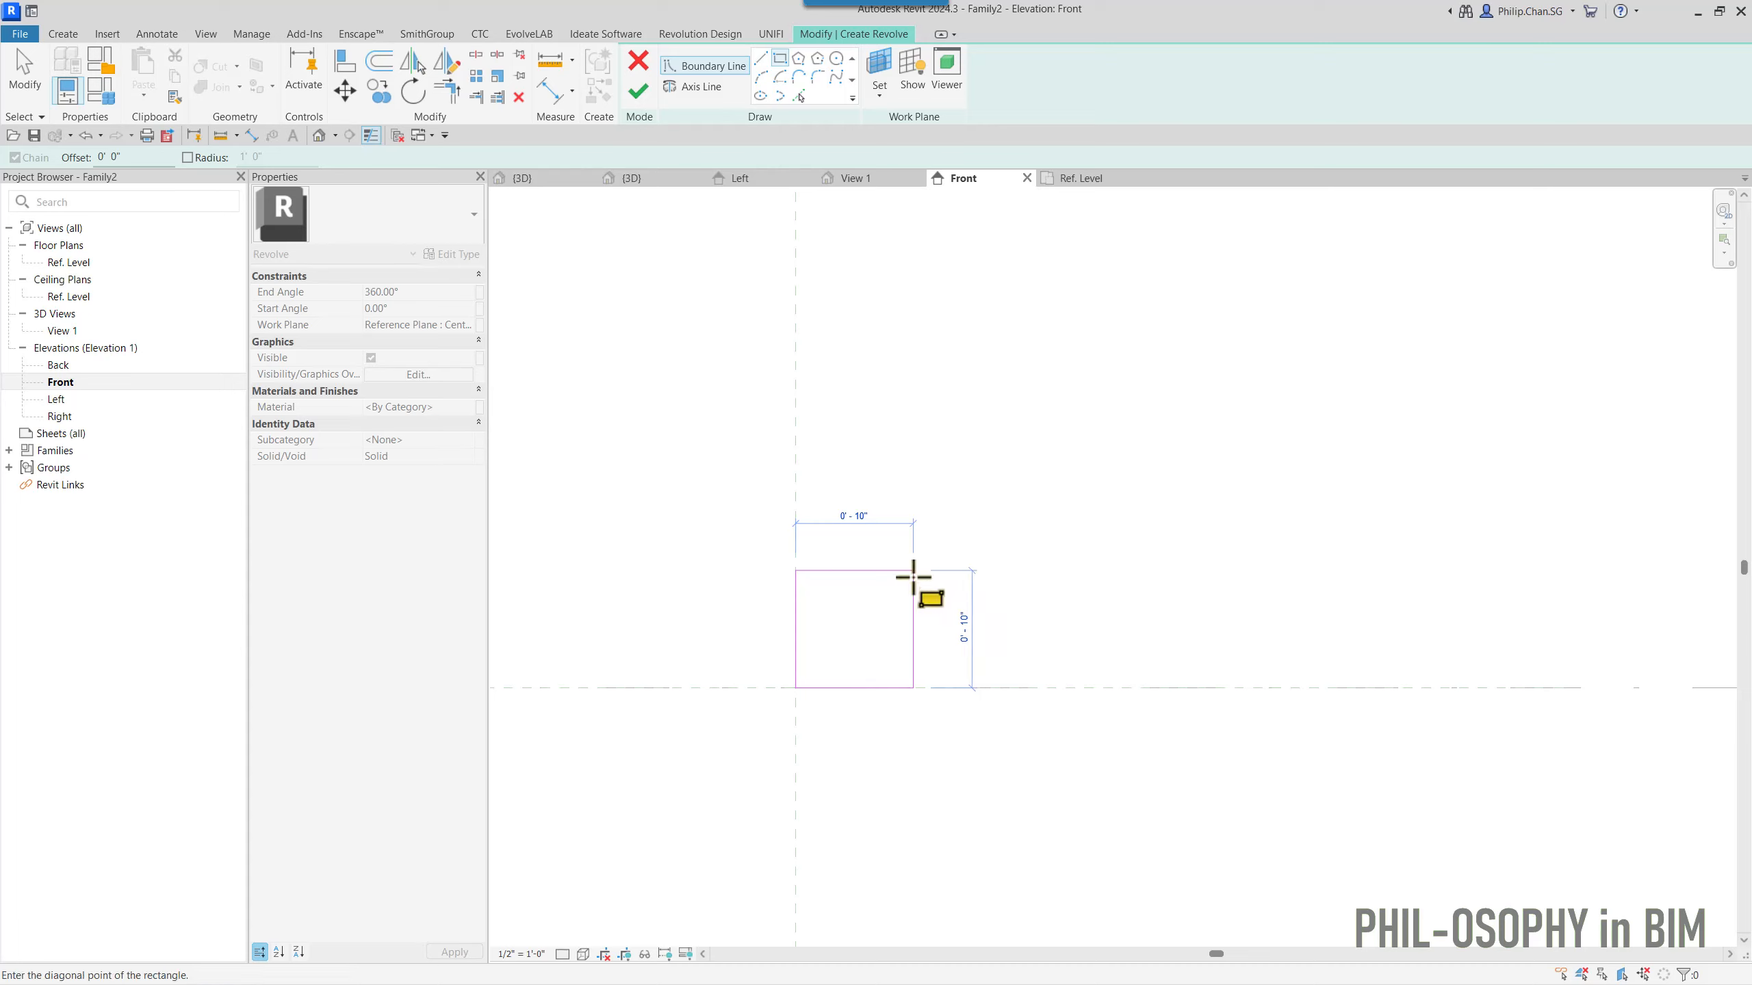
click(912, 580)
key(Escape)
- Set the boundary rectangle's width and height to 6" each
click(915, 659)
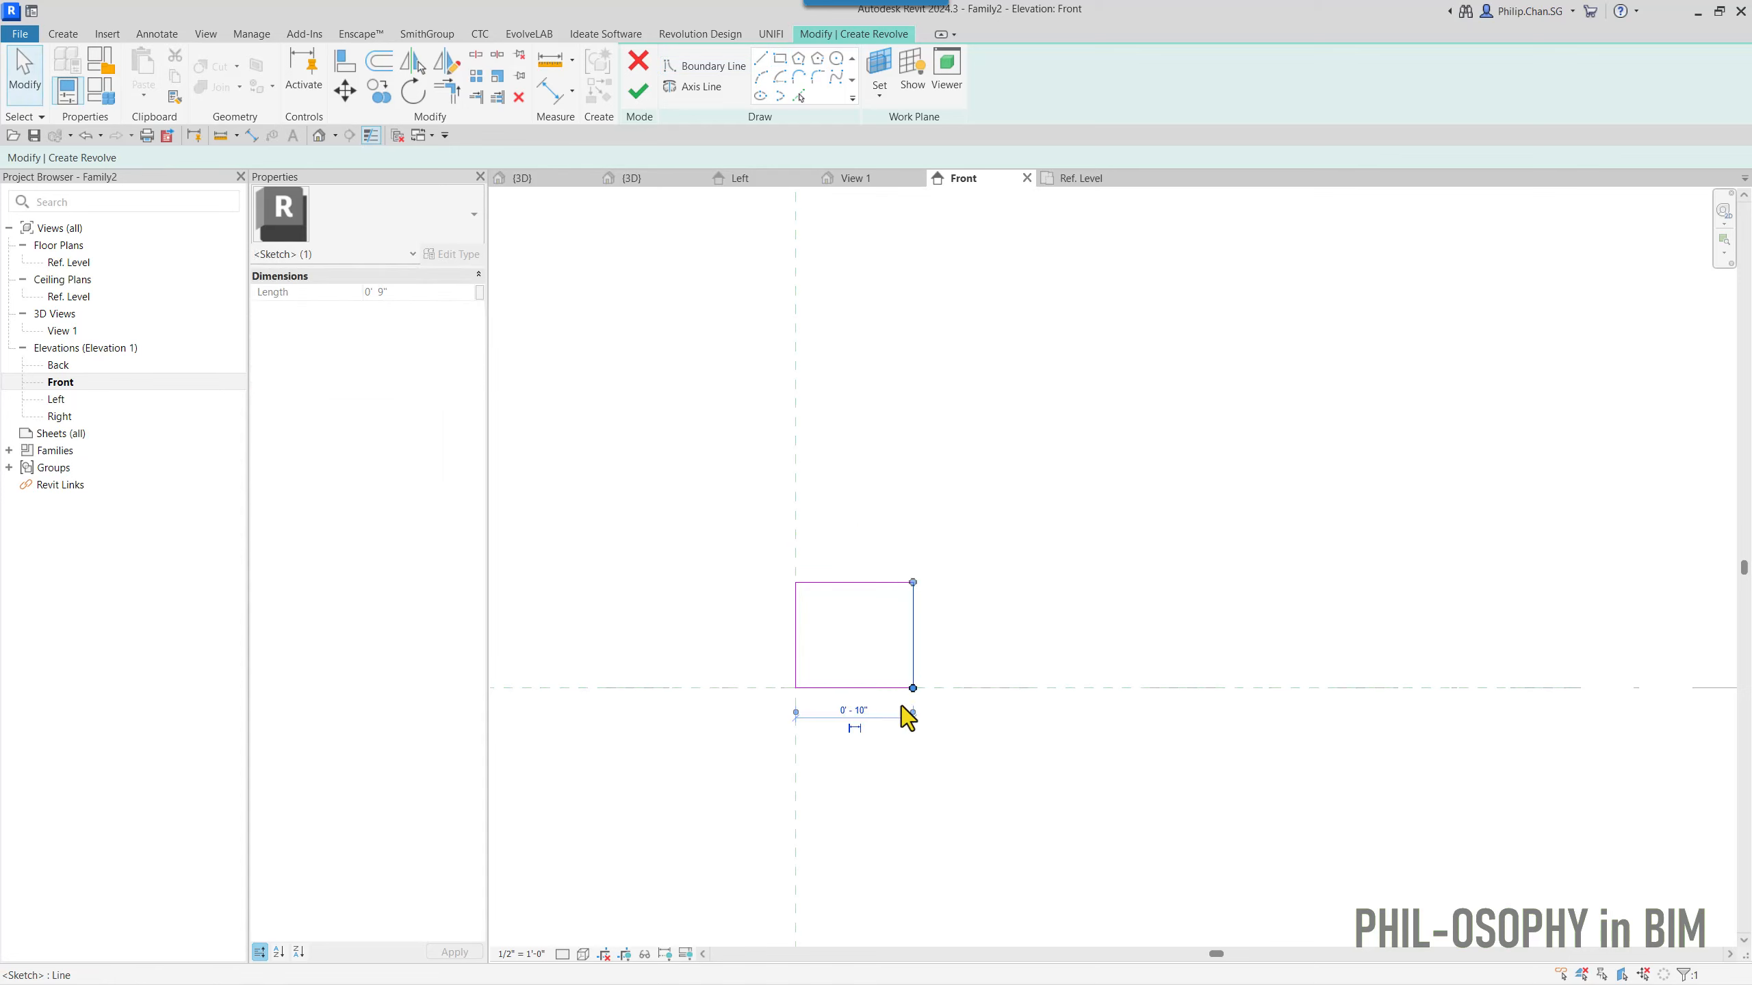
click(855, 711)
text(6)
key(Return)
click(845, 582)
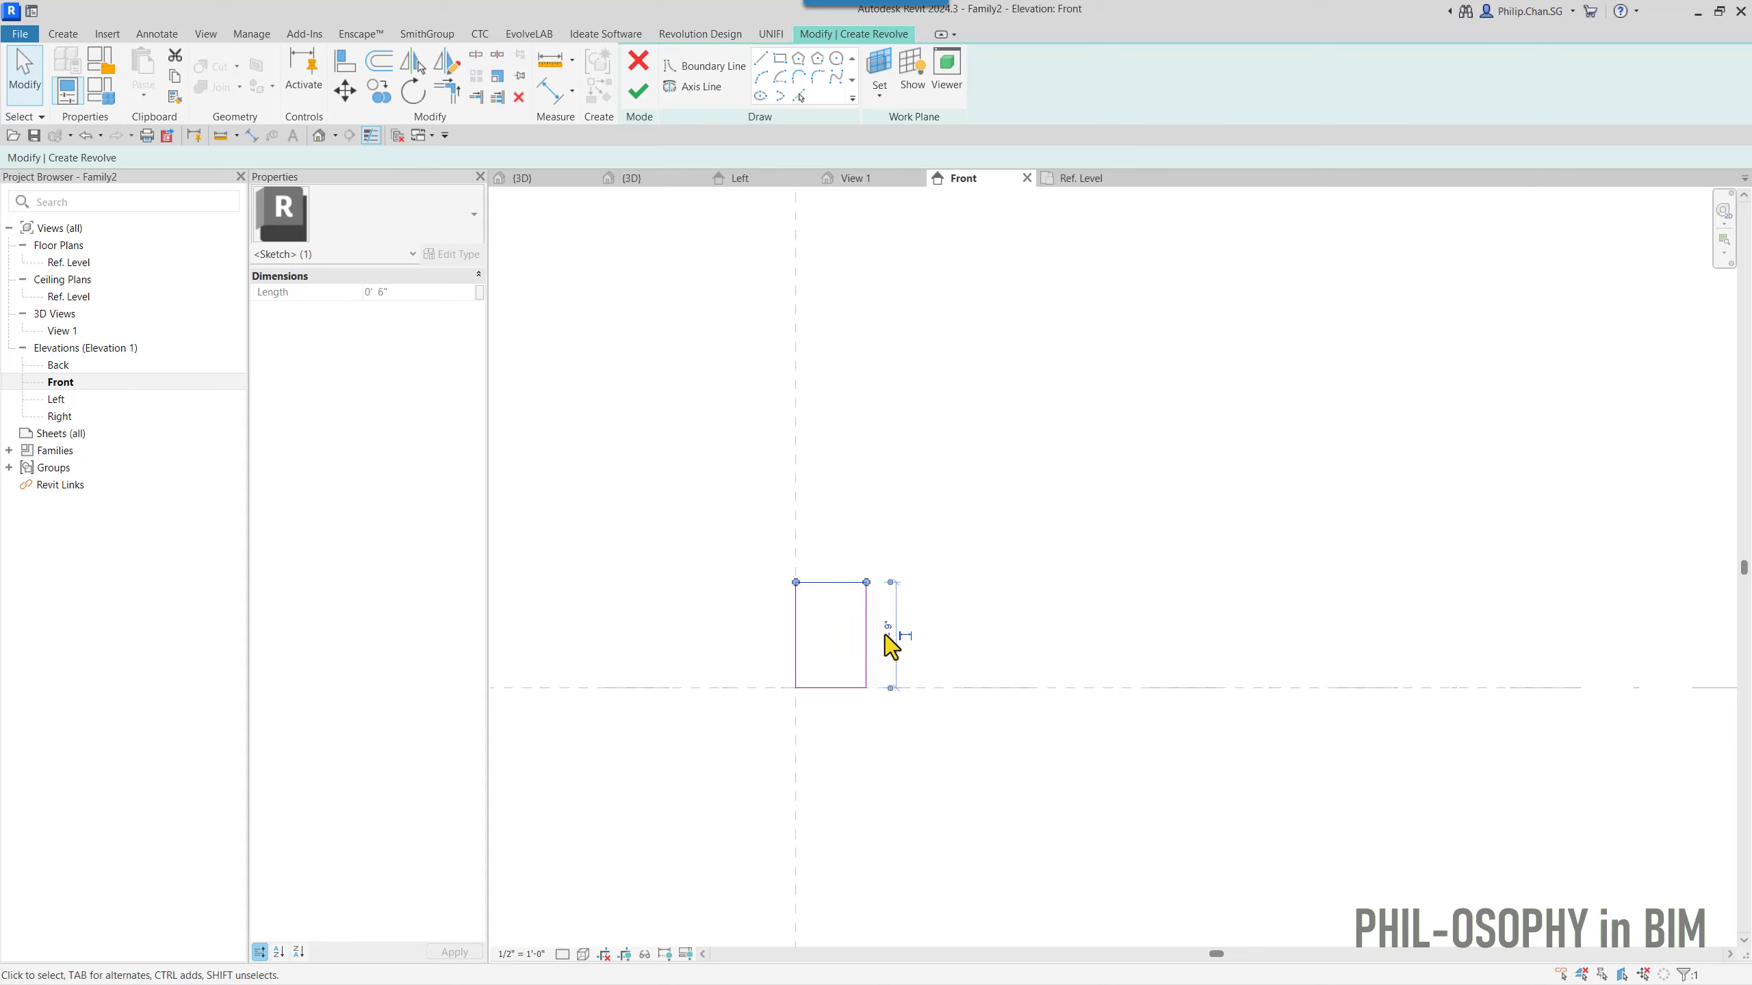
click(886, 635)
text(6")
key(Return)
middle_drag(1041, 595, 1053, 586)
click(1020, 557)
middle_drag(947, 558, 953, 537)
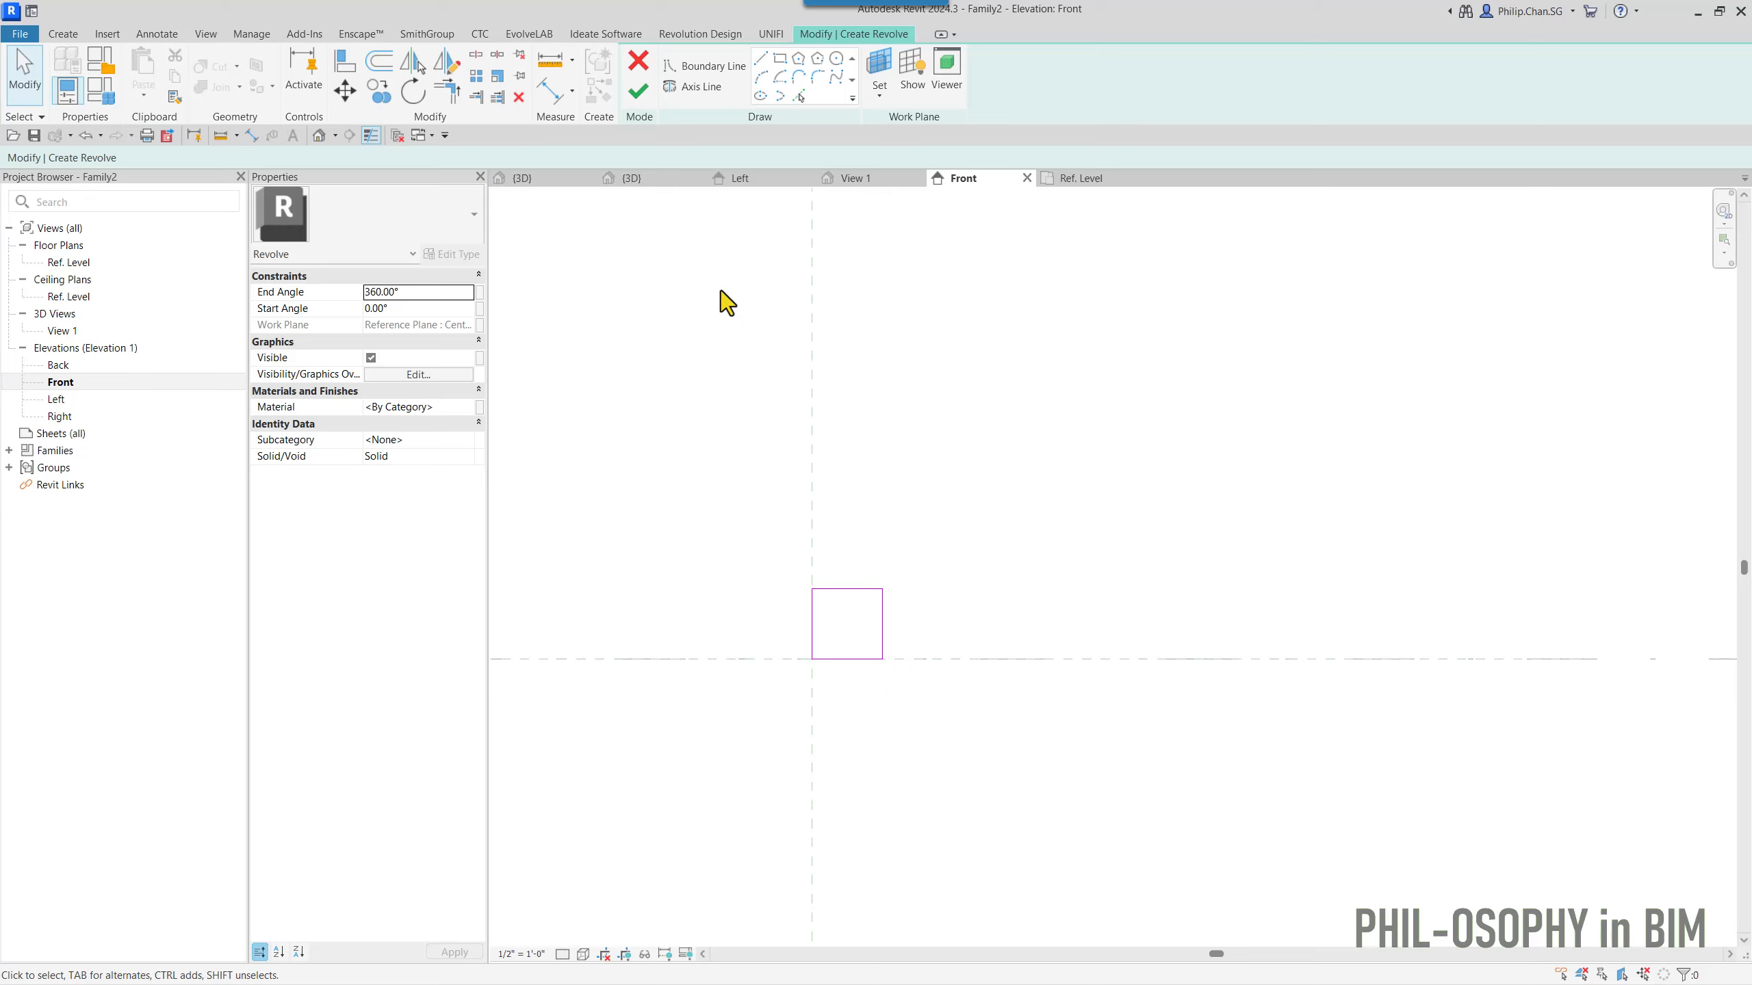
- Draw an axis line about 1'-11" long on the Center (Left/Right) reference plane and finish the revolve
click(693, 90)
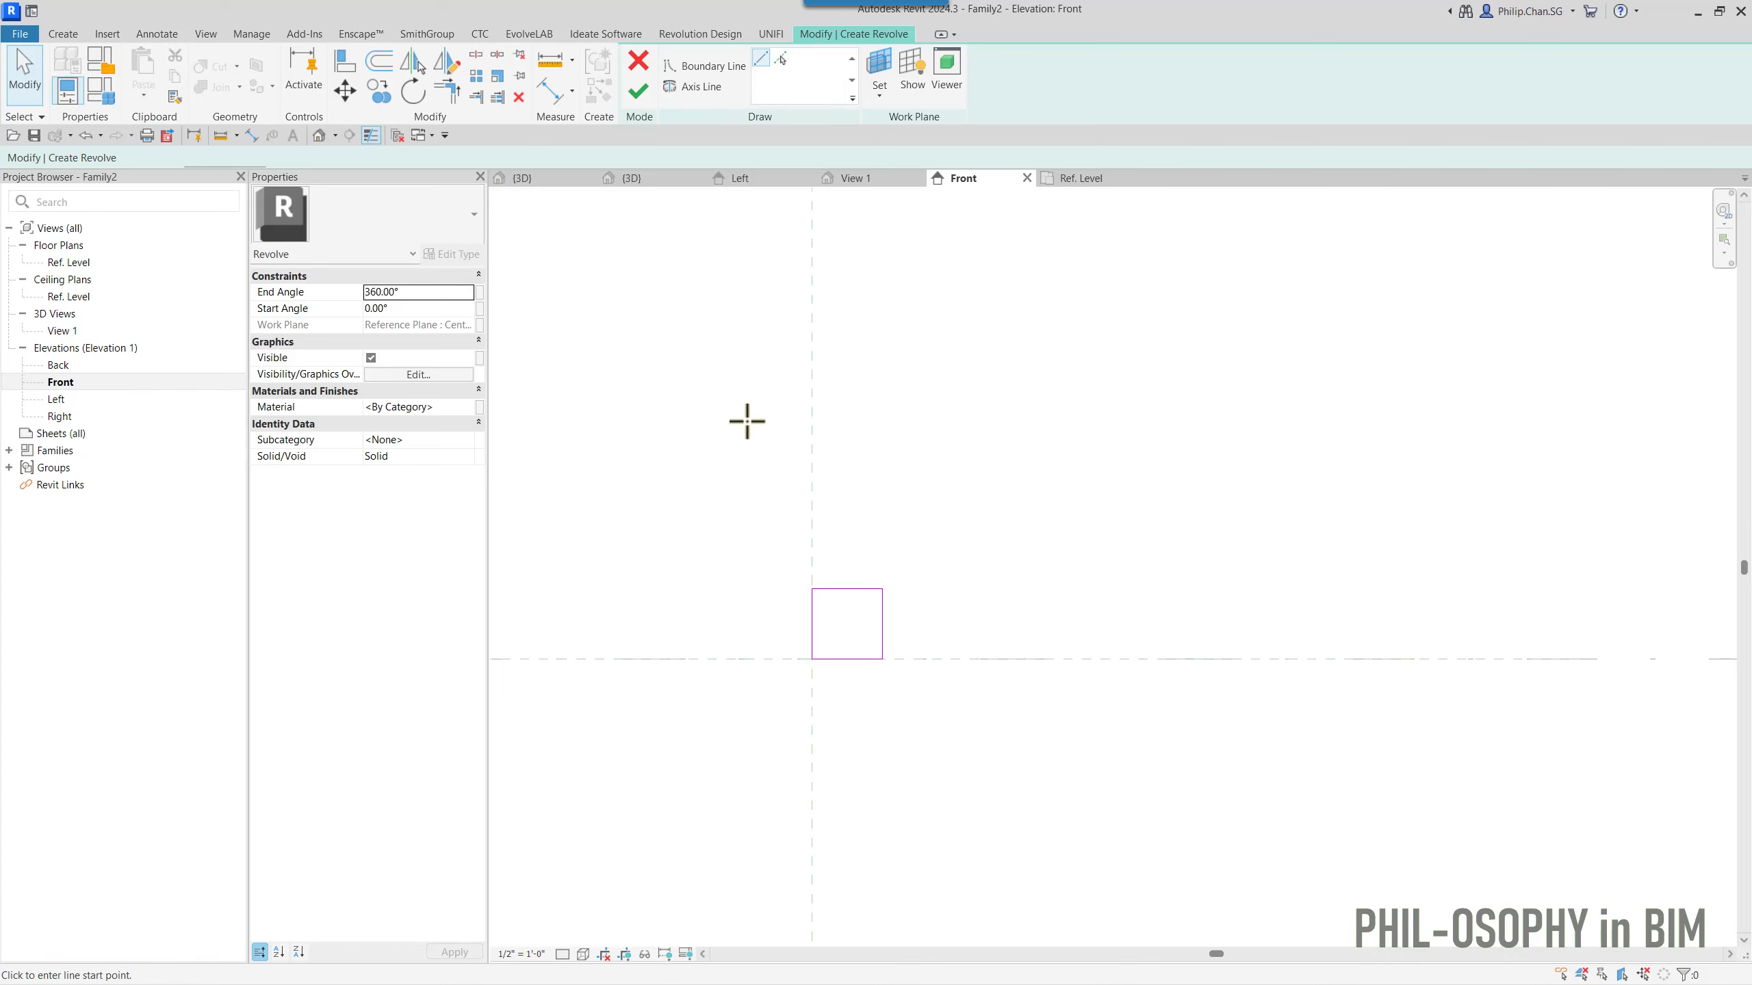
click(811, 488)
click(811, 753)
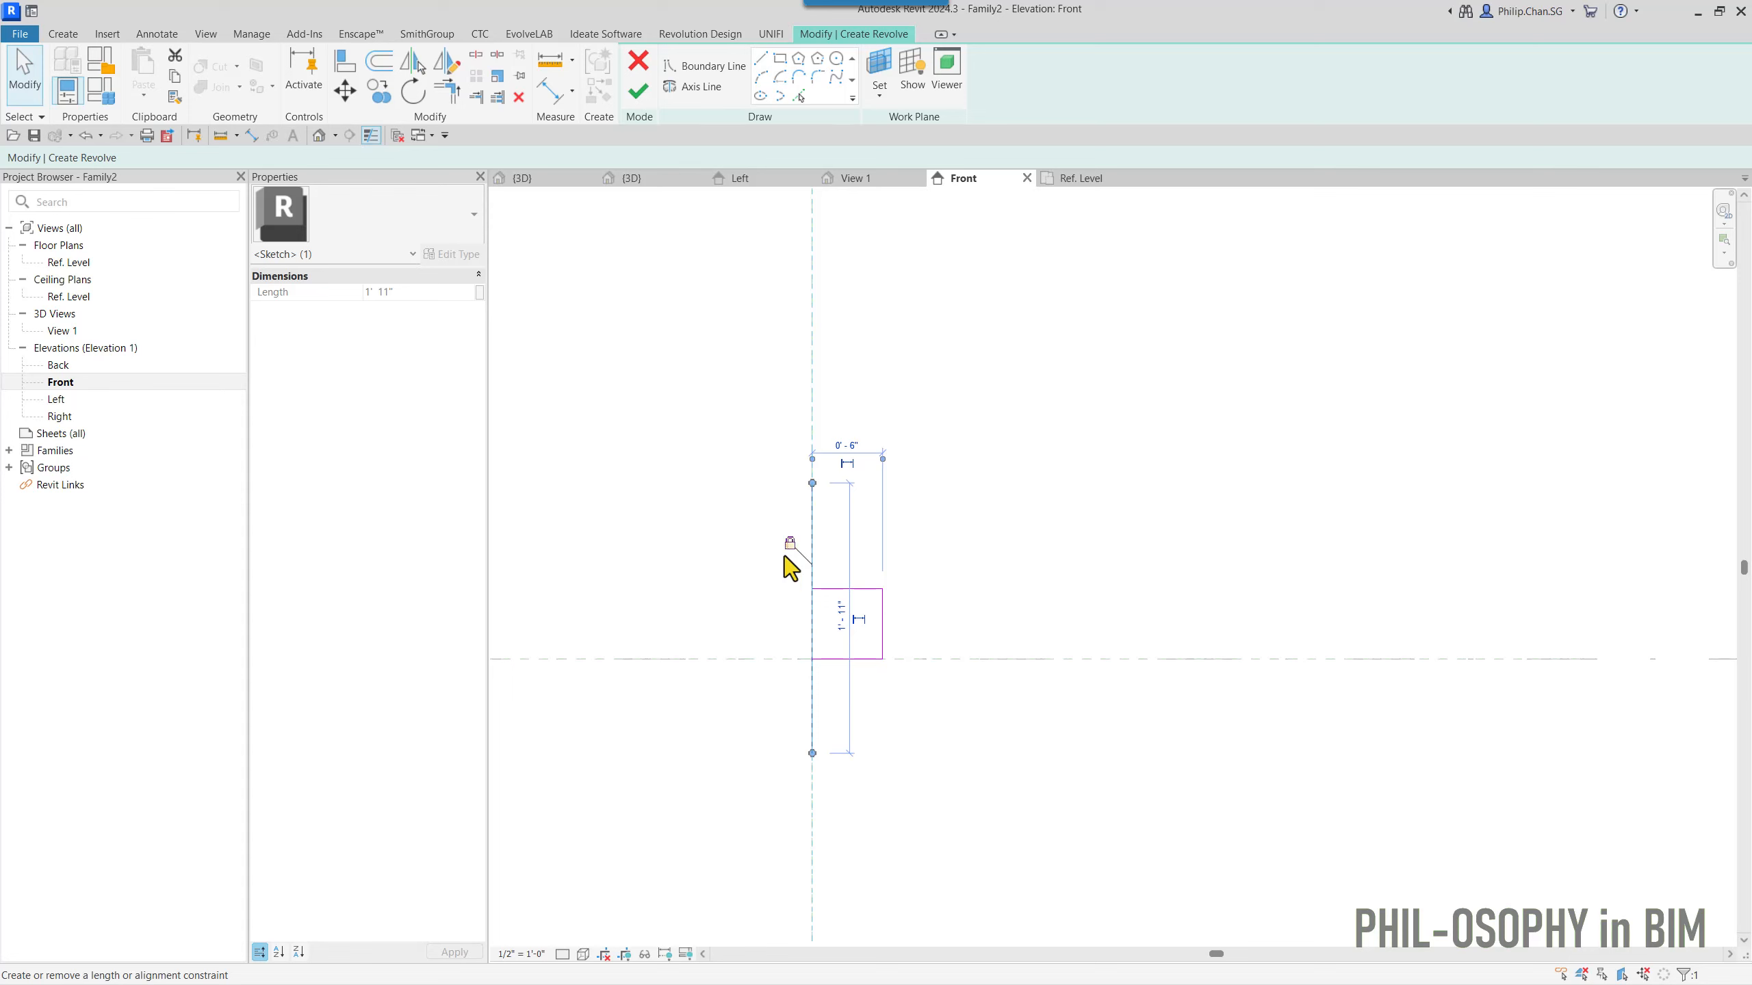
click(744, 578)
scroll(776, 599, down, 1)
middle_drag(777, 600, 796, 585)
click(639, 90)
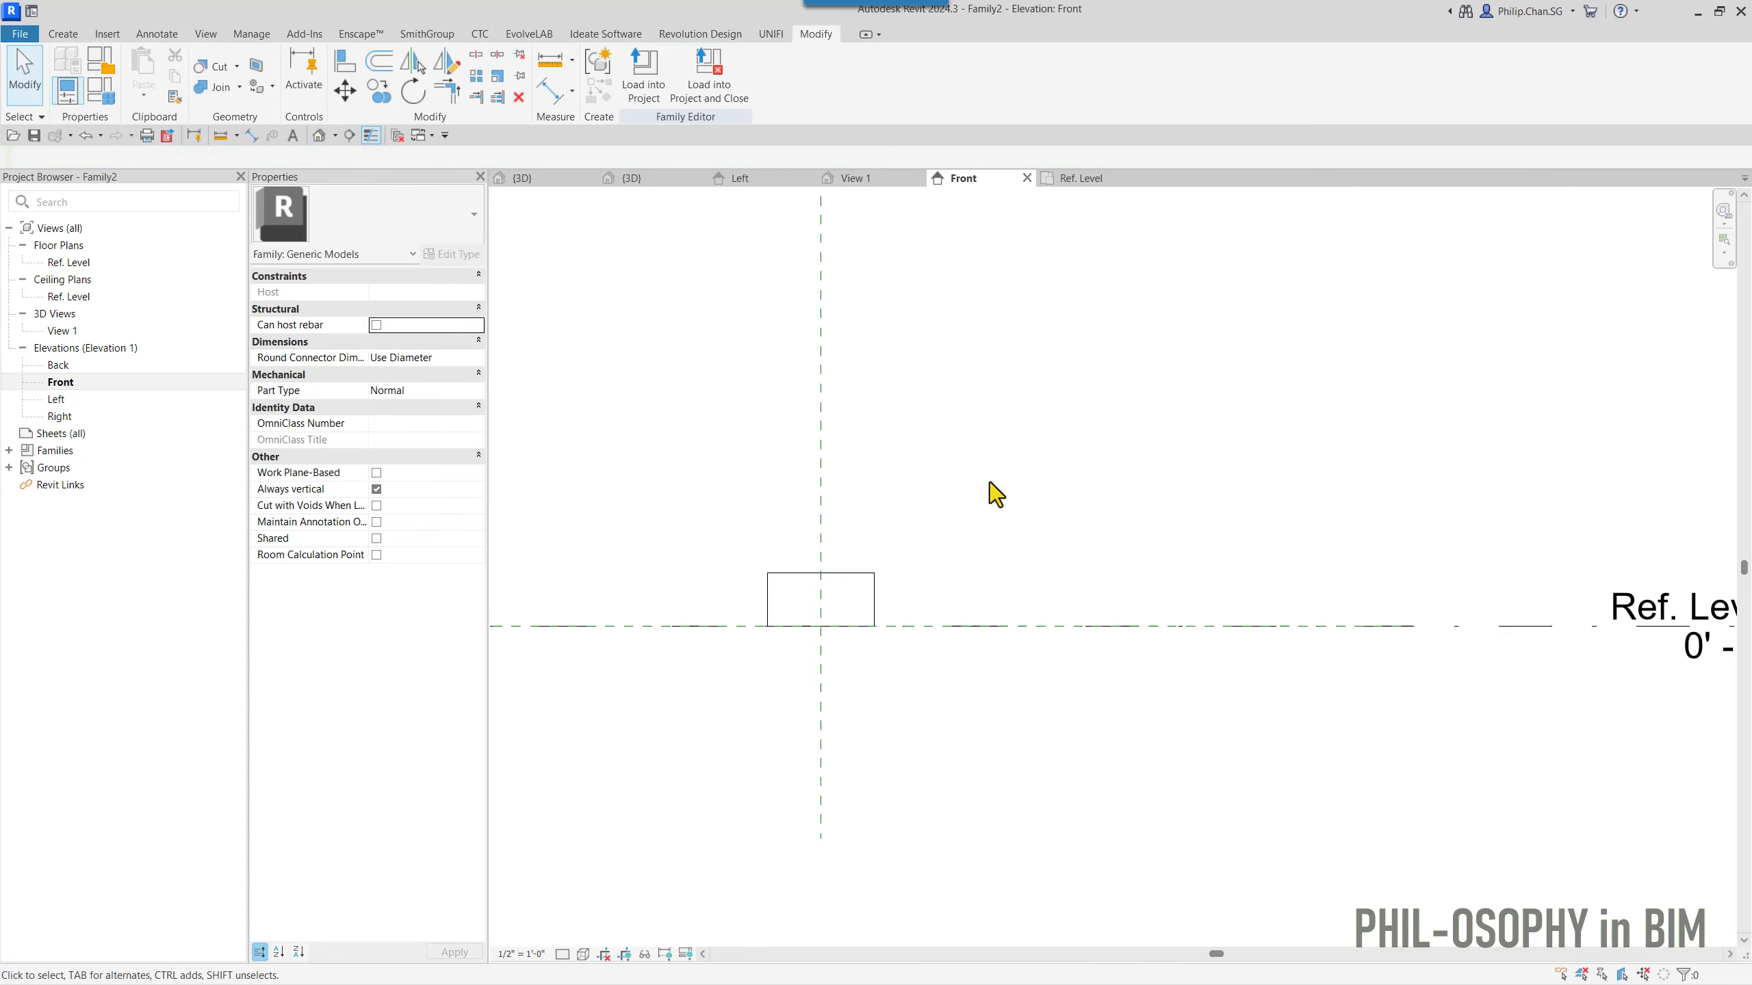
- Check the revolved form in the Ref. Level plan, open the default 3D view and display it shaded
mouse_move(990, 481)
middle_down()
mouse_move(1010, 474)
mouse_move(999, 528)
middle_up()
scroll(1010, 475, down, 1)
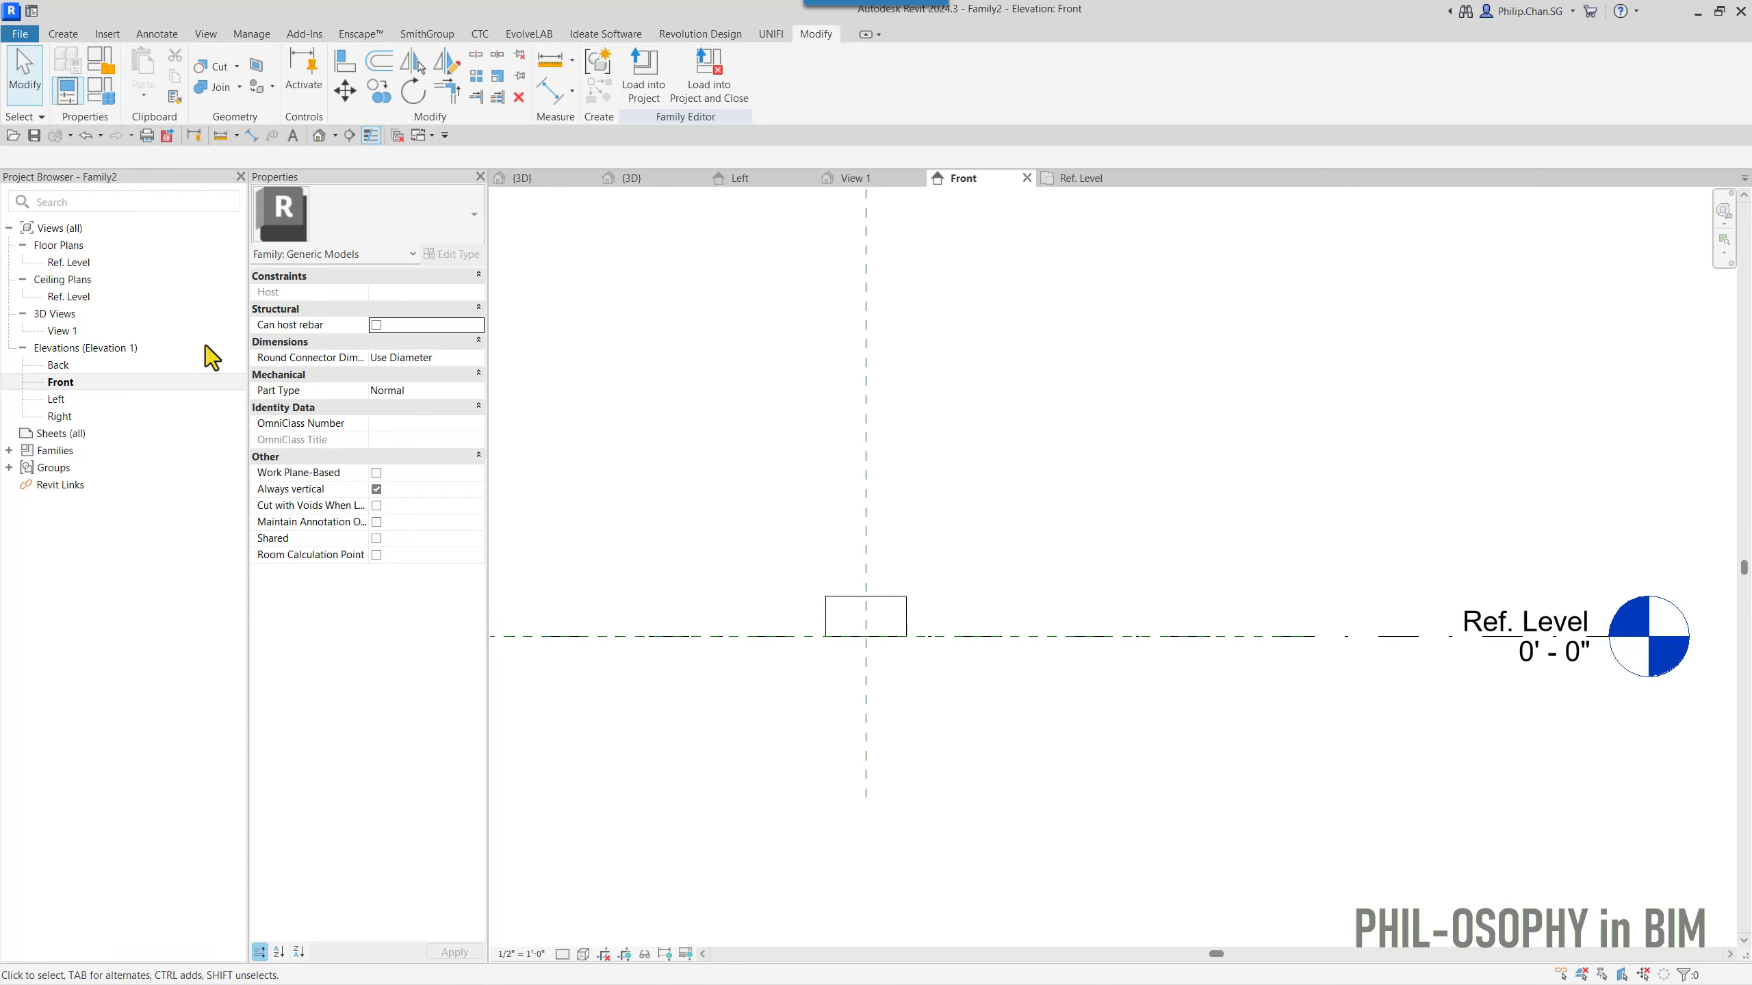
double_click(71, 262)
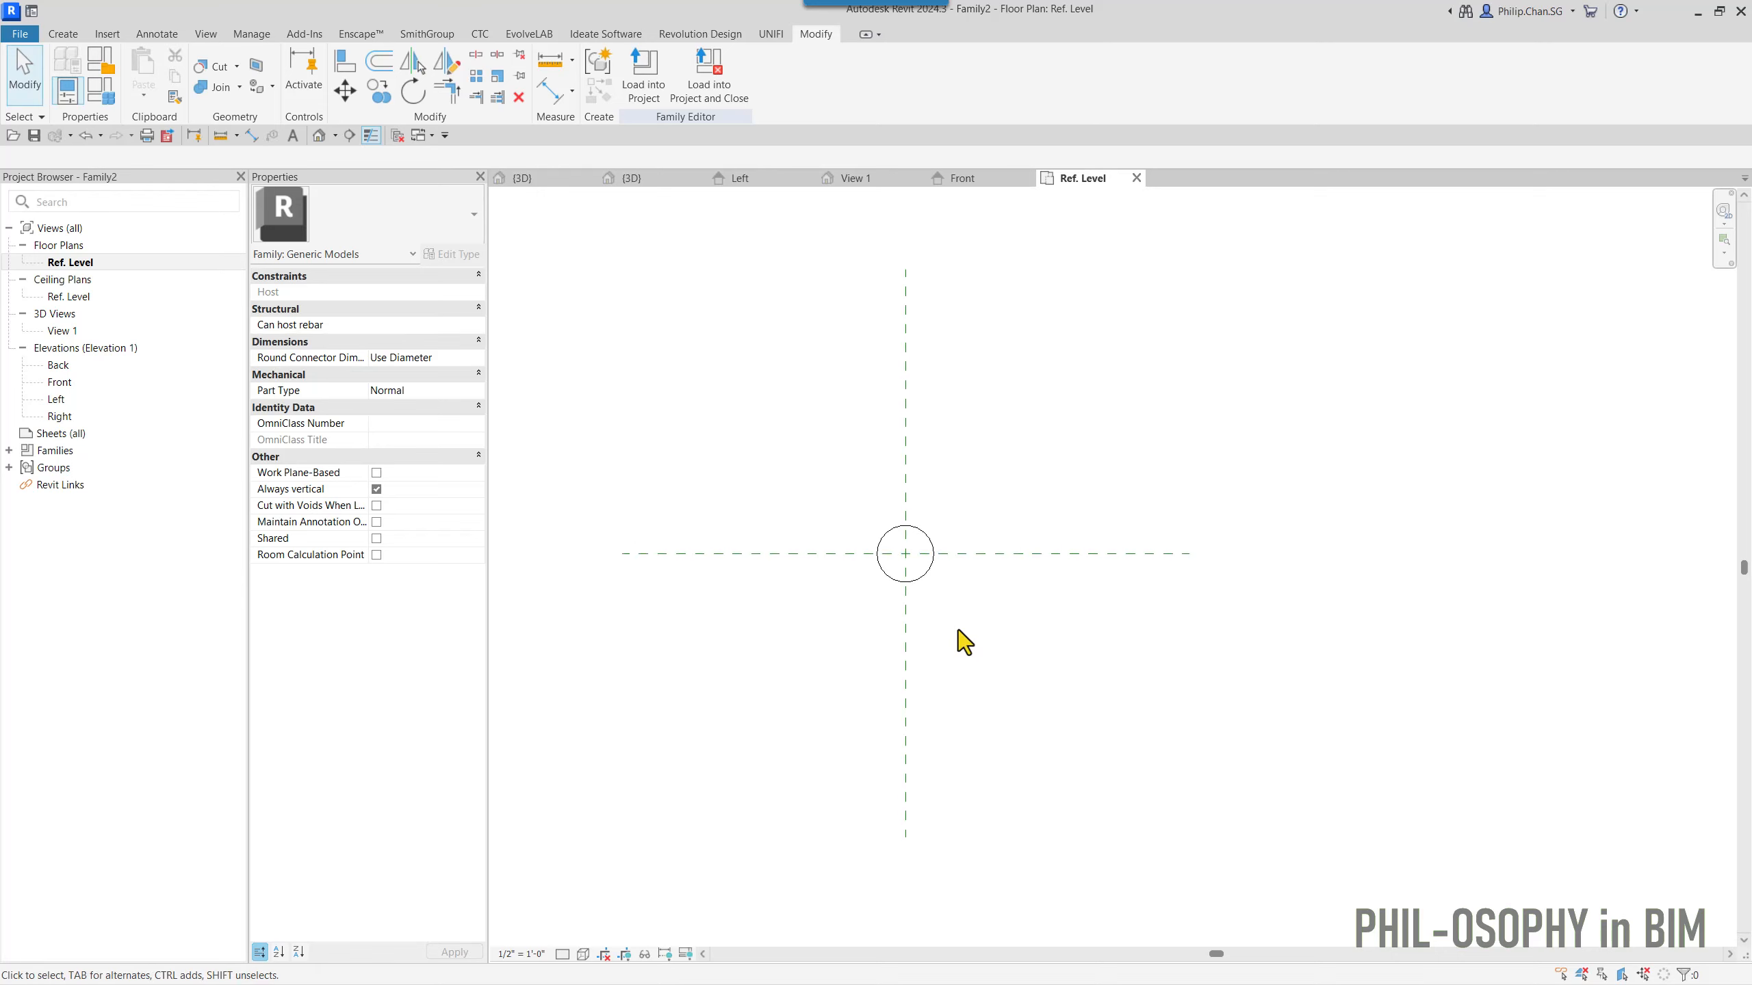
scroll(958, 630, up, 1)
click(318, 135)
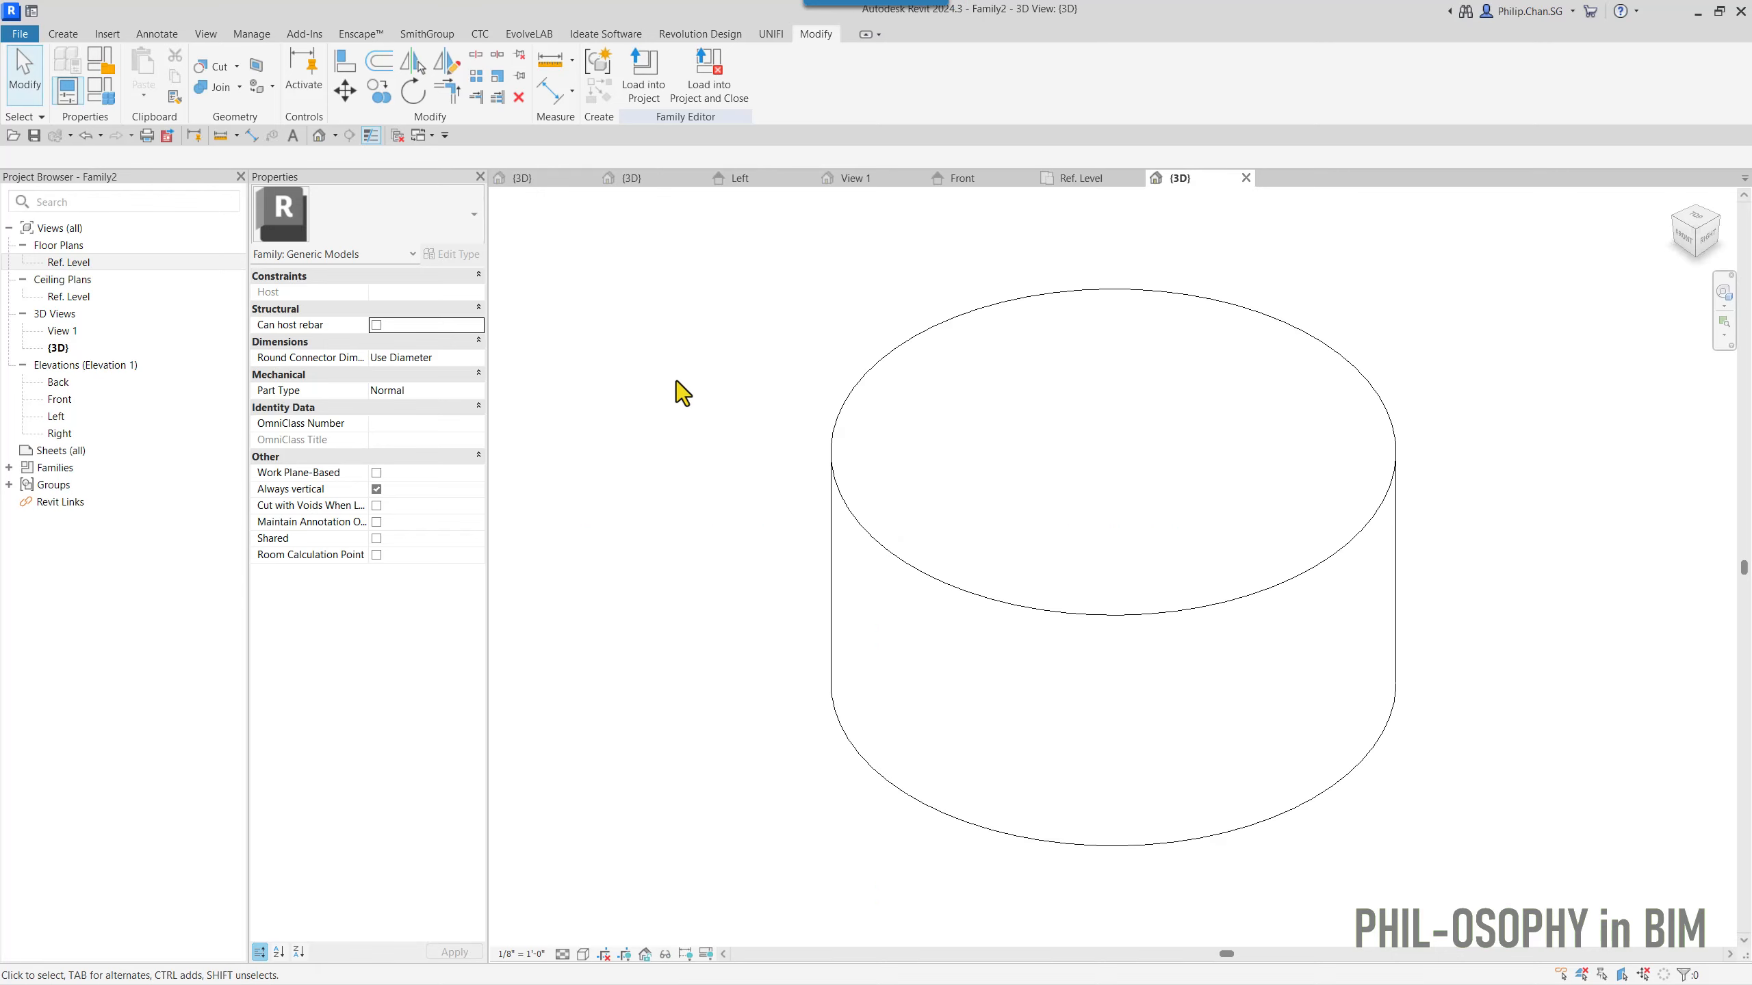
click(583, 954)
click(602, 889)
mouse_move(687, 783)
shift+middle_down()
mouse_move(742, 751)
mouse_move(752, 794)
mouse_move(646, 584)
mouse_move(637, 799)
mouse_move(649, 689)
mouse_move(629, 758)
mouse_move(625, 704)
mouse_move(614, 759)
mouse_move(706, 741)
mouse_move(696, 795)
shift+middle_up()
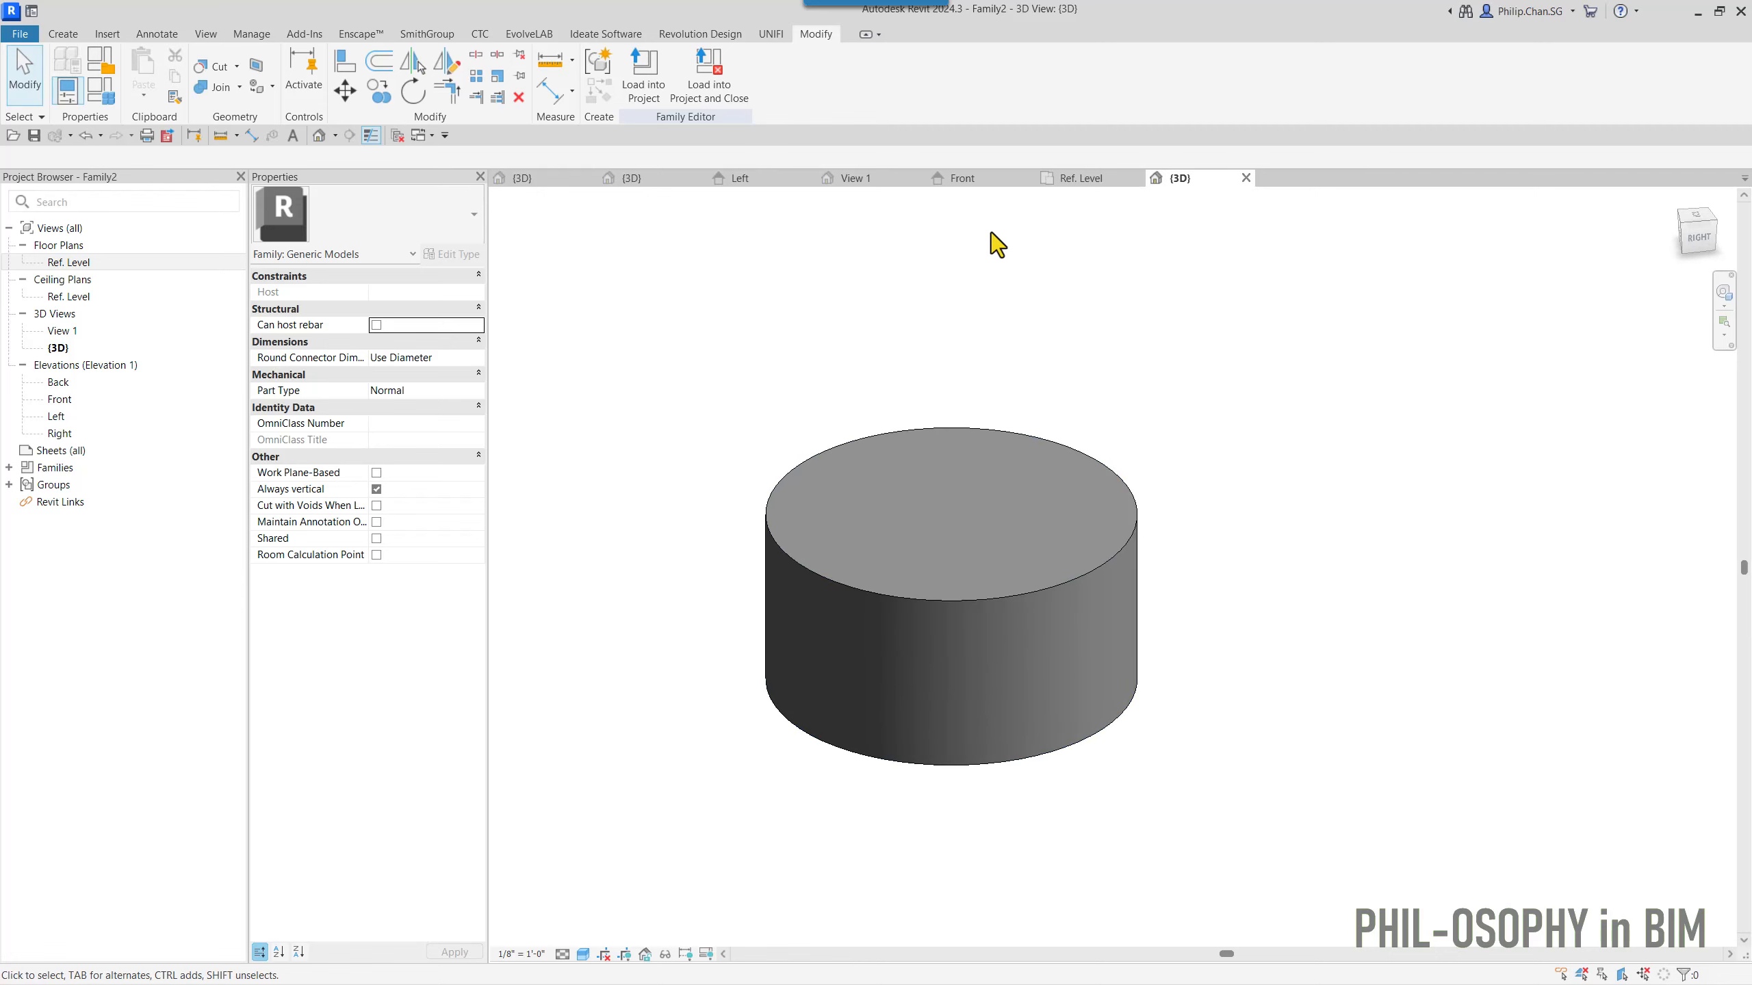
- Return to the Ref. Level plan and set the revolve's End Angle to 90°
double_click(72, 264)
scroll(914, 544, up, 2)
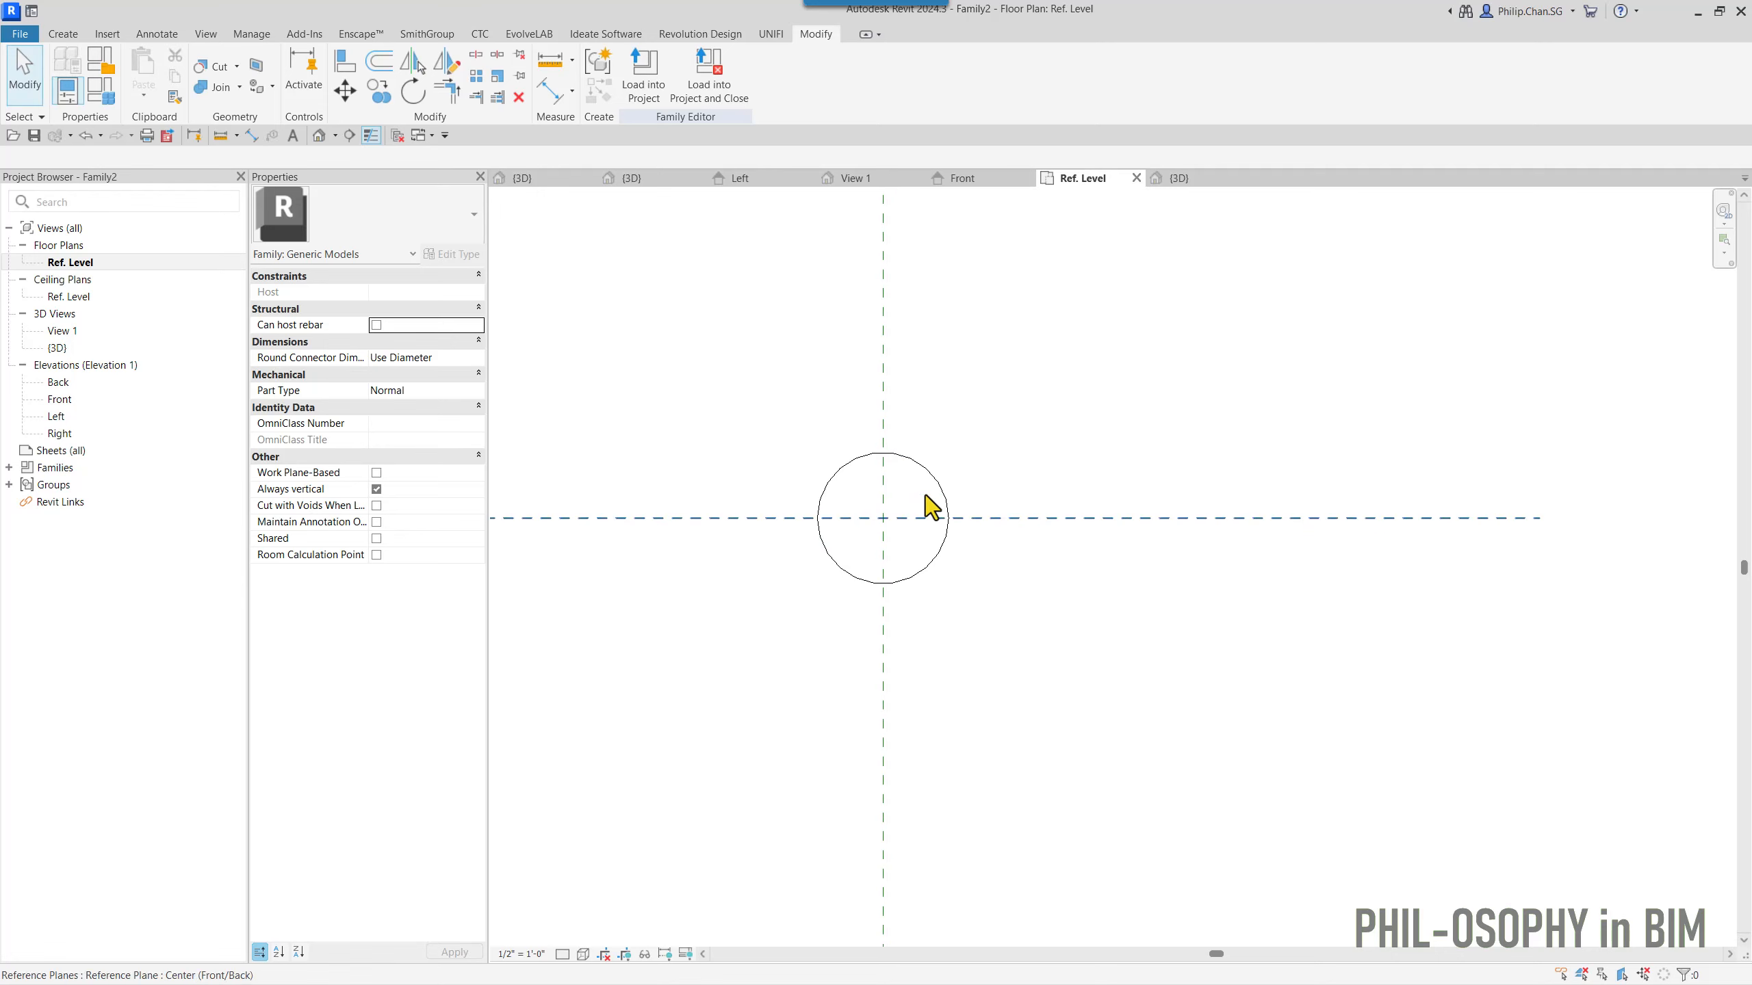
click(929, 476)
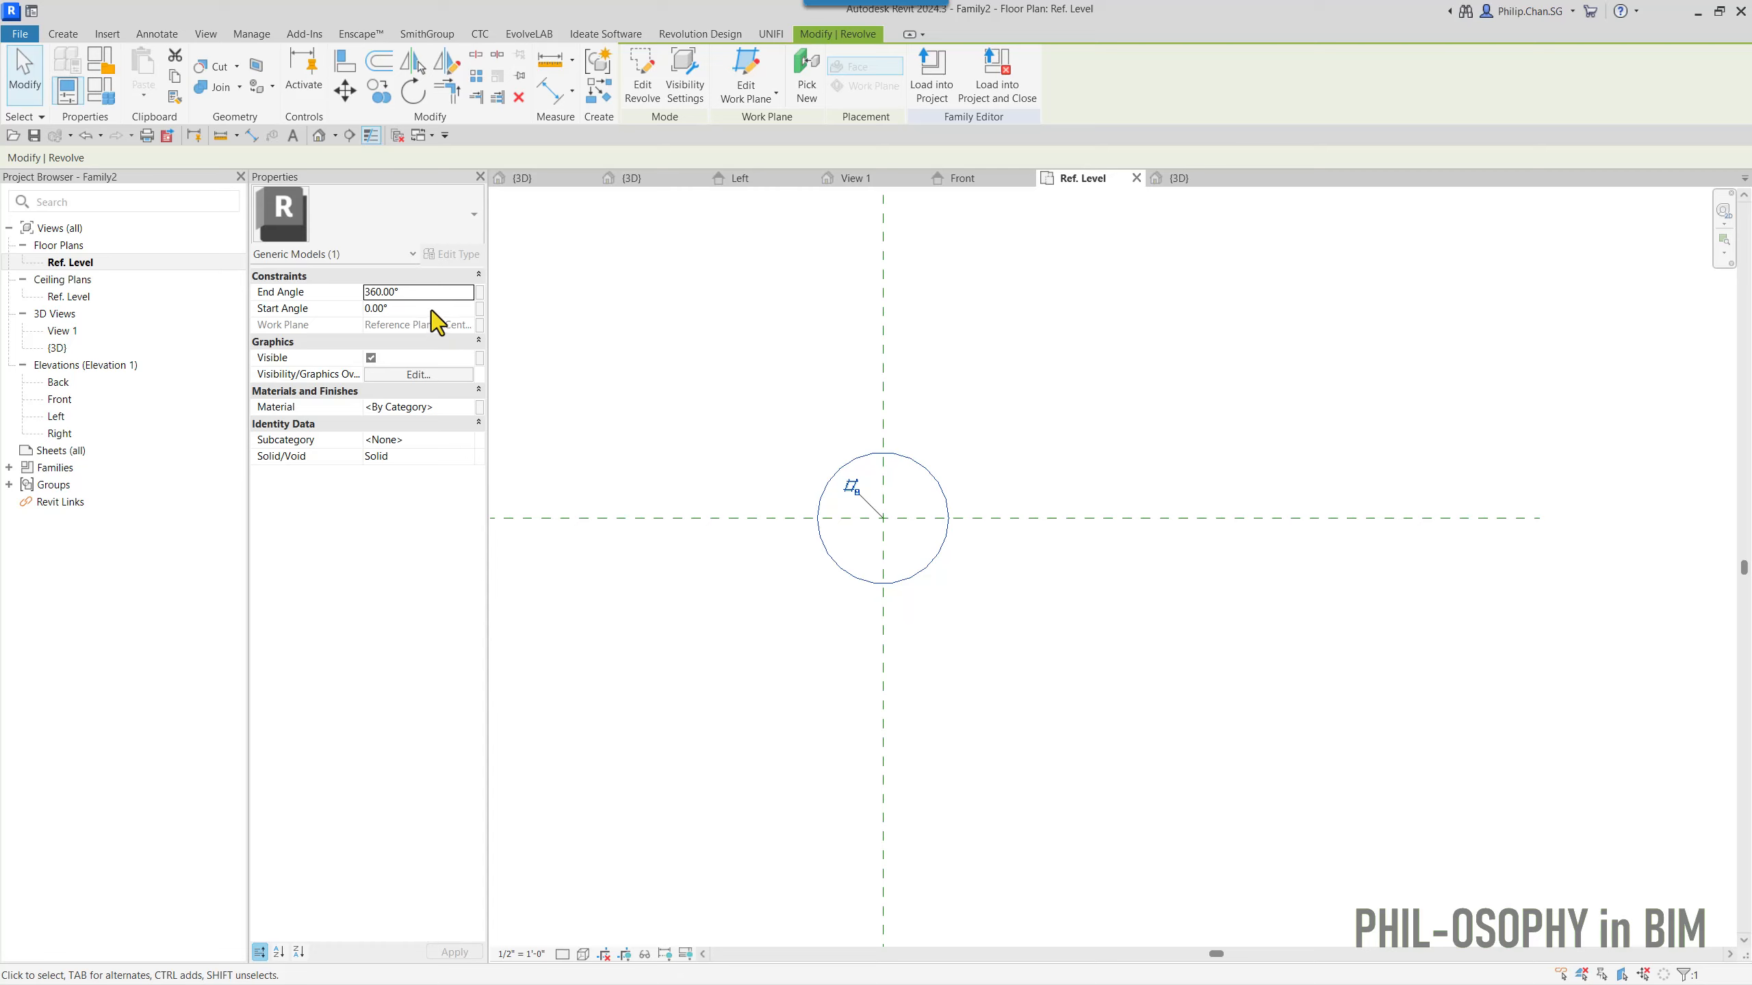
click(417, 293)
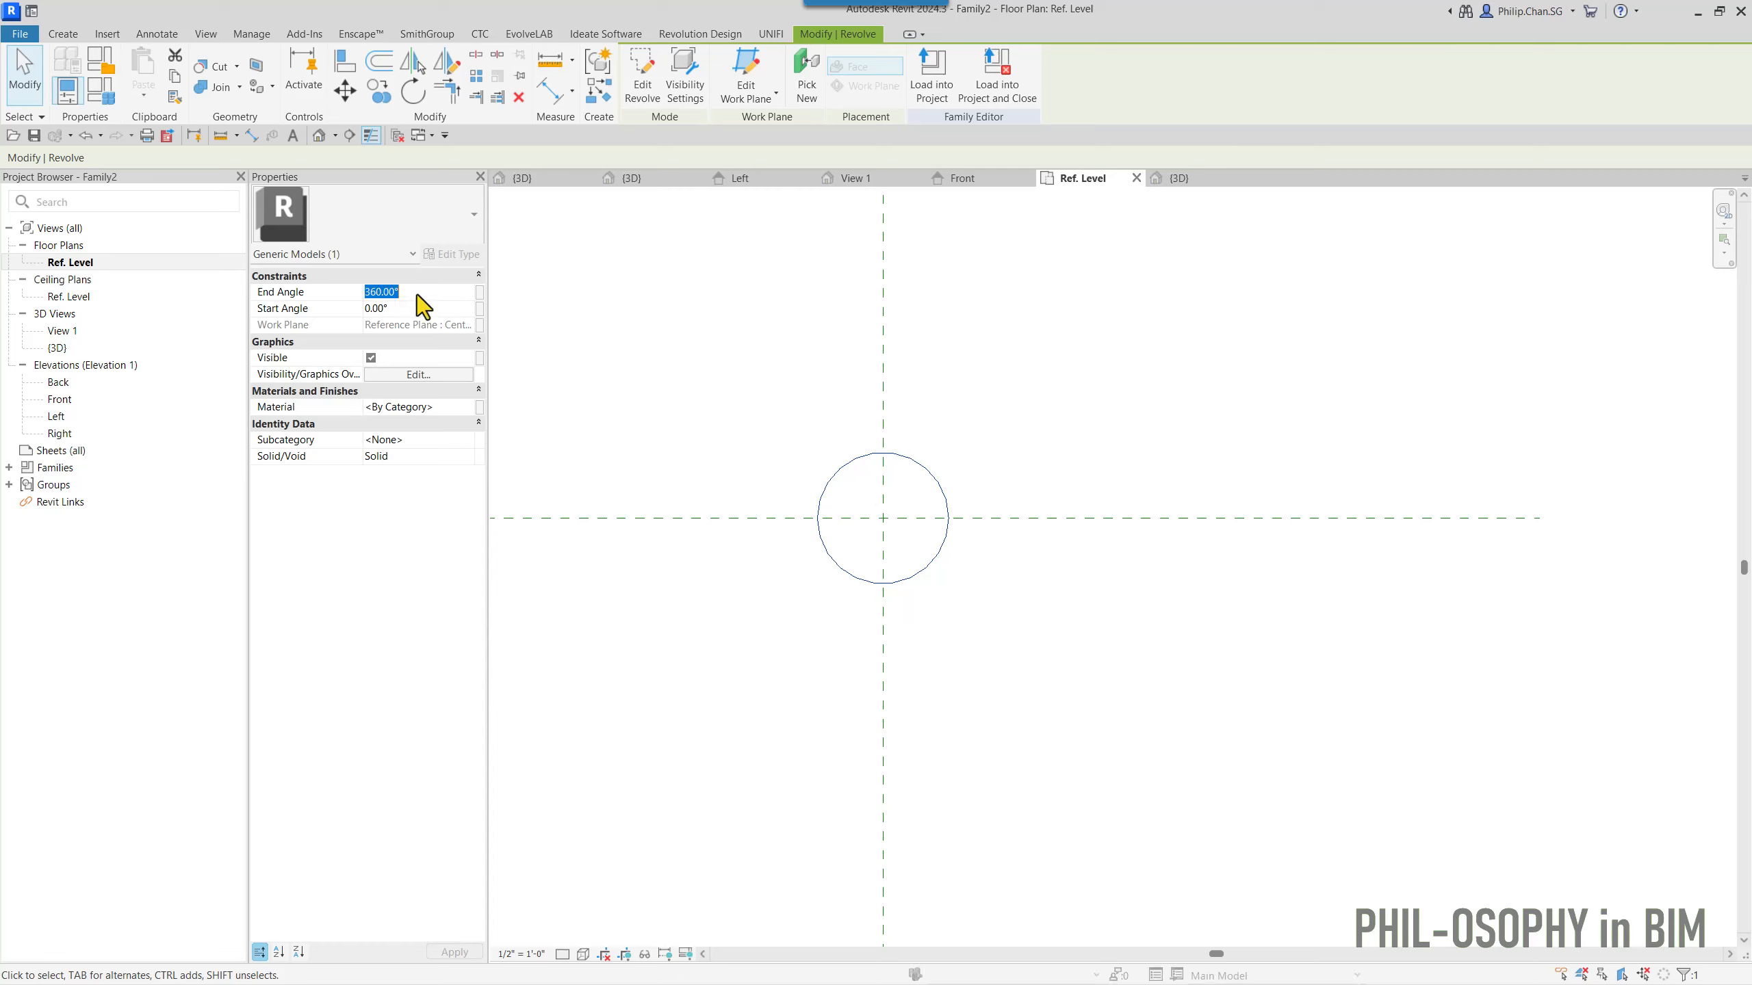
text(90)
key(Return)
click(671, 341)
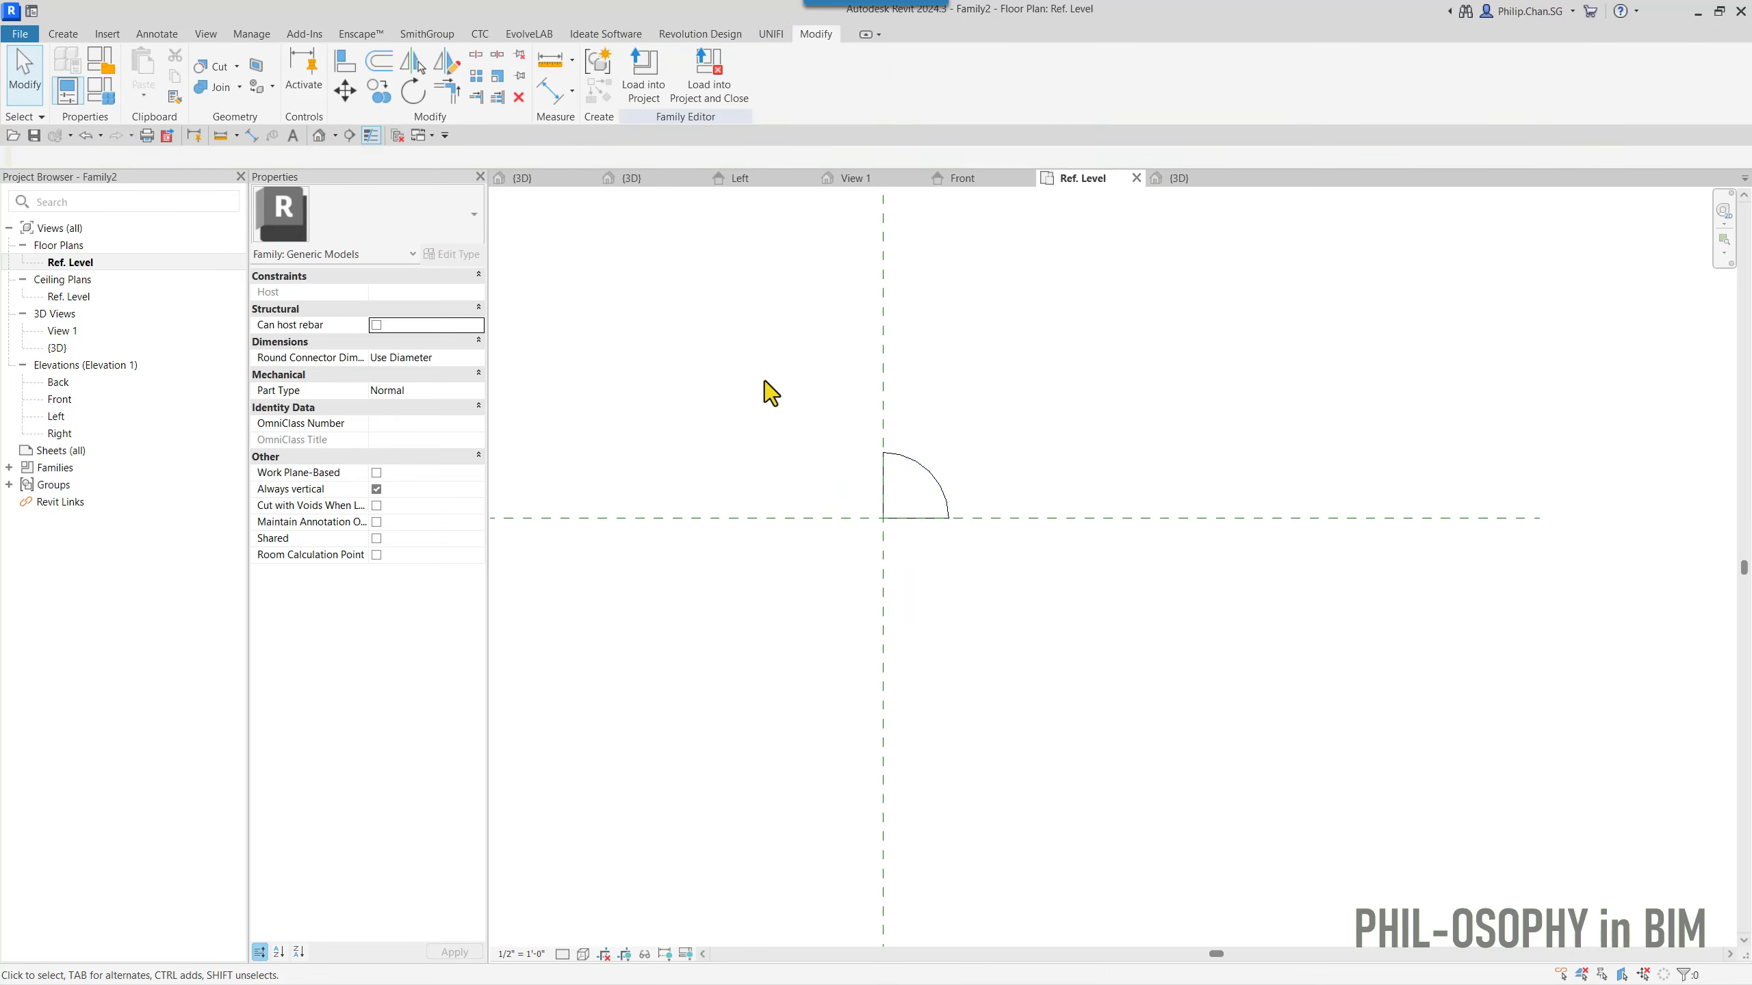
- Set the revolve's Start Angle to 45°
click(930, 473)
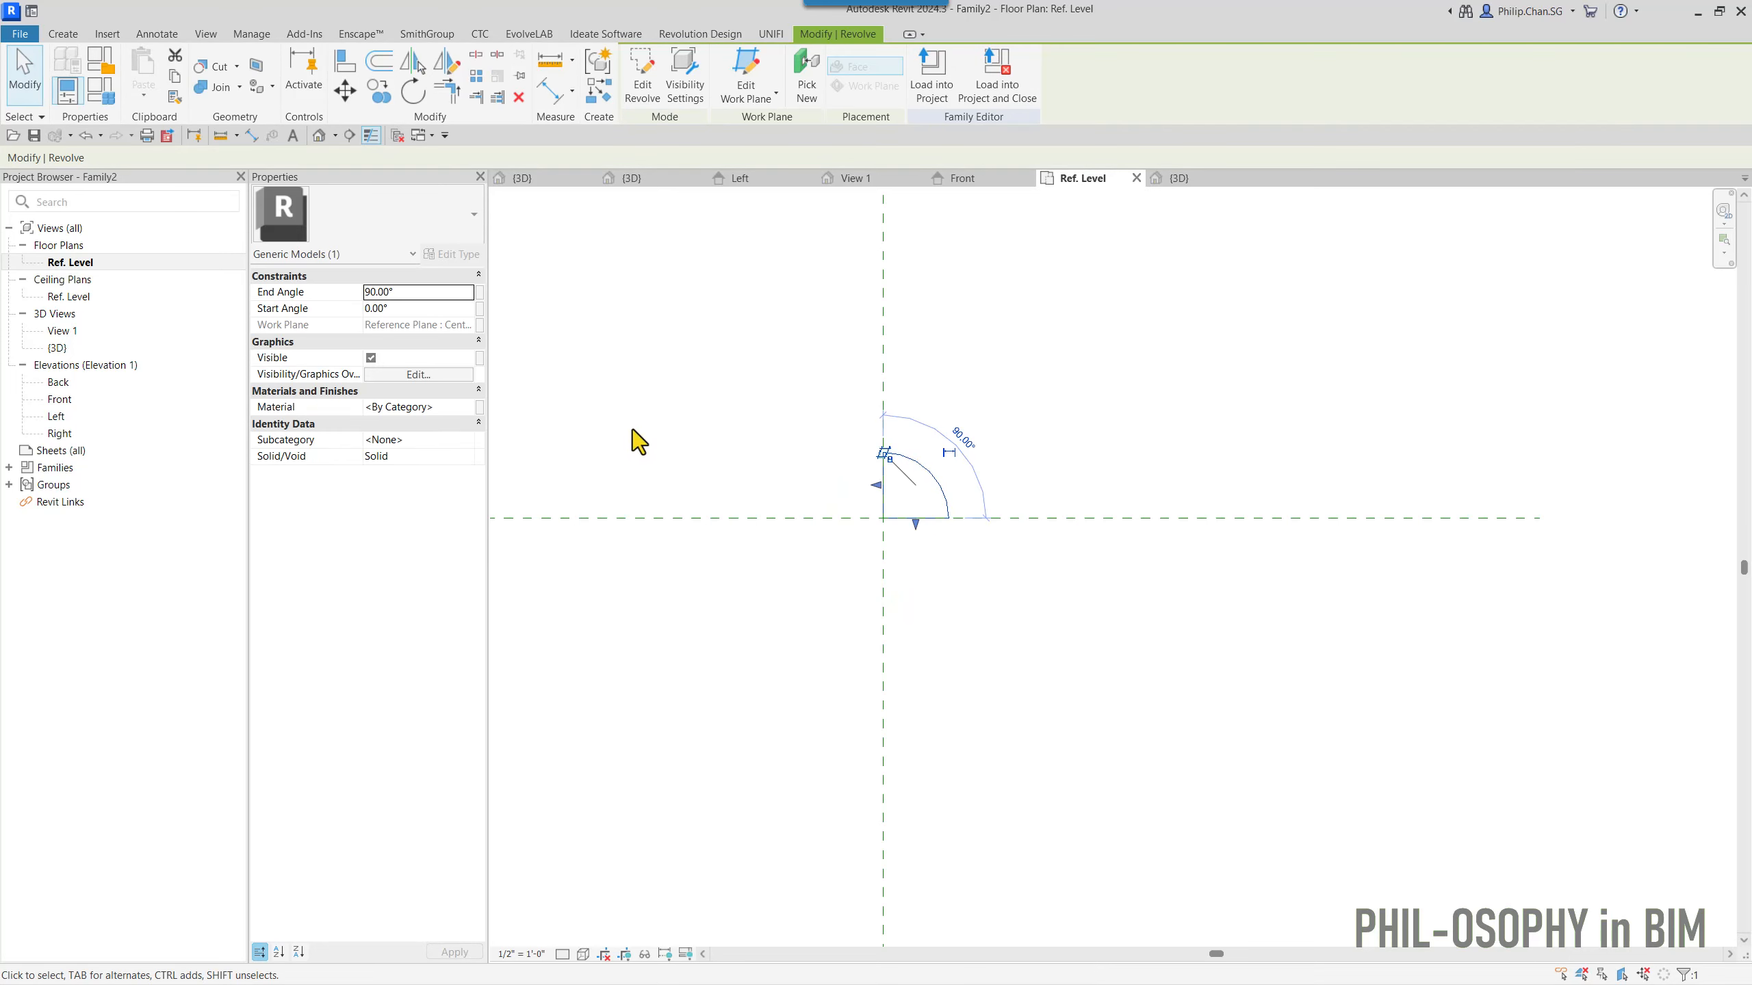
scroll(924, 498, up, 3)
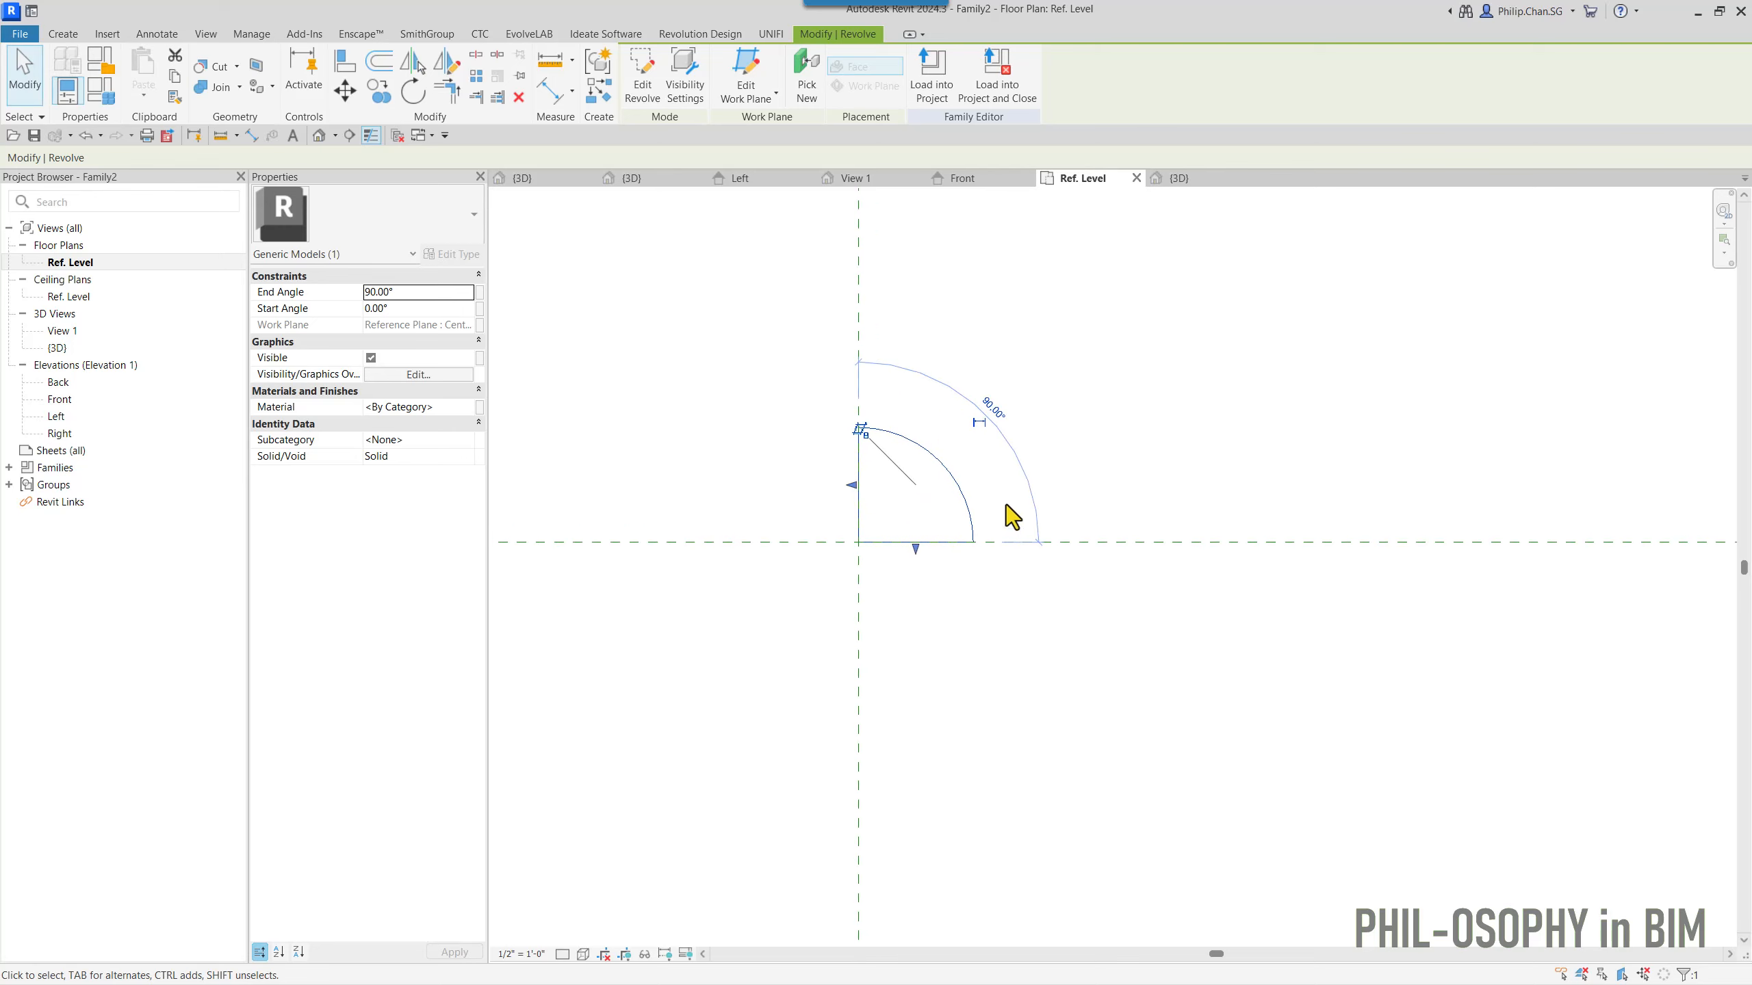
scroll(987, 495, up, 1)
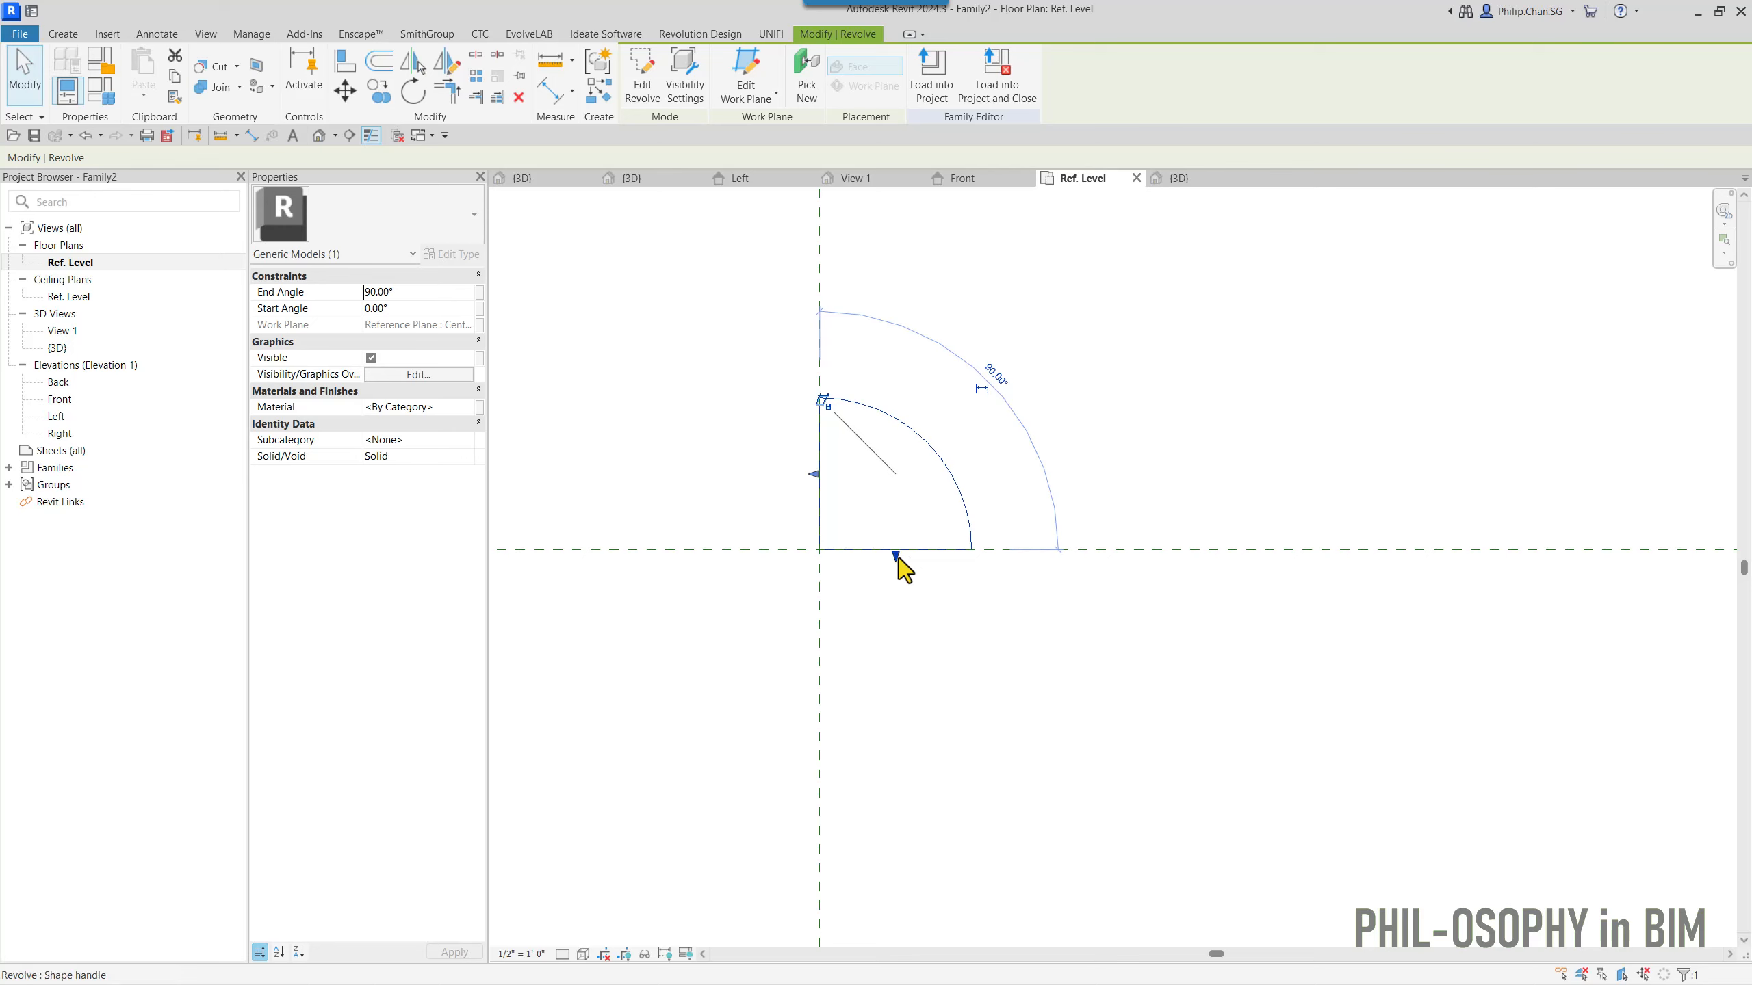
middle_drag(898, 559, 906, 591)
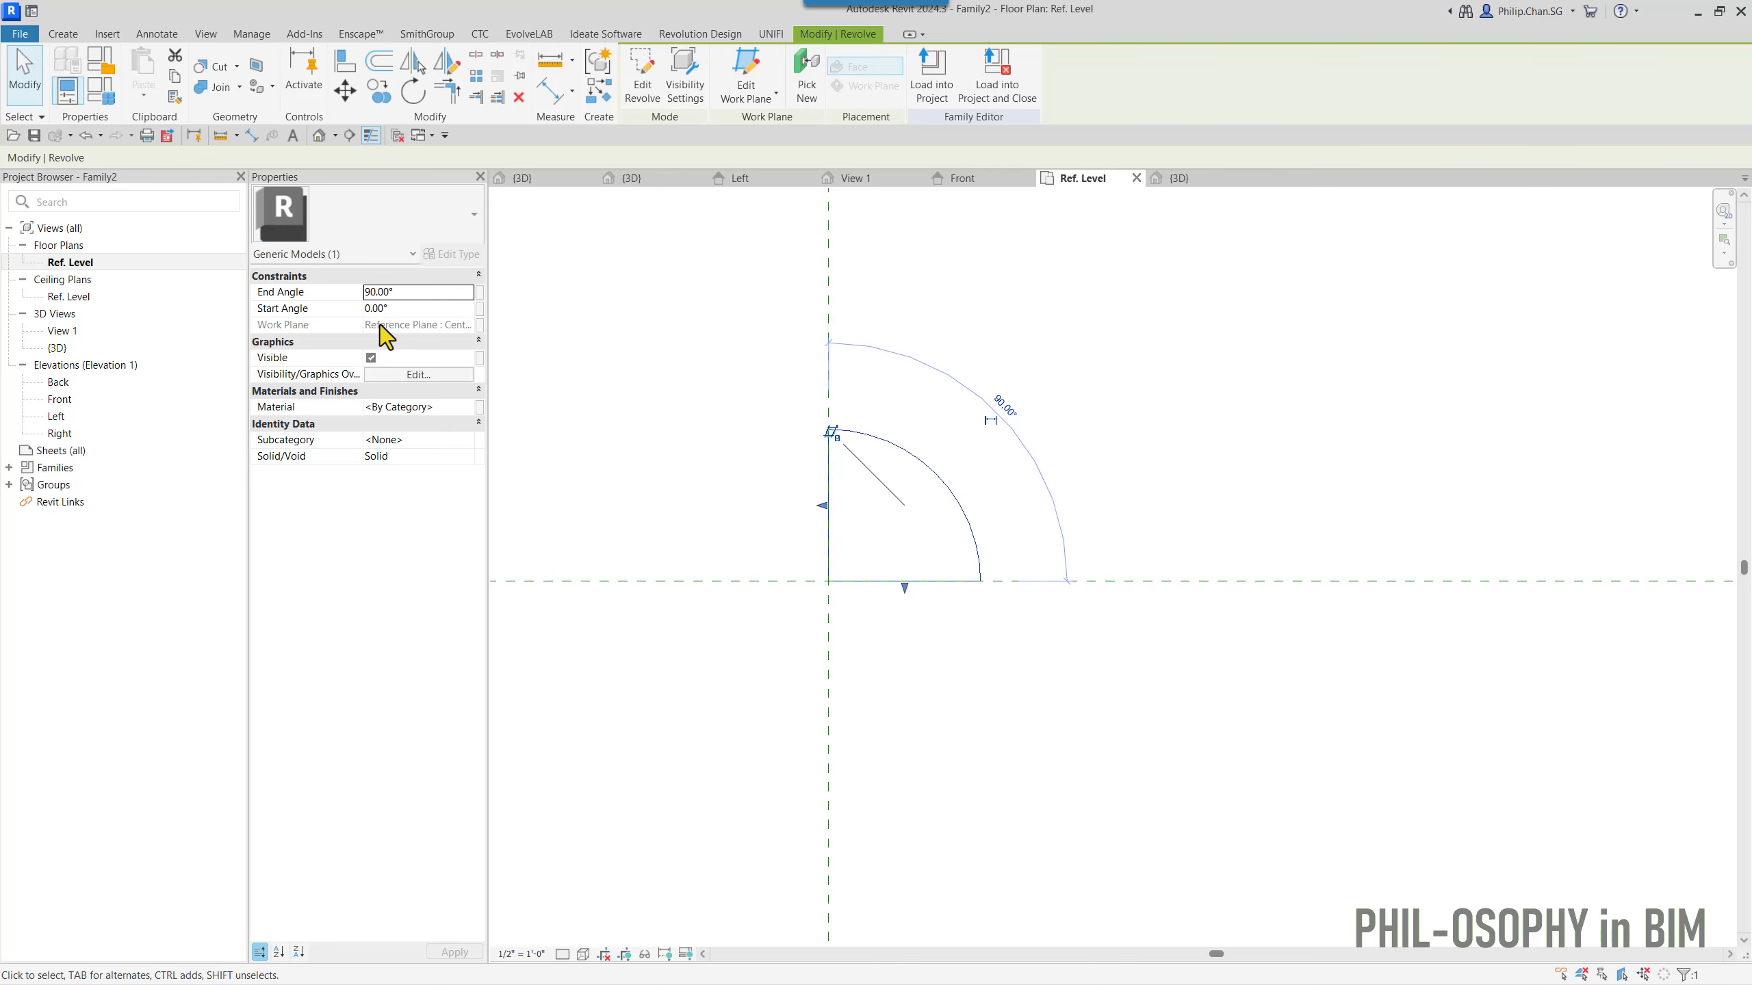
click(425, 308)
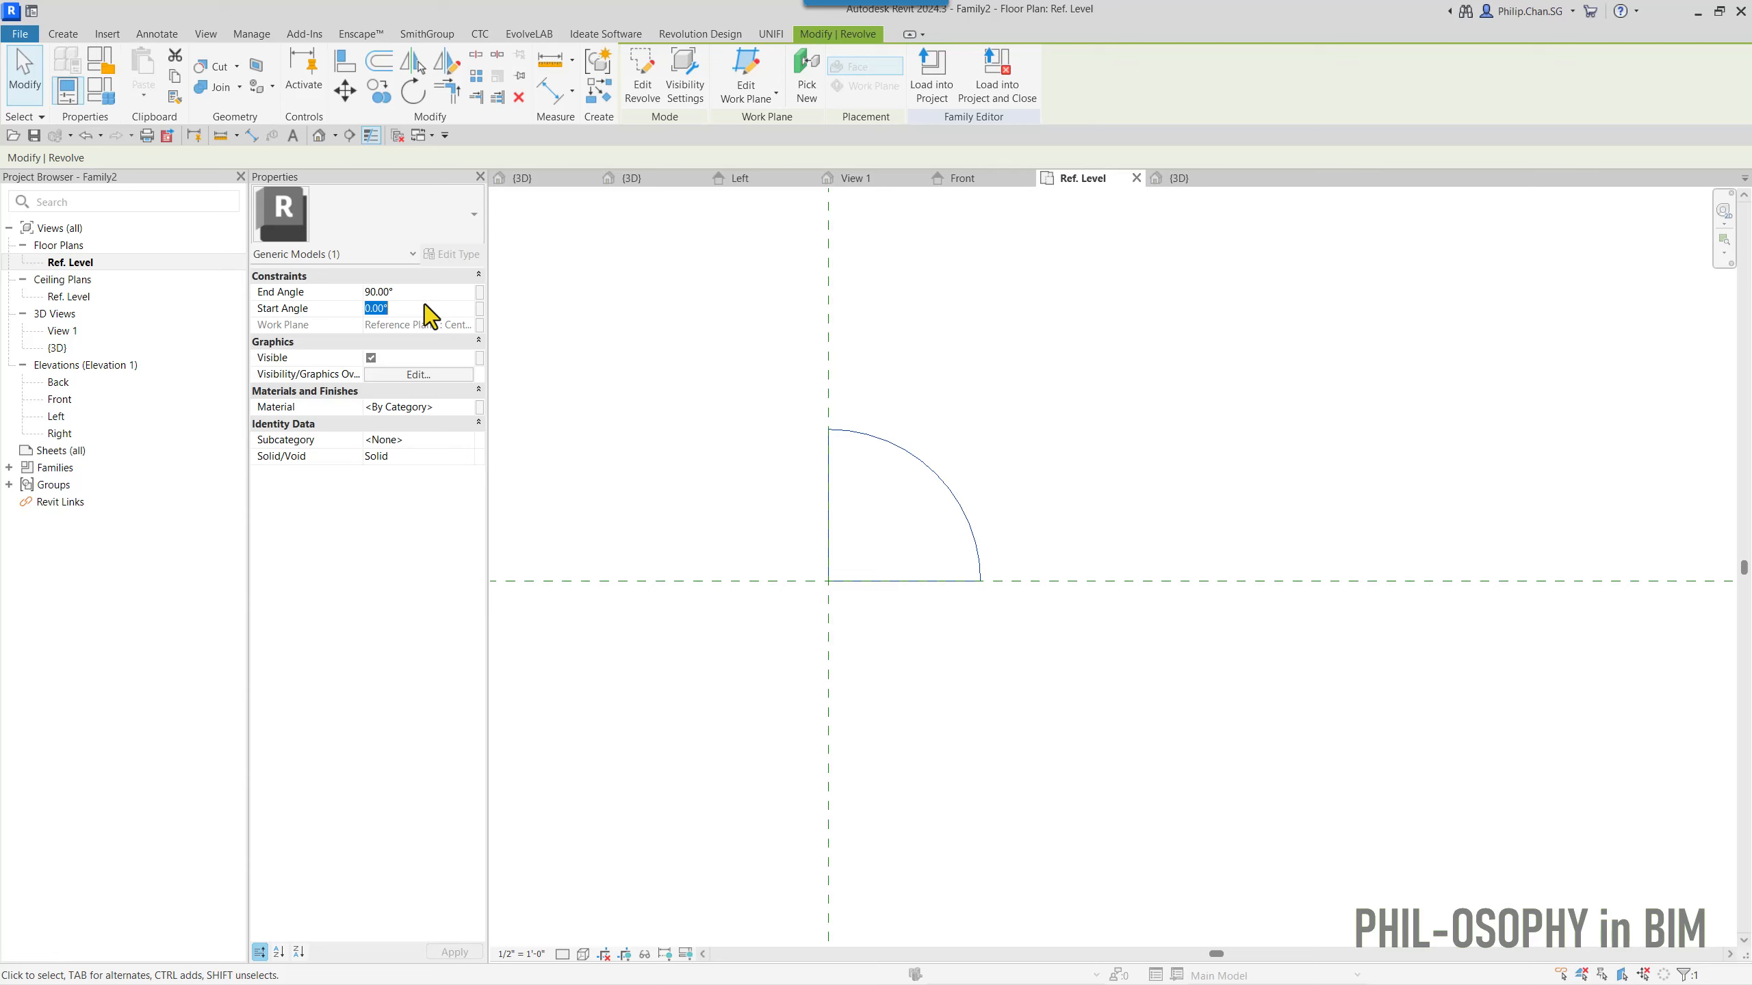
text(45)
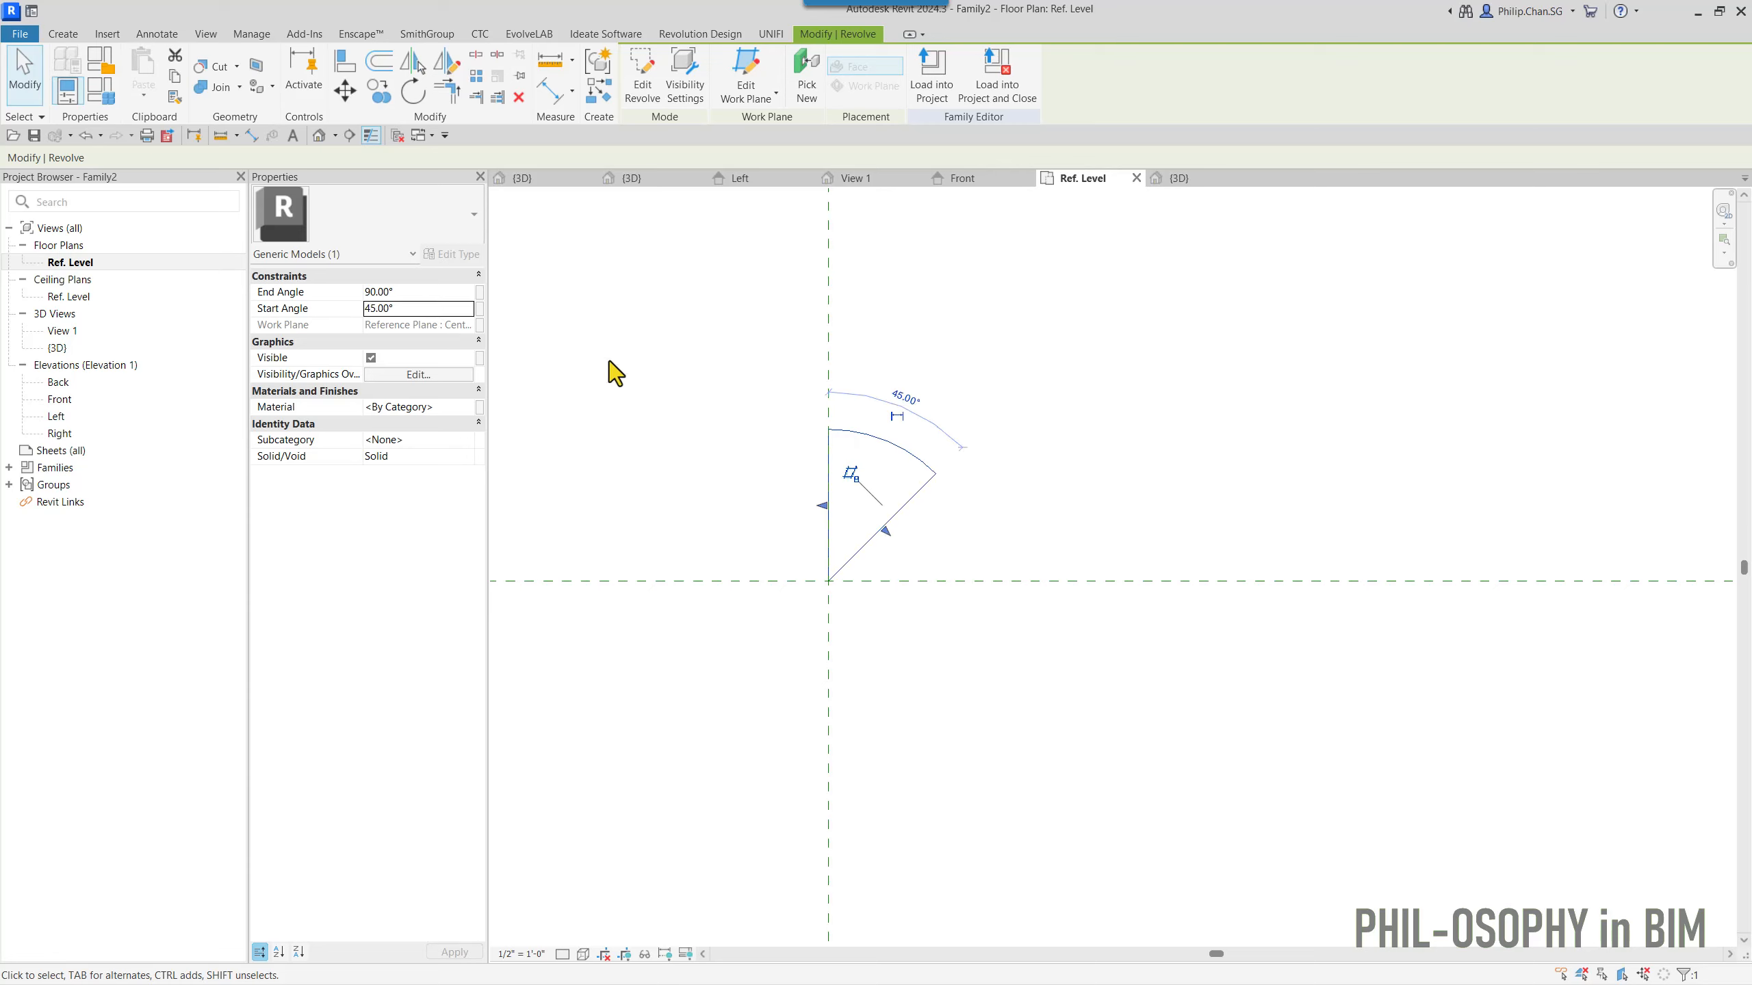
- Swing the revolve's start face freely to about 31.67° with its shape handle and reset the Start Angle to 0°
mouse_move(887, 528)
mouse_down()
mouse_move(903, 583)
mouse_move(866, 518)
mouse_move(891, 563)
mouse_move(879, 550)
mouse_up()
click(437, 309)
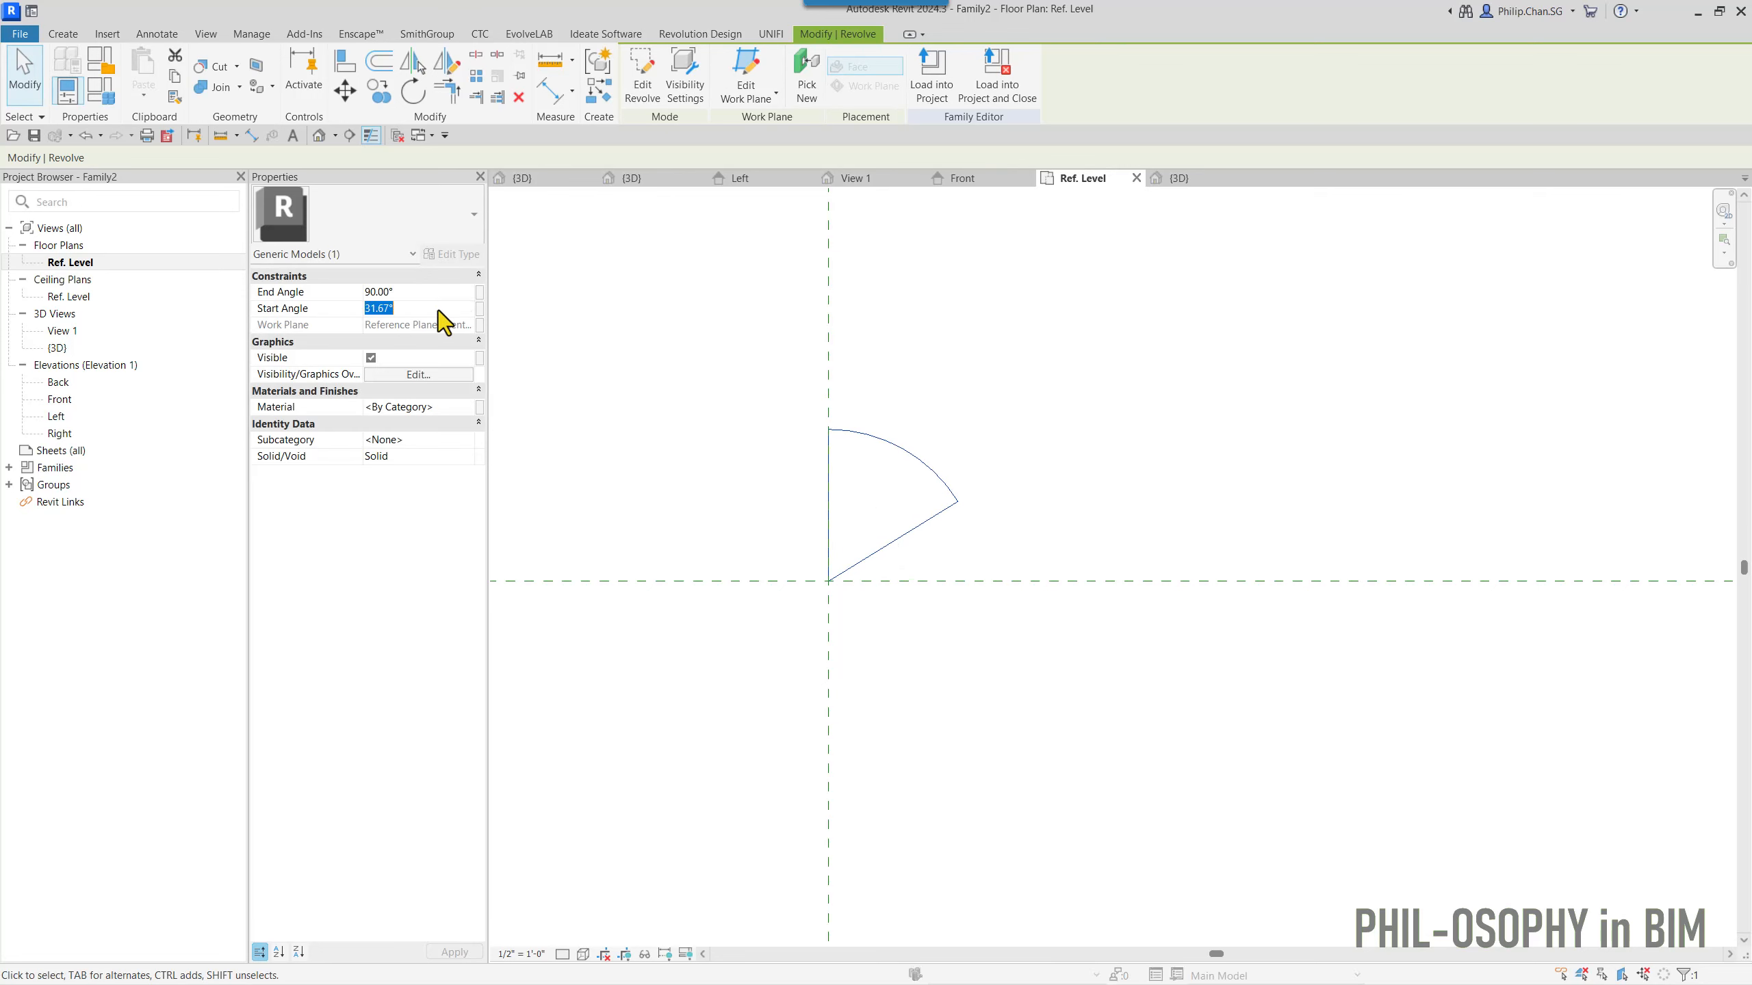
text(0)
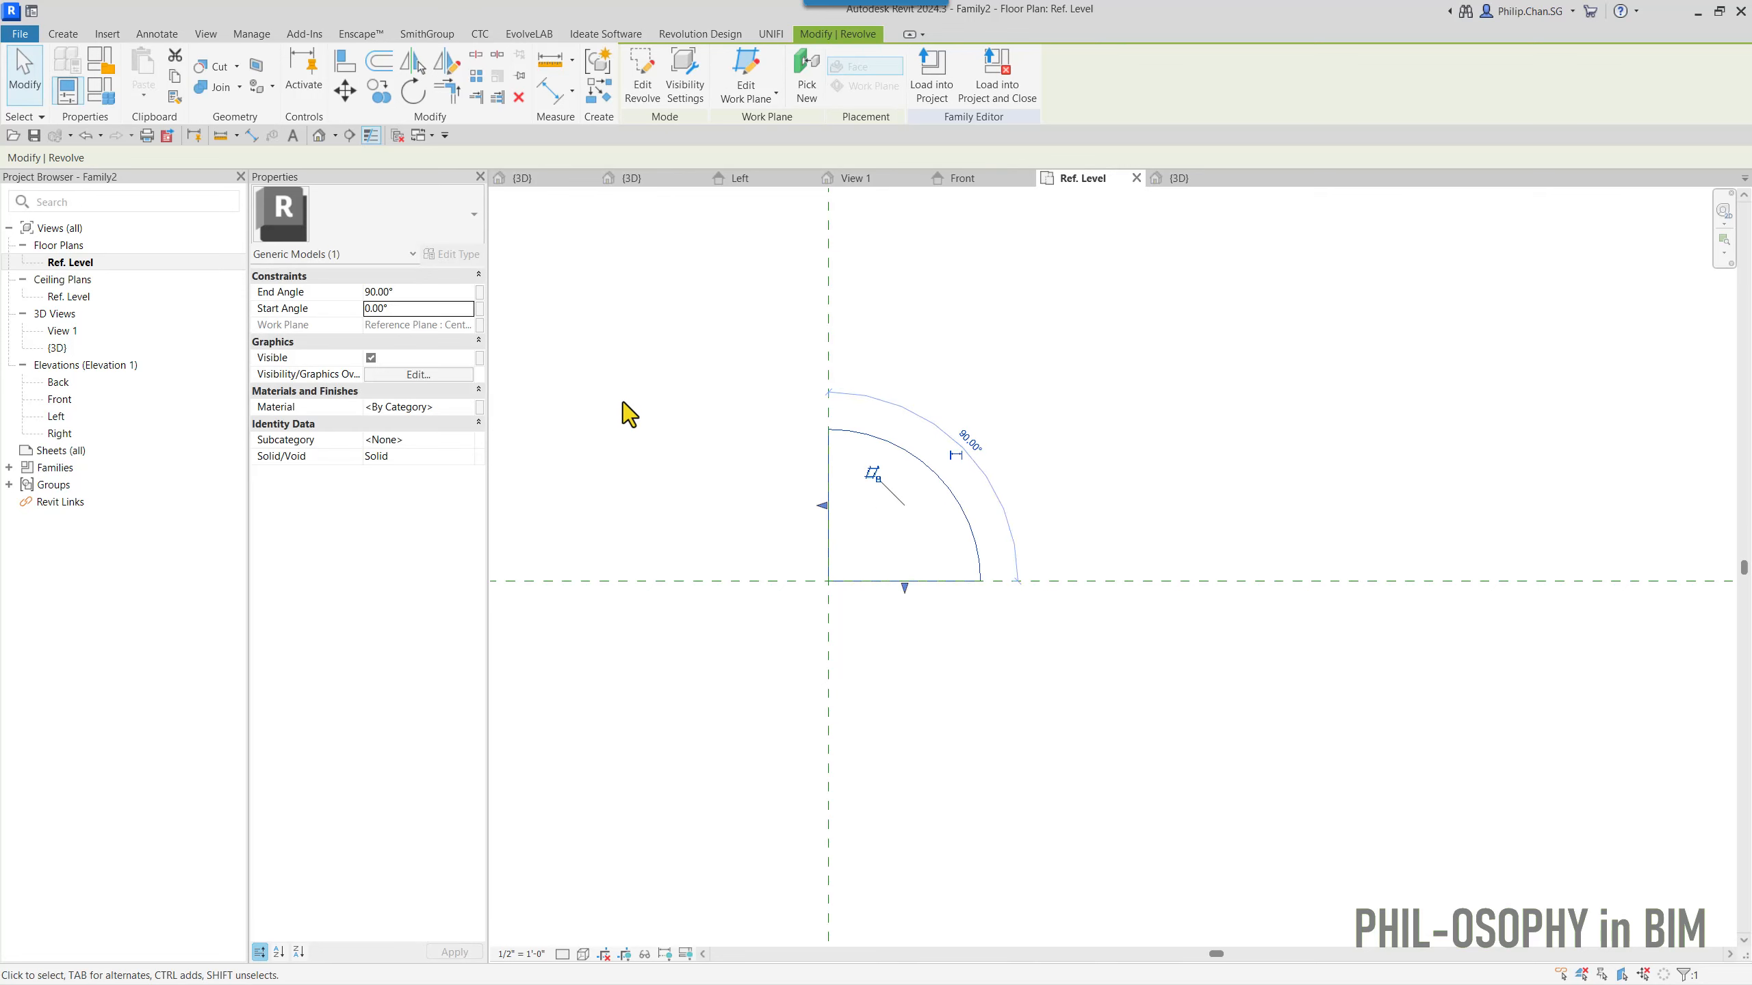
click(623, 403)
- Link the revolve's Start Angle to a new instance family parameter named Angle01
click(847, 433)
click(479, 309)
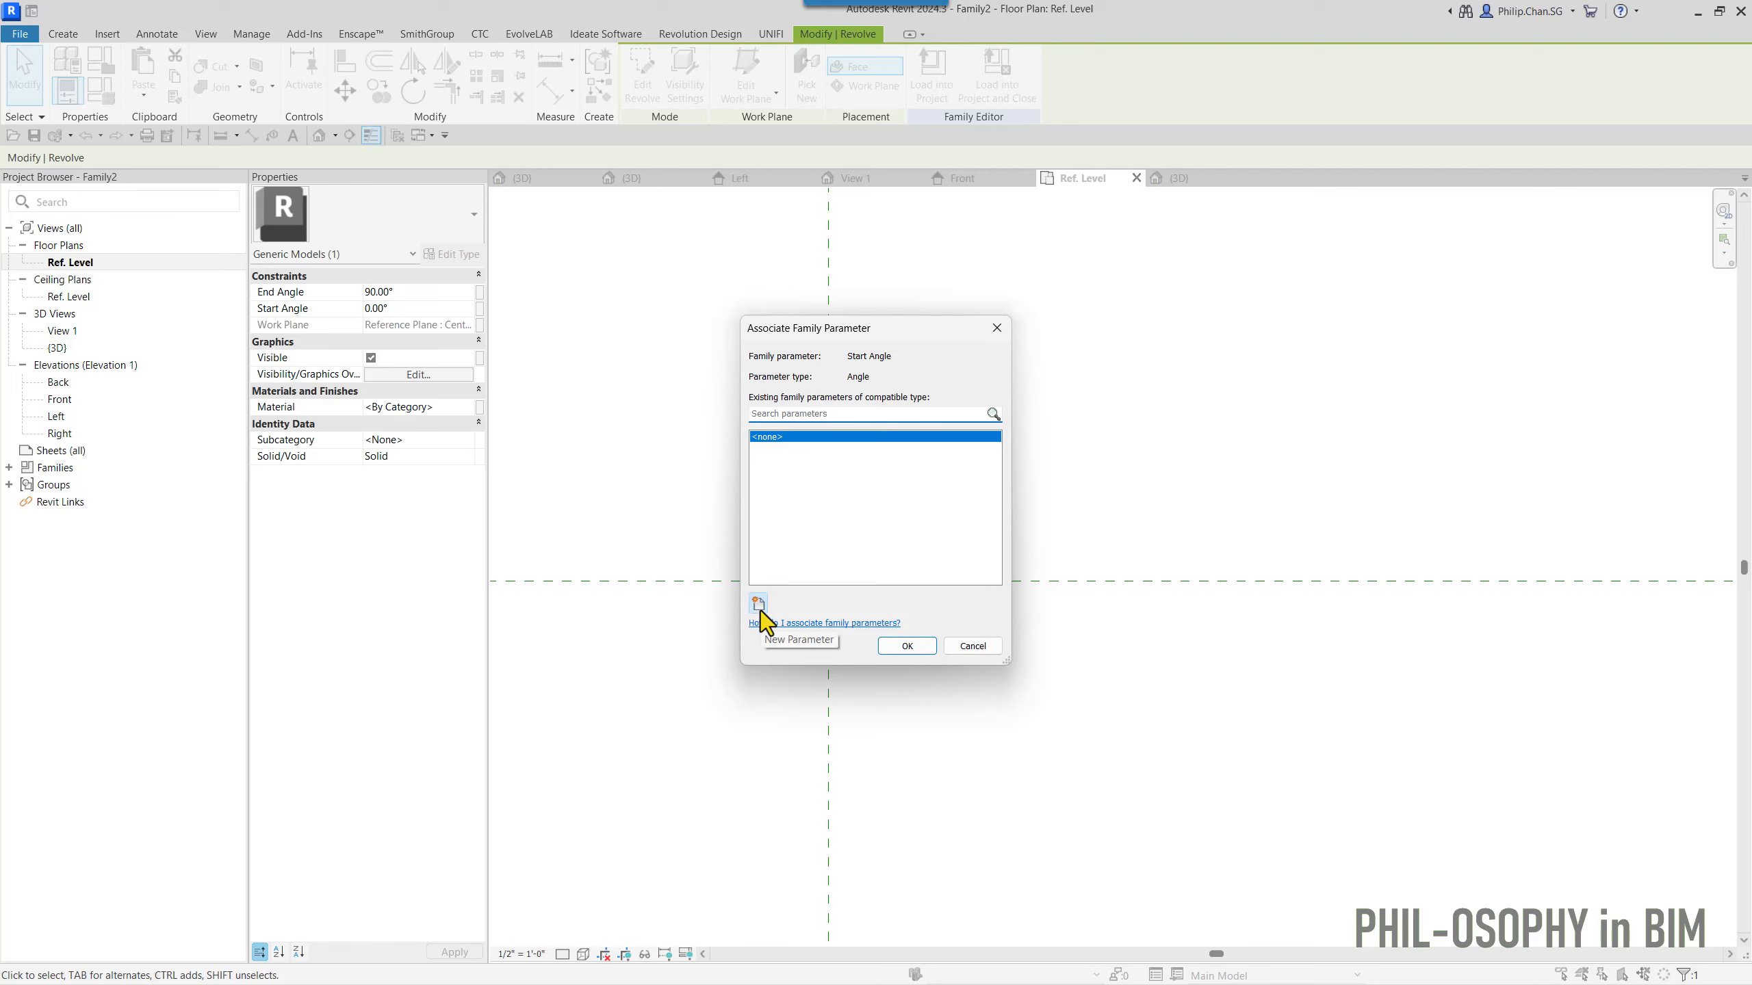
click(760, 607)
text(Angle)
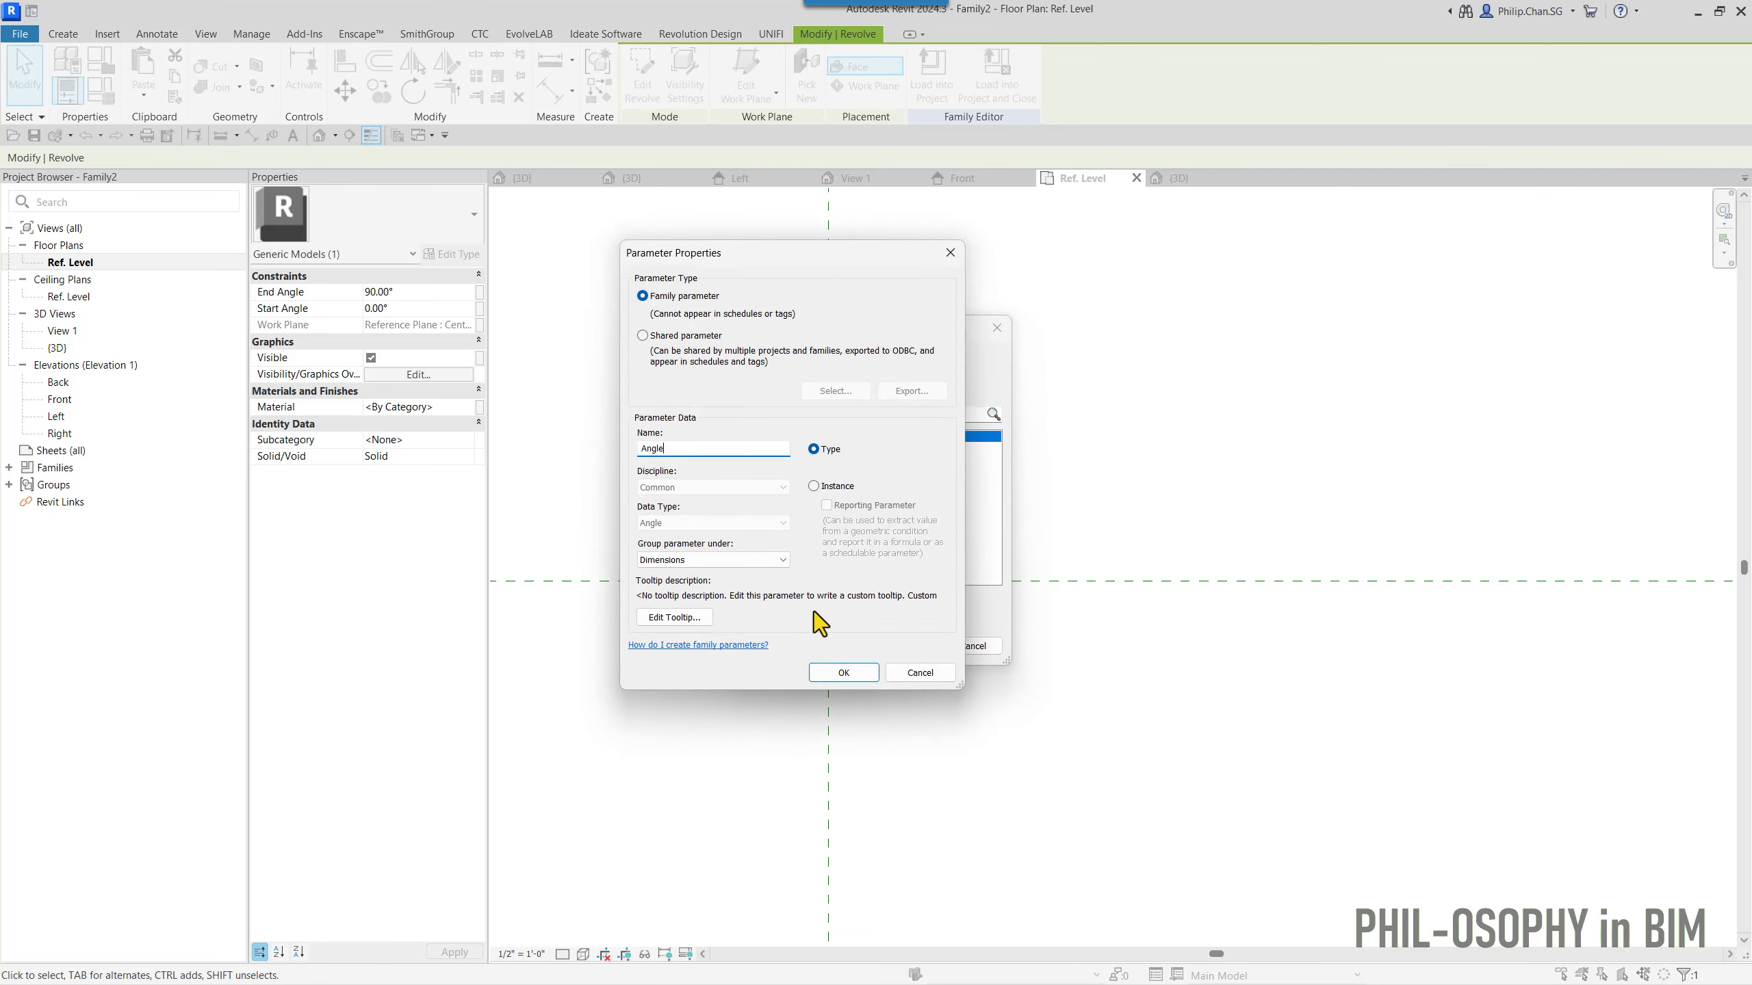
text(01)
click(829, 486)
click(843, 674)
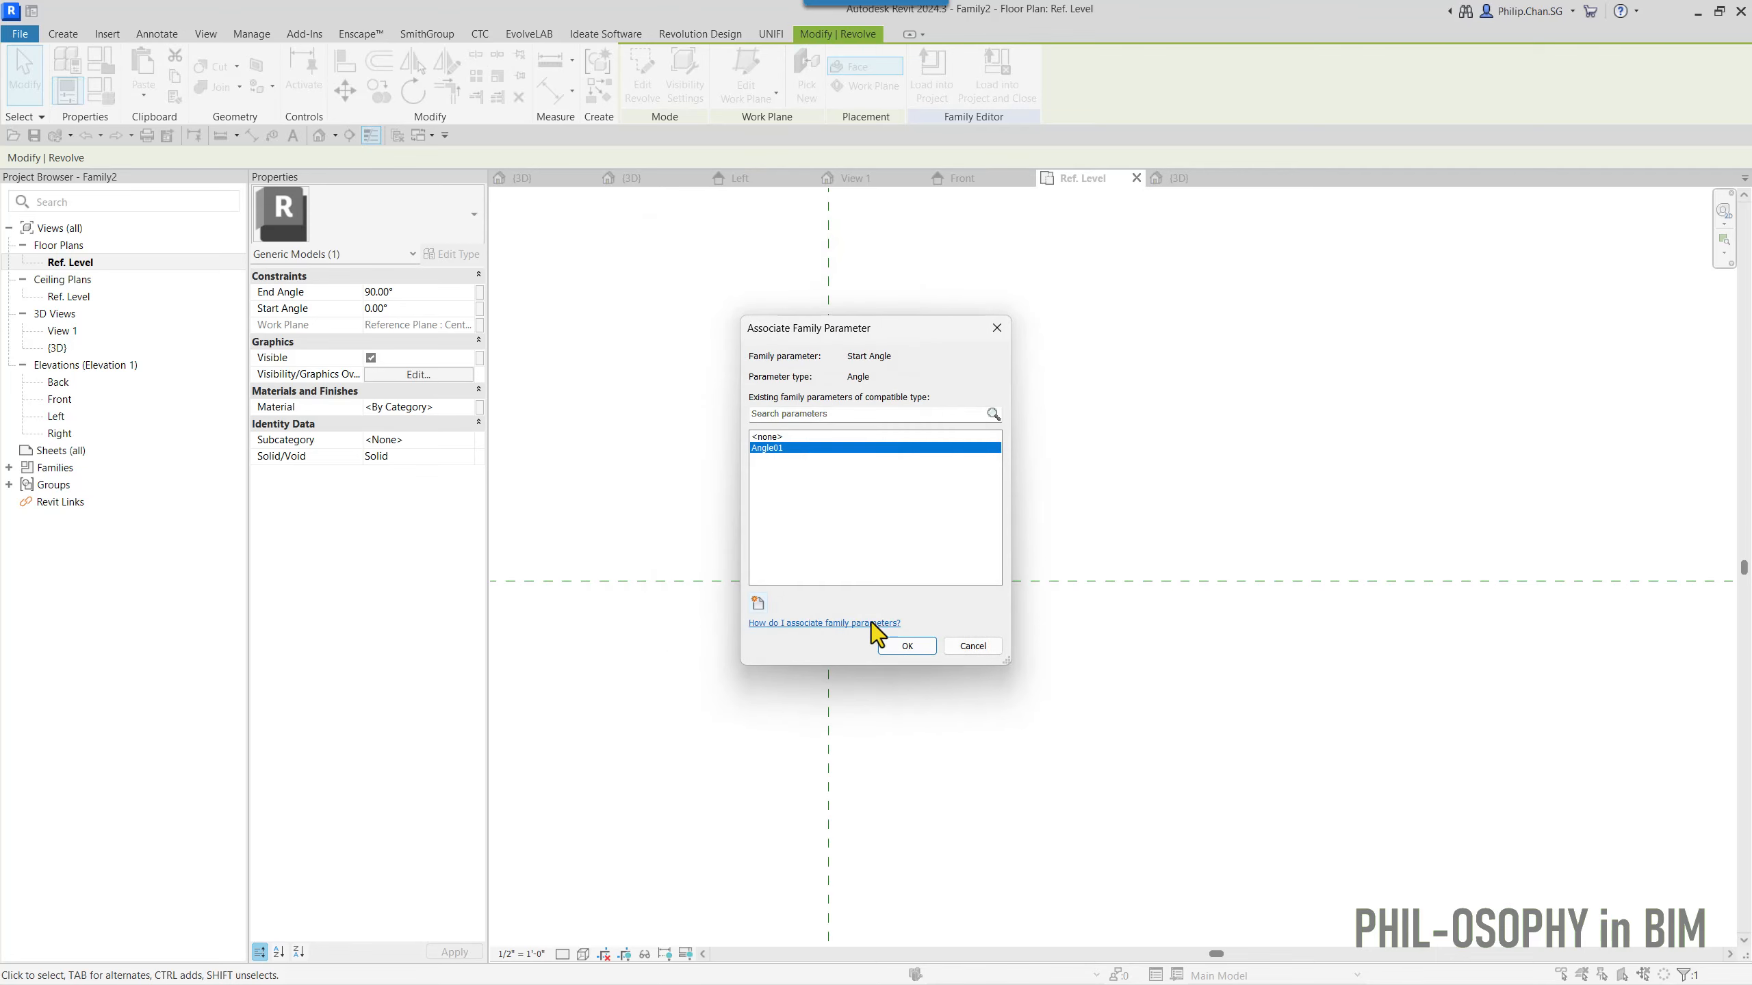
click(887, 652)
click(648, 763)
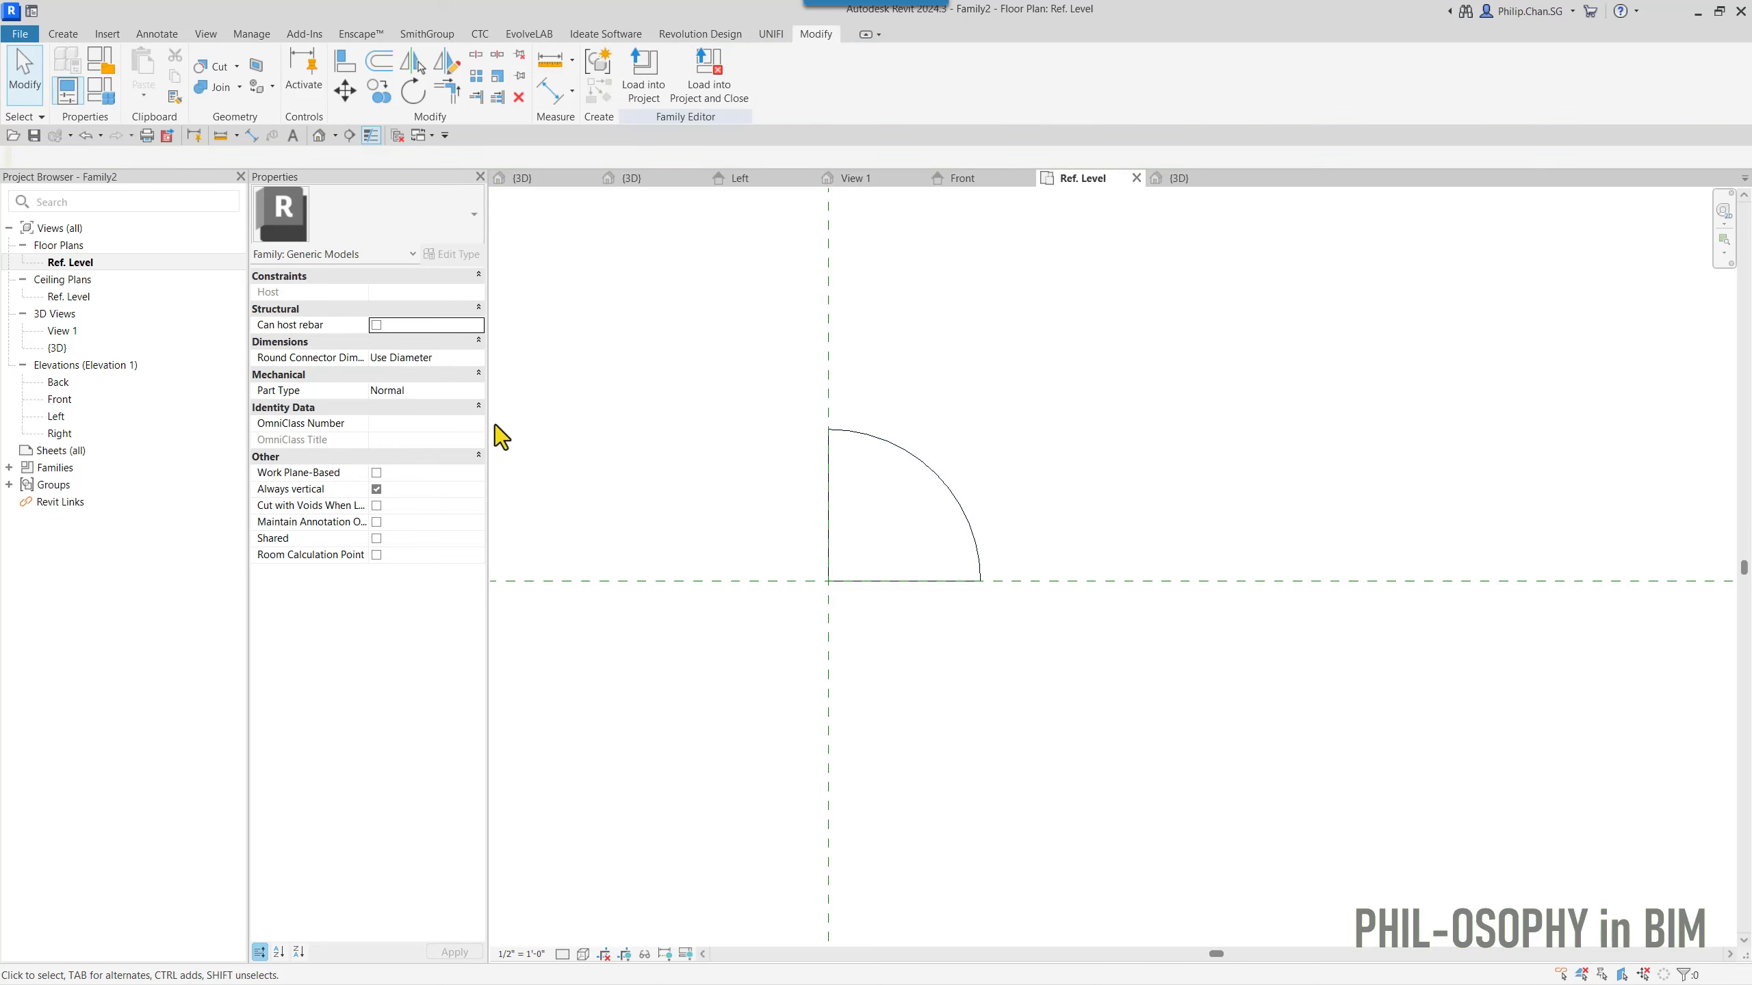
- Link the revolve's End Angle to a new instance family parameter named Angle02
click(852, 430)
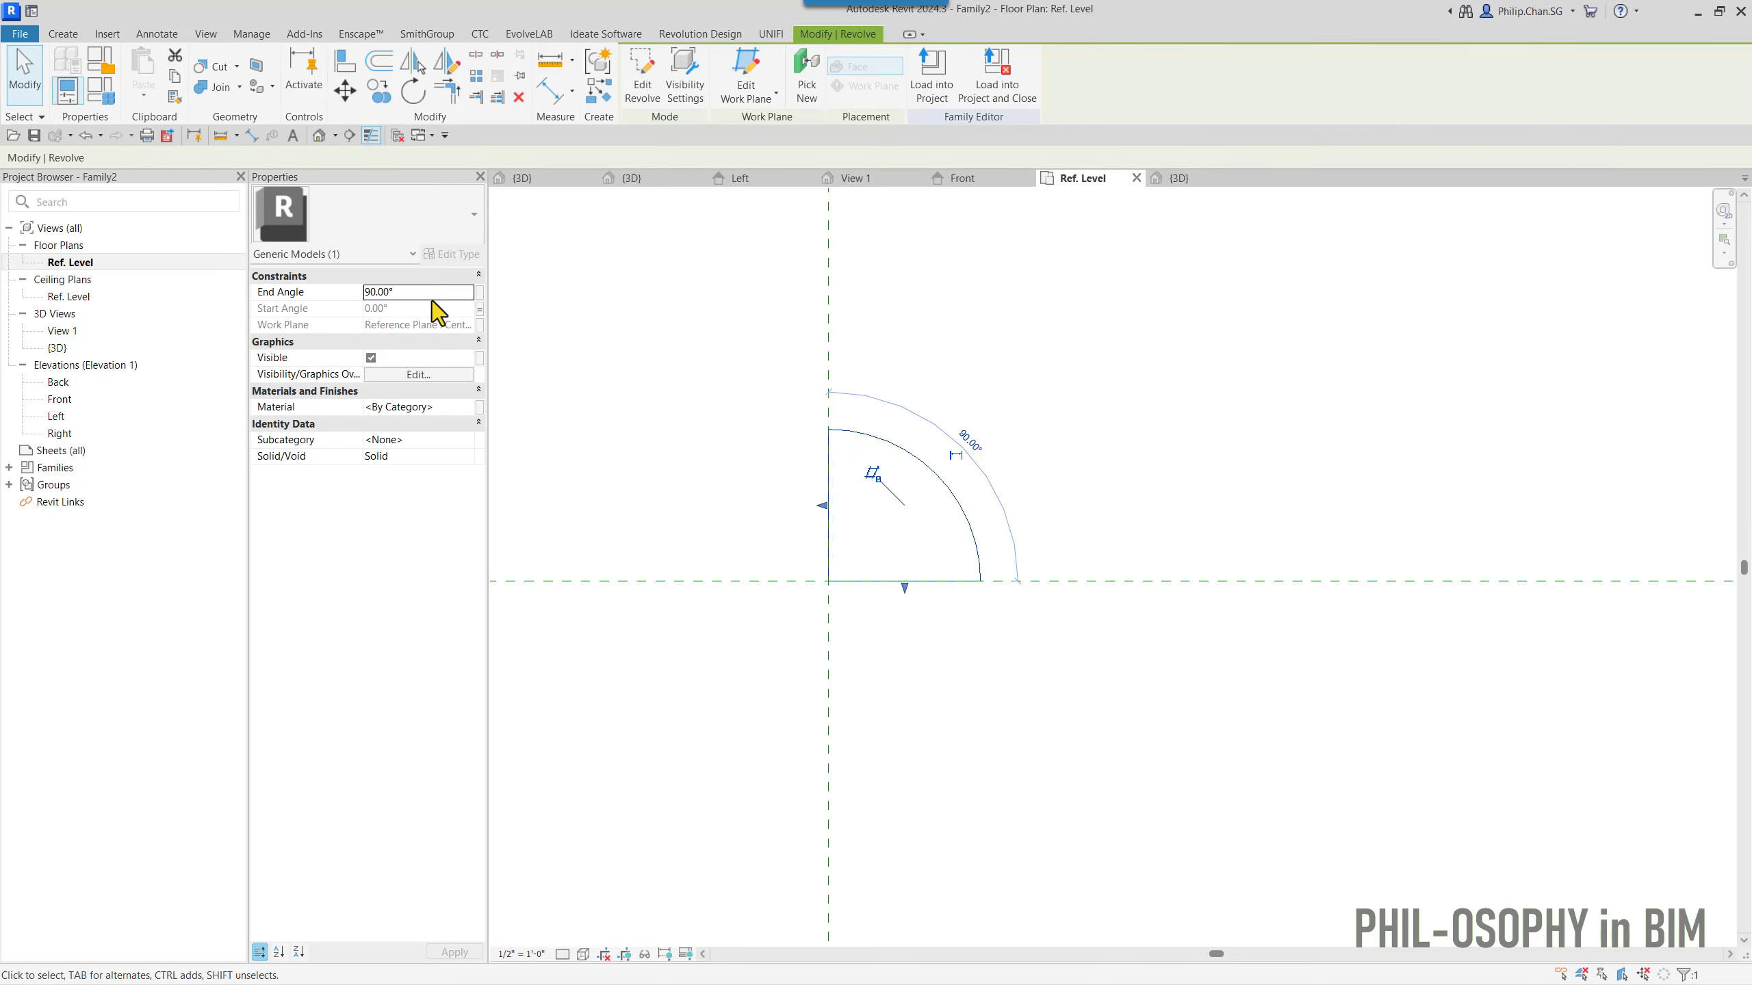
click(480, 292)
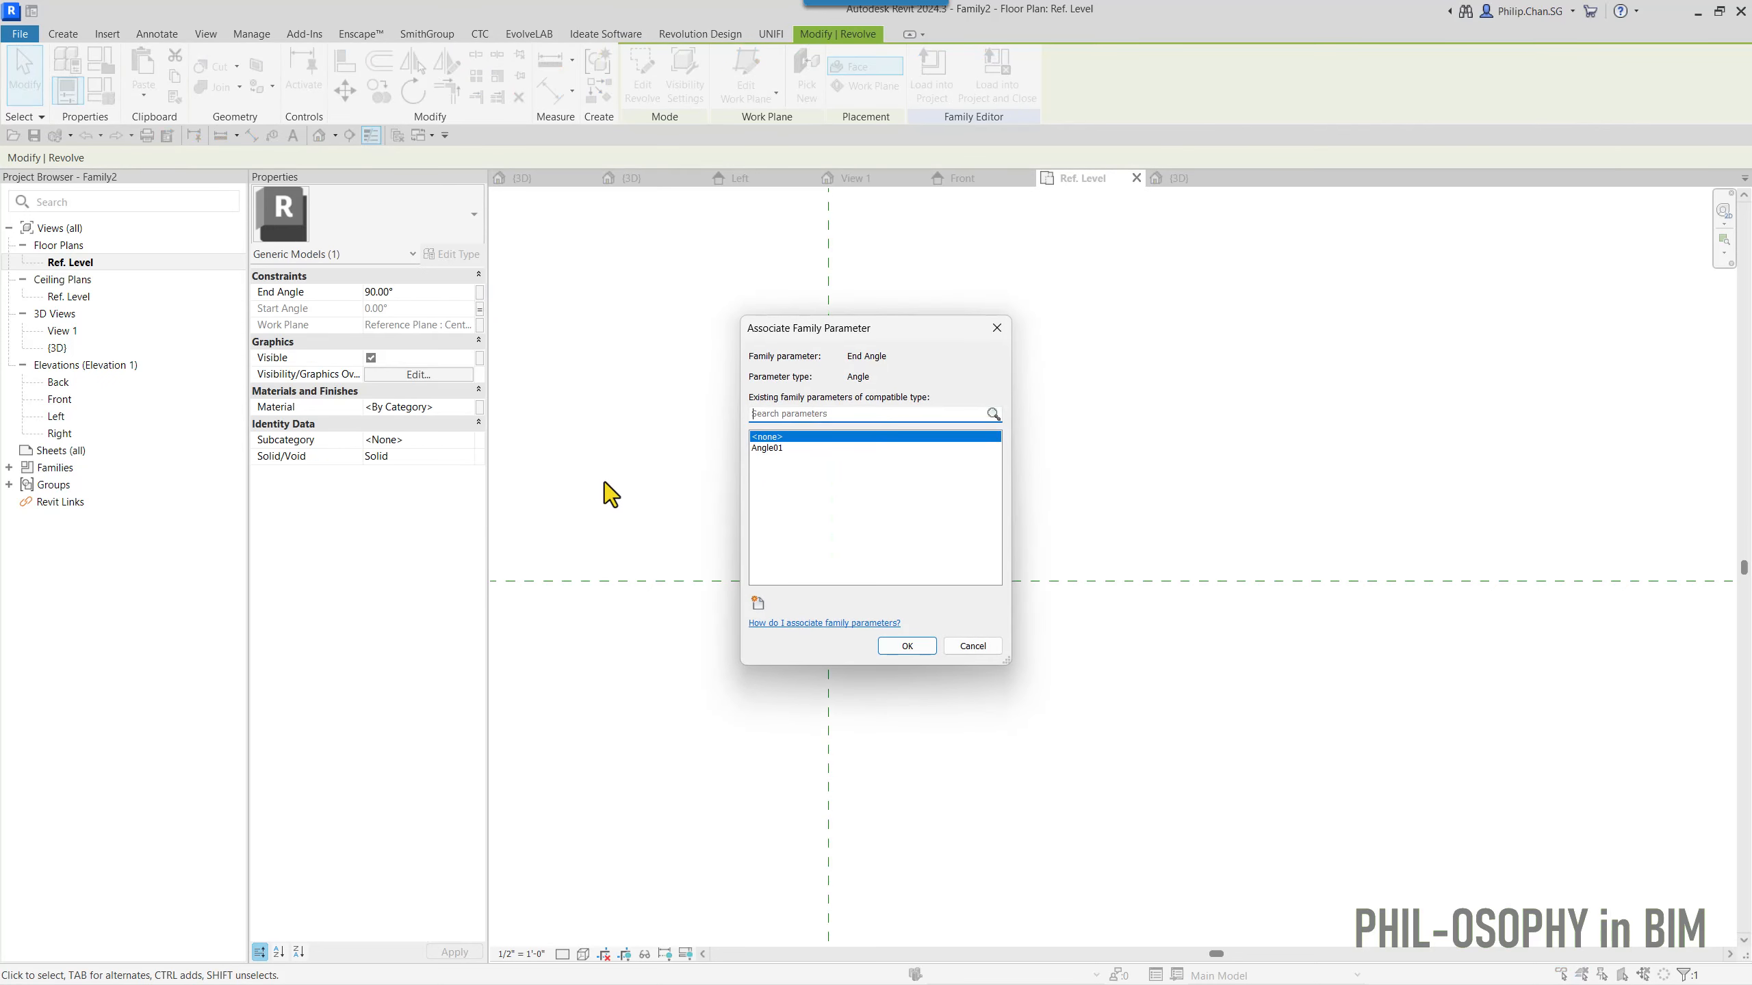
click(758, 604)
text(A)
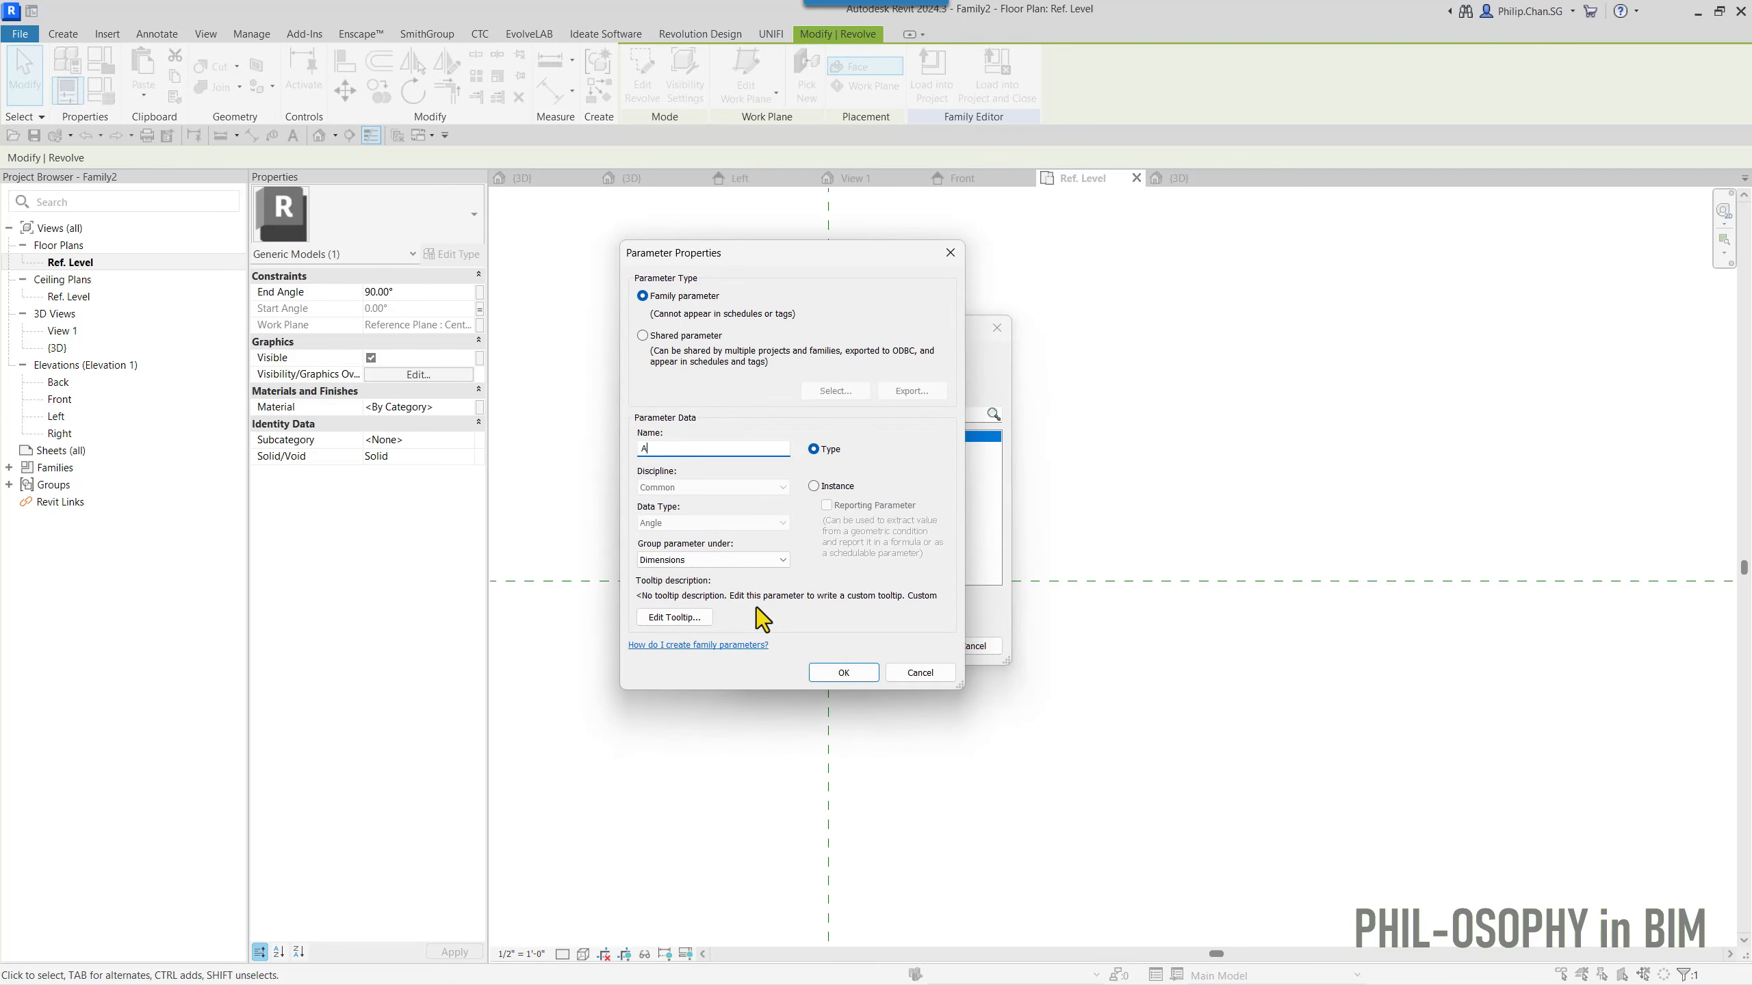
text(nm)
text(02)
click(824, 672)
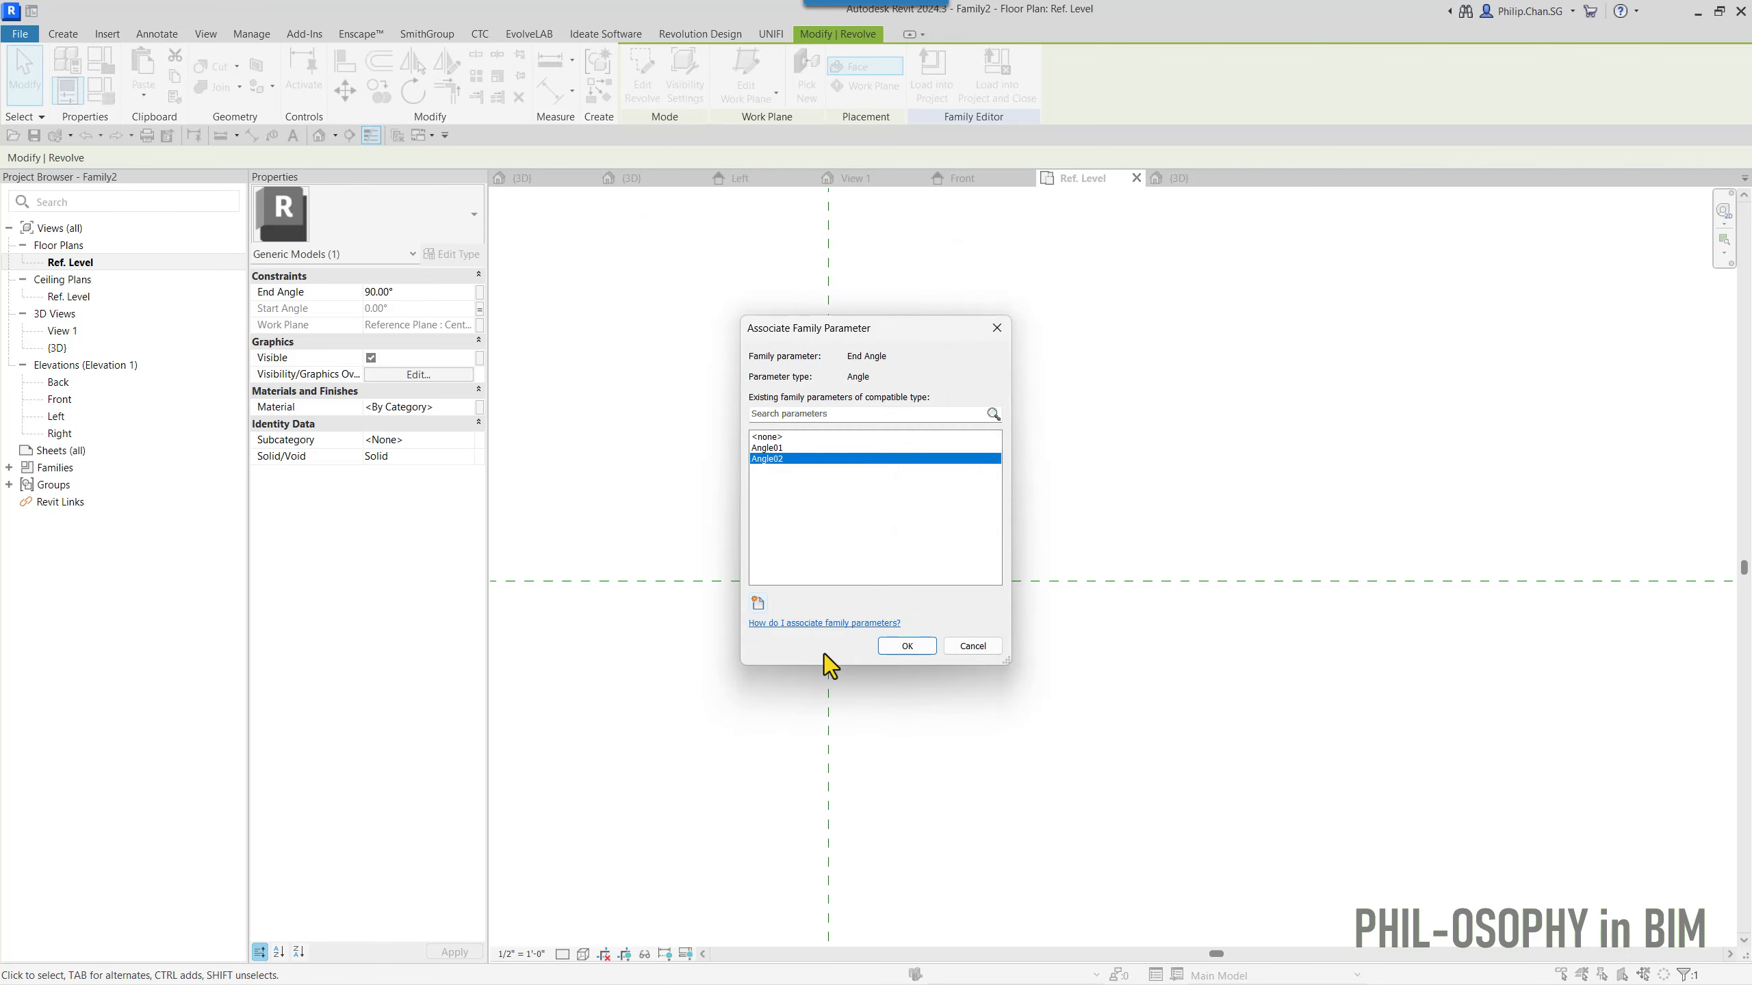
click(891, 647)
click(713, 691)
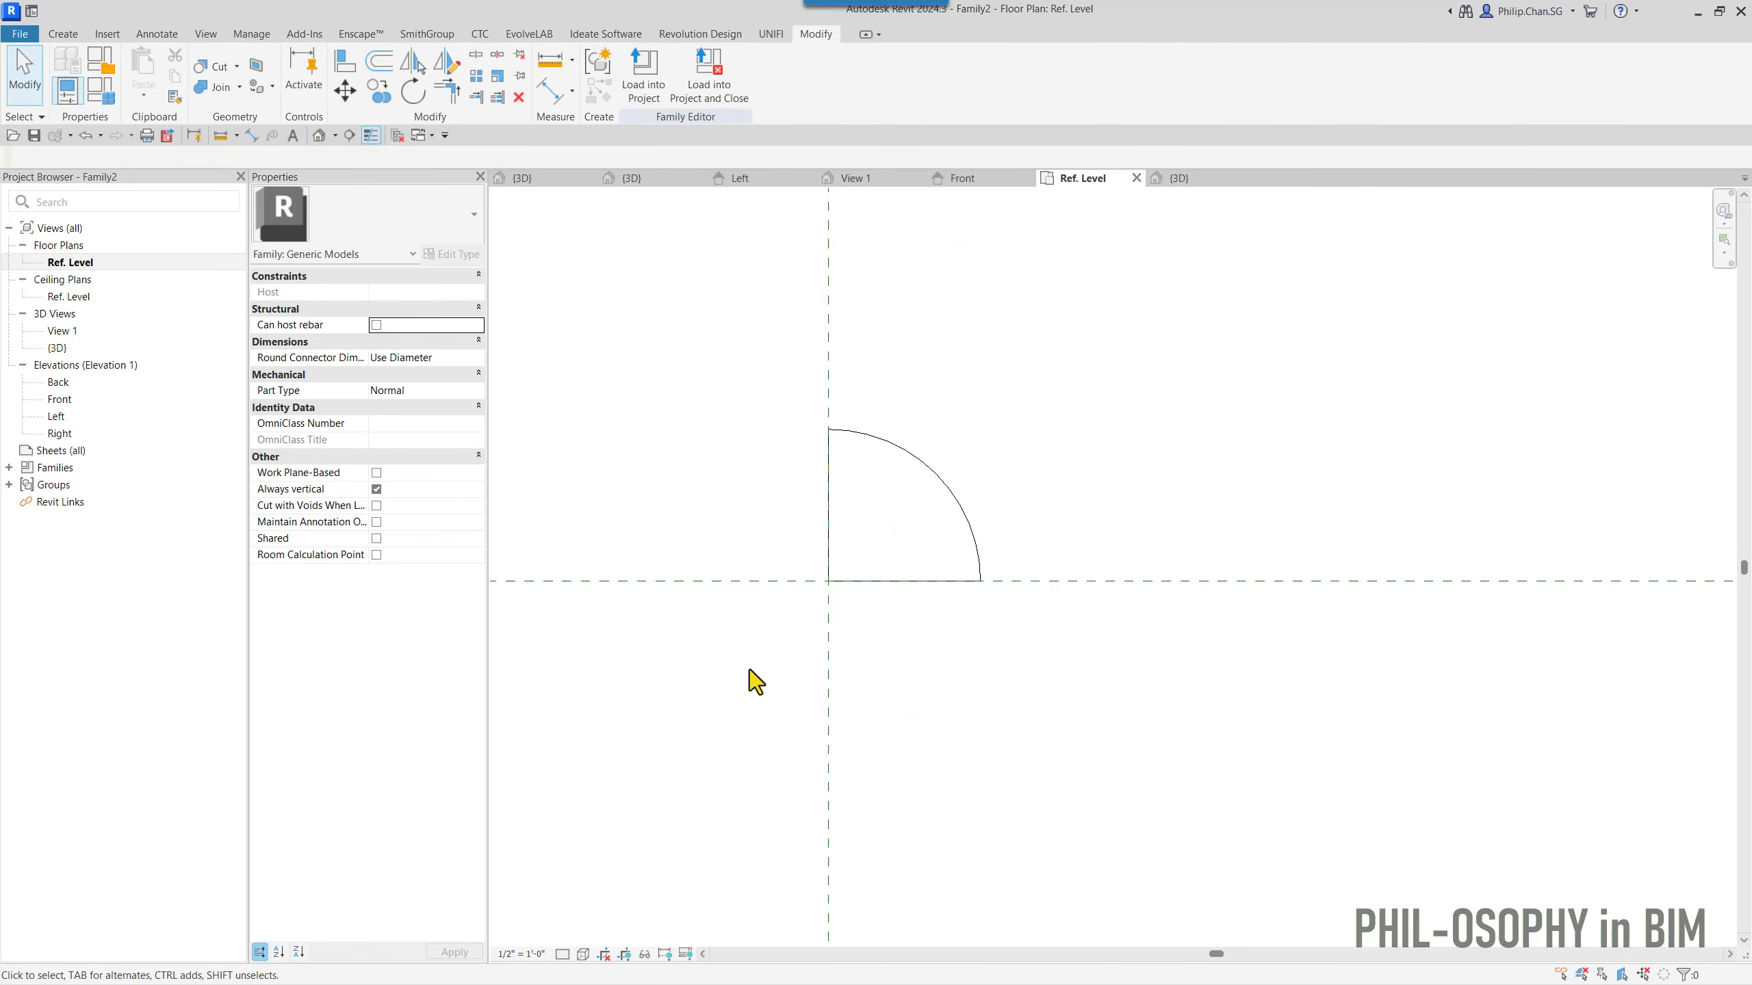
- Display the Ref. Level plan with Consistent Colors and switch to the default 3D view to inspect the wedge
click(583, 955)
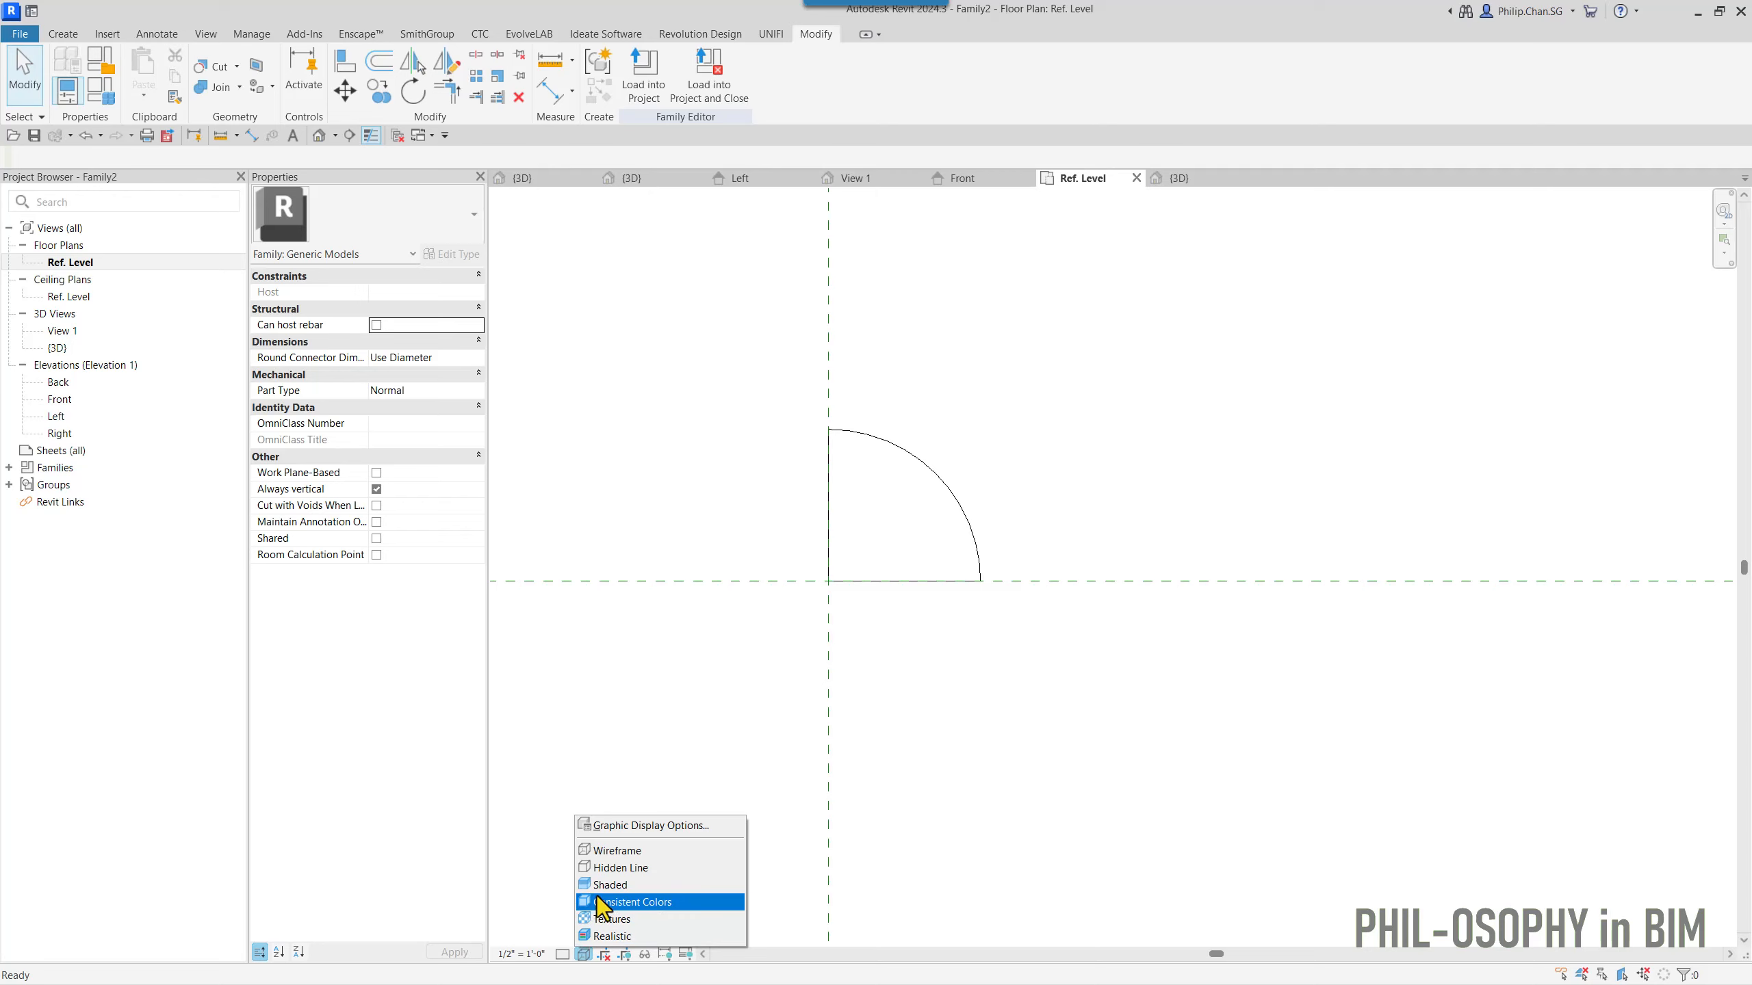
click(600, 901)
middle_drag(730, 693, 769, 676)
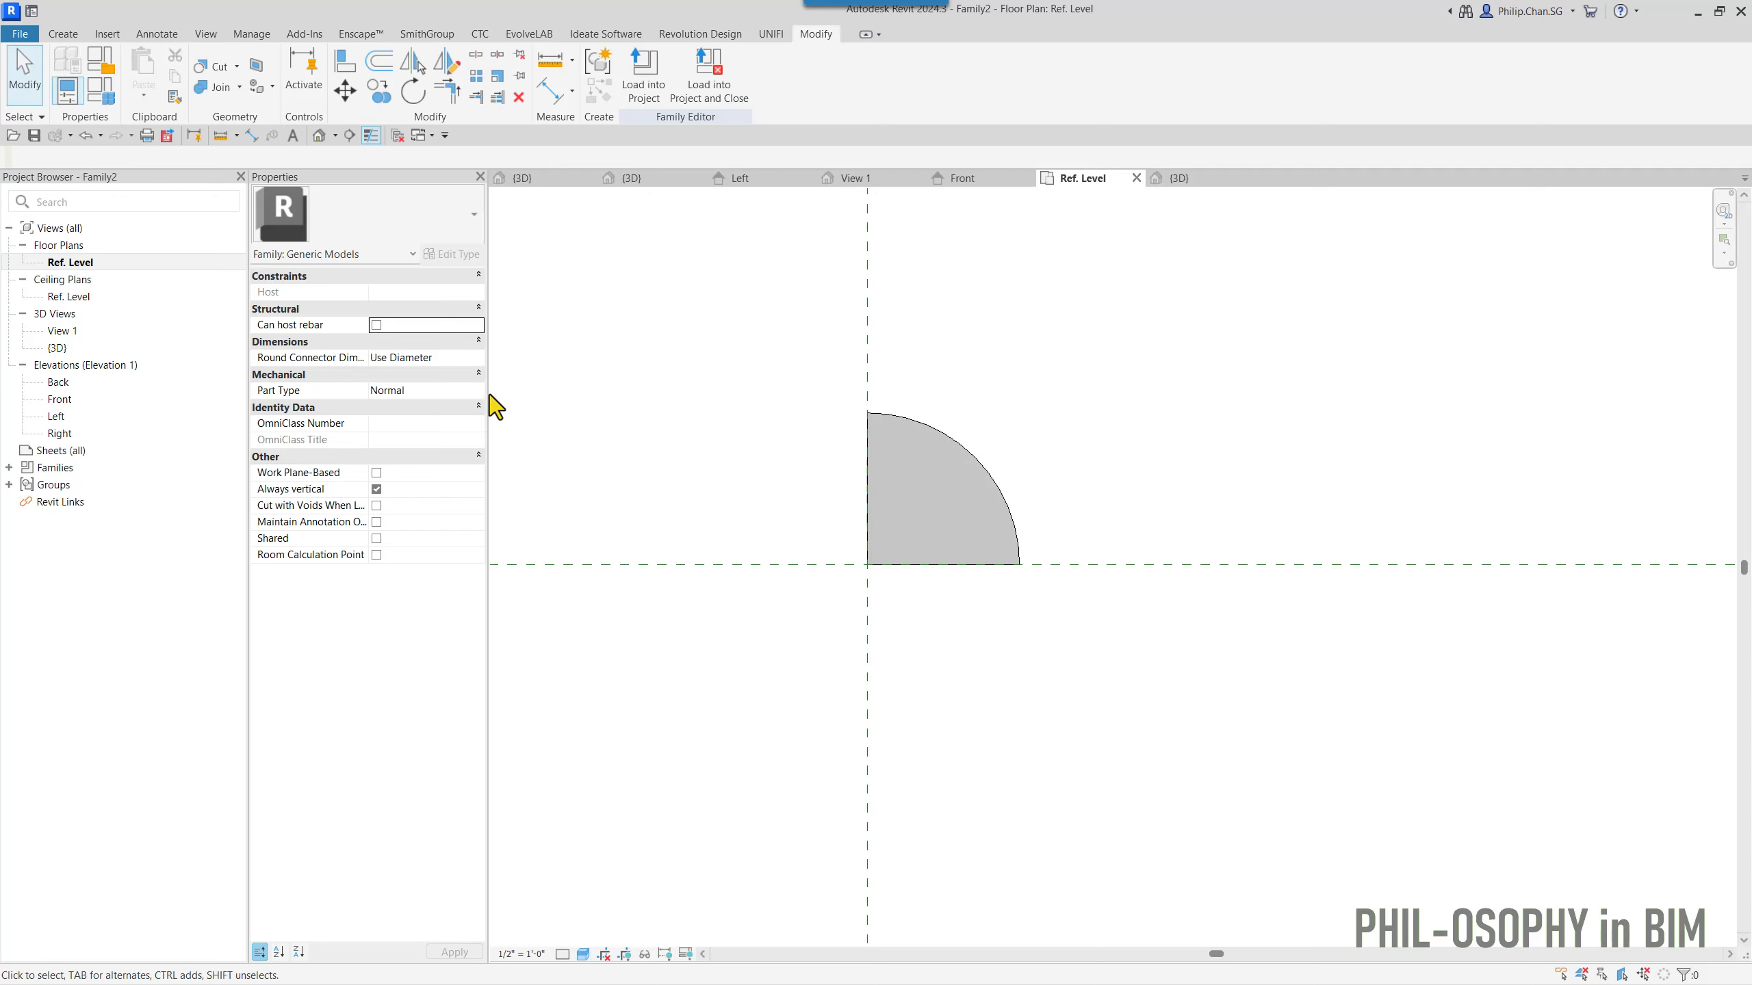
click(1199, 193)
shift+middle_drag(1173, 497, 1197, 602)
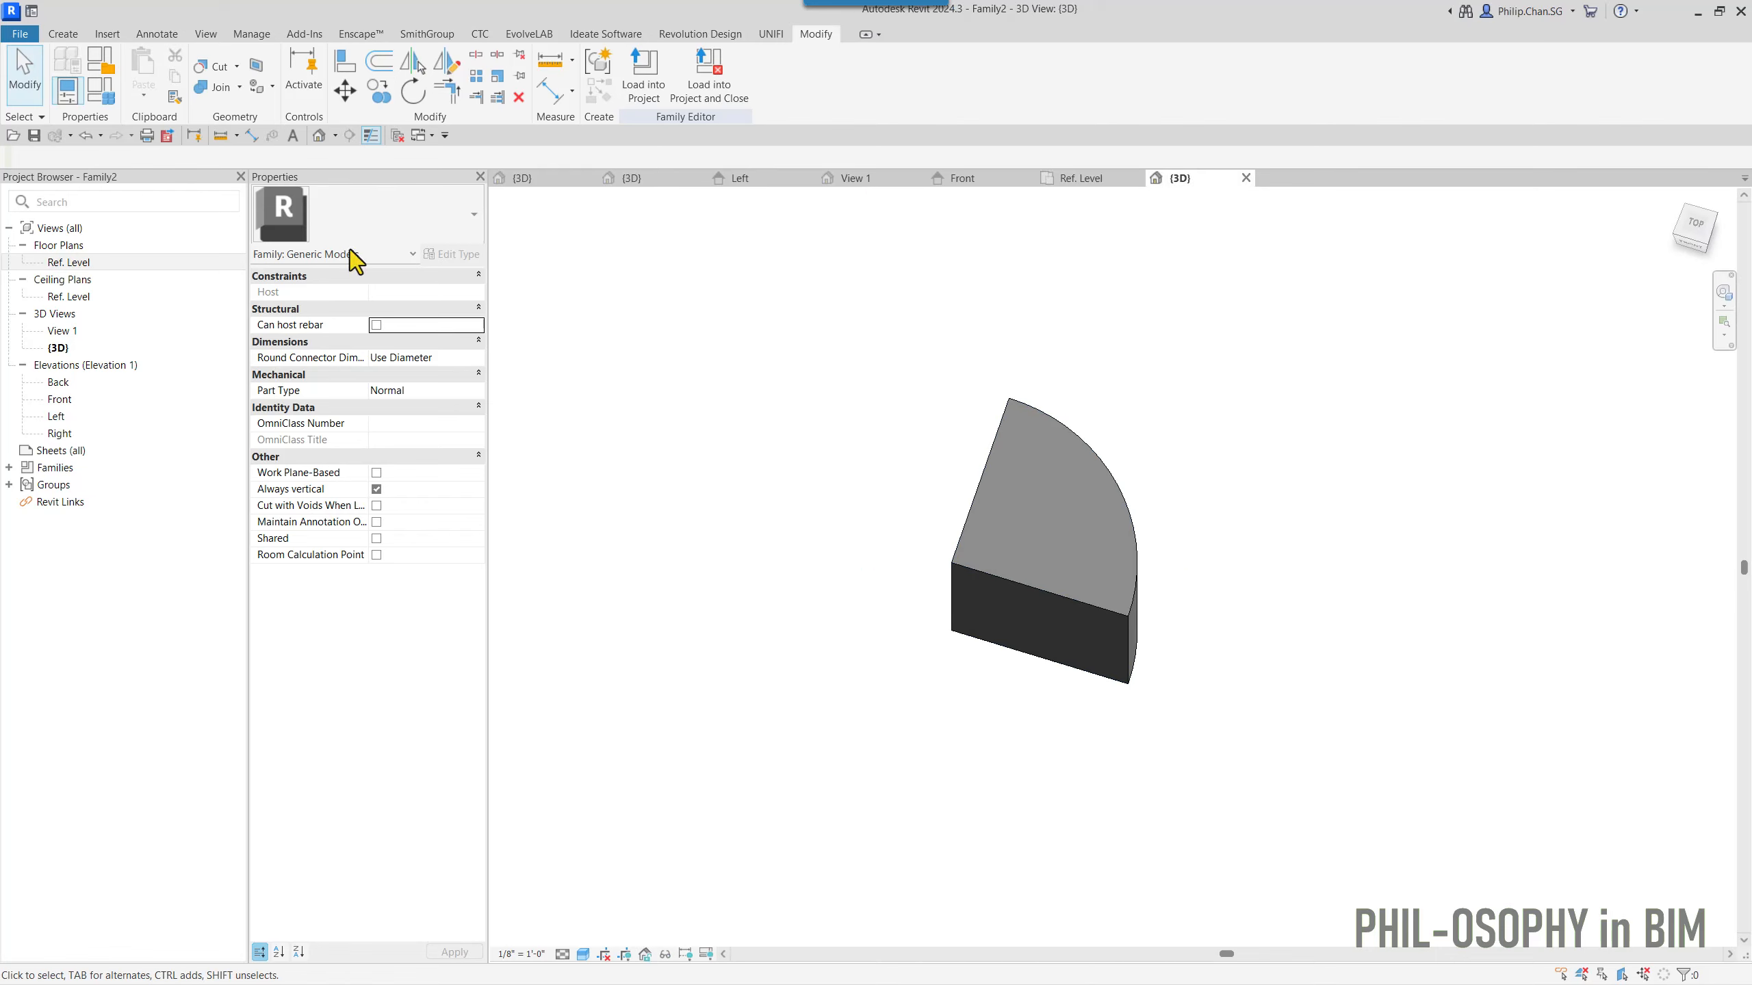
- Give the Angle02 parameter the formula Angle01+90 in the family types
click(100, 92)
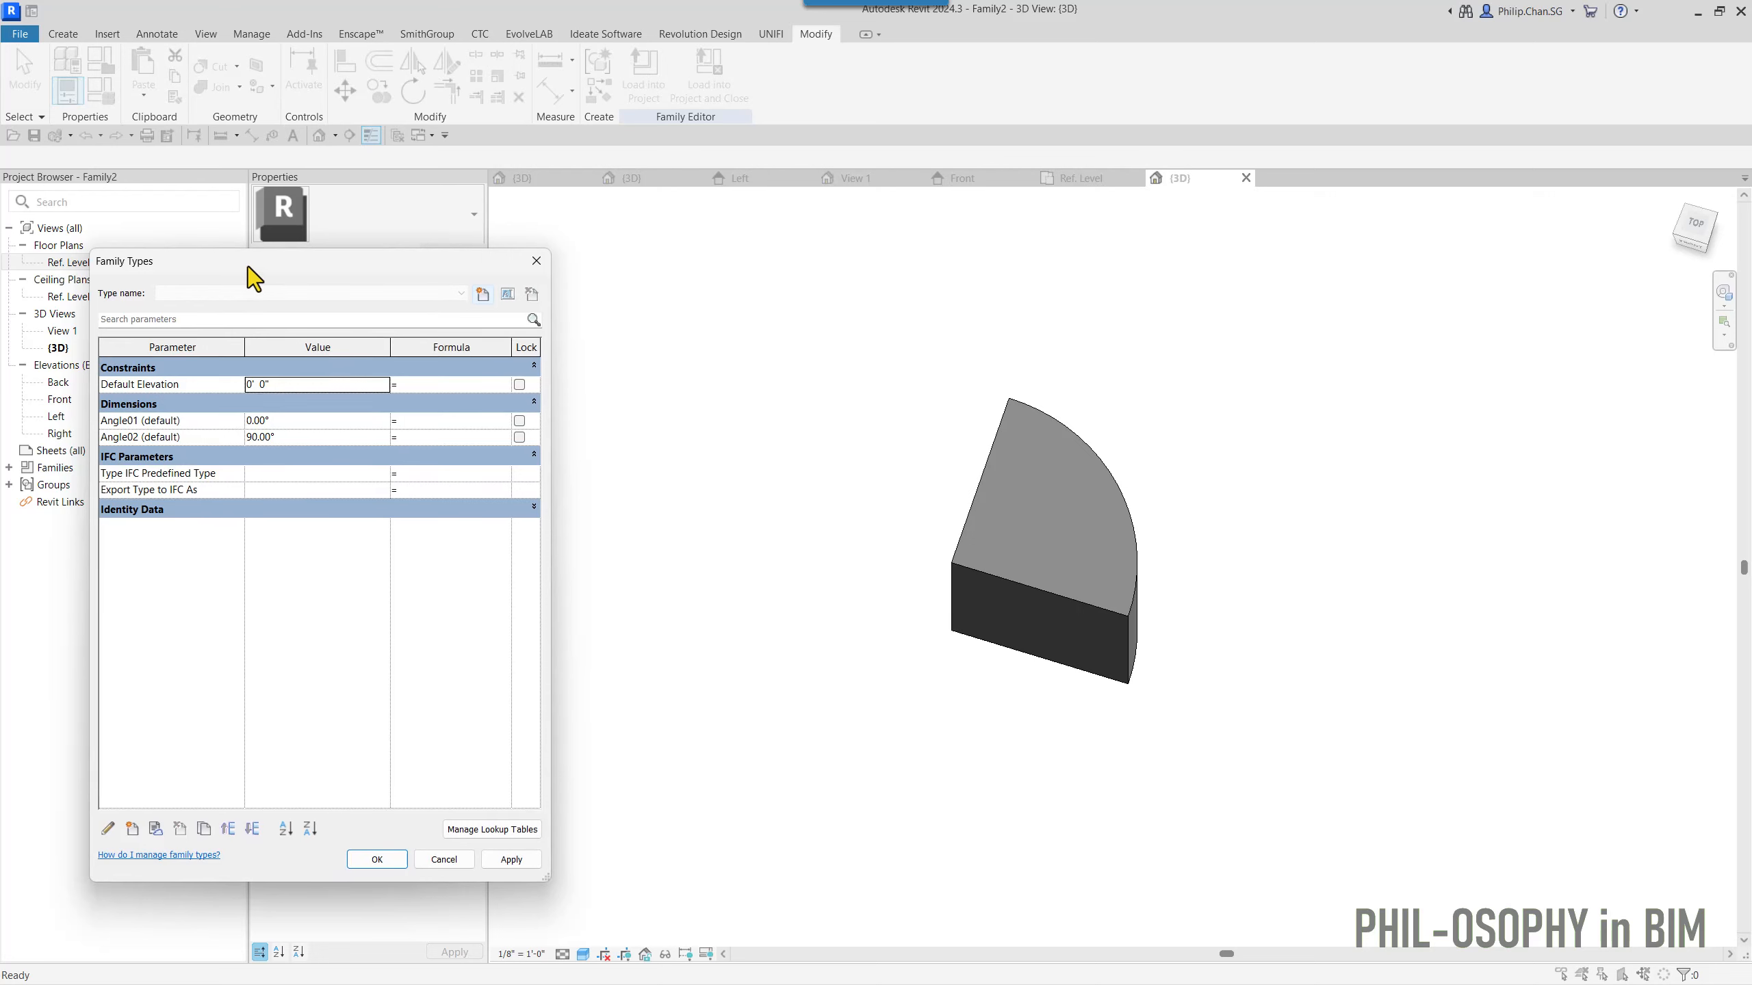
drag(248, 266, 267, 271)
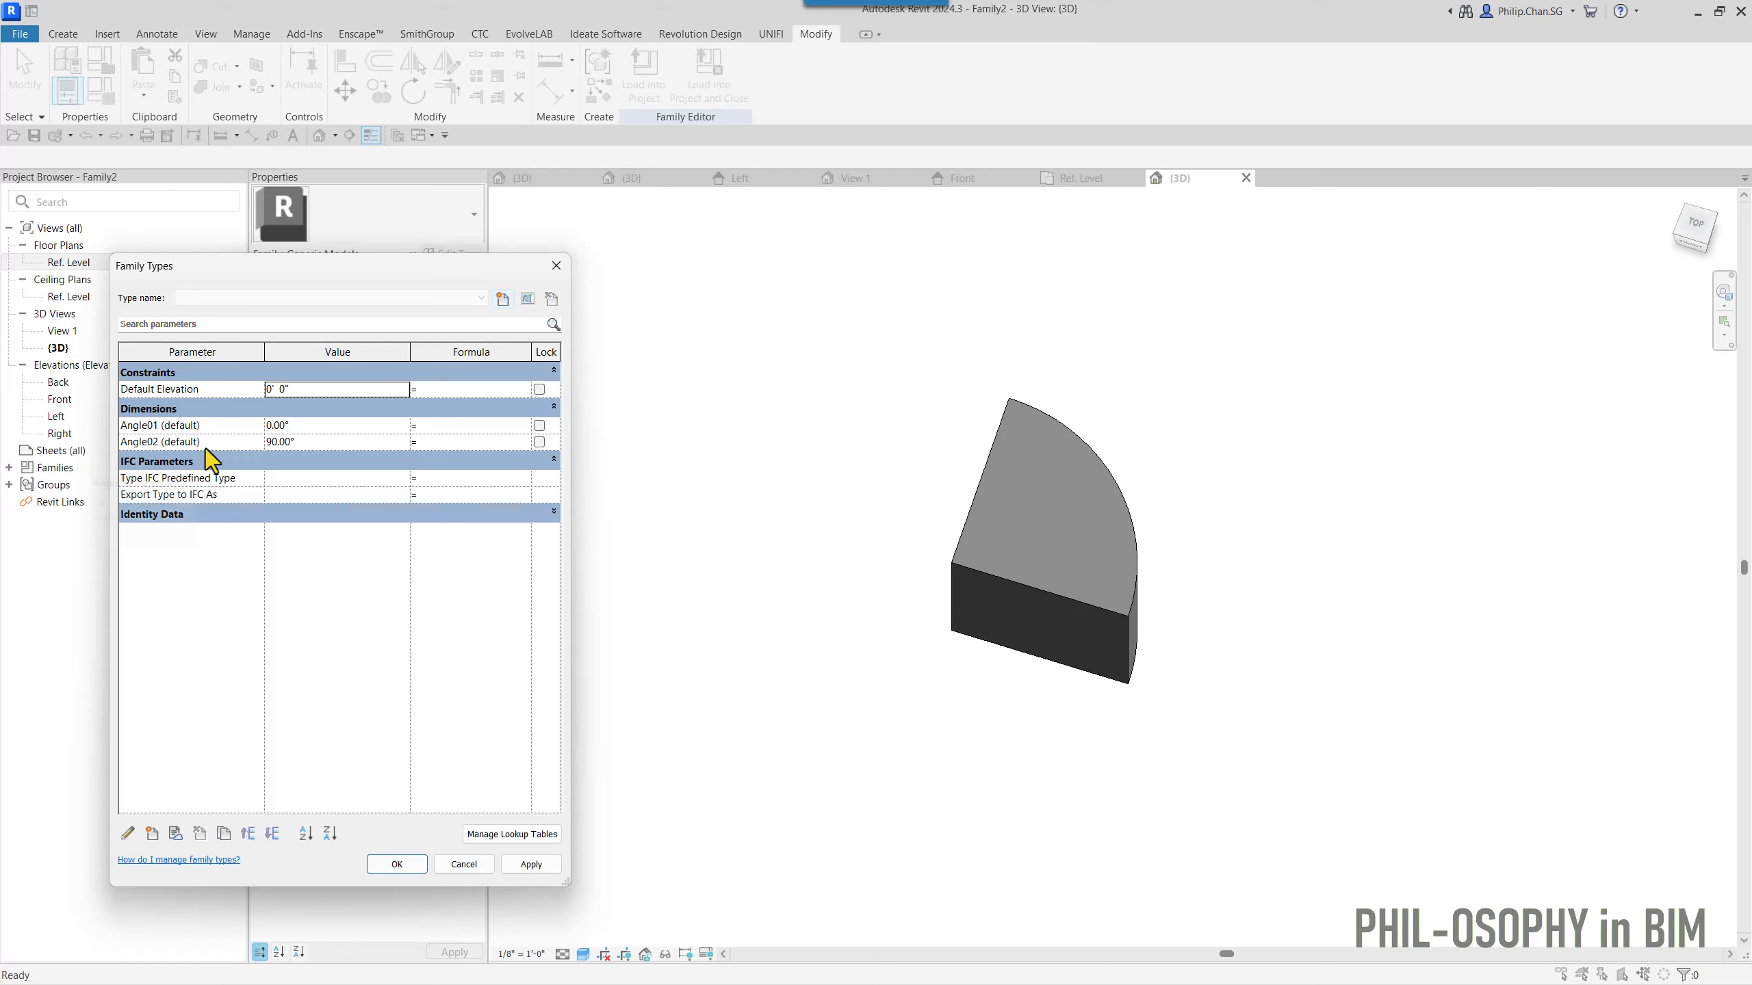
click(457, 442)
text(Angl)
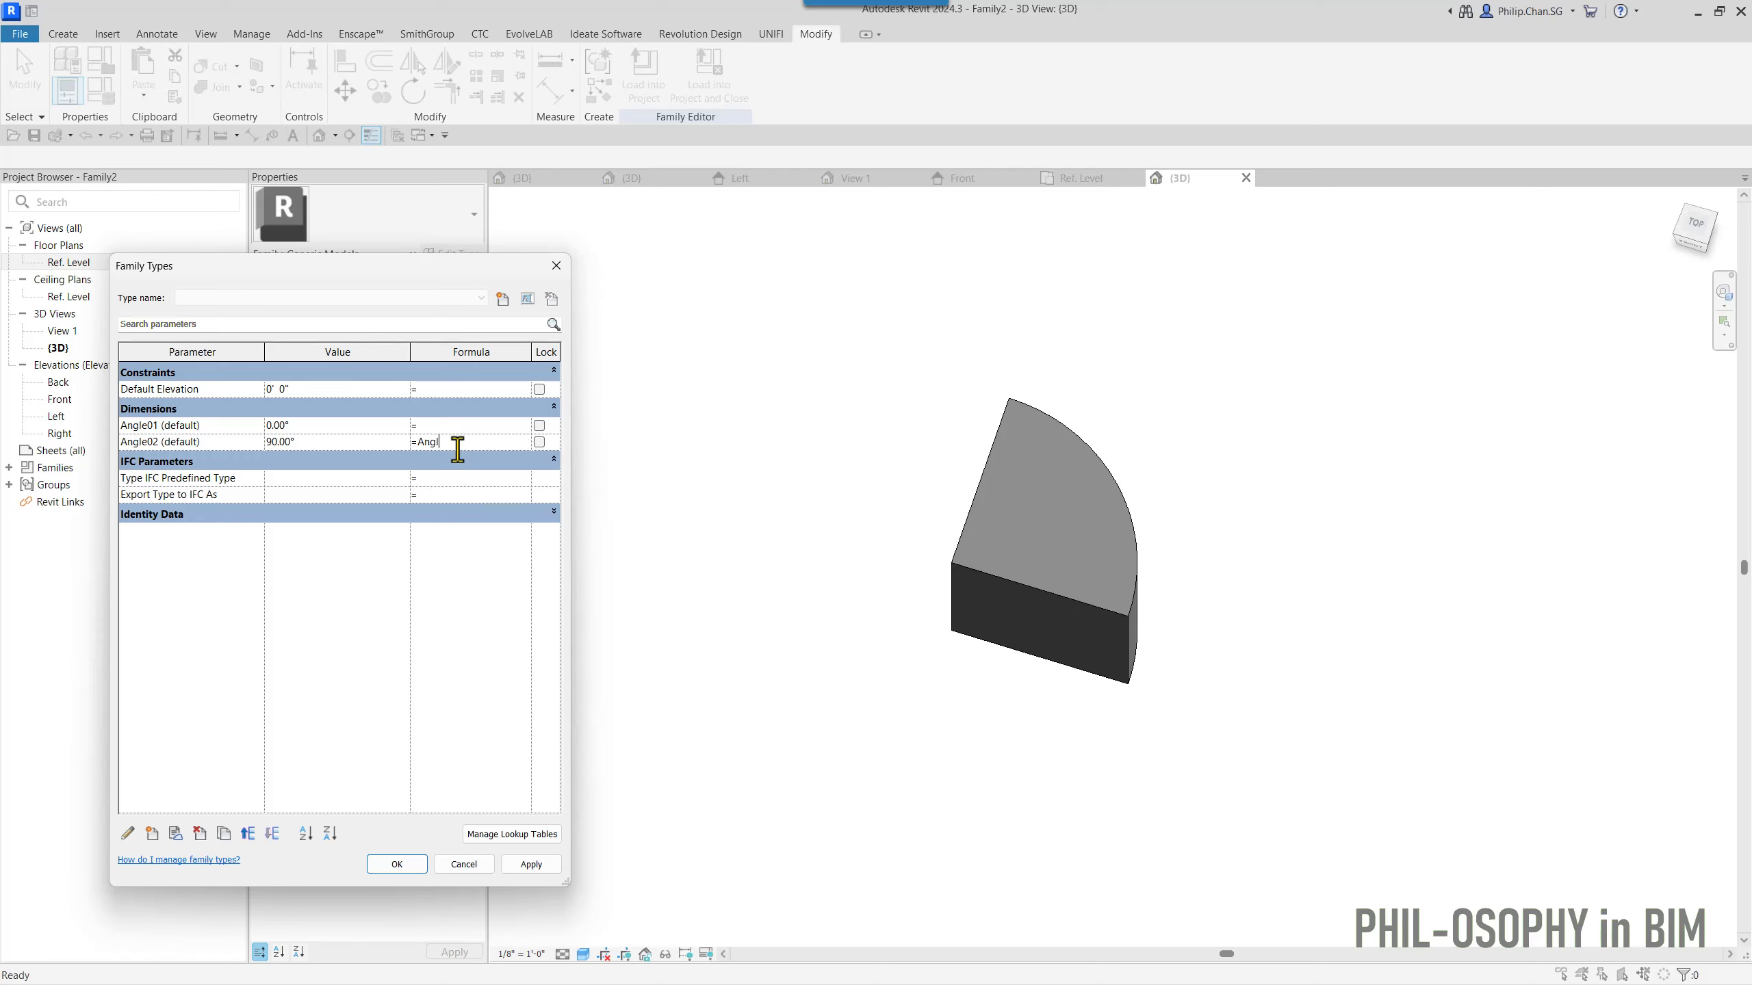
text(e01+90)
click(527, 865)
click(390, 867)
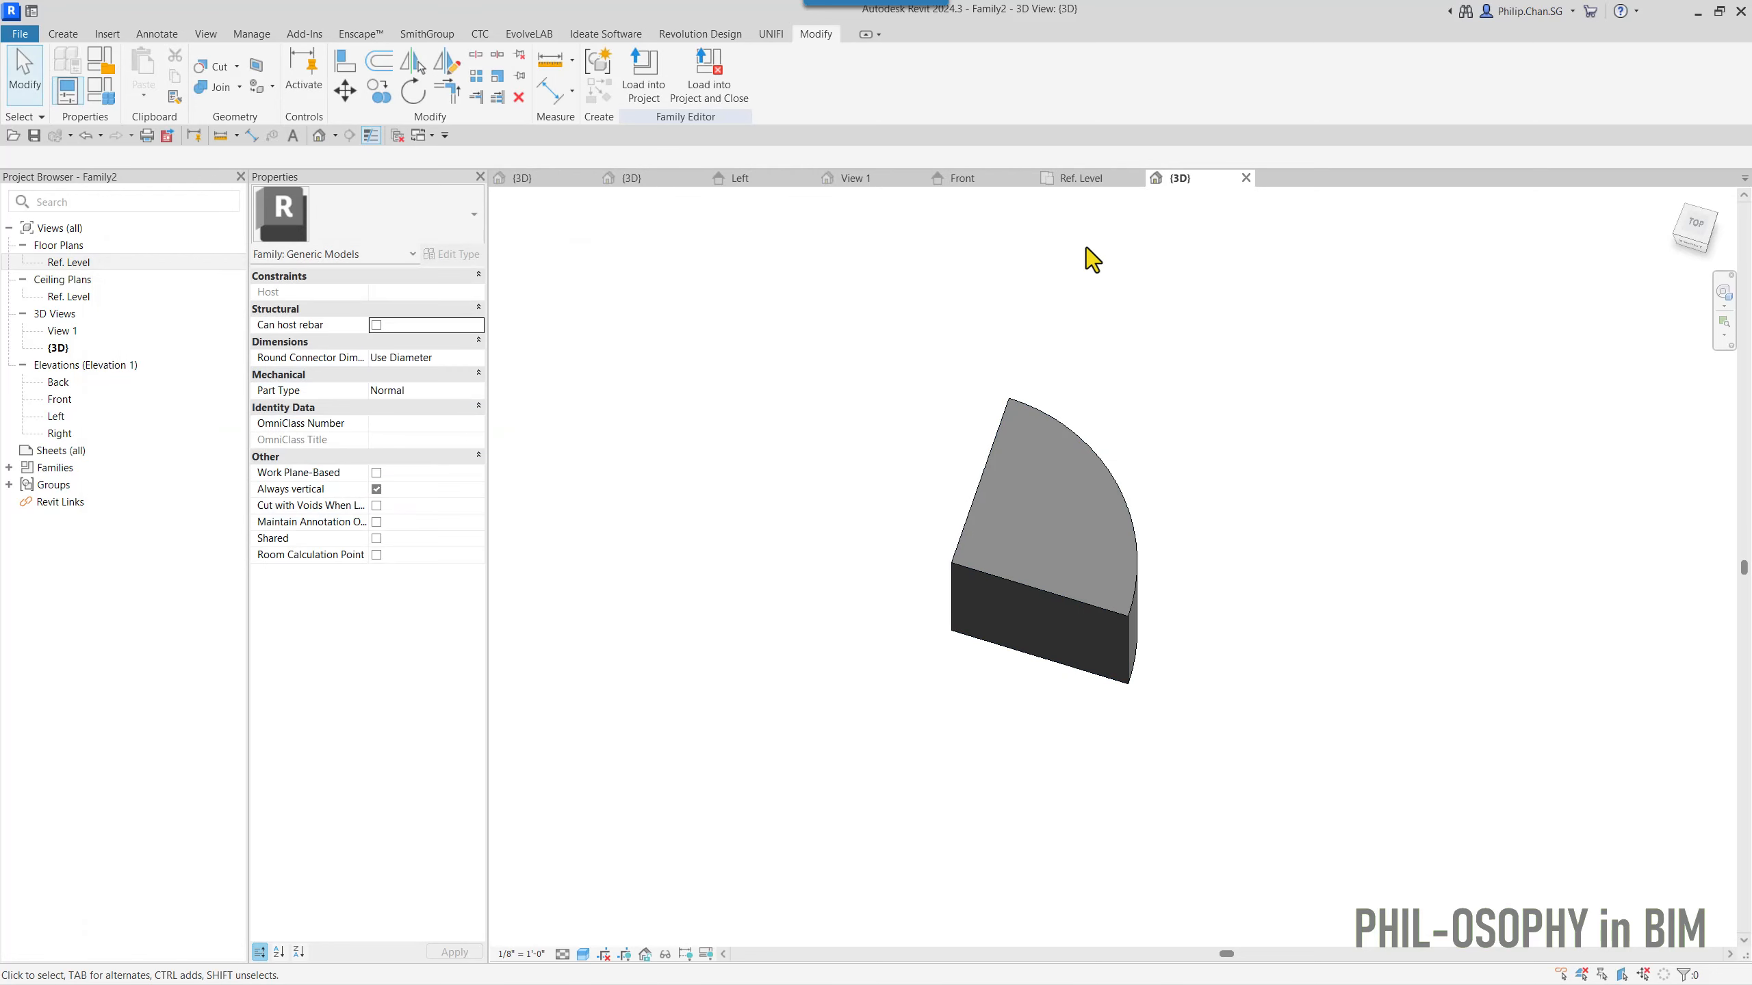
- Return to the Ref. Level plan and flex the revolve by applying an Angle01 value of 45°
click(1111, 182)
middle_drag(1131, 436, 1255, 556)
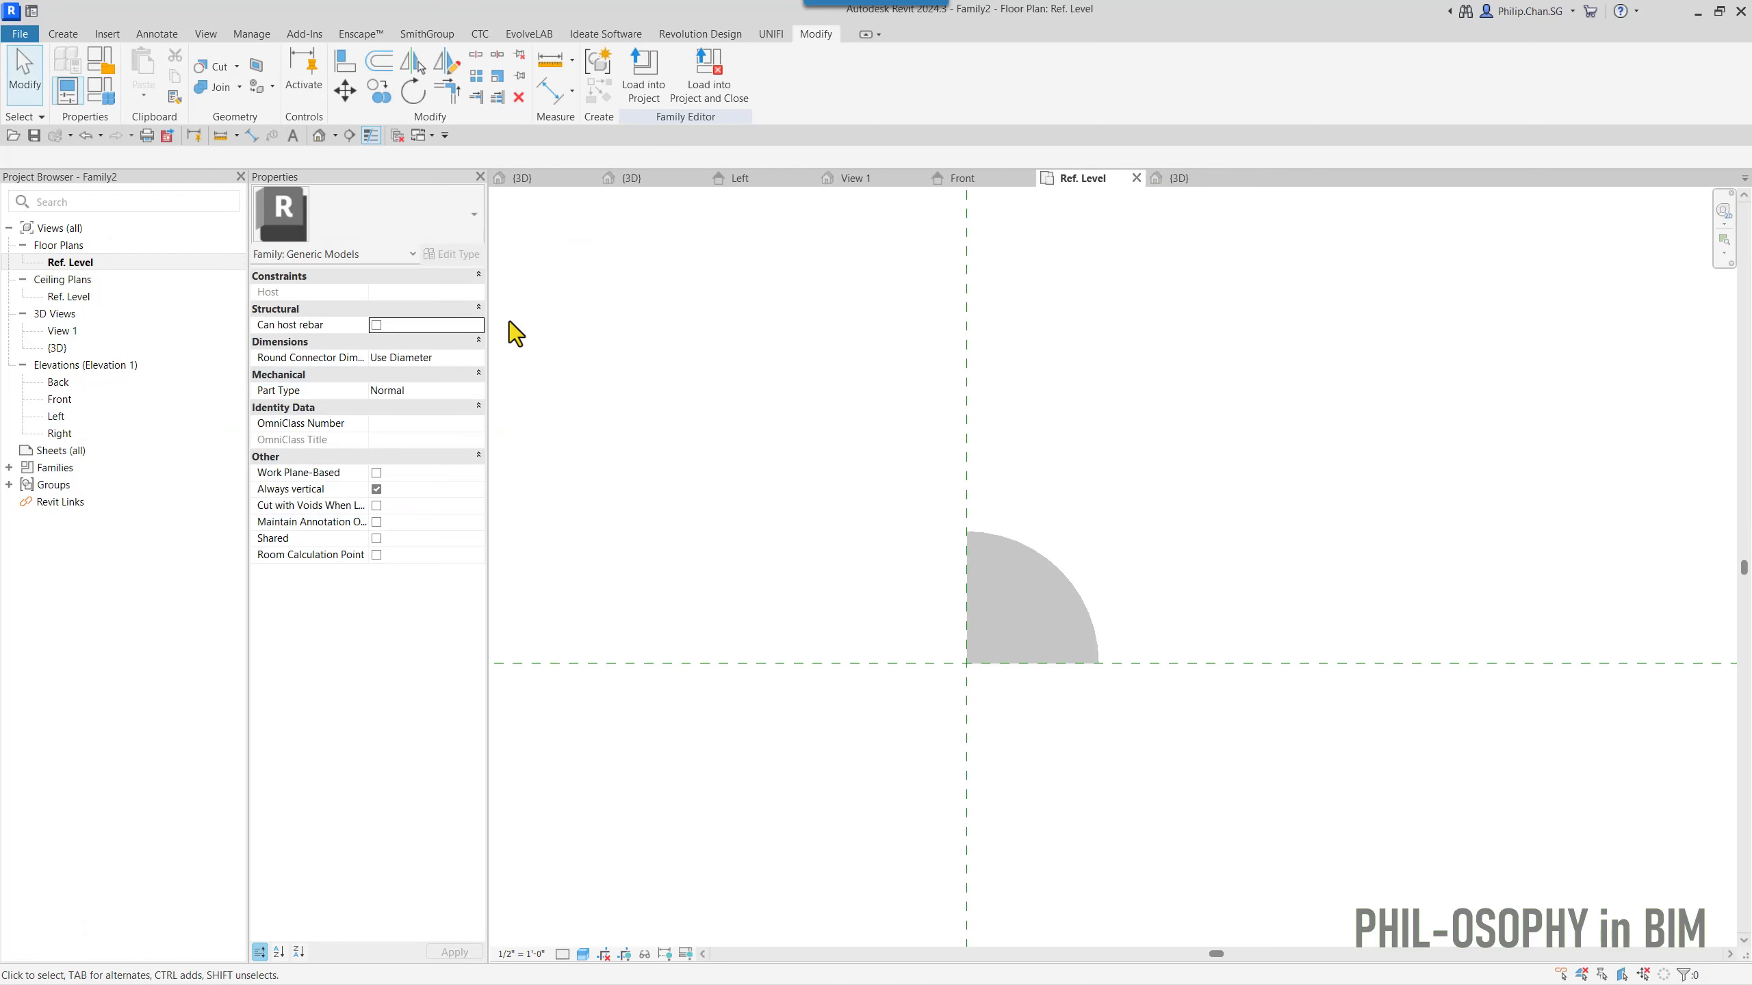
click(166, 136)
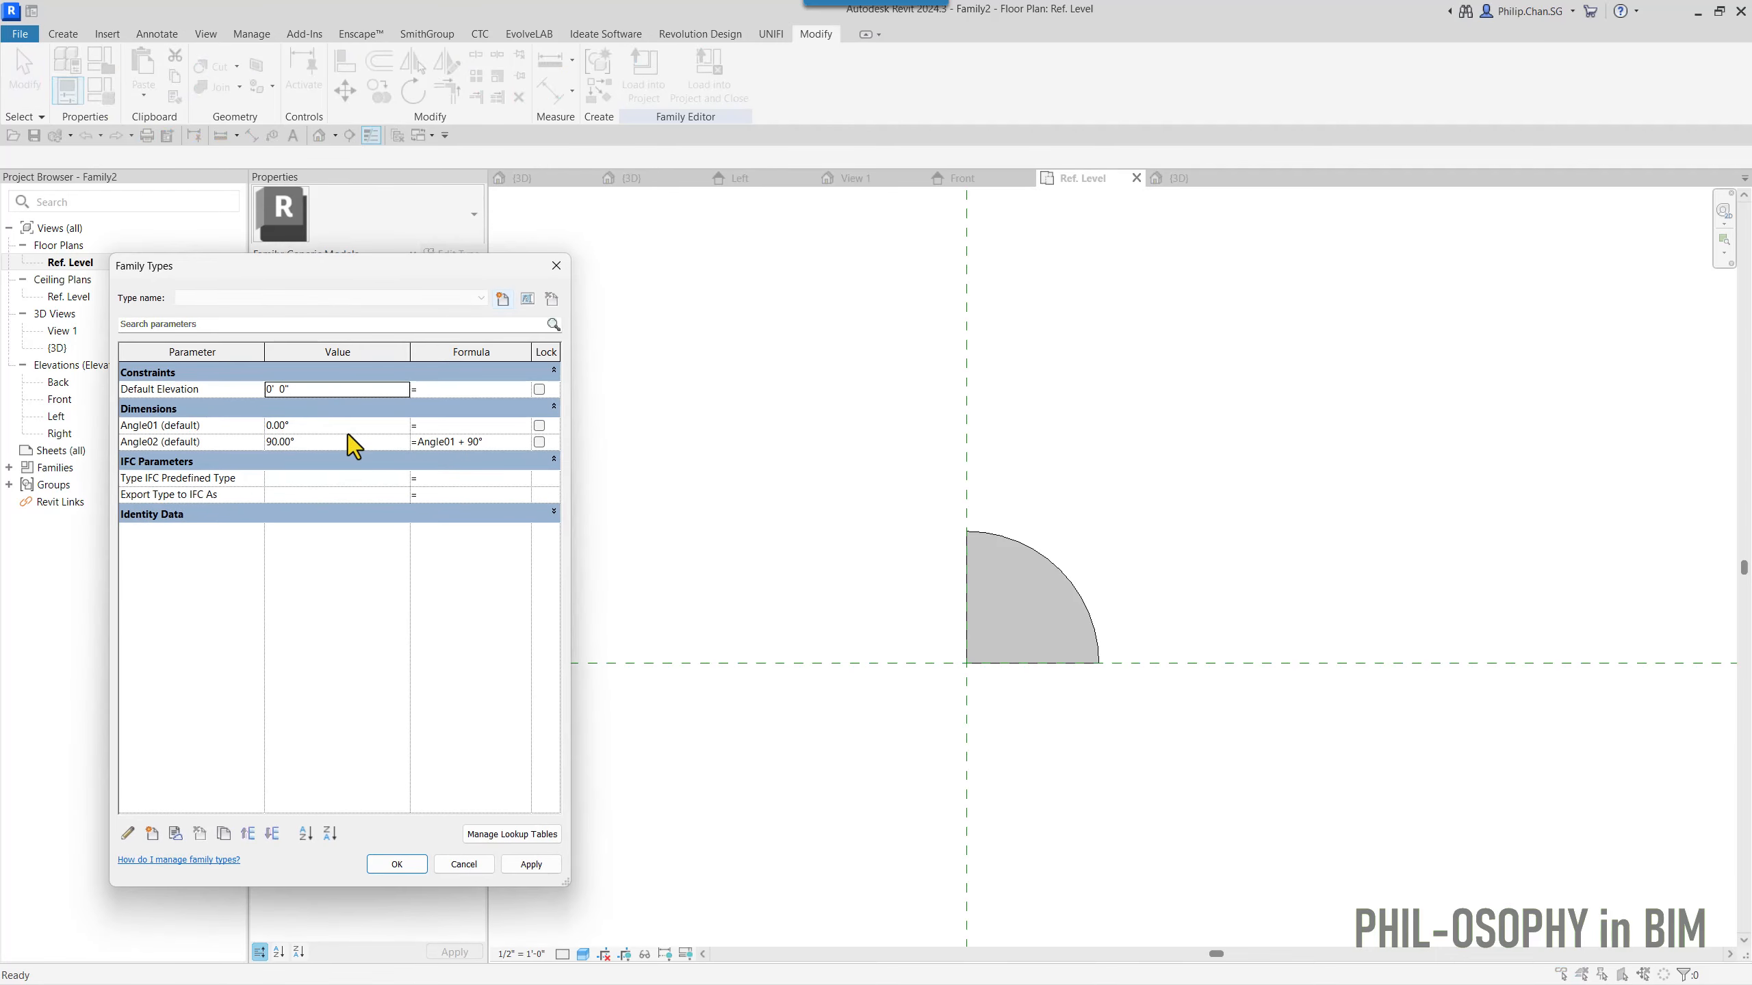
click(345, 430)
text(45)
click(525, 867)
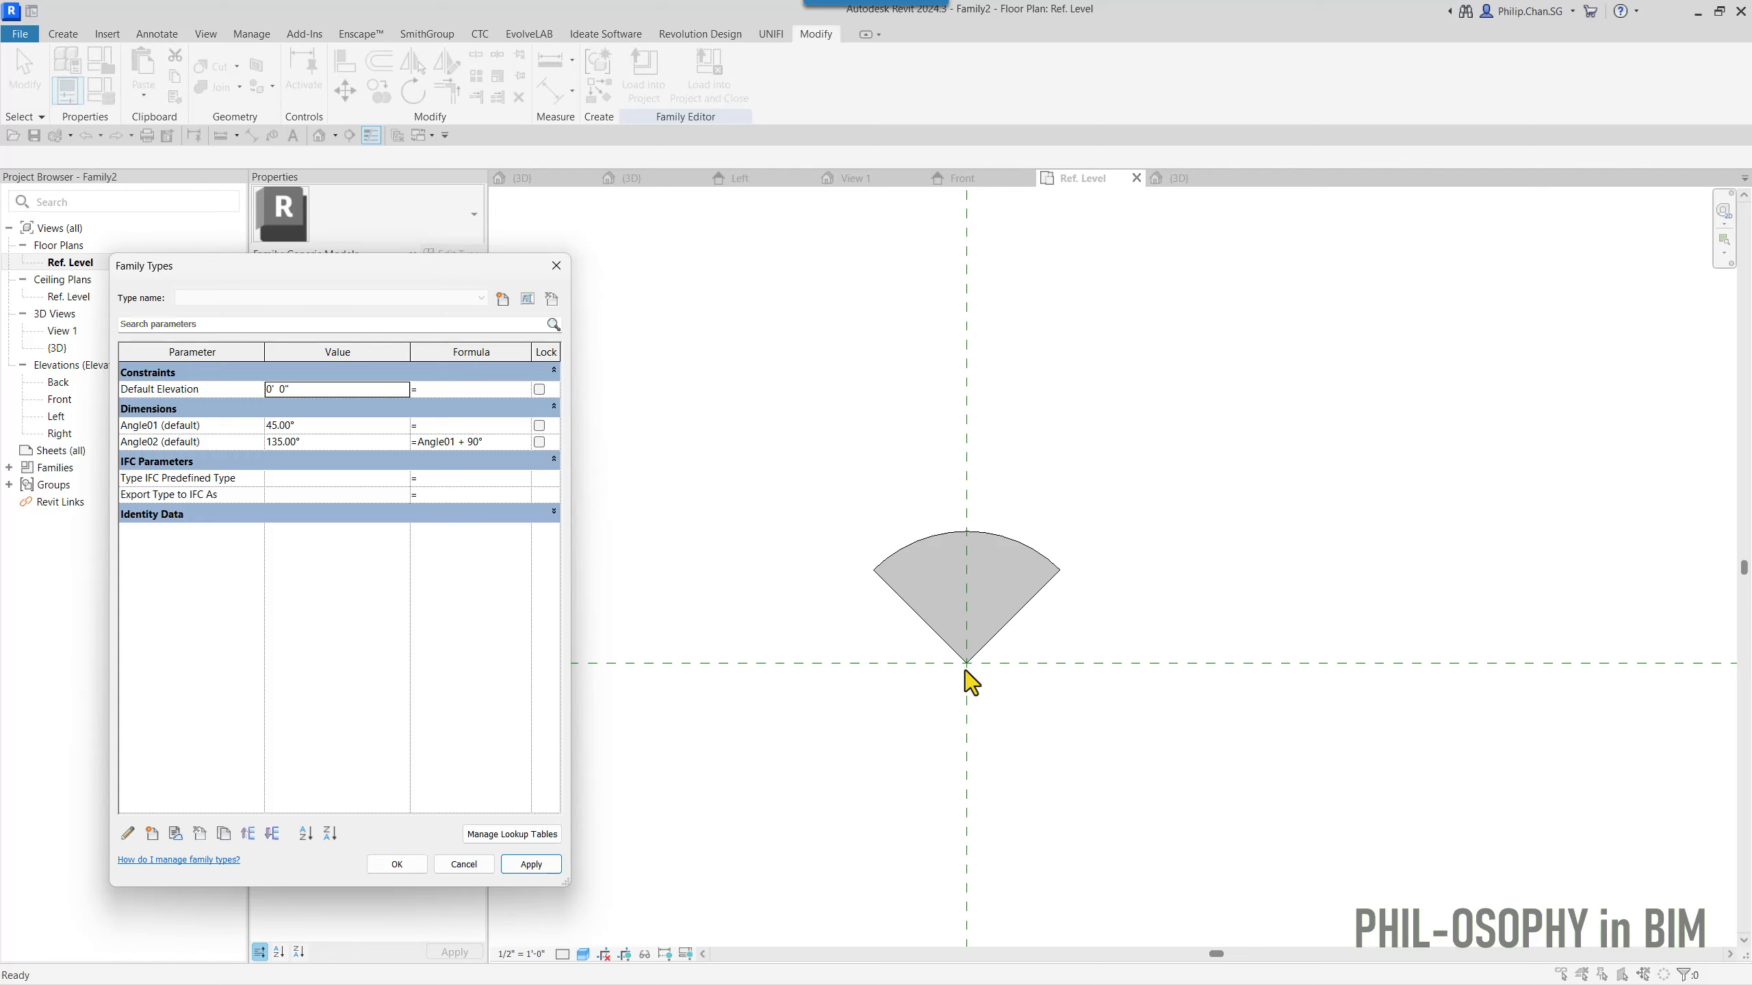
- Flex the revolve through Angle01 values of 60°, 135° and 180°, applying each one
click(368, 427)
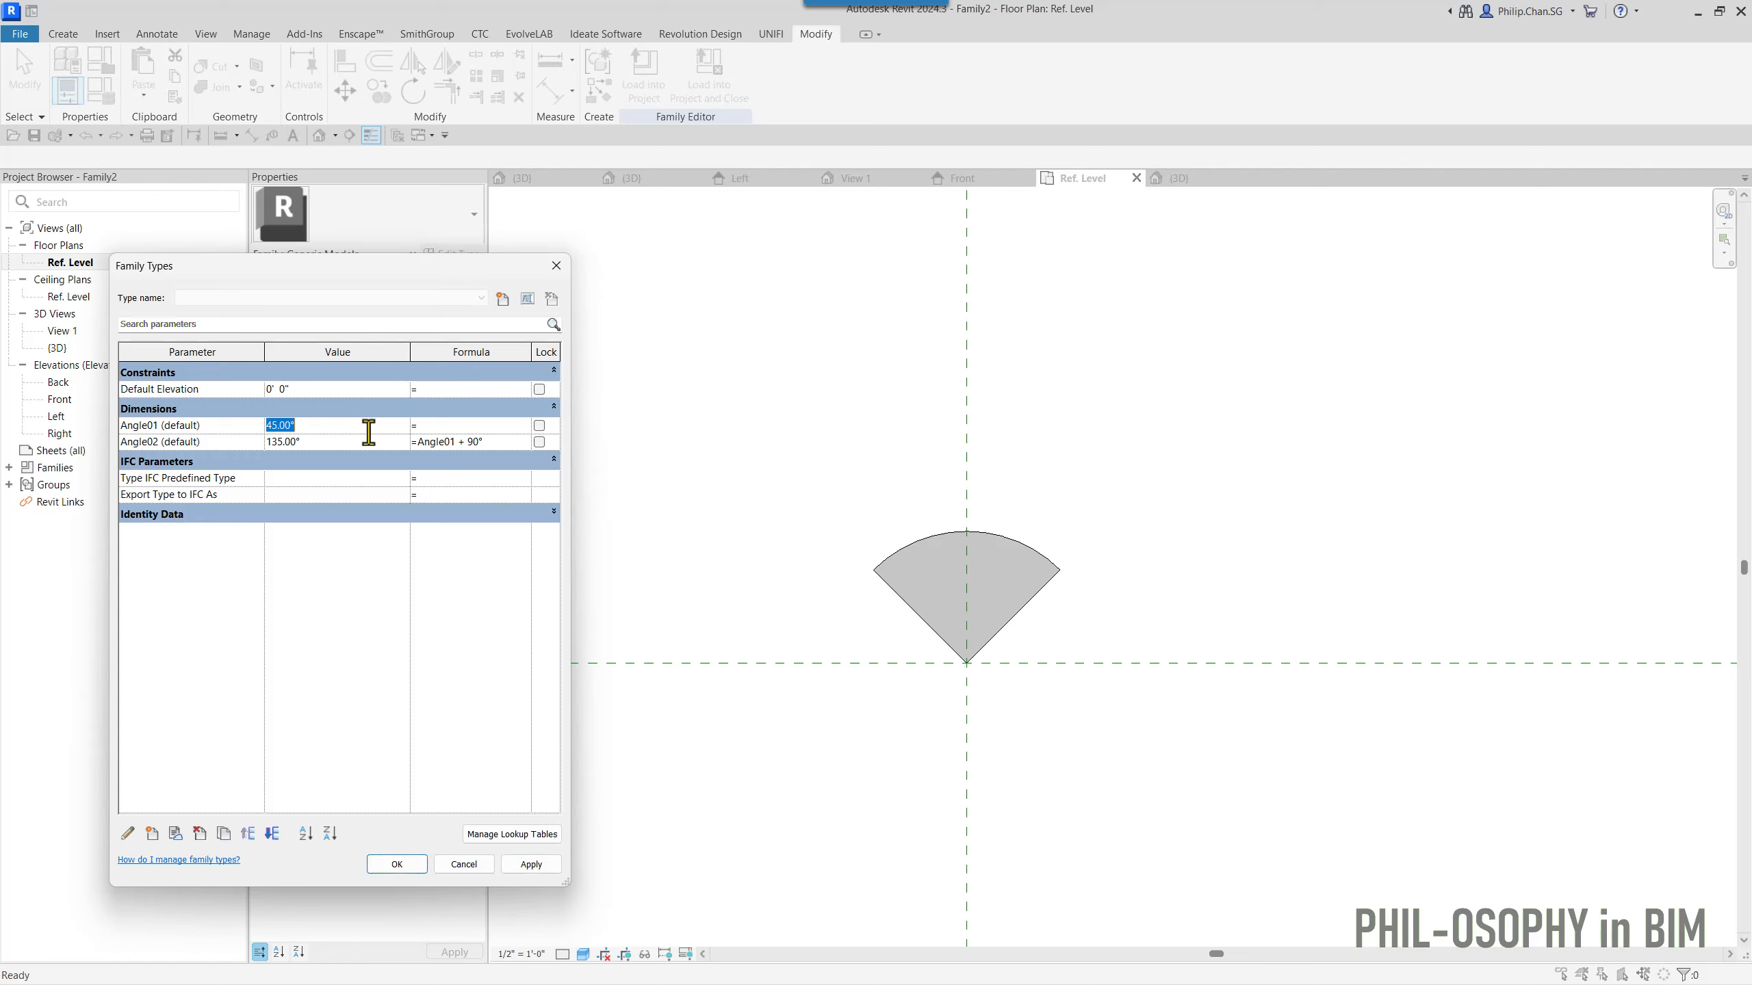
text(60)
click(522, 870)
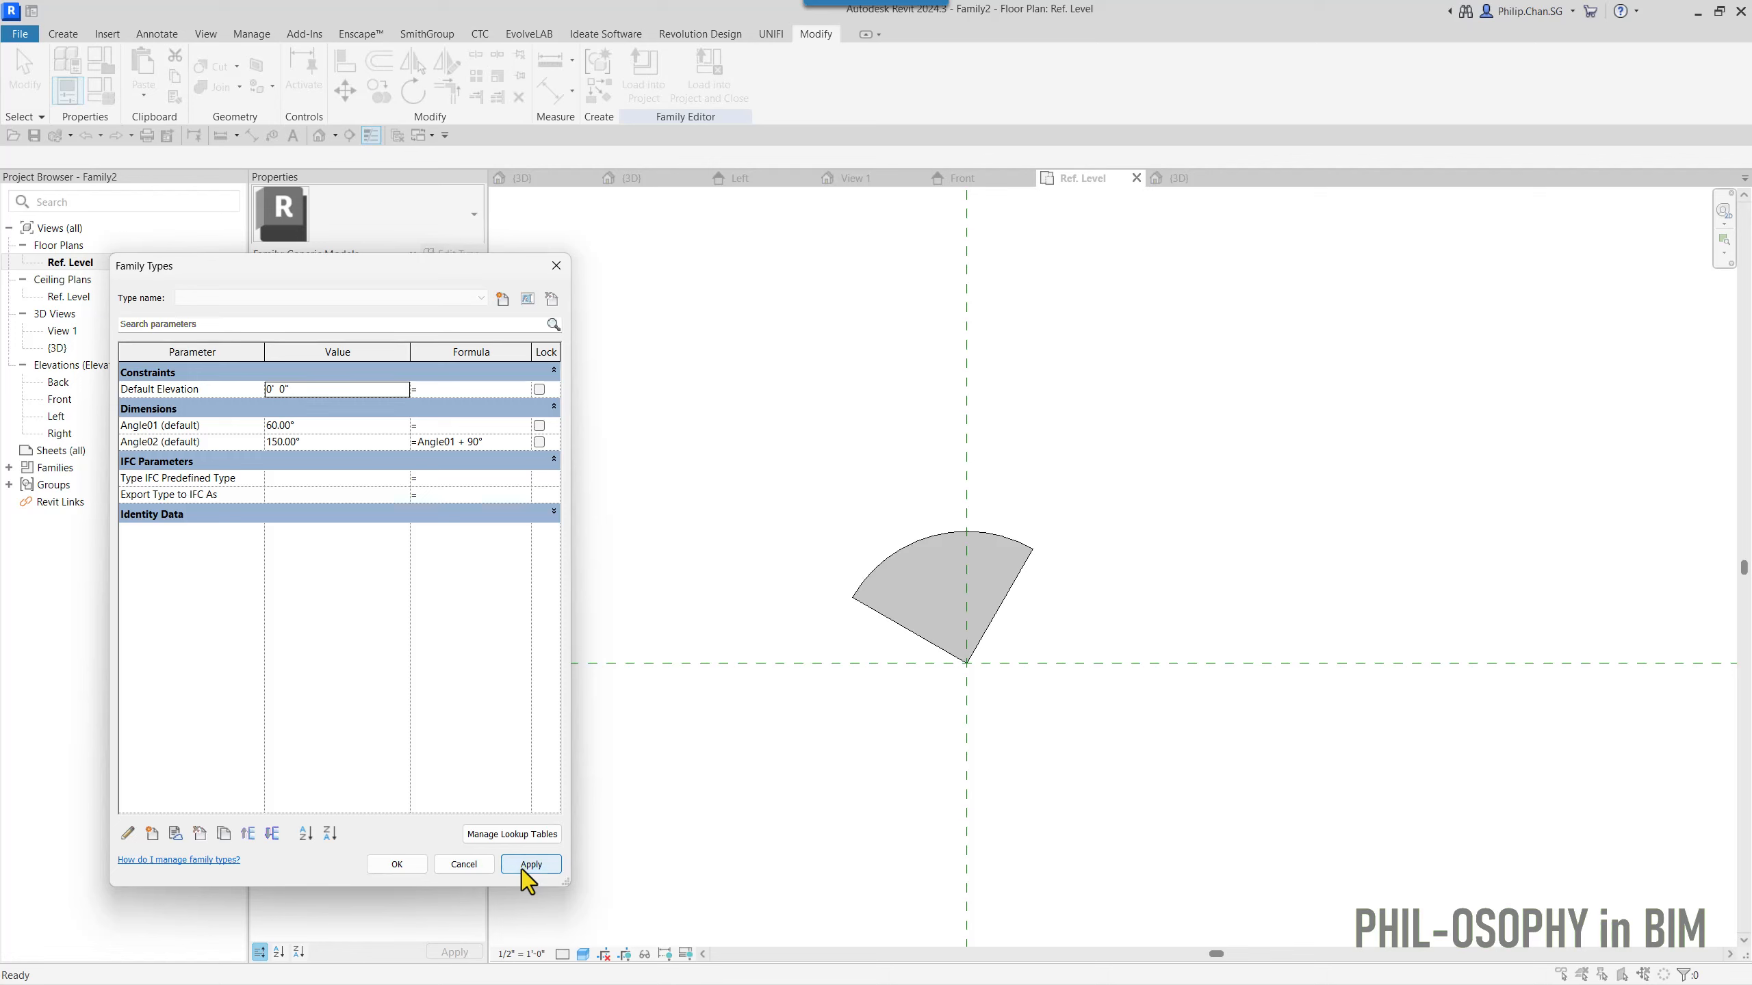
click(350, 428)
text(135)
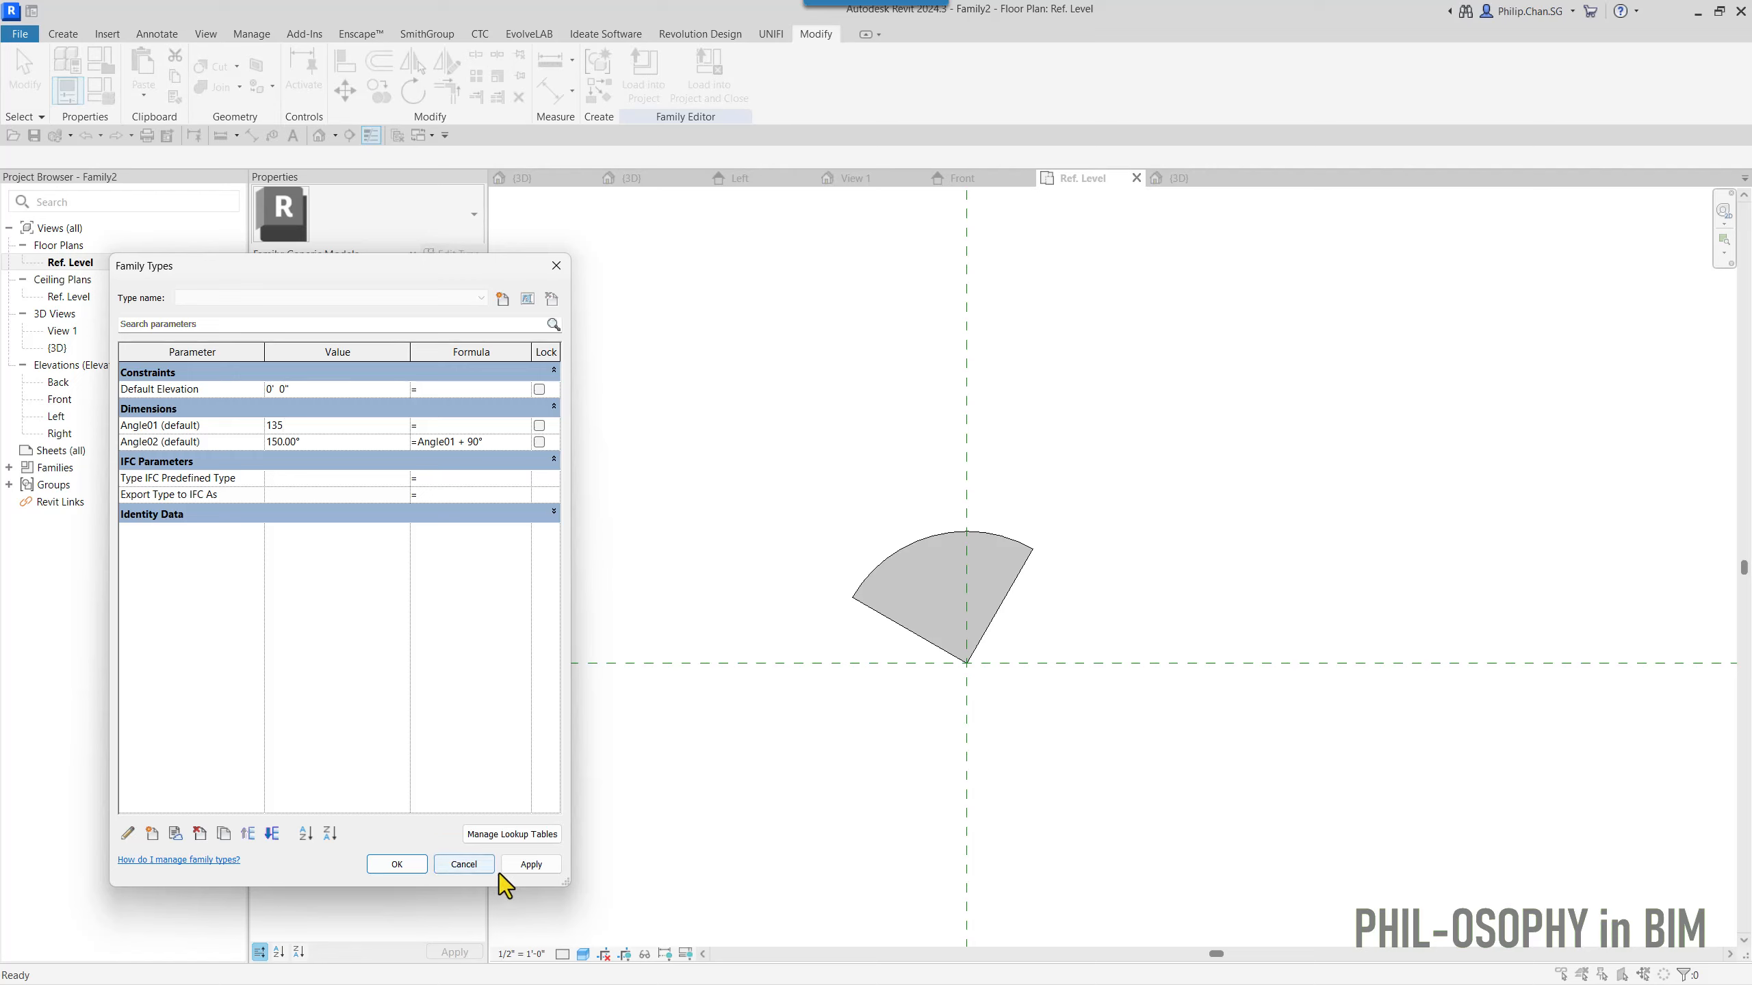
click(541, 865)
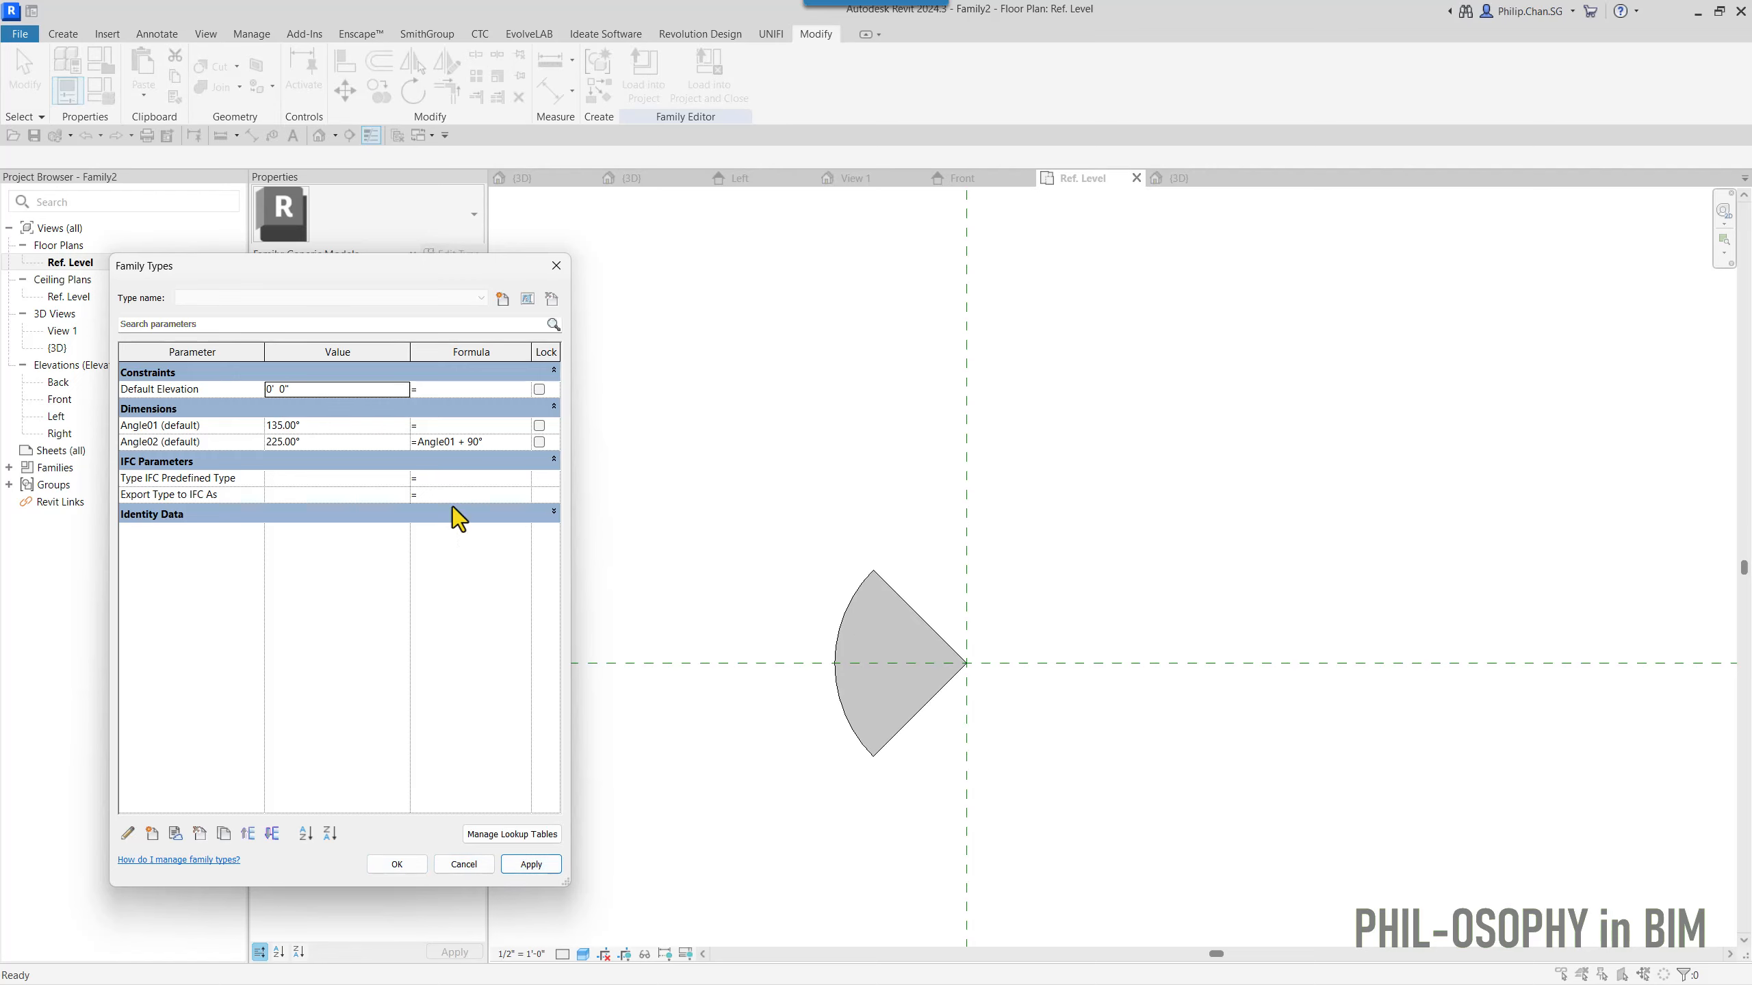
click(351, 425)
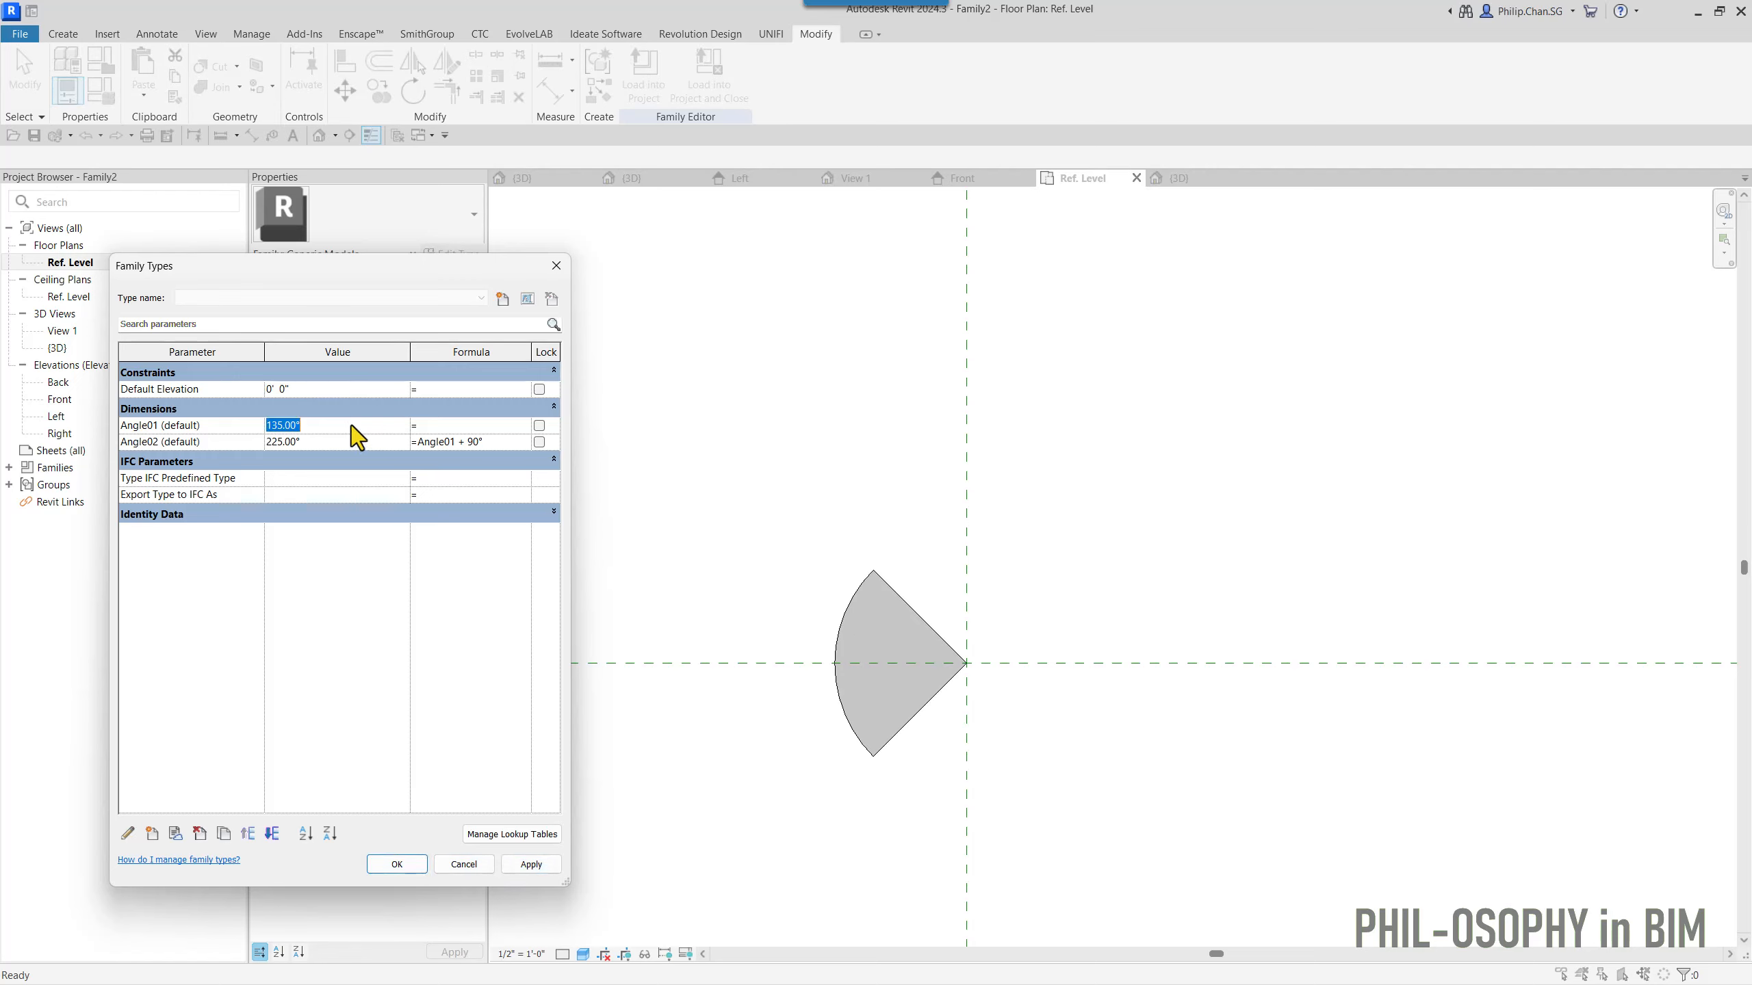
text(180)
click(530, 865)
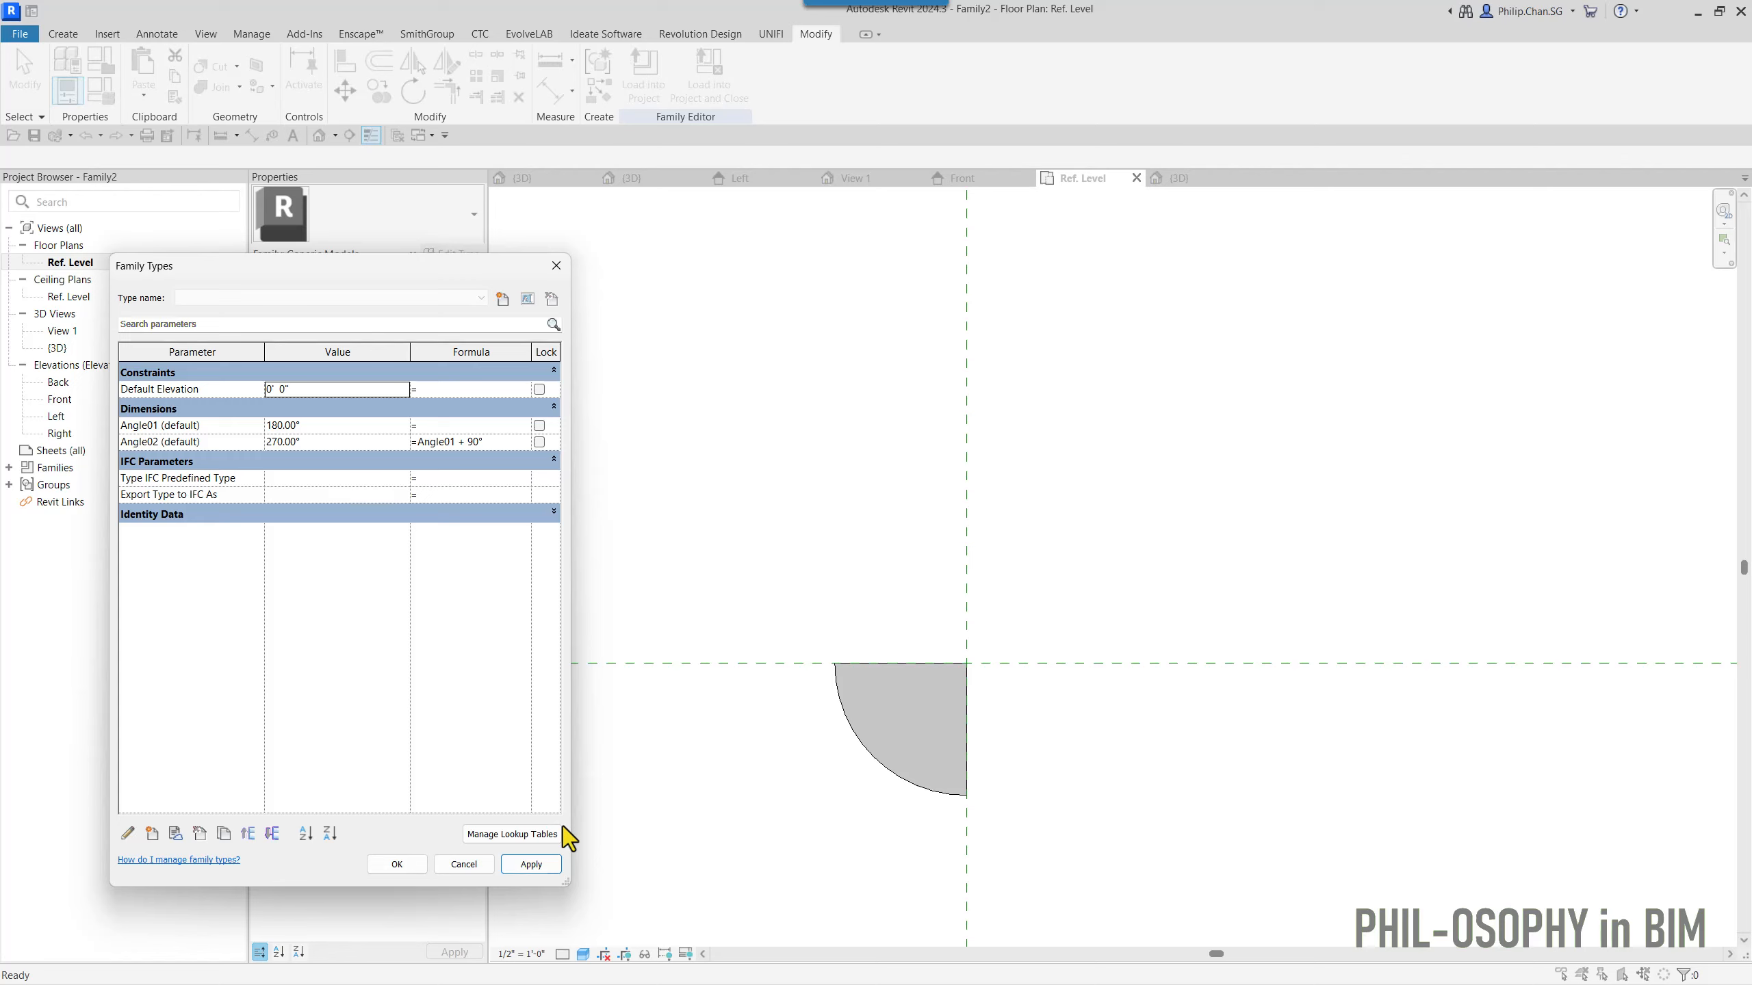
- Reset Angle01 to 0° and close the family types
click(361, 427)
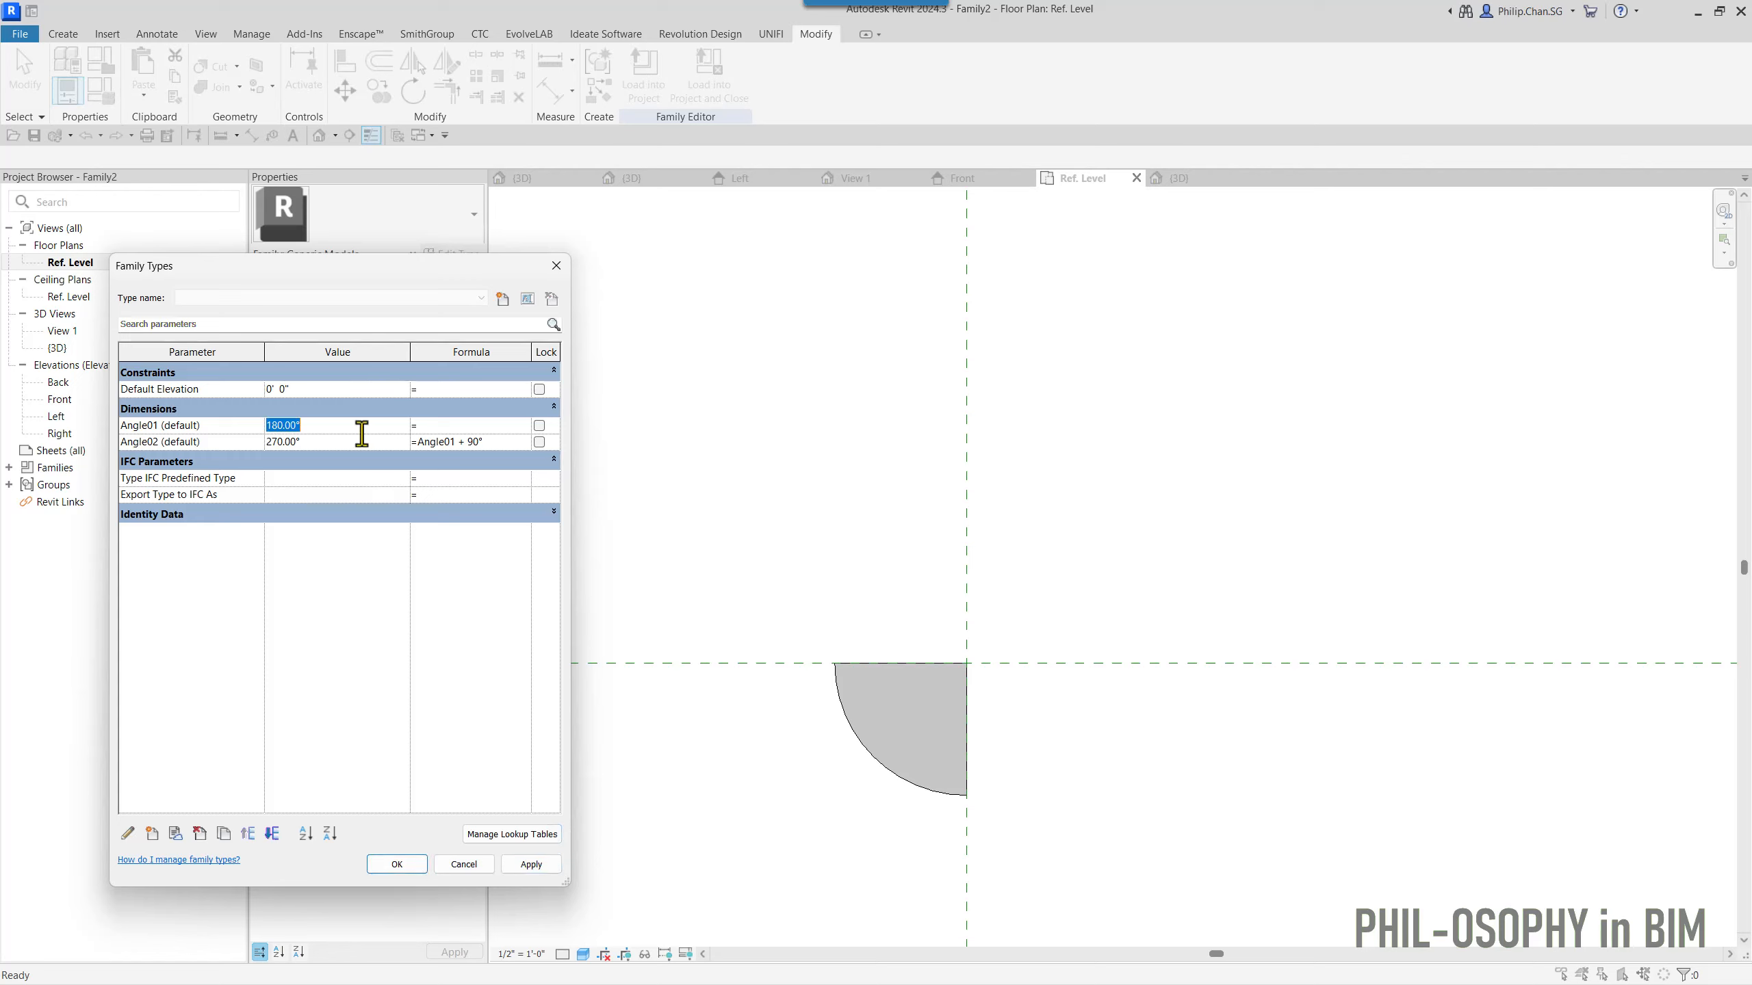
text(0)
click(531, 866)
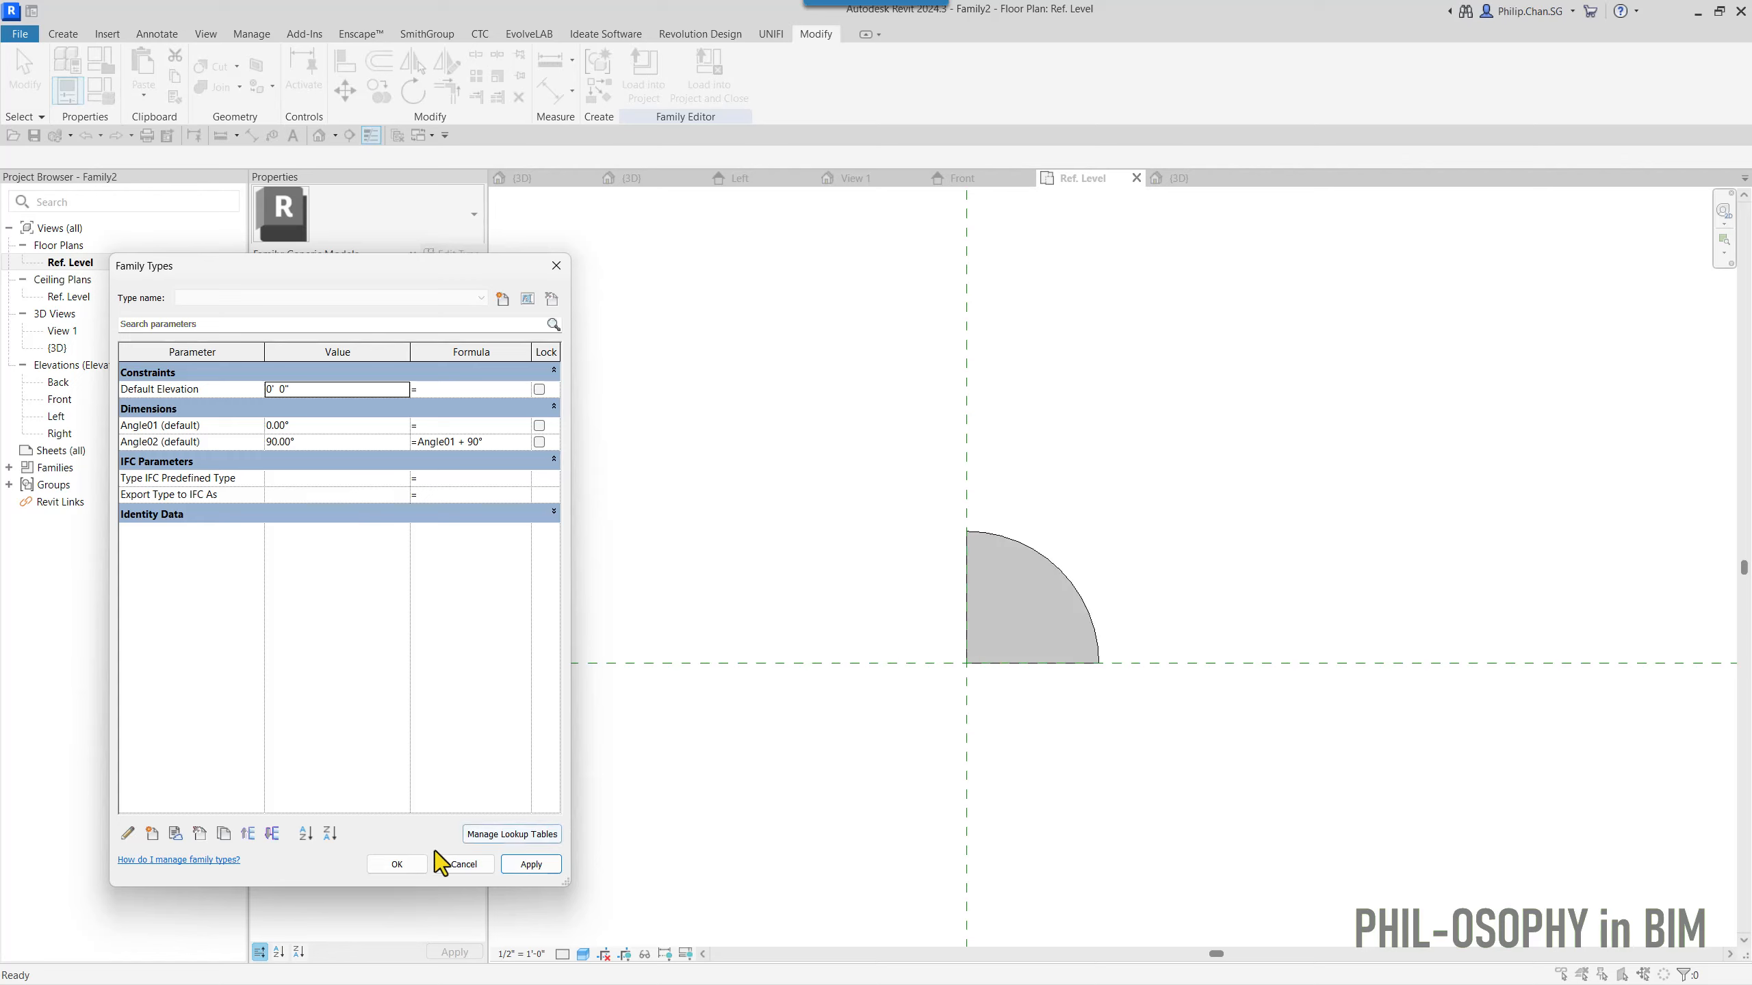
click(408, 867)
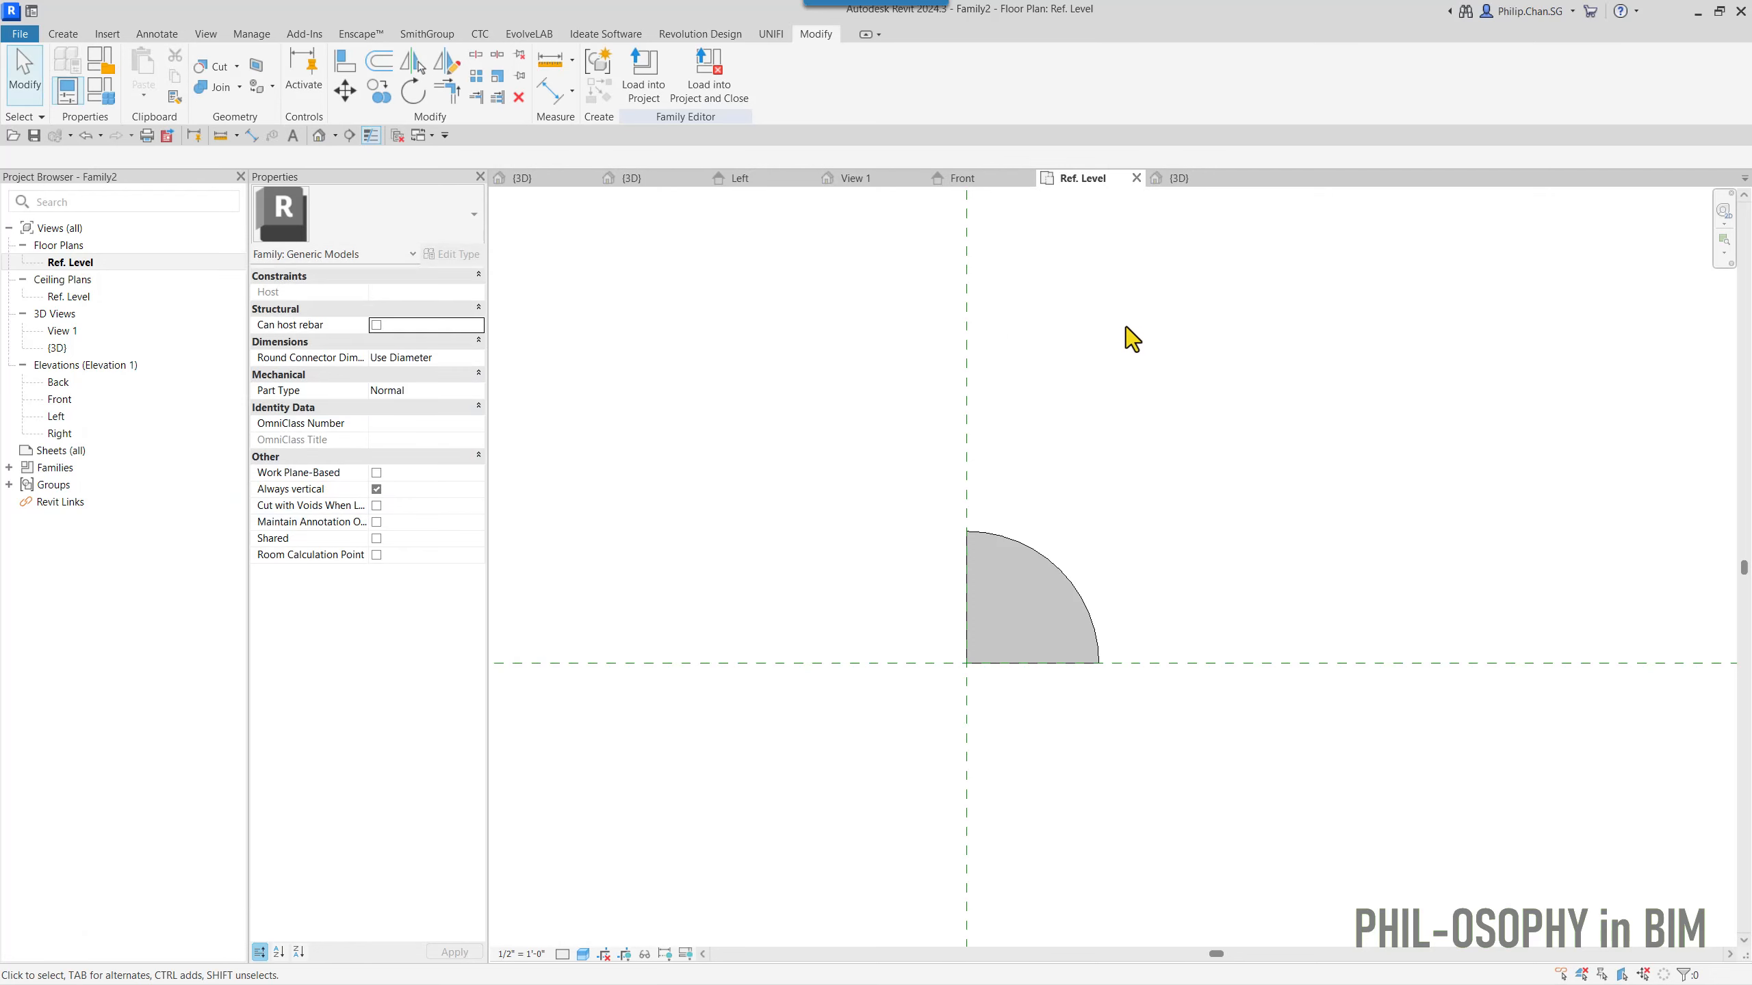
- Examine the revolved wedge from different sides in the default 3D view
scroll(1125, 326, down, 2)
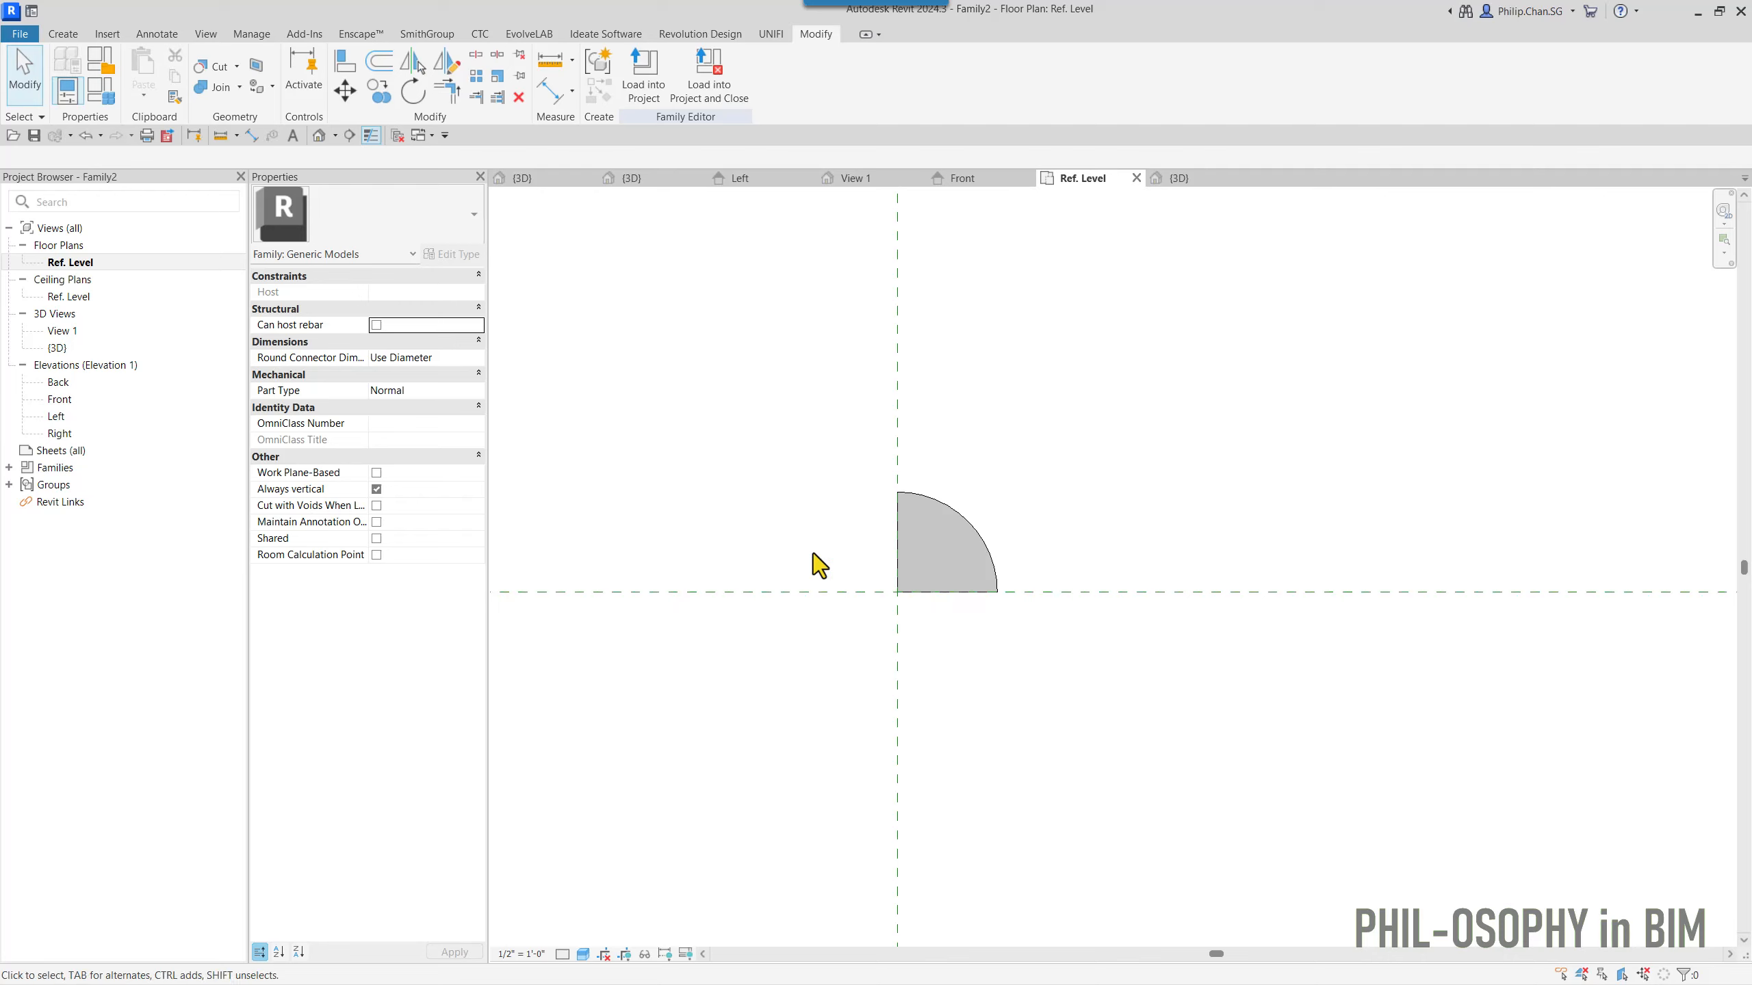
click(1187, 185)
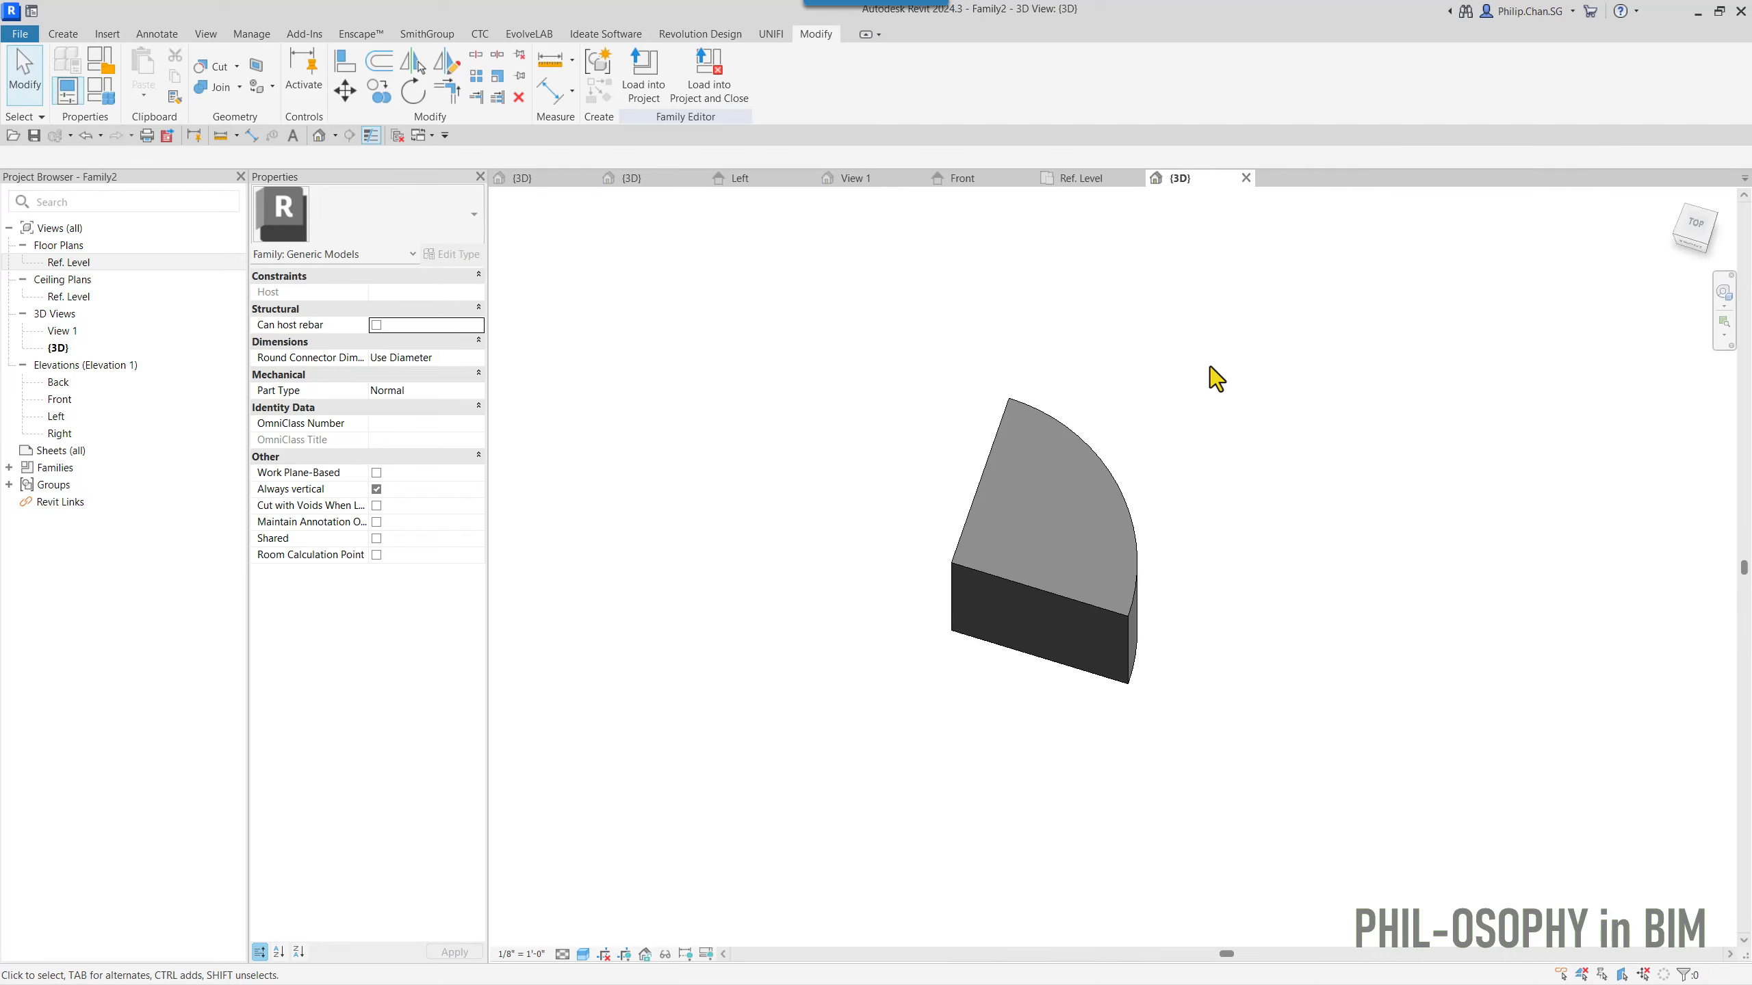
shift+middle_drag(1209, 380, 972, 403)
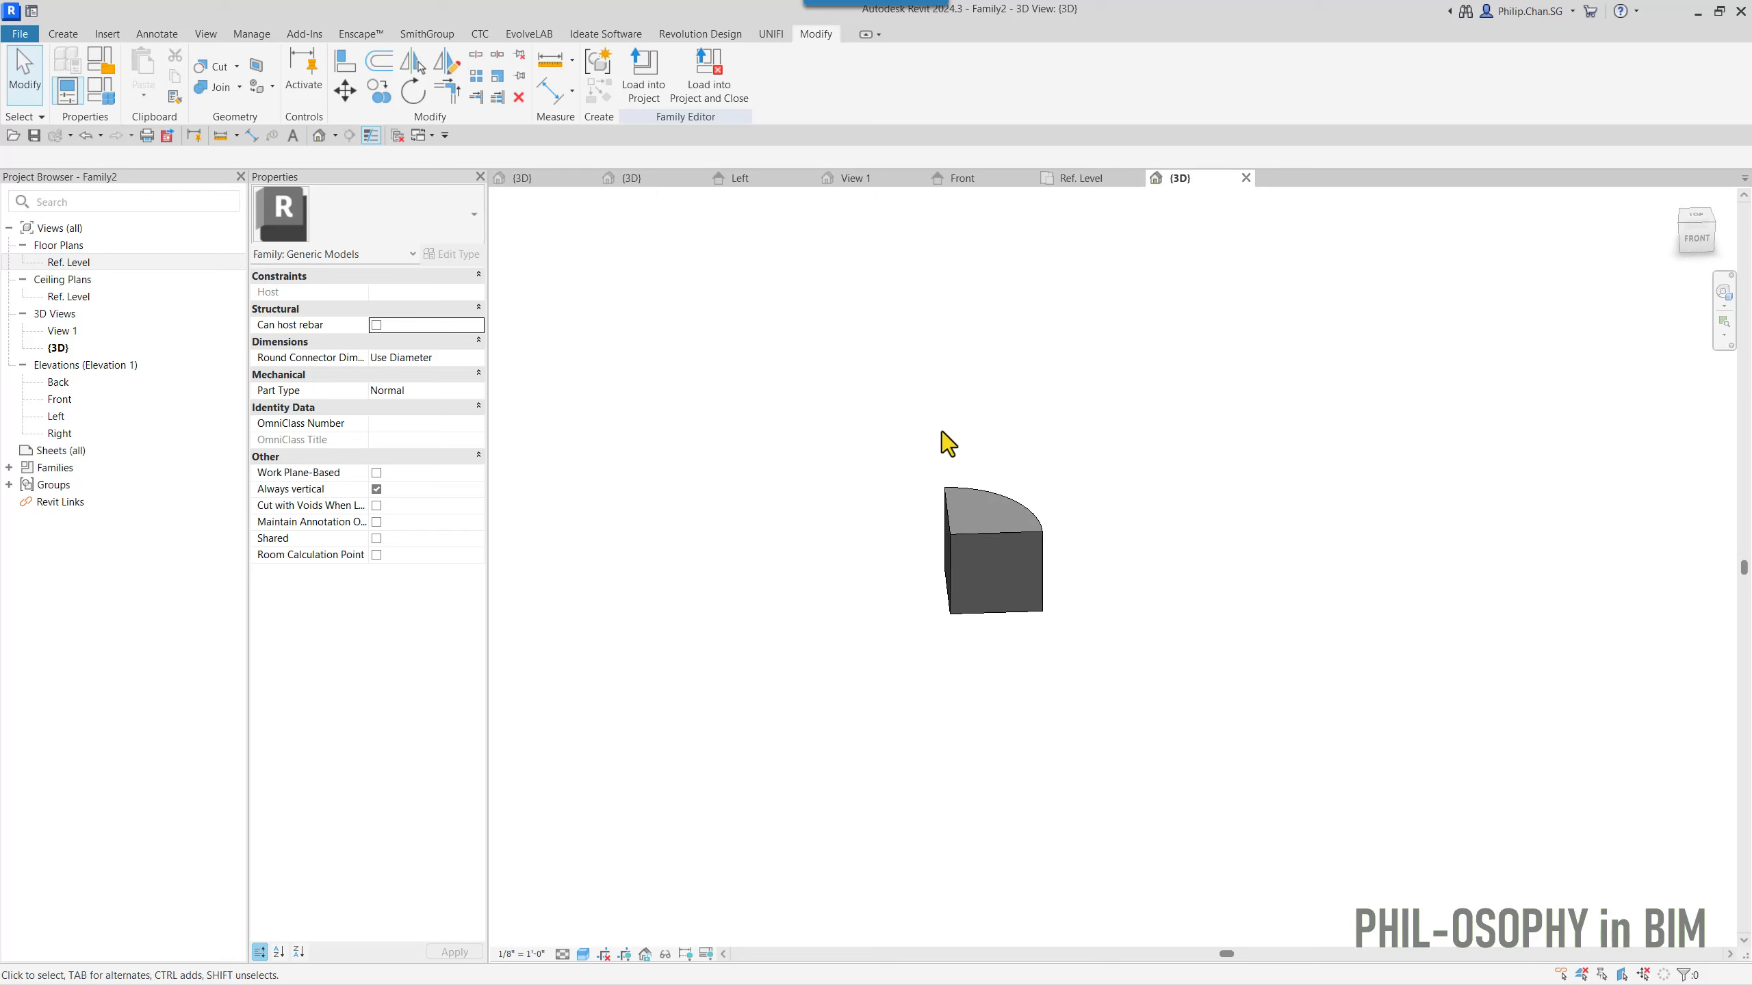
scroll(974, 454, down, 3)
middle_drag(1122, 473, 959, 626)
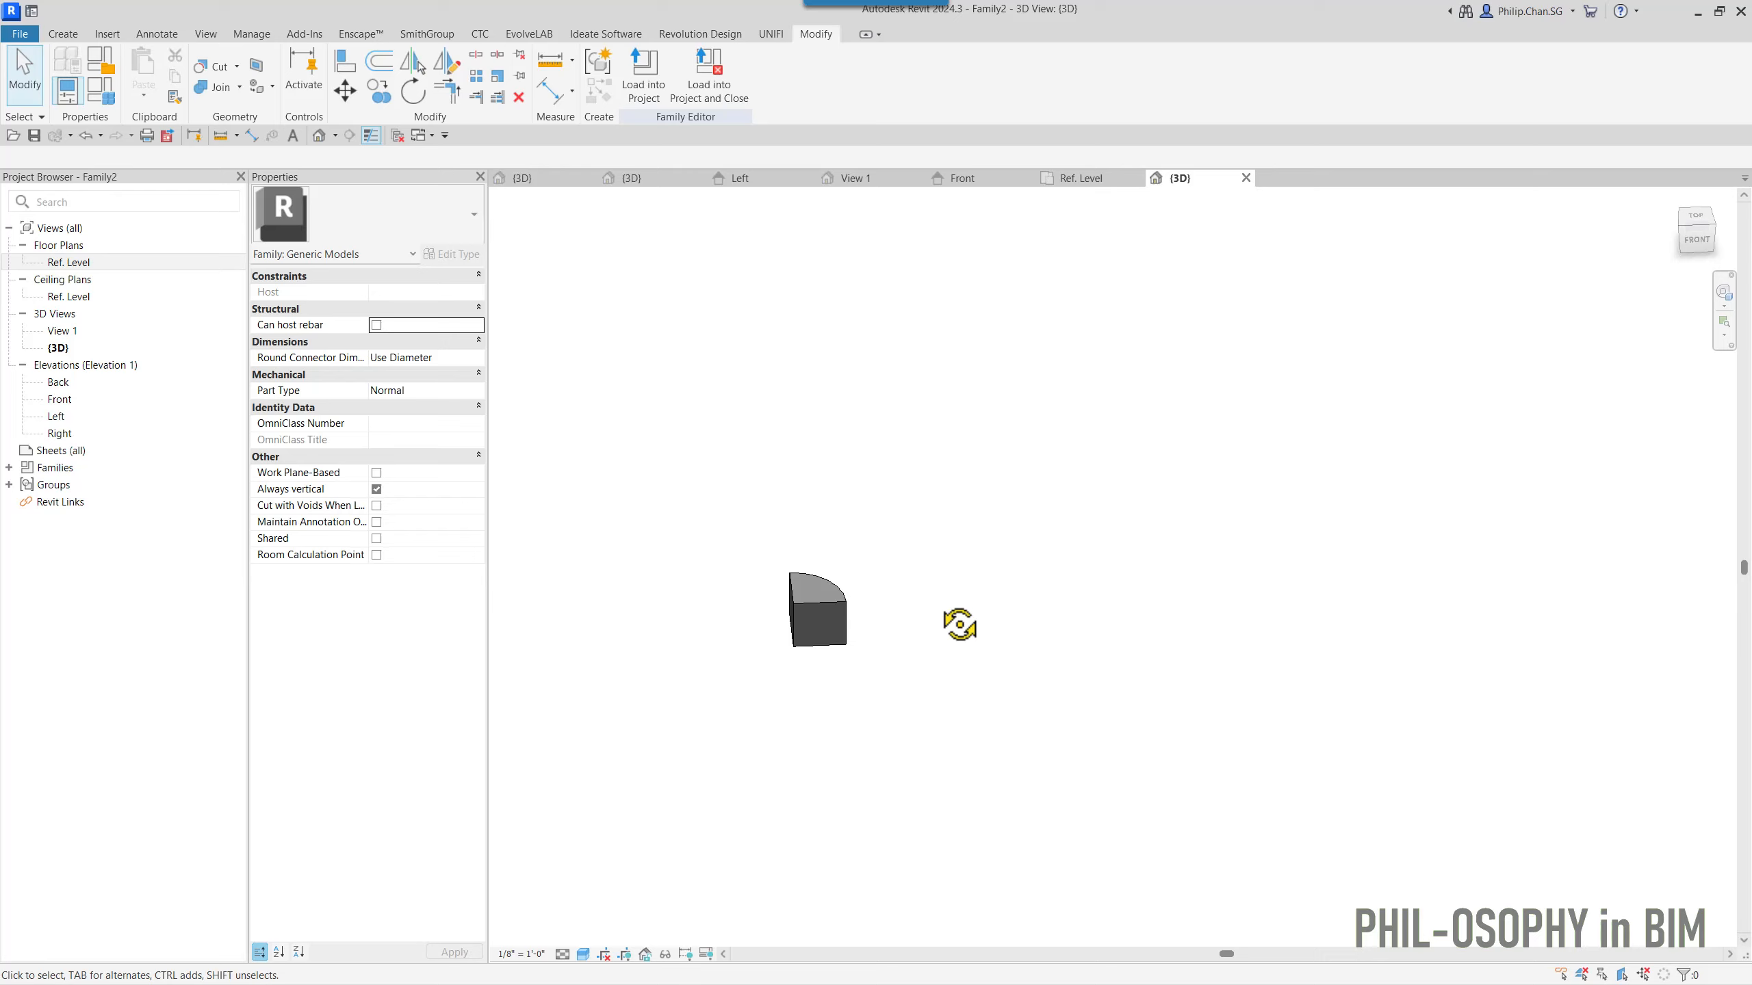
mouse_move(934, 593)
middle_down()
mouse_move(950, 626)
mouse_move(985, 614)
mouse_move(964, 550)
mouse_move(931, 598)
middle_up()
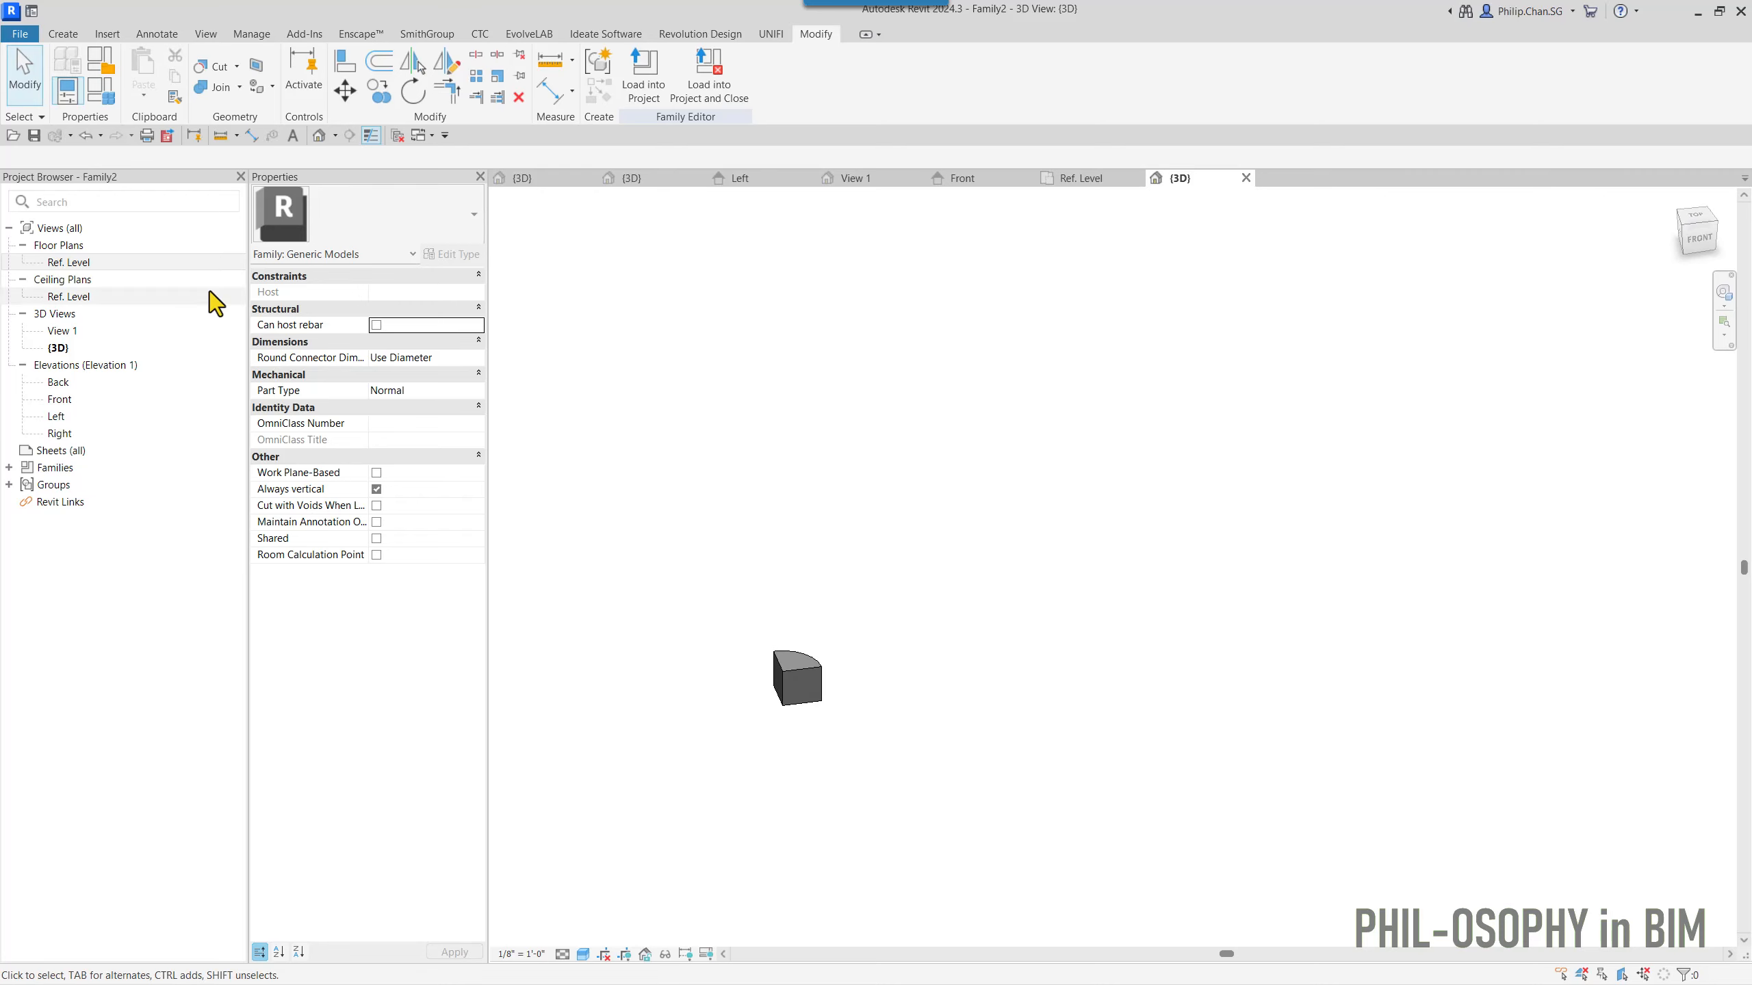
click(66, 34)
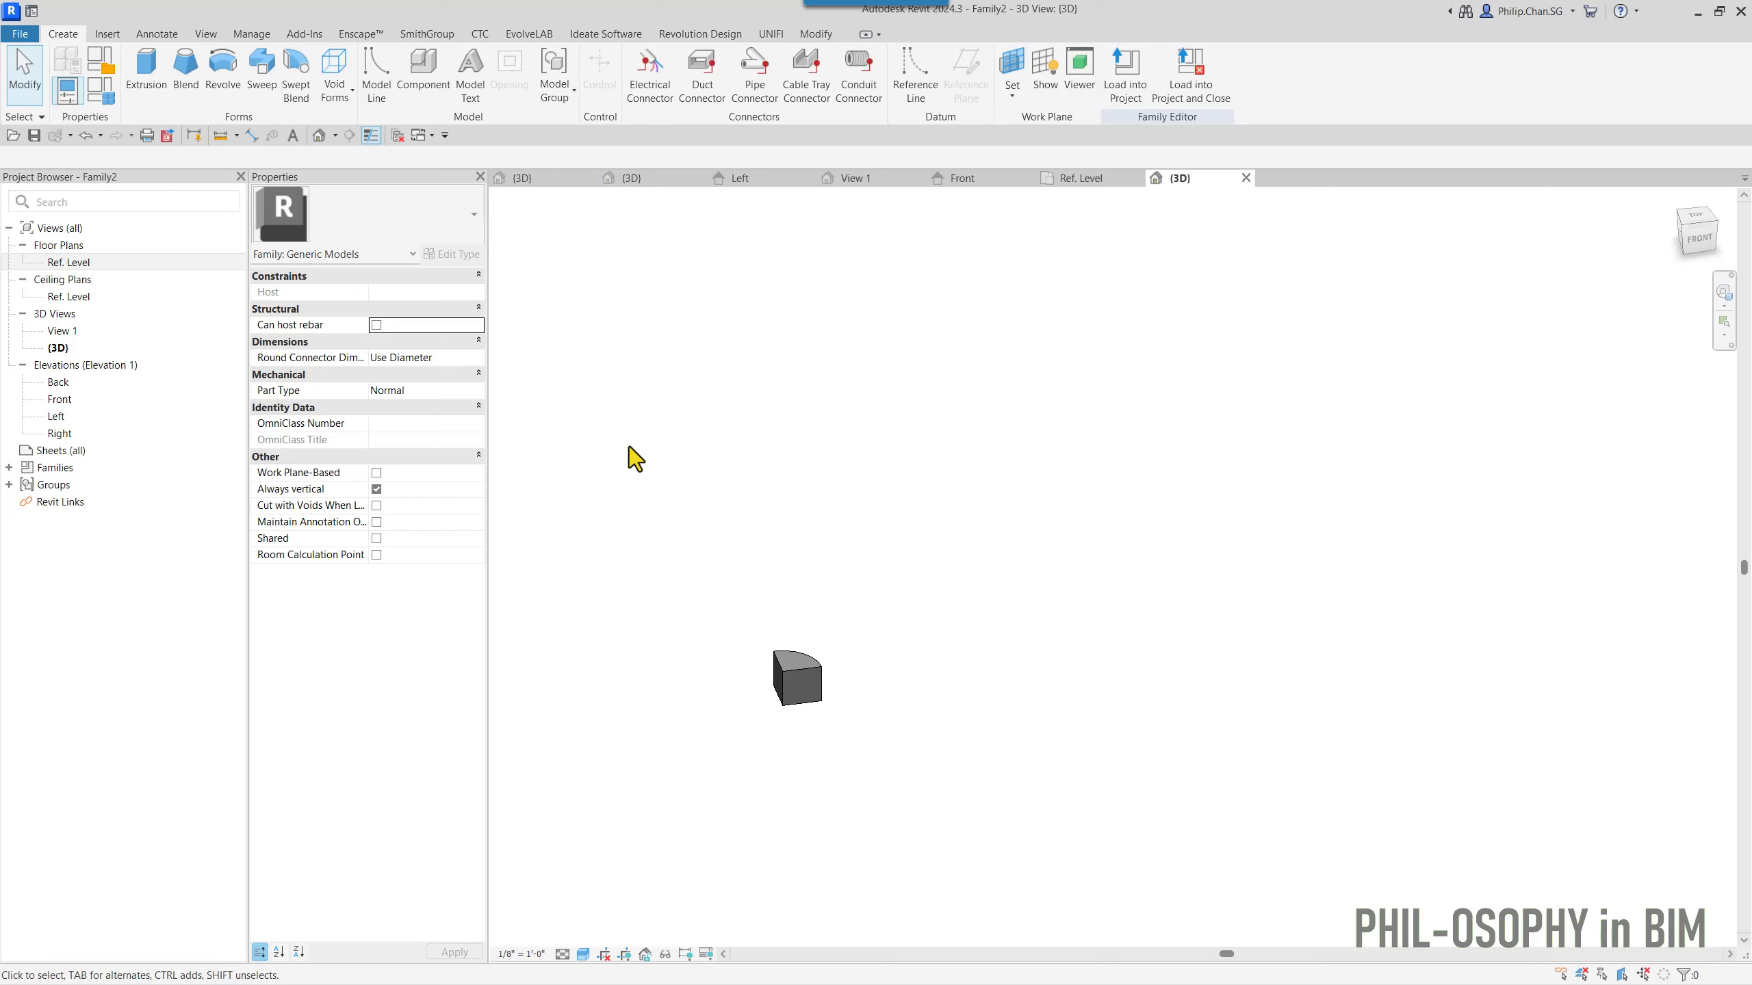
middle_drag(920, 363, 914, 385)
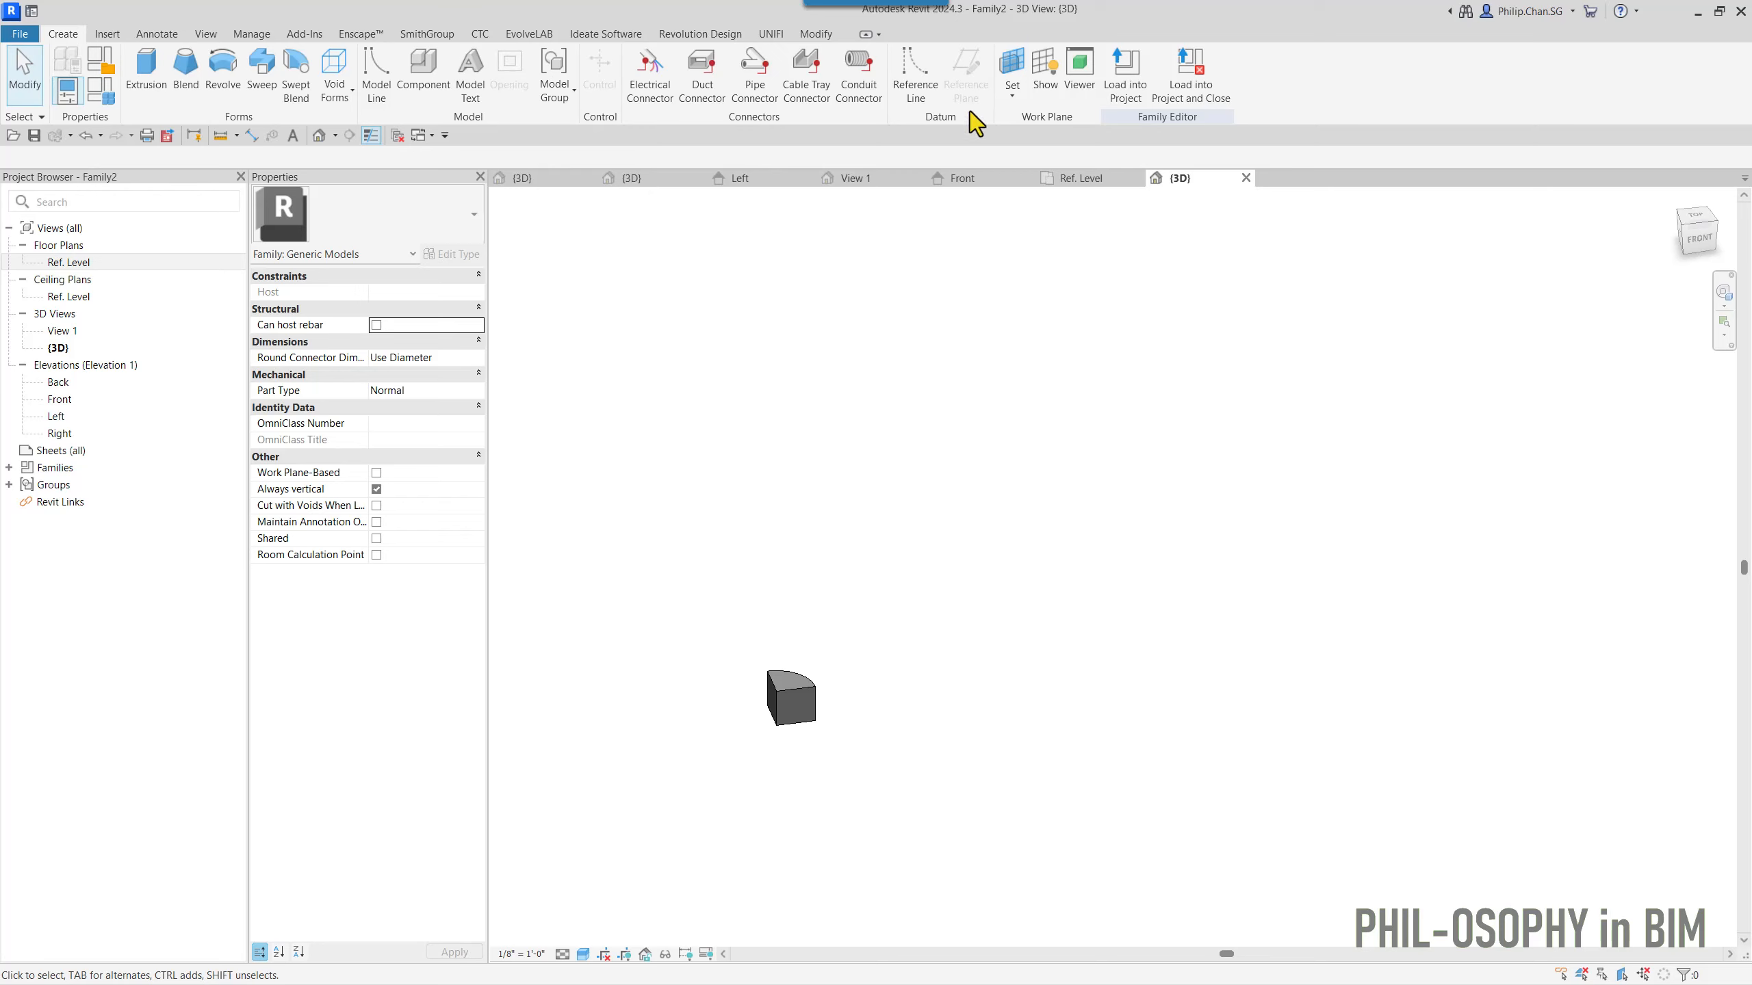
- Set the work plane by picking the flat front-facing face of the revolved wedge
click(1012, 75)
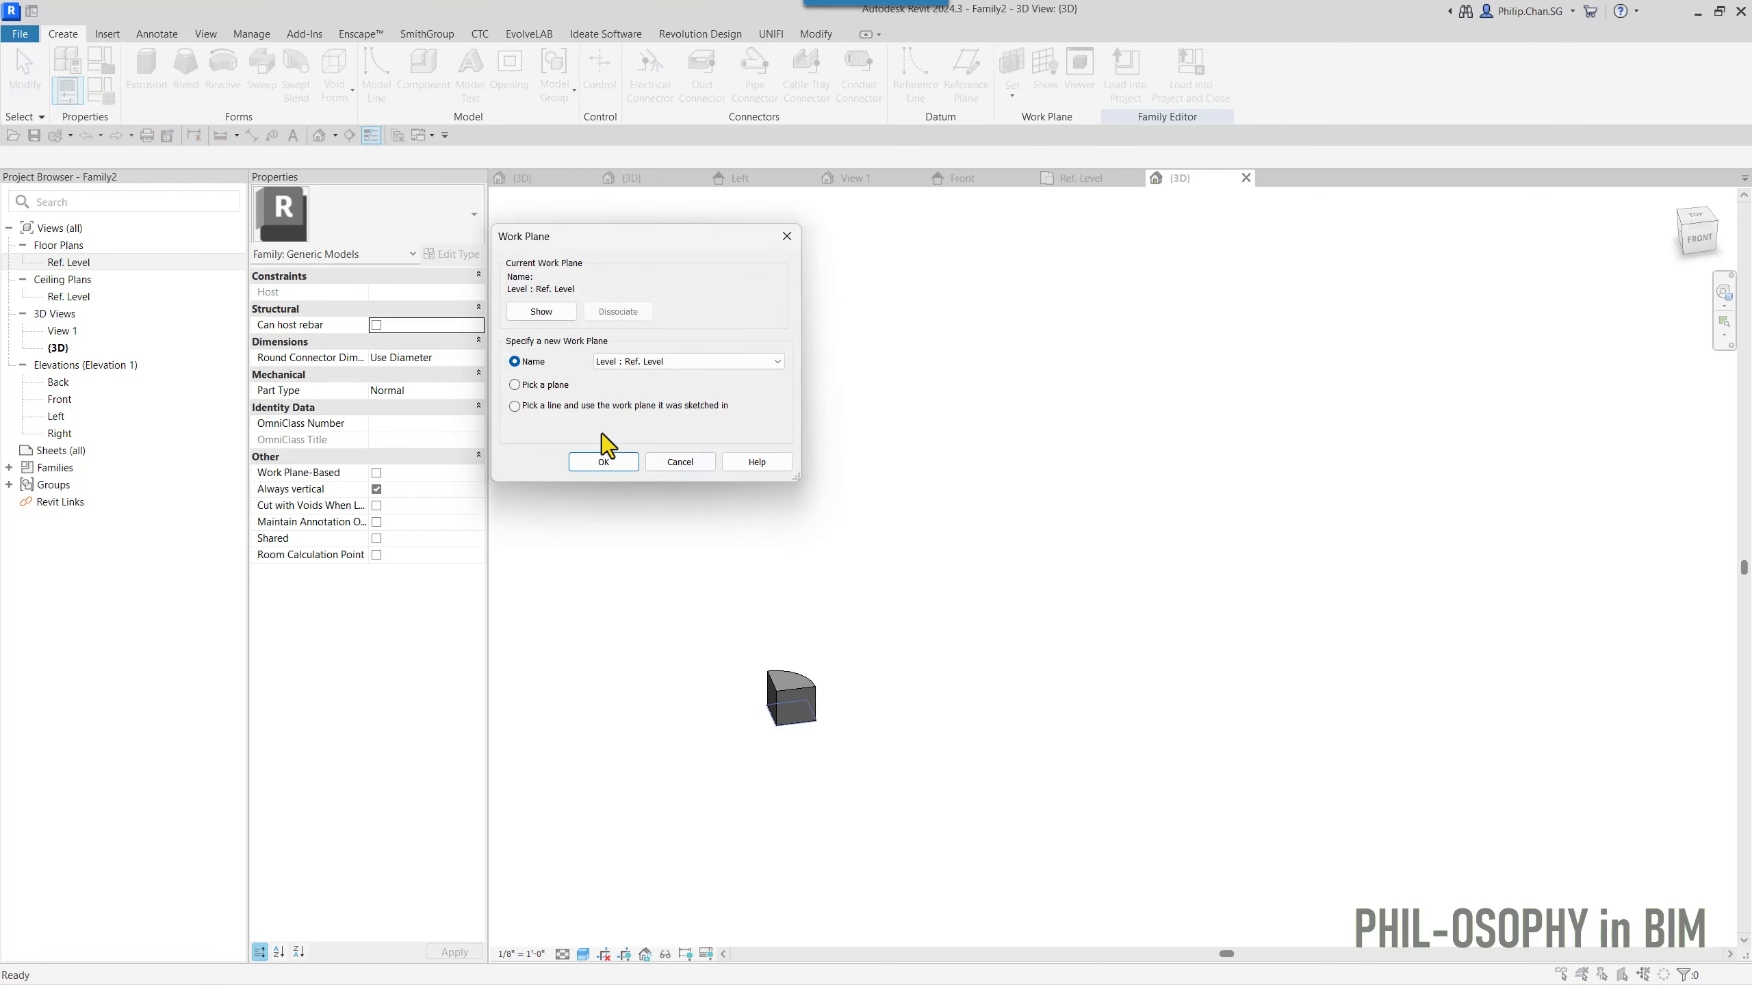
drag(605, 243, 654, 247)
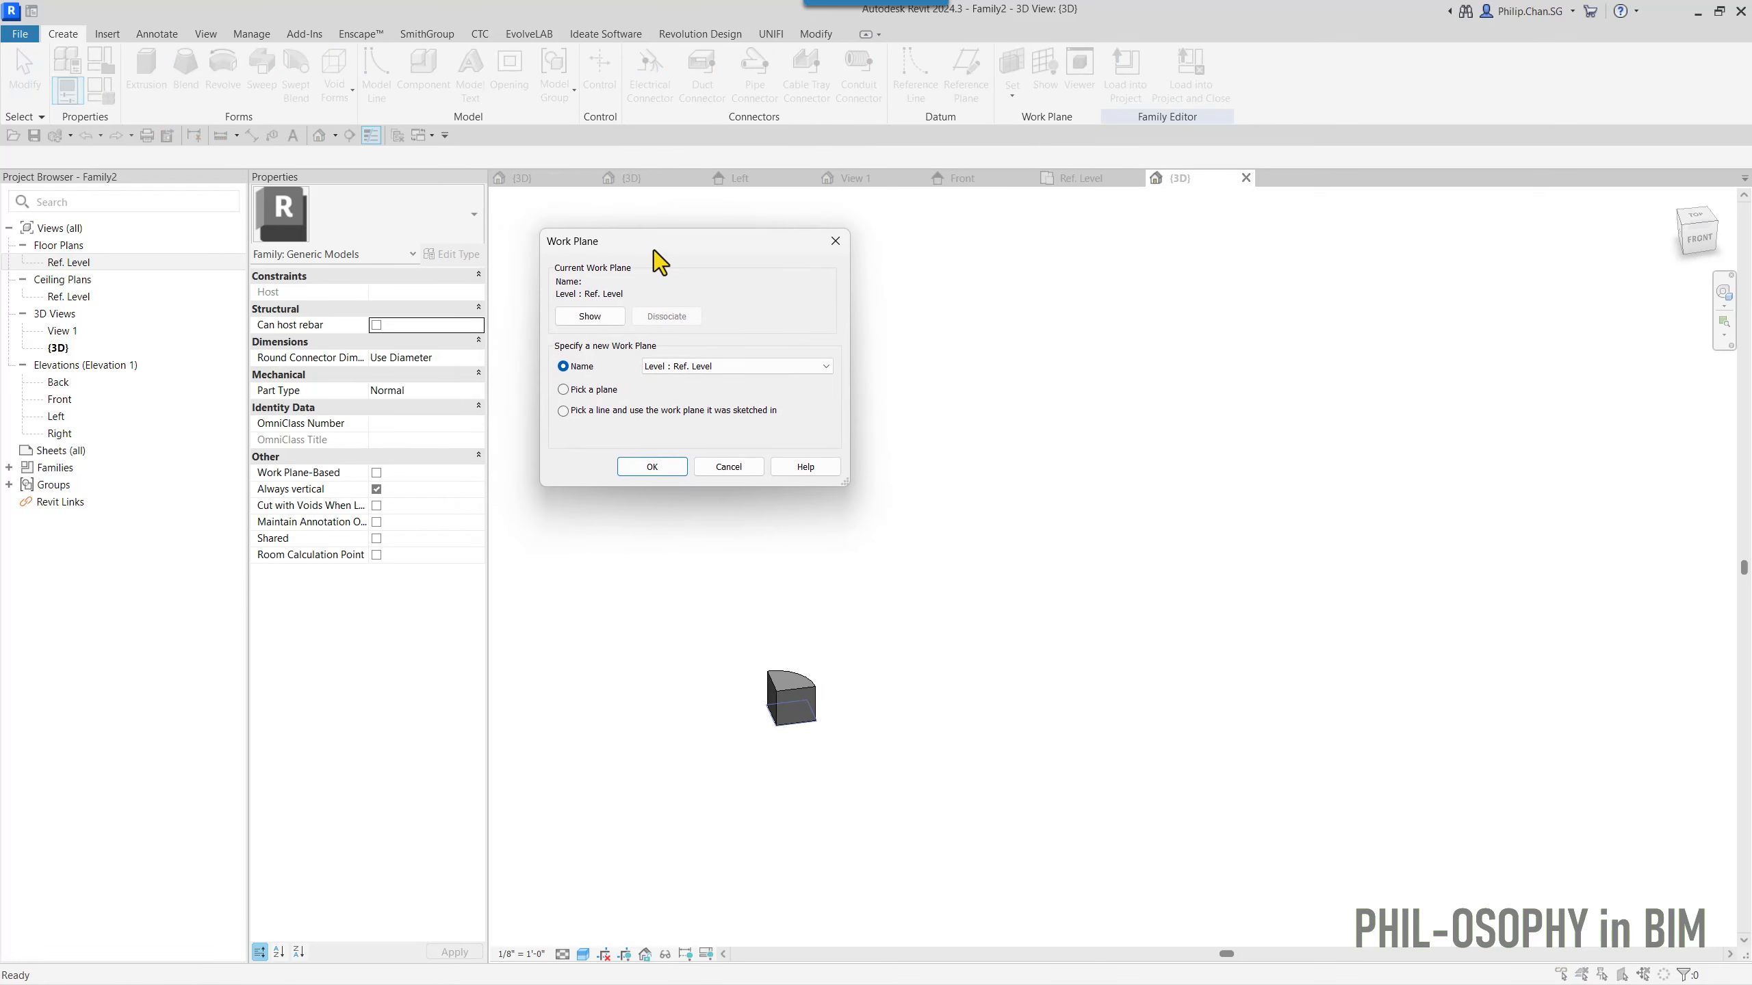
click(604, 401)
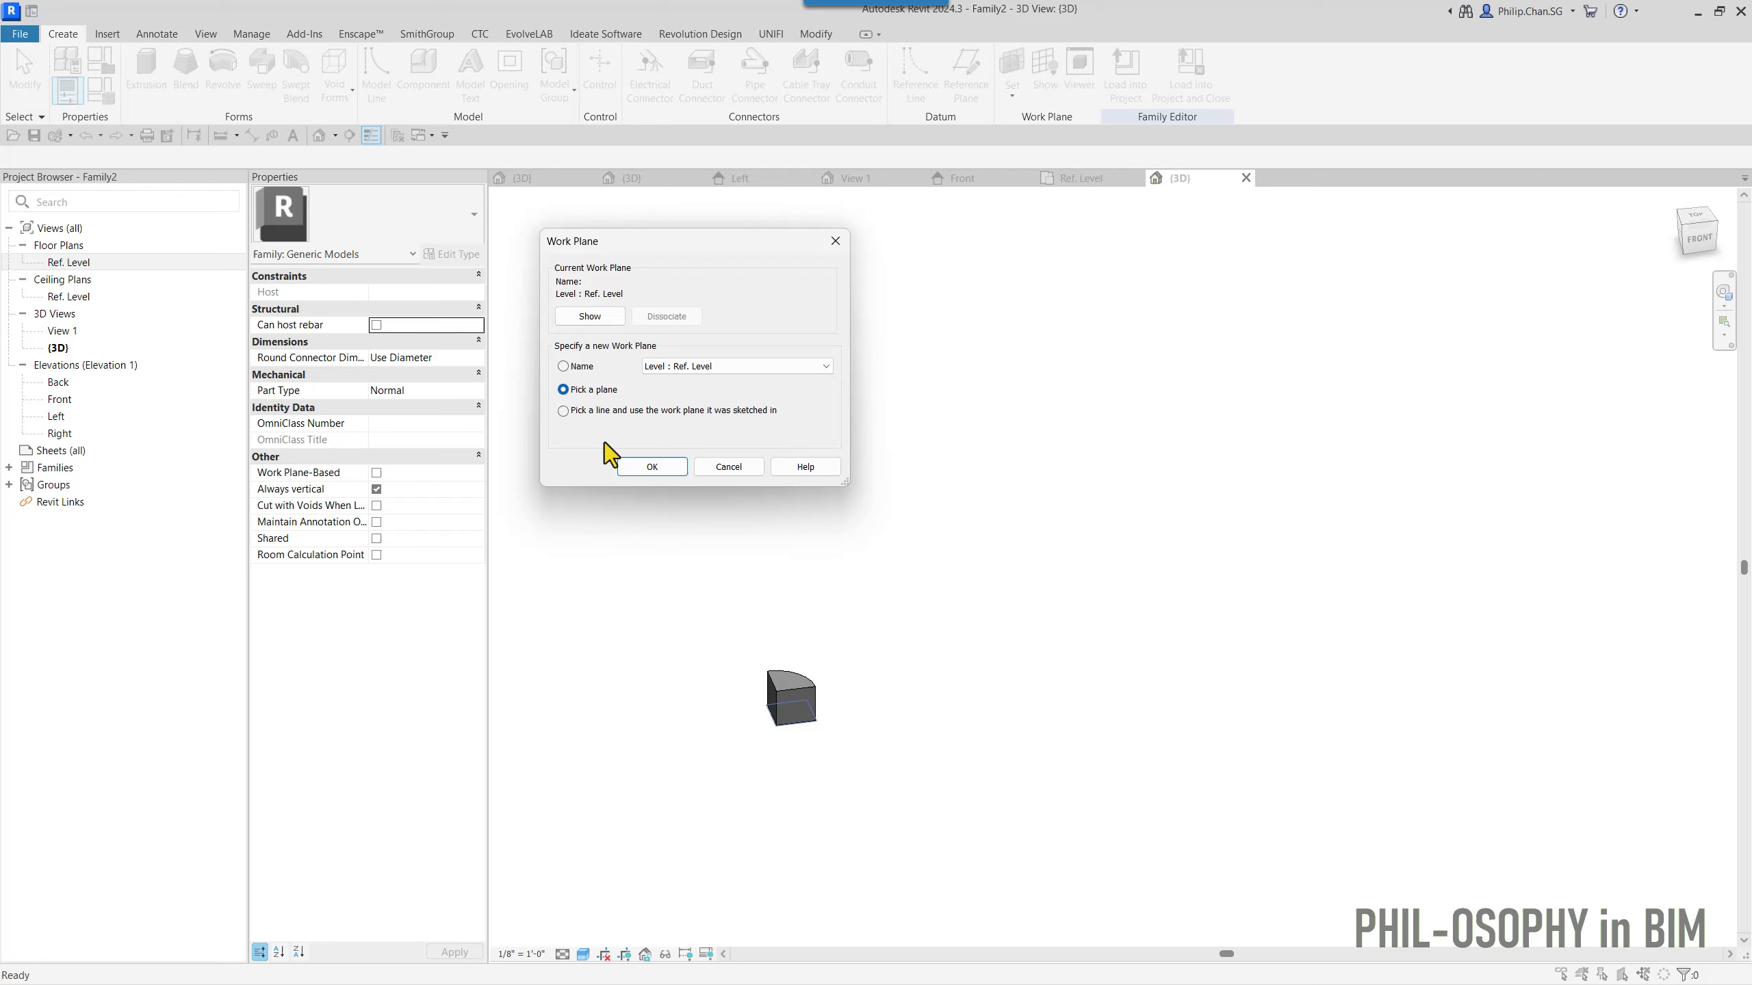
click(649, 468)
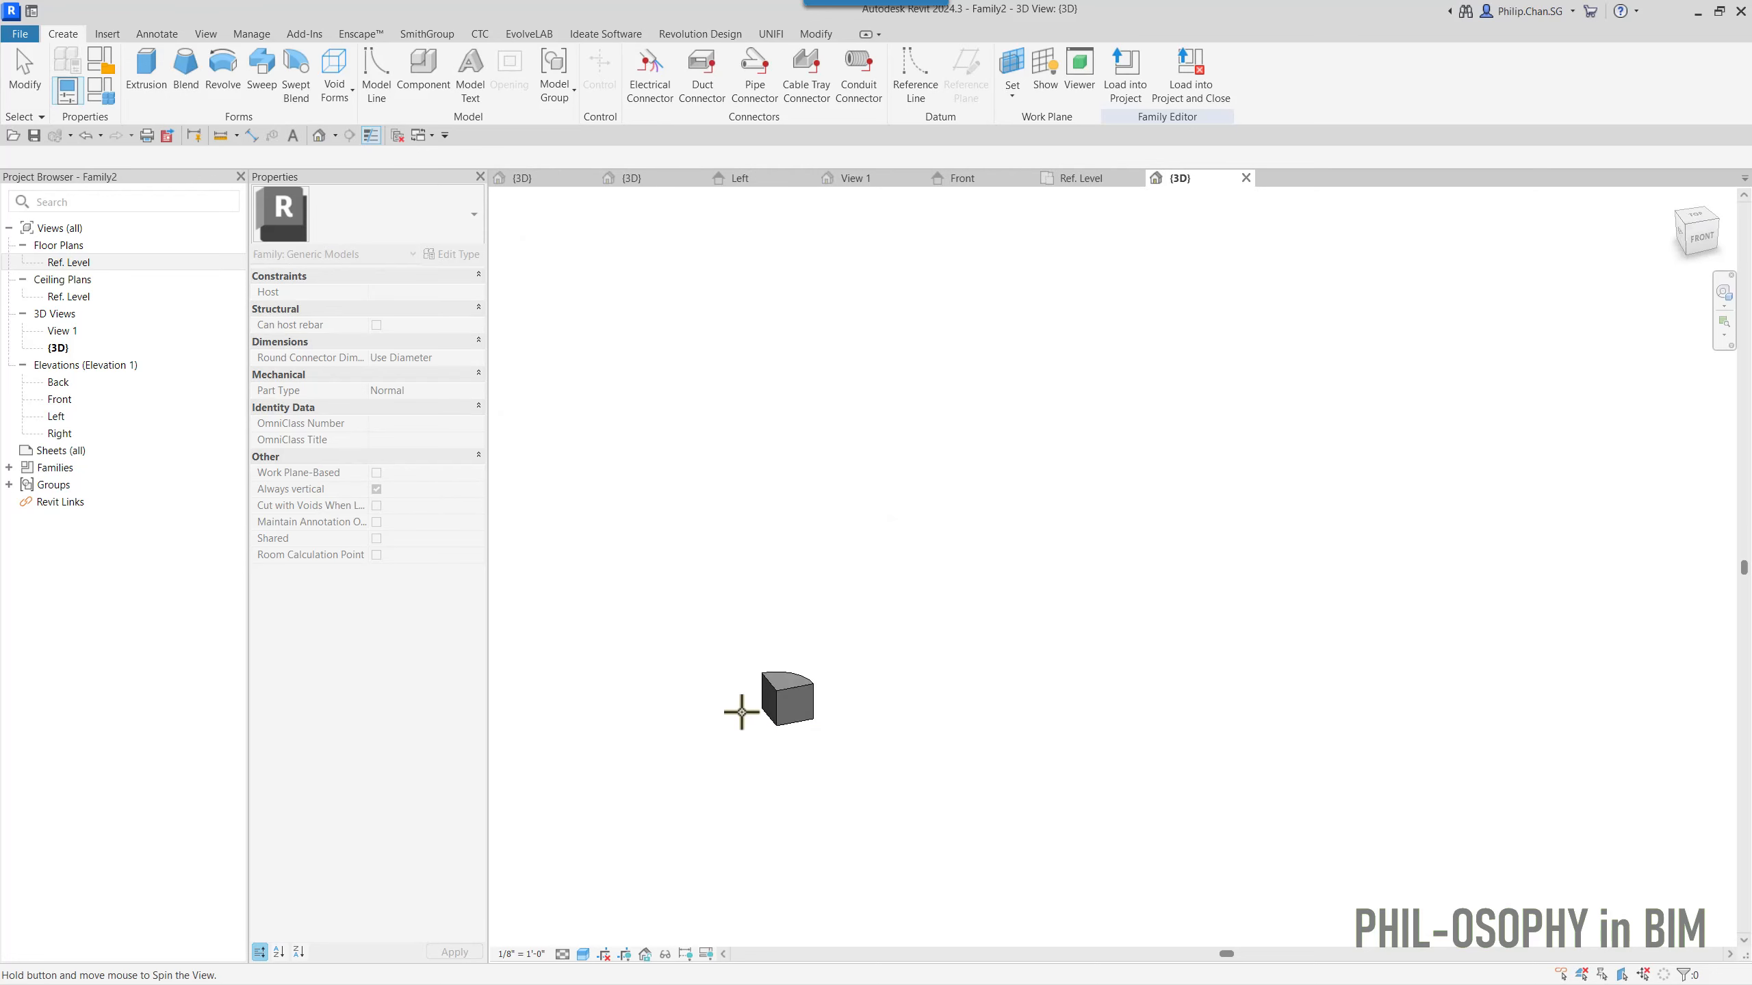
scroll(759, 715, up, 3)
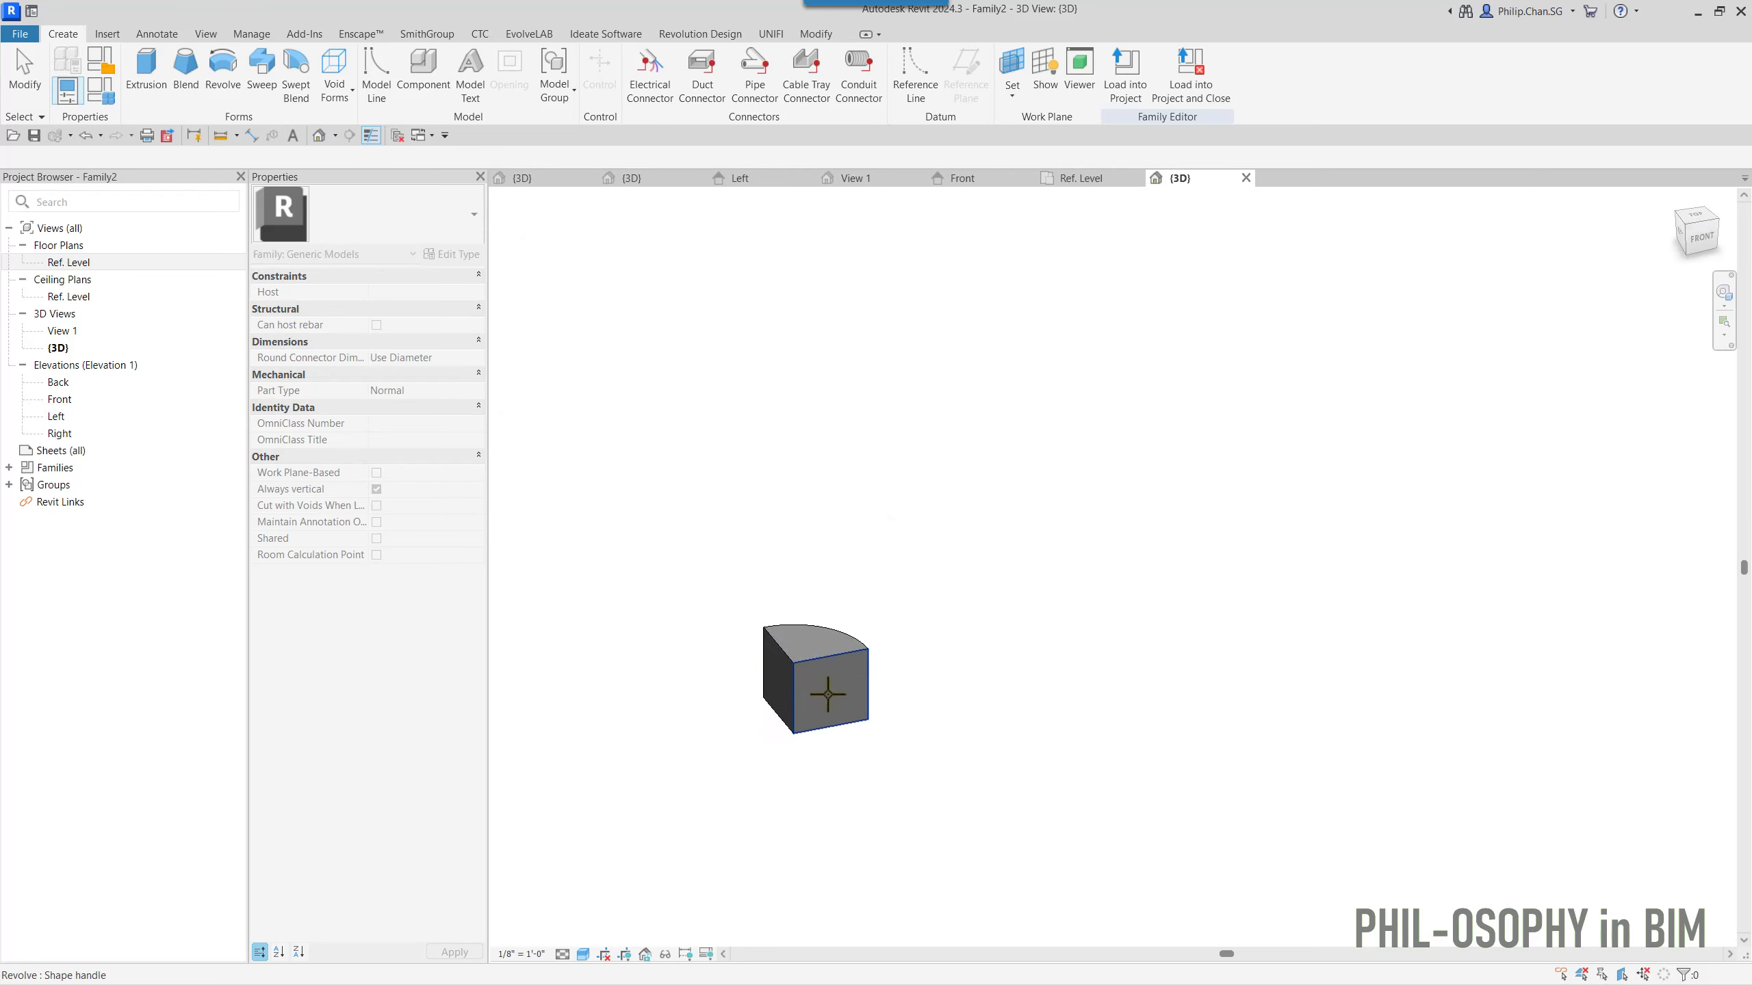
scroll(831, 695, up, 3)
middle_drag(832, 695, 885, 598)
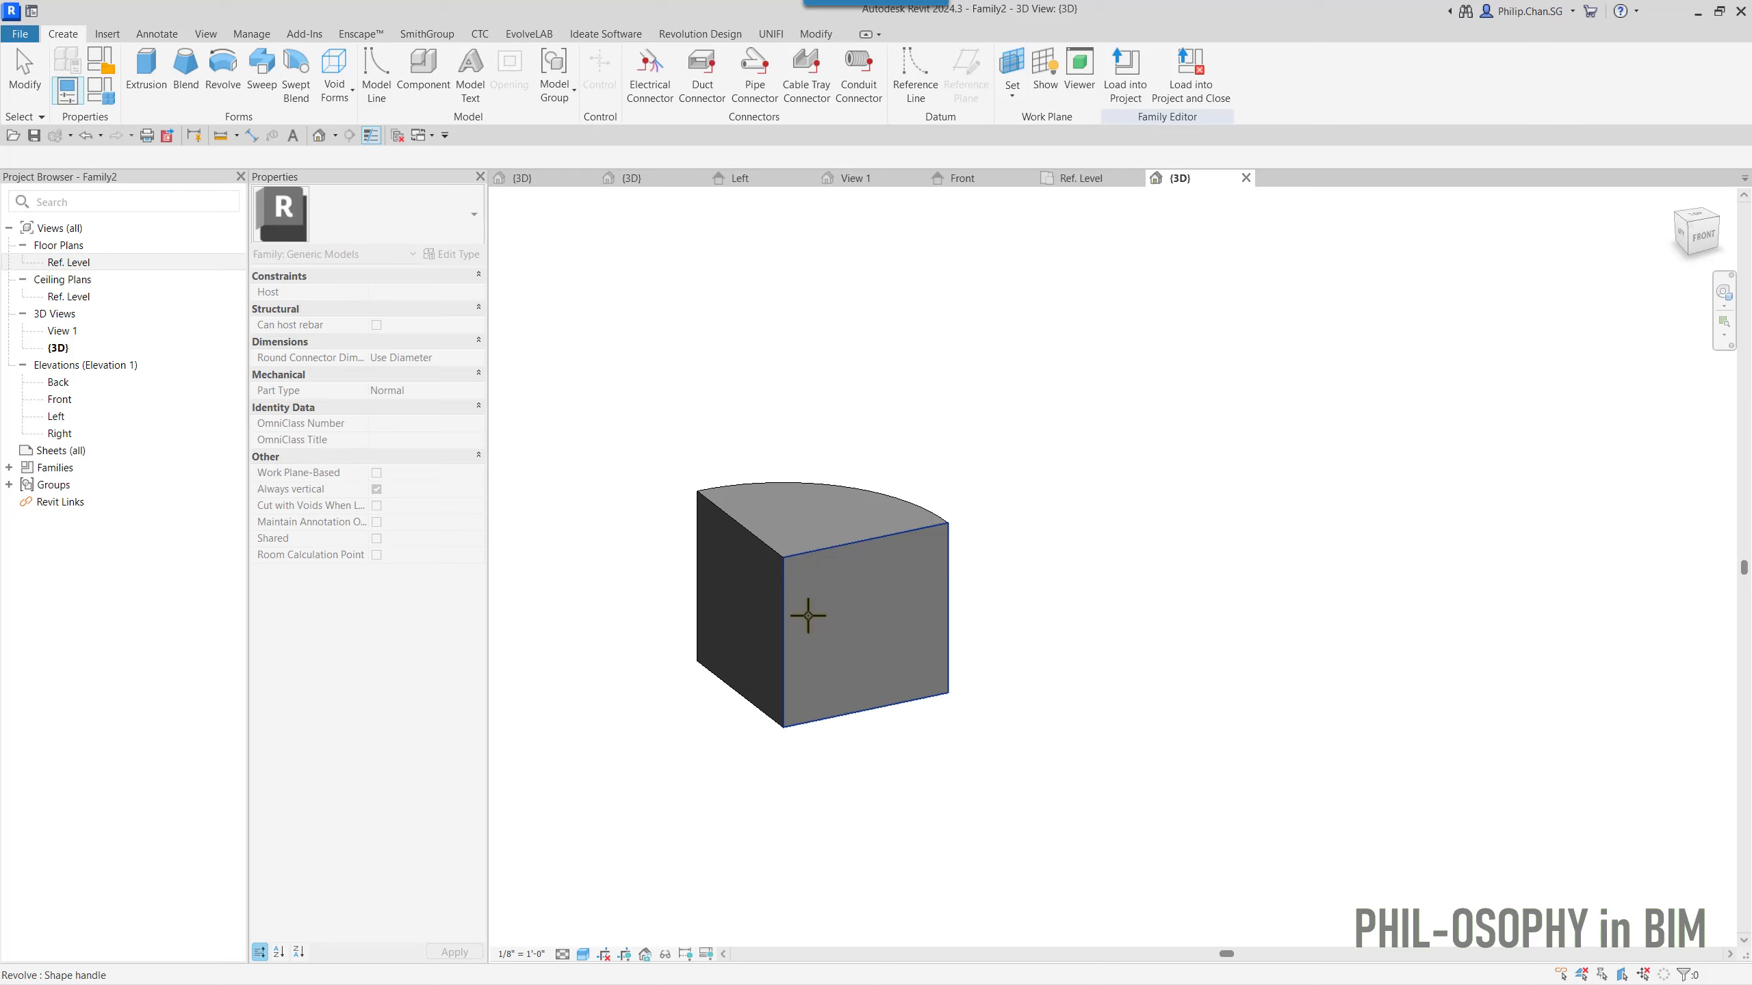
scroll(856, 621, down, 2)
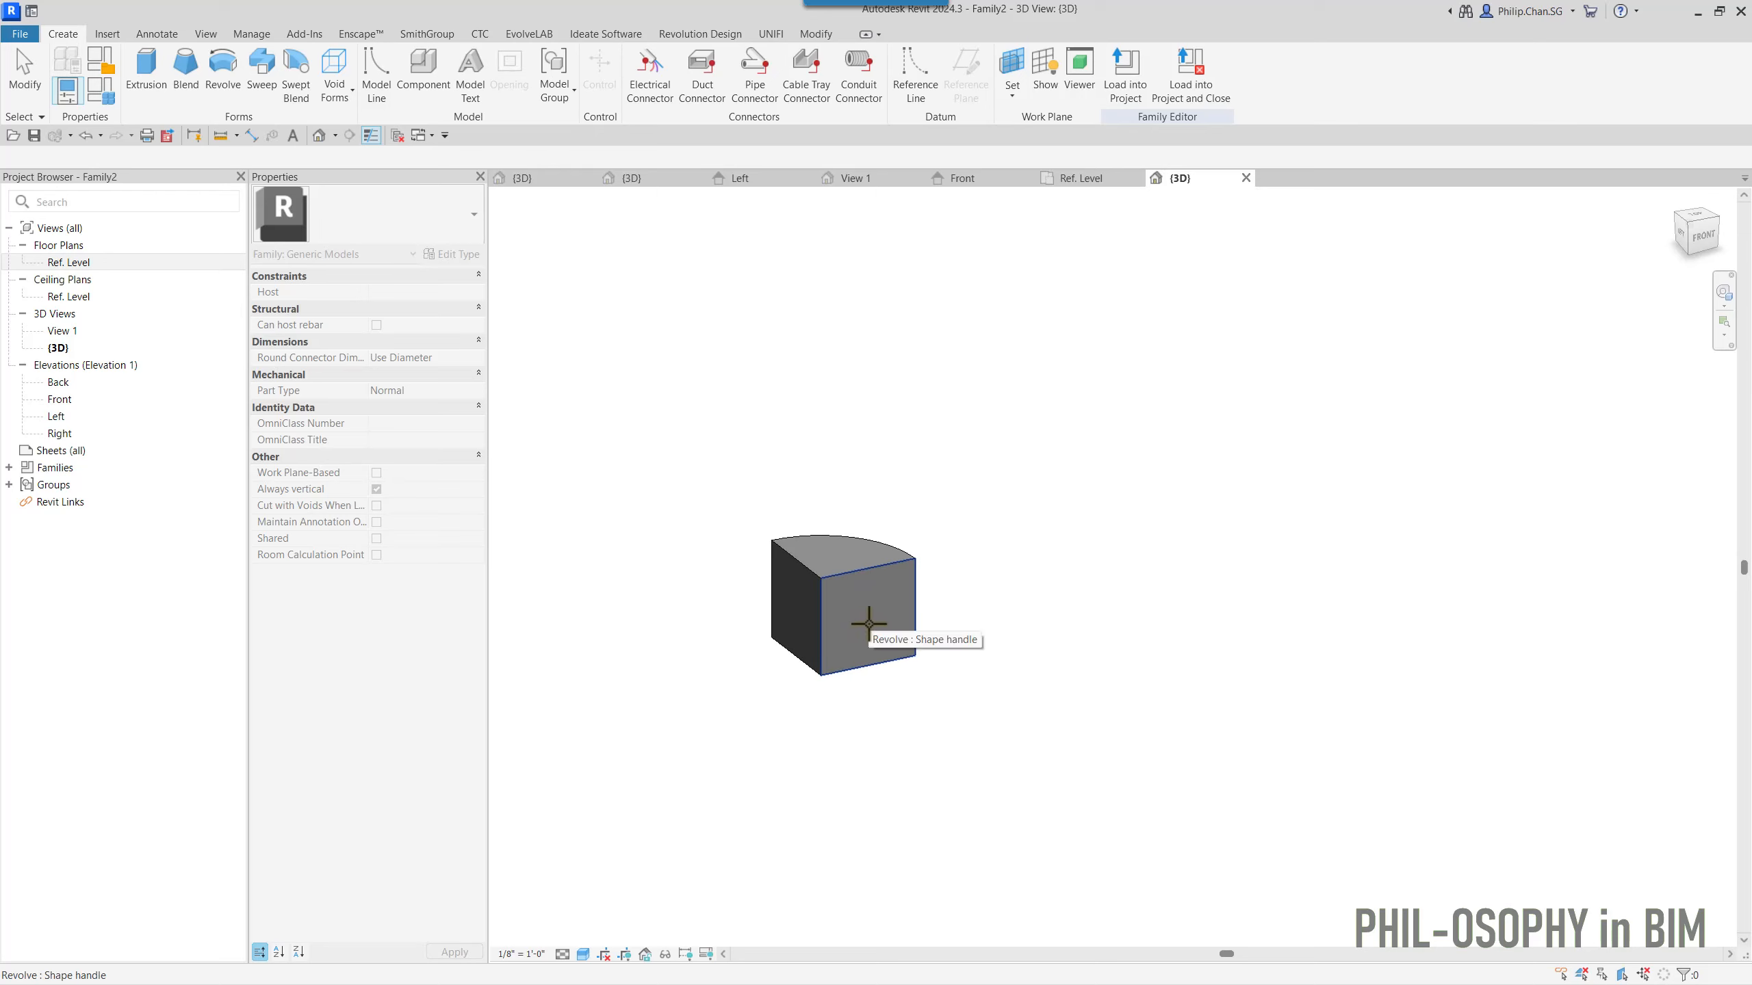
scroll(1018, 638, down, 2)
middle_drag(1021, 645, 927, 725)
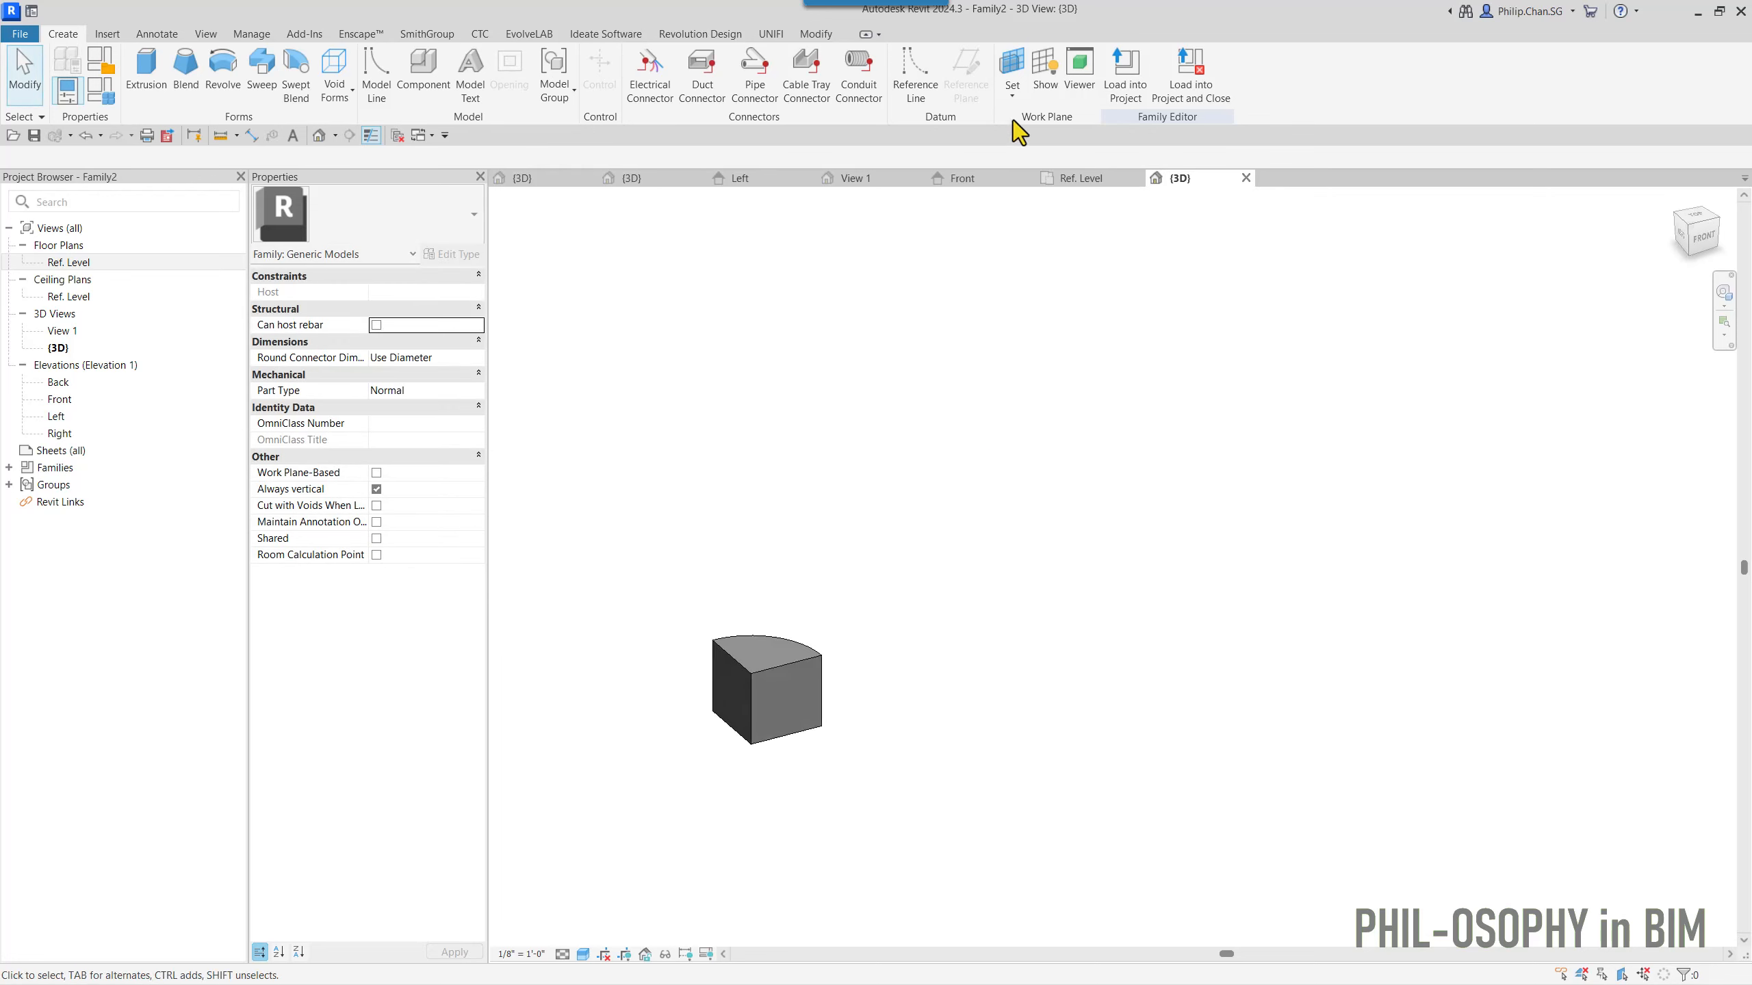
- Show the active work plane and stretch its grid sideways and upward well beyond the wedge's face
click(1045, 83)
scroll(840, 694, up, 4)
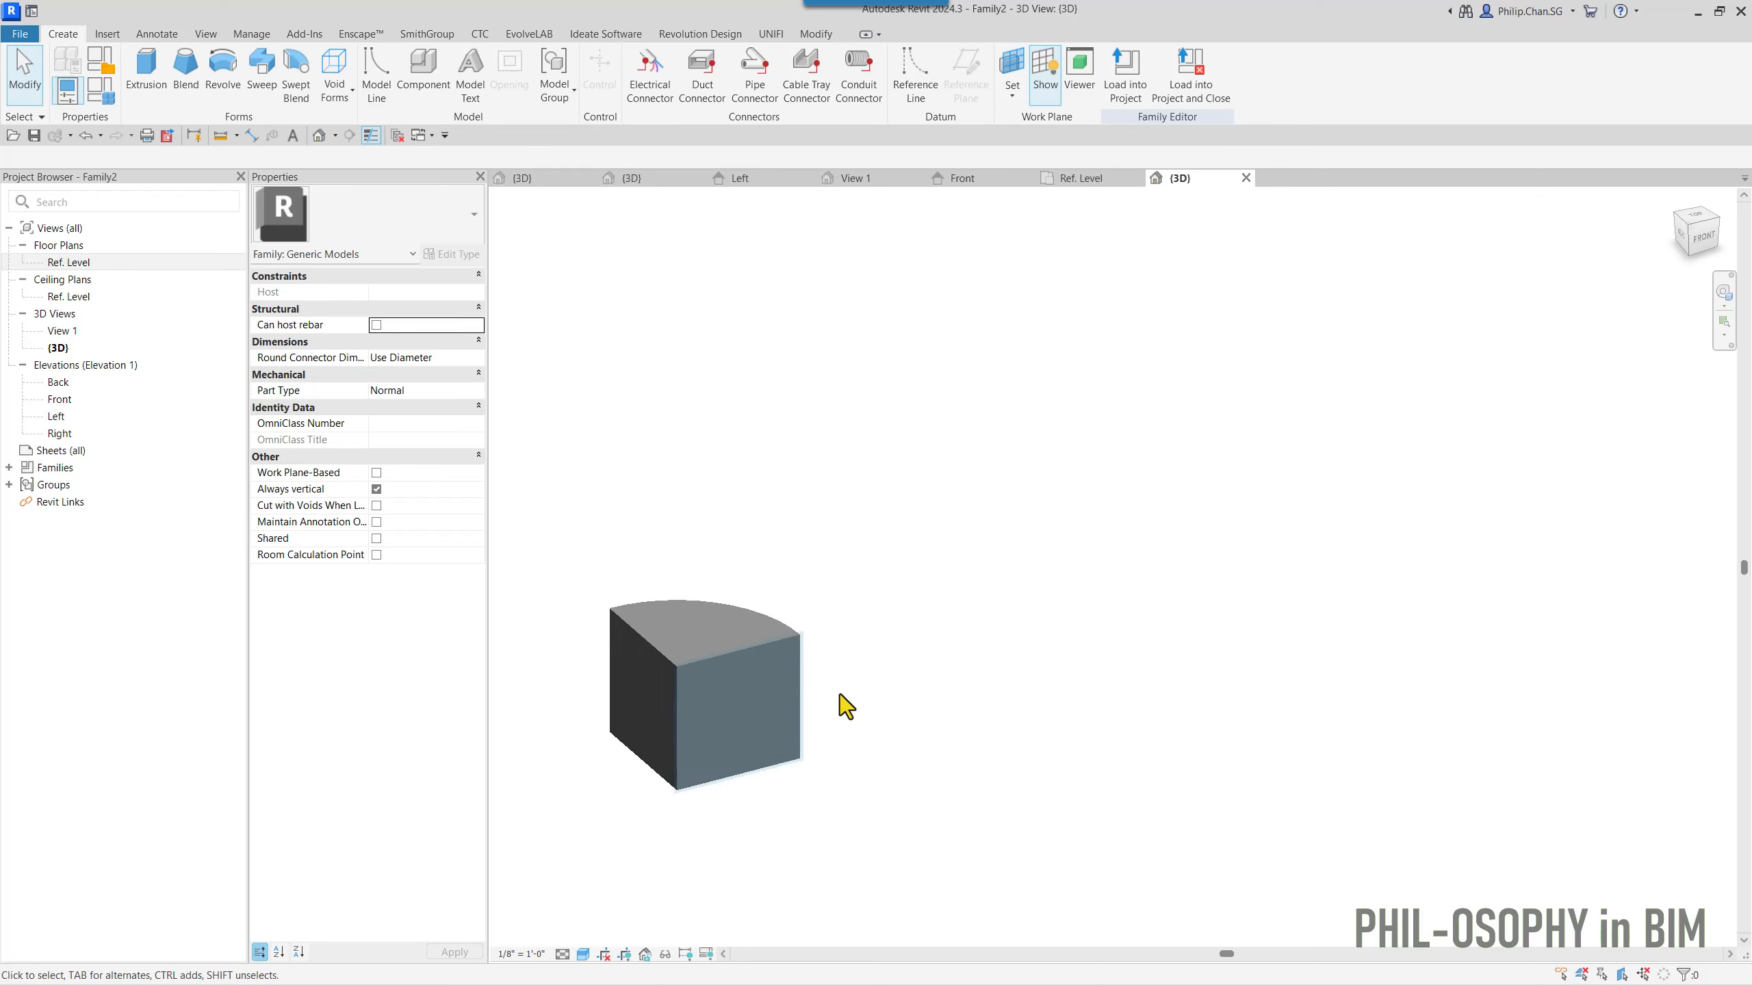
click(801, 701)
drag(799, 699, 979, 682)
scroll(899, 637, down, 3)
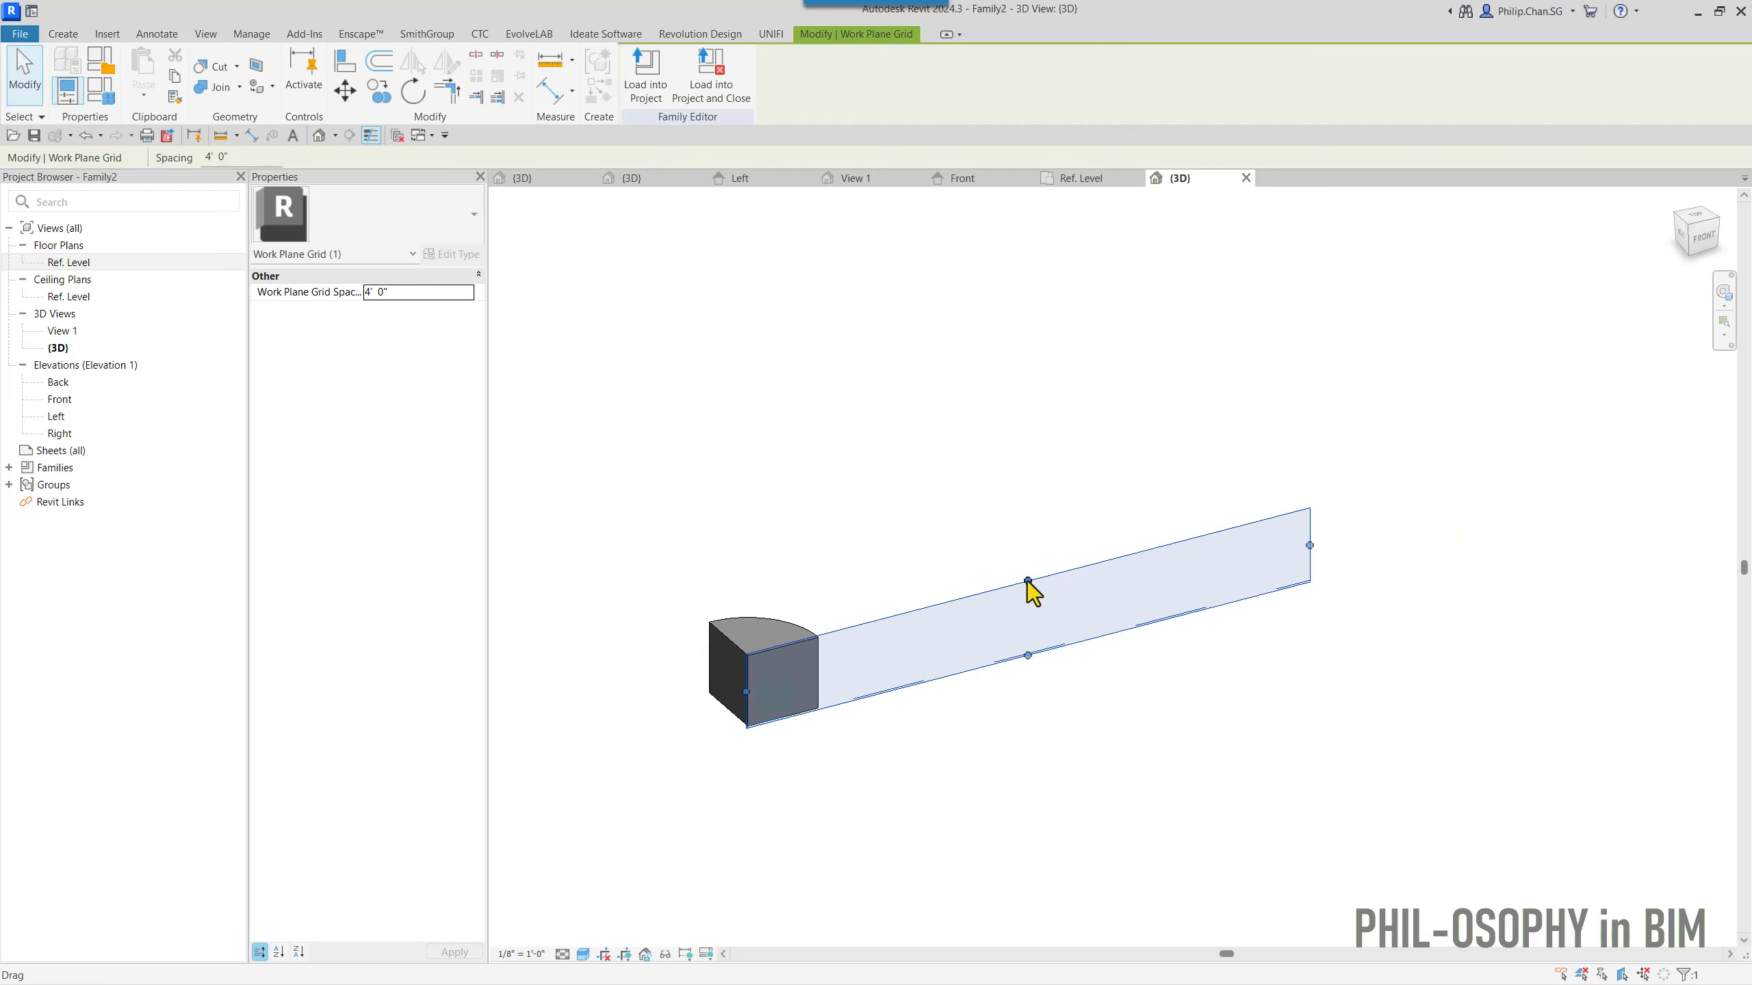
drag(1028, 583, 1036, 445)
scroll(1036, 448, down, 2)
middle_drag(1029, 454, 931, 704)
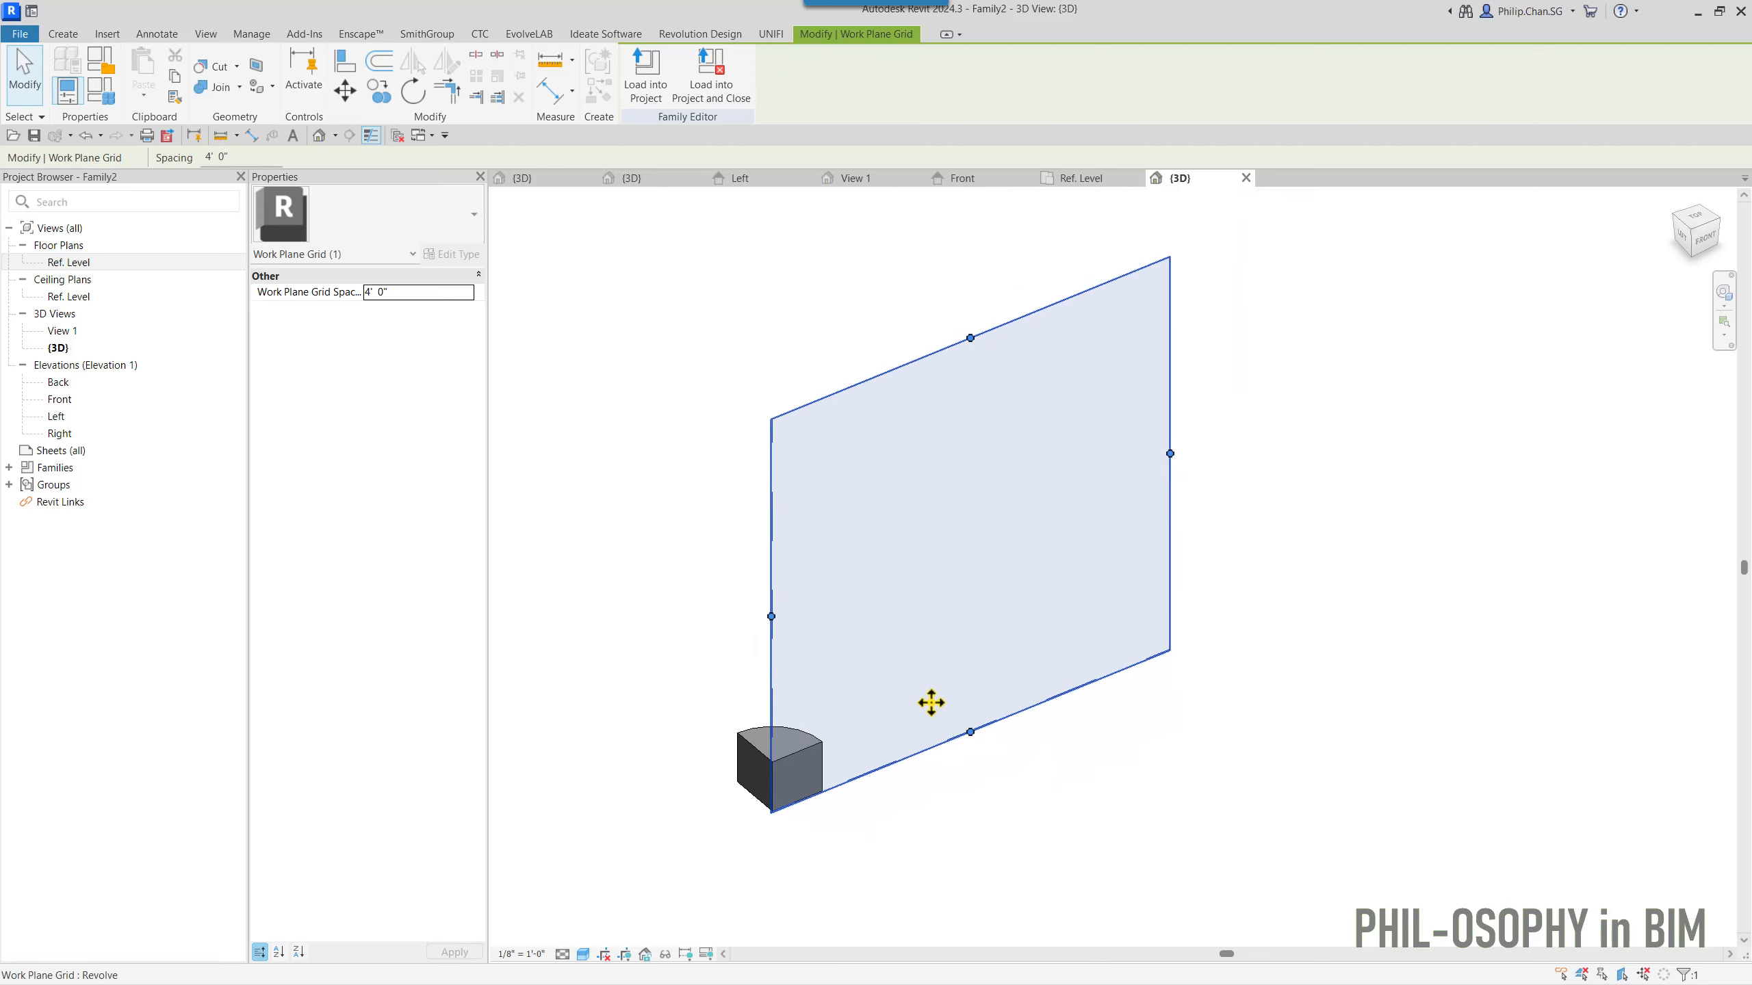
shift+middle_drag(954, 622, 949, 676)
key(Escape)
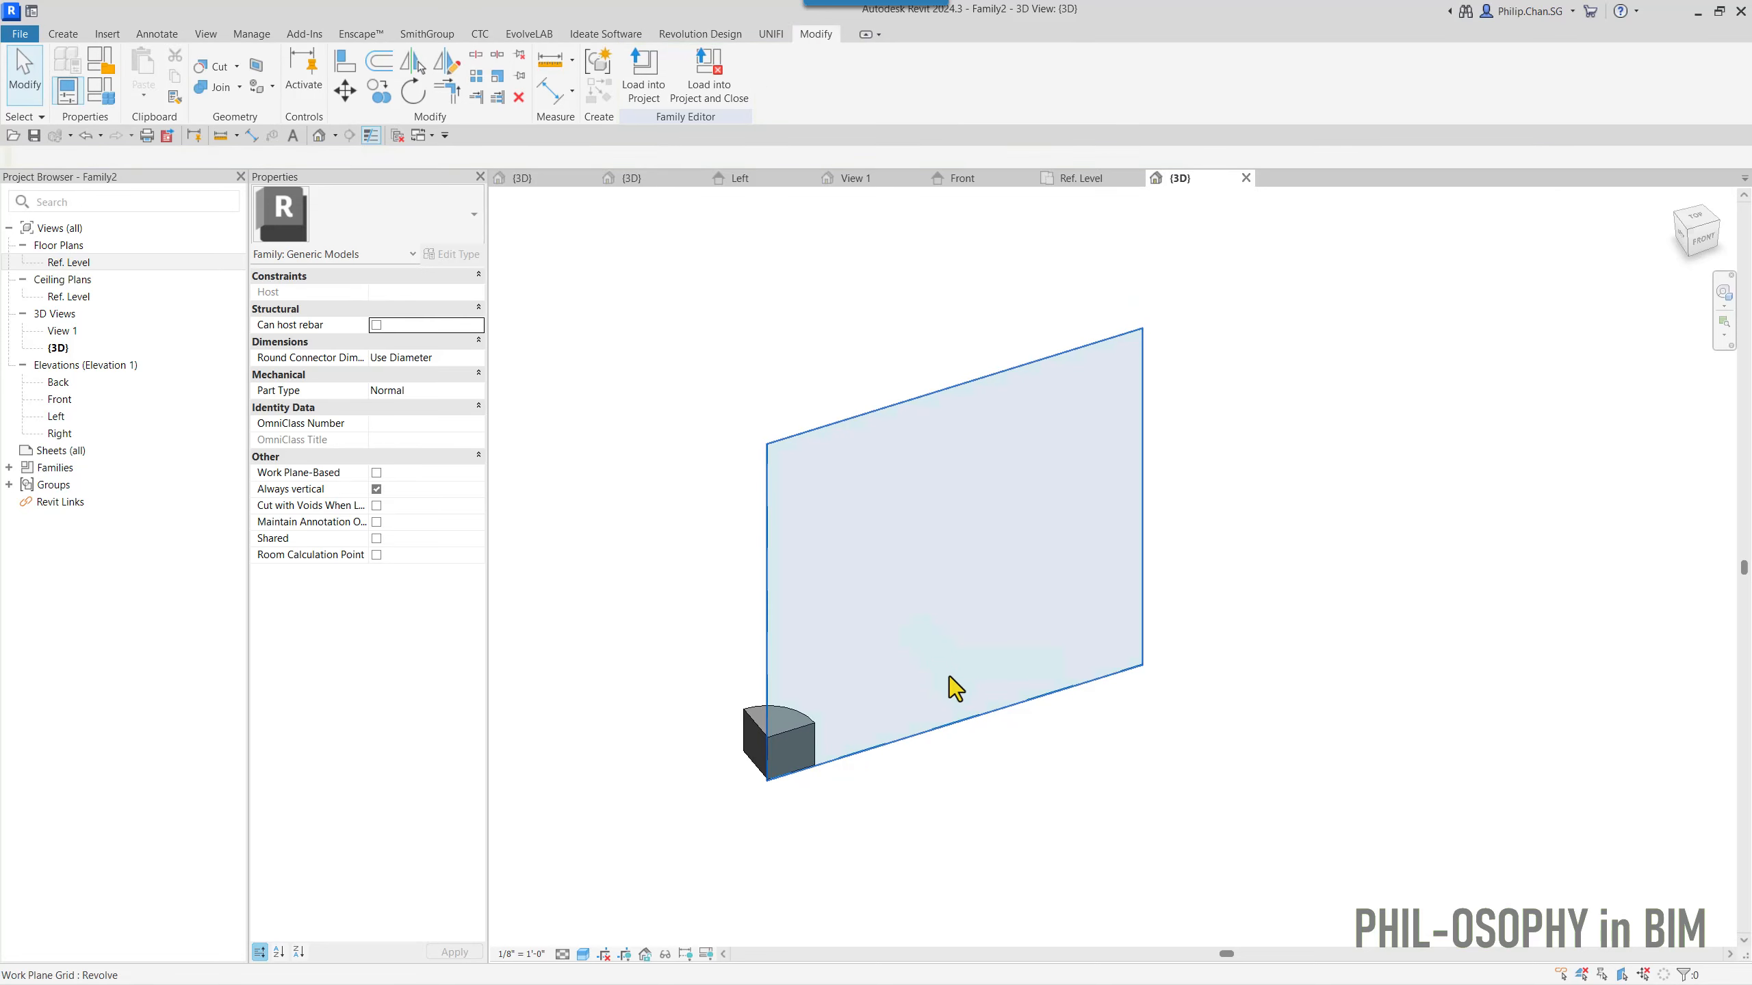
- Turn off the work plane display
click(61, 34)
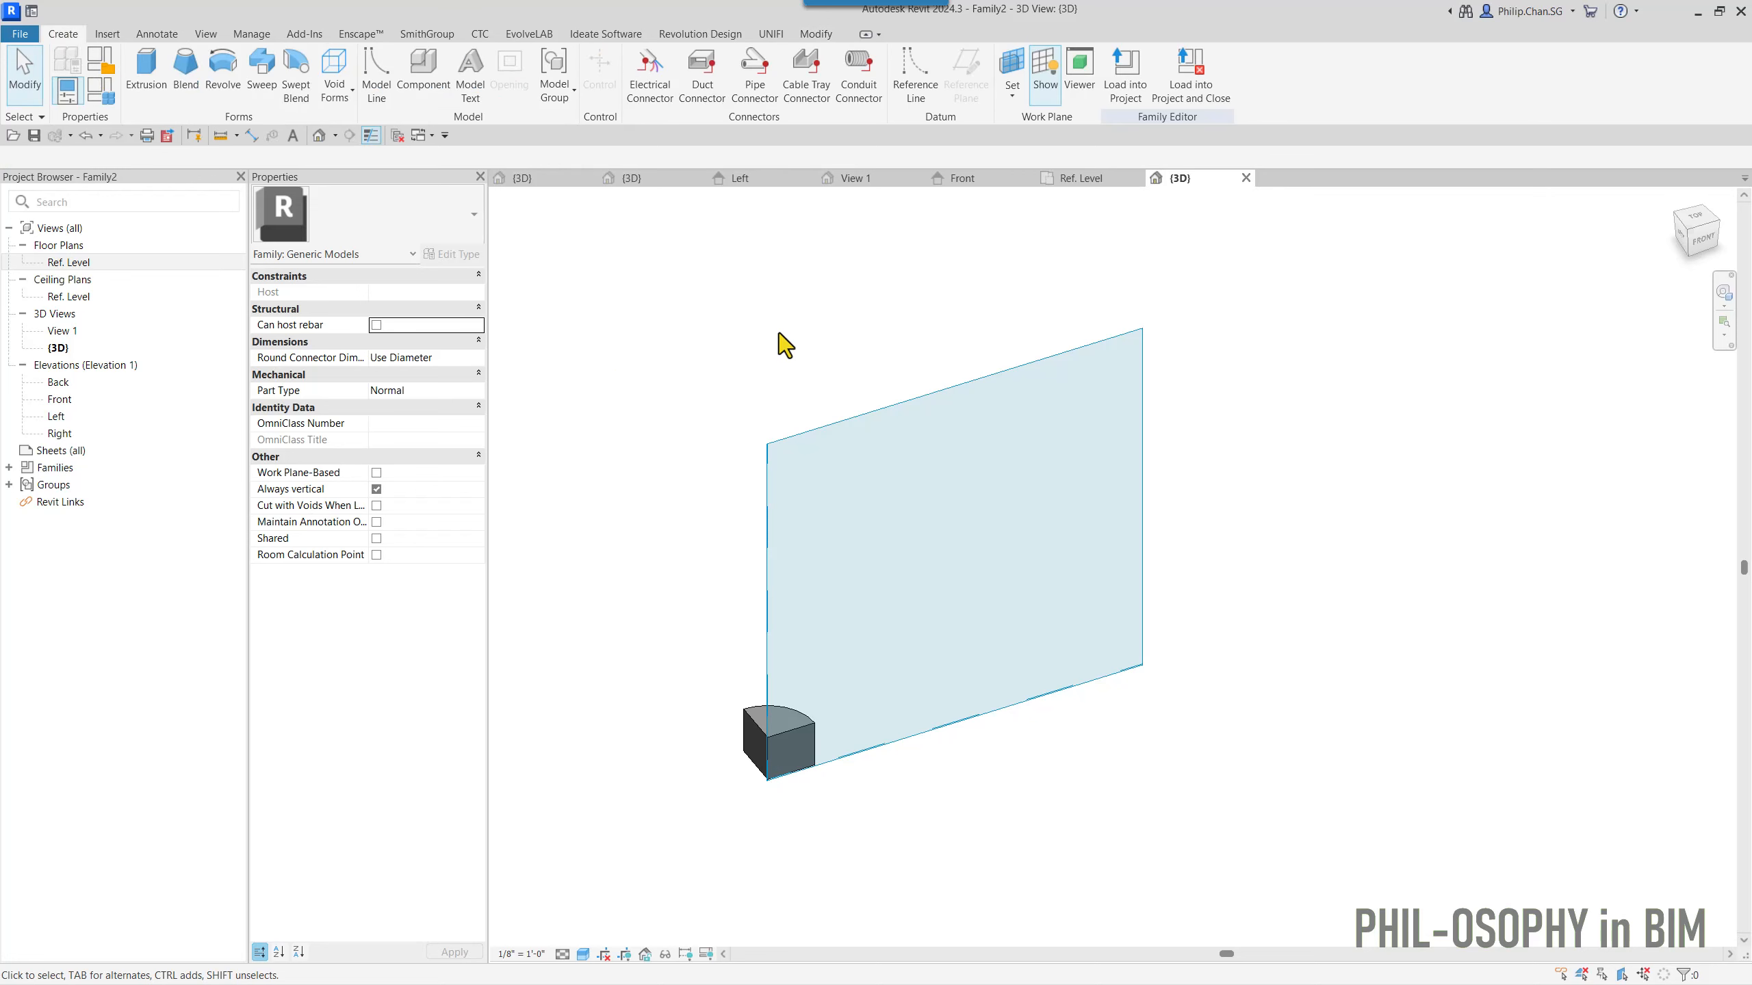
click(1046, 83)
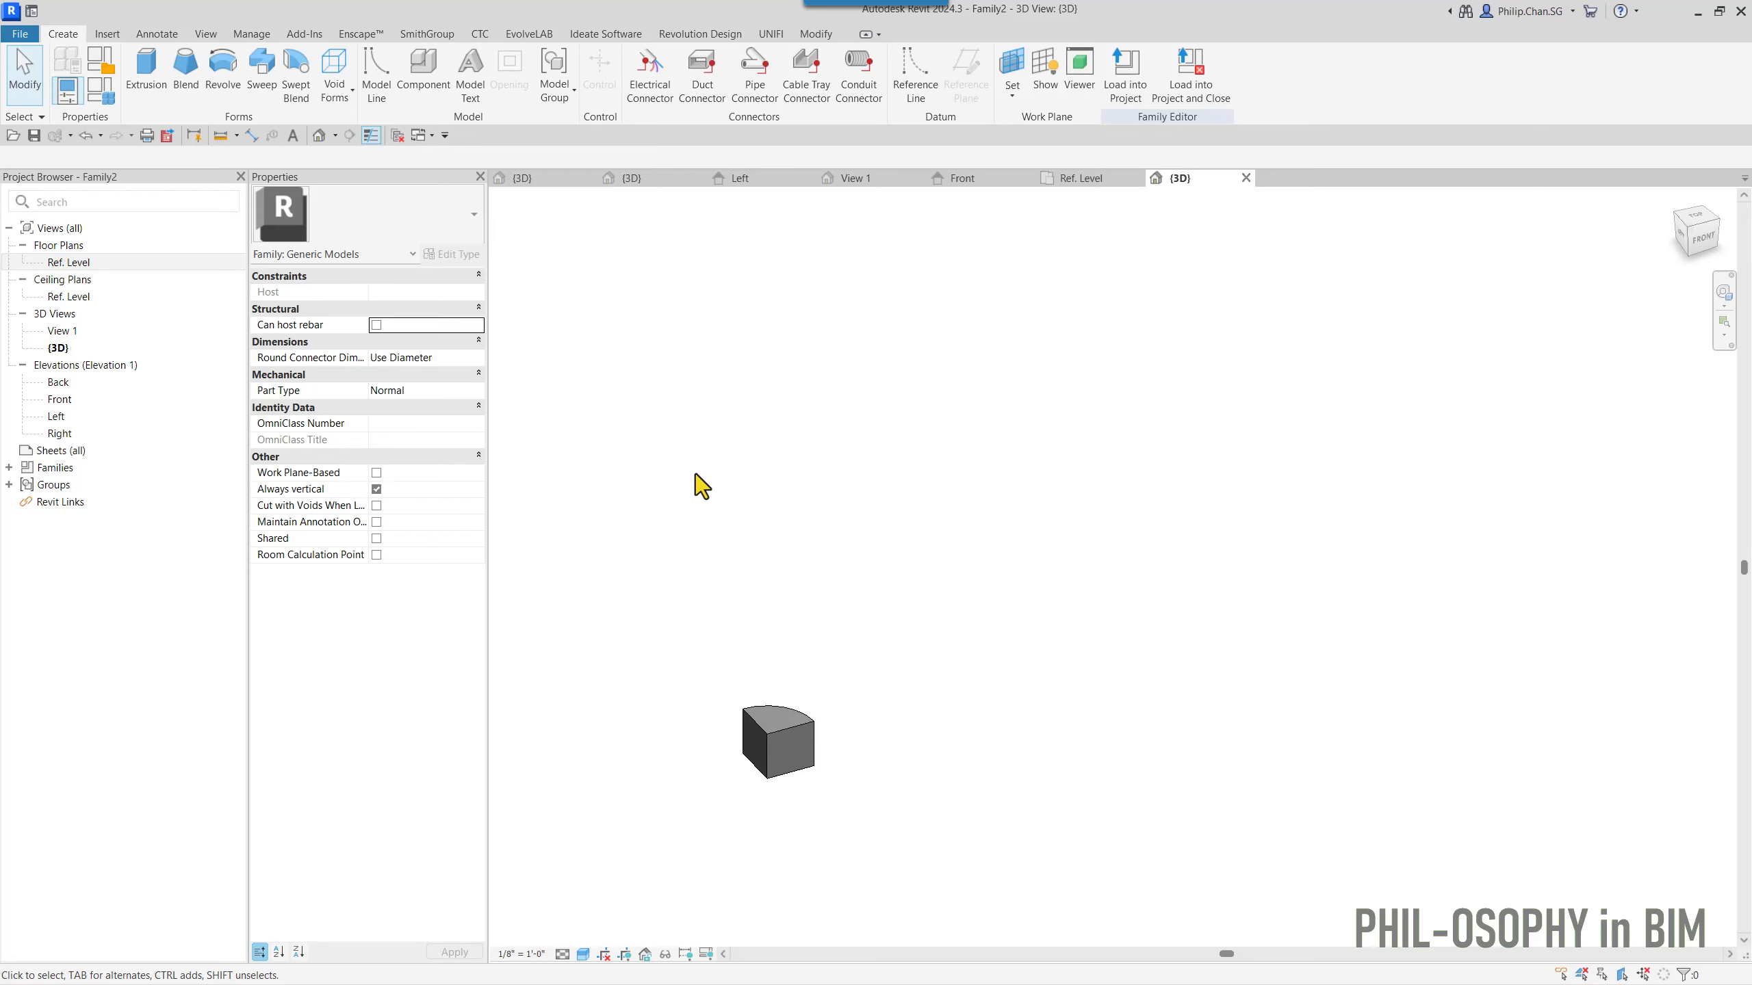
scroll(720, 466, down, 2)
middle_drag(720, 466, 713, 528)
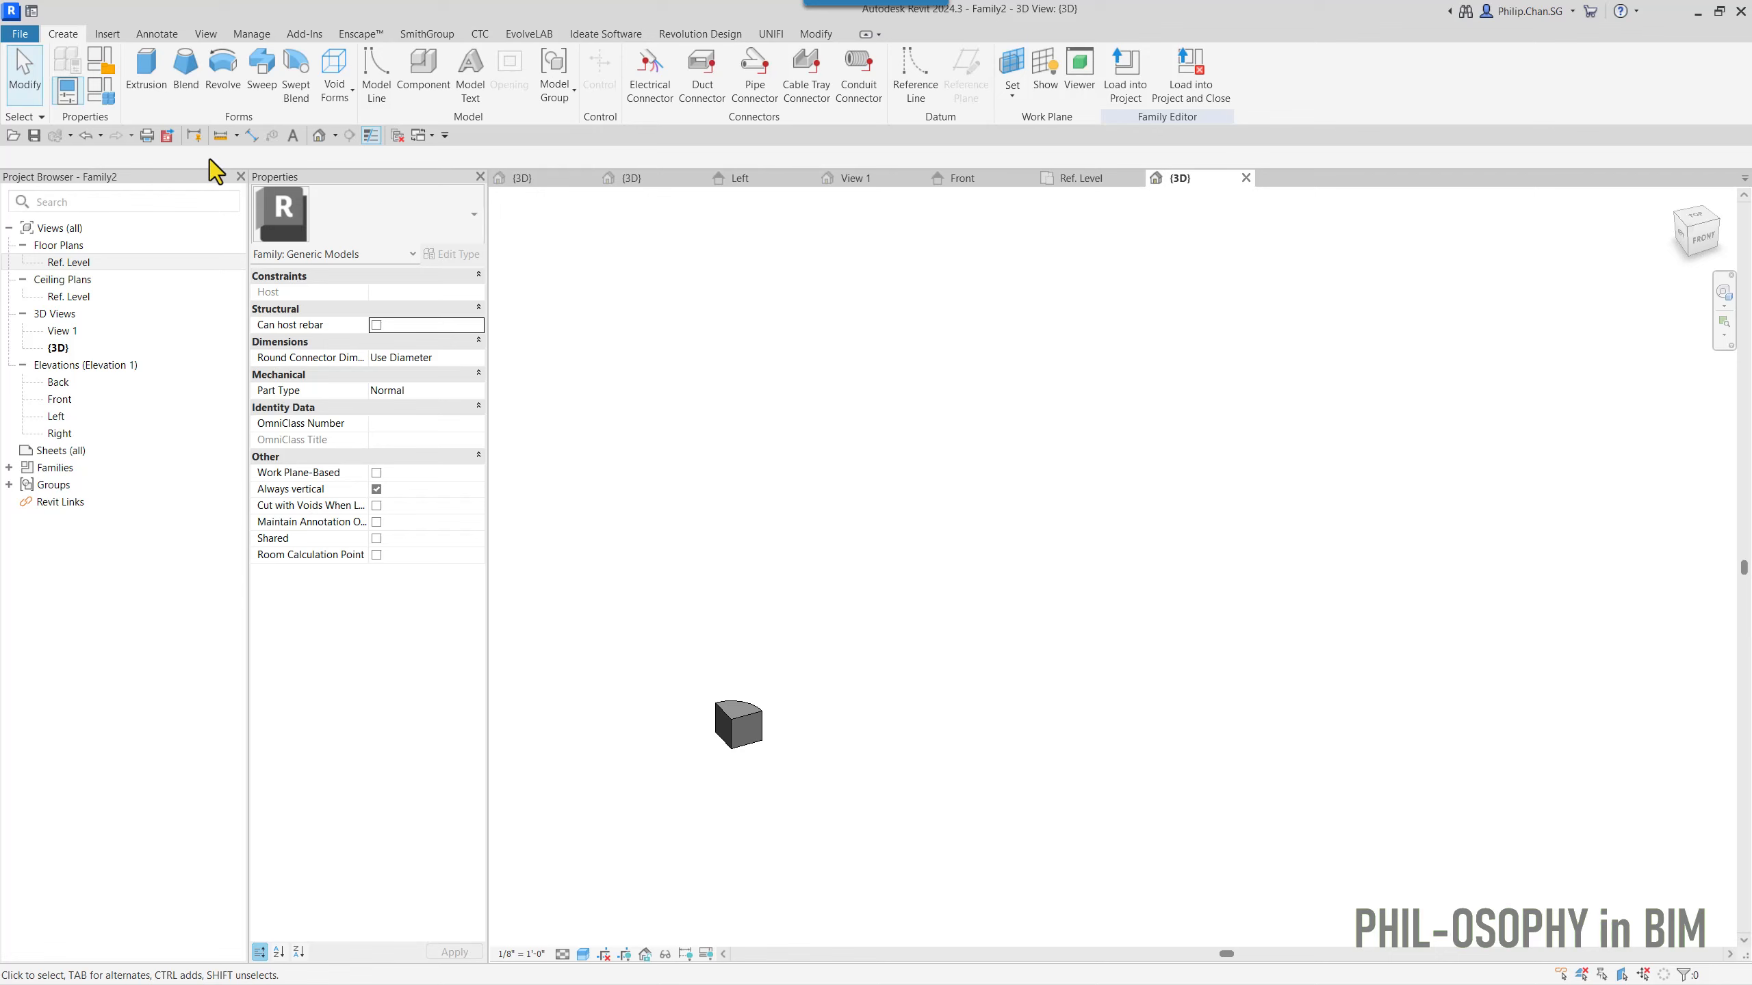
- Start an extrusion and sketch a rectangle about 3'-9" wide and 10'-2" high from the lower front corner of the wedge
click(147, 67)
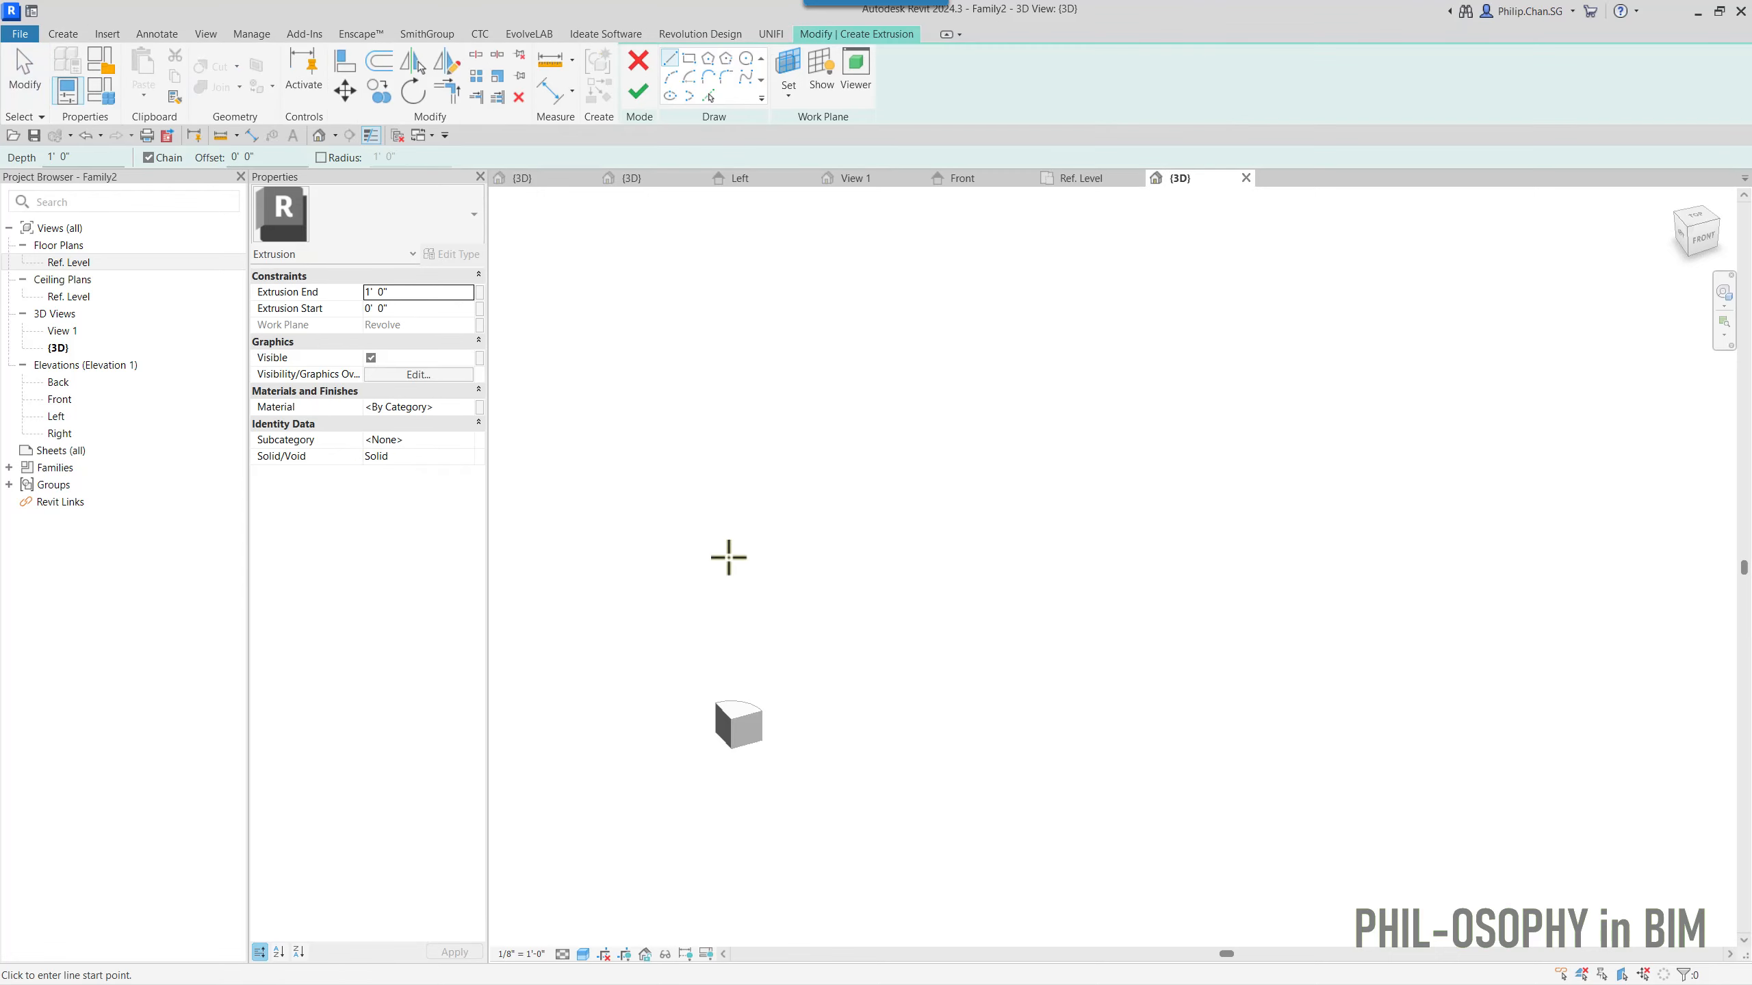
scroll(759, 610, up, 2)
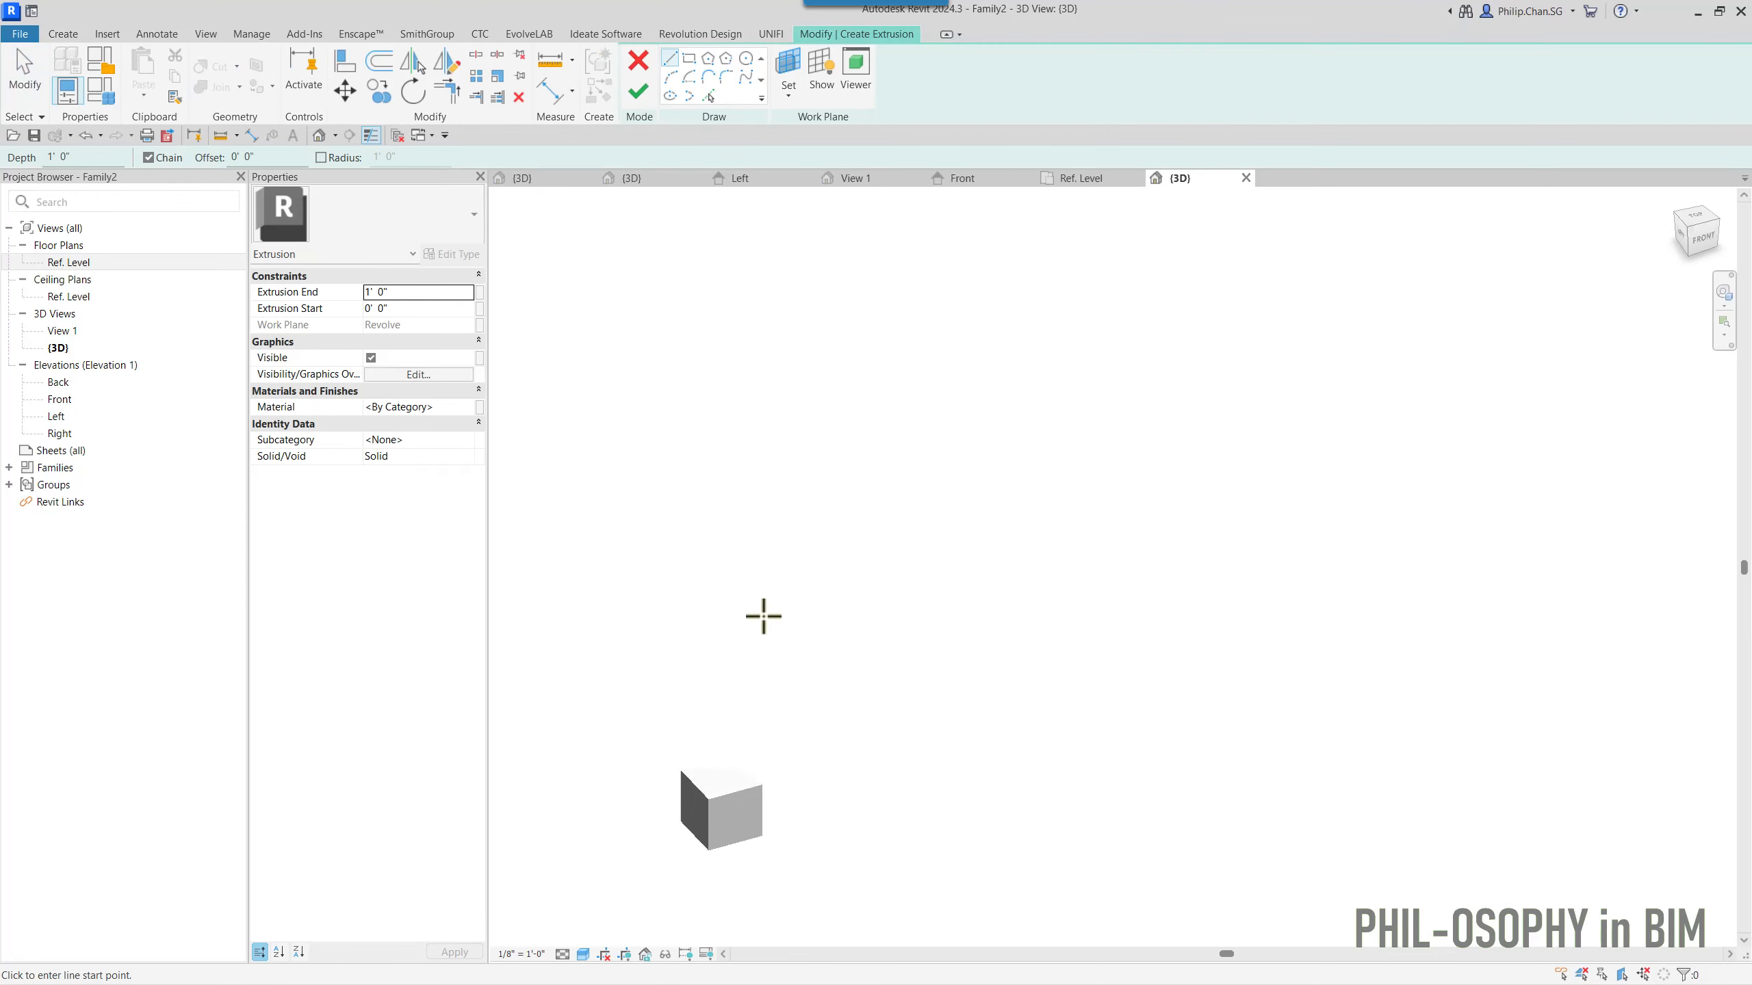
click(690, 59)
scroll(767, 373, down, 2)
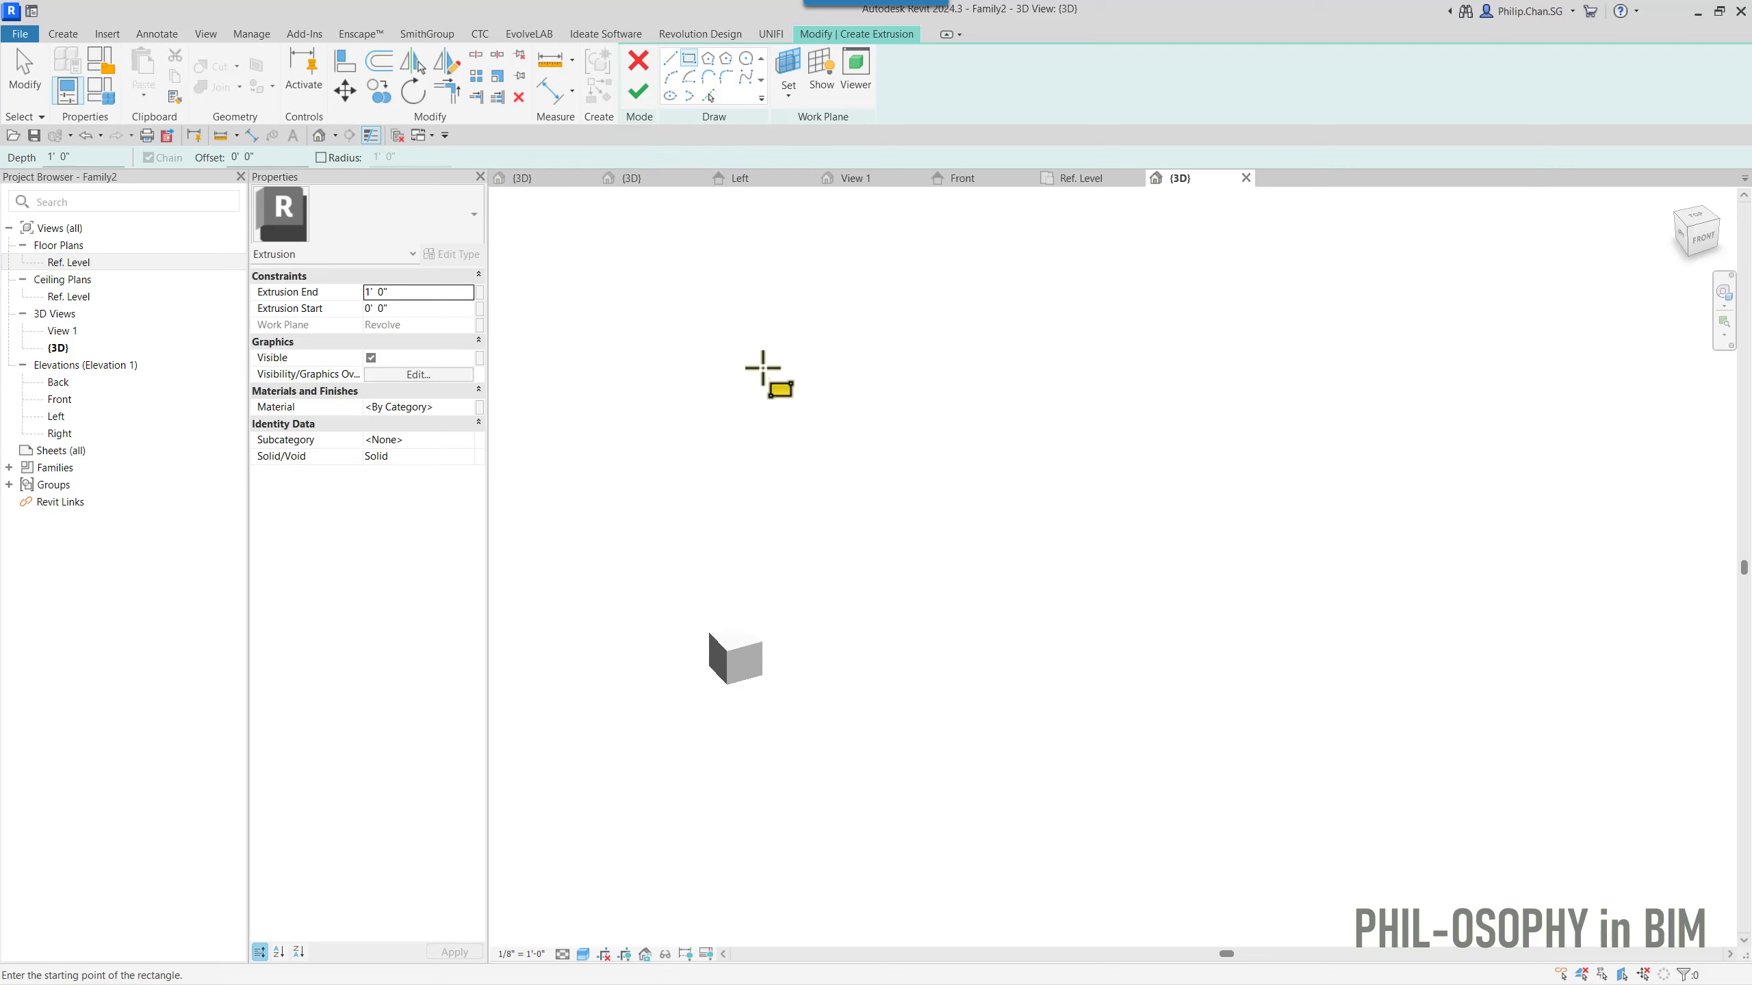
middle_drag(742, 454, 731, 665)
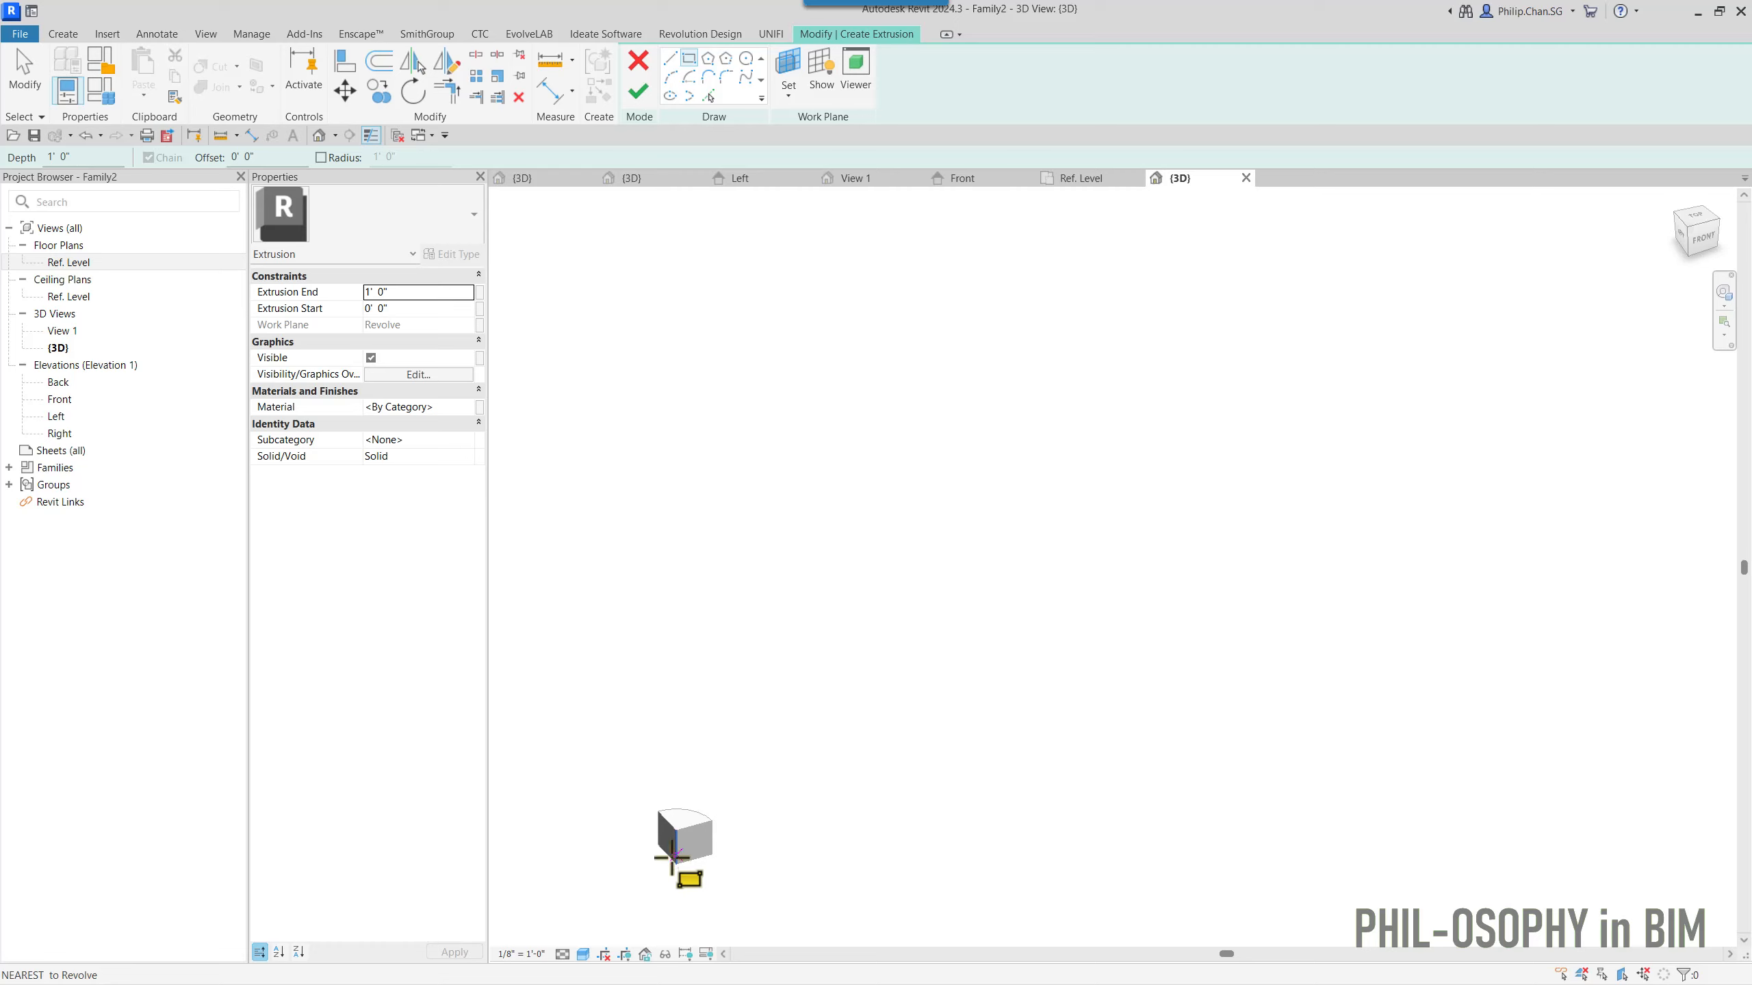
click(683, 860)
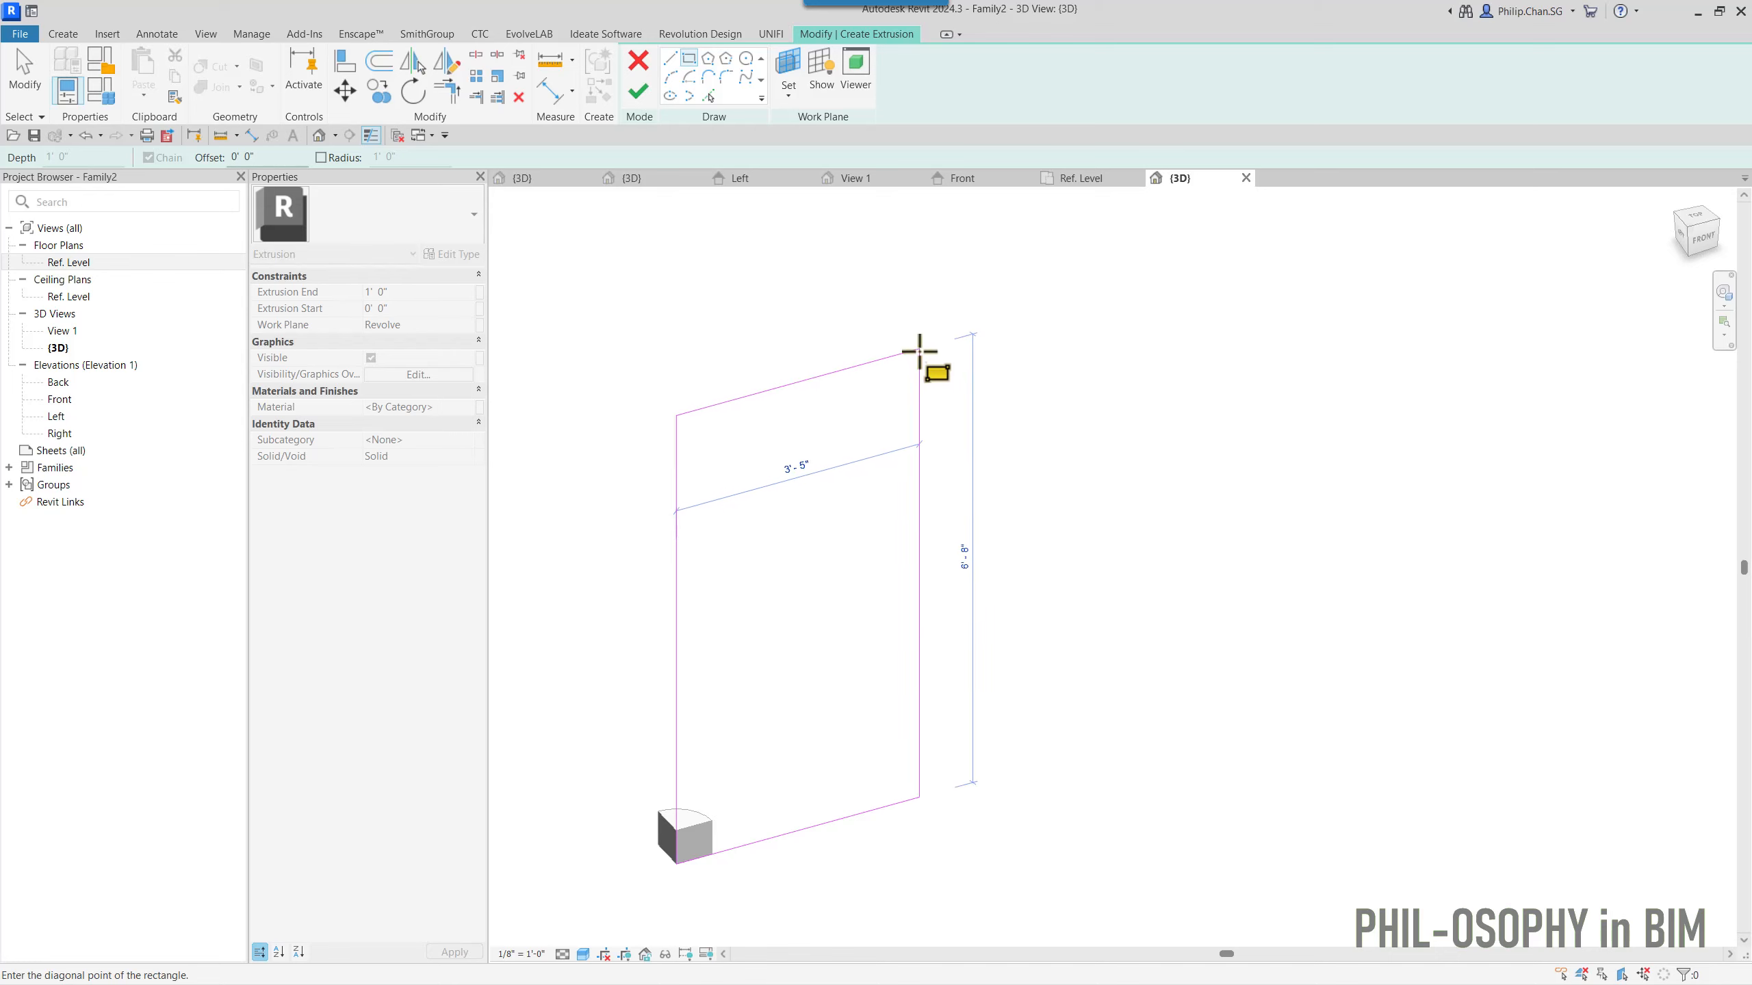
scroll(911, 525, down, 2)
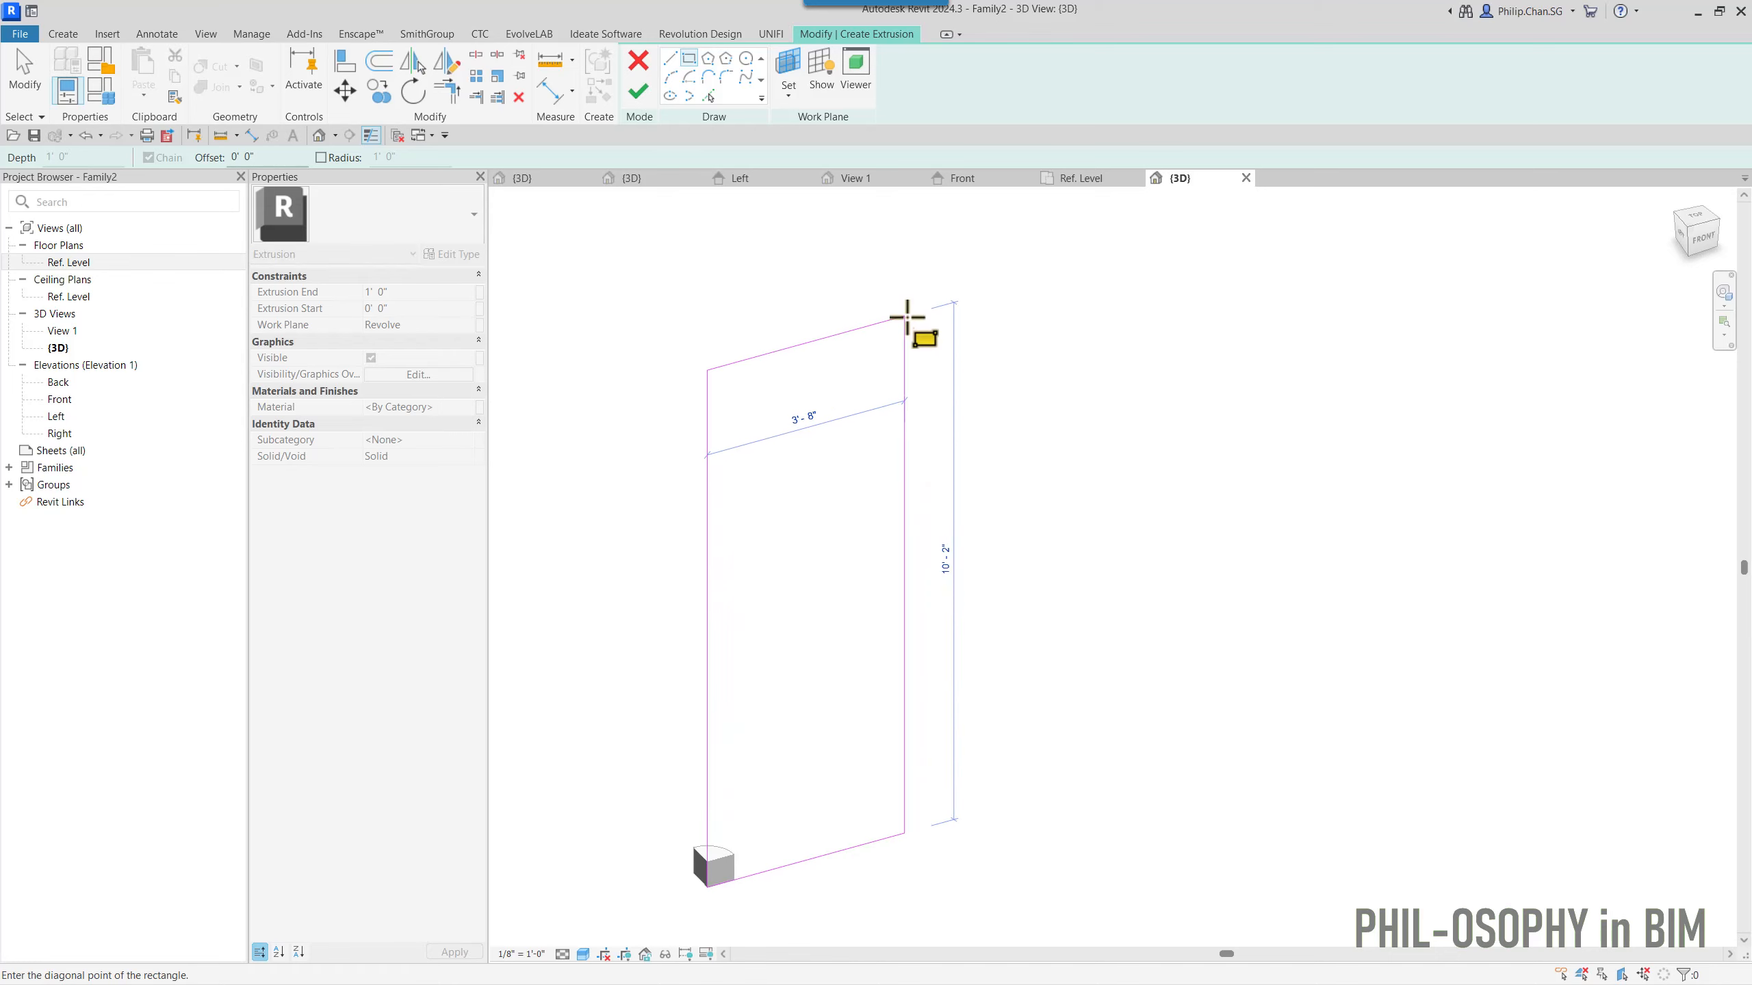
click(903, 409)
key(Escape)
key(Escape)
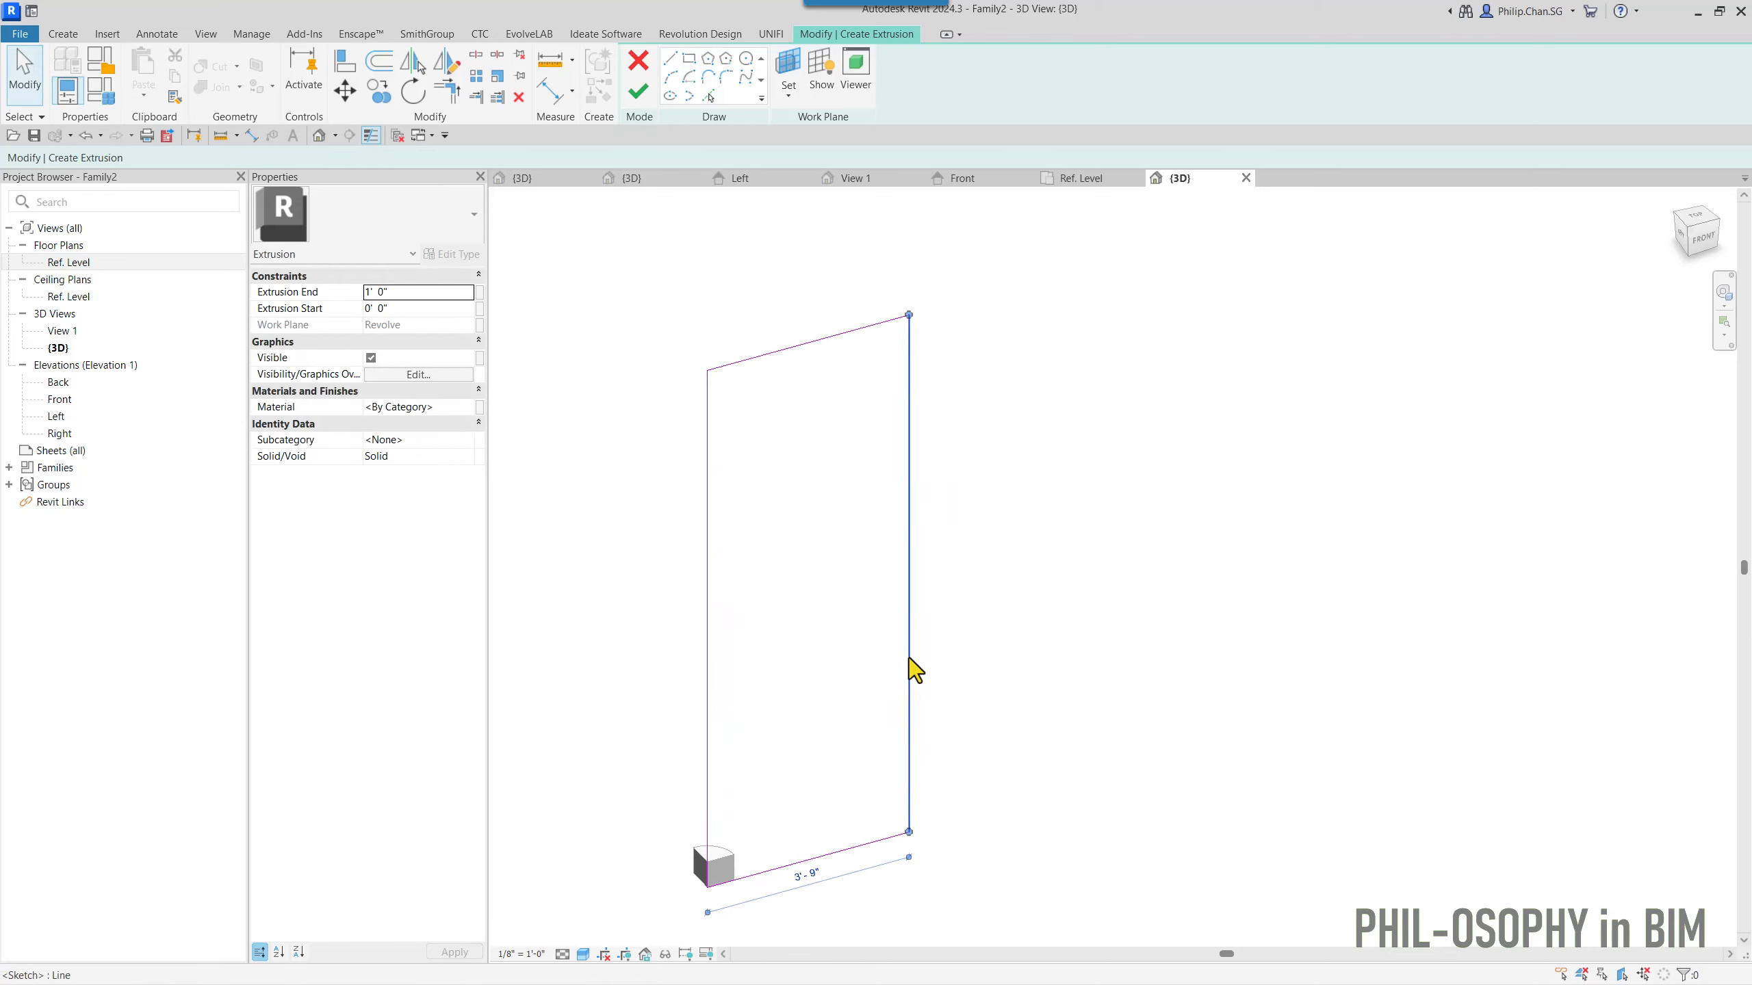
- Set the sketched rectangle's width to 3' and its height to 7'
click(909, 657)
click(805, 875)
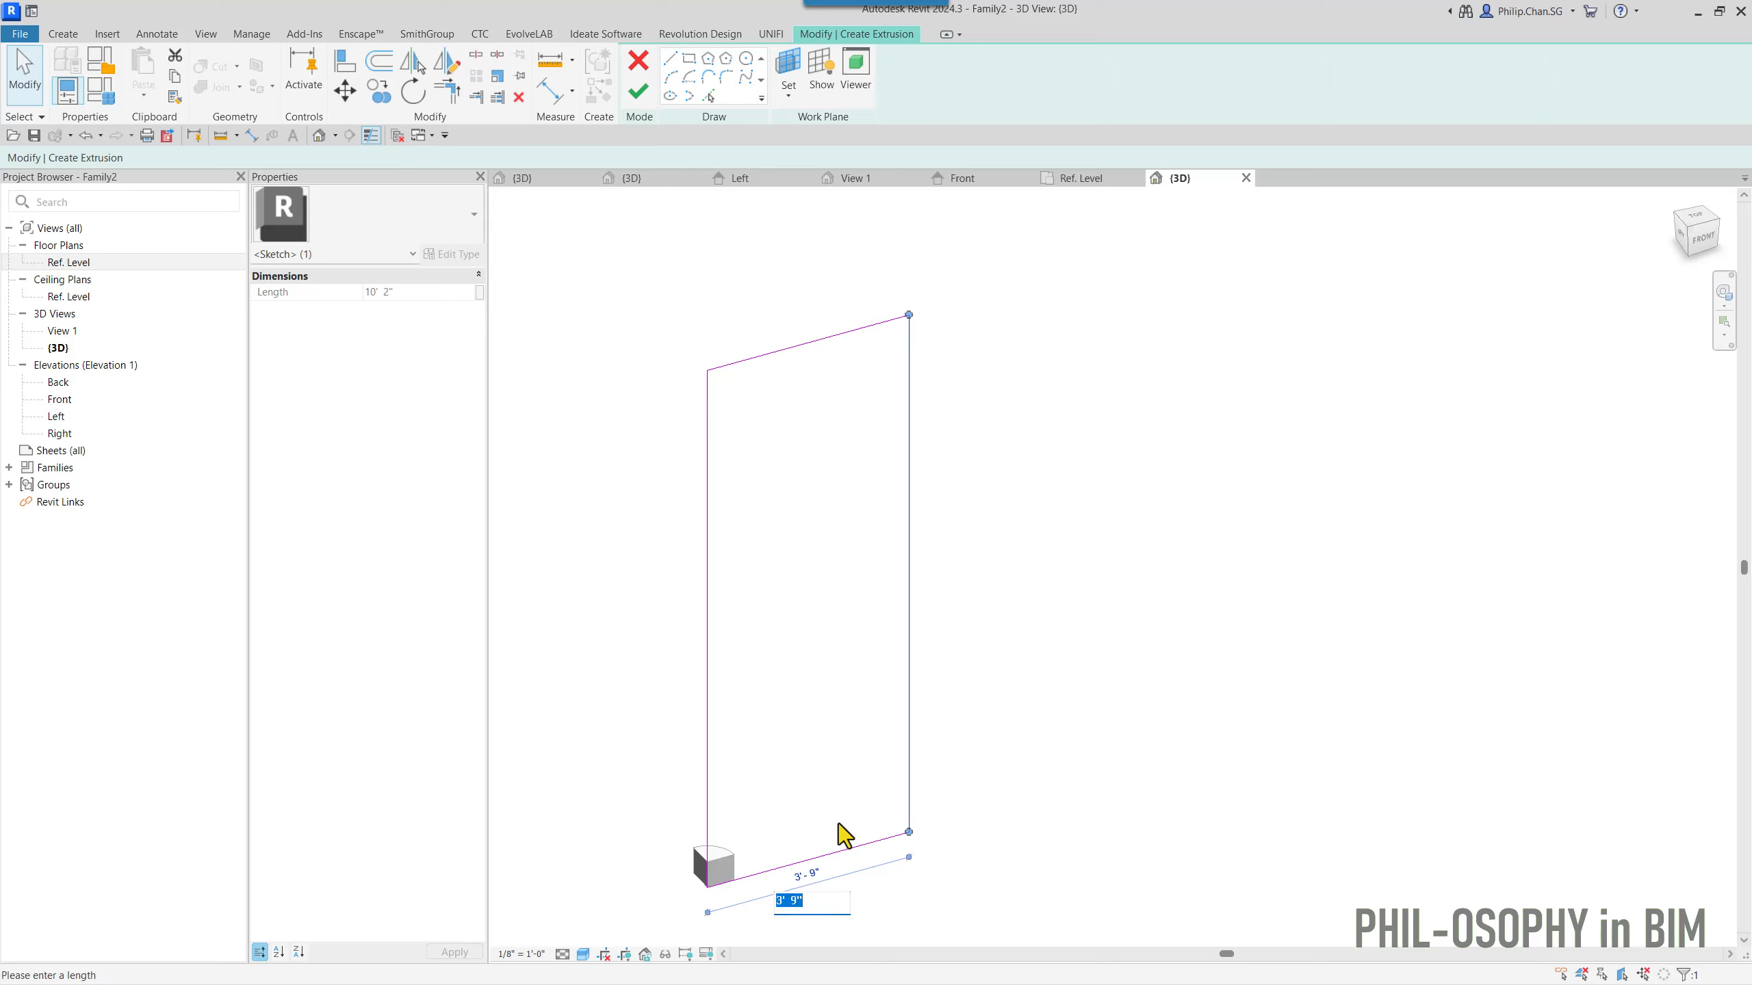
text(3)
key(Return)
mouse_move(838, 735)
middle_down()
mouse_move(852, 747)
mouse_move(848, 708)
middle_up()
click(790, 318)
click(888, 537)
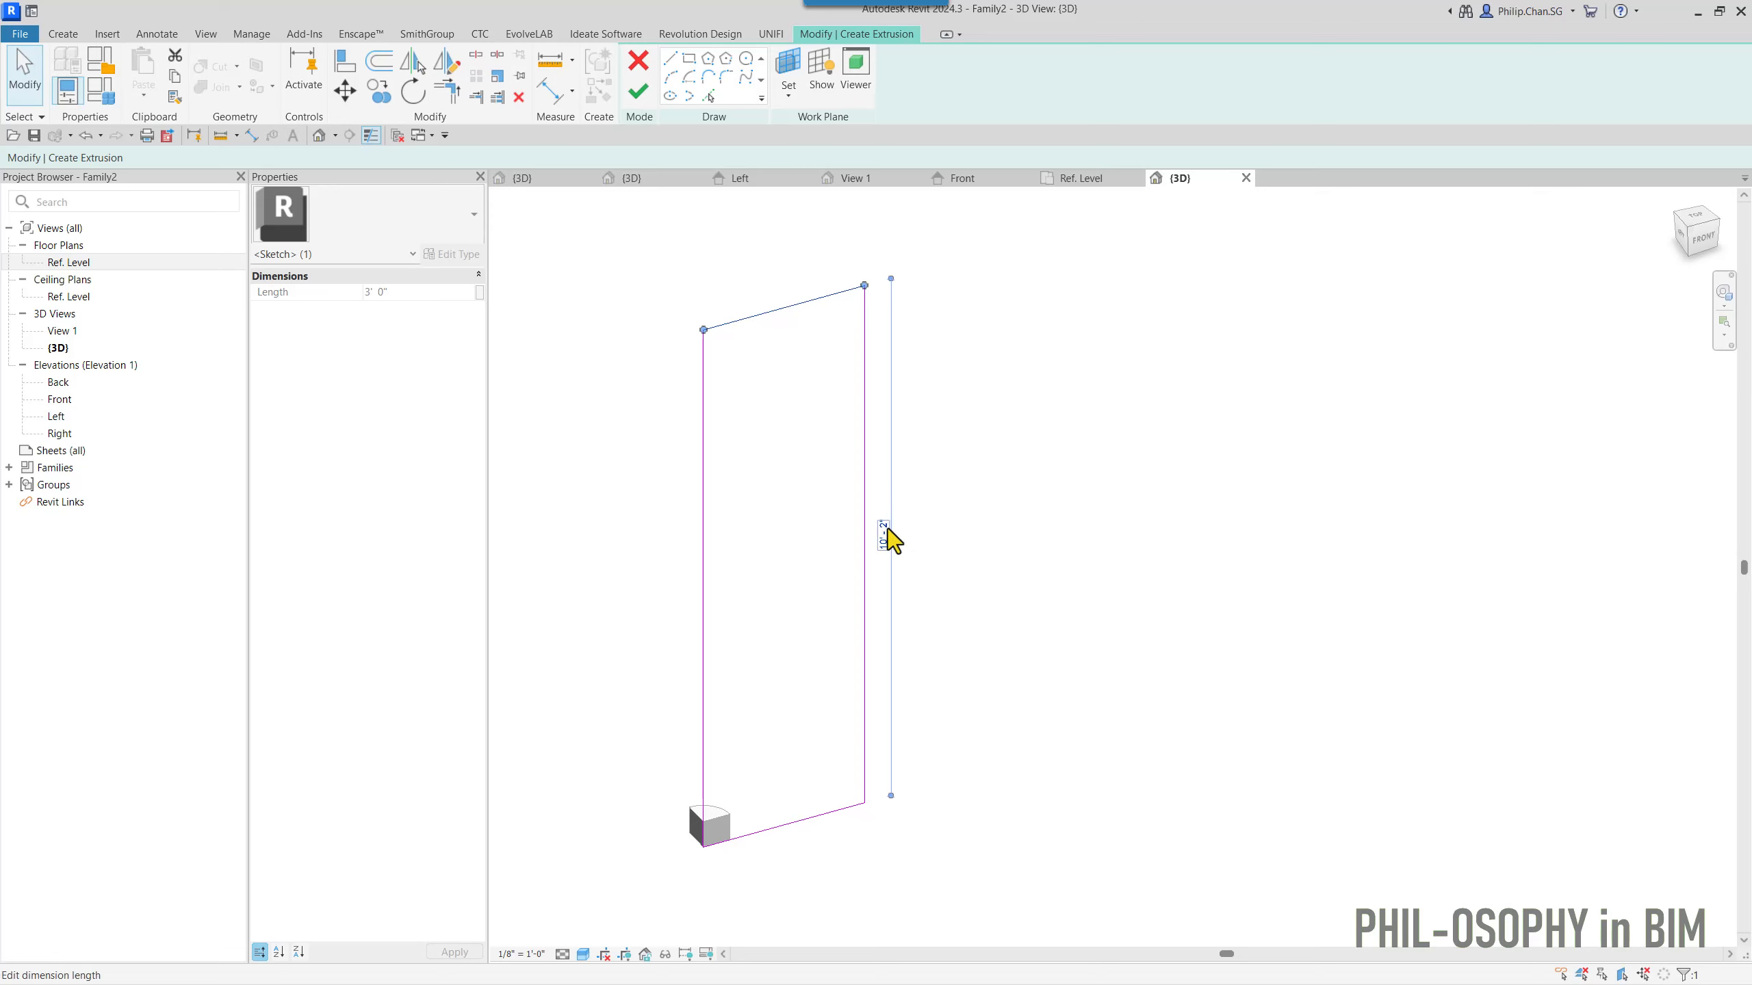
text(7)
key(Return)
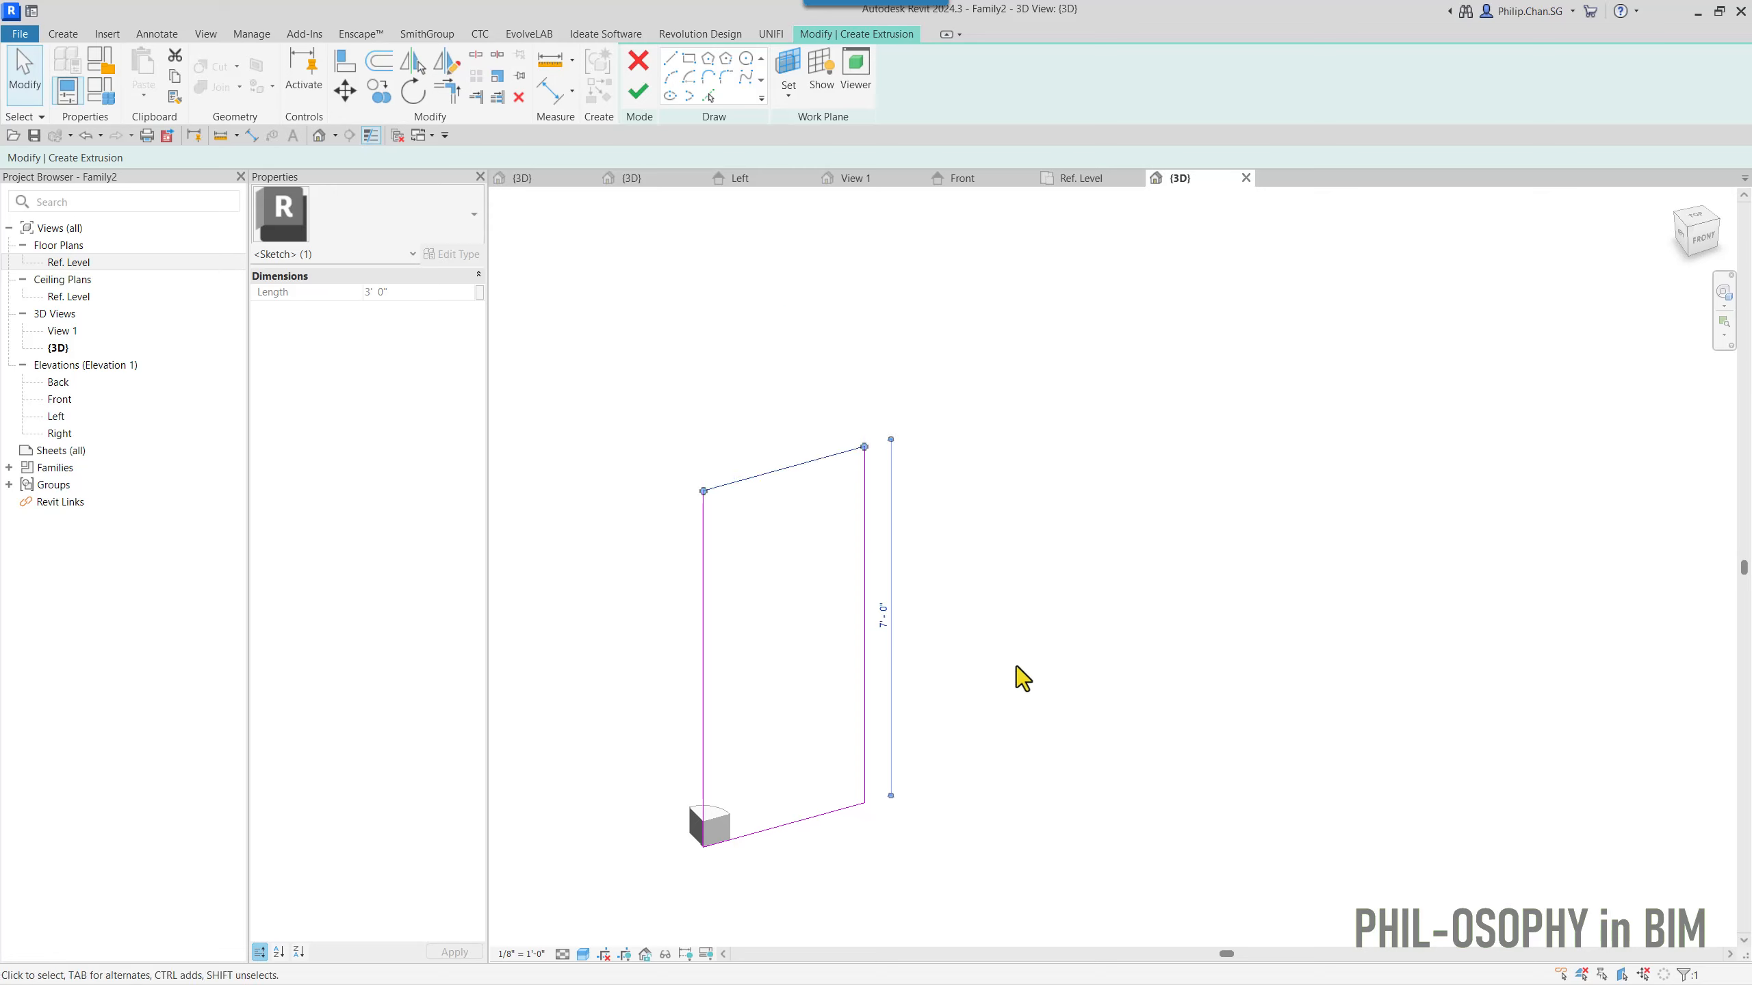
click(1016, 666)
mouse_move(1016, 665)
middle_down()
mouse_move(1048, 639)
mouse_move(1003, 692)
middle_up()
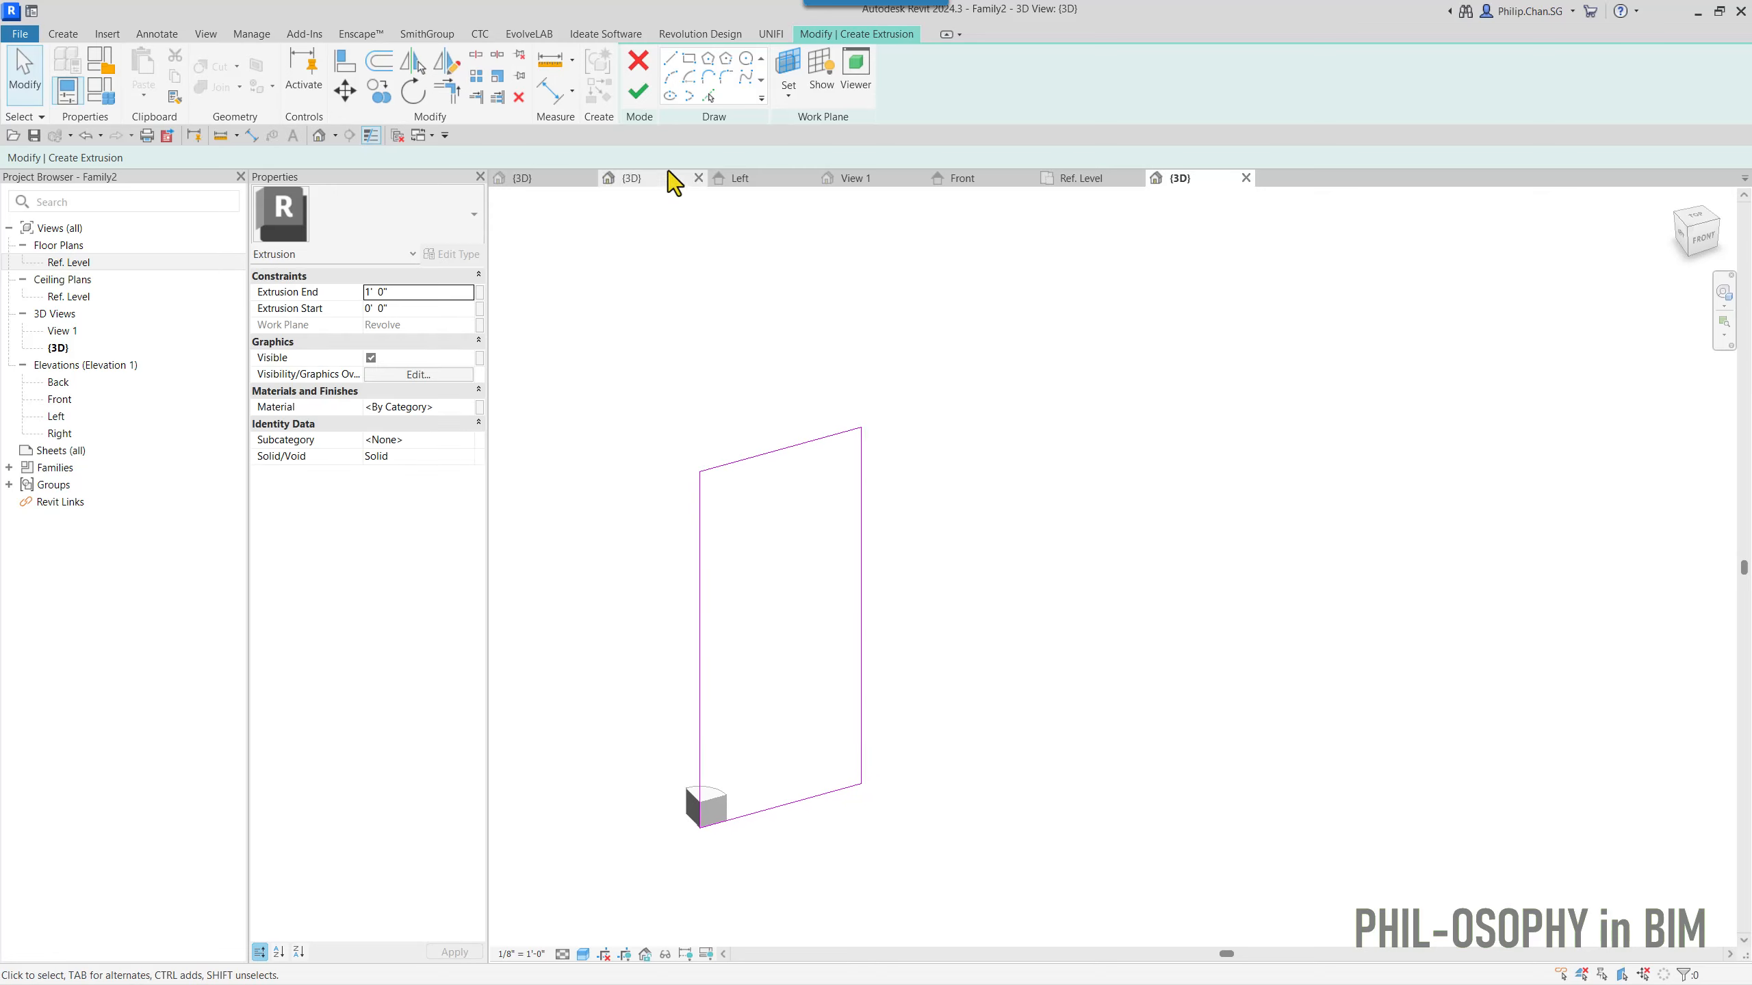
- Finish the extrusion sketch and set the panel's Extrusion End to 2"
click(640, 95)
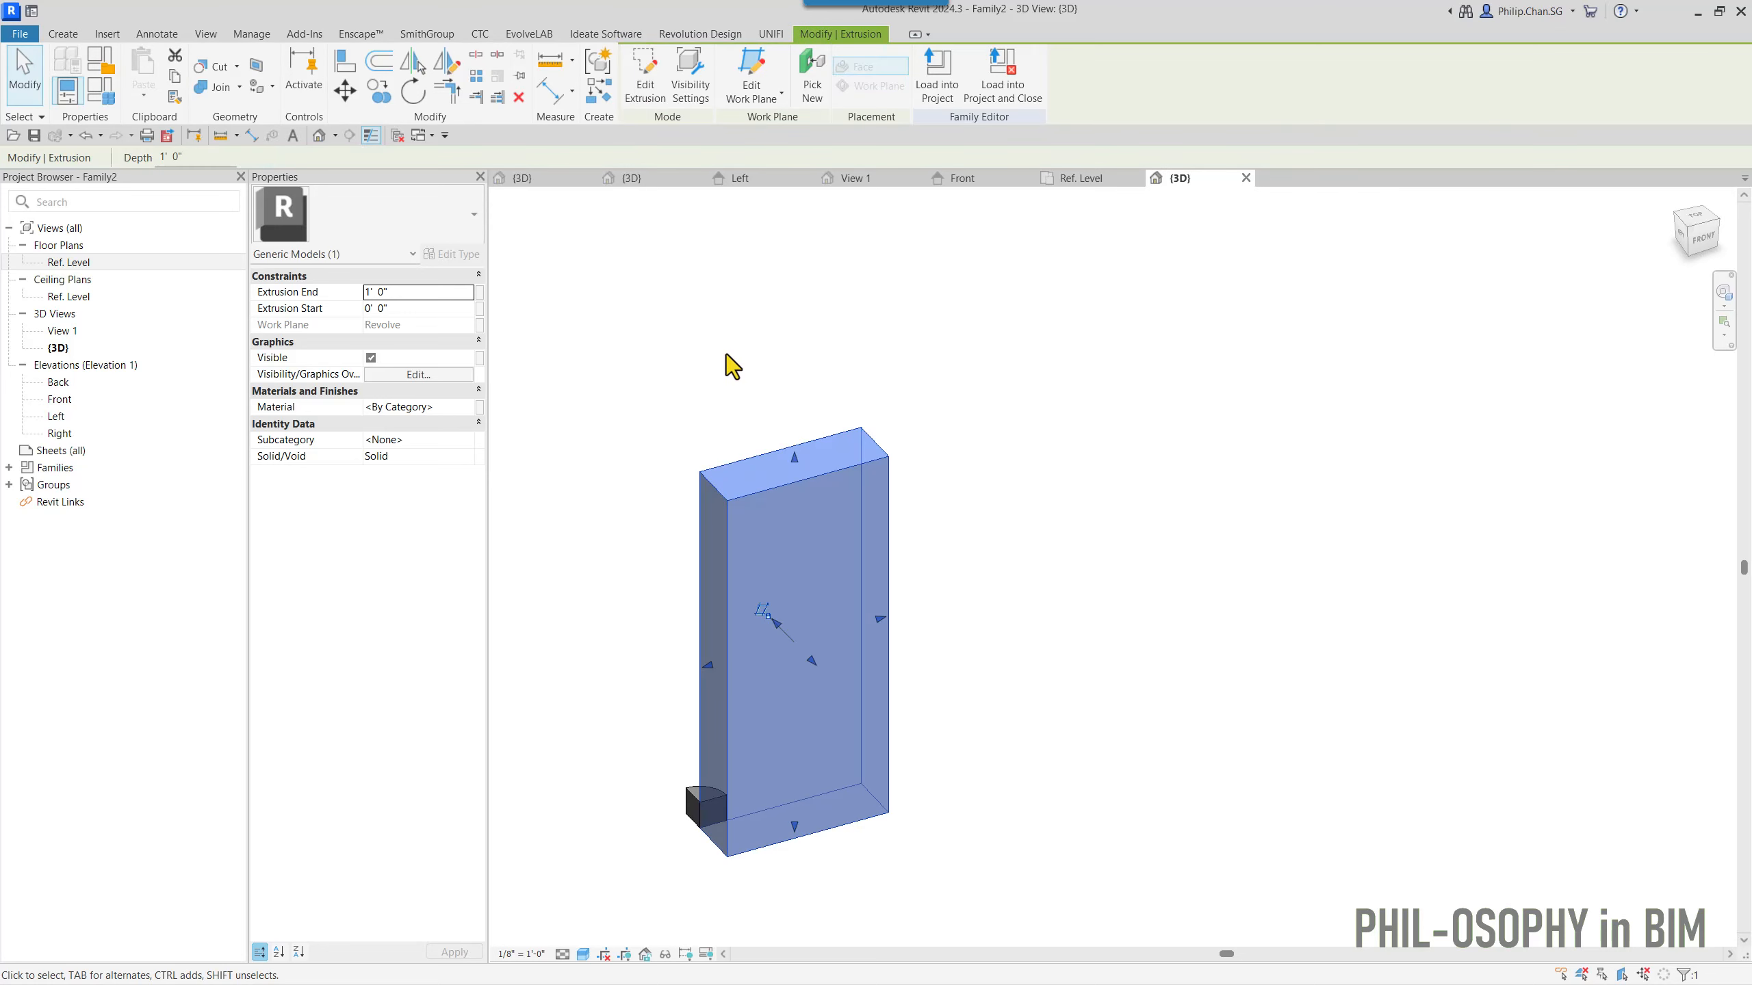
click(421, 298)
text(2")
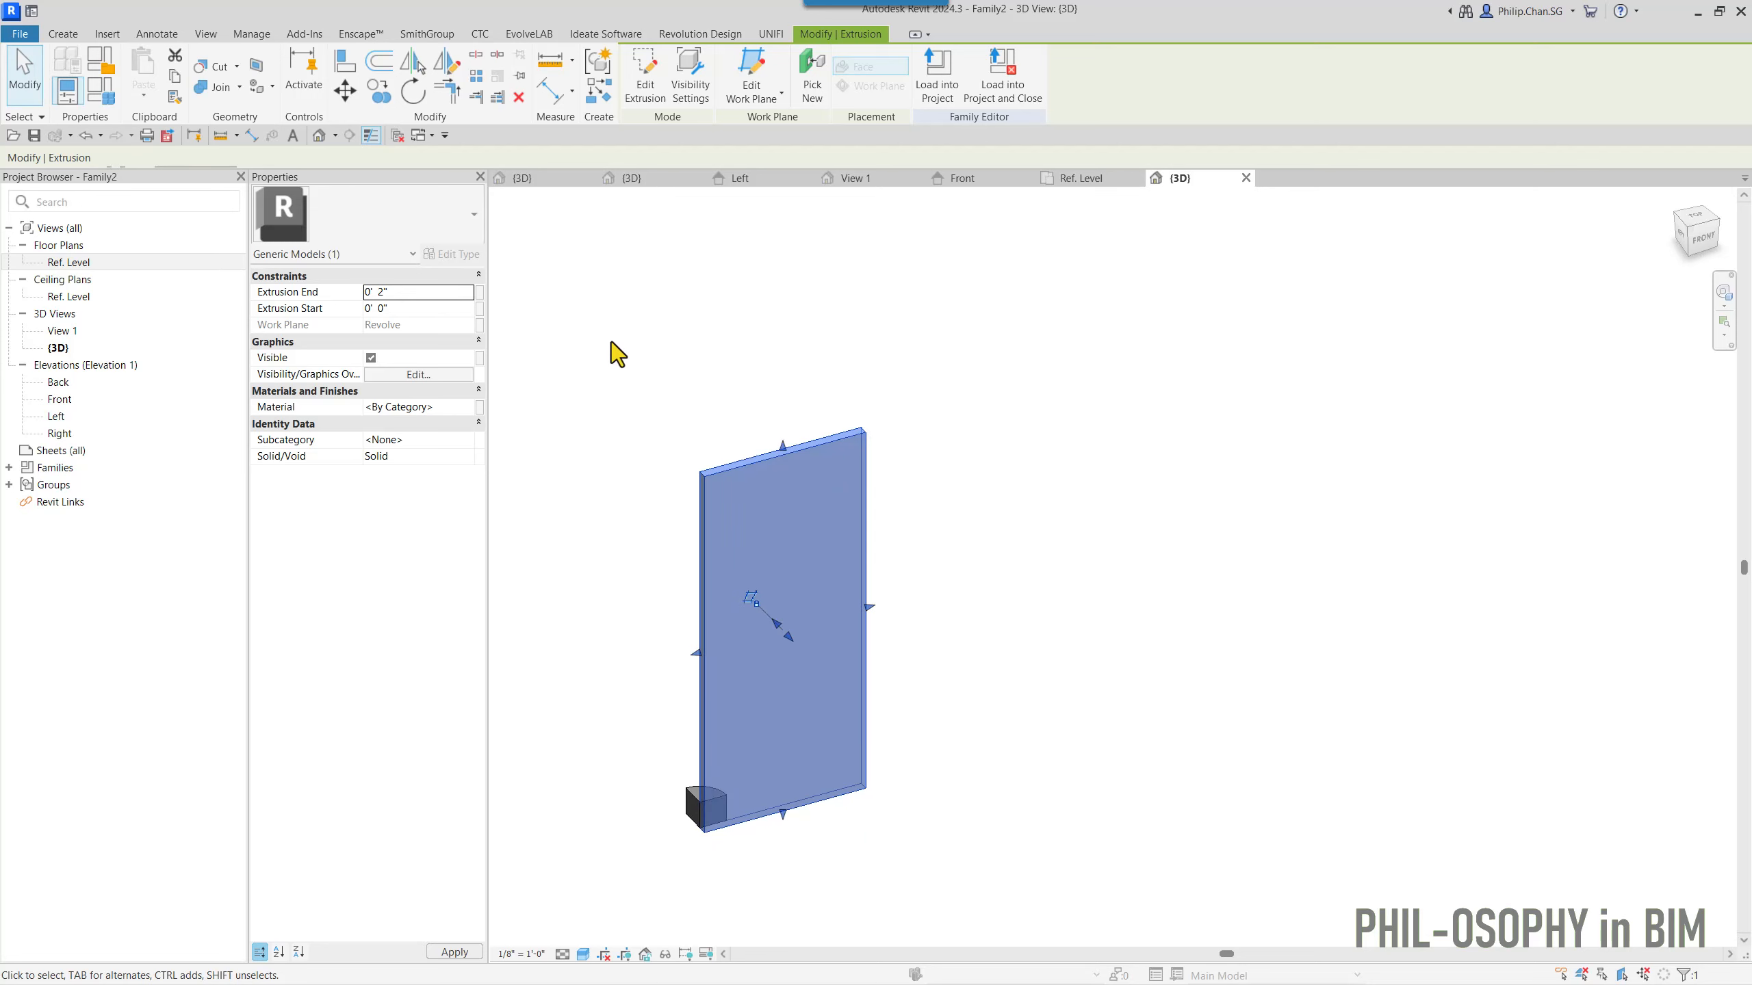
click(650, 346)
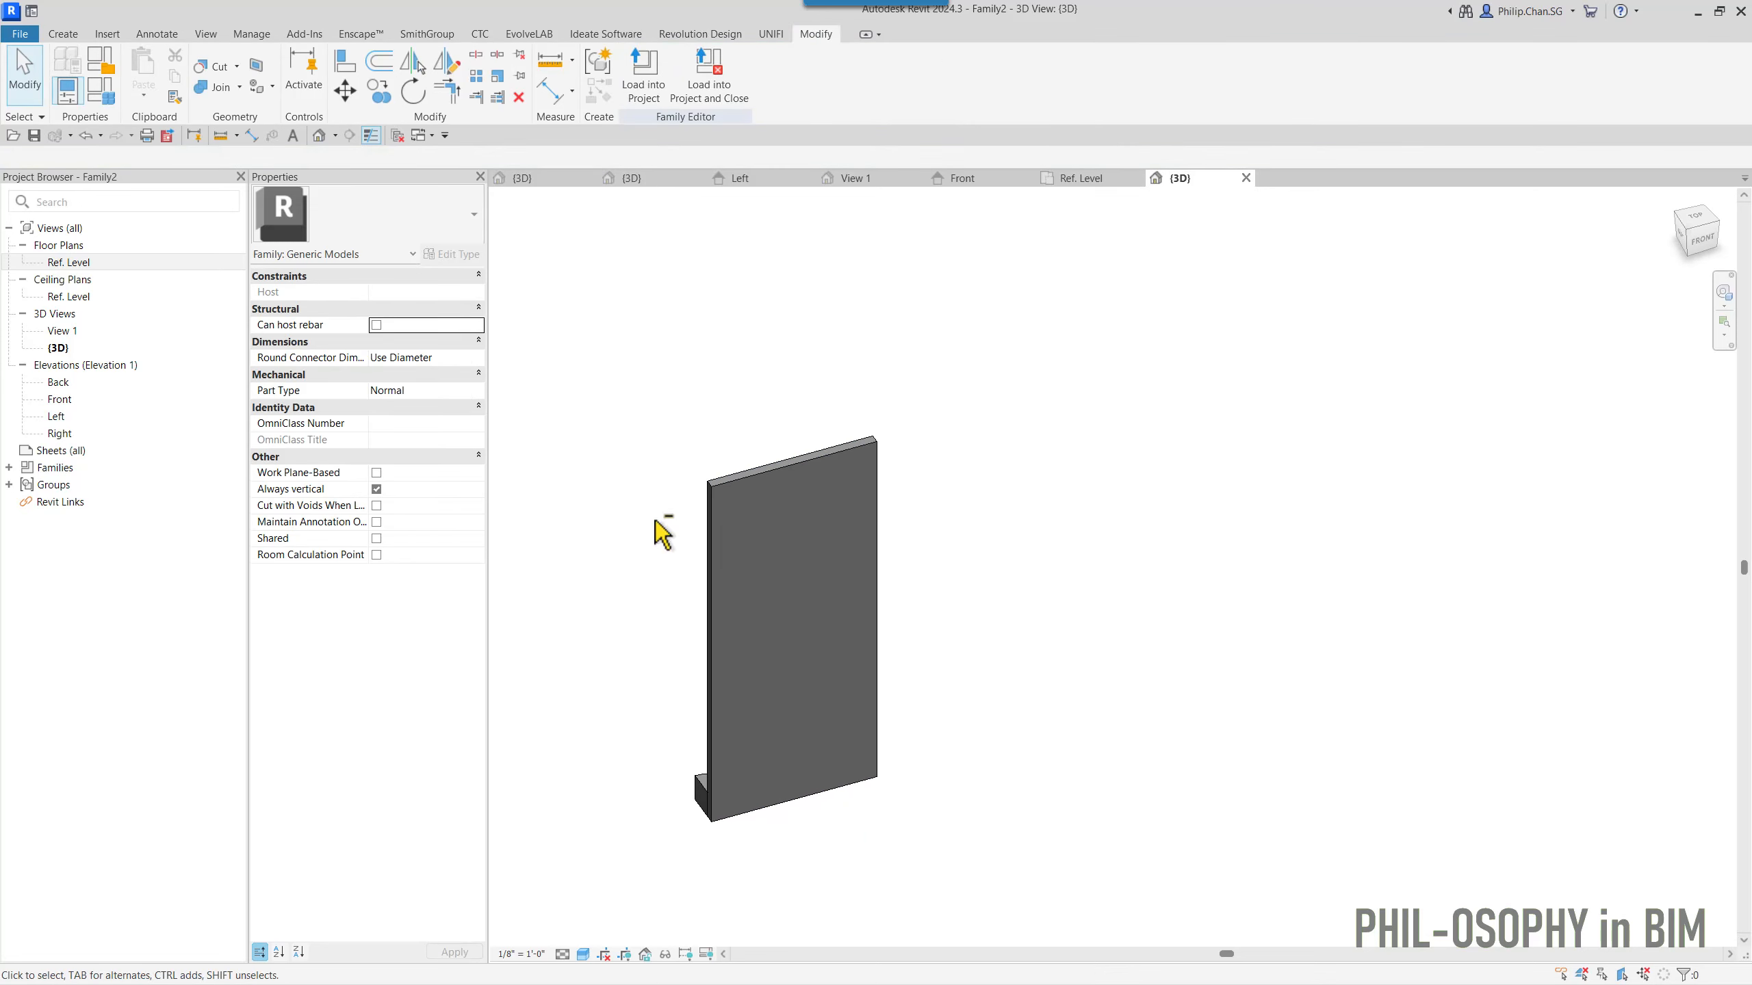
- Examine how the extruded panel sits against the wedge in 3D and in the Ref. Level plan
shift+middle_drag(798, 520, 858, 556)
shift+middle_drag(810, 747, 992, 709)
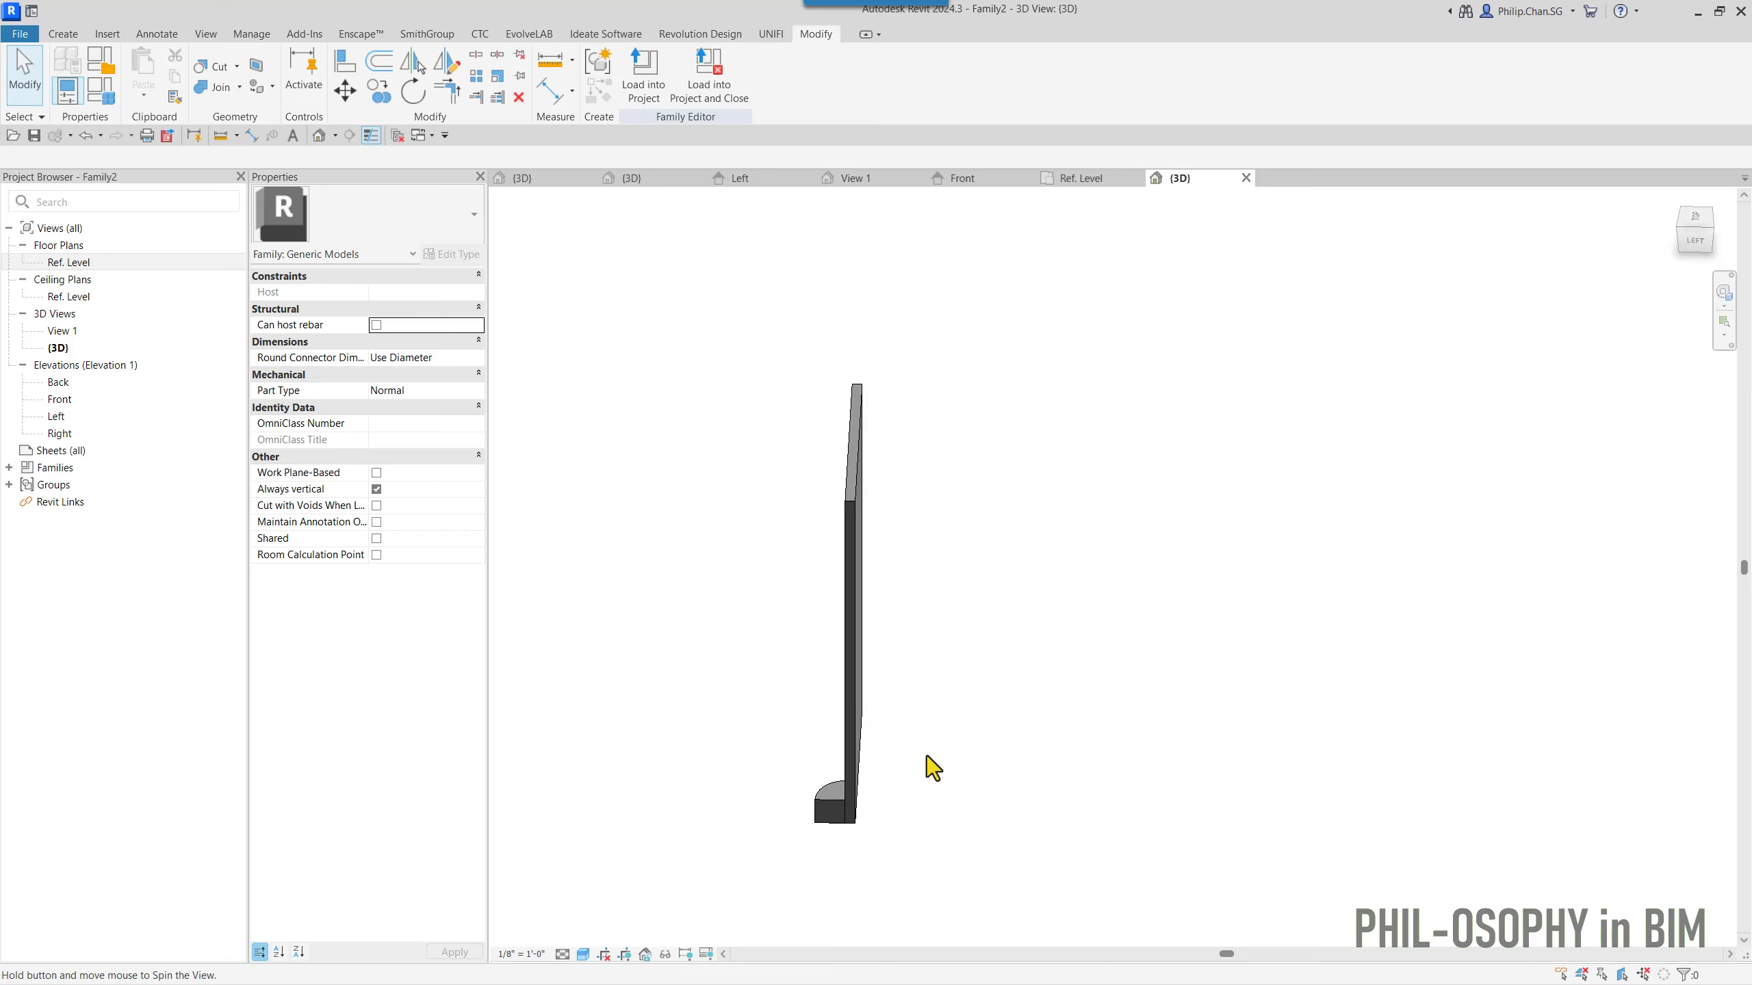
scroll(926, 755, up, 3)
middle_drag(925, 781, 986, 739)
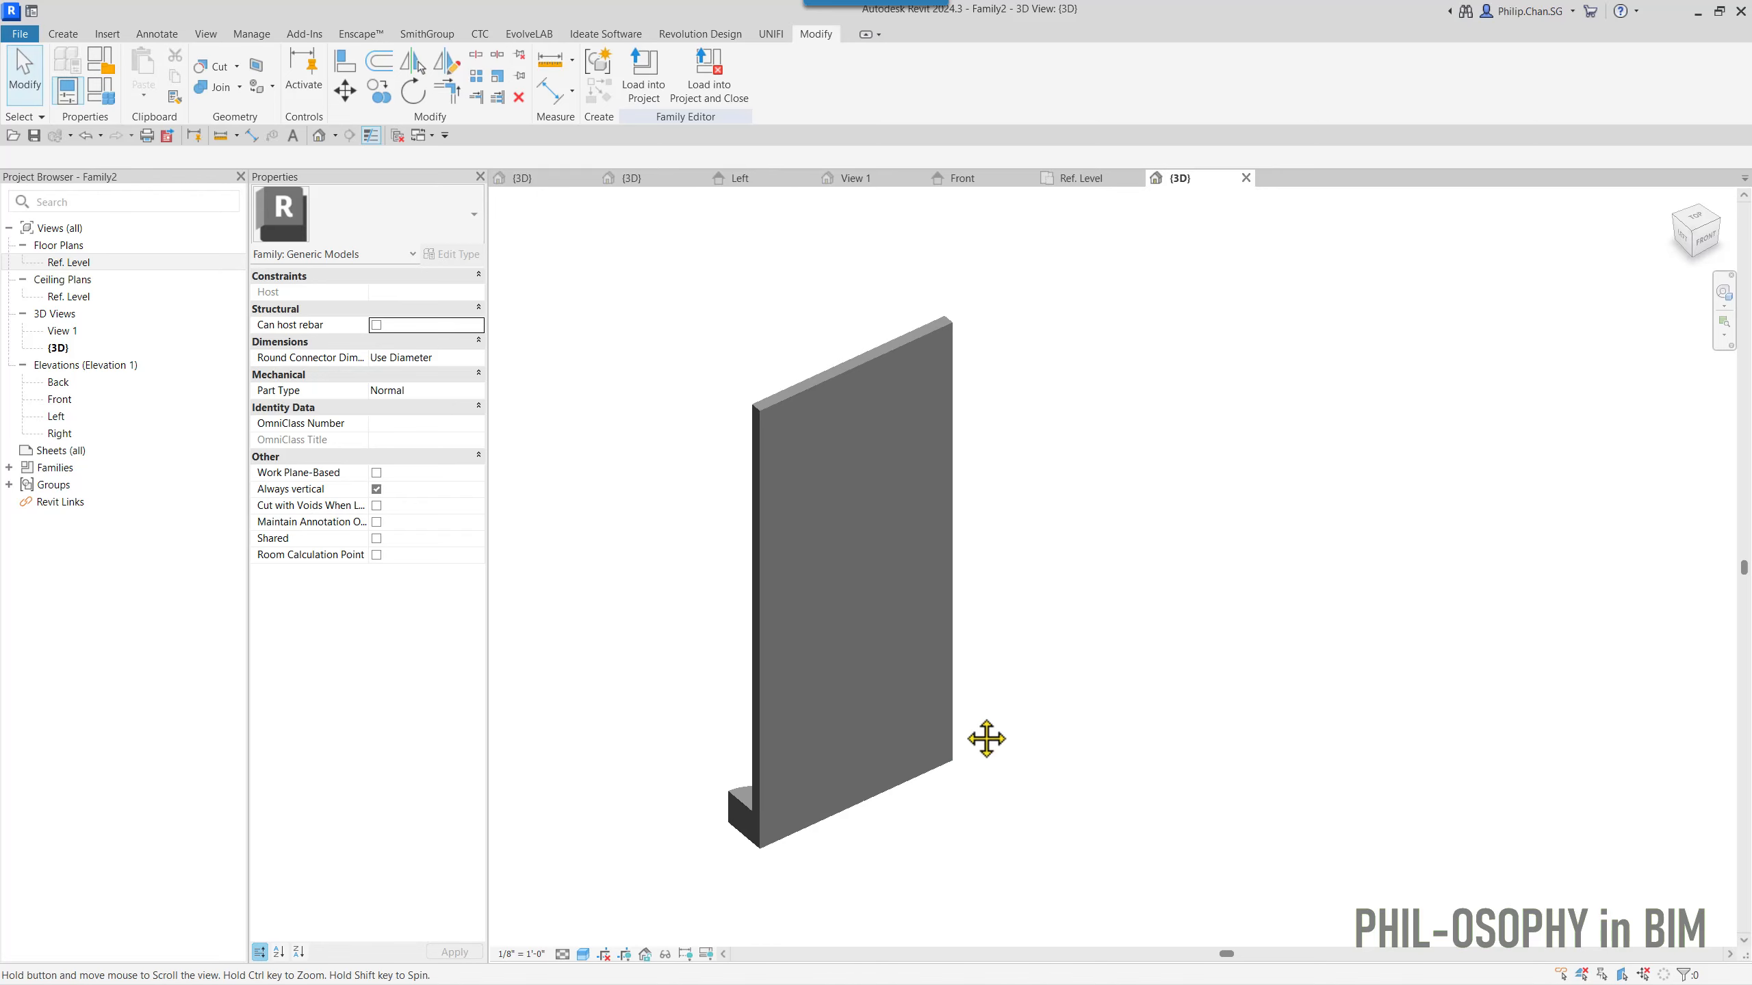
click(1078, 181)
scroll(1133, 370, down, 1)
middle_drag(1133, 370, 982, 438)
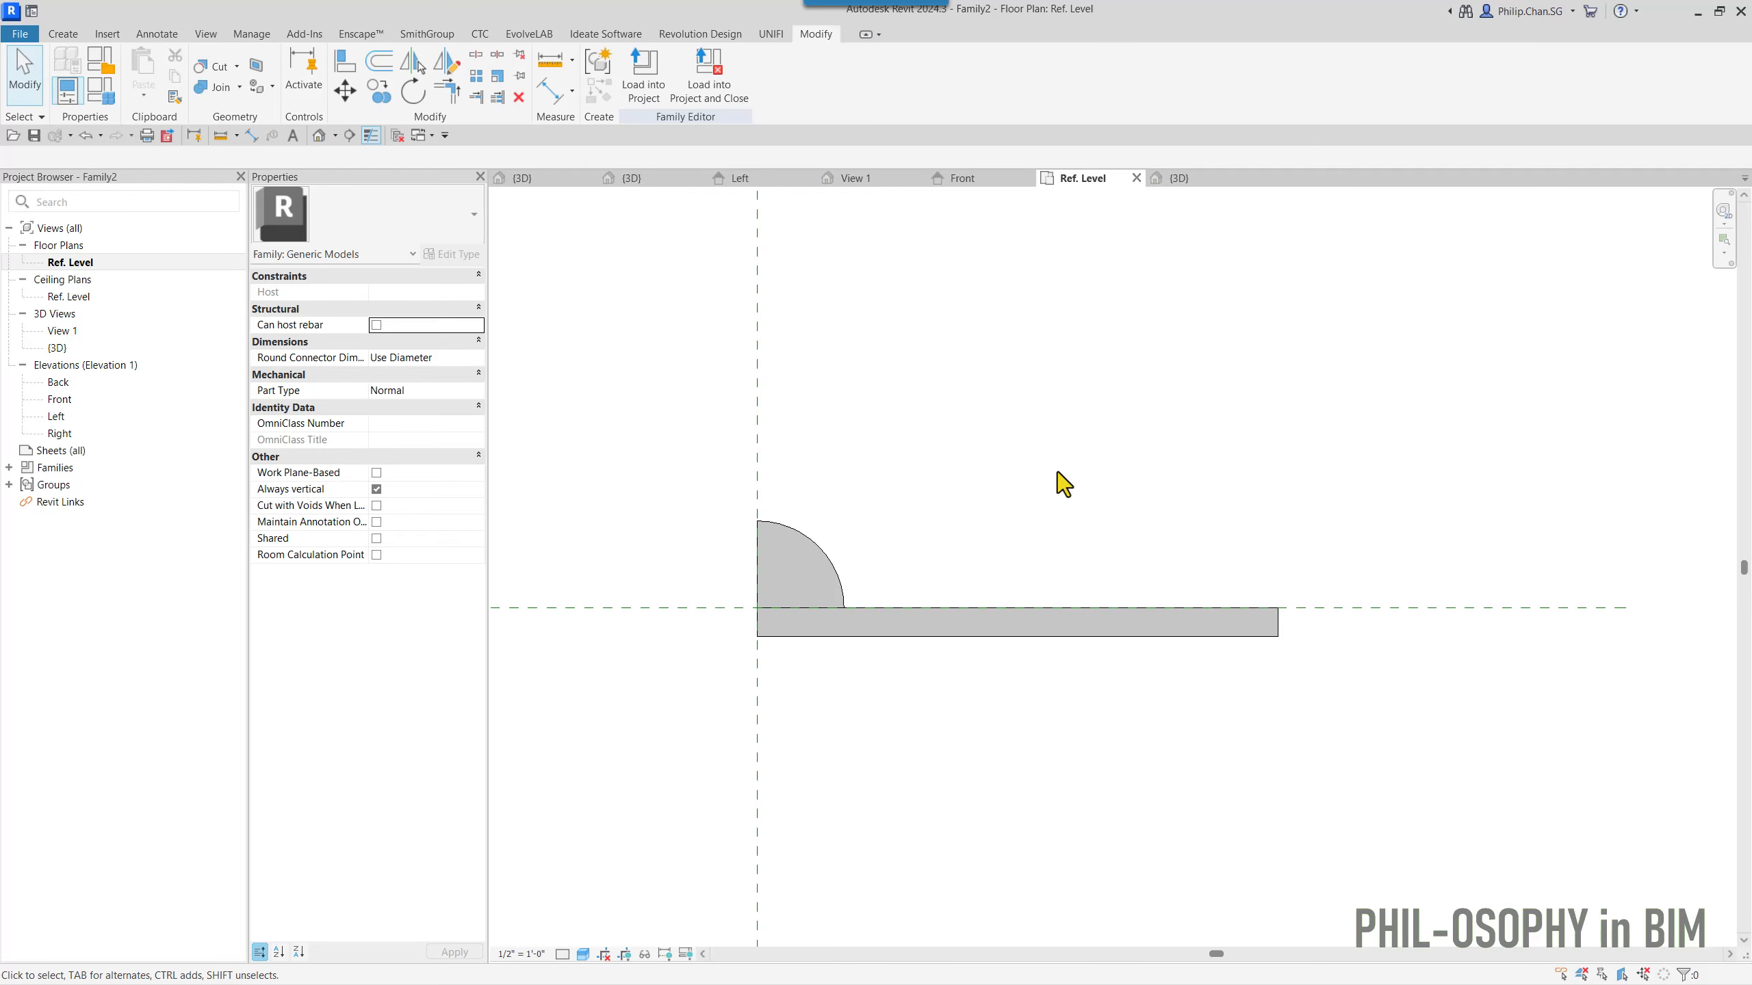
scroll(1062, 483, down, 1)
middle_drag(1064, 501, 1061, 531)
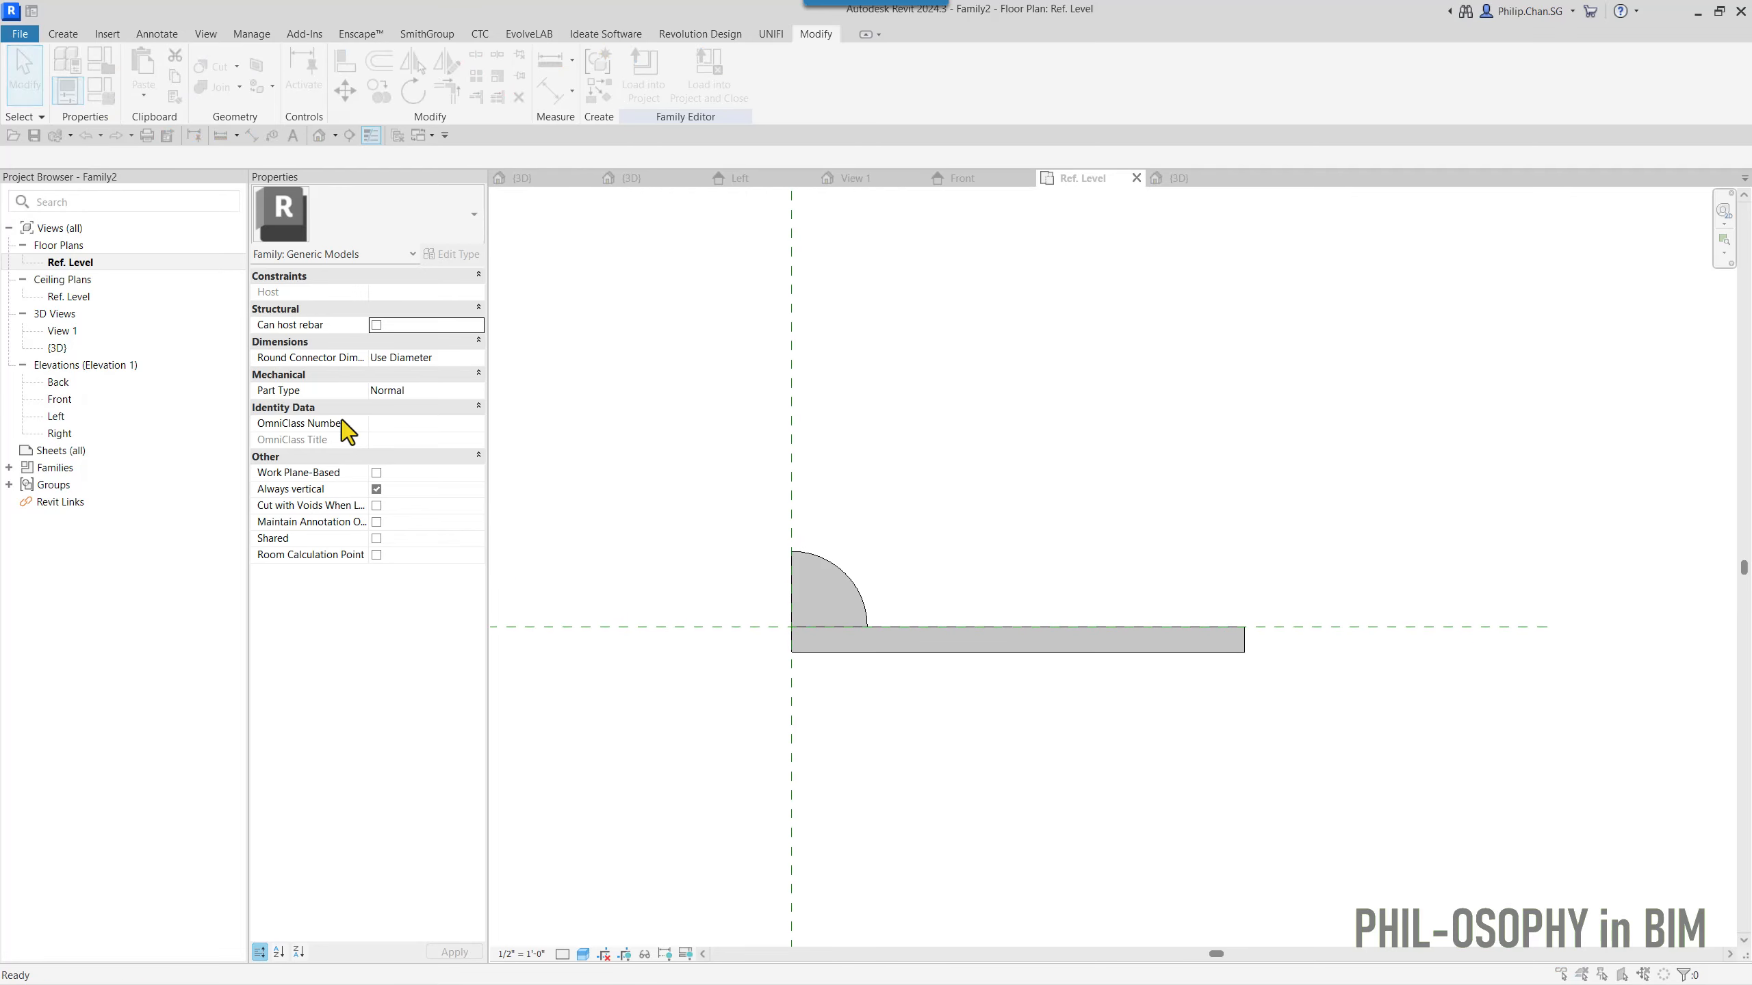
- Open the family types and apply an Angle01 value of 45° to rotate the wedge and panel
key(f)
key(t)
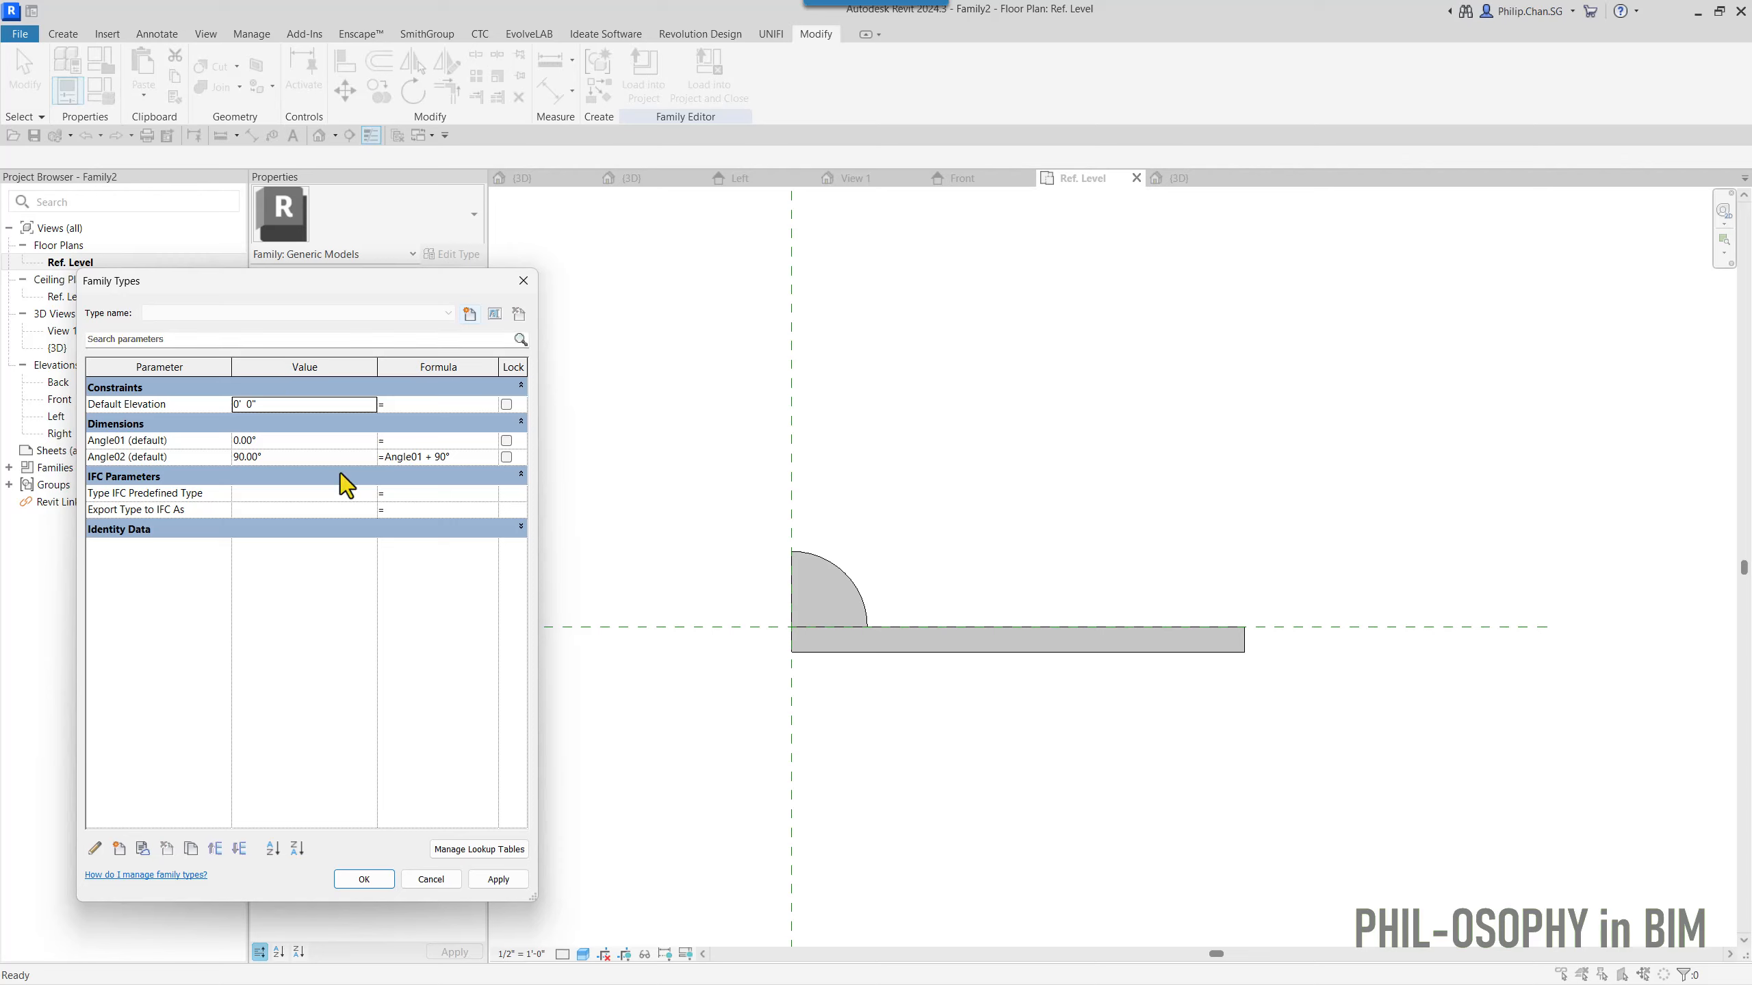
click(312, 441)
text(45)
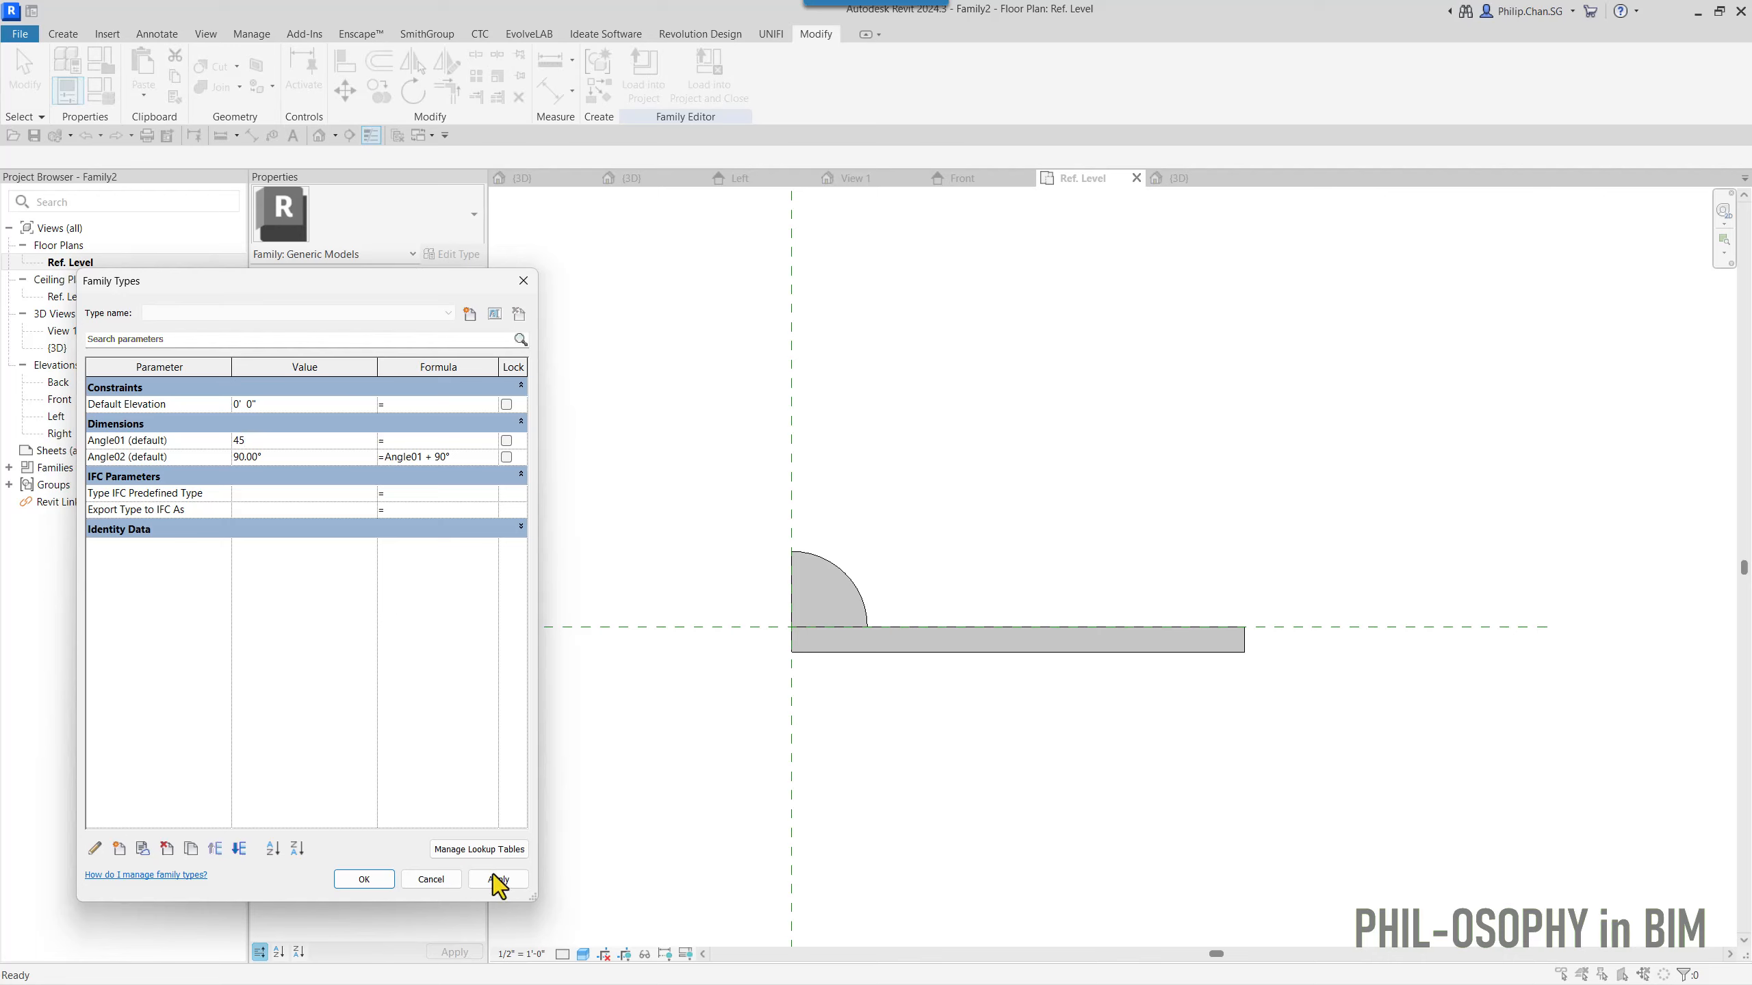
click(498, 879)
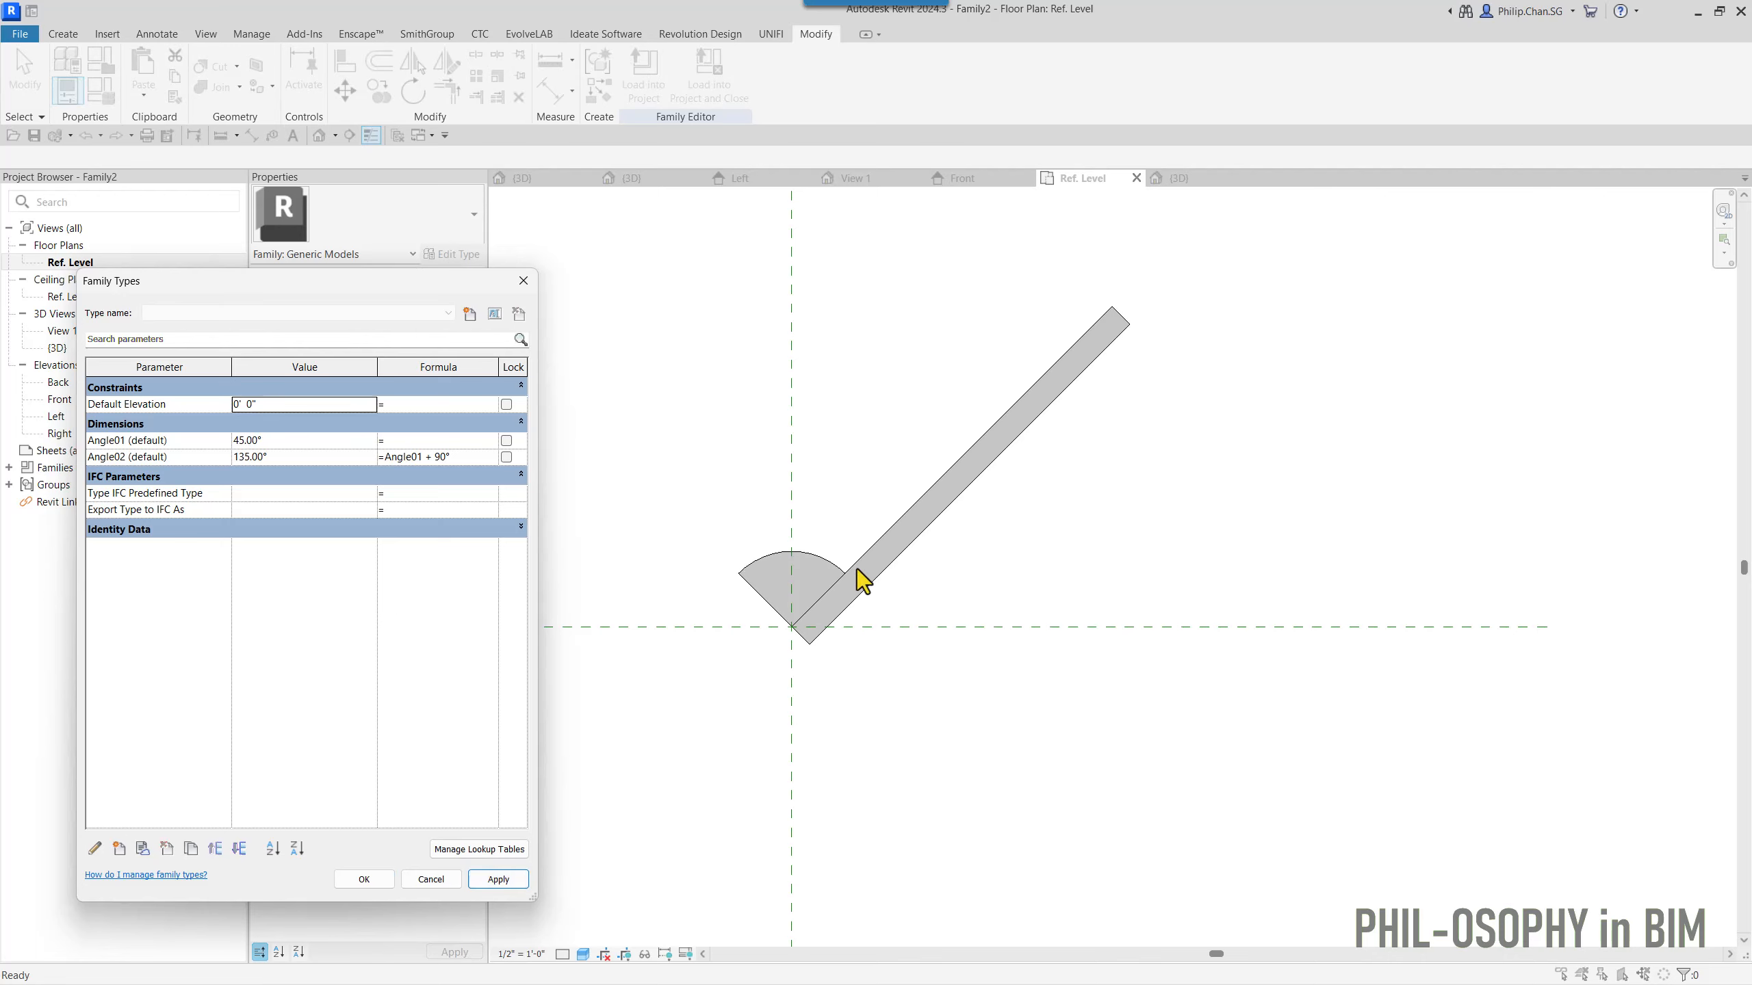
- Flex the family with Angle01 set to 90° and apply it
click(344, 442)
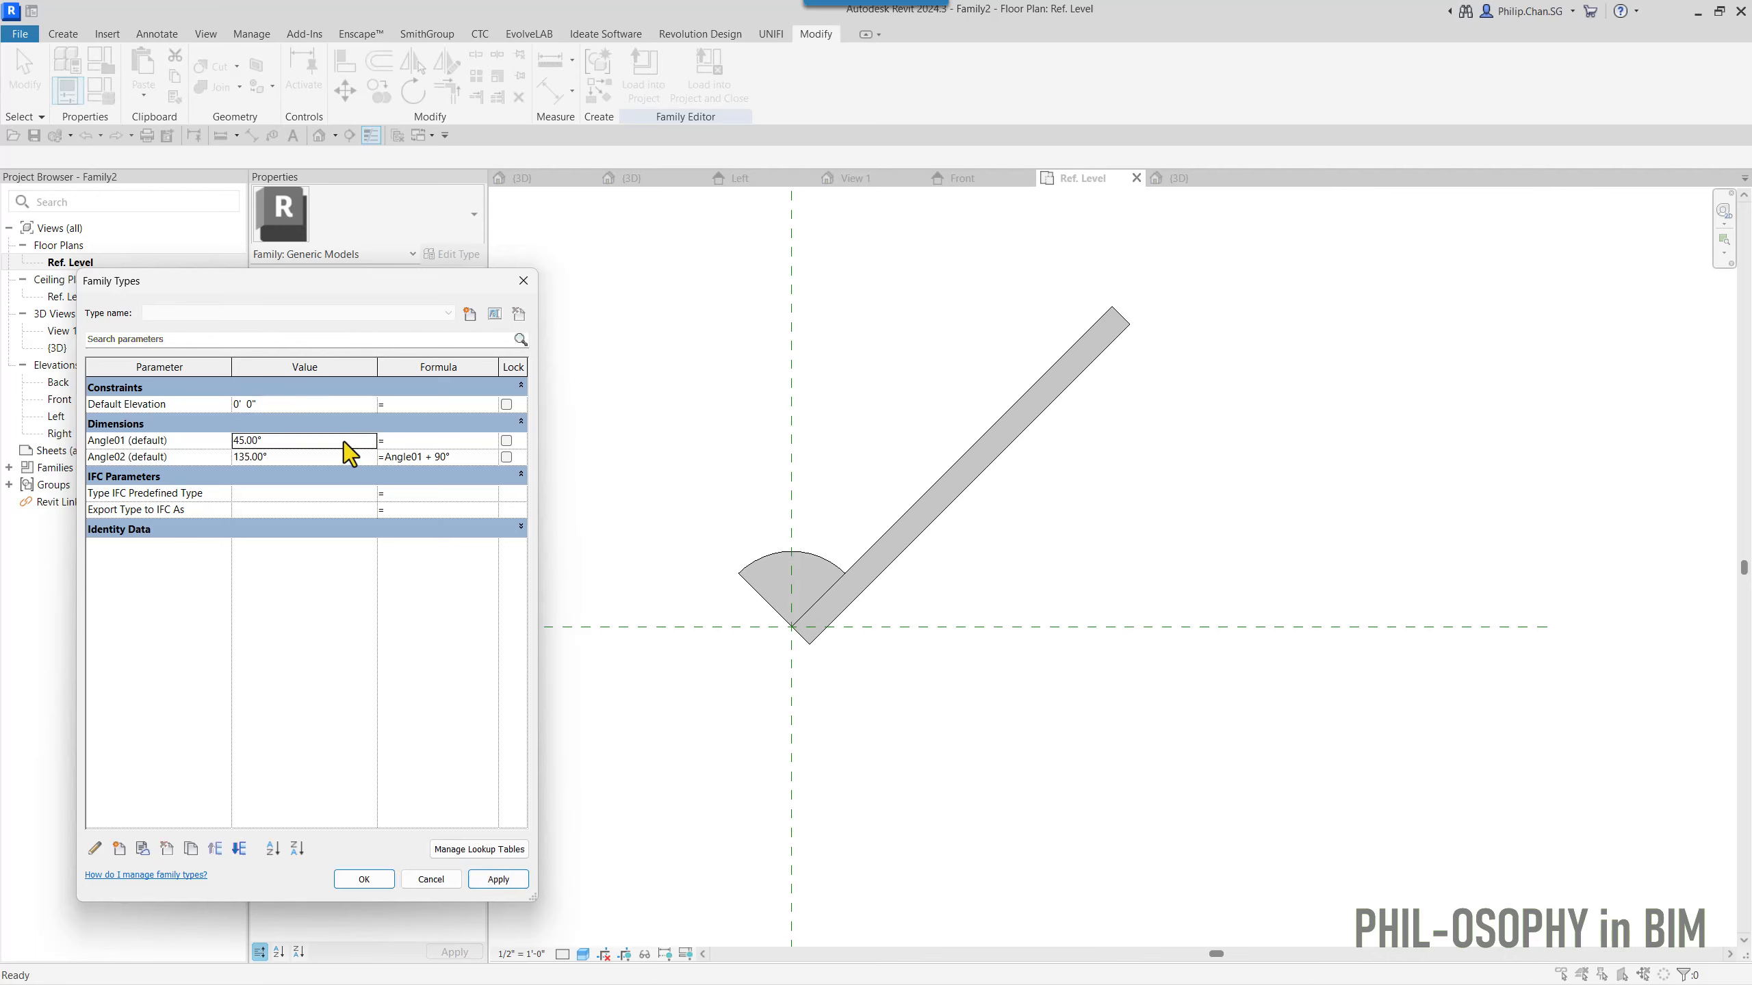
text(180)
drag(332, 441, 148, 441)
text(90)
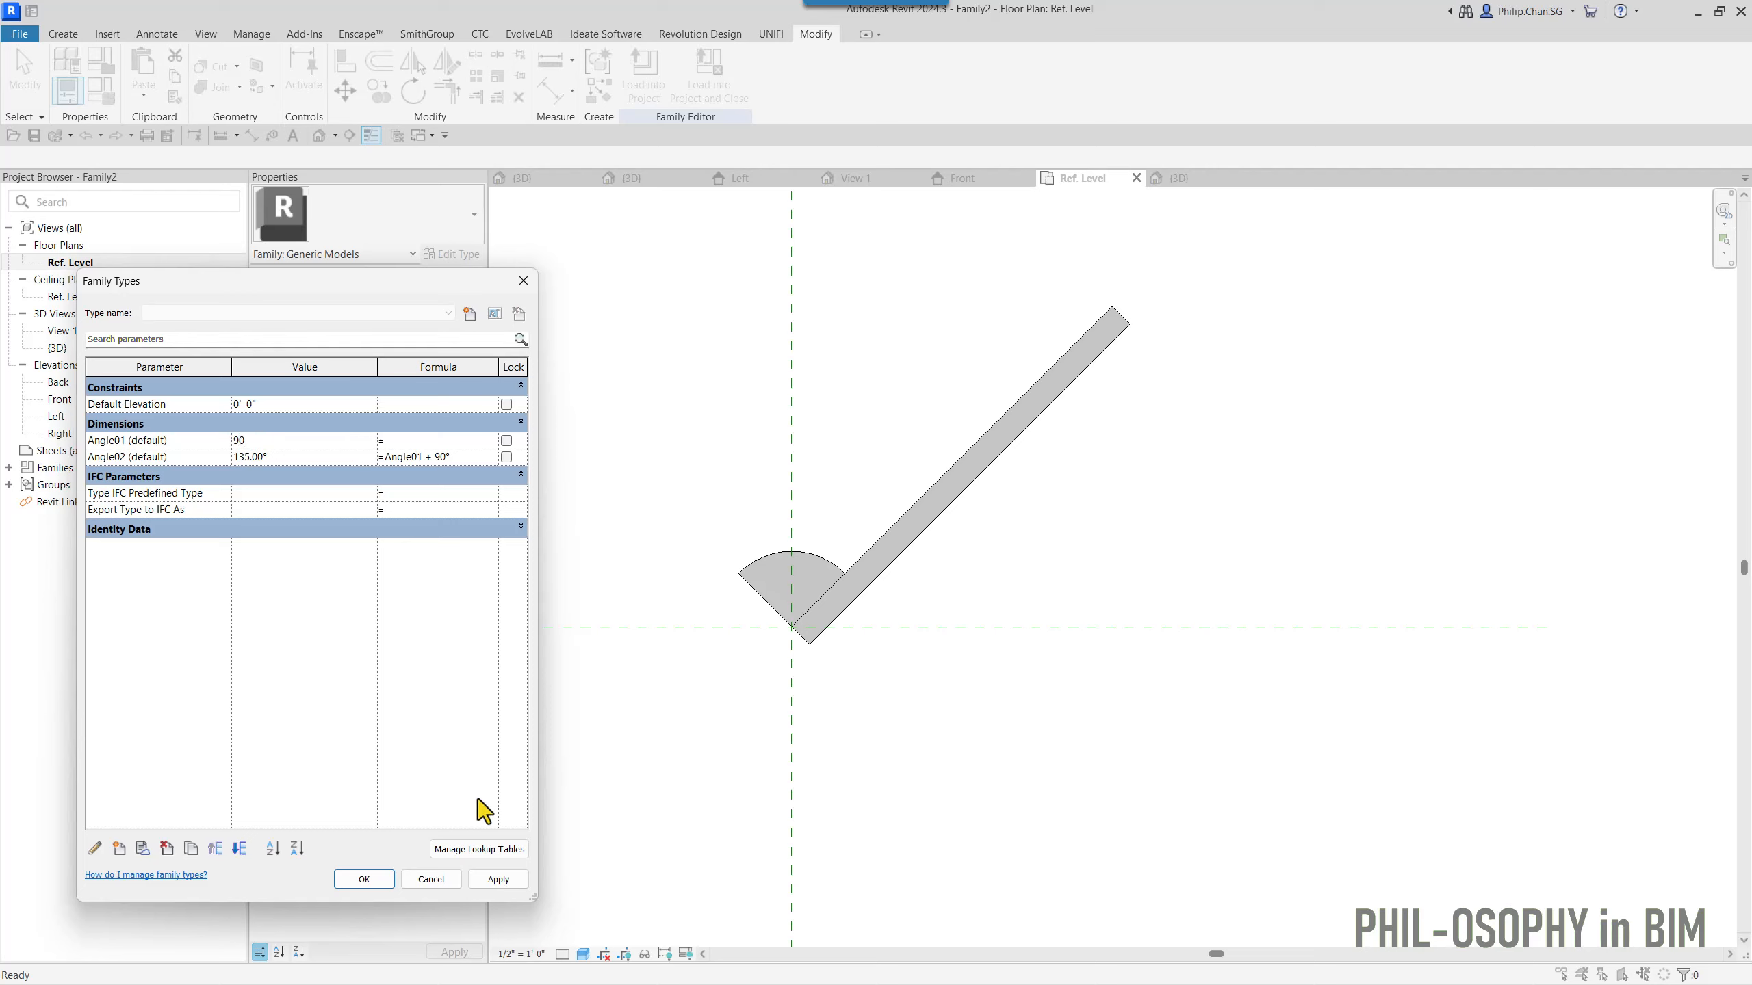
click(503, 880)
- Flex the family with Angle01 at 135° and then at 180°, applying each value
click(315, 442)
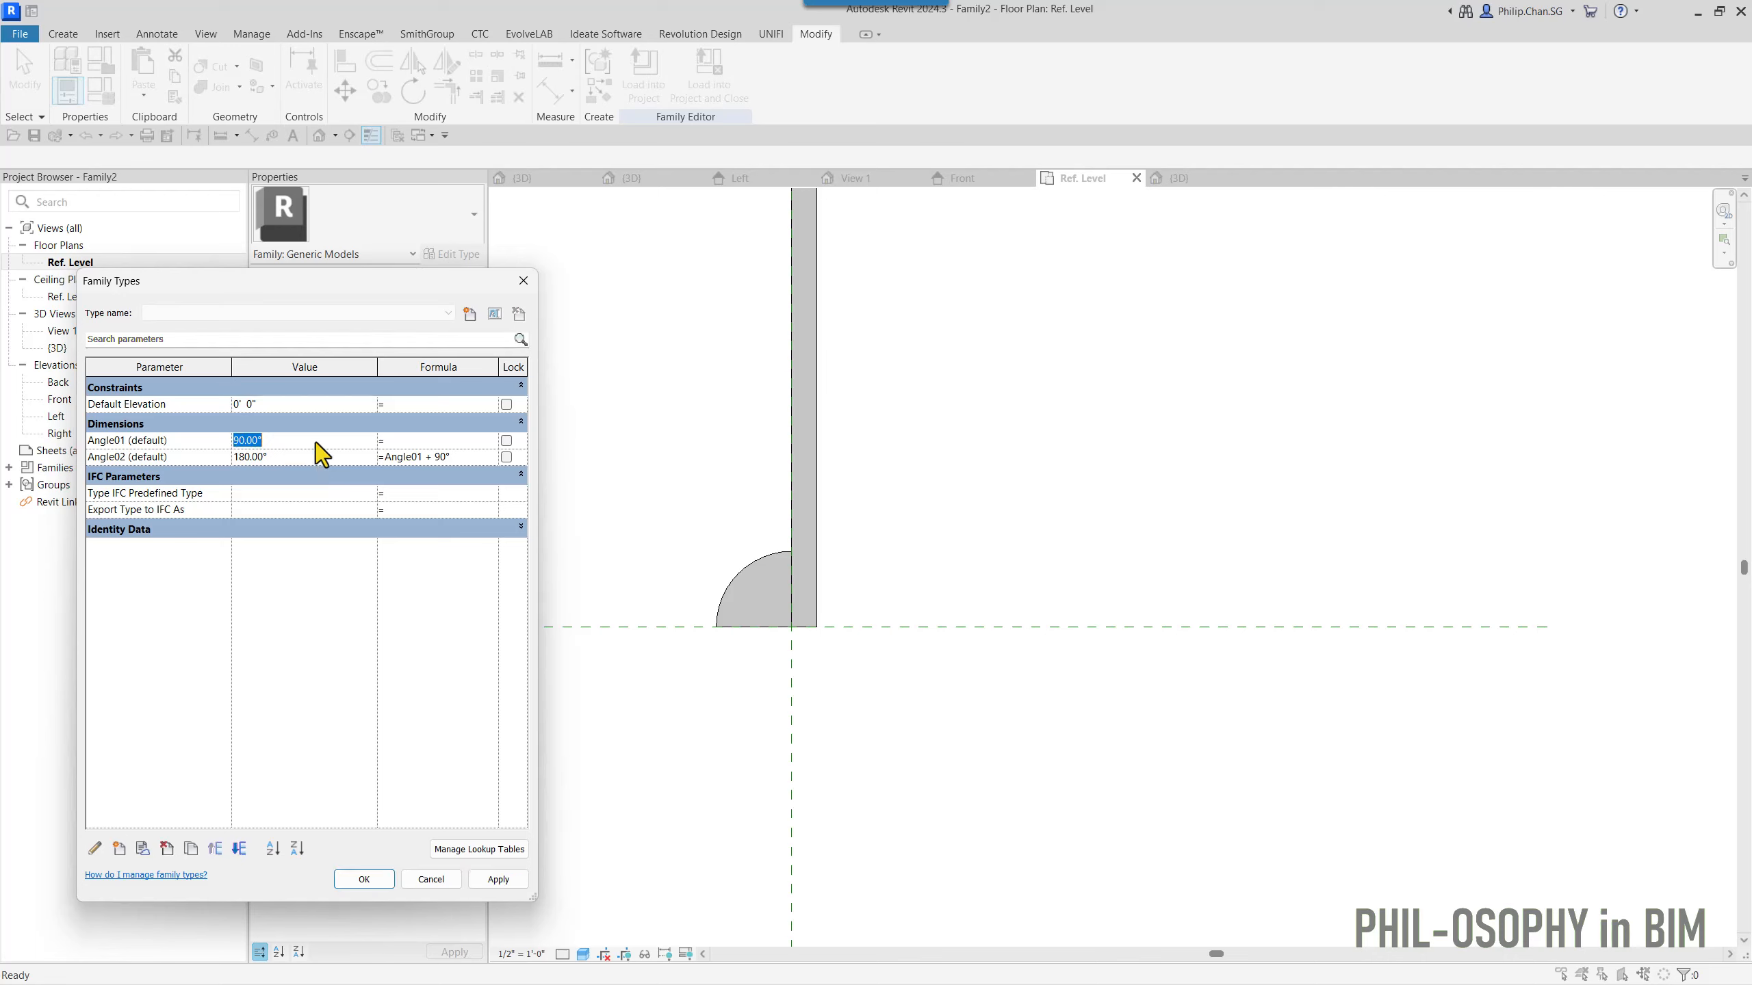
text(135)
click(484, 880)
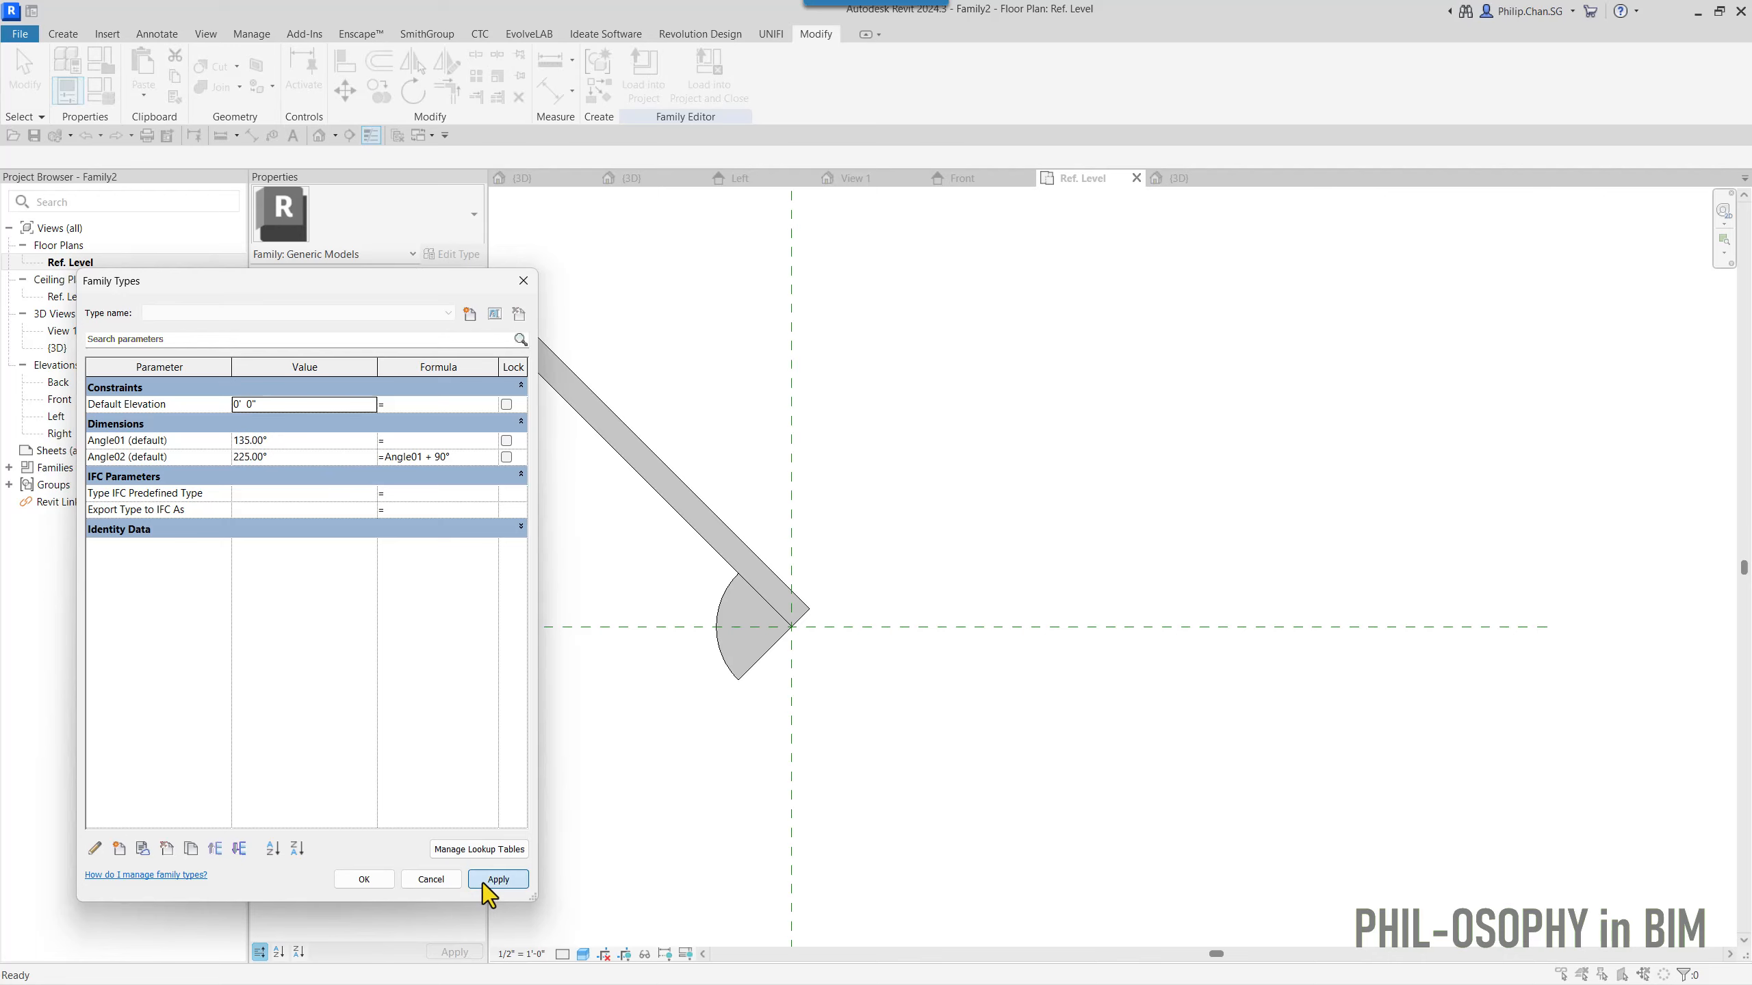
click(311, 441)
text(180)
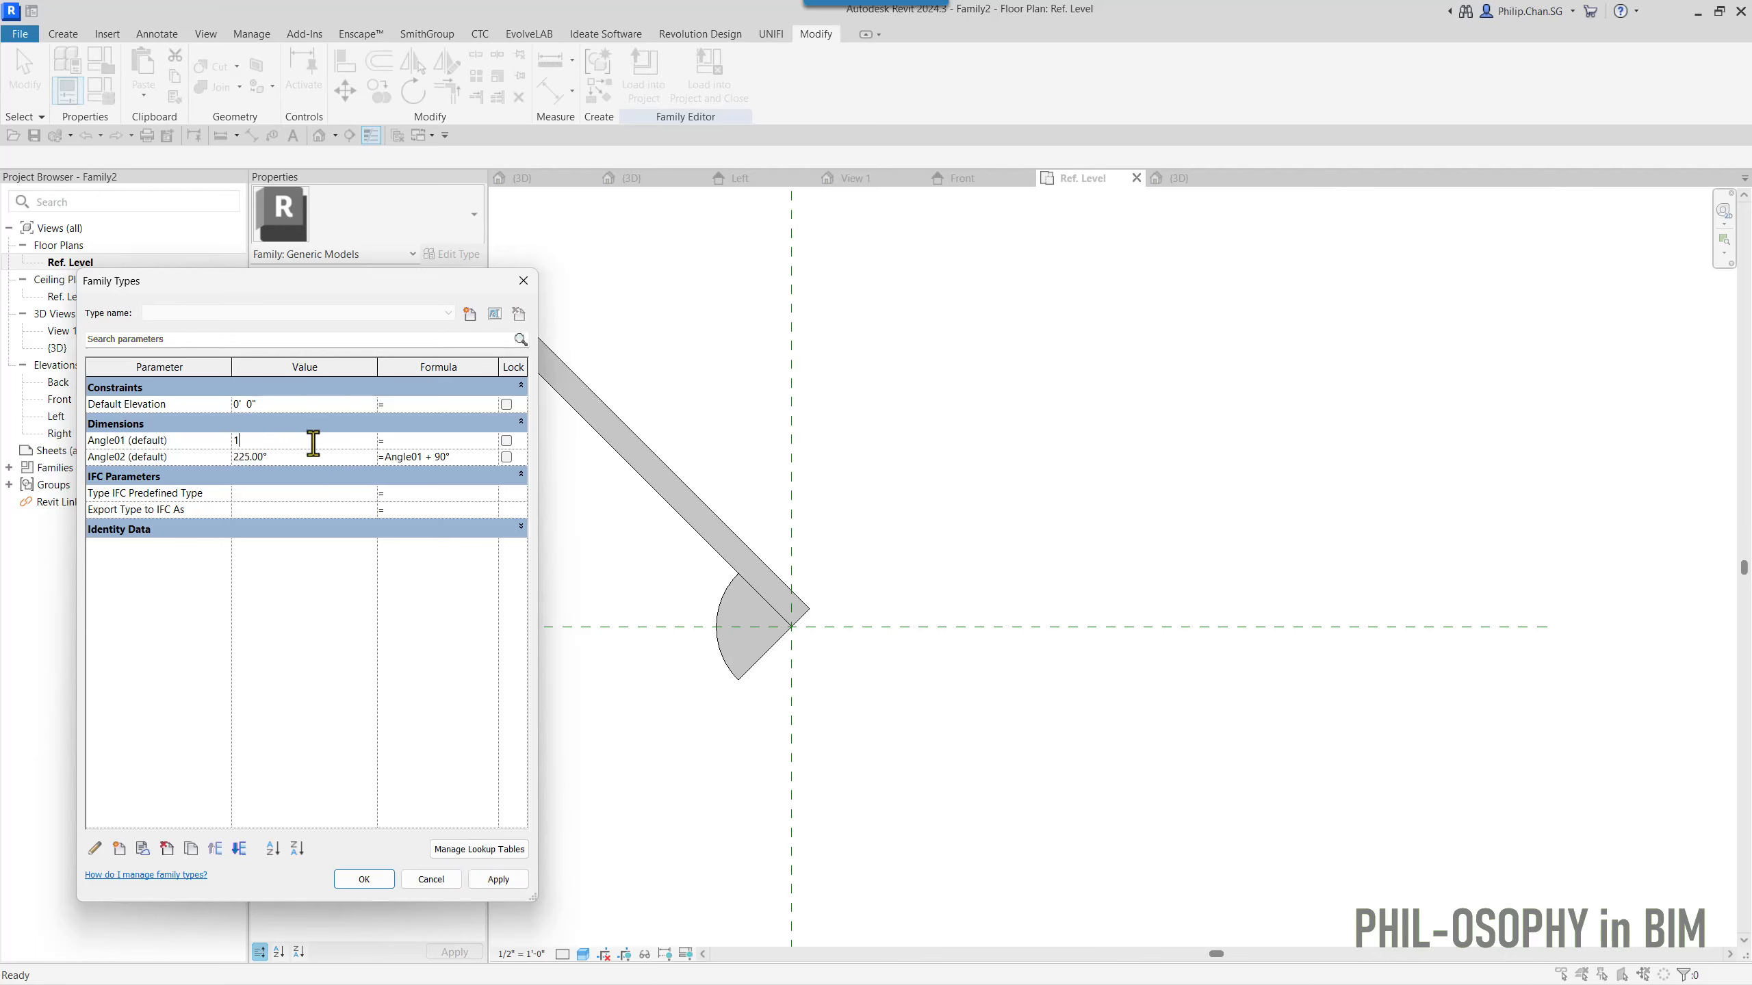
click(517, 884)
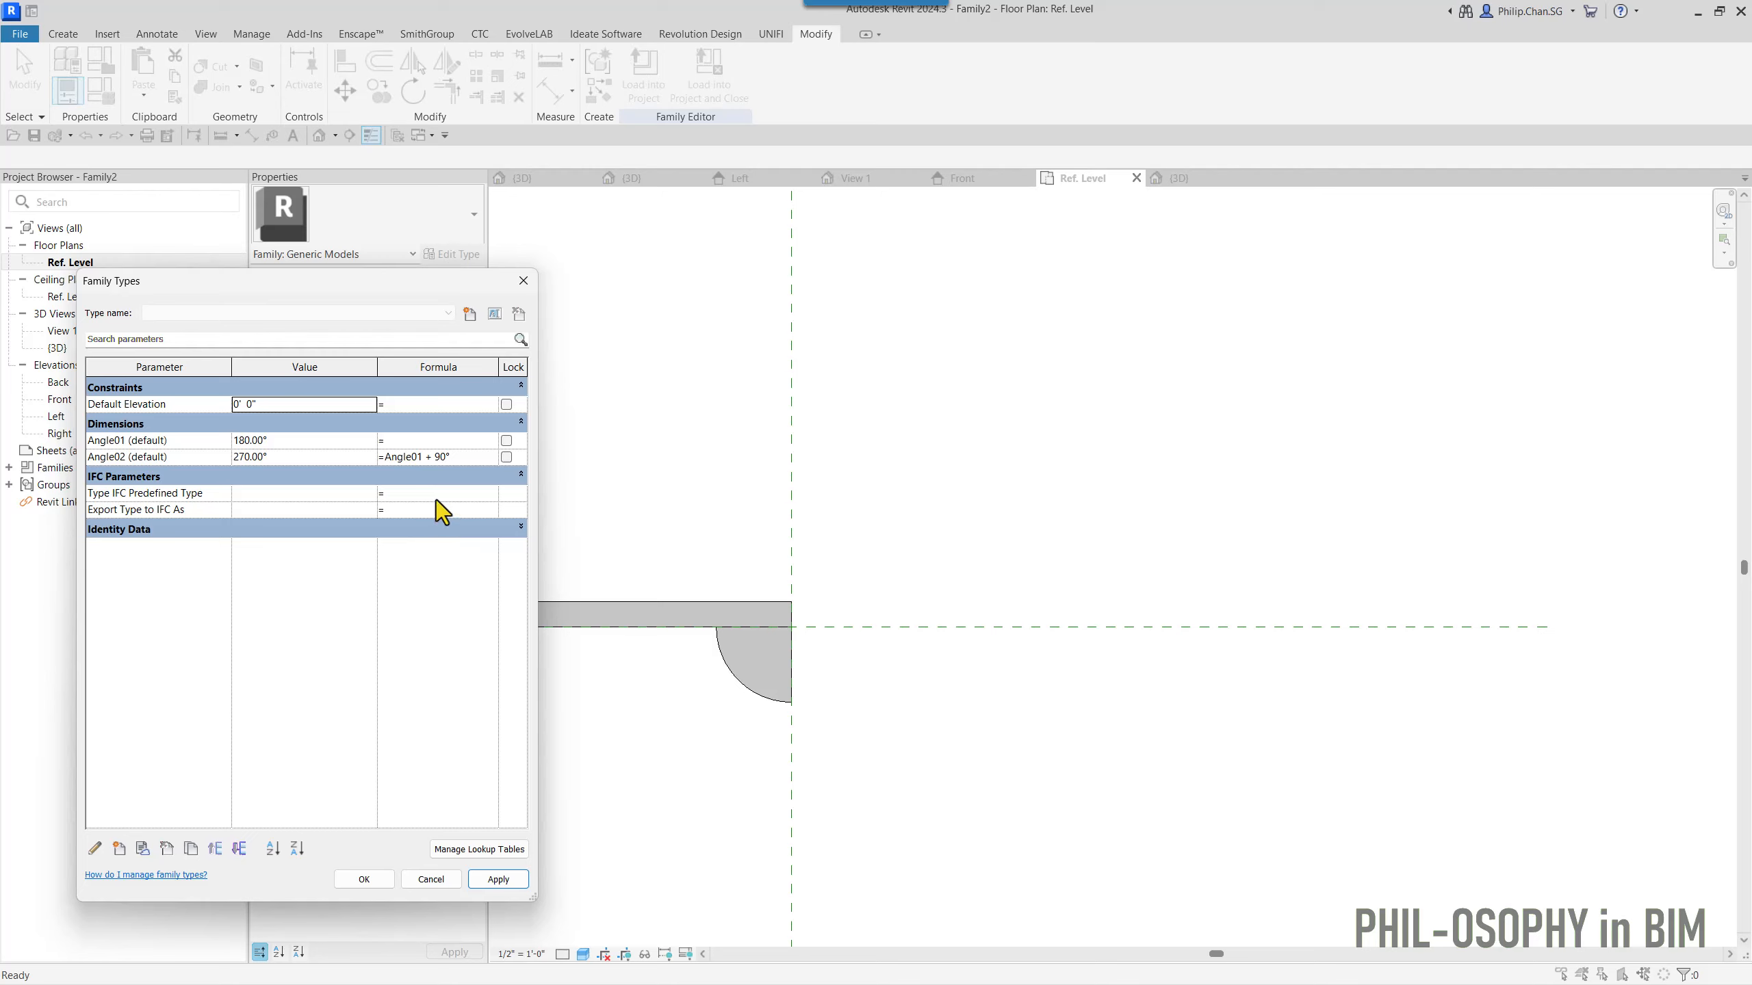
- Return Angle01 to 45°, apply it and close the family types
click(359, 432)
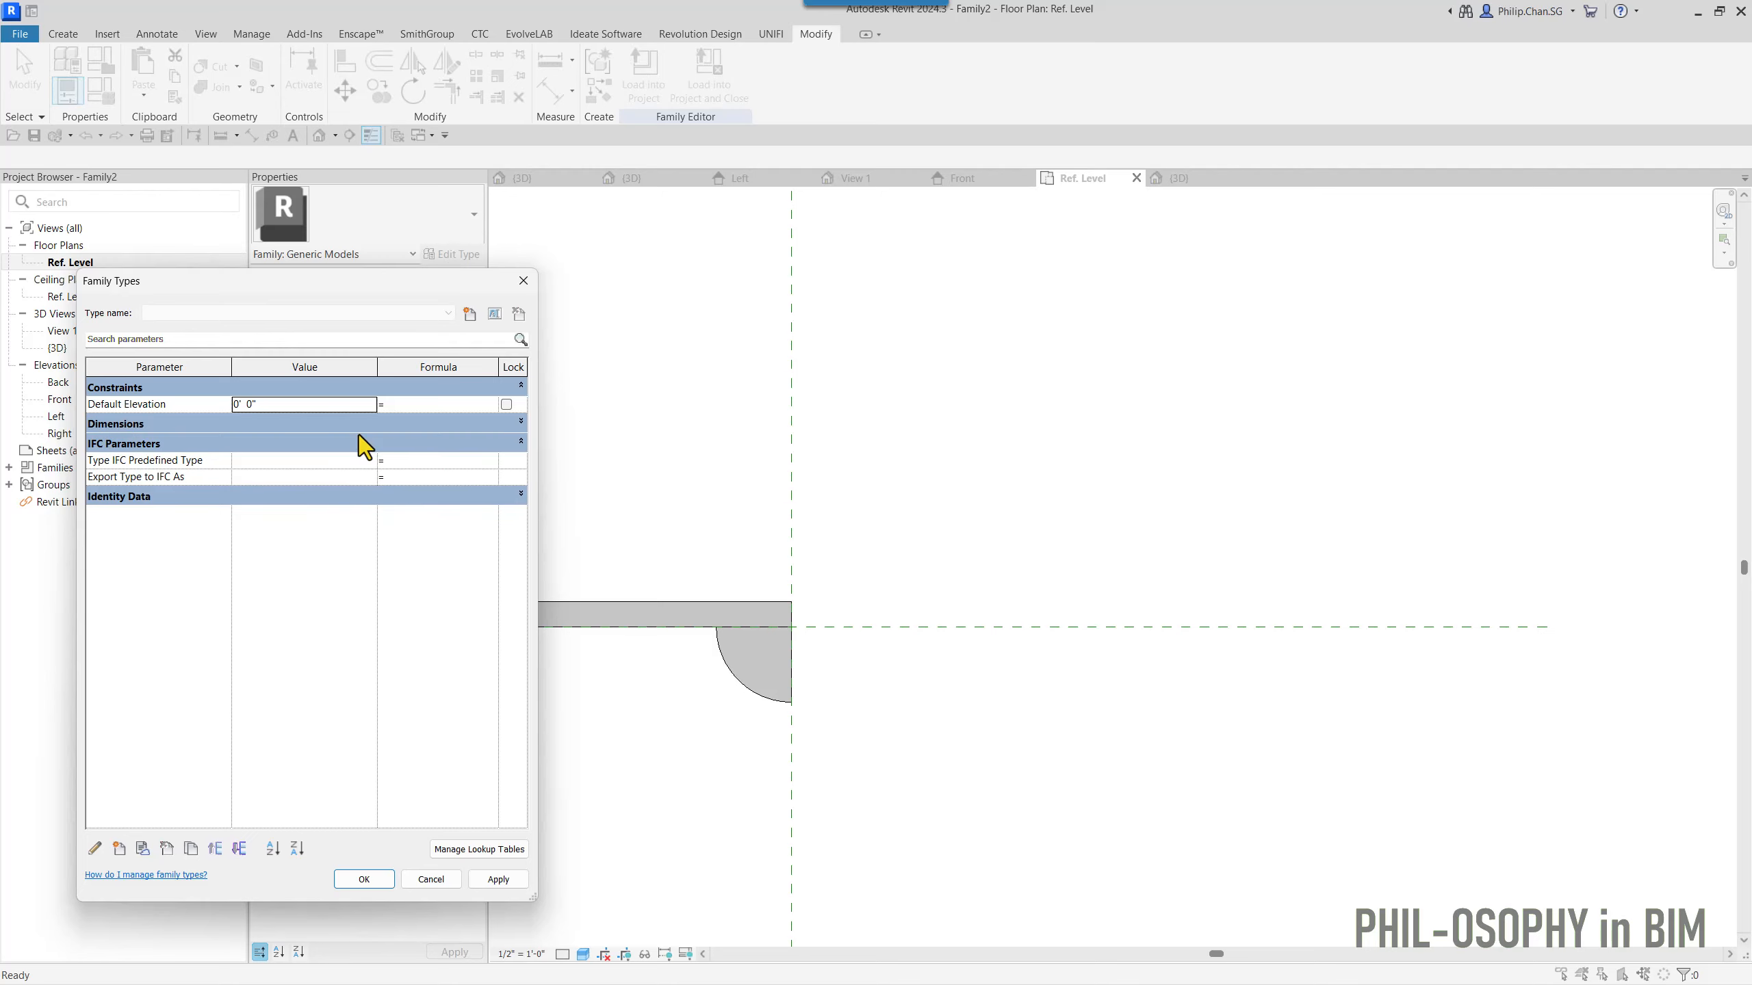
click(358, 426)
click(358, 438)
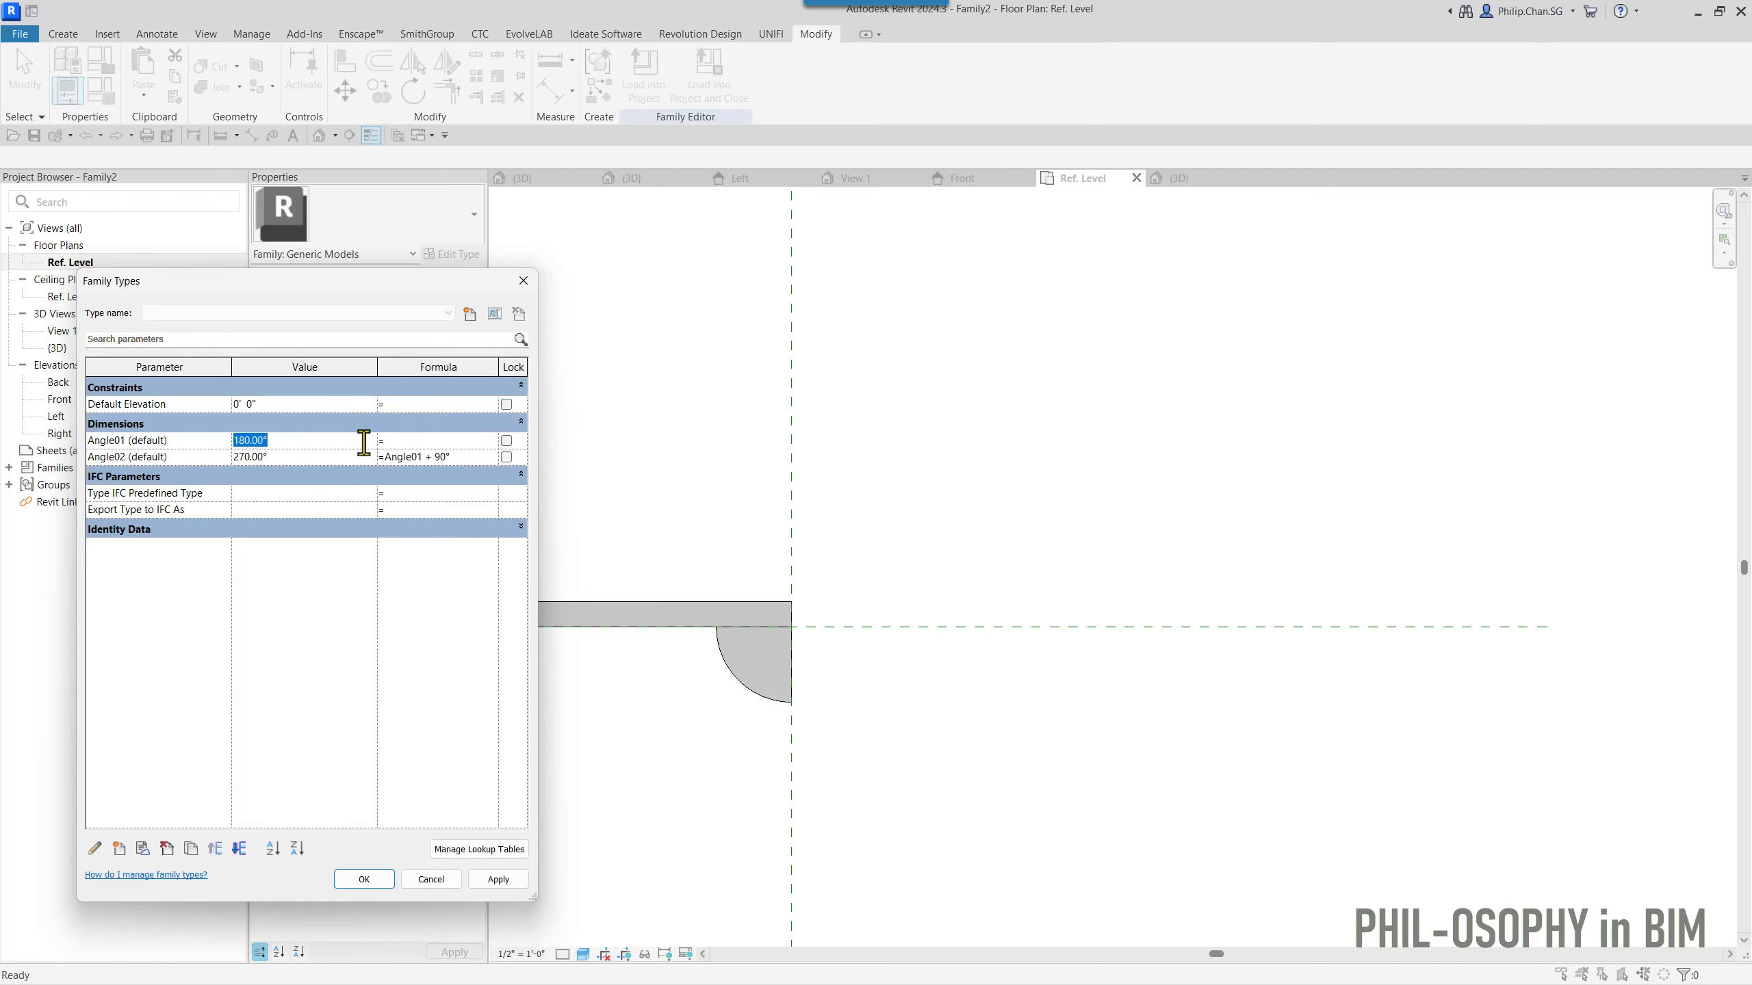
text(45)
click(476, 880)
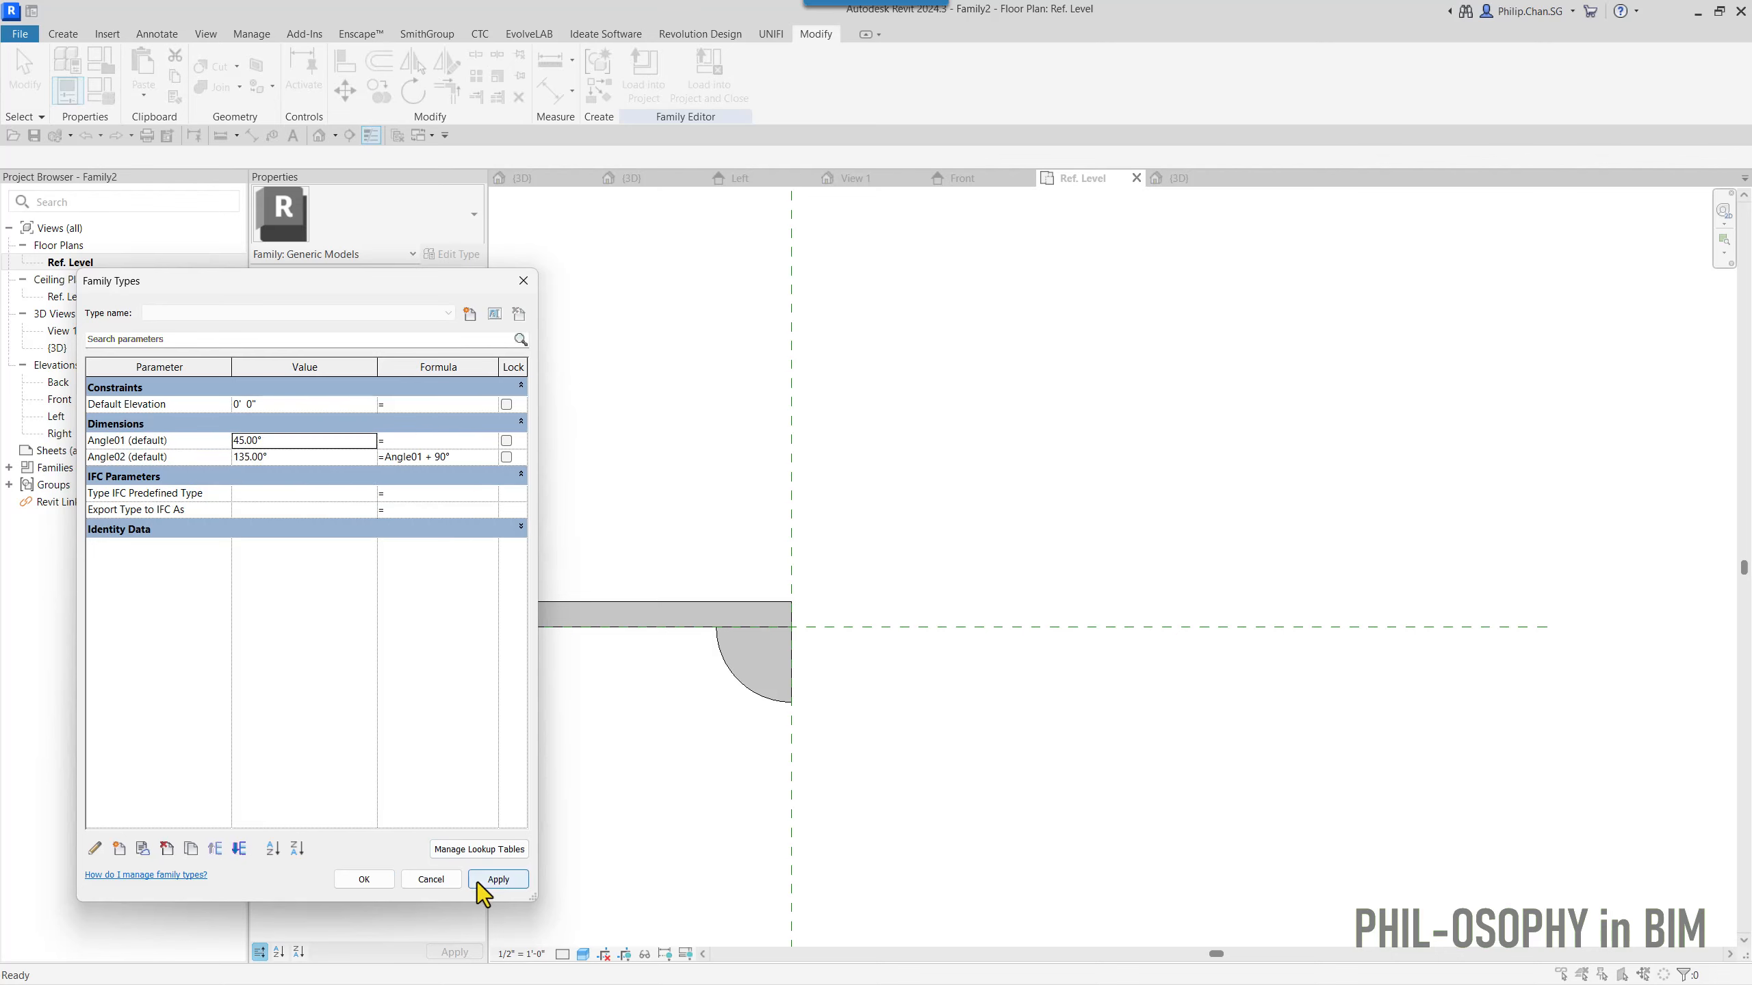
click(364, 880)
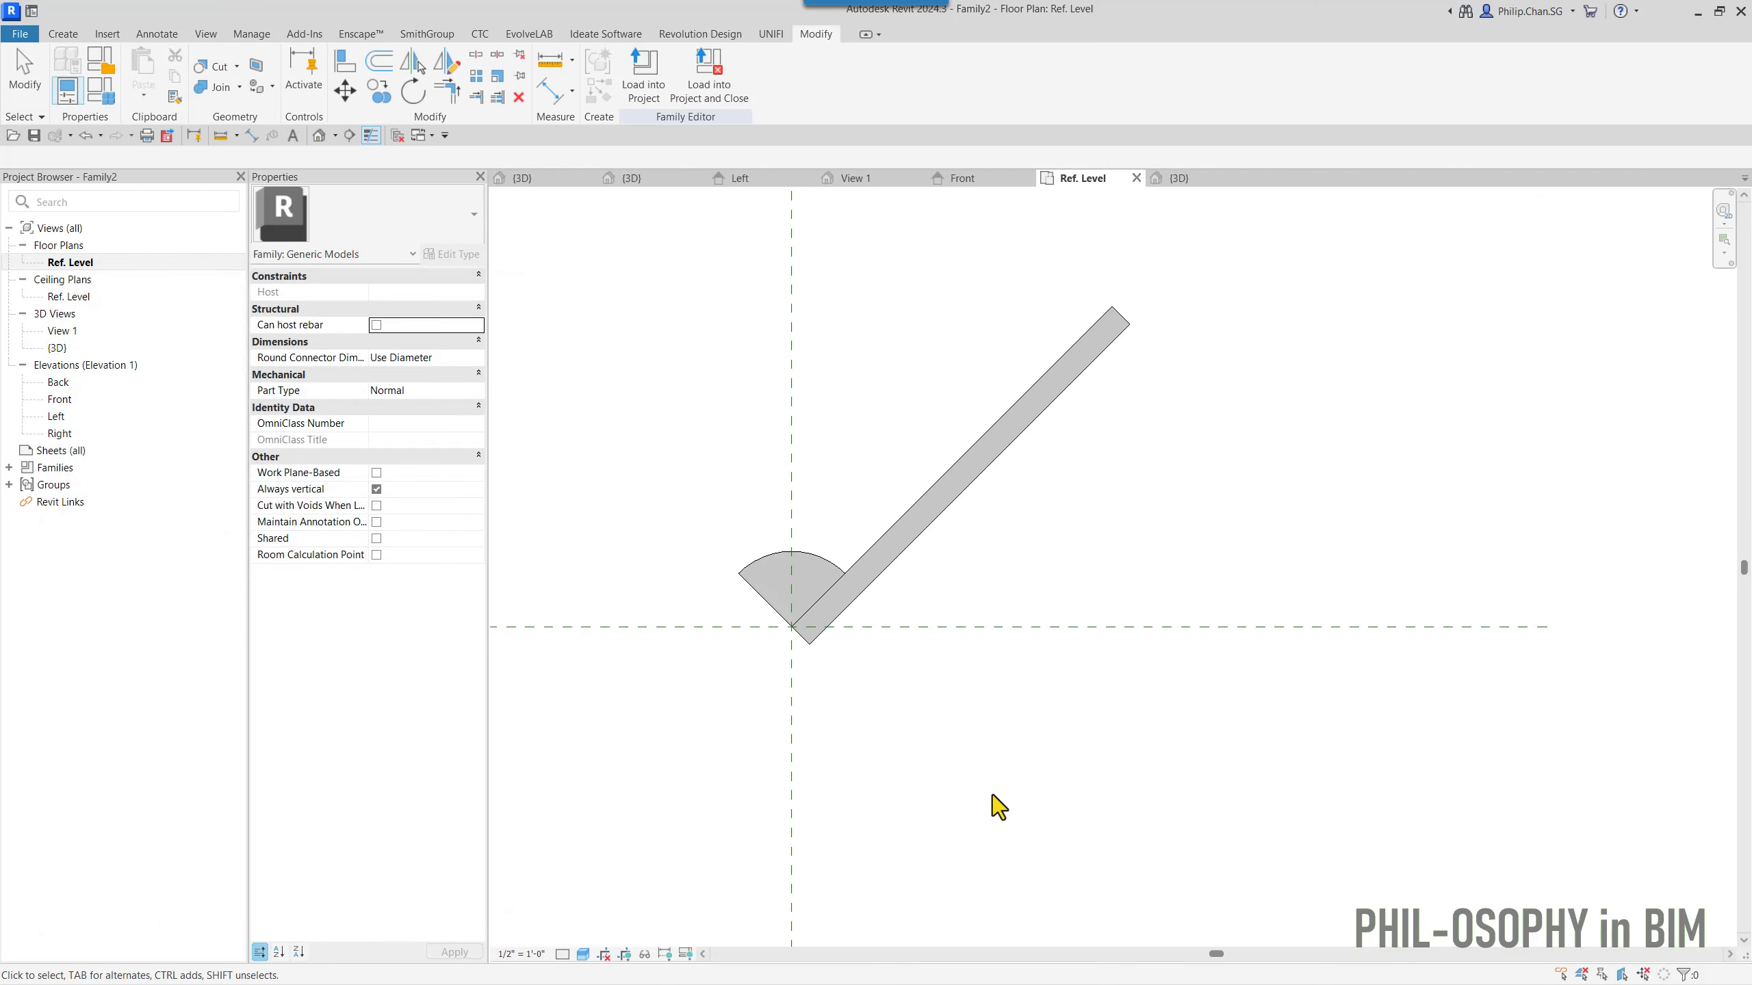
- Examine the rotated panel and wedge in the Ref. Level plan, then check the revolve in the 3D view
scroll(991, 800, down, 2)
middle_drag(973, 813, 1119, 754)
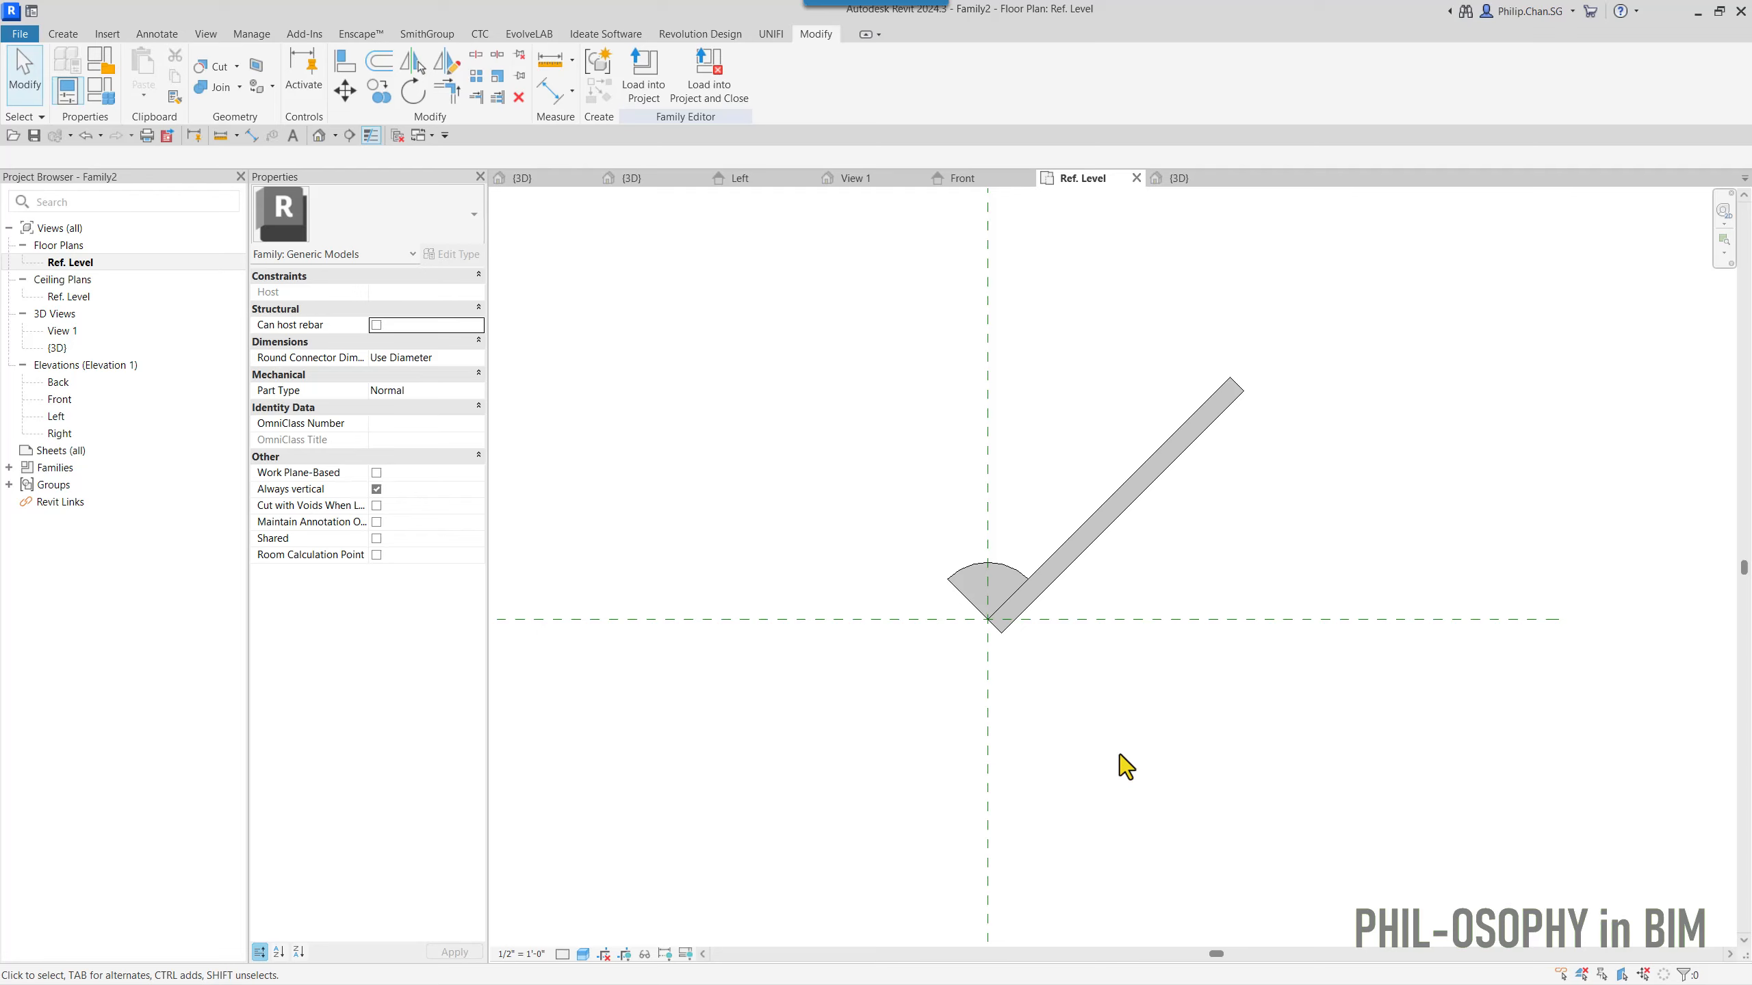
middle_drag(1120, 755, 1016, 794)
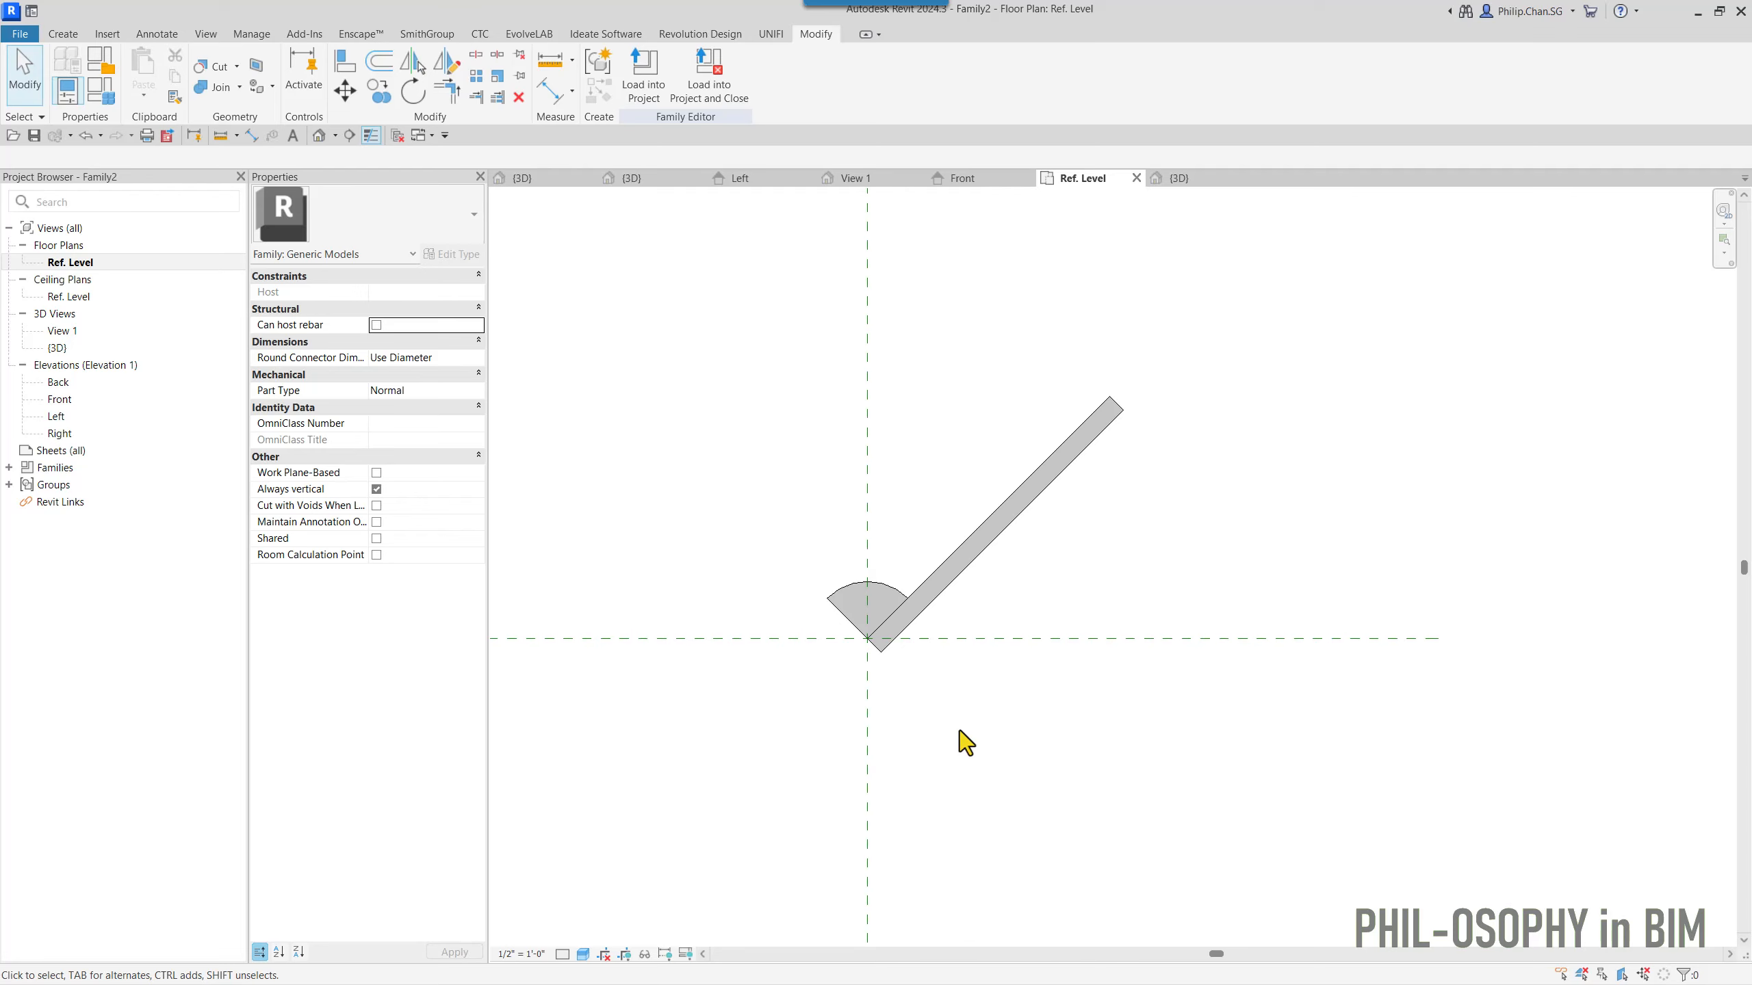
mouse_move(955, 732)
middle_down()
mouse_move(965, 751)
mouse_move(964, 704)
middle_up()
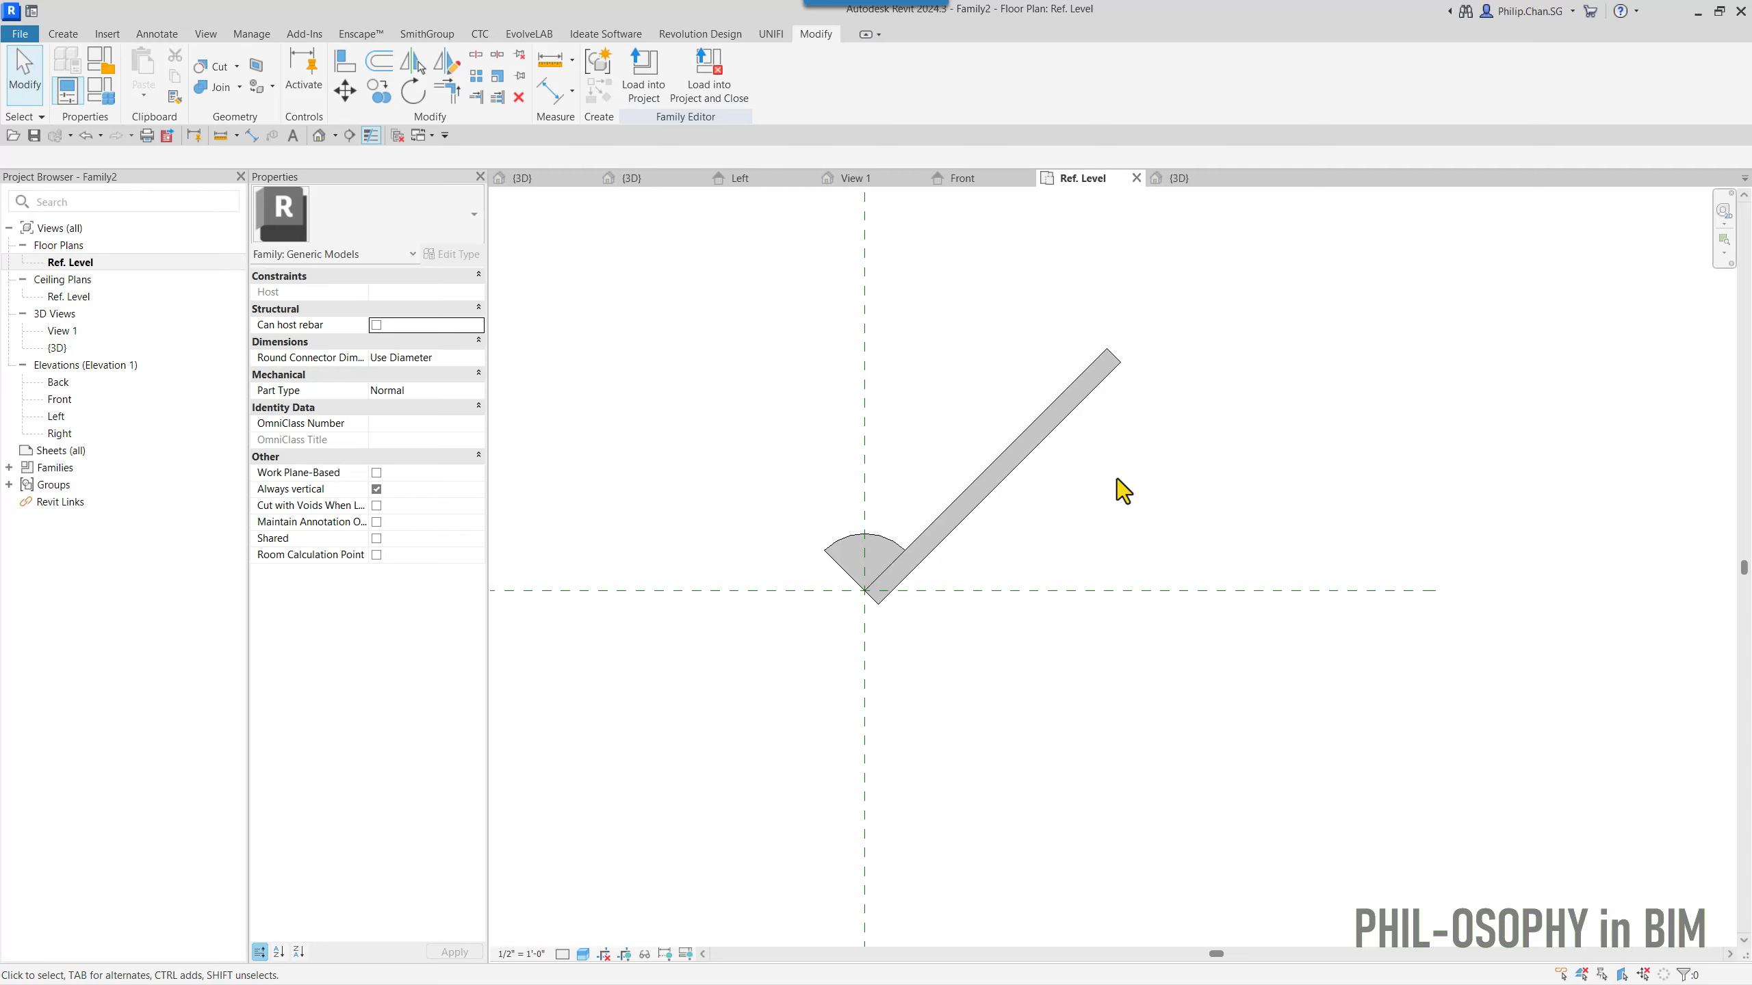
click(1176, 181)
shift+middle_drag(1141, 494, 765, 763)
click(1159, 787)
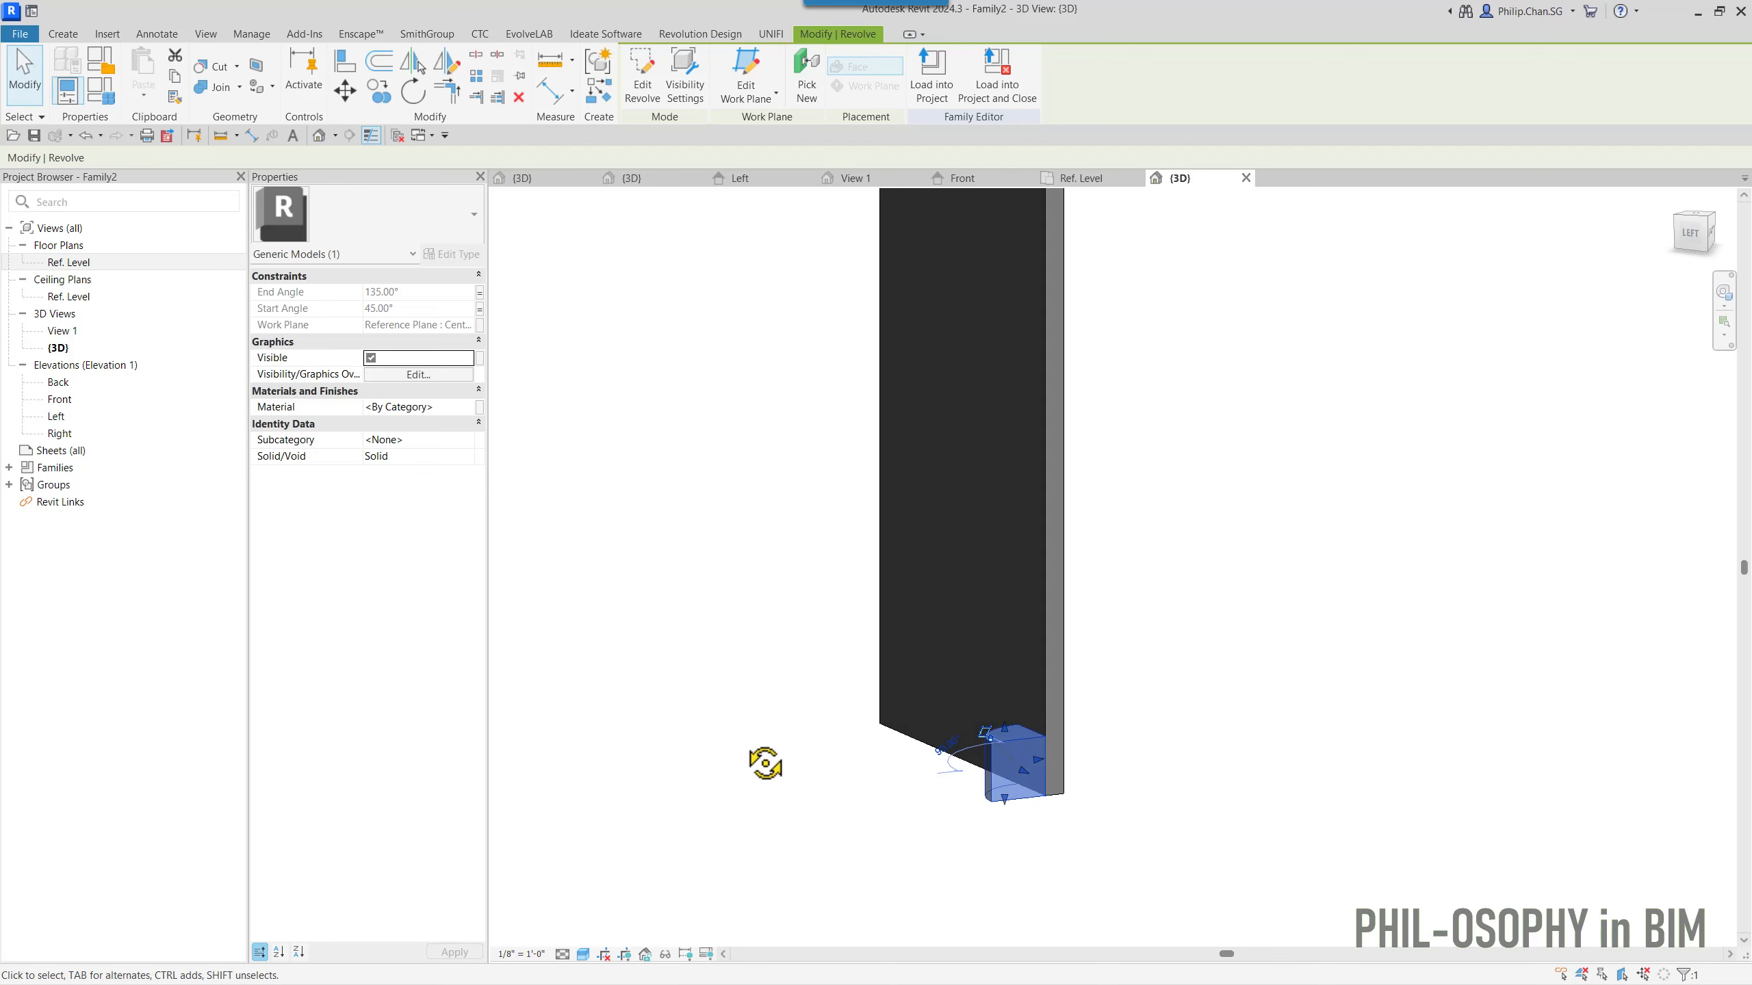
key(Escape)
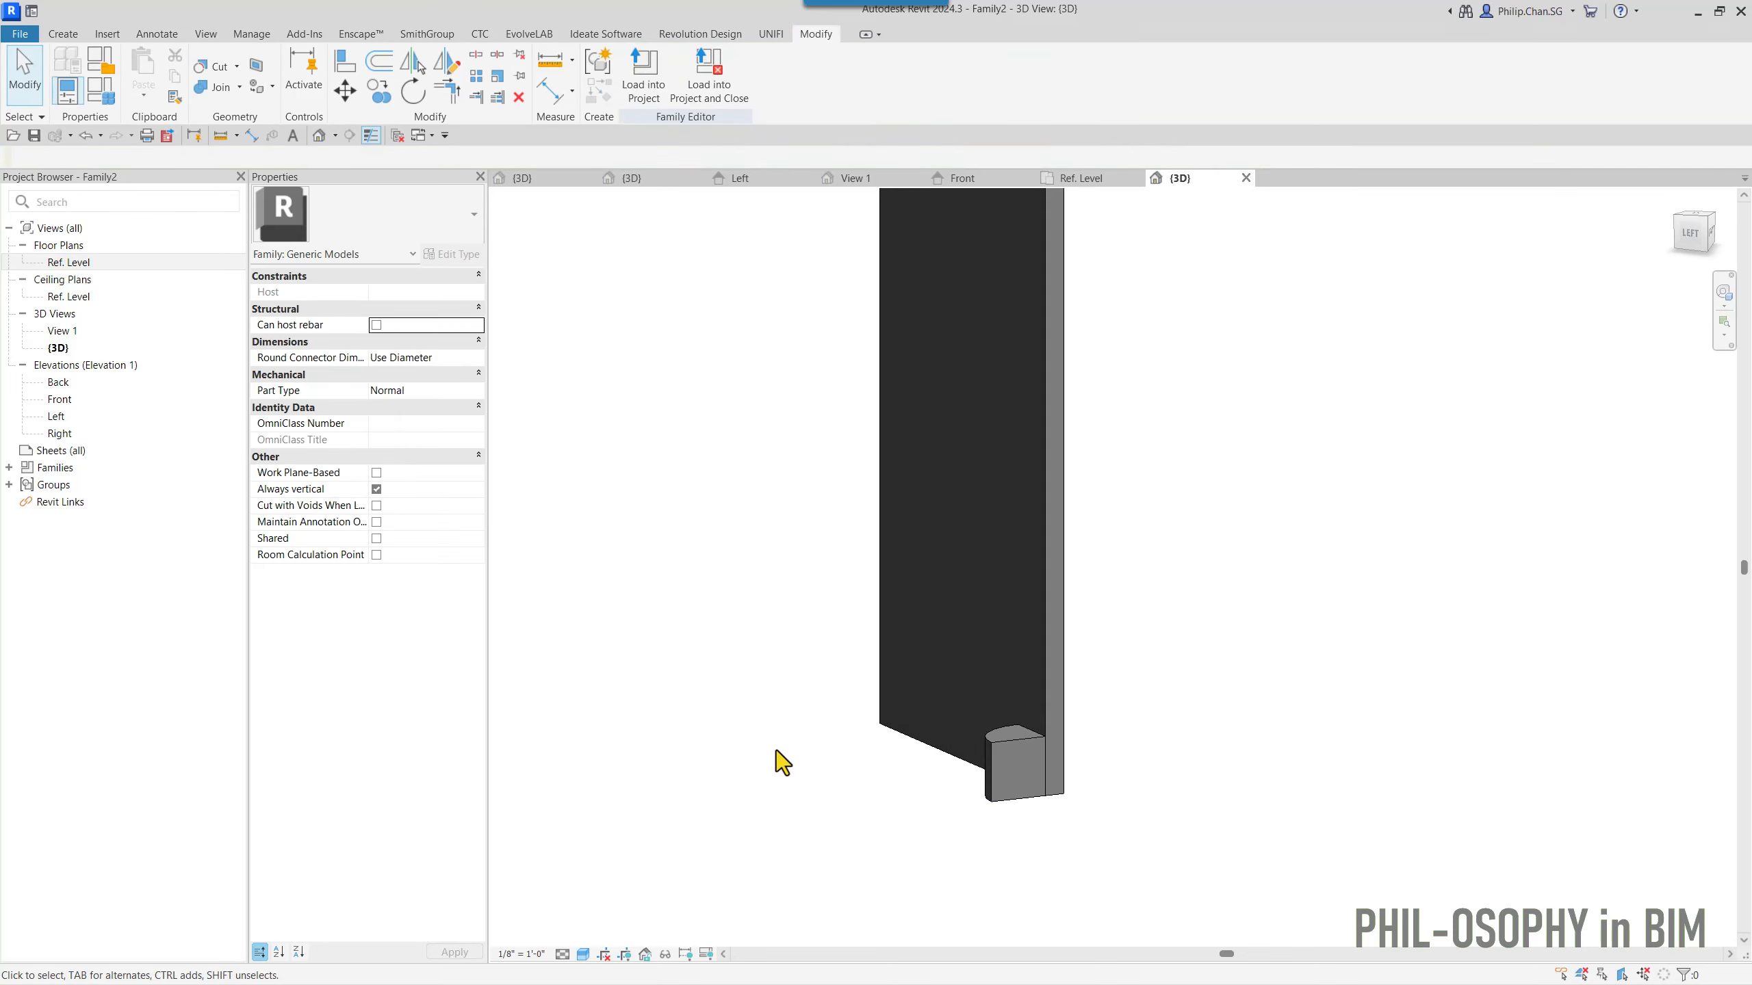
shift+middle_drag(776, 750, 804, 771)
scroll(852, 765, up, 1)
click(921, 787)
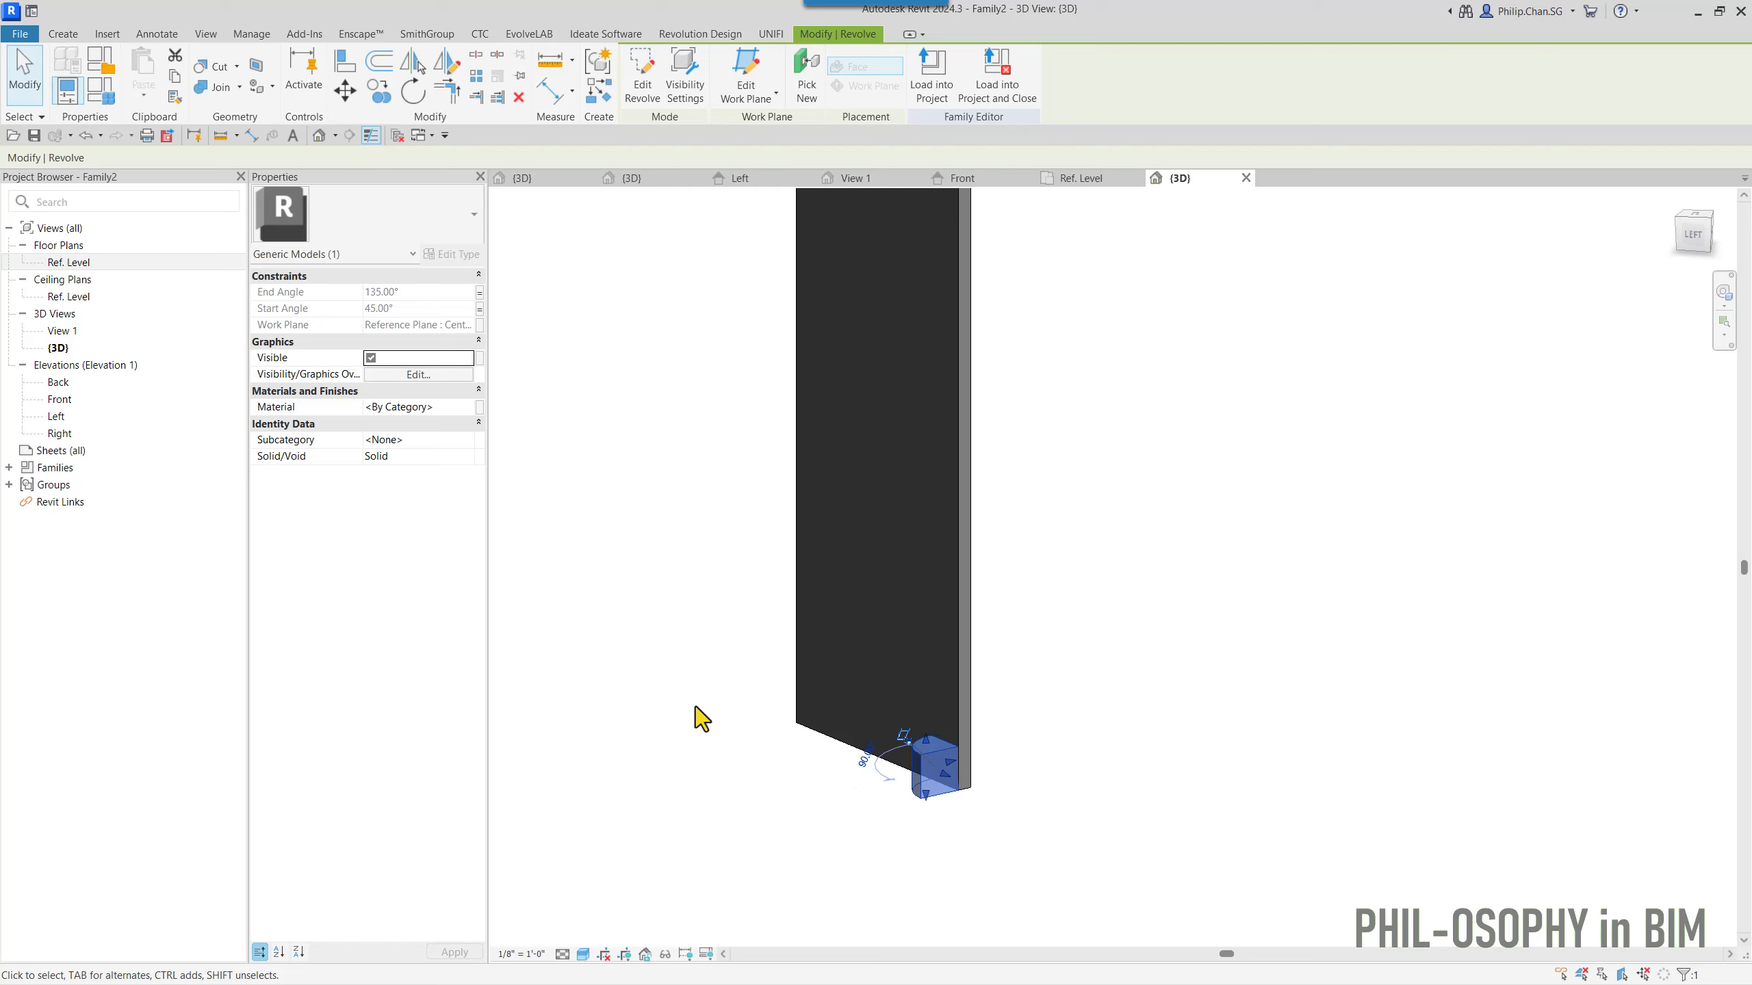
middle_drag(692, 705, 698, 753)
shift+middle_drag(802, 808, 710, 733)
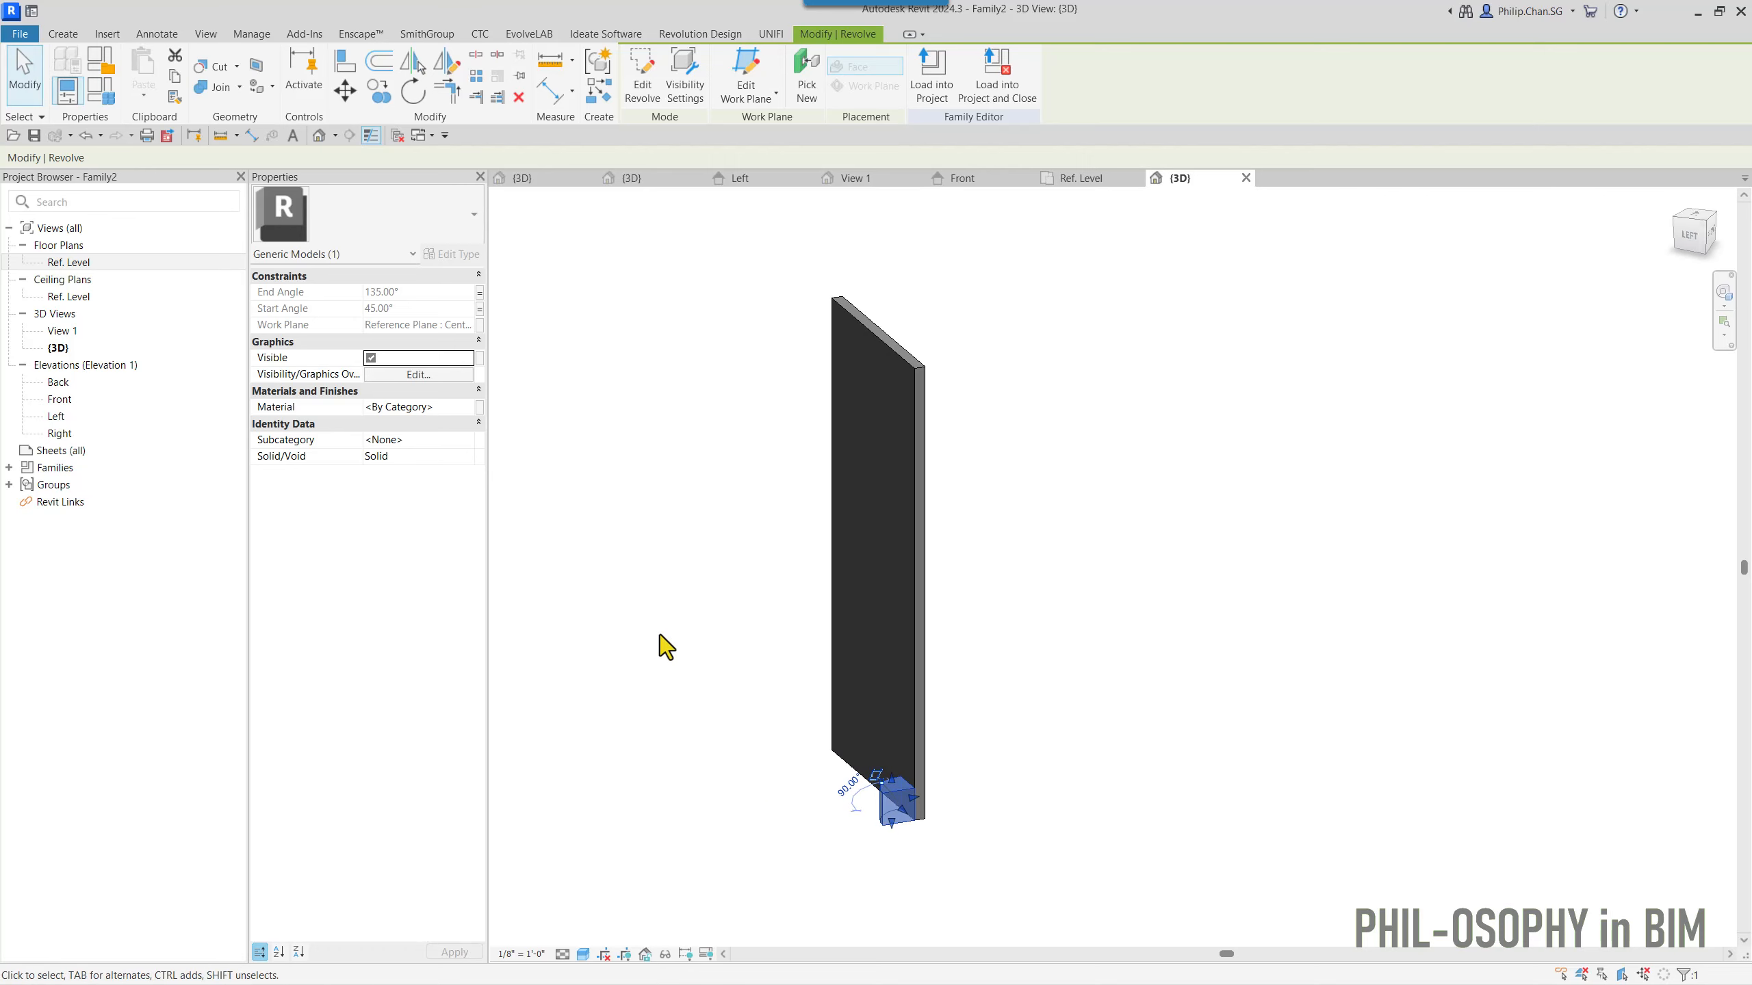
- Turn off the Visible property of the wedge-shaped revolve at the panel's base
click(840, 832)
scroll(899, 832, up, 2)
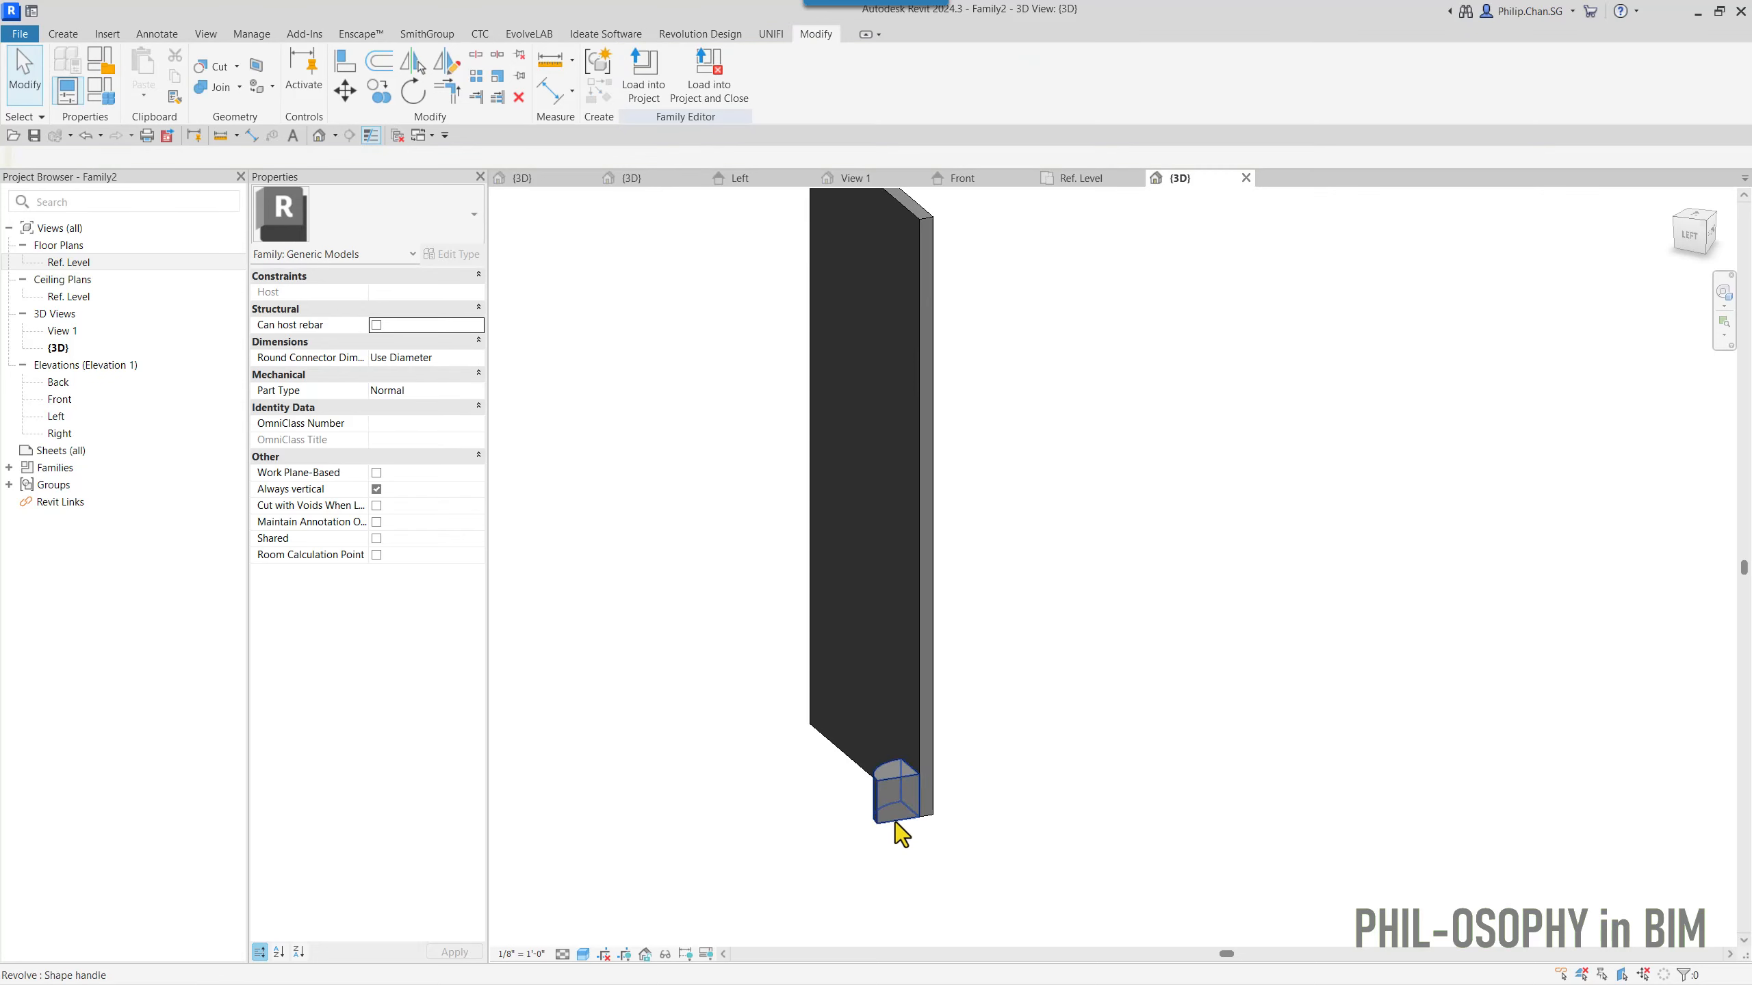
click(895, 822)
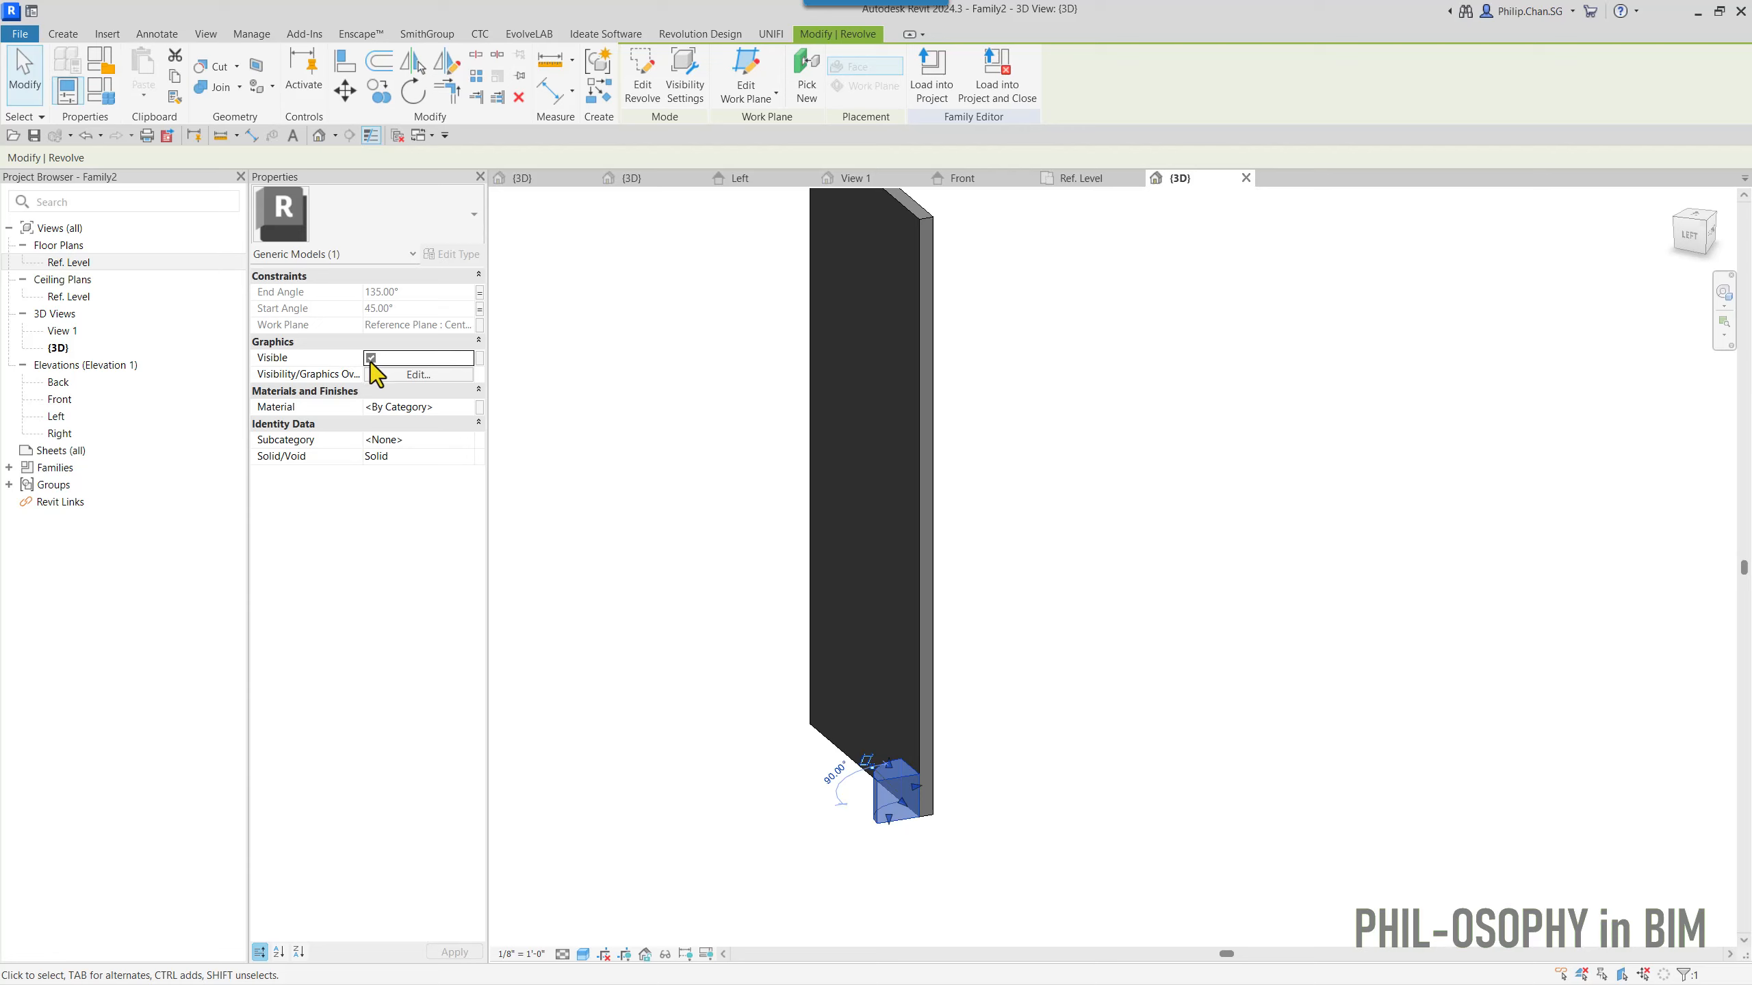
click(662, 519)
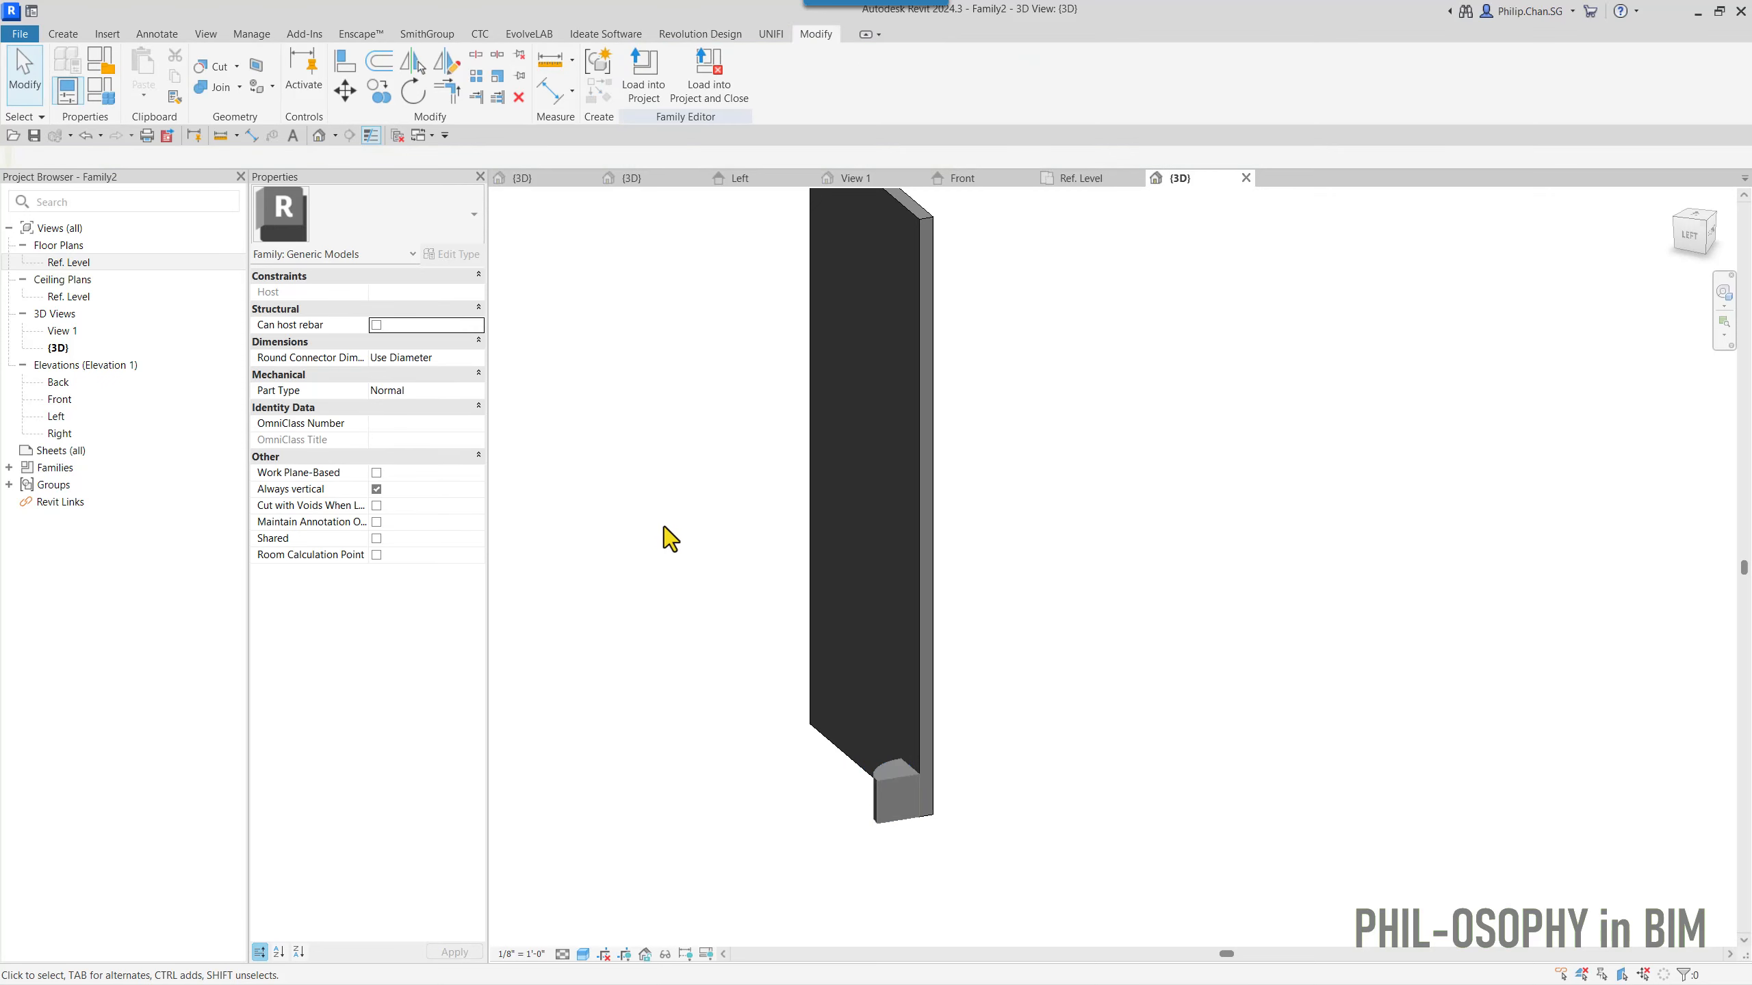
- Inspect the revolve's Visible setting and view the wedge and panel from several angles in 3D
scroll(941, 798, up, 3)
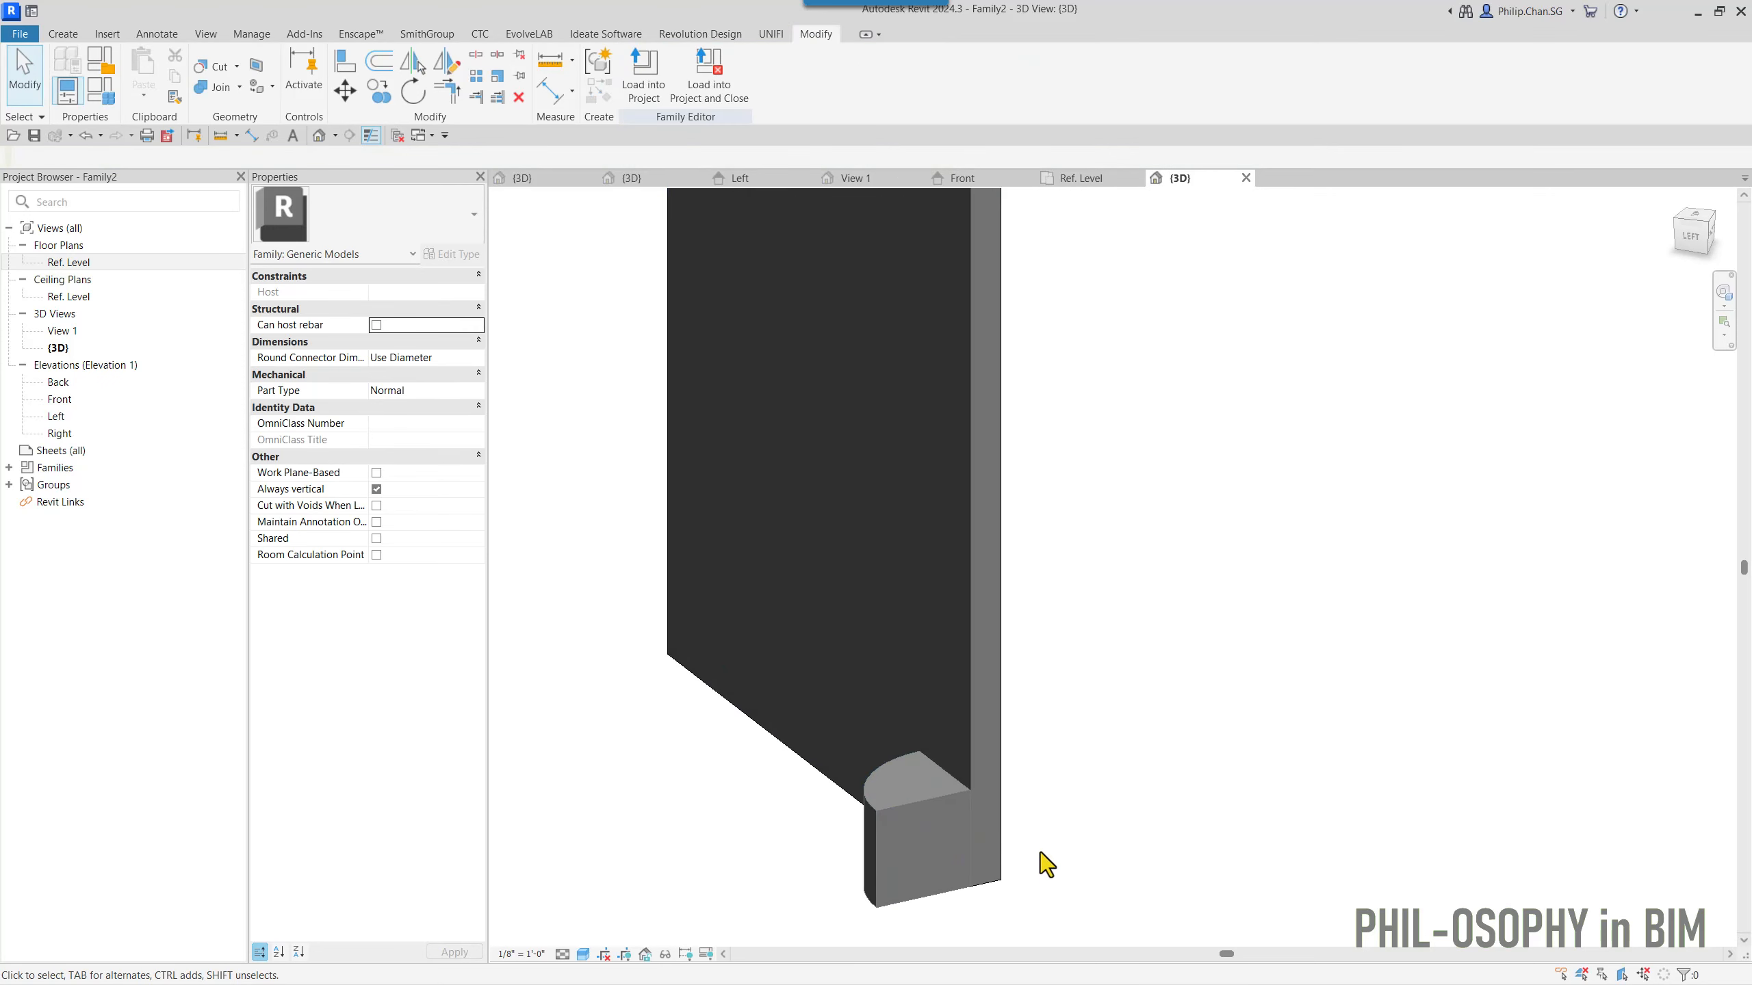
scroll(1040, 852, up, 2)
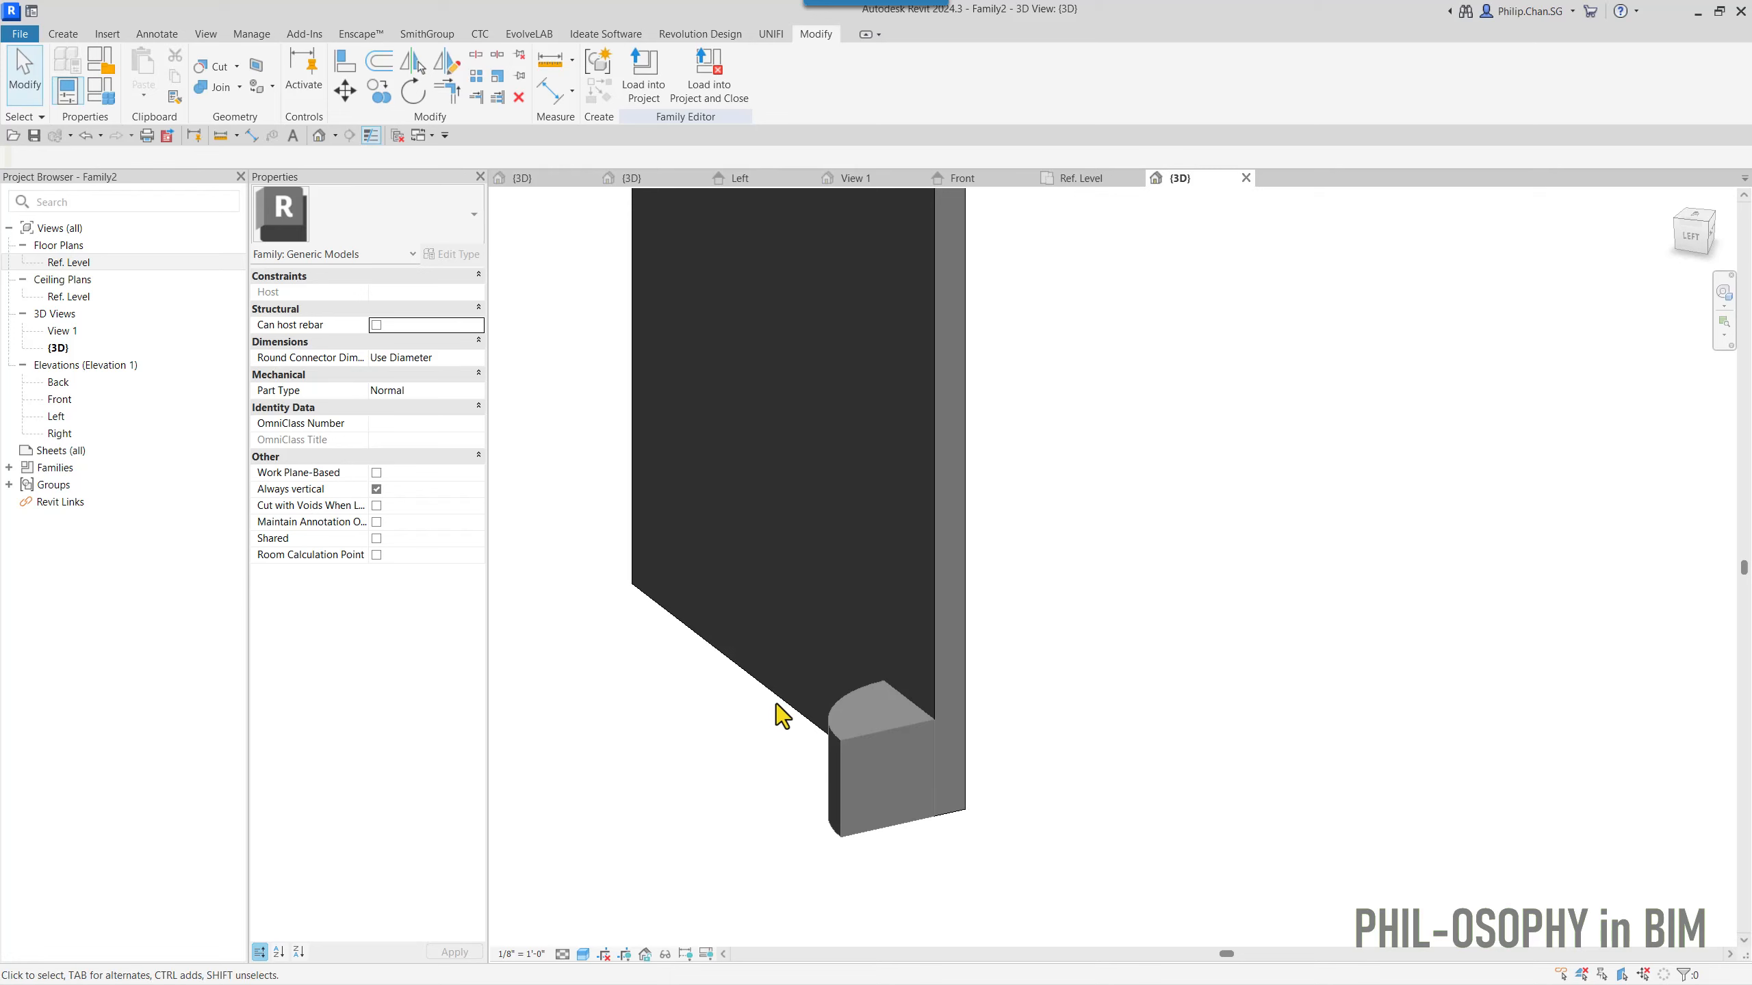
shift+middle_drag(778, 717, 780, 774)
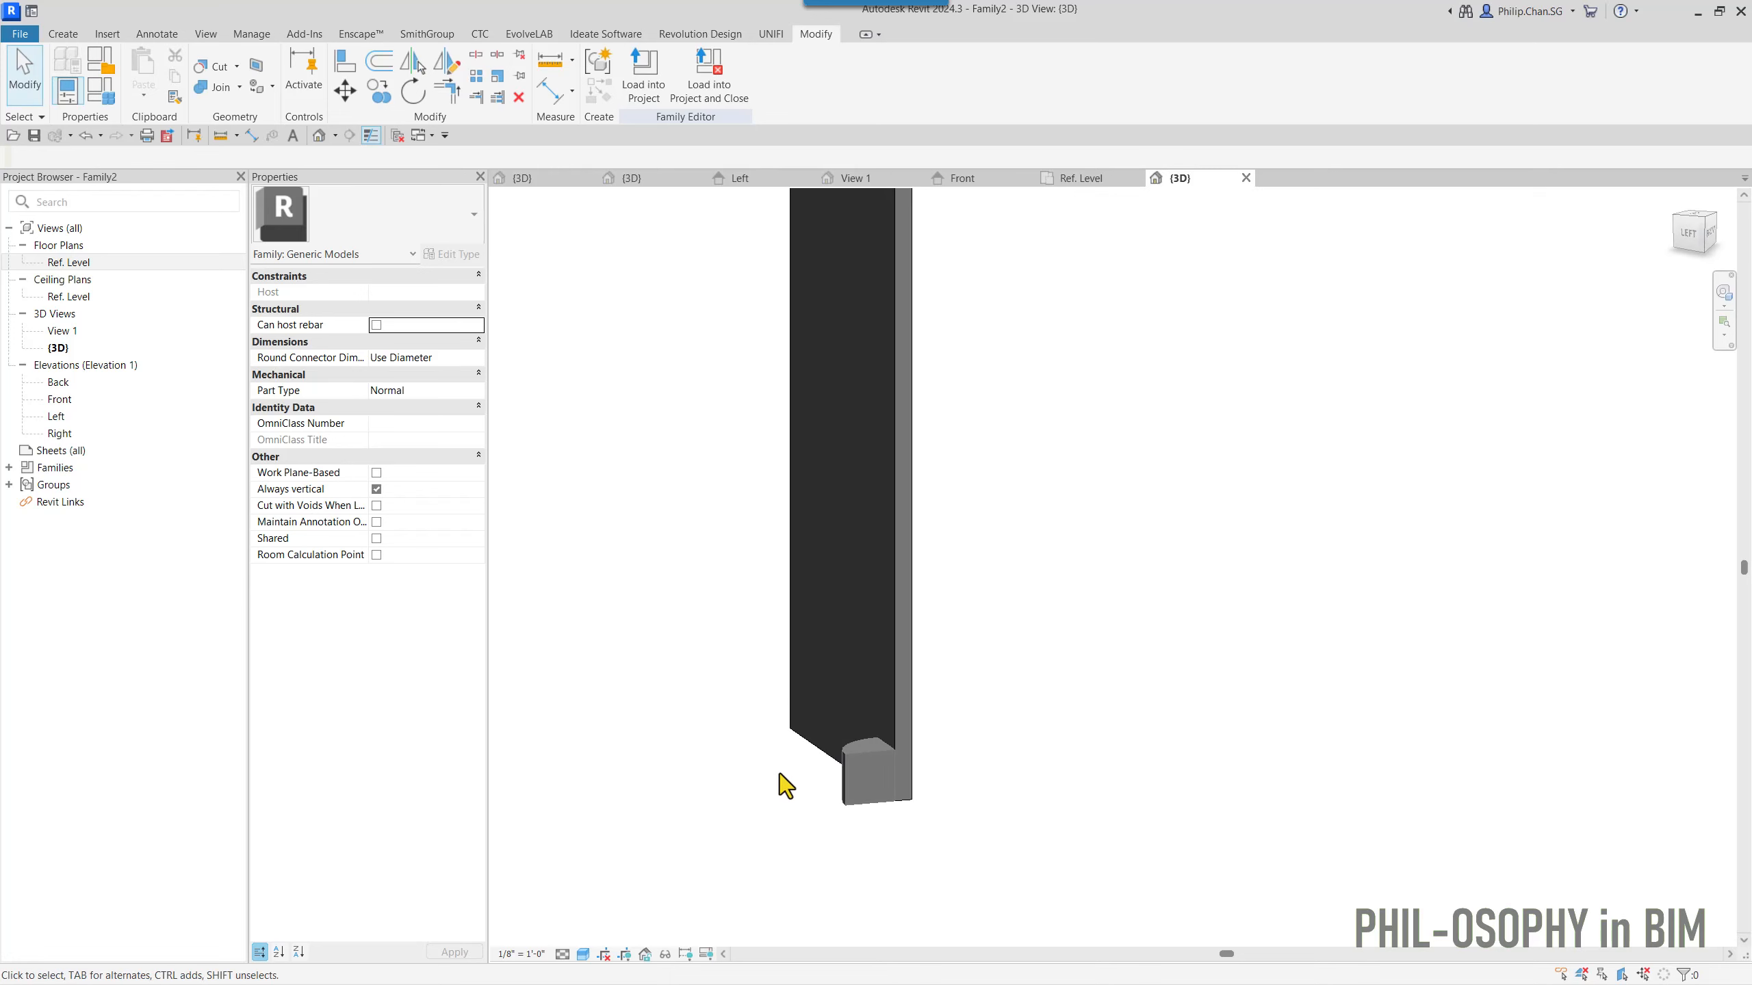
click(839, 788)
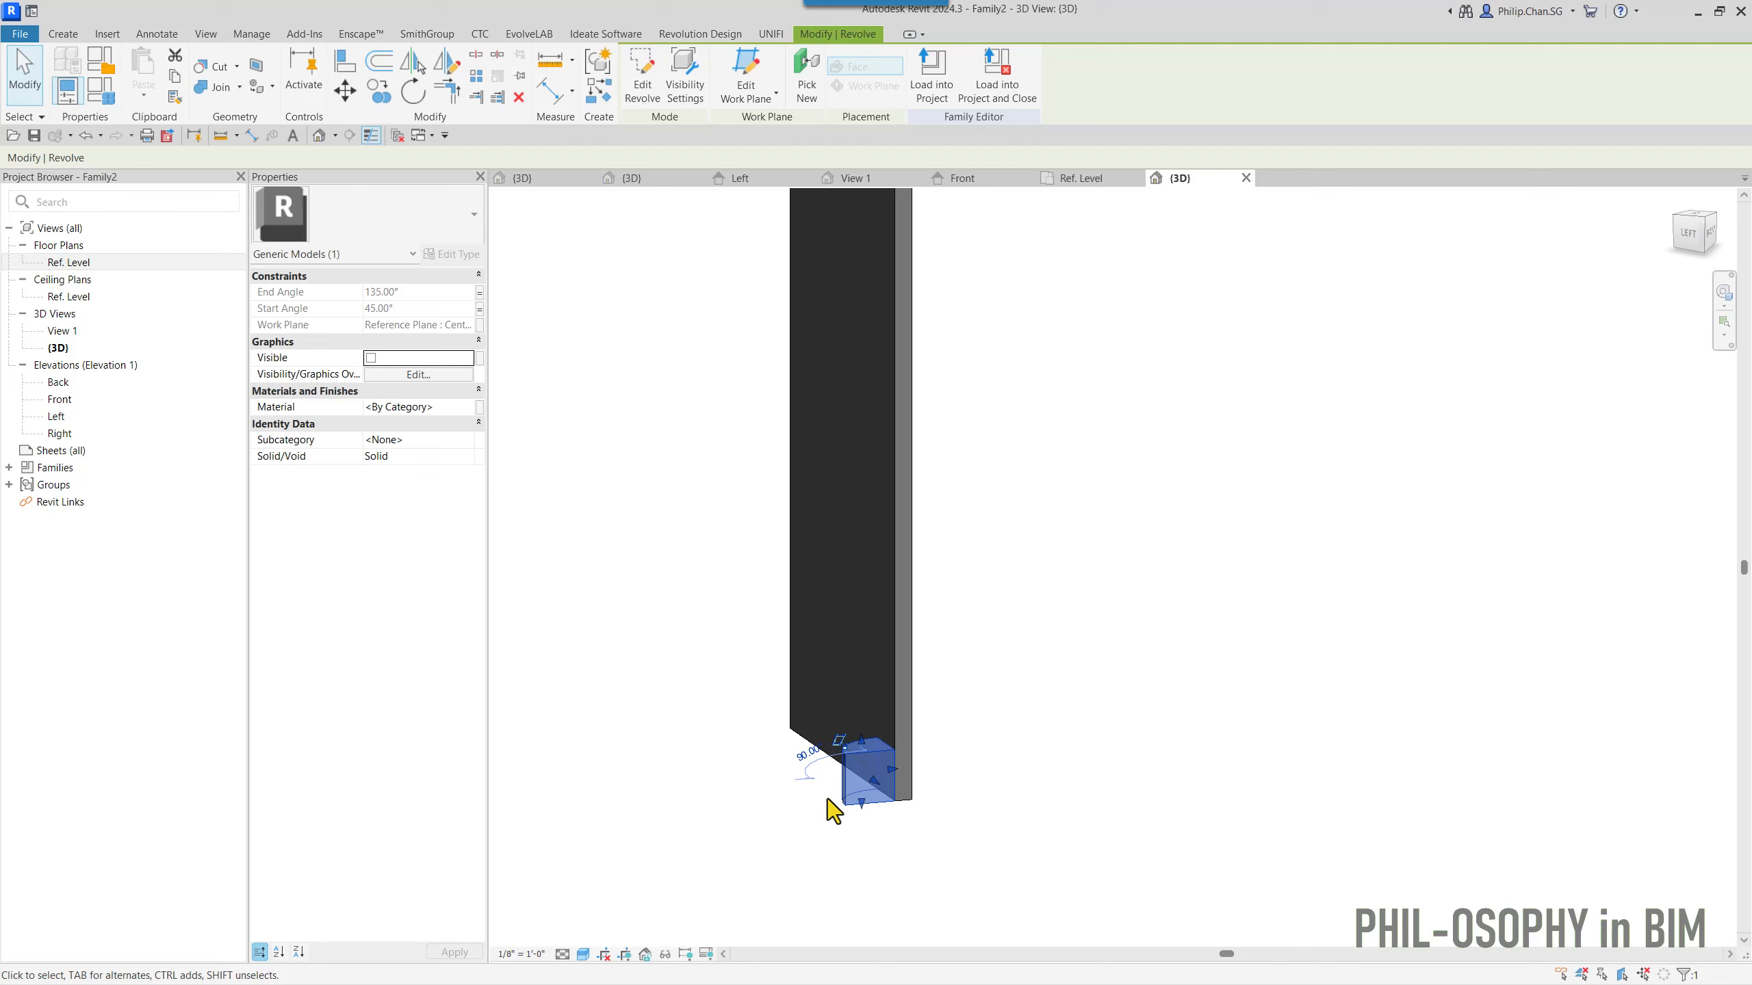
scroll(748, 690, down, 2)
click(745, 694)
shift+middle_drag(1068, 788, 801, 798)
scroll(775, 771, up, 2)
shift+middle_drag(668, 763, 887, 812)
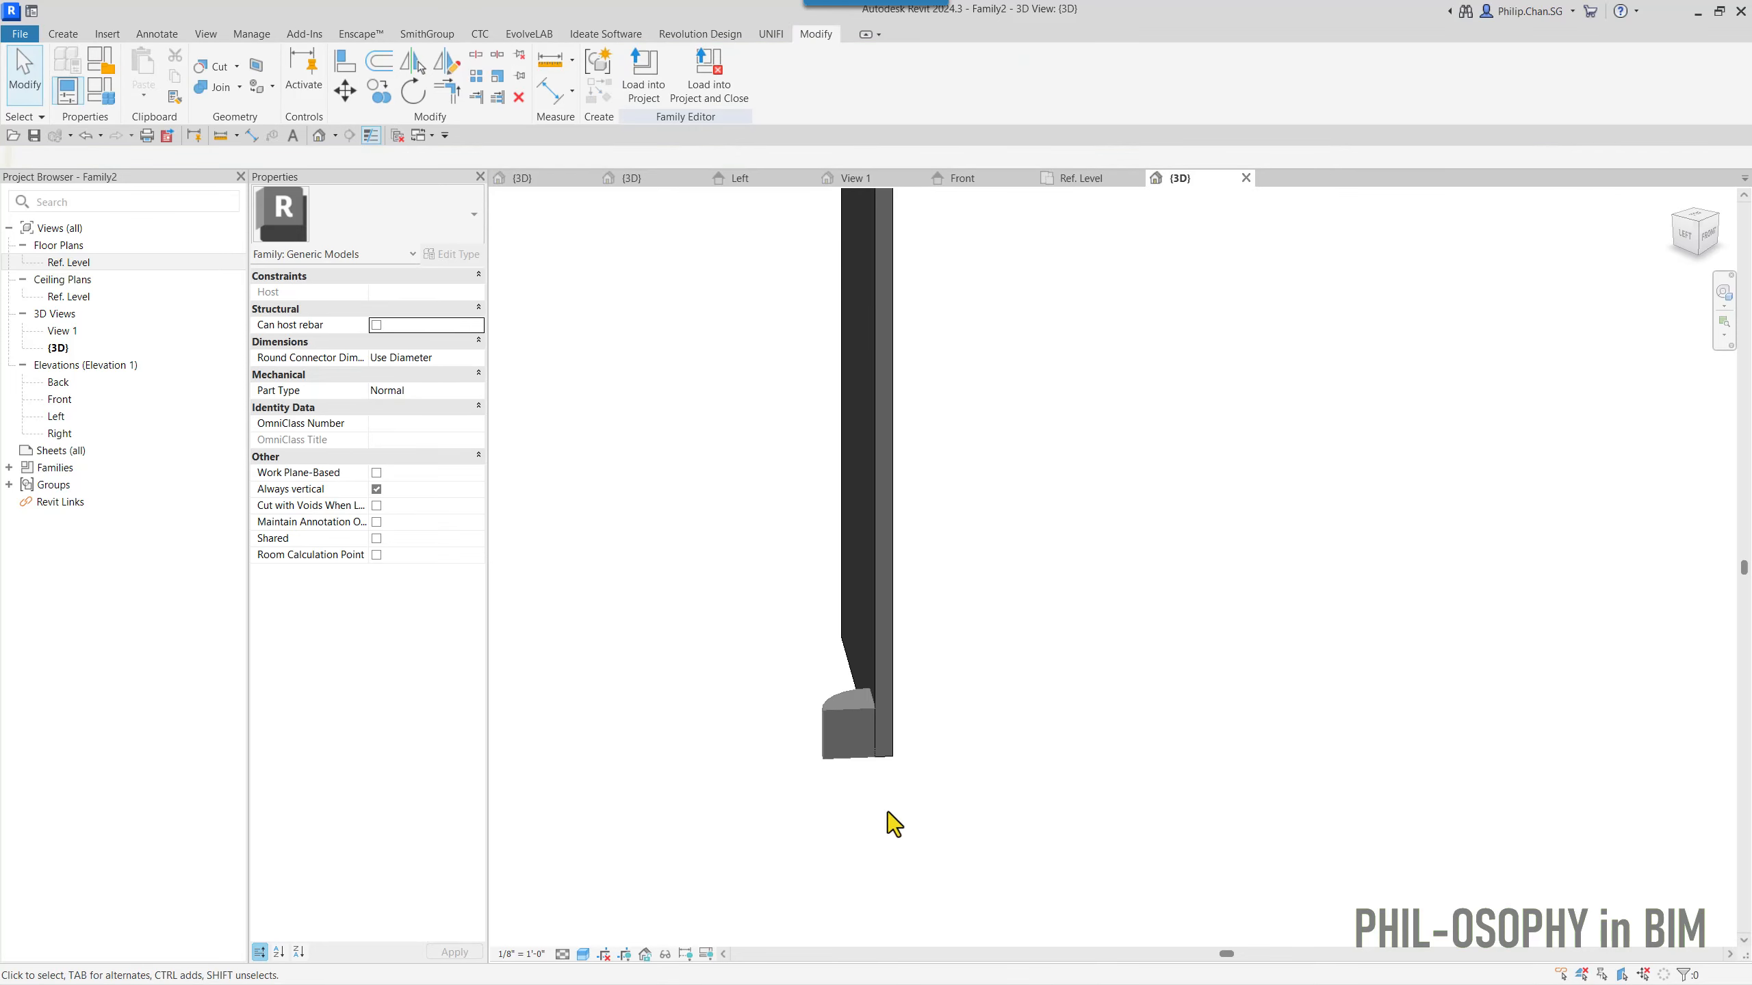
shift+middle_drag(800, 761, 715, 736)
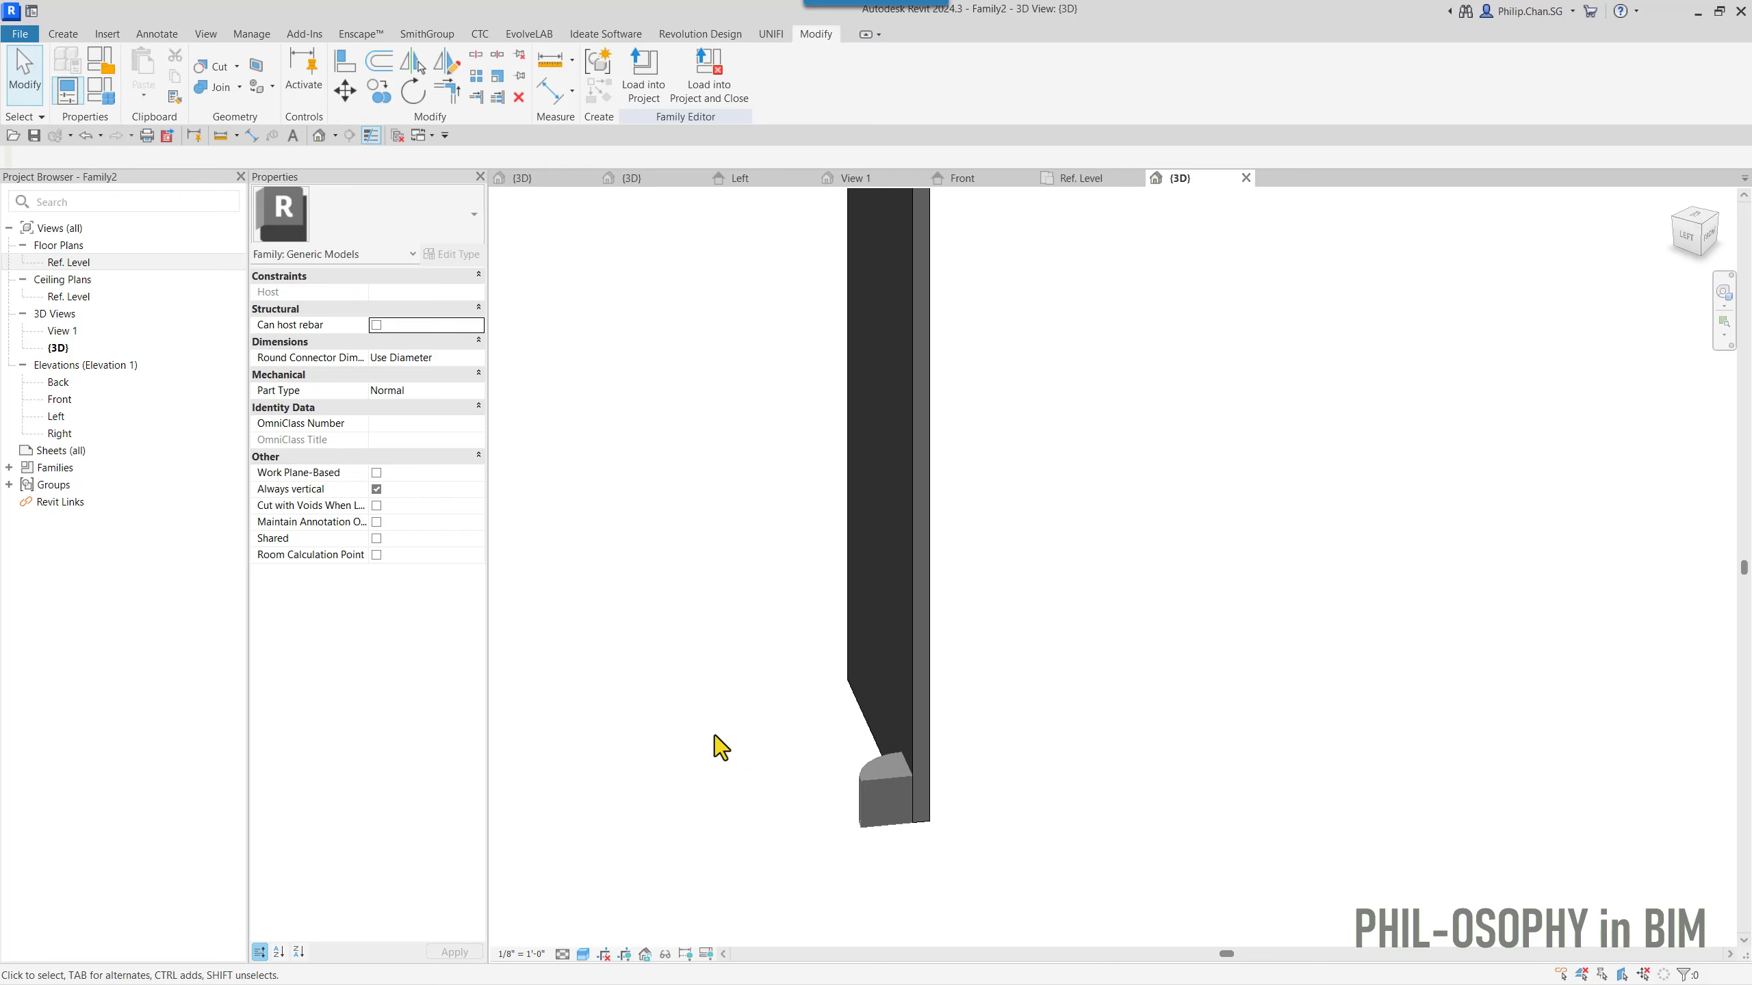
- Close the inactive views and switch to the 3D view of Family1
click(399, 136)
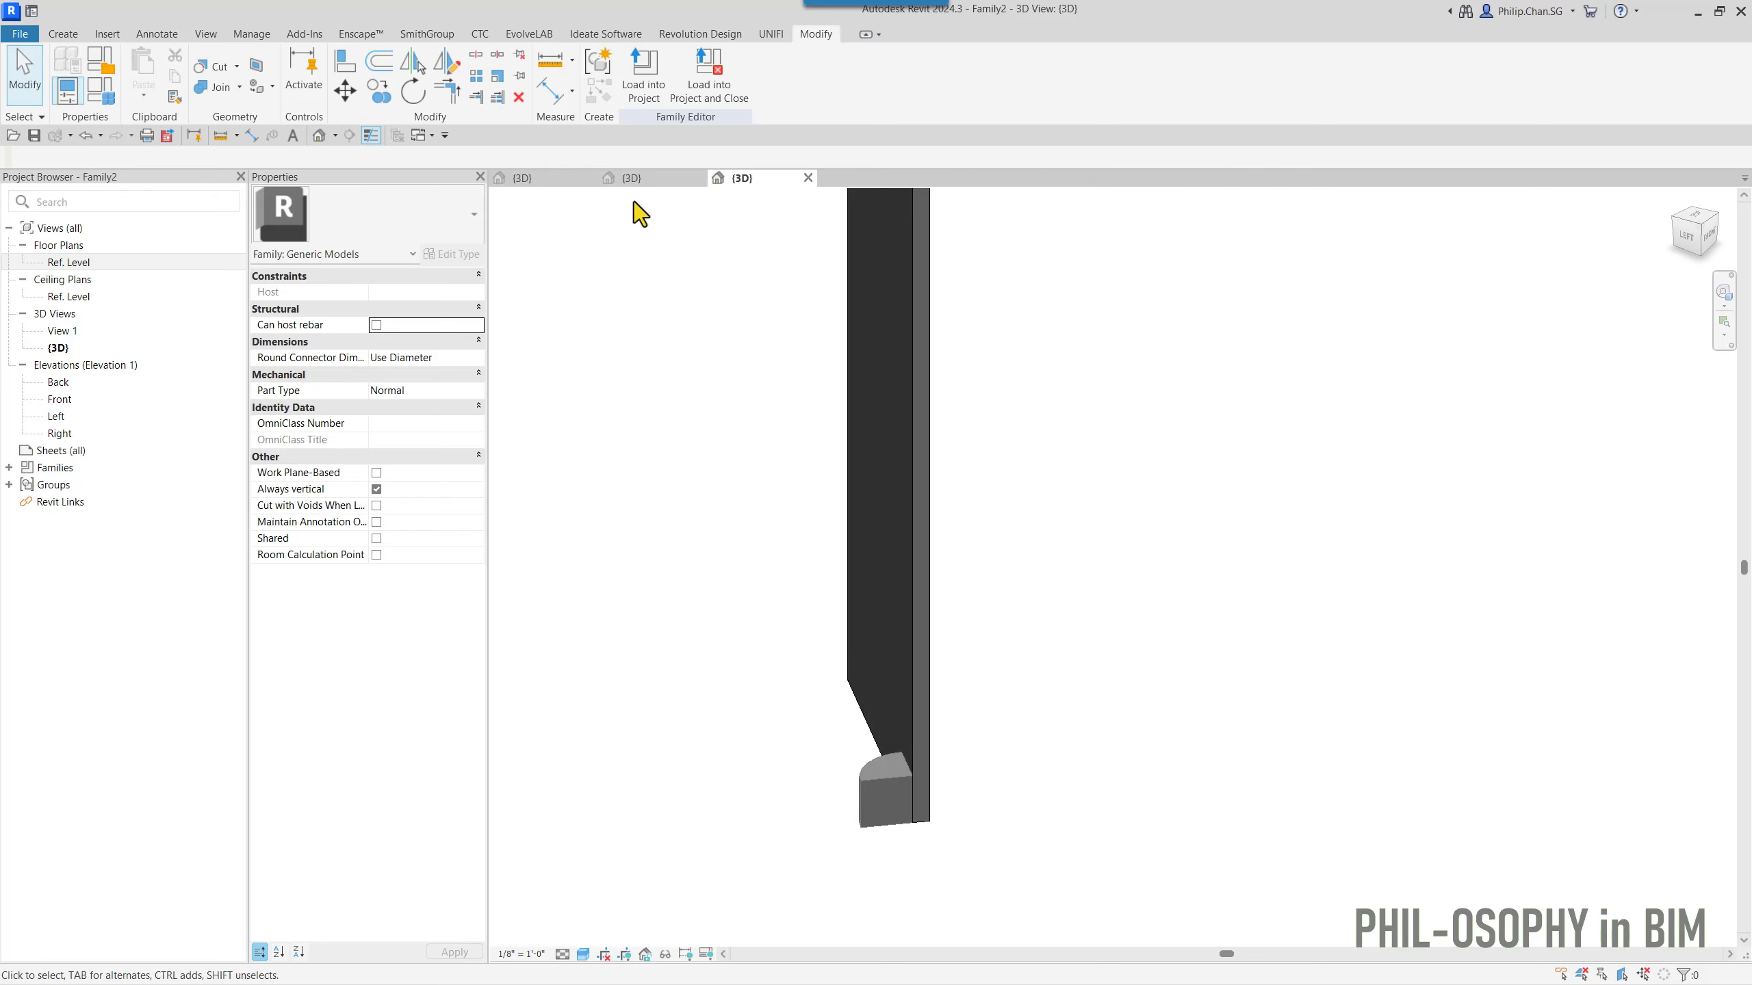
click(635, 180)
scroll(818, 485, down, 1)
shift+middle_drag(767, 529, 782, 547)
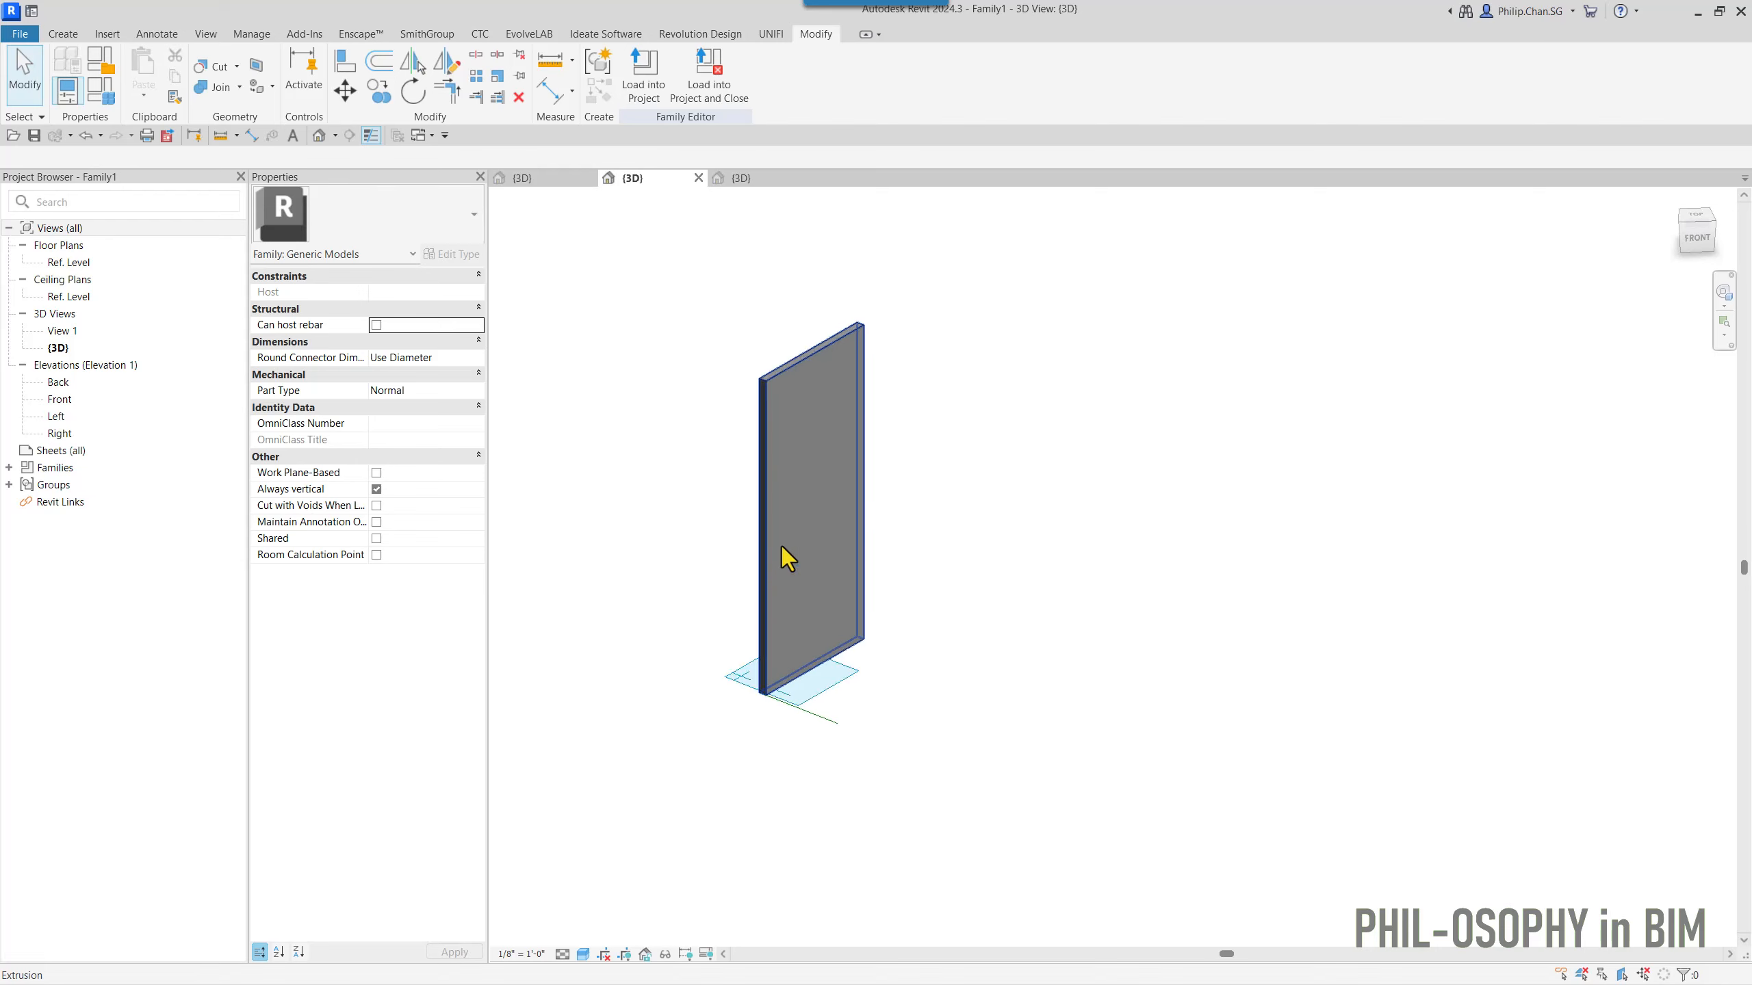
- Examine the base of the Family1 panel with its reference line and displayed work plane from several angles
scroll(782, 711, up, 2)
shift+middle_drag(798, 754, 755, 852)
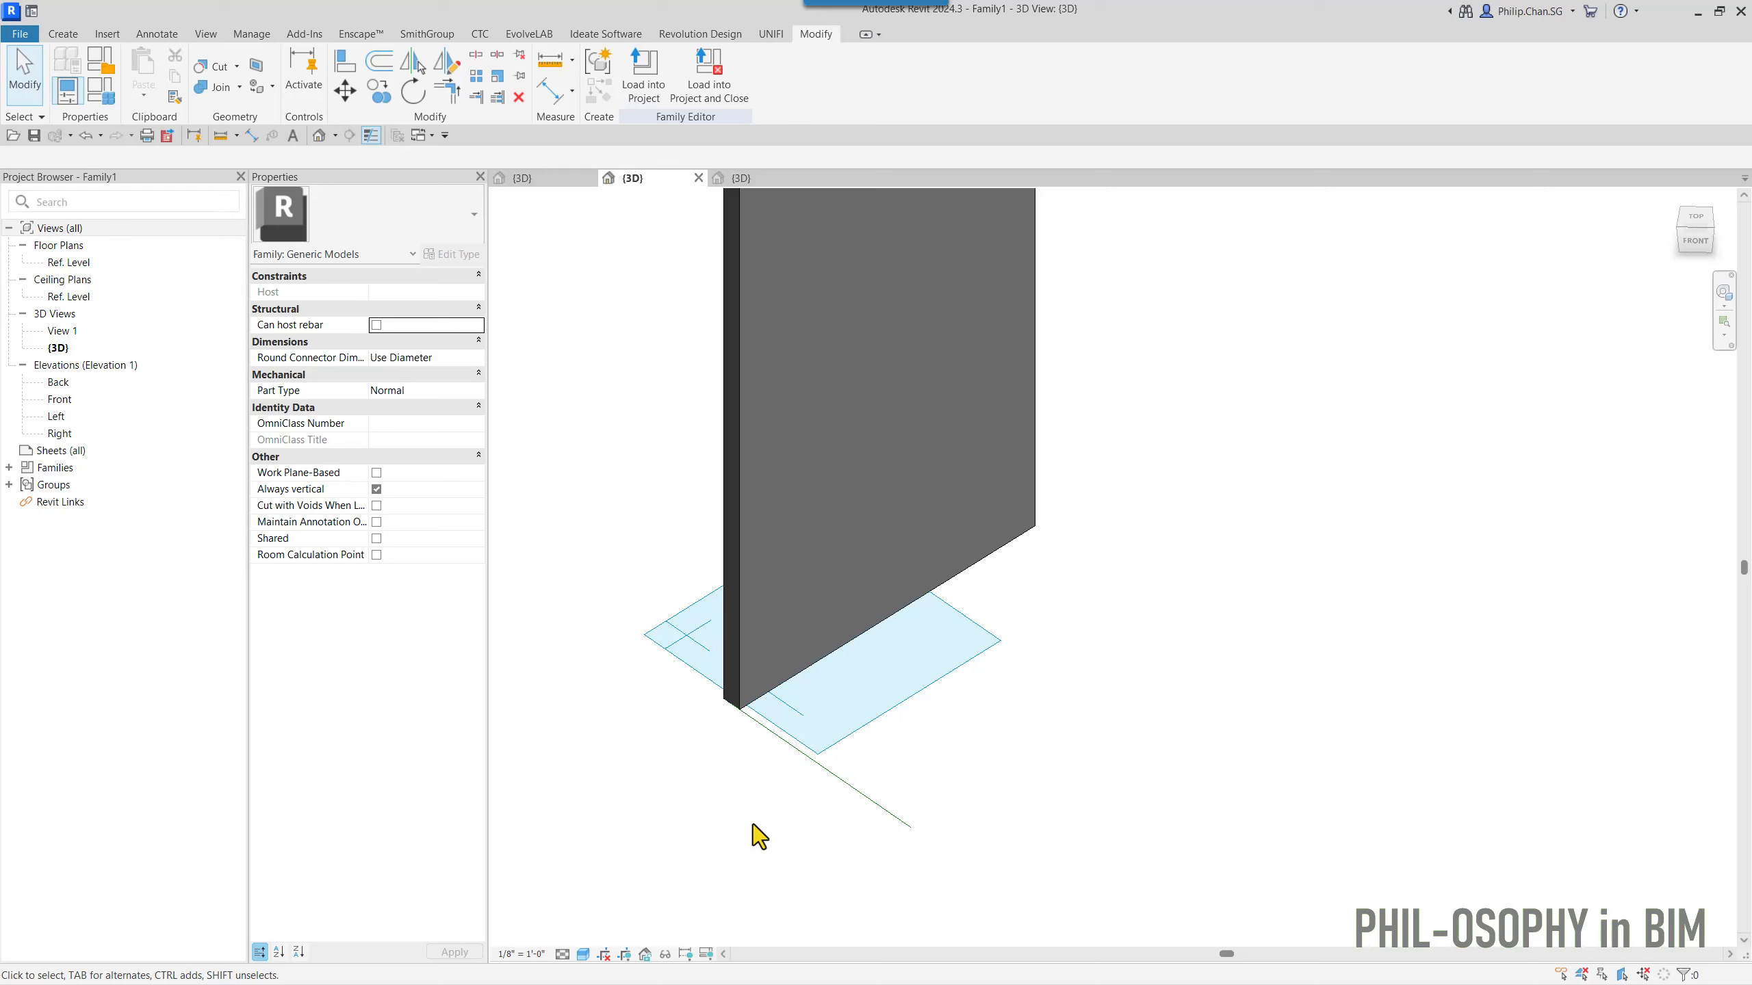
shift+middle_drag(798, 795, 851, 782)
shift+middle_drag(931, 709, 1033, 619)
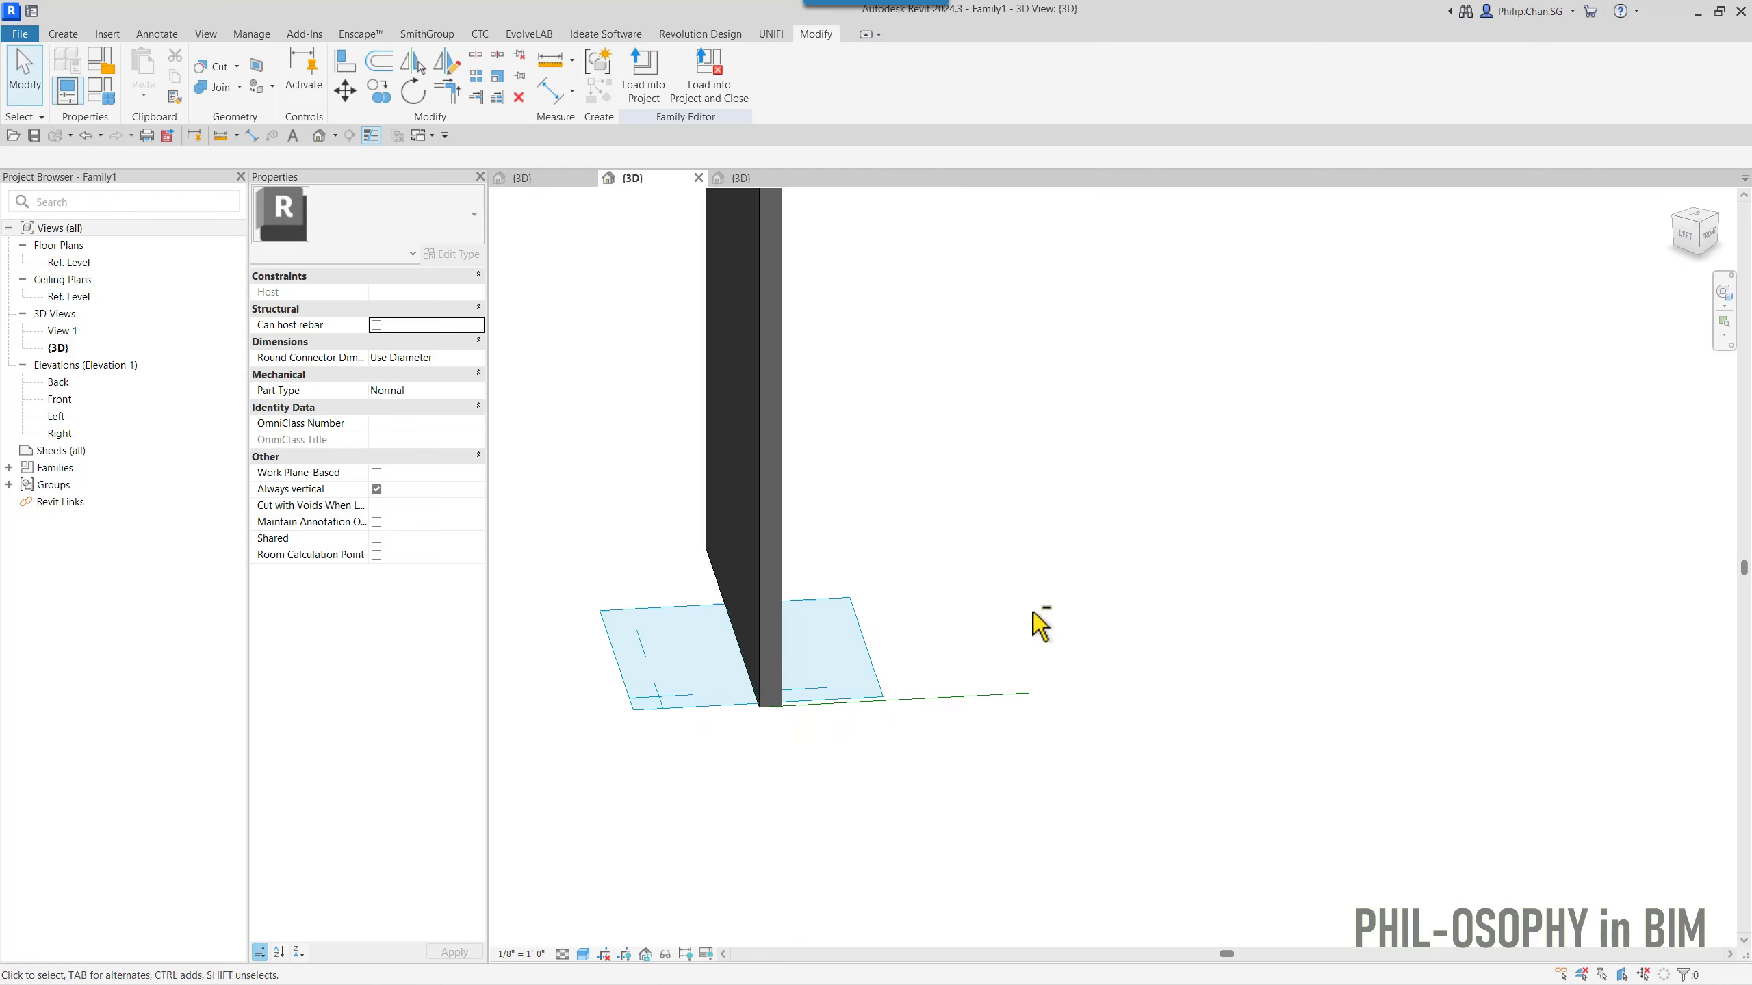
click(960, 694)
middle_drag(574, 446, 608, 548)
click(719, 566)
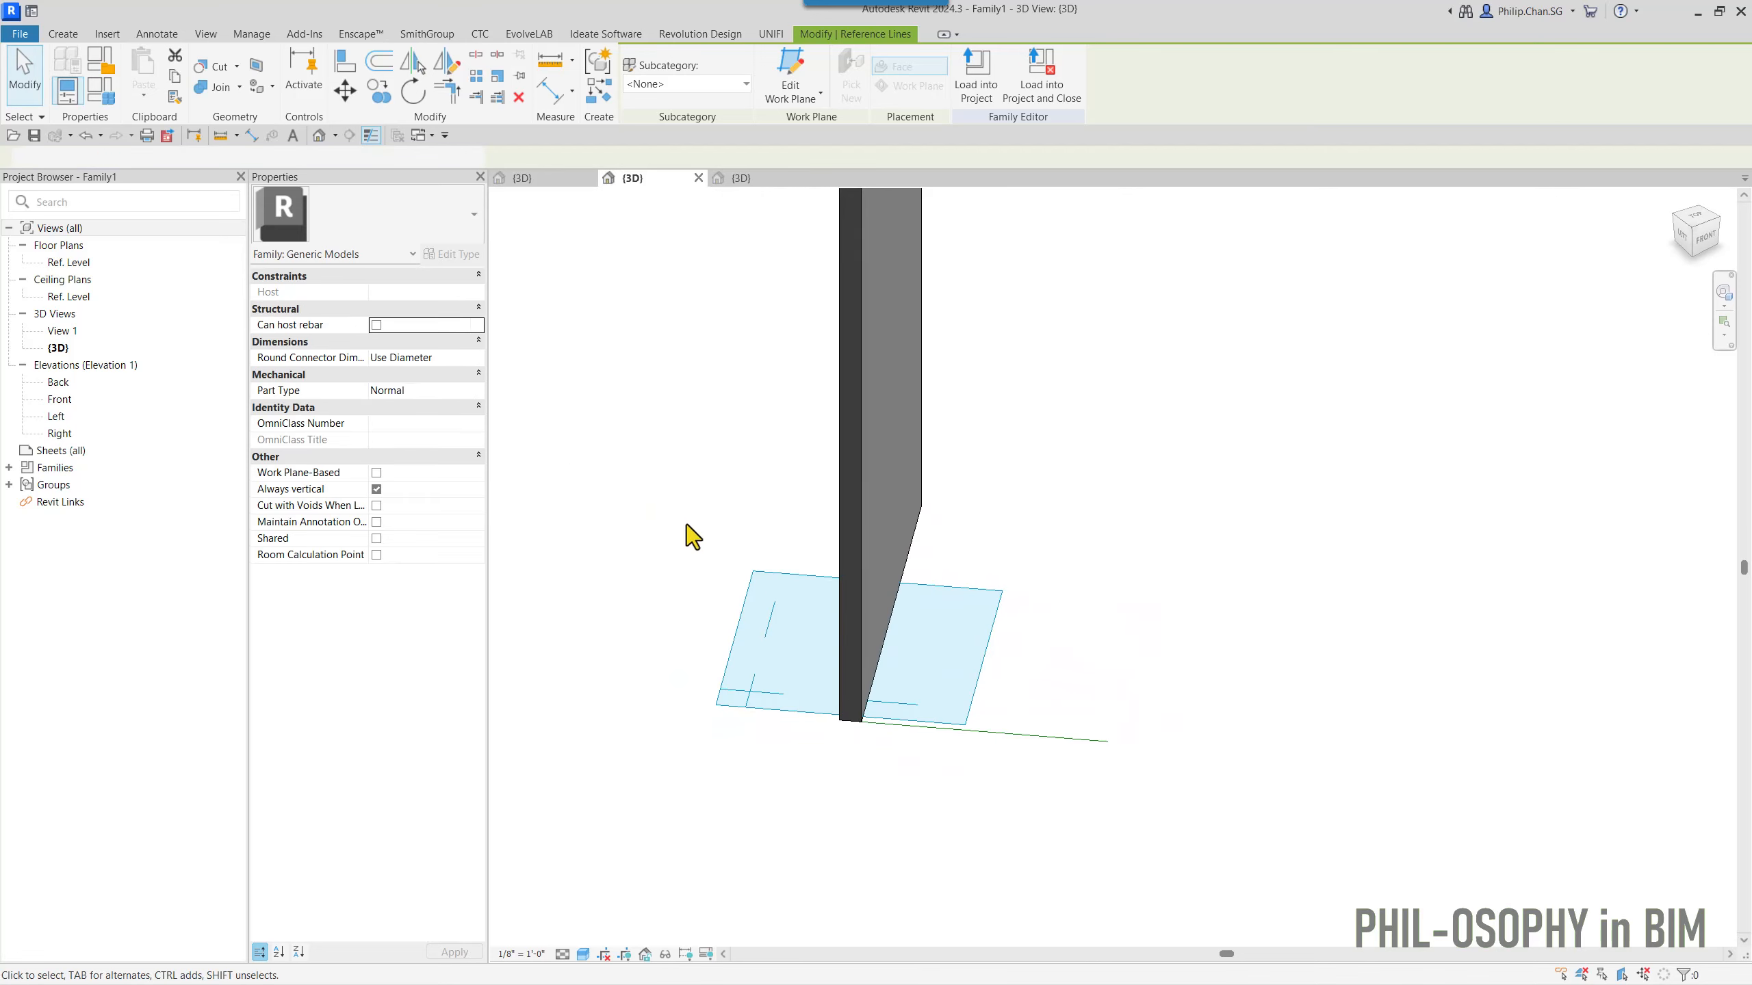
click(741, 624)
click(764, 514)
- Turn off the work plane display in the Family1 3D view and view the whole panel with its reference line
click(62, 35)
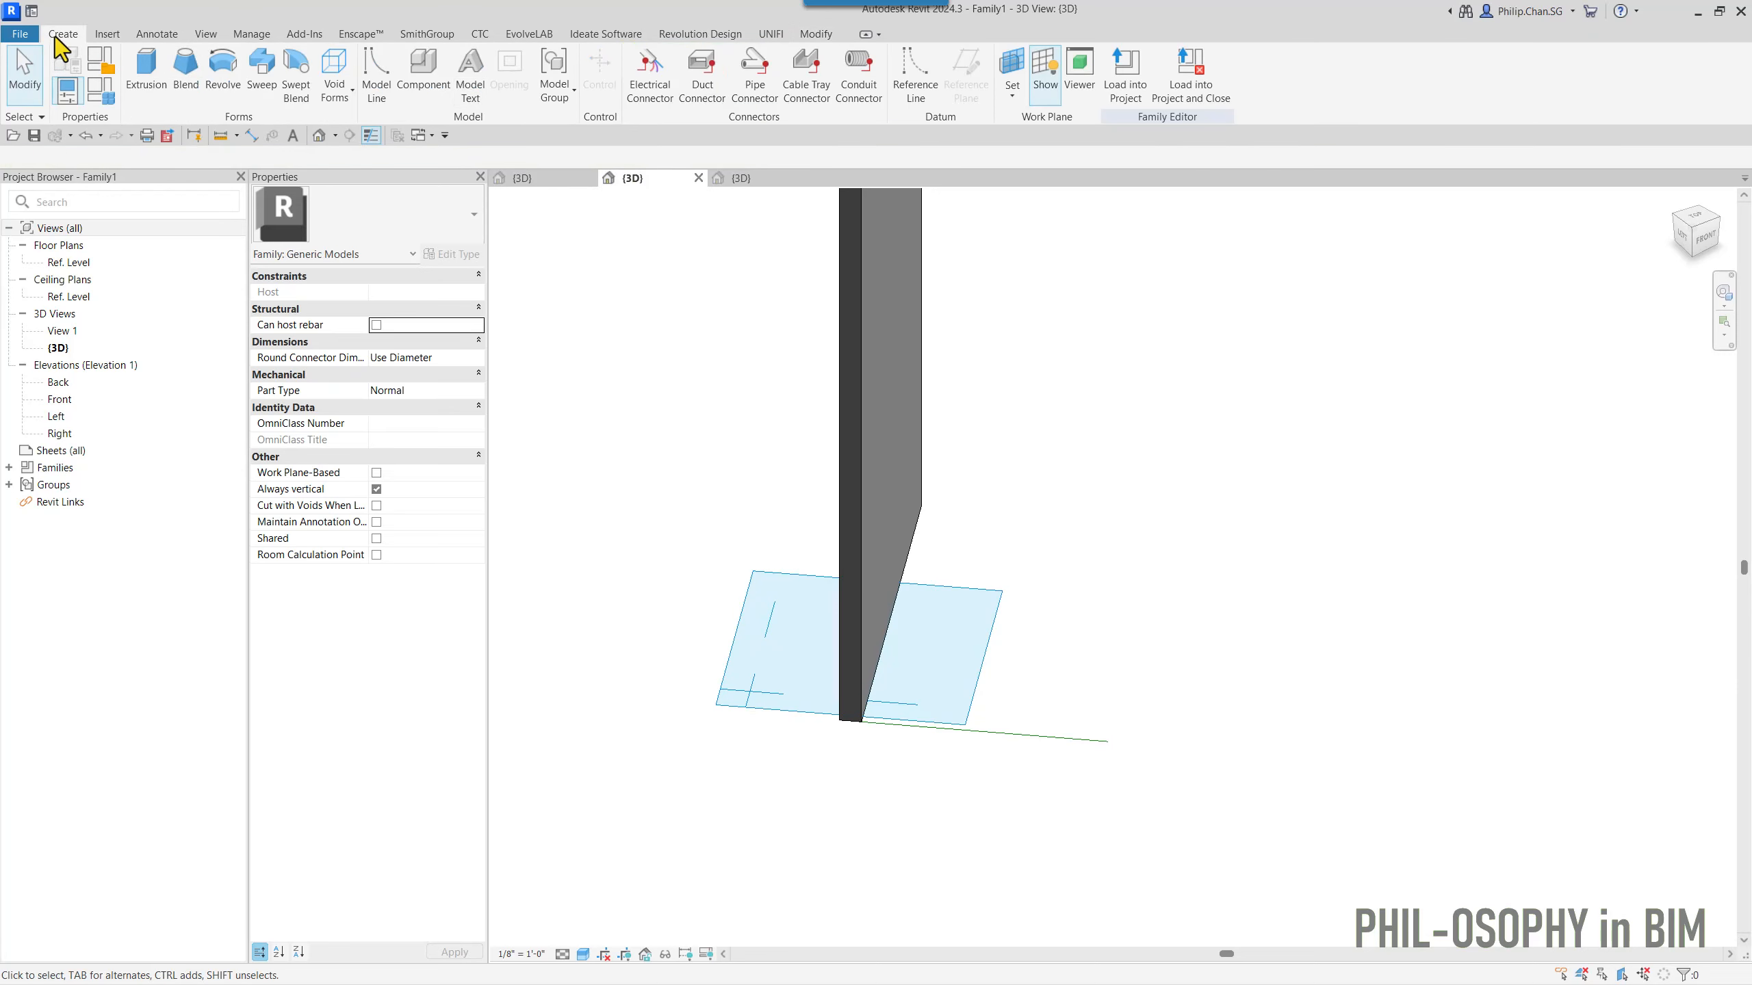
click(1045, 69)
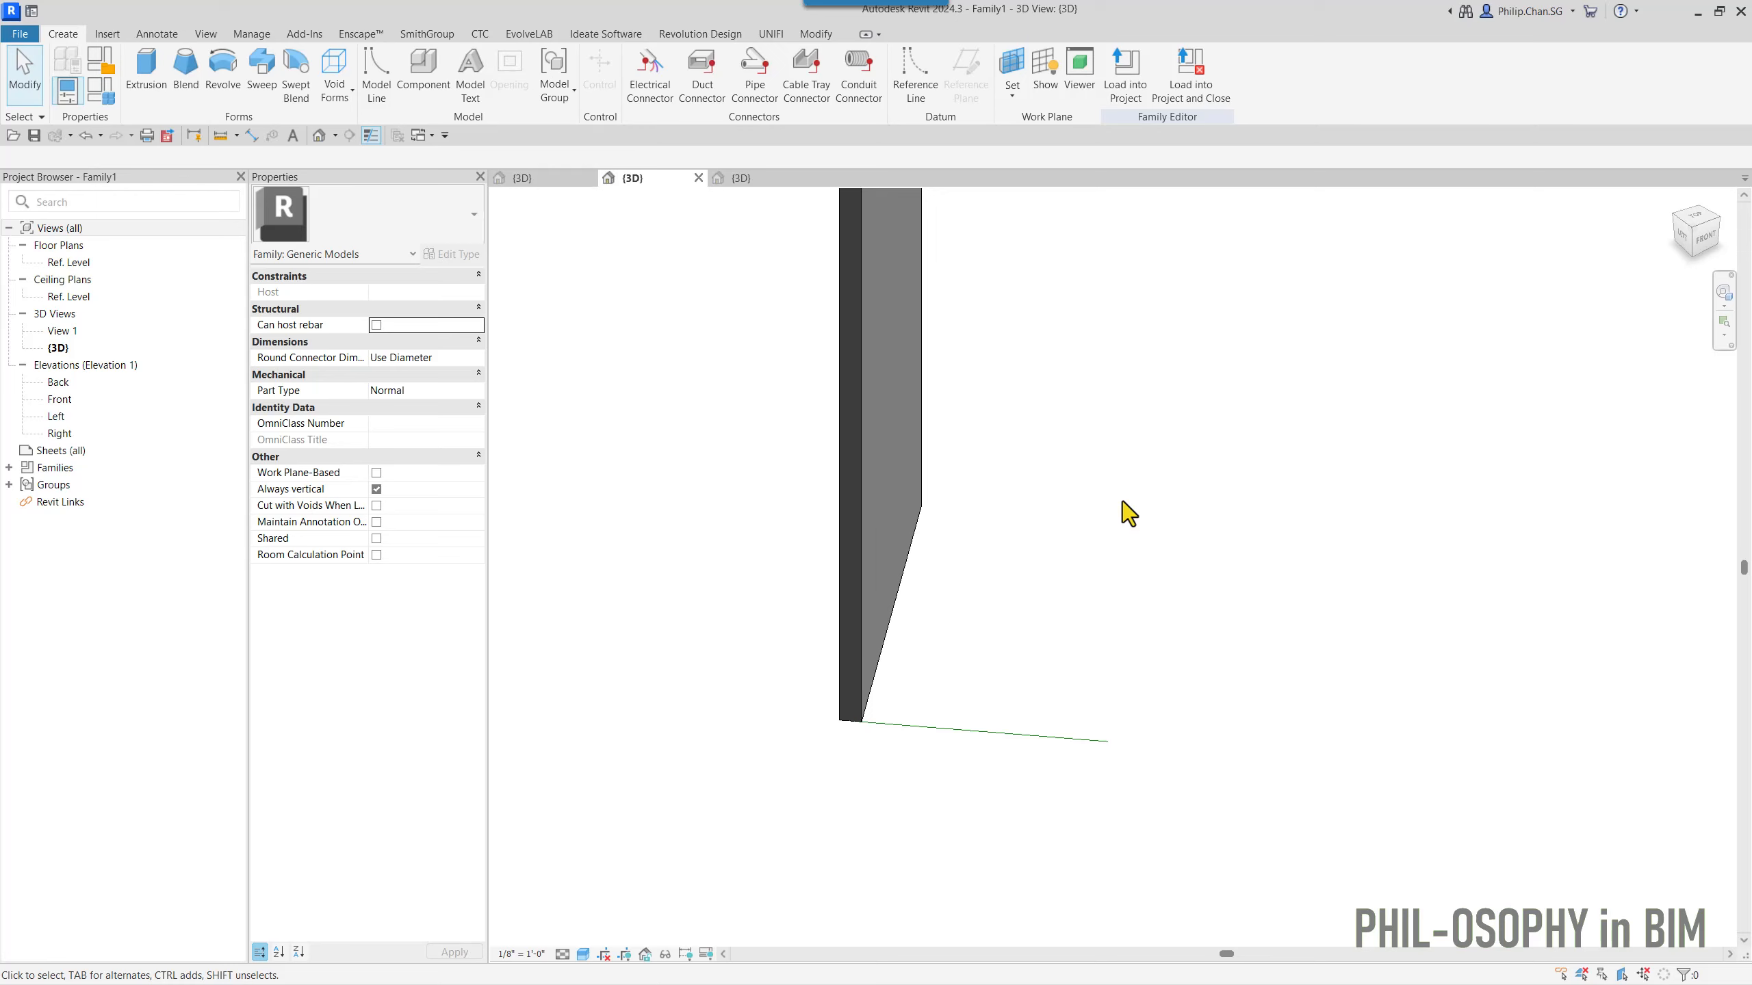
shift+middle_drag(1123, 503, 744, 531)
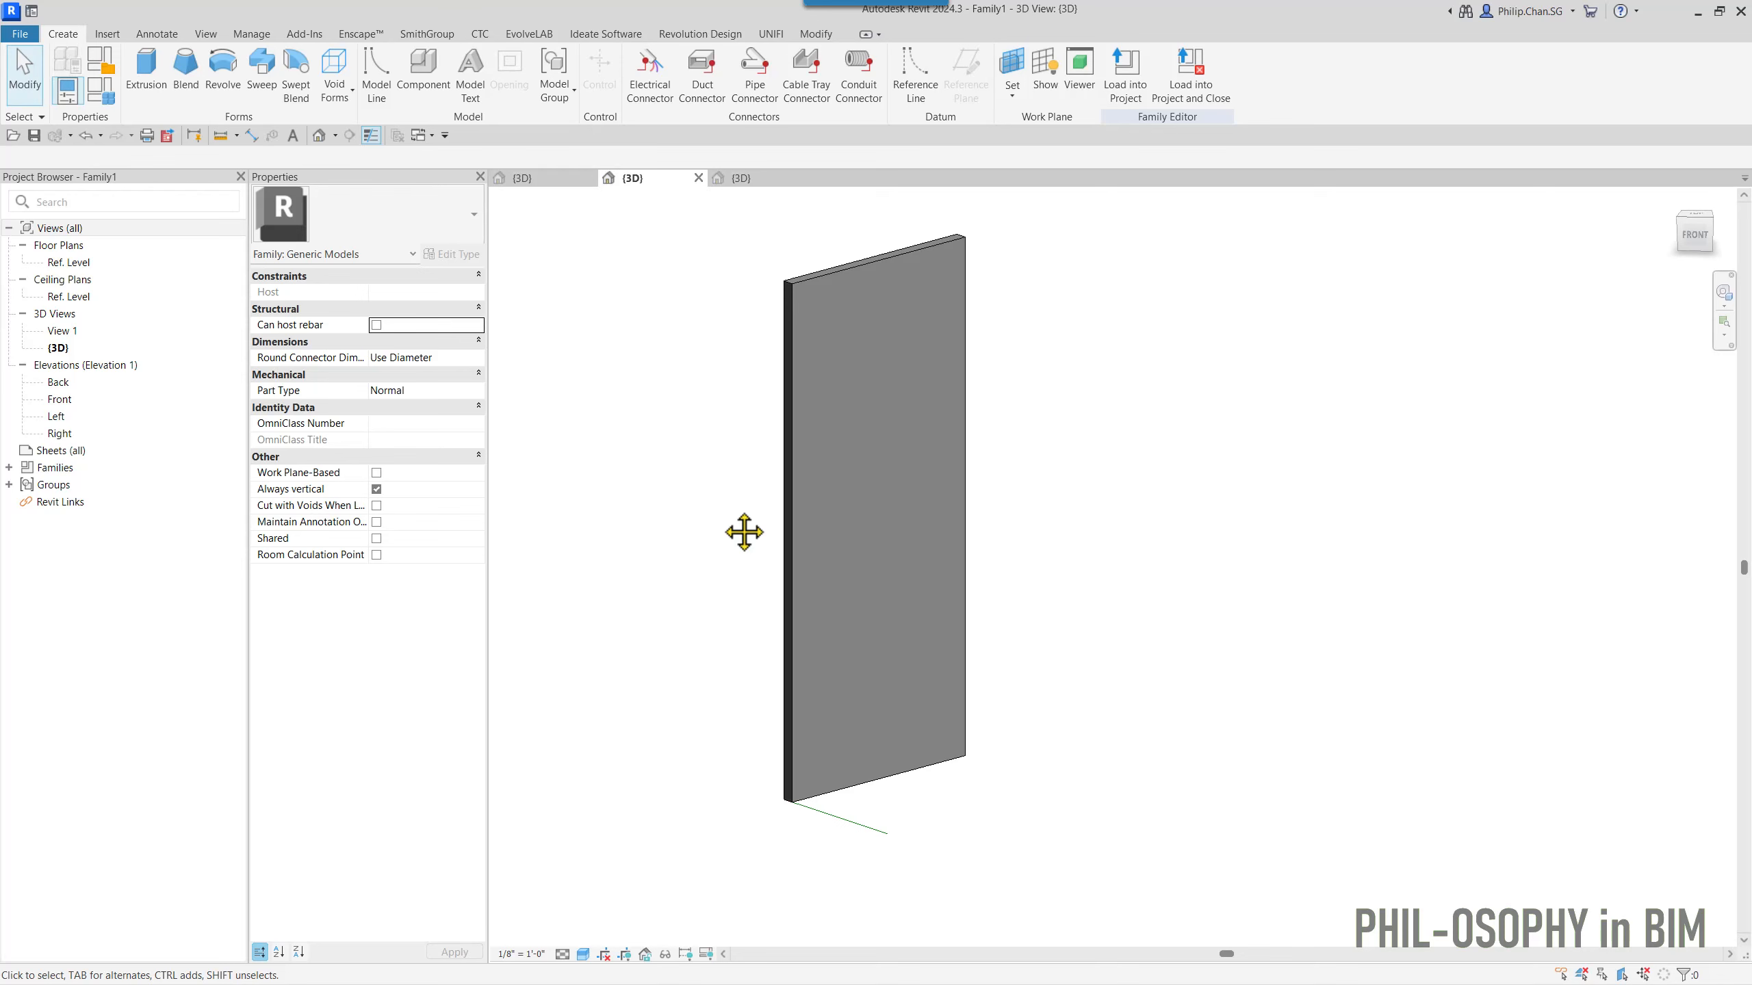
- Switch to the Rotation Sample project's 3D view and open the Single-Flush-Reference Line door family for editing
click(519, 181)
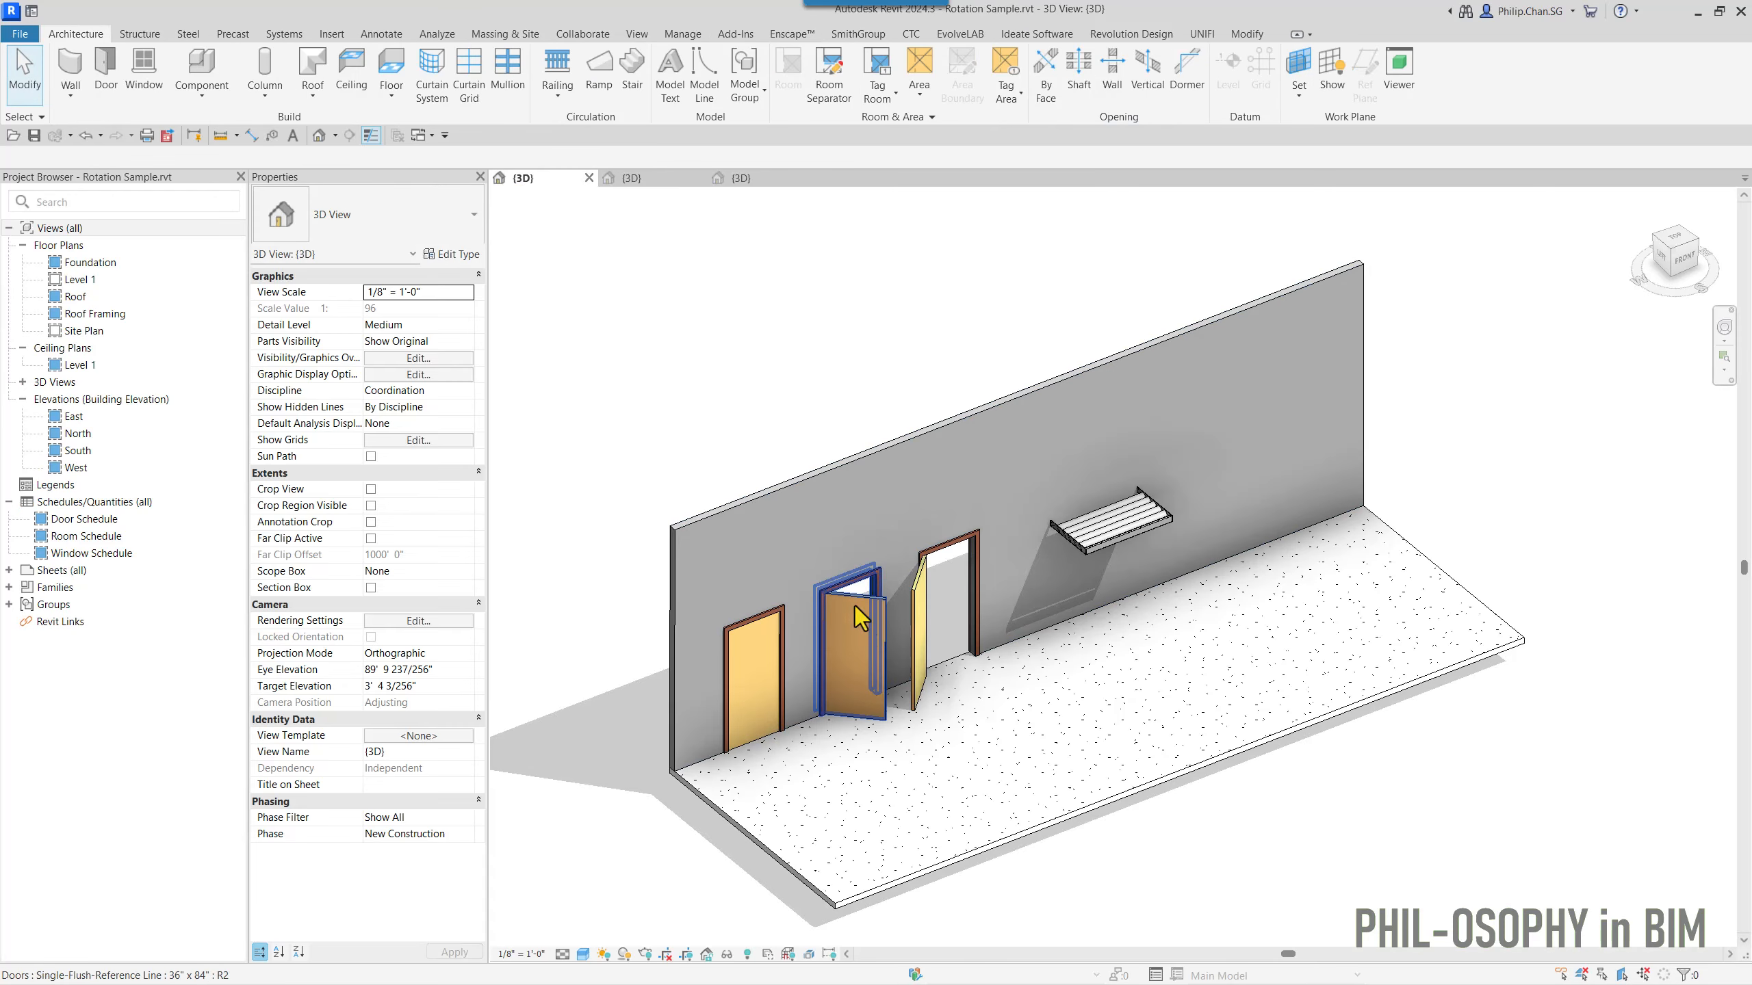
scroll(843, 588, up, 3)
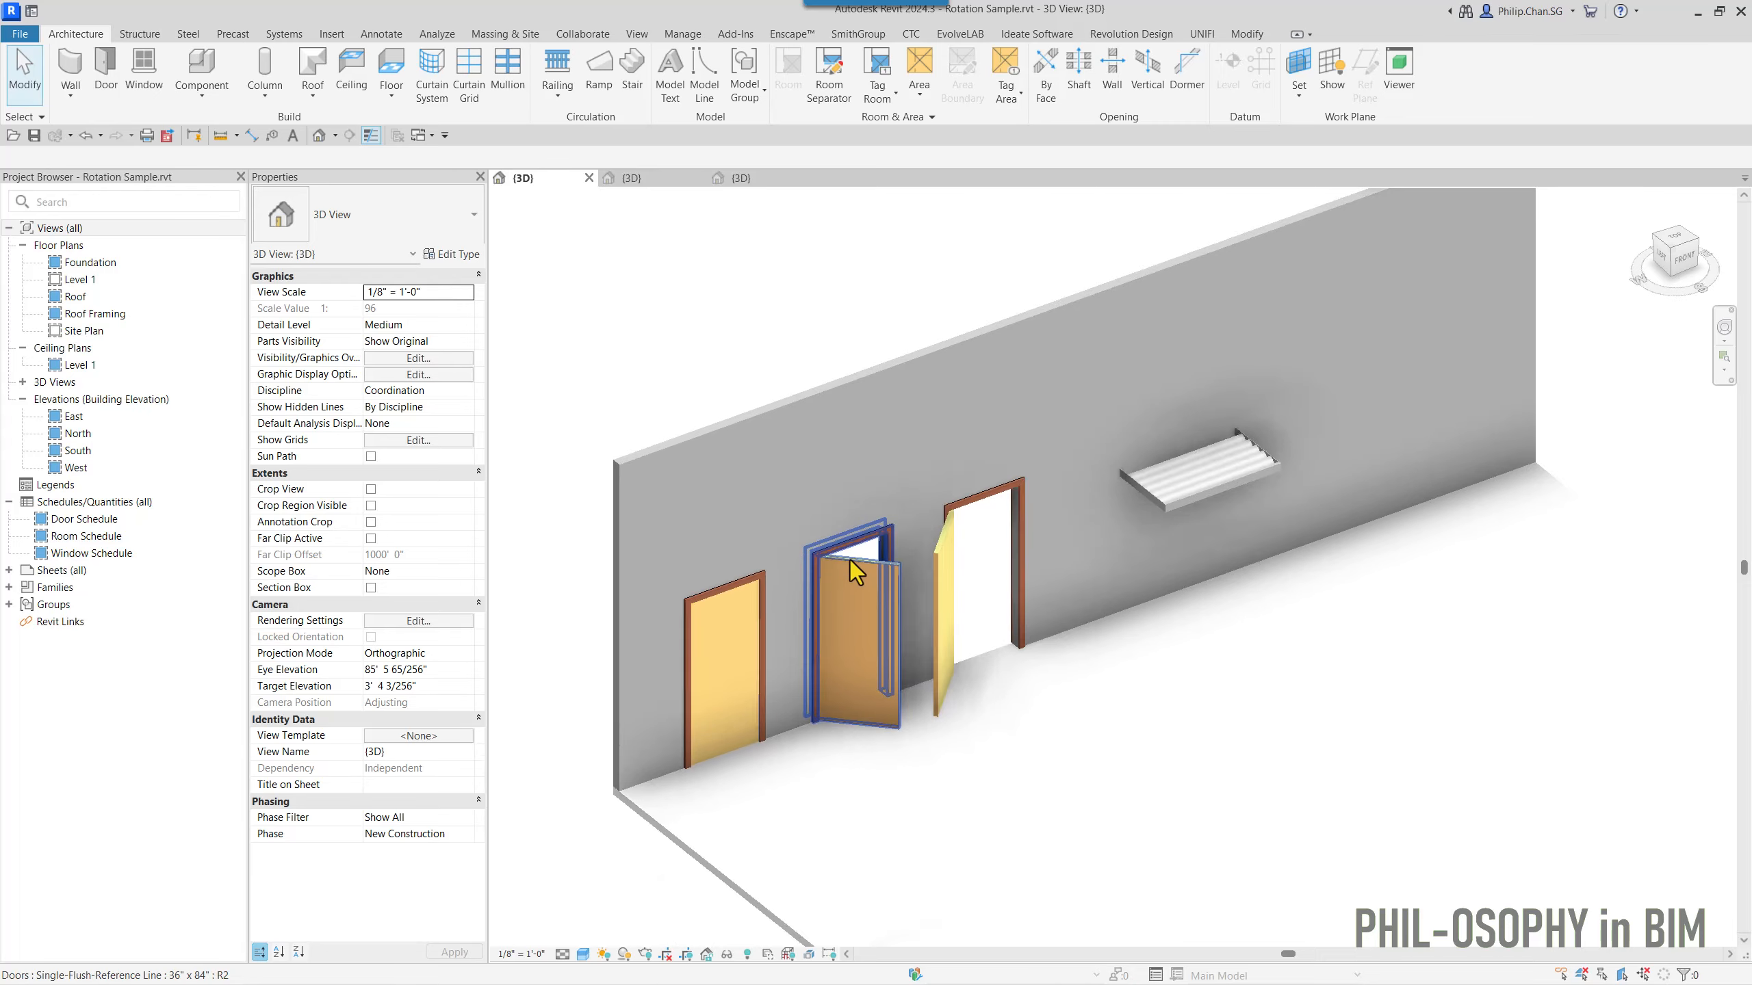
click(850, 562)
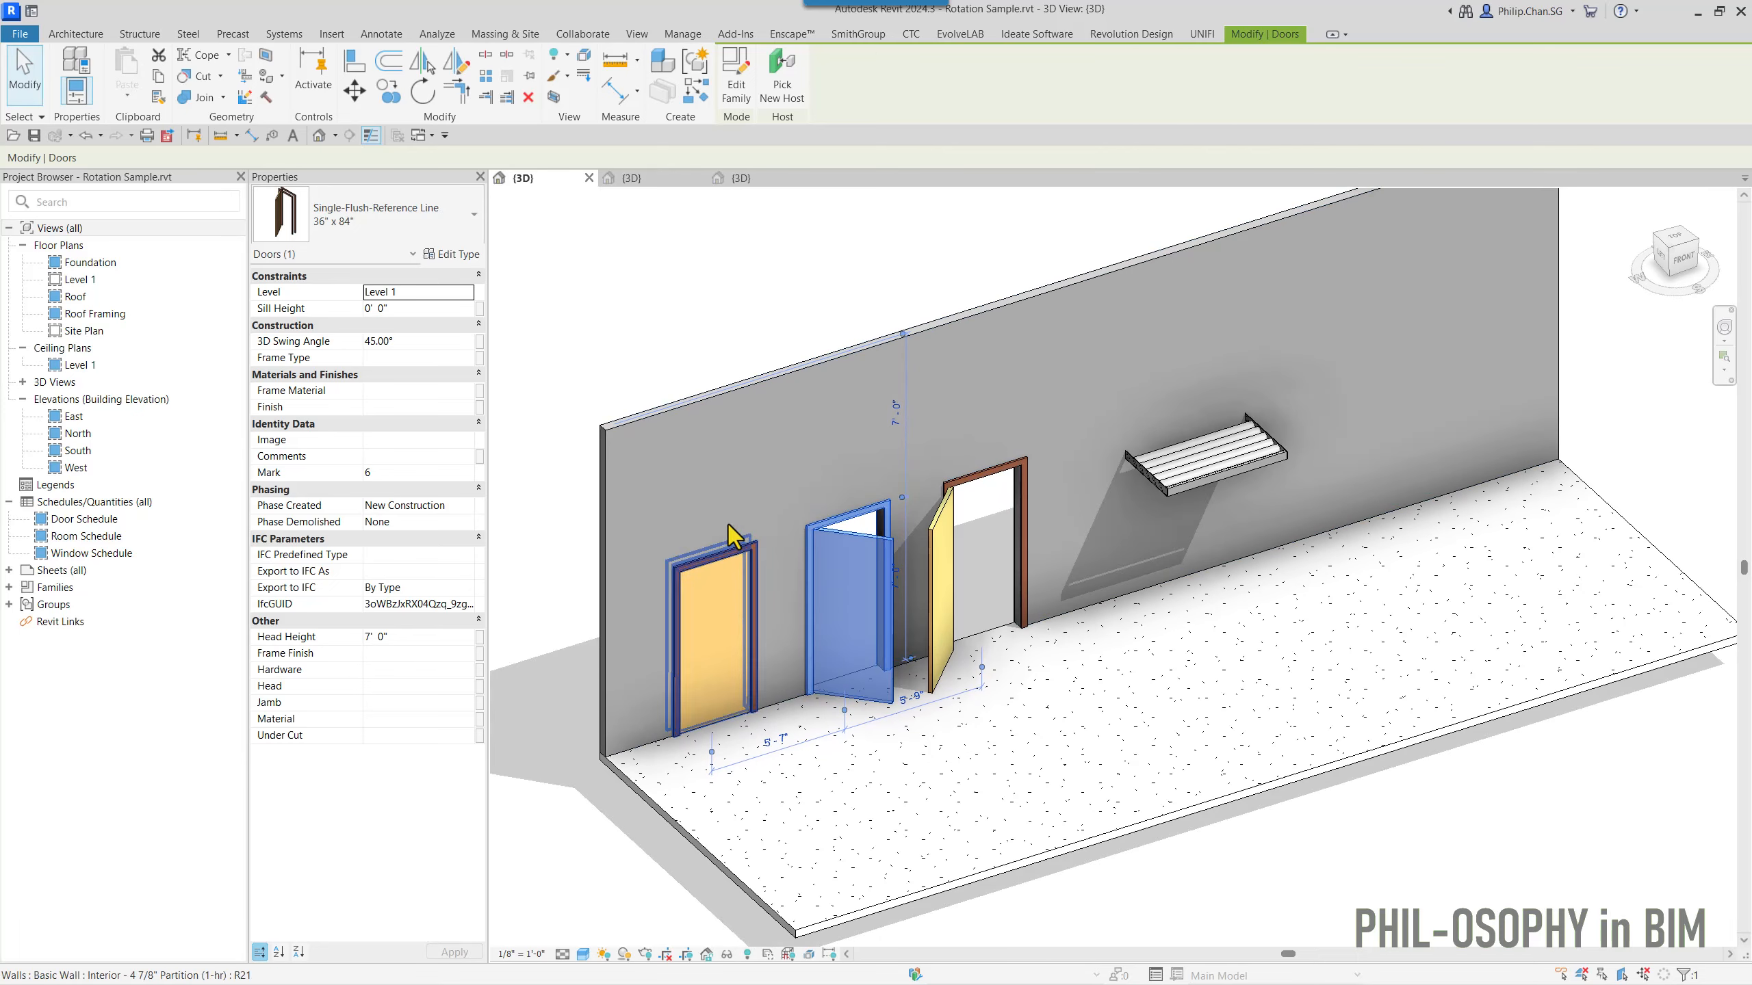
click(755, 89)
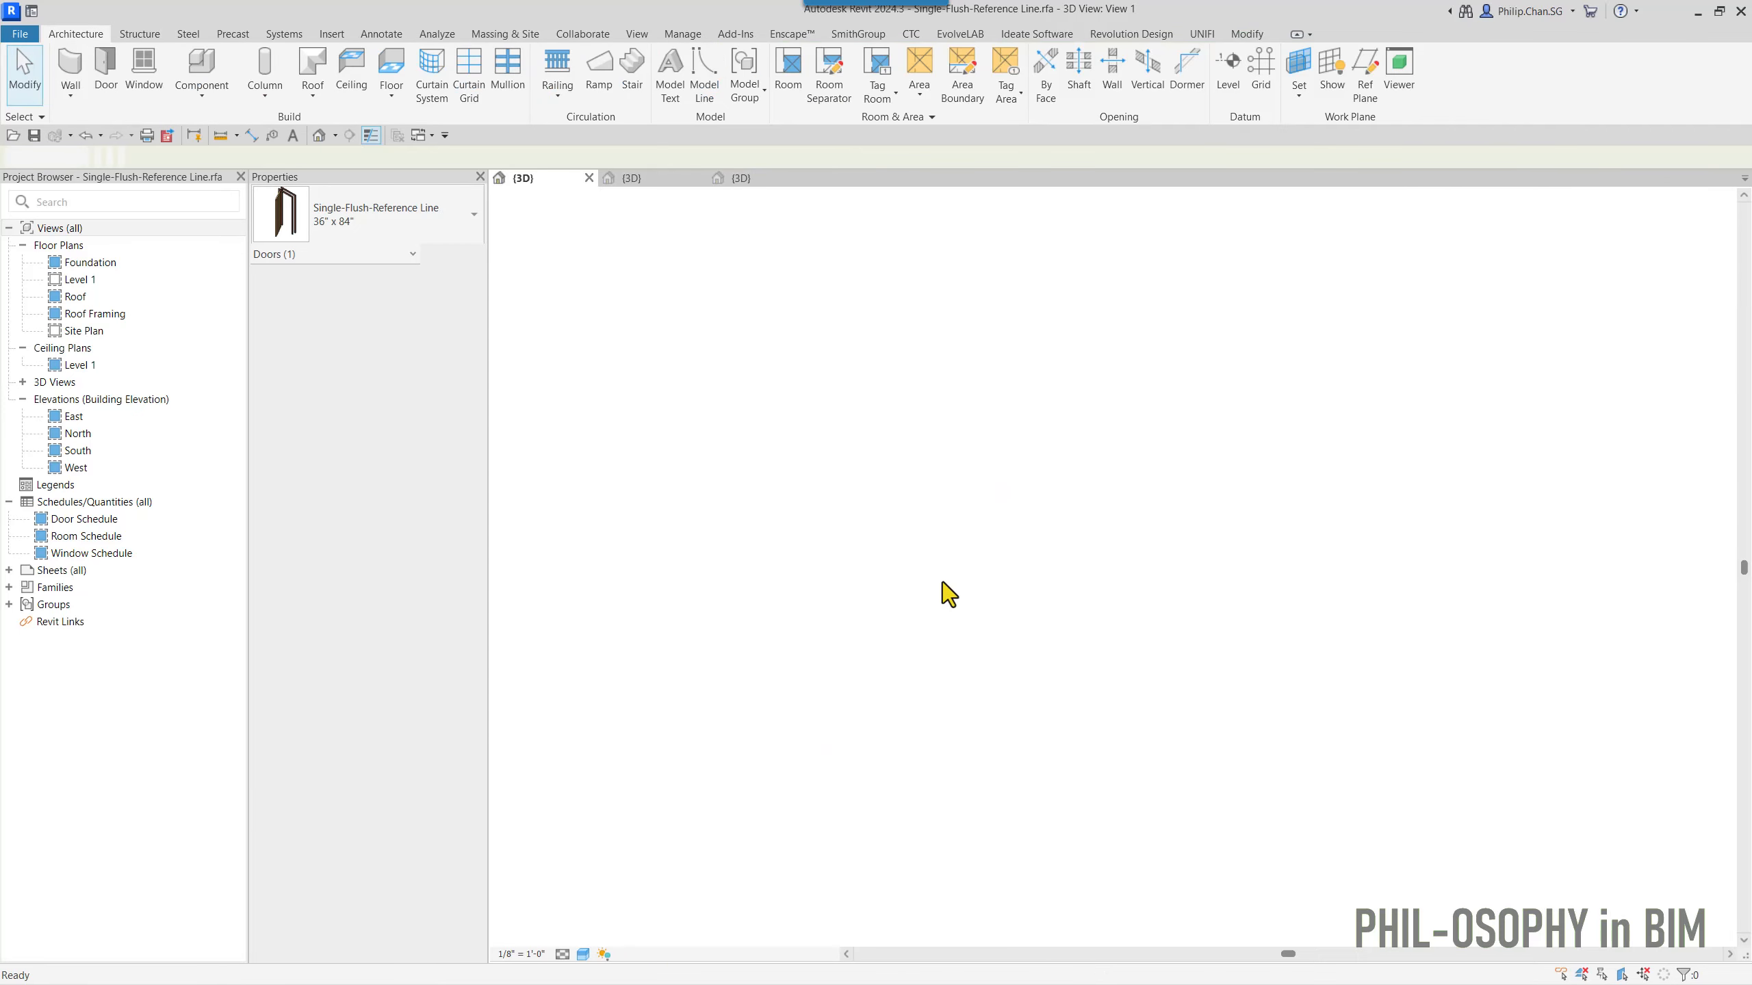
- Open the Ground floor plan of the door family and examine the angled panel, reference lines and swing angle dimension at the hinge
double_click(76, 262)
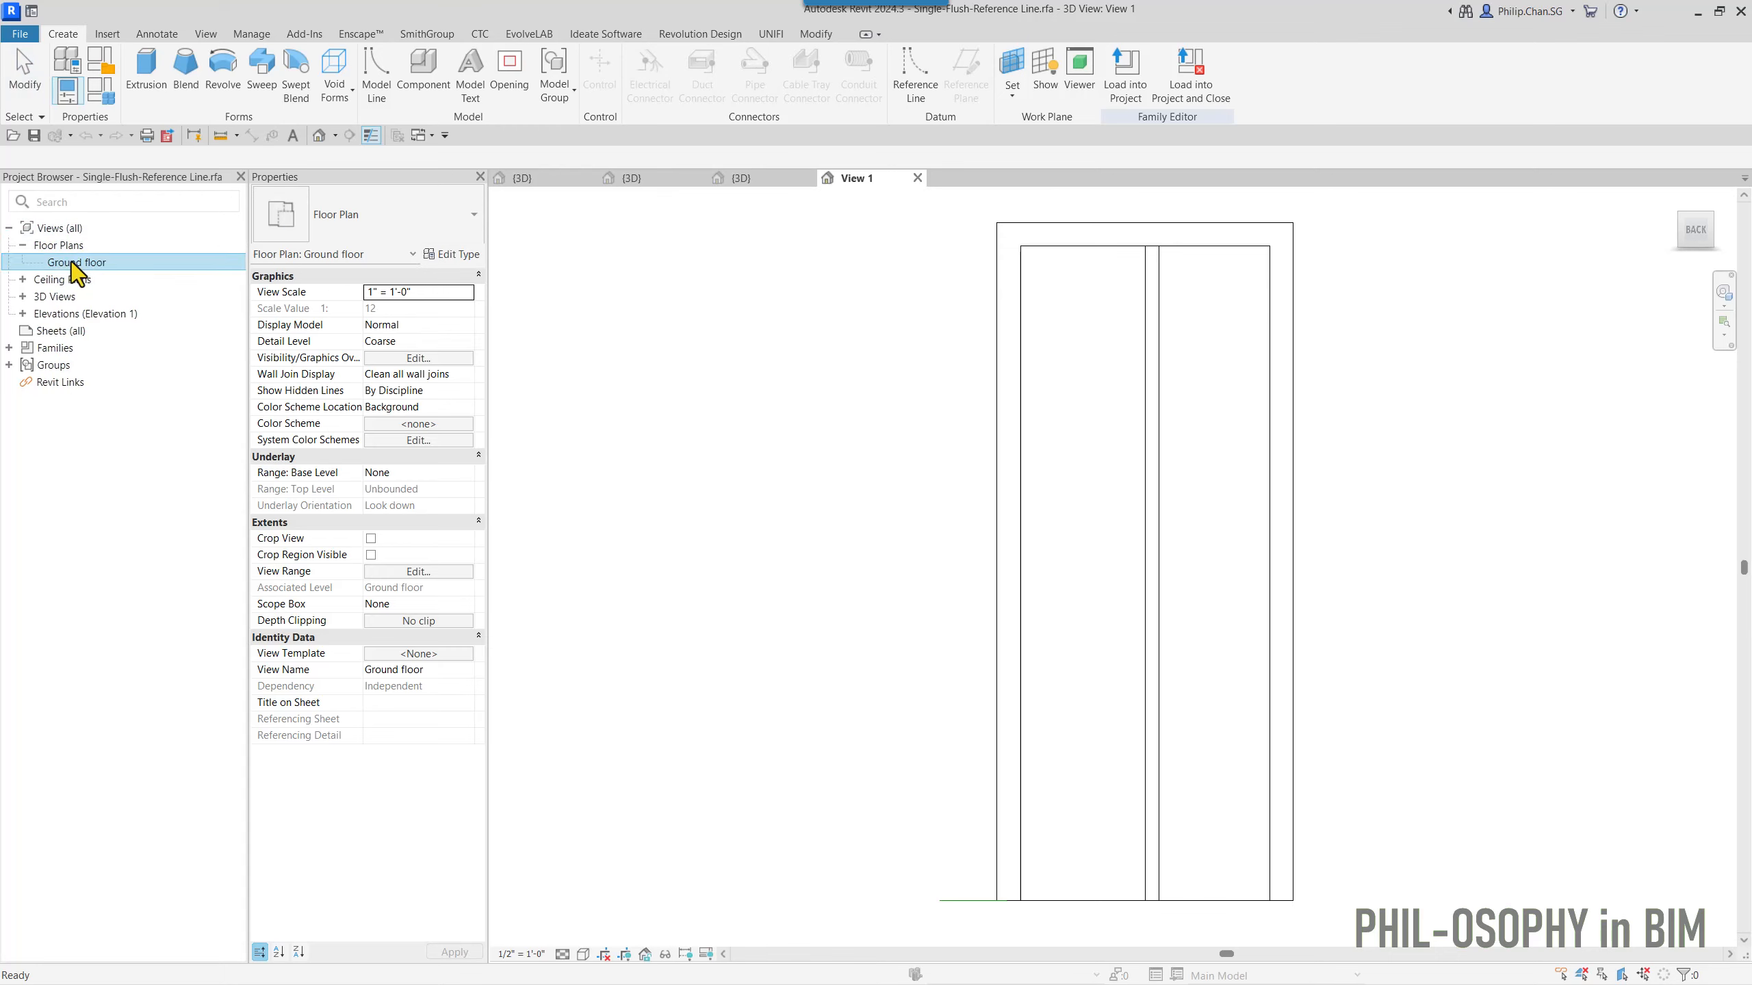
middle_drag(986, 583, 904, 586)
scroll(1151, 635, up, 1)
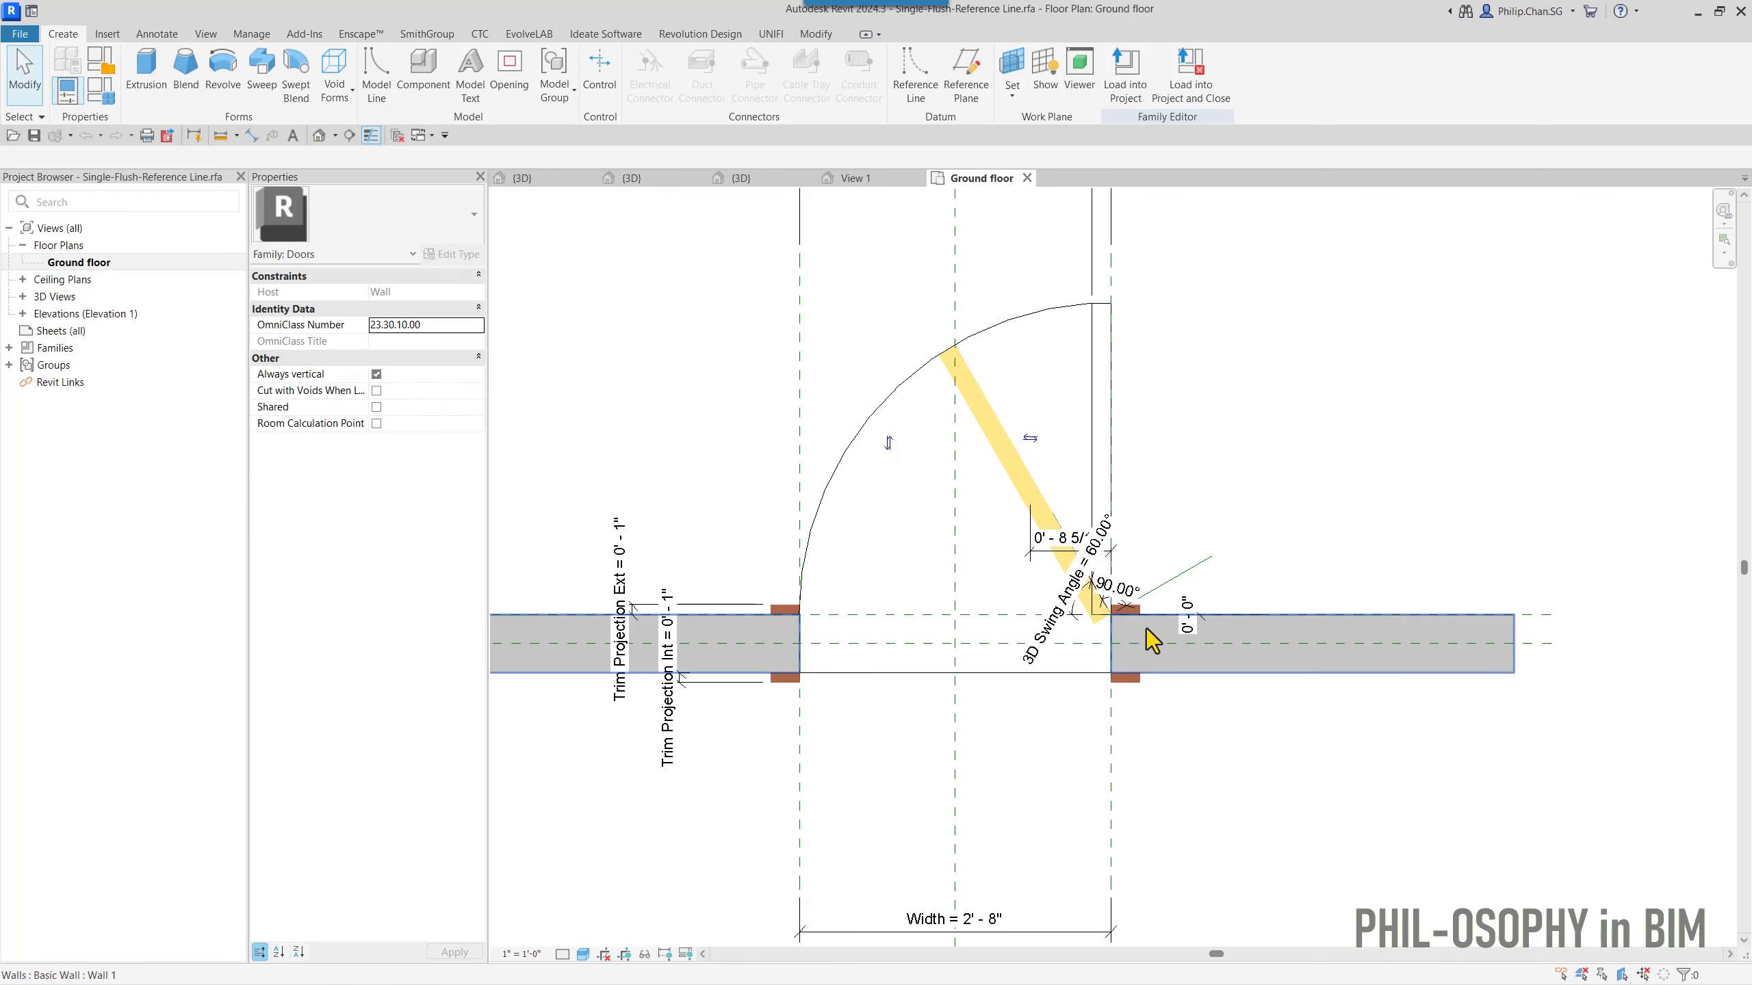
scroll(1152, 635, down, 1)
scroll(1192, 665, up, 1)
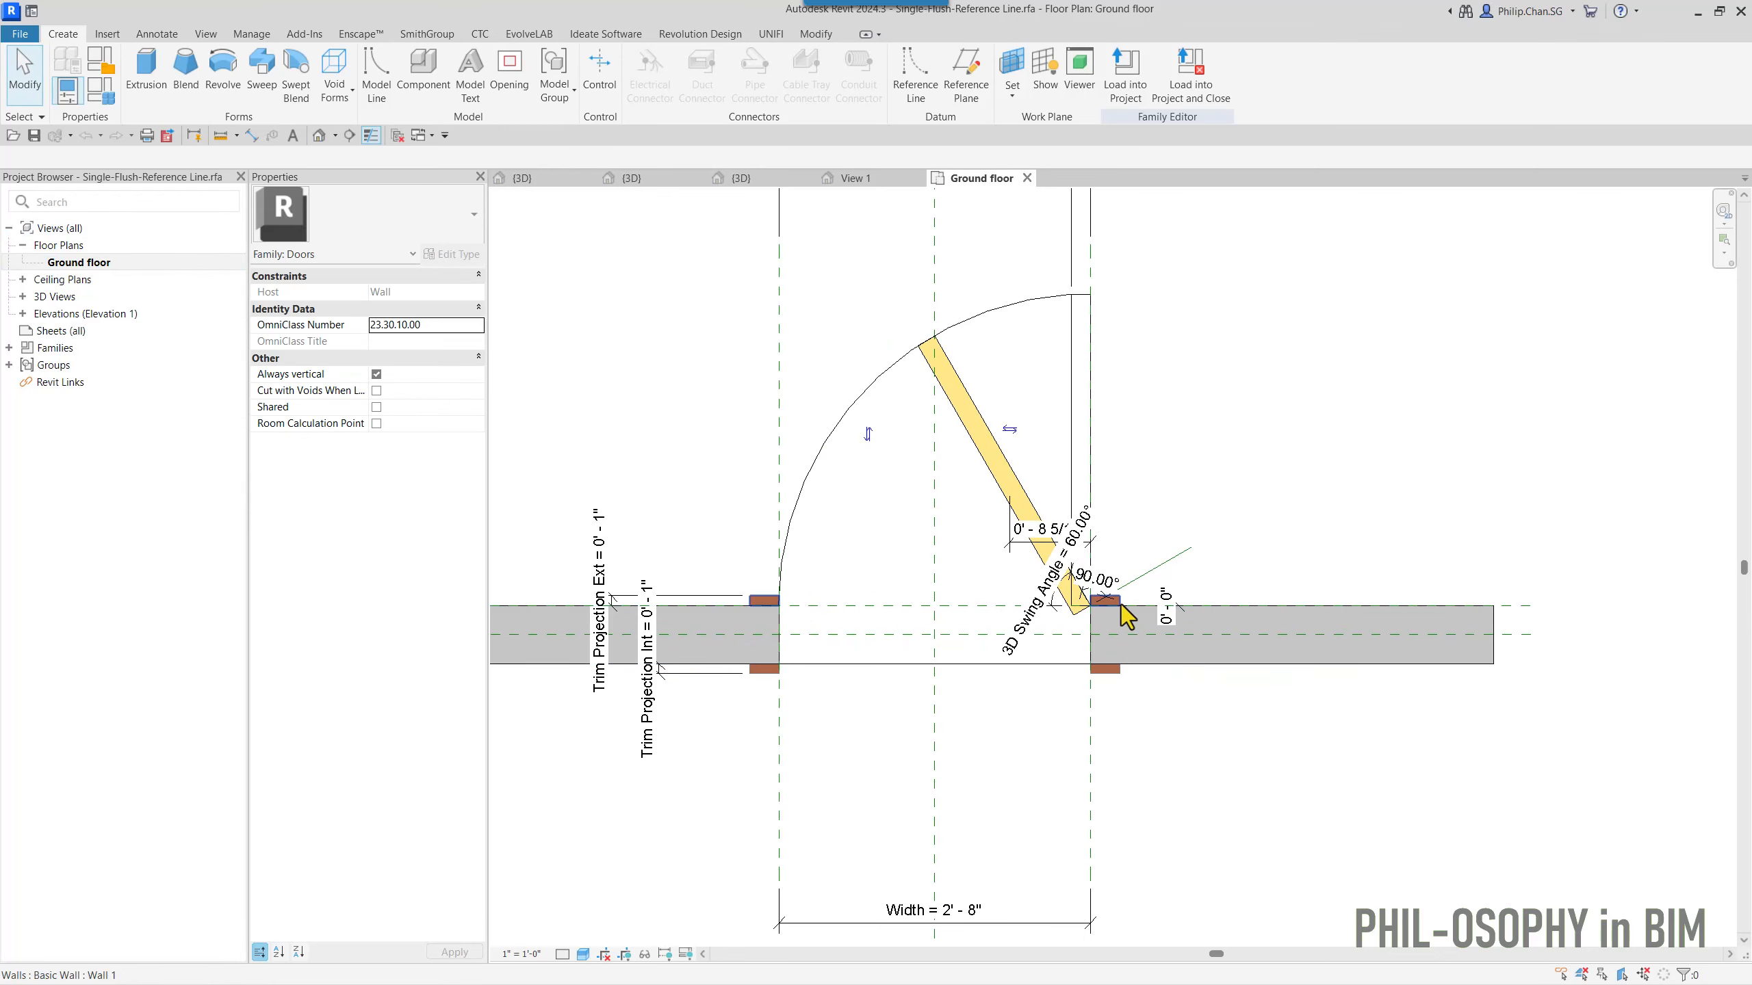
scroll(1067, 571, down, 1)
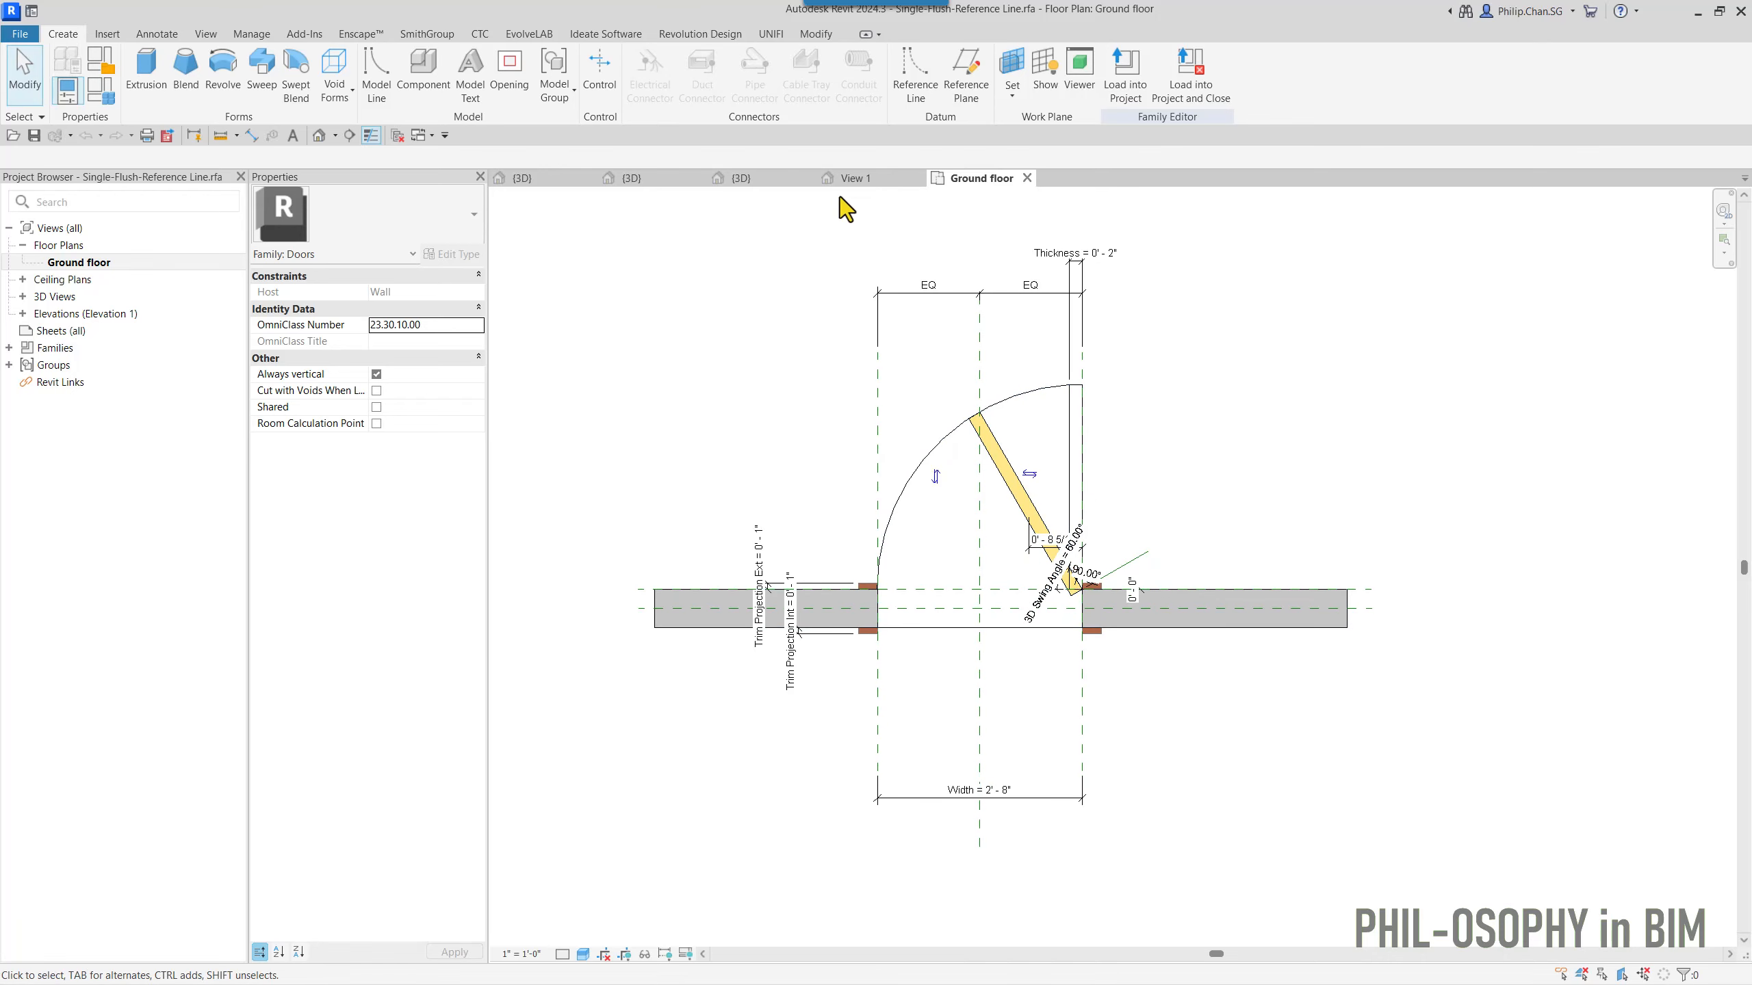
- Open the family's default 3D view and temporarily hide the door panel extrusion
click(320, 137)
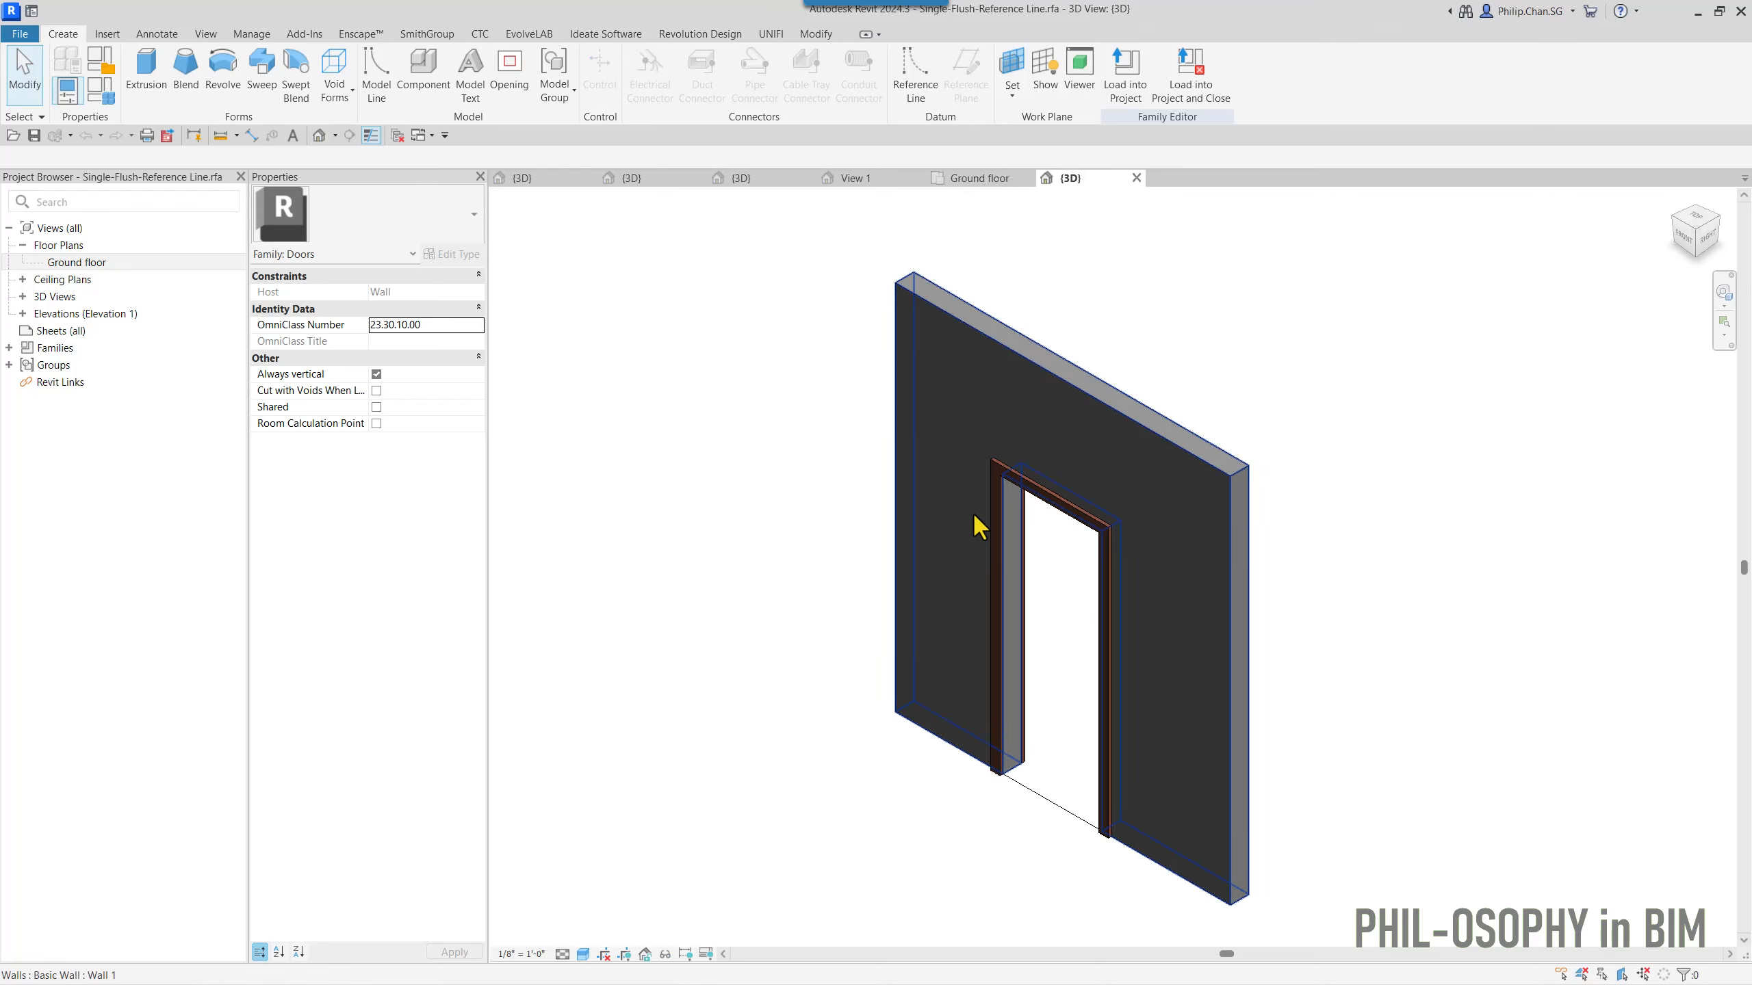
shift+middle_drag(974, 514, 637, 513)
click(1151, 597)
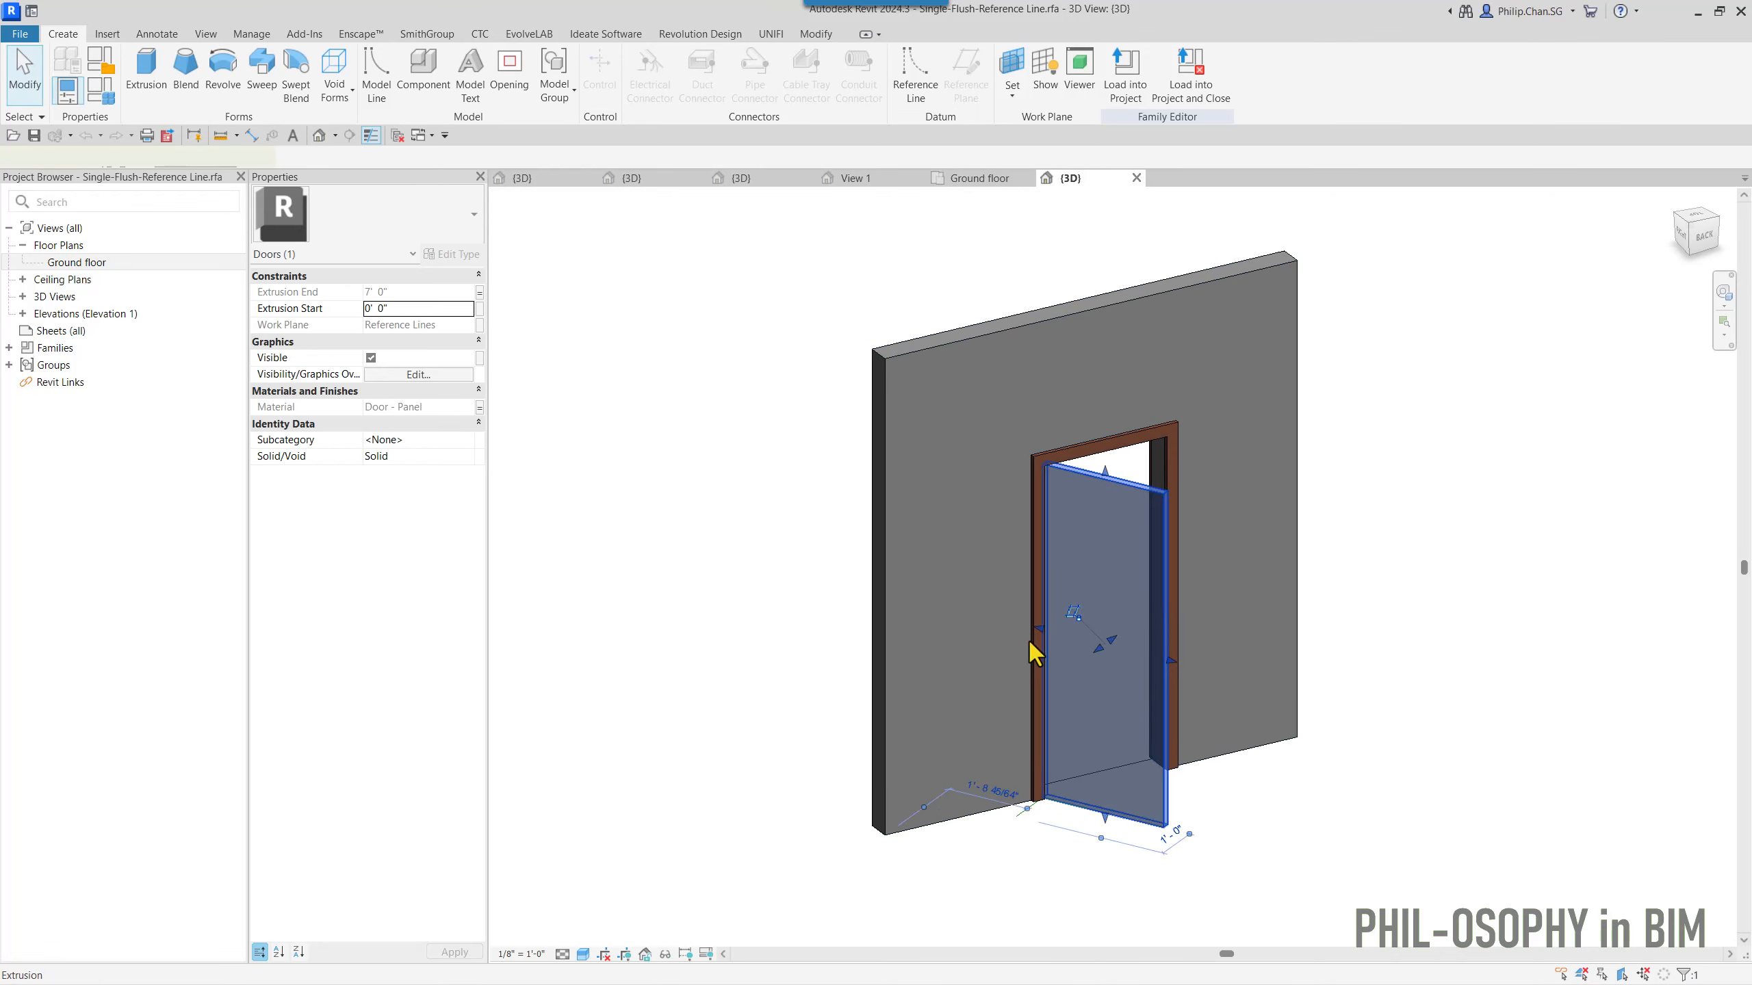
click(665, 954)
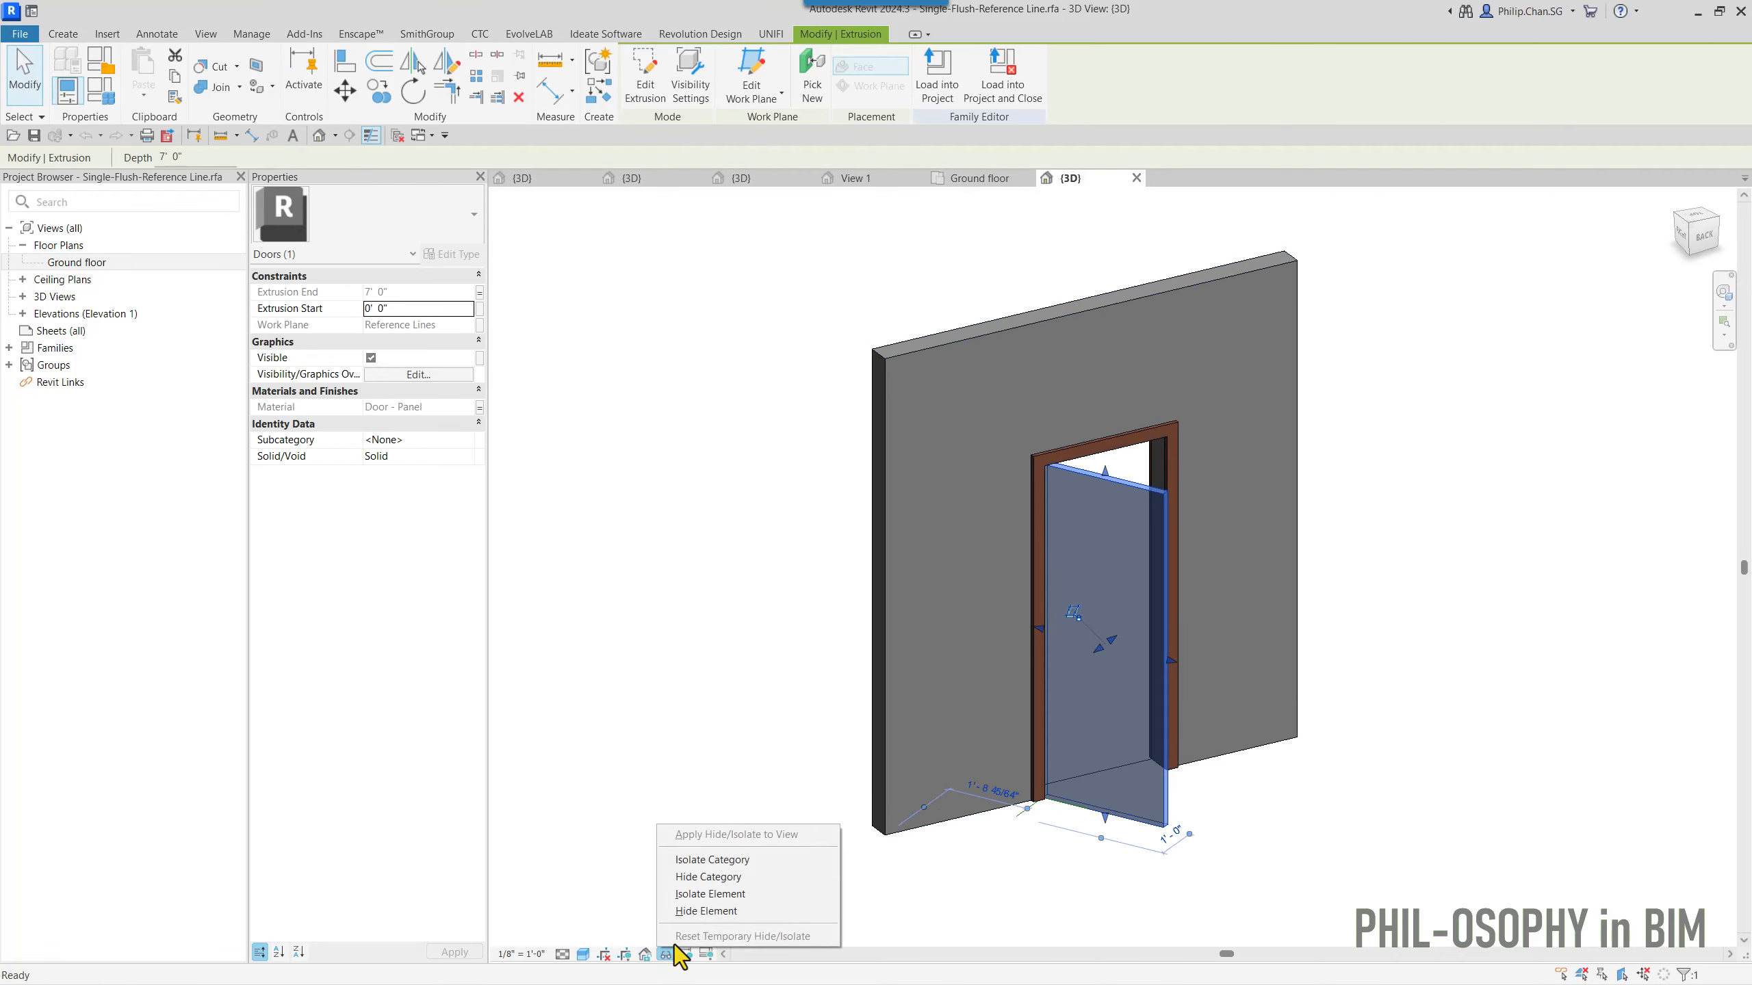
click(697, 908)
- Examine the two reference lines at the base of the hinge-side jamb in 3D
middle_drag(850, 878, 759, 816)
scroll(871, 722, up, 5)
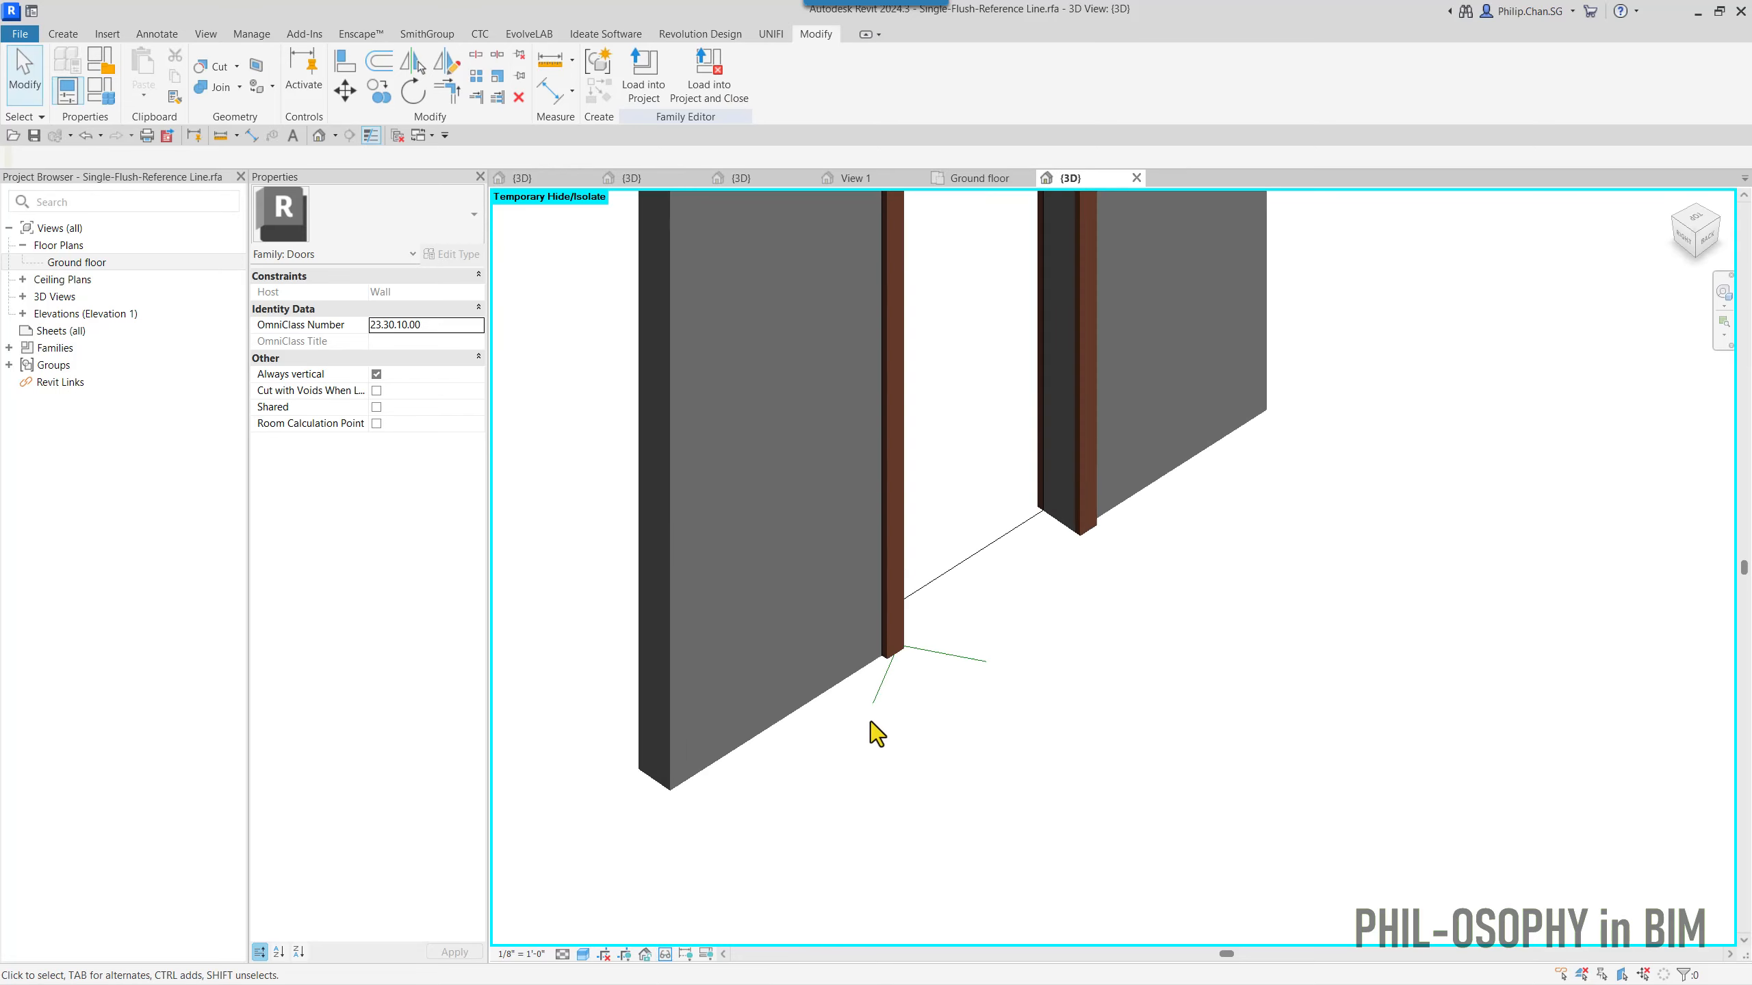
click(883, 684)
click(961, 662)
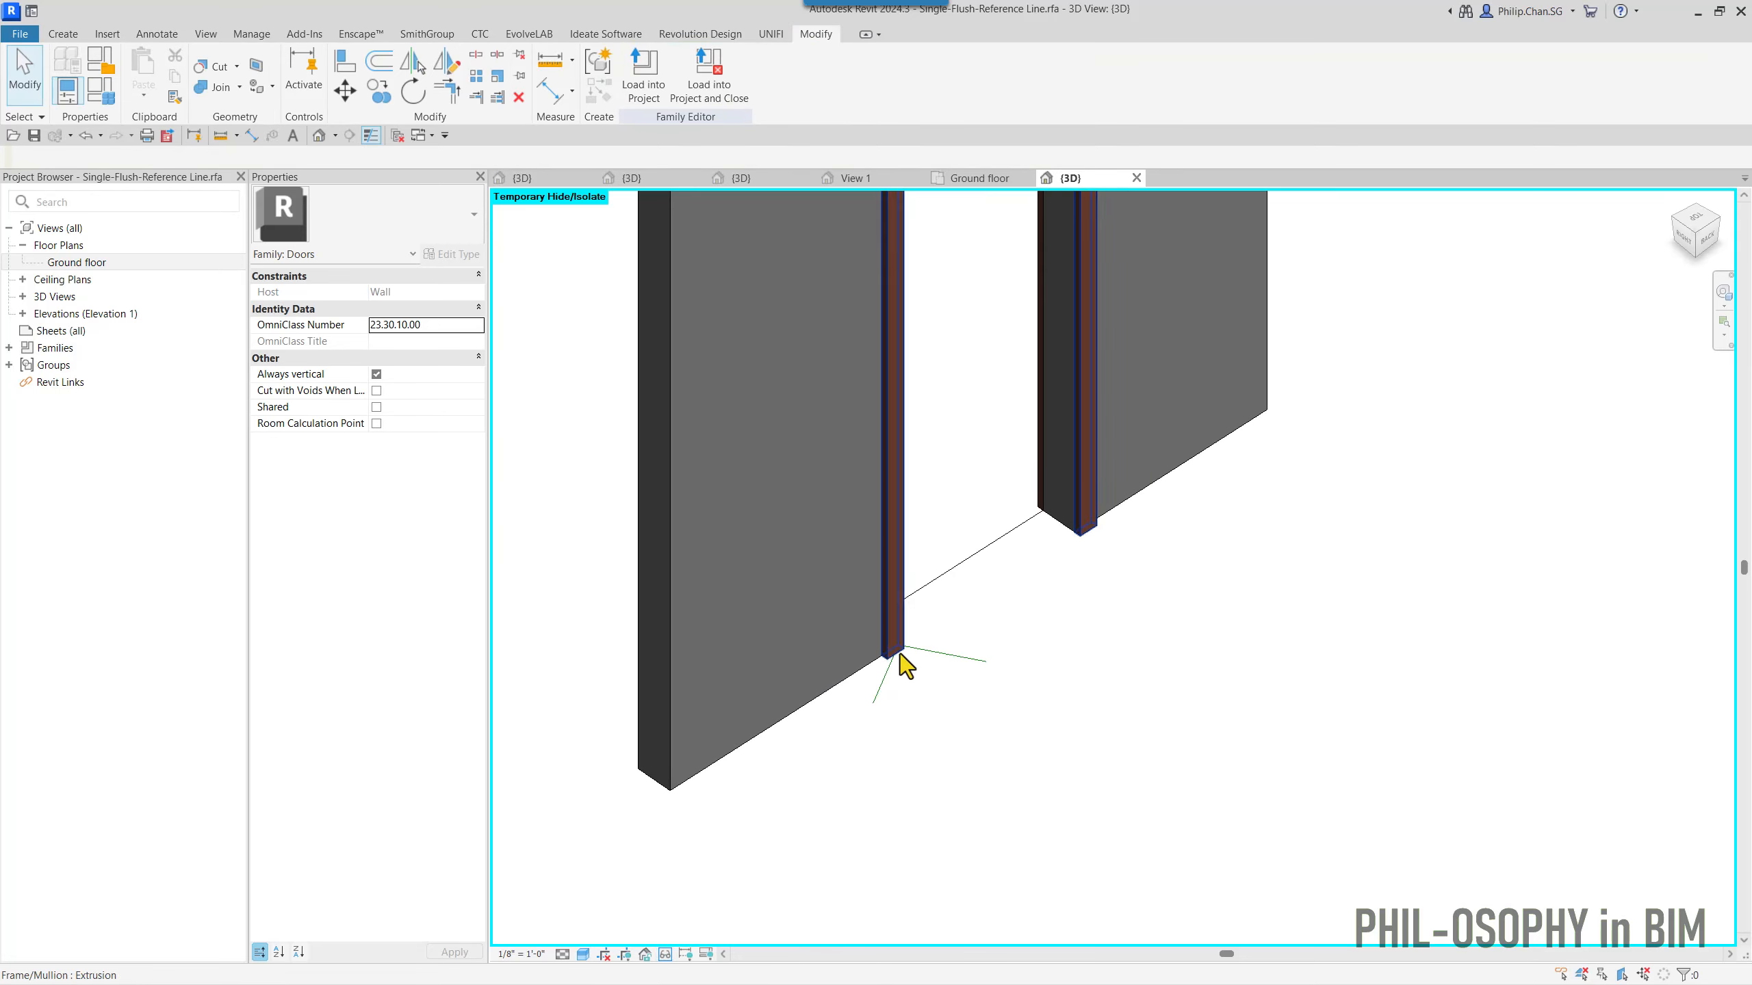
scroll(899, 673, up, 4)
shift+middle_drag(911, 654, 954, 696)
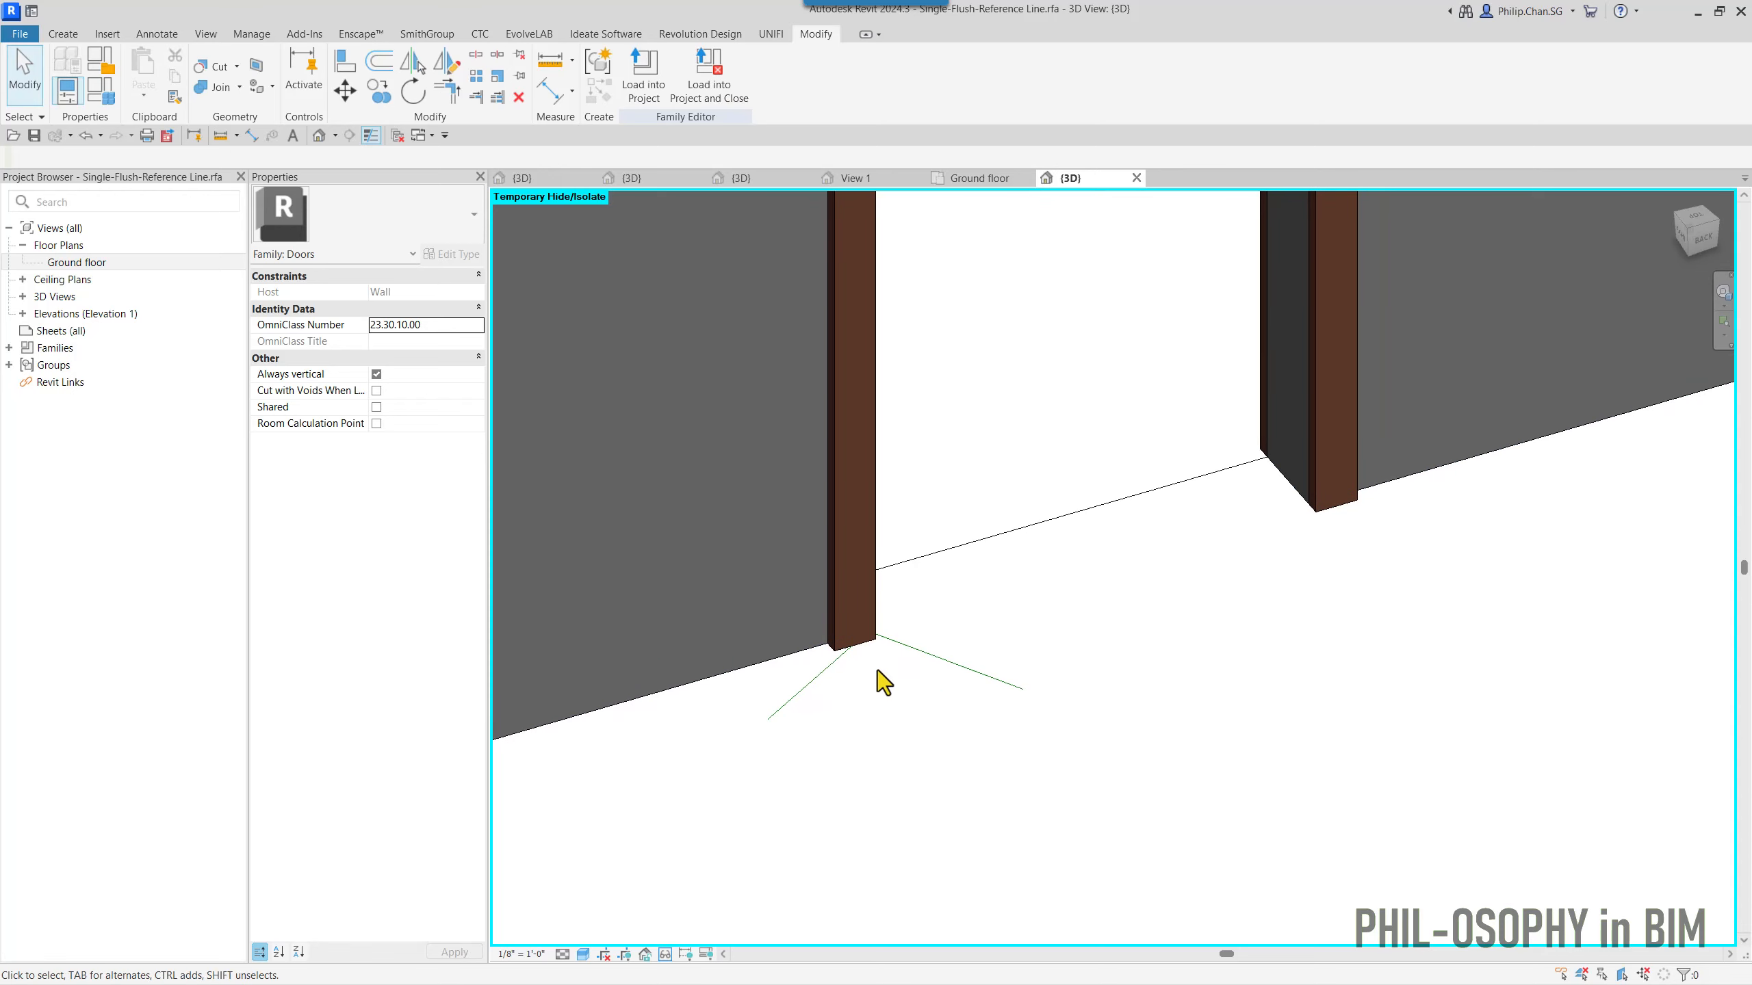
- Return to the Ground floor plan and inspect the 3D Swing Angle dimension and the 90° dimension between the reference lines
click(84, 265)
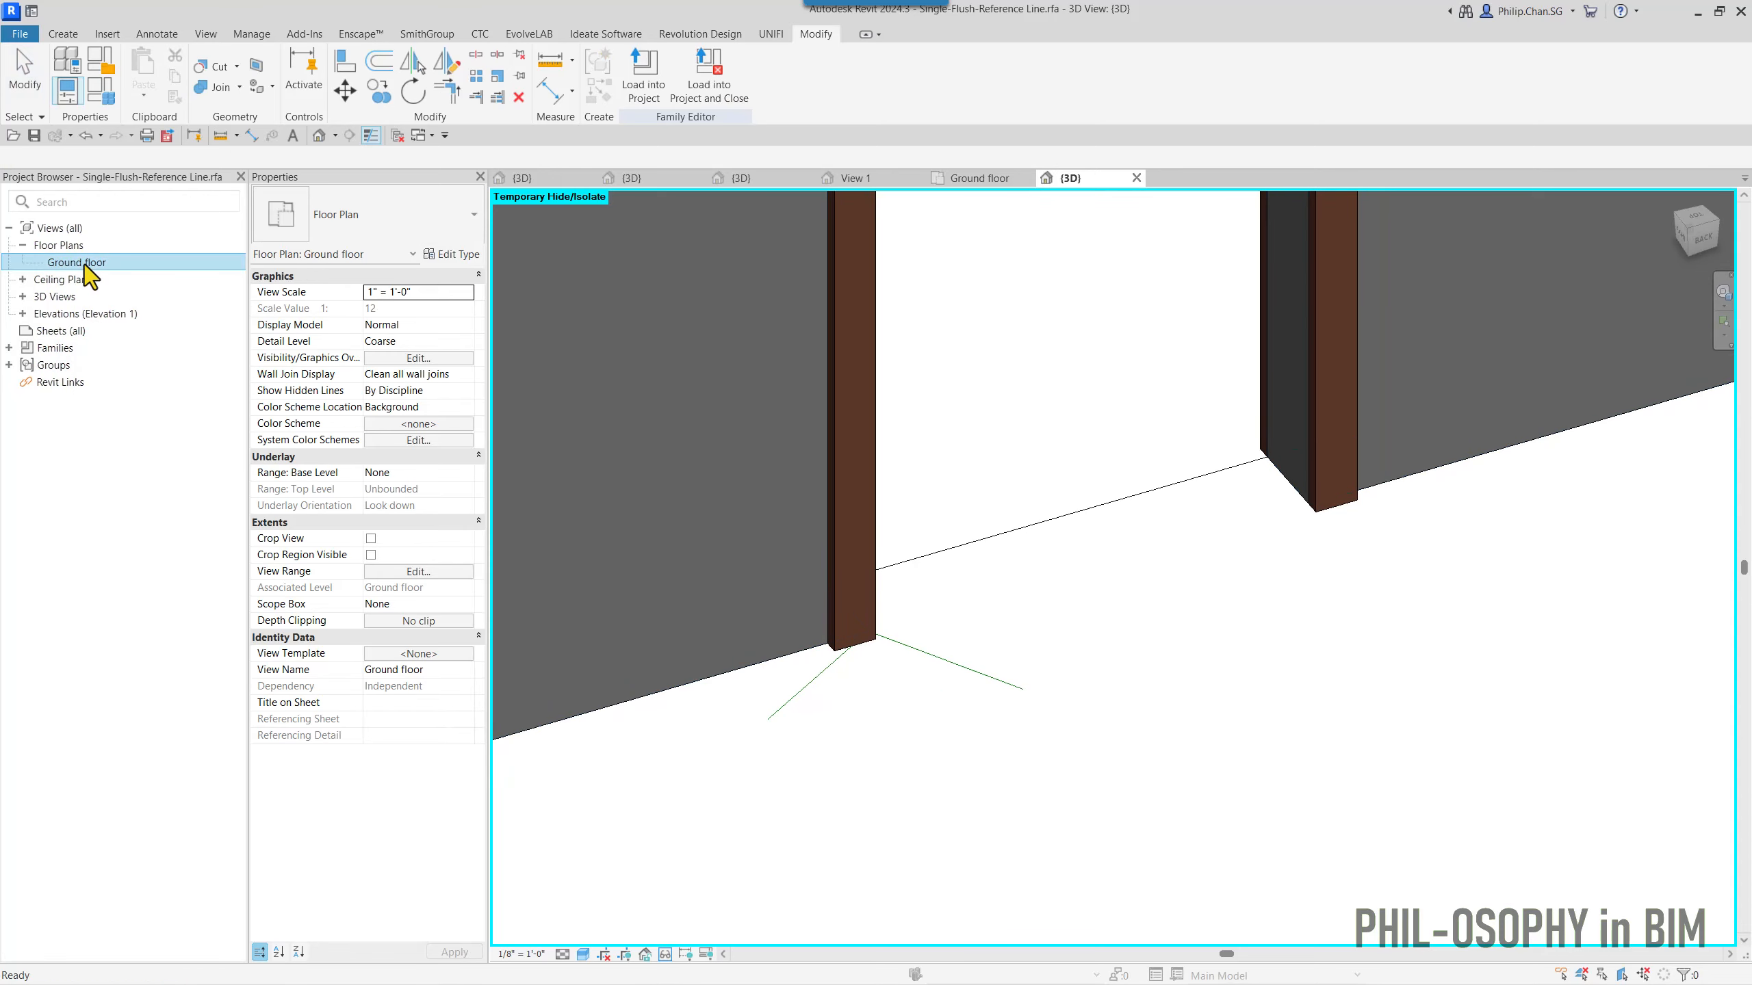
double_click(85, 264)
scroll(1035, 586, up, 6)
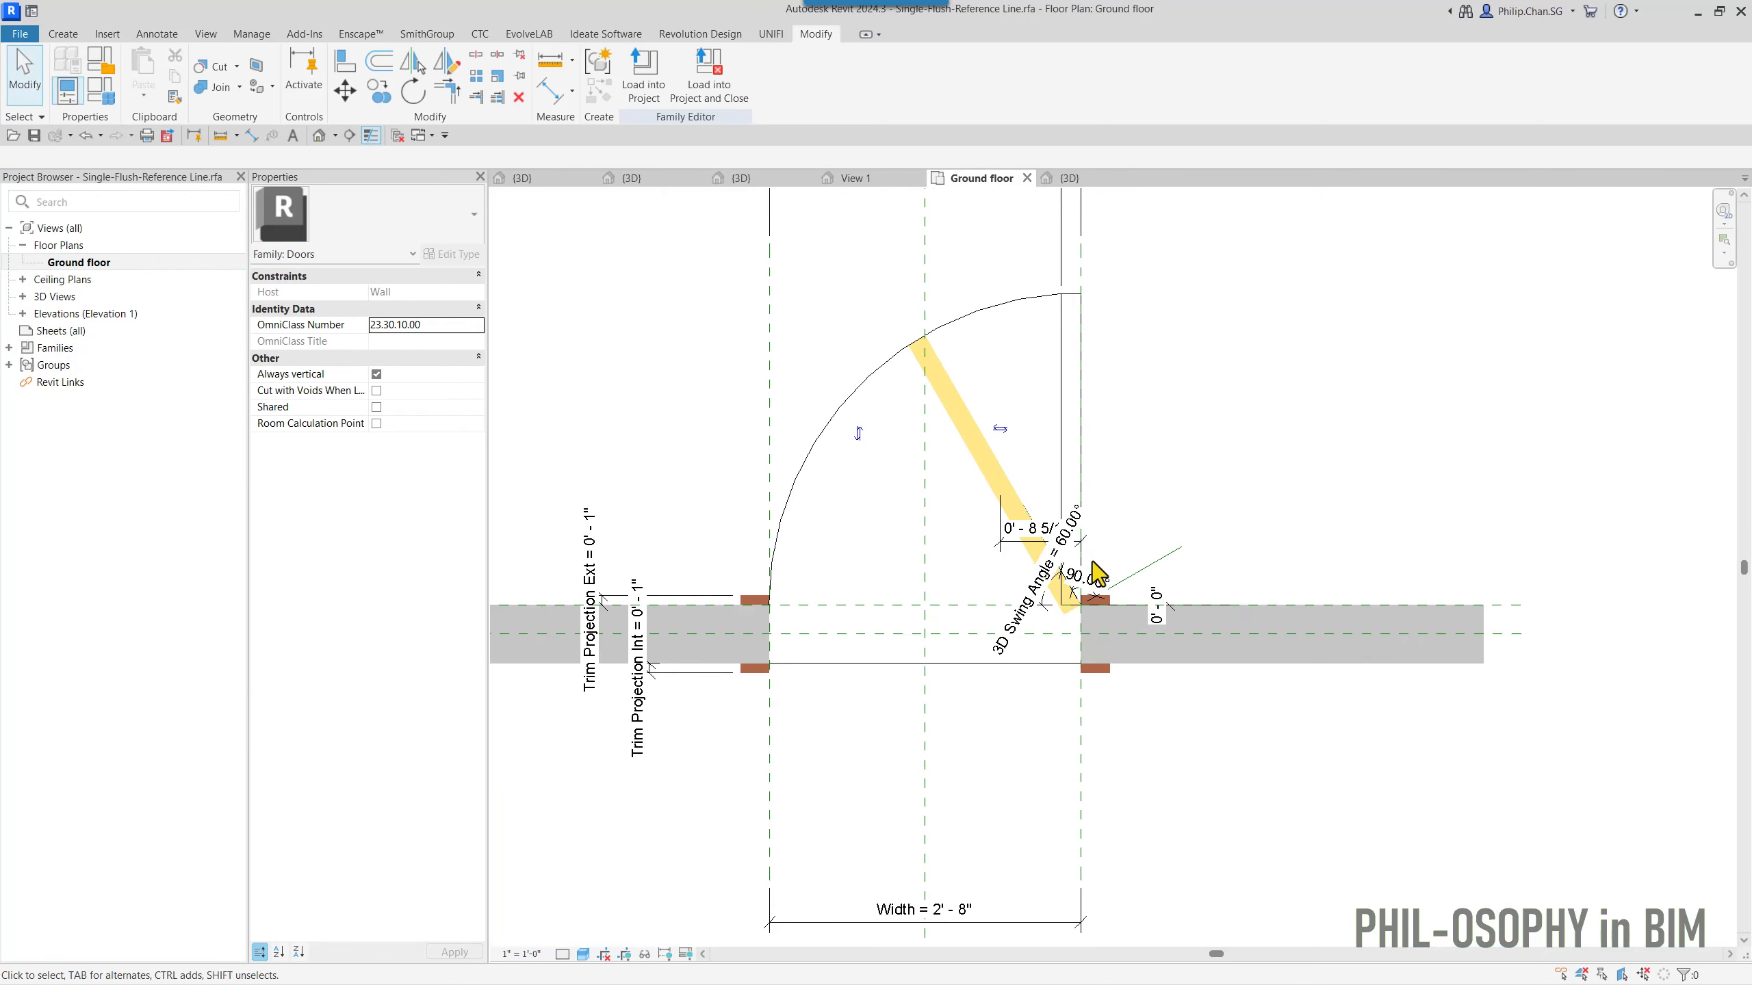
scroll(1037, 592, up, 1)
click(1035, 590)
scroll(1076, 590, up, 2)
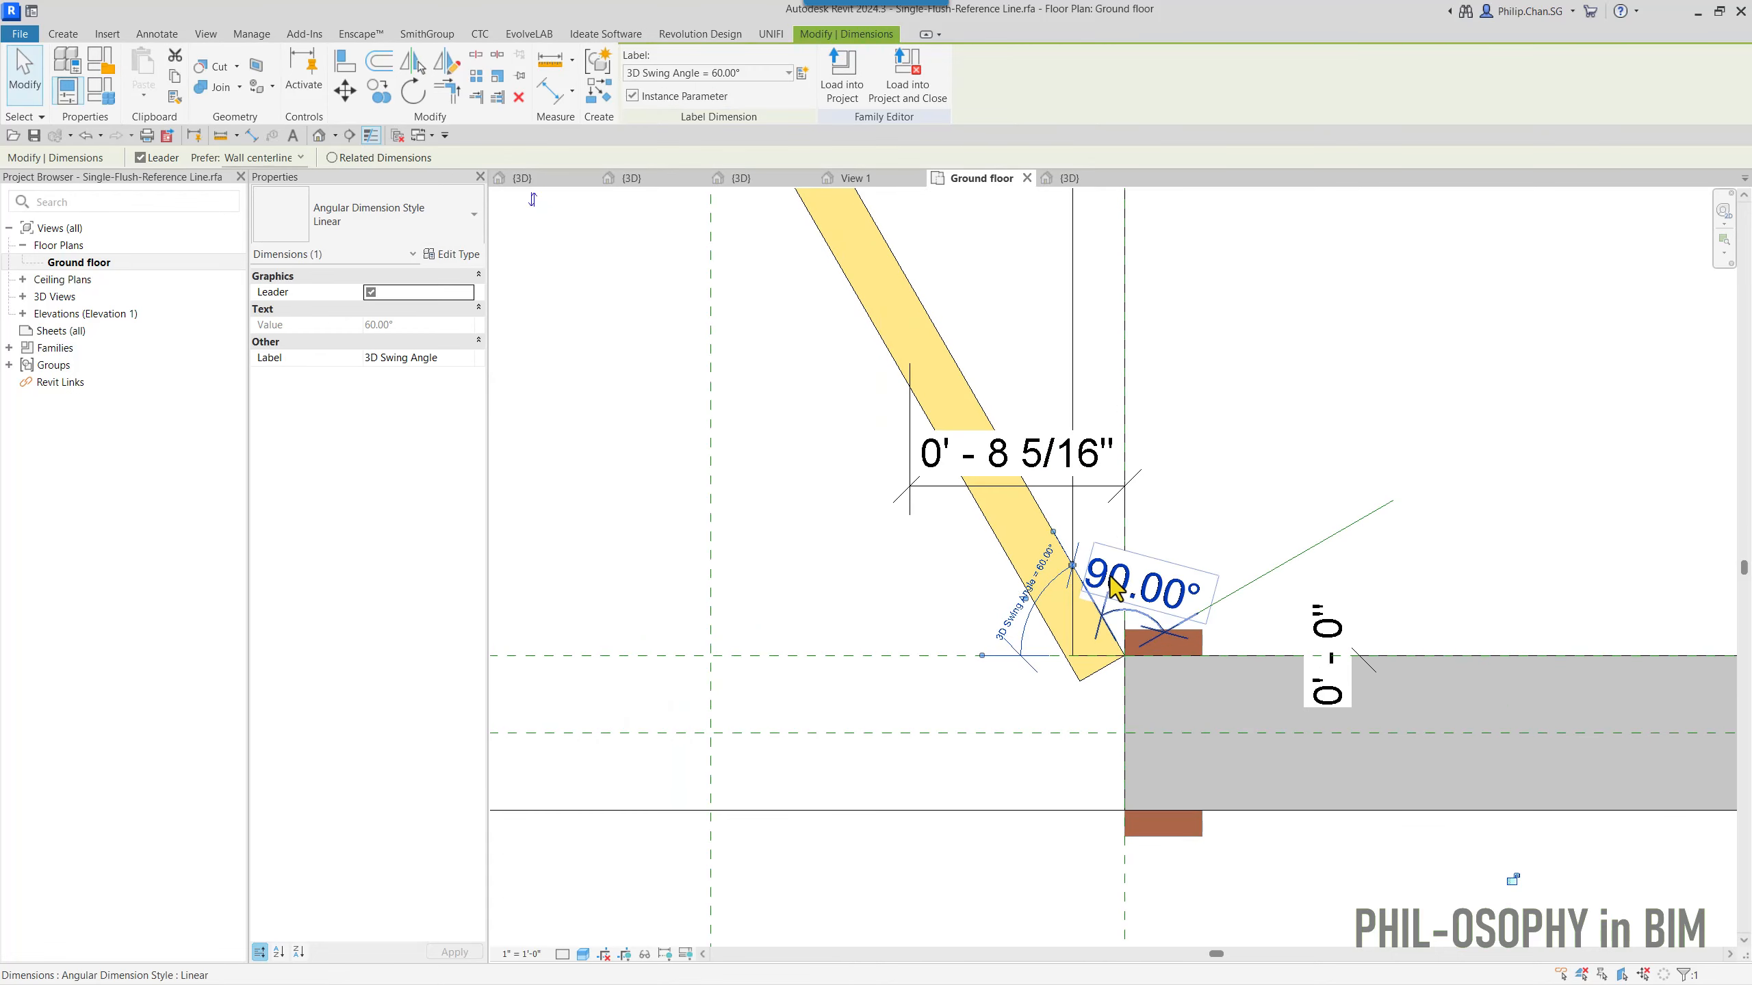
click(1116, 588)
scroll(1103, 591, down, 3)
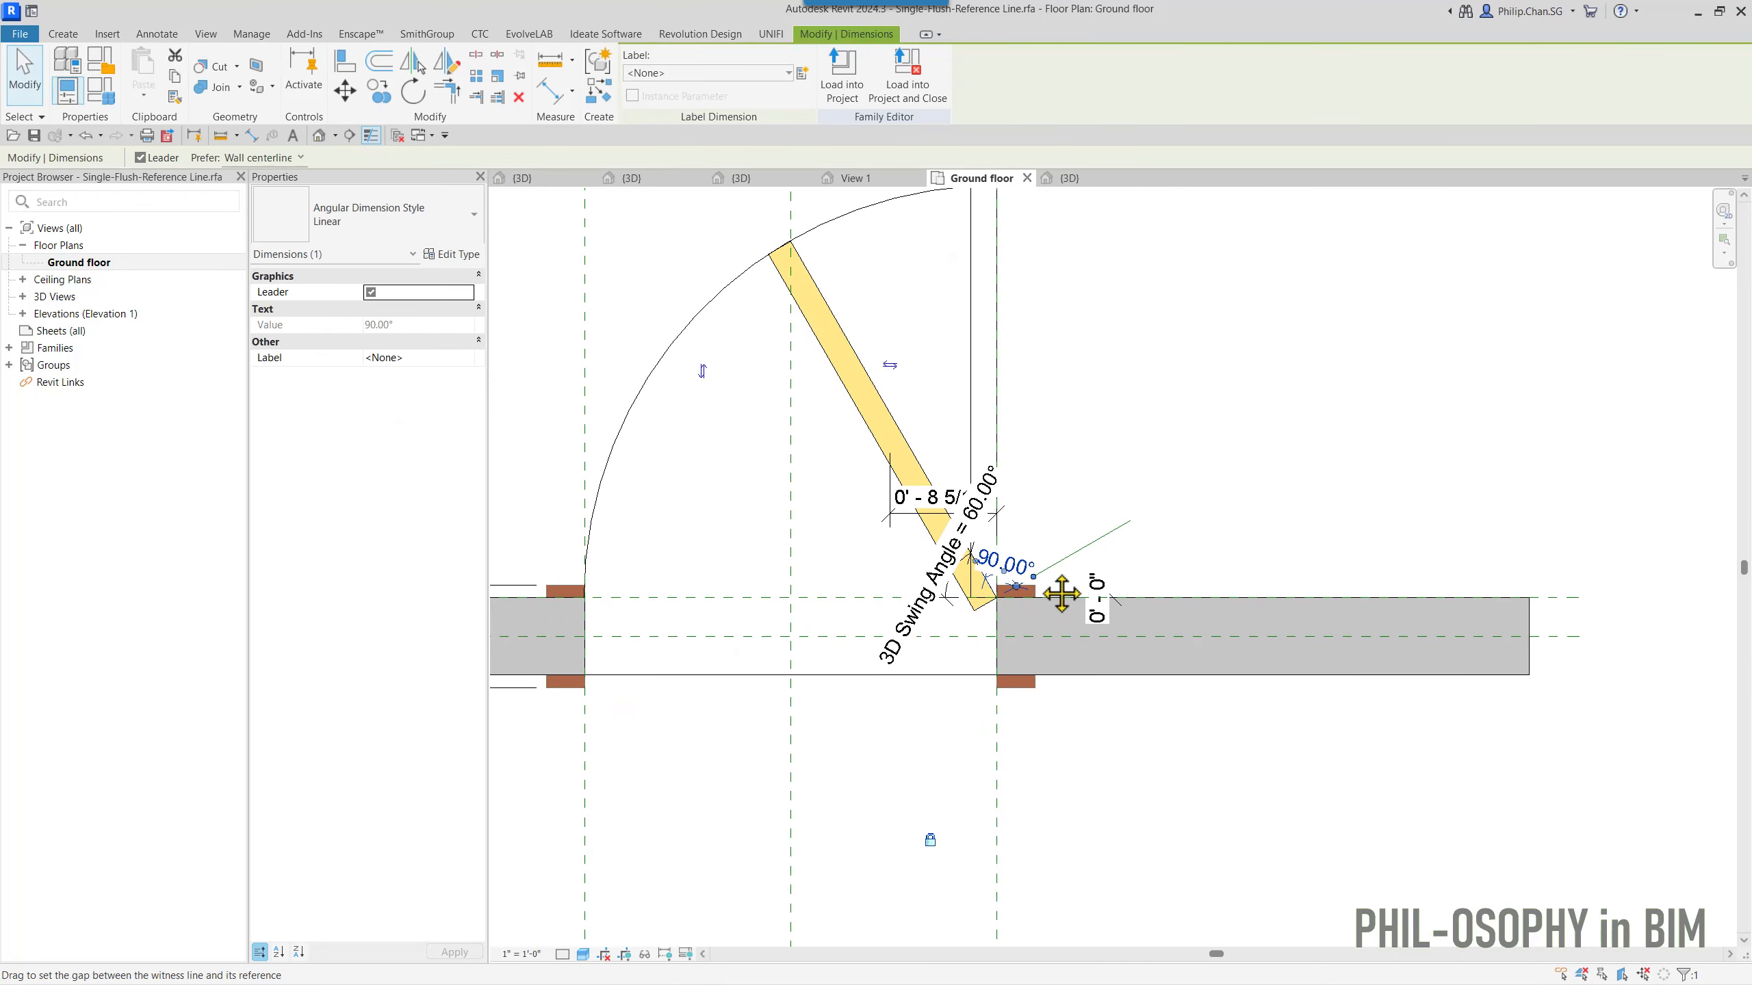
scroll(1035, 577, down, 3)
click(1098, 715)
middle_drag(1098, 715, 1176, 743)
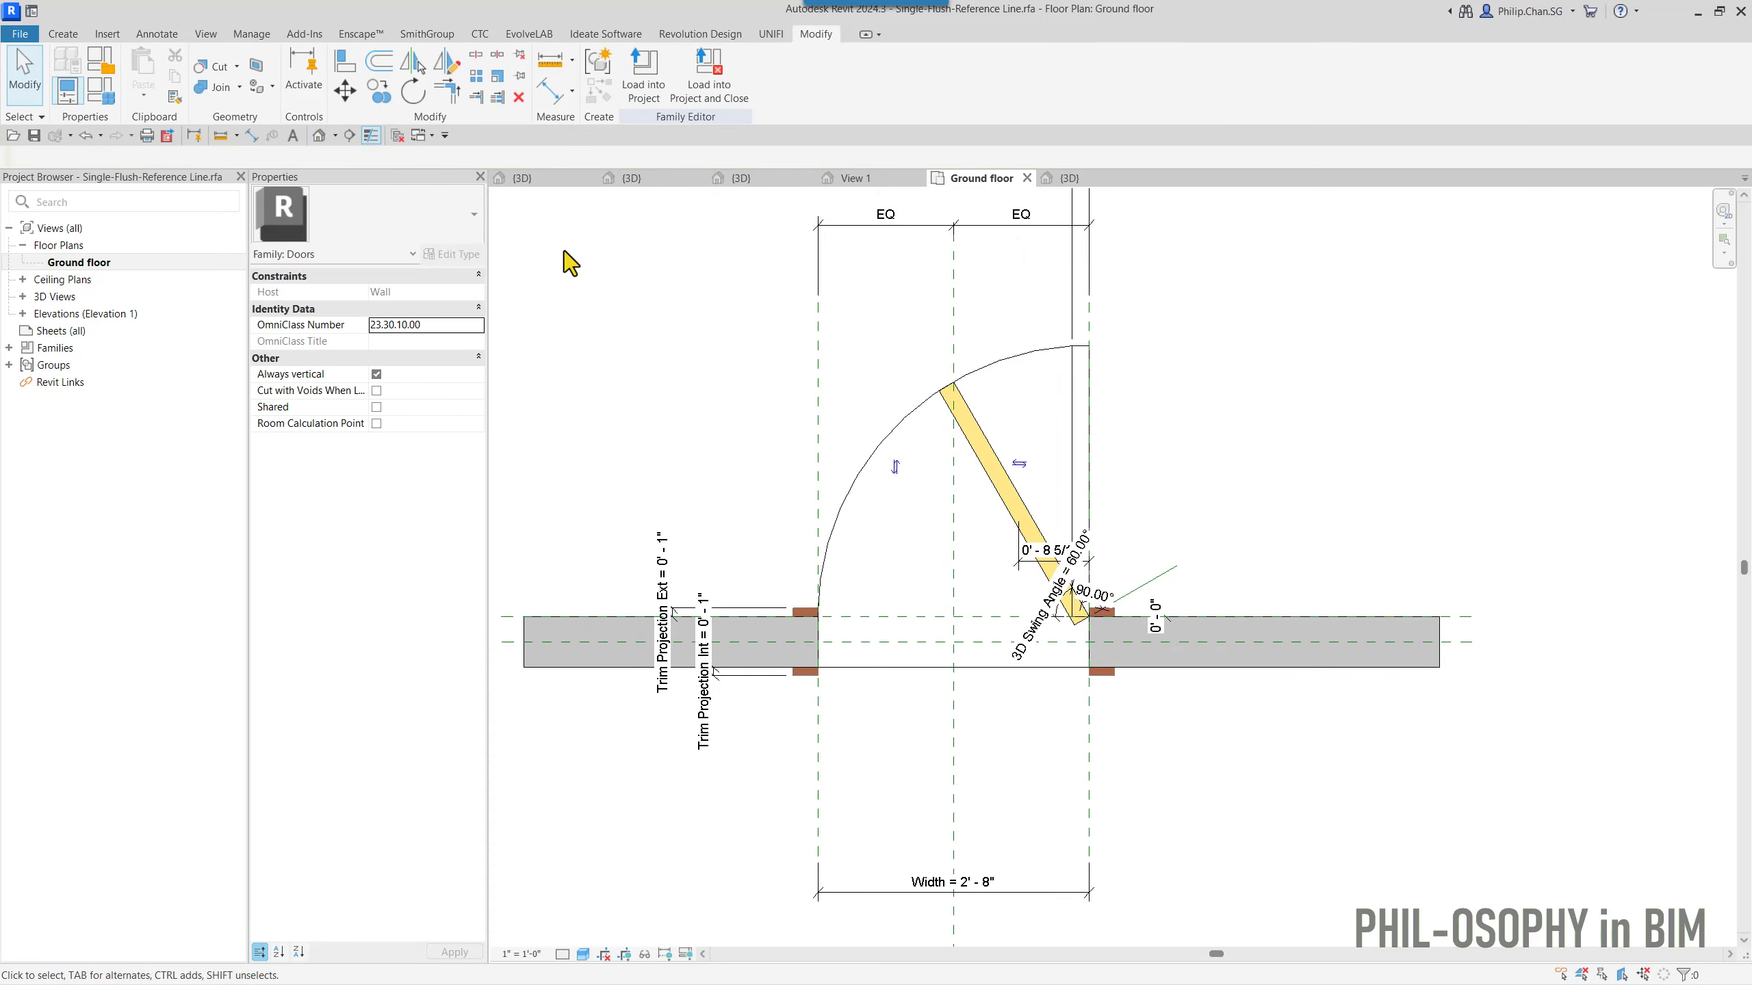
- Return to the Rotation Sample project, open the Single-Flush-Revolve door family for editing, and close the inactive views
click(522, 179)
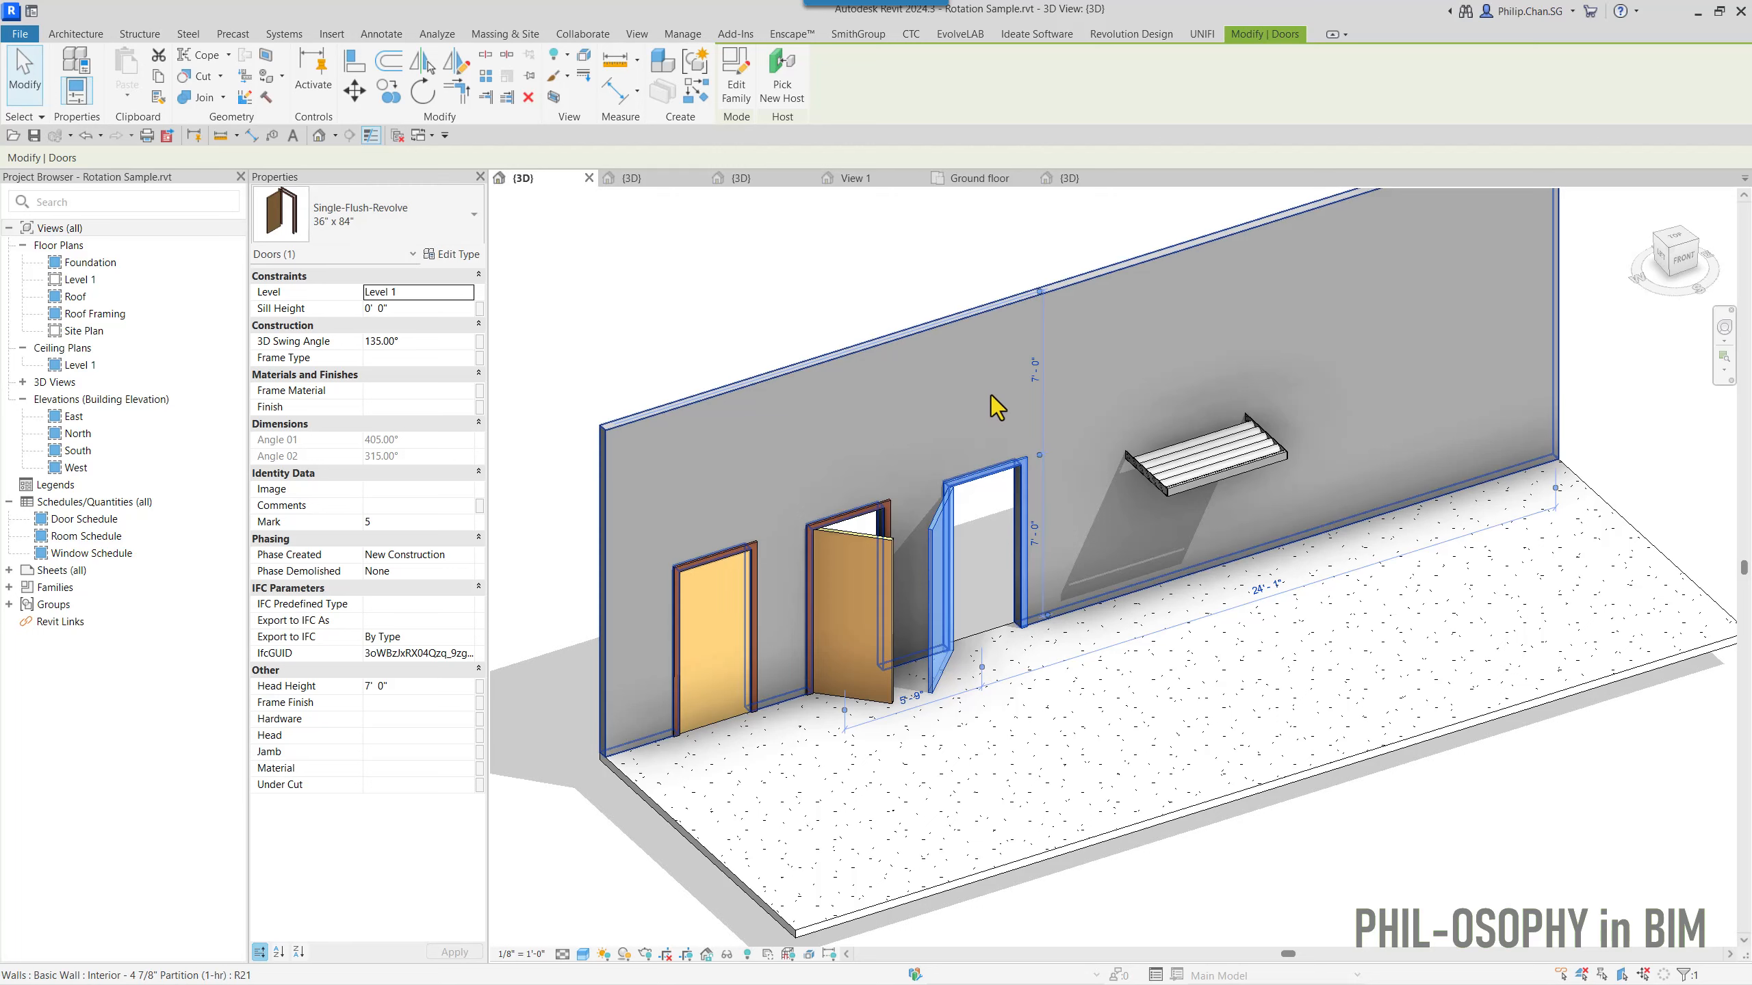
middle_drag(988, 514, 954, 520)
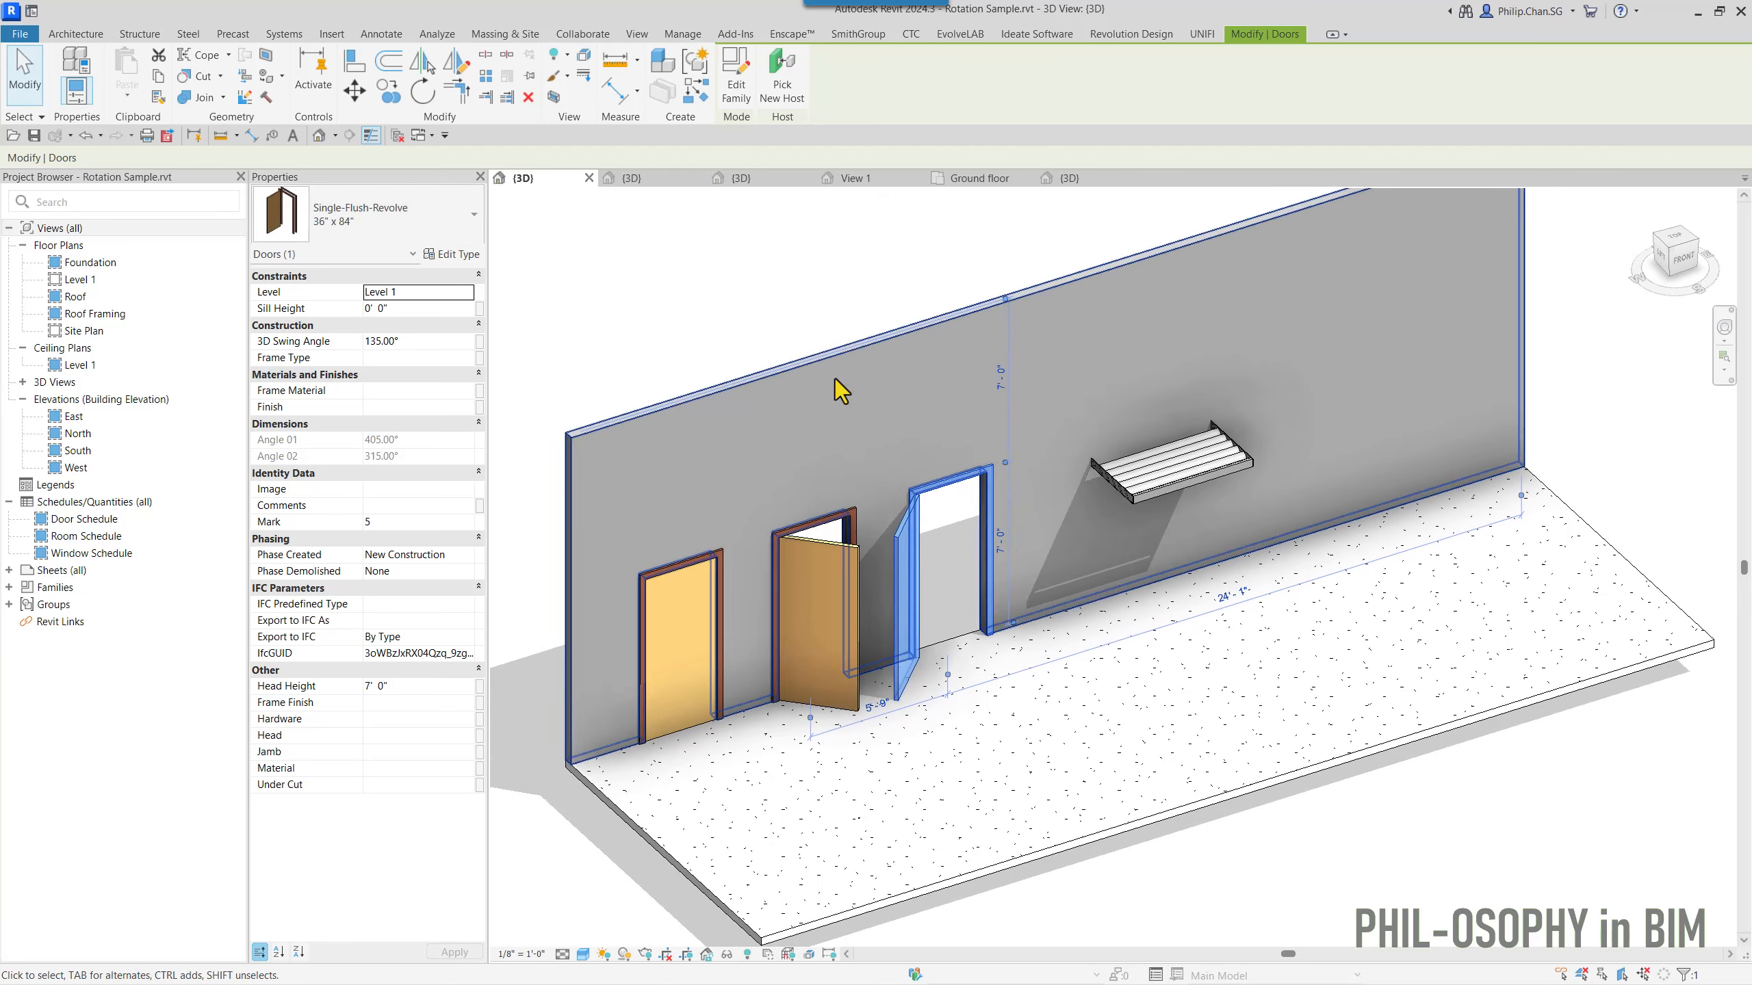
click(736, 86)
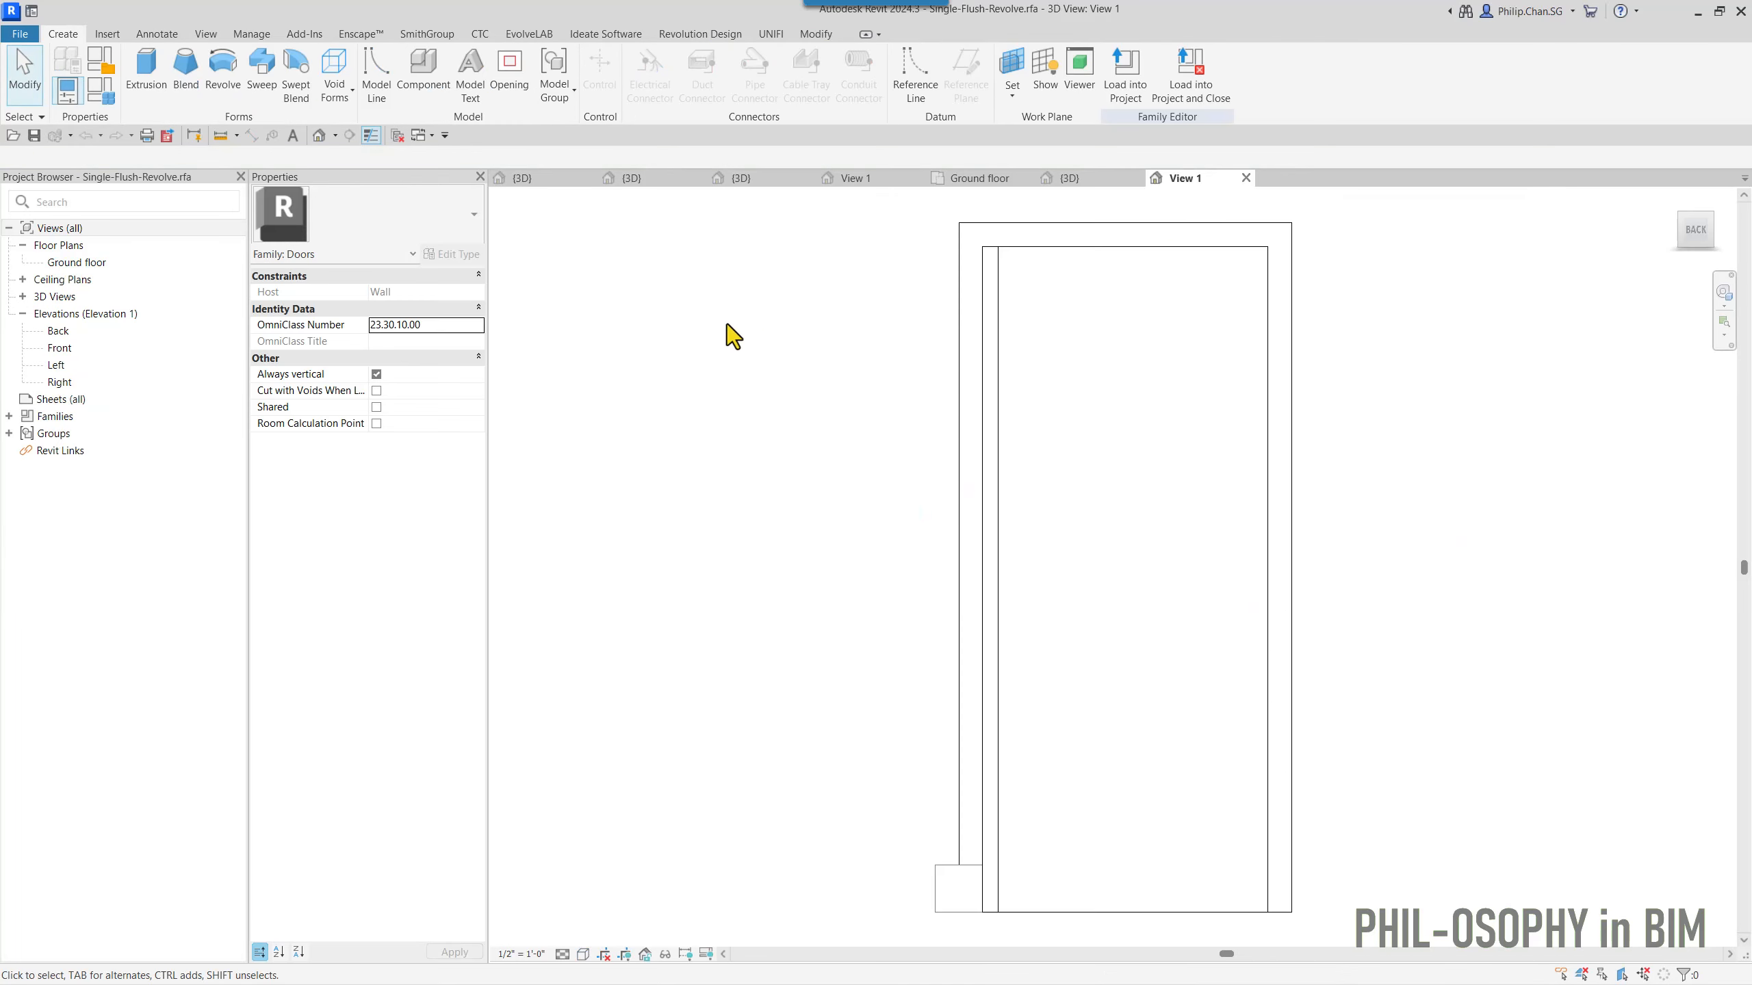
click(399, 136)
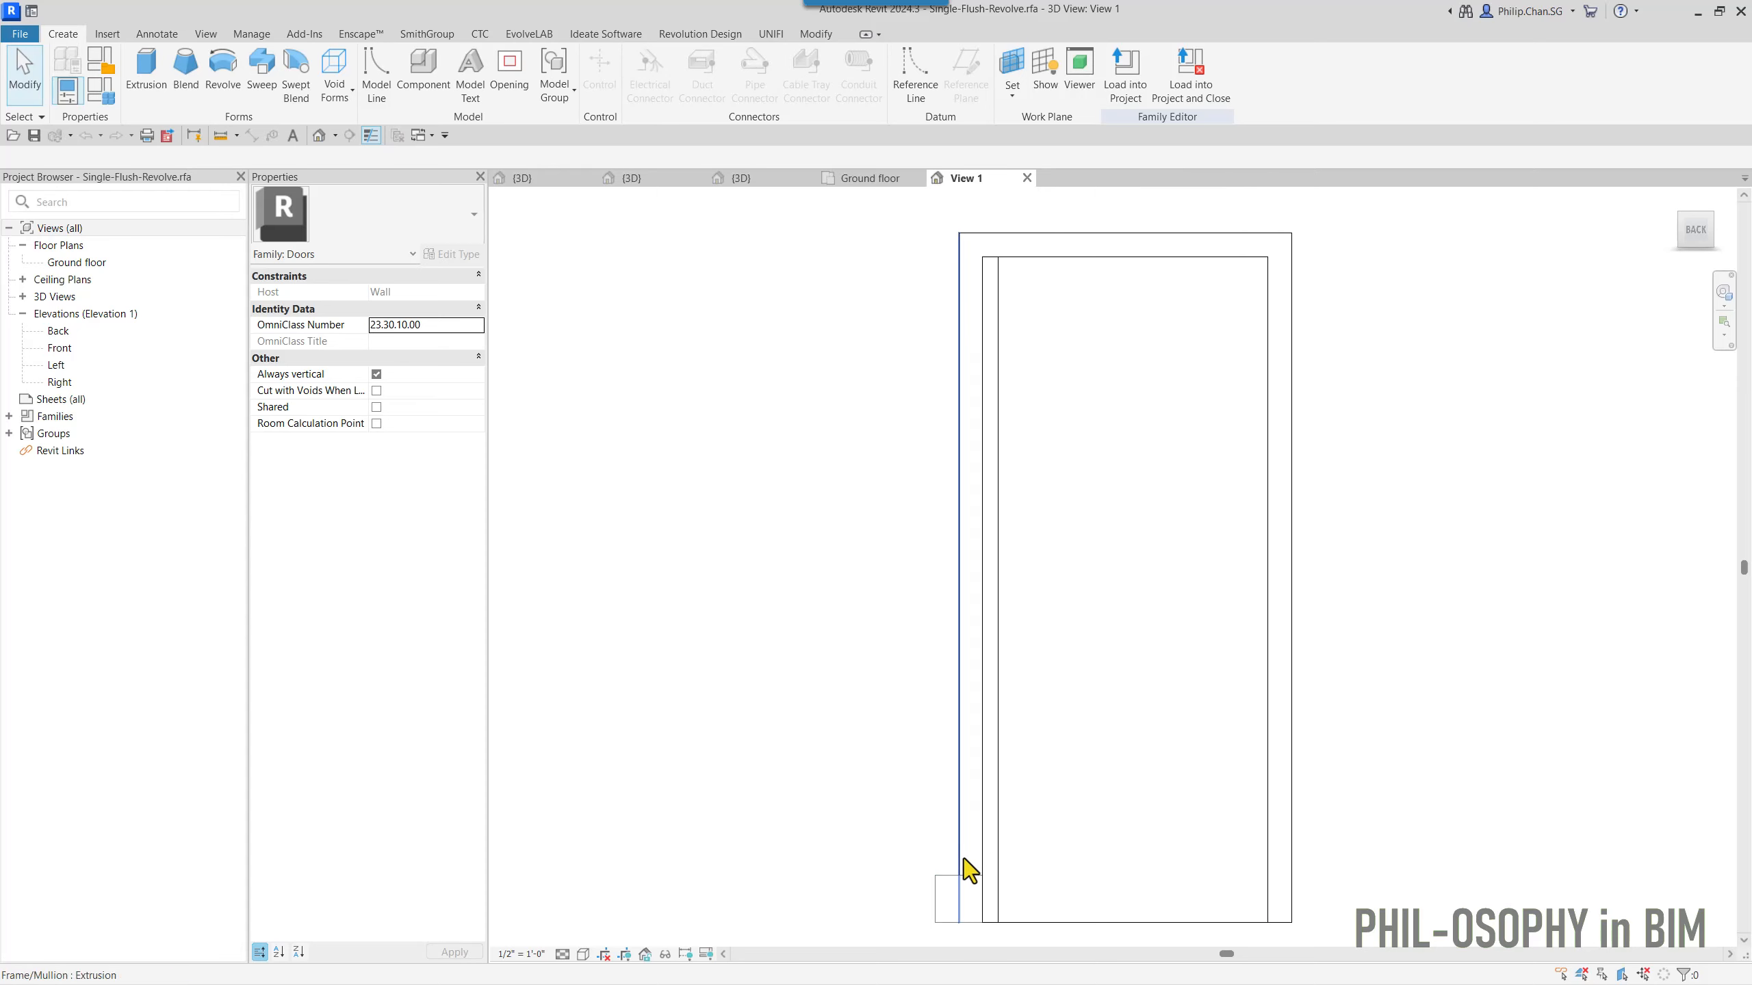
- Set View 1 of the Single-Flush-Revolve family to the Shaded visual style and orbit it into a three-dimensional angle
mouse_move(960, 855)
middle_down()
mouse_move(968, 758)
mouse_move(930, 748)
middle_up()
key(s)
key(d)
scroll(923, 697, down, 3)
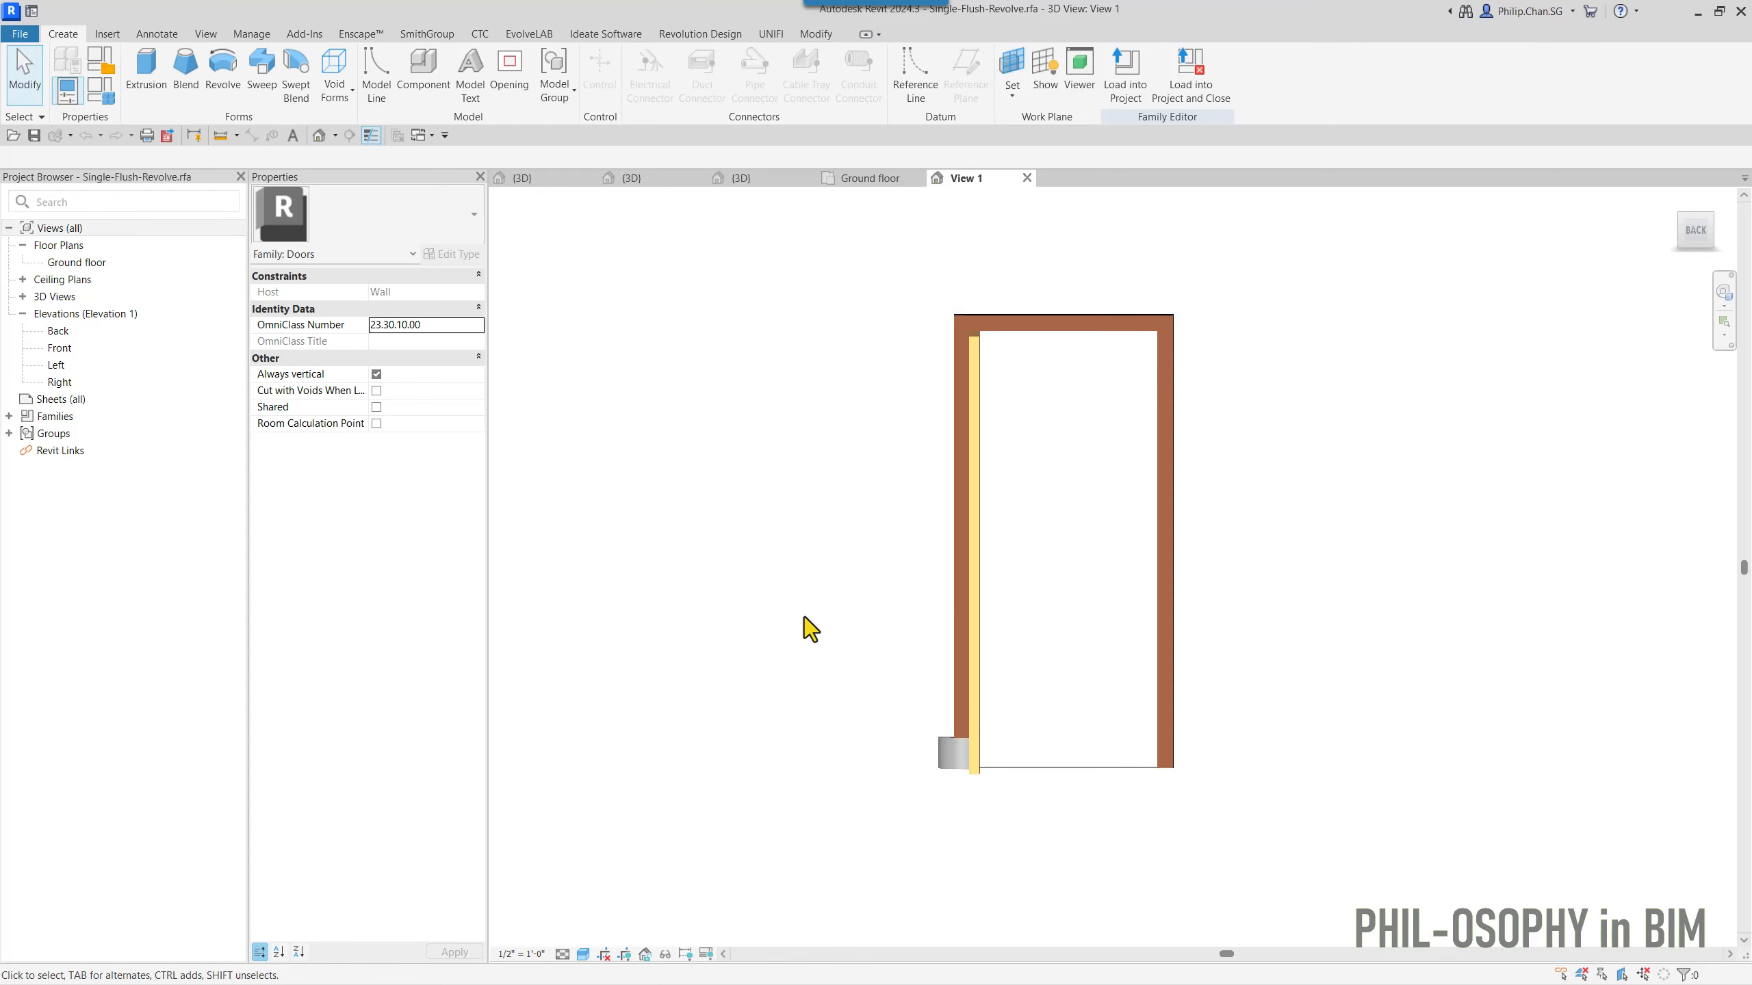
shift+middle_drag(805, 618, 1033, 826)
- Inspect the Visible setting of the revolve at the door's hinge and view the frame and panel from another angle
scroll(966, 780, up, 2)
scroll(973, 793, up, 1)
click(939, 745)
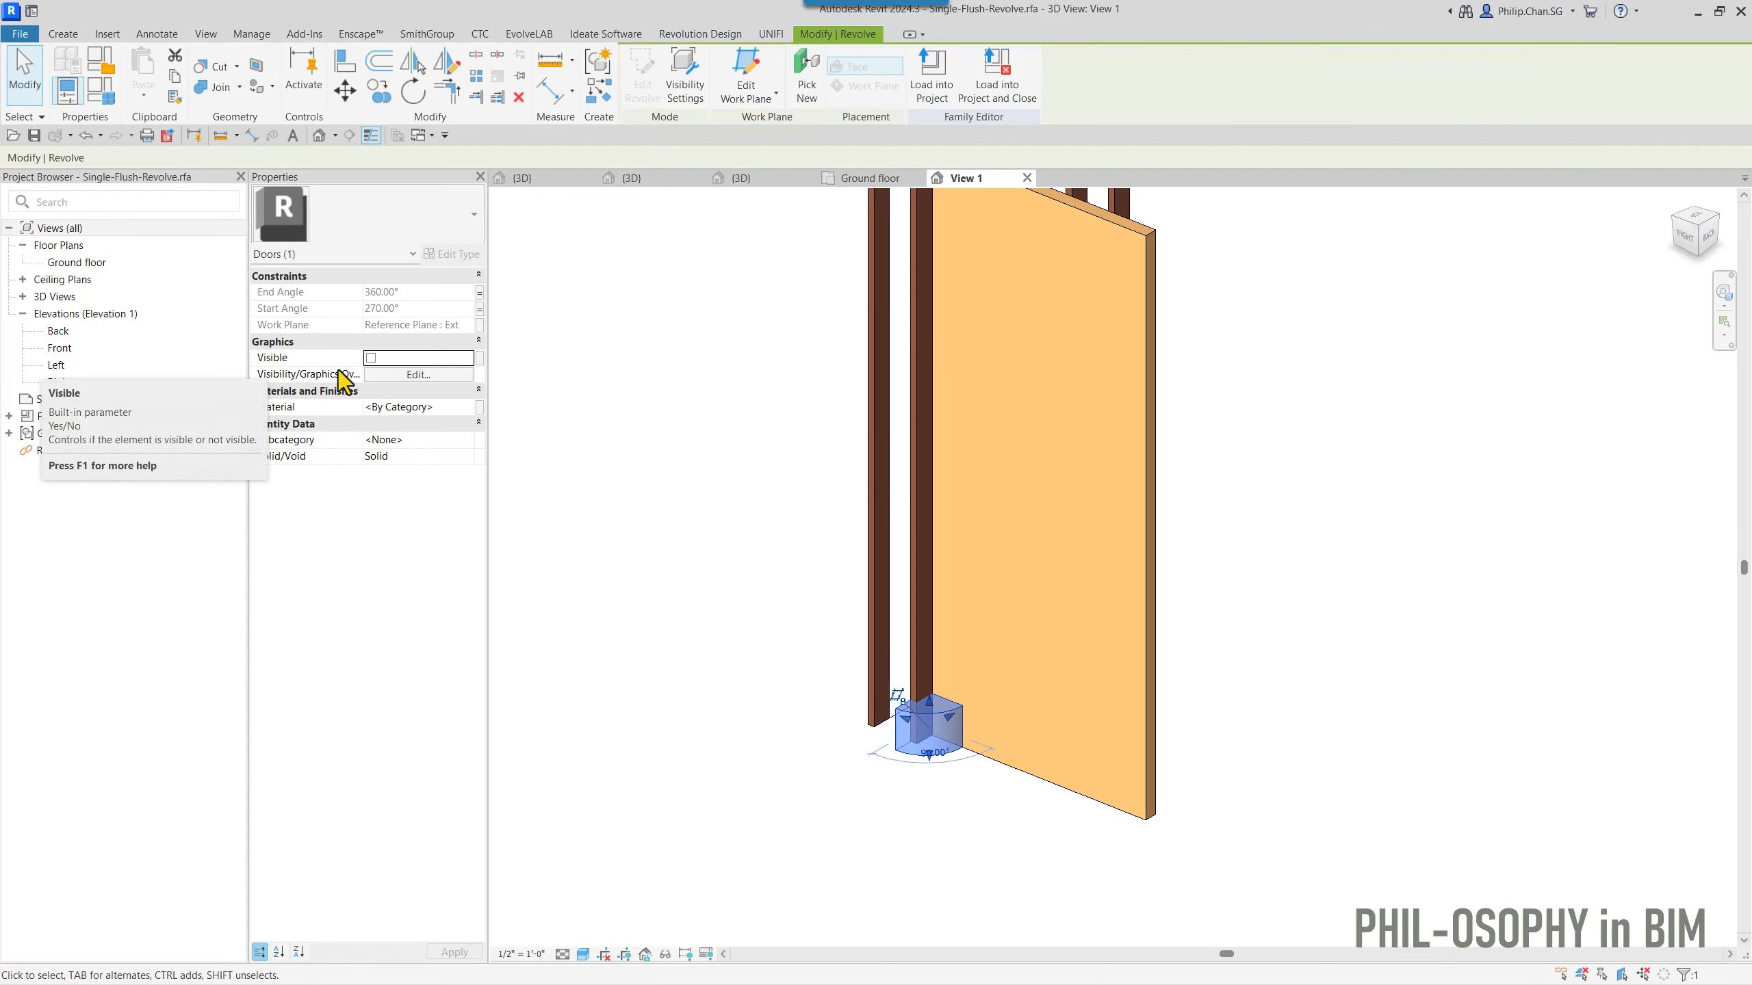
click(698, 498)
middle_drag(697, 607, 986, 516)
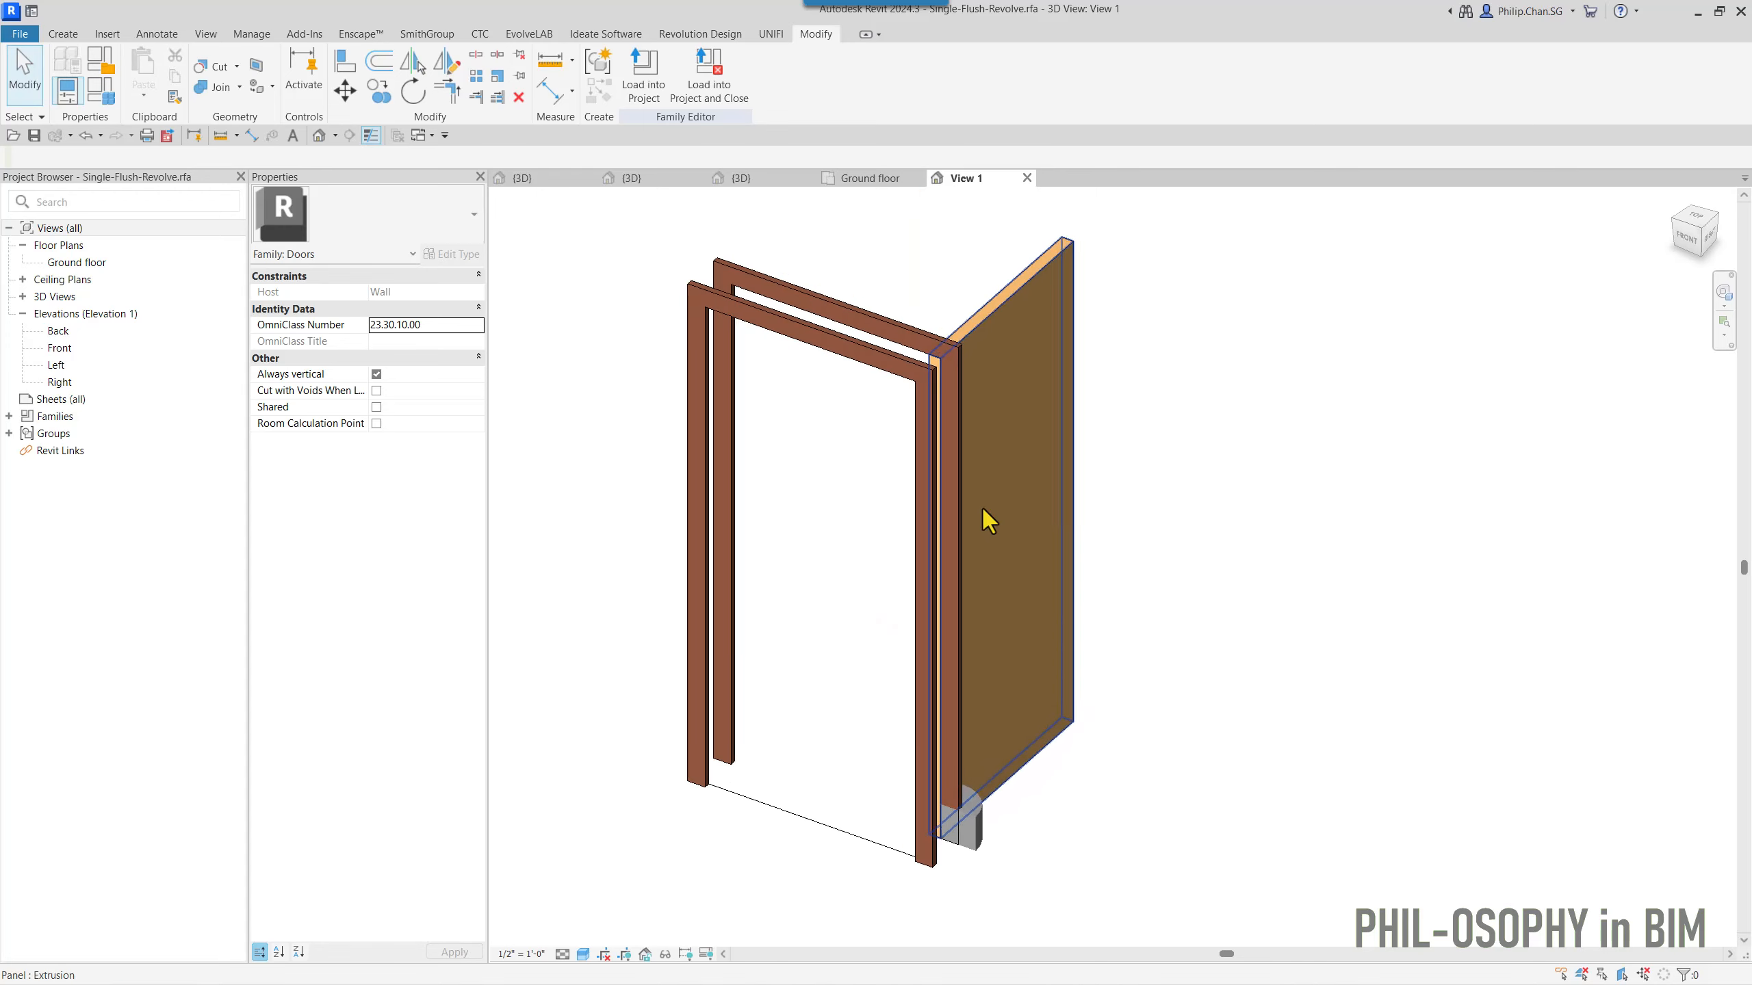
- Switch back to the Rotation Sample 3D view and look over the three doors and the sun shade on the wall
click(538, 181)
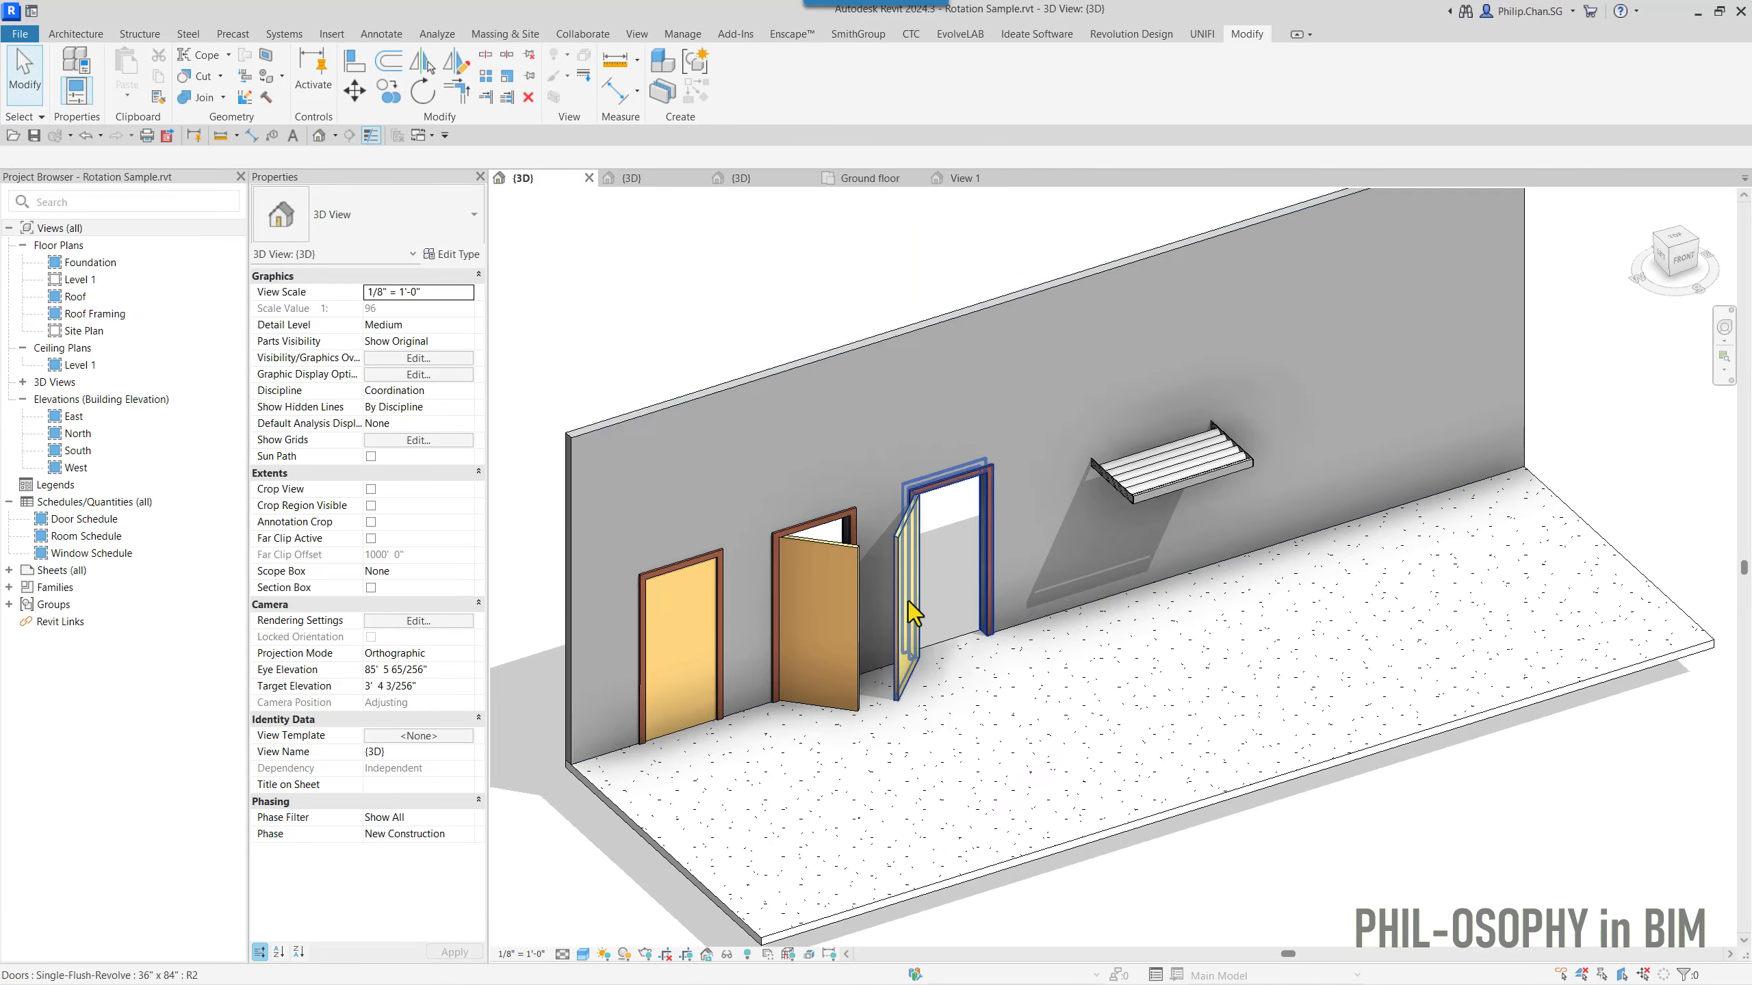
click(909, 598)
shift+middle_drag(909, 598, 928, 720)
scroll(972, 672, down, 2)
key(Escape)
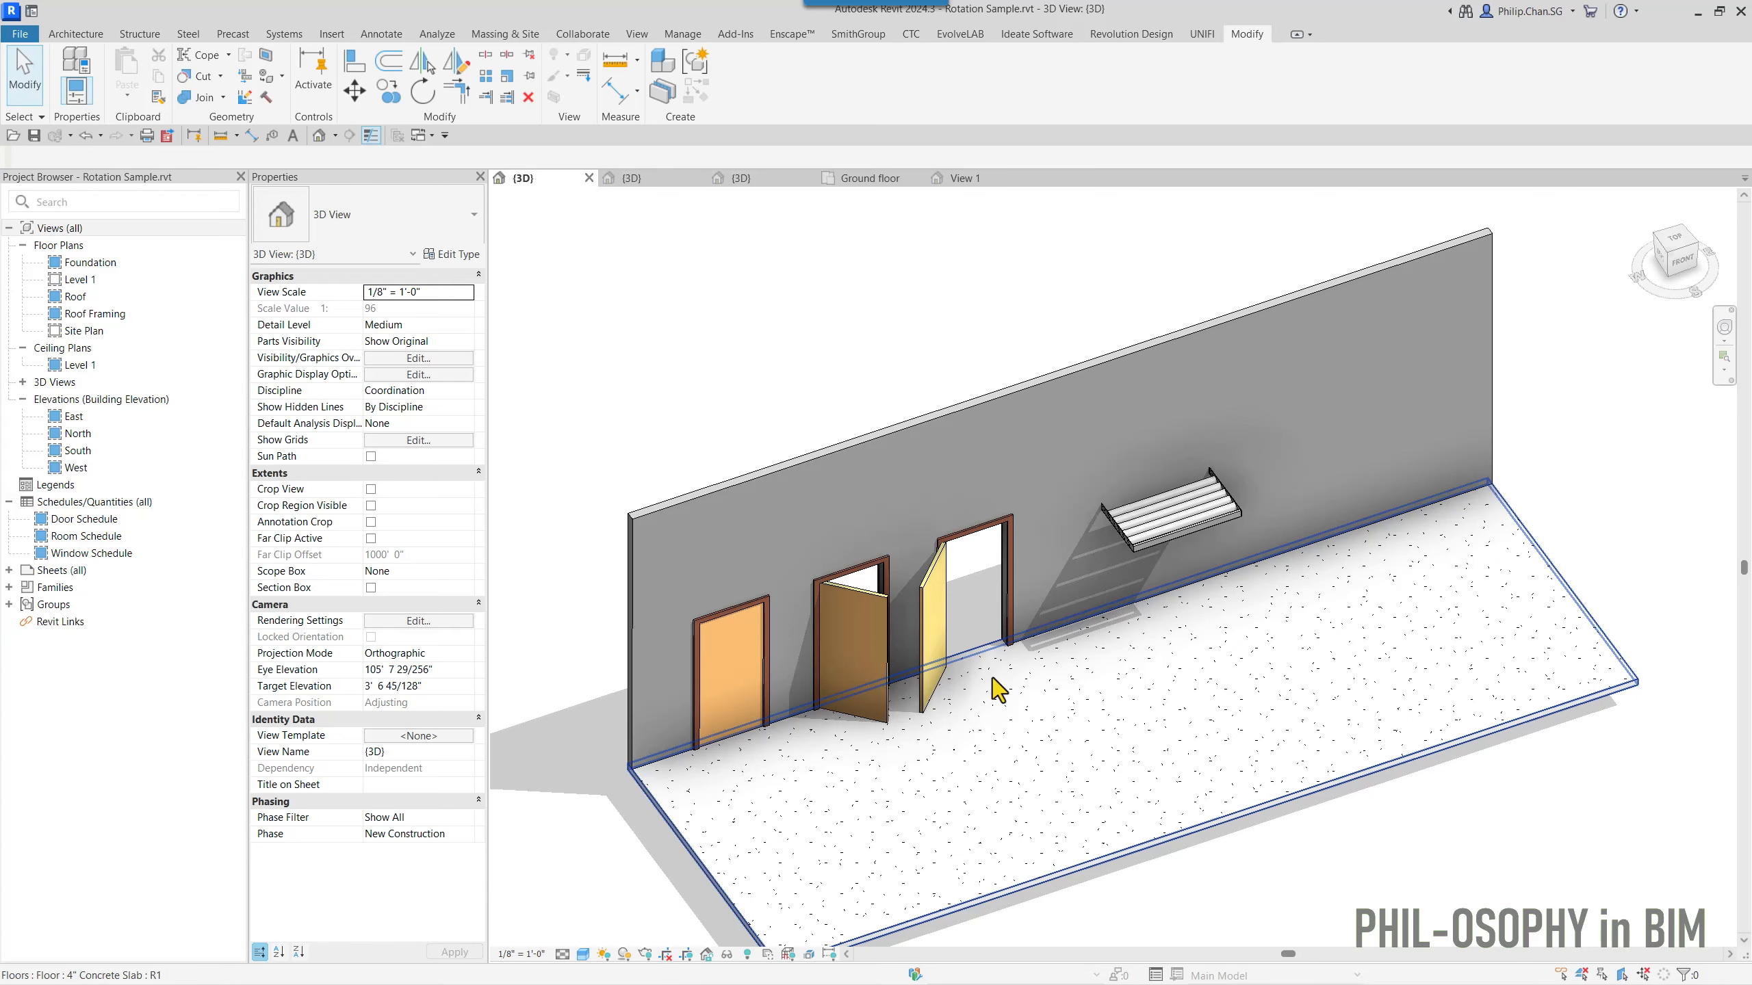
shift+middle_drag(997, 693, 961, 759)
scroll(1034, 609, up, 2)
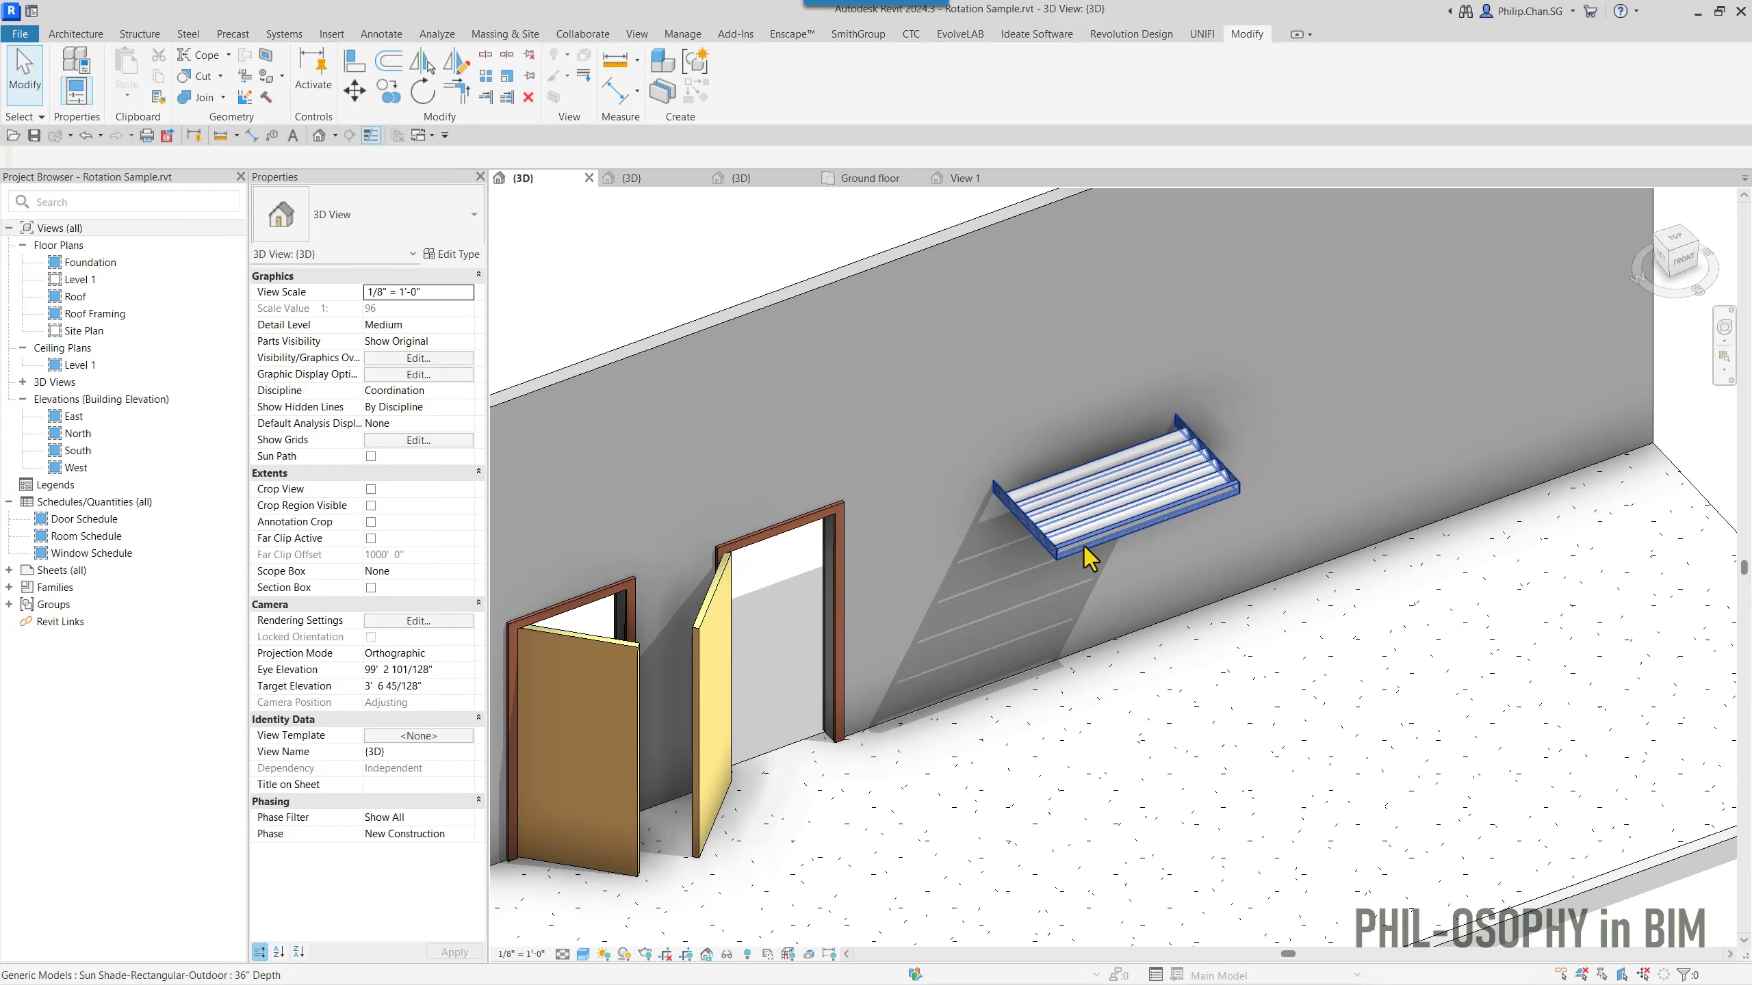
- Select the Sun Shade-Rectangular-Outdoor family on the wall and examine its blades and Blade Angle property from several angles
click(1084, 546)
shift+middle_drag(1181, 755, 867, 719)
scroll(1091, 543, up, 2)
scroll(843, 635, up, 1)
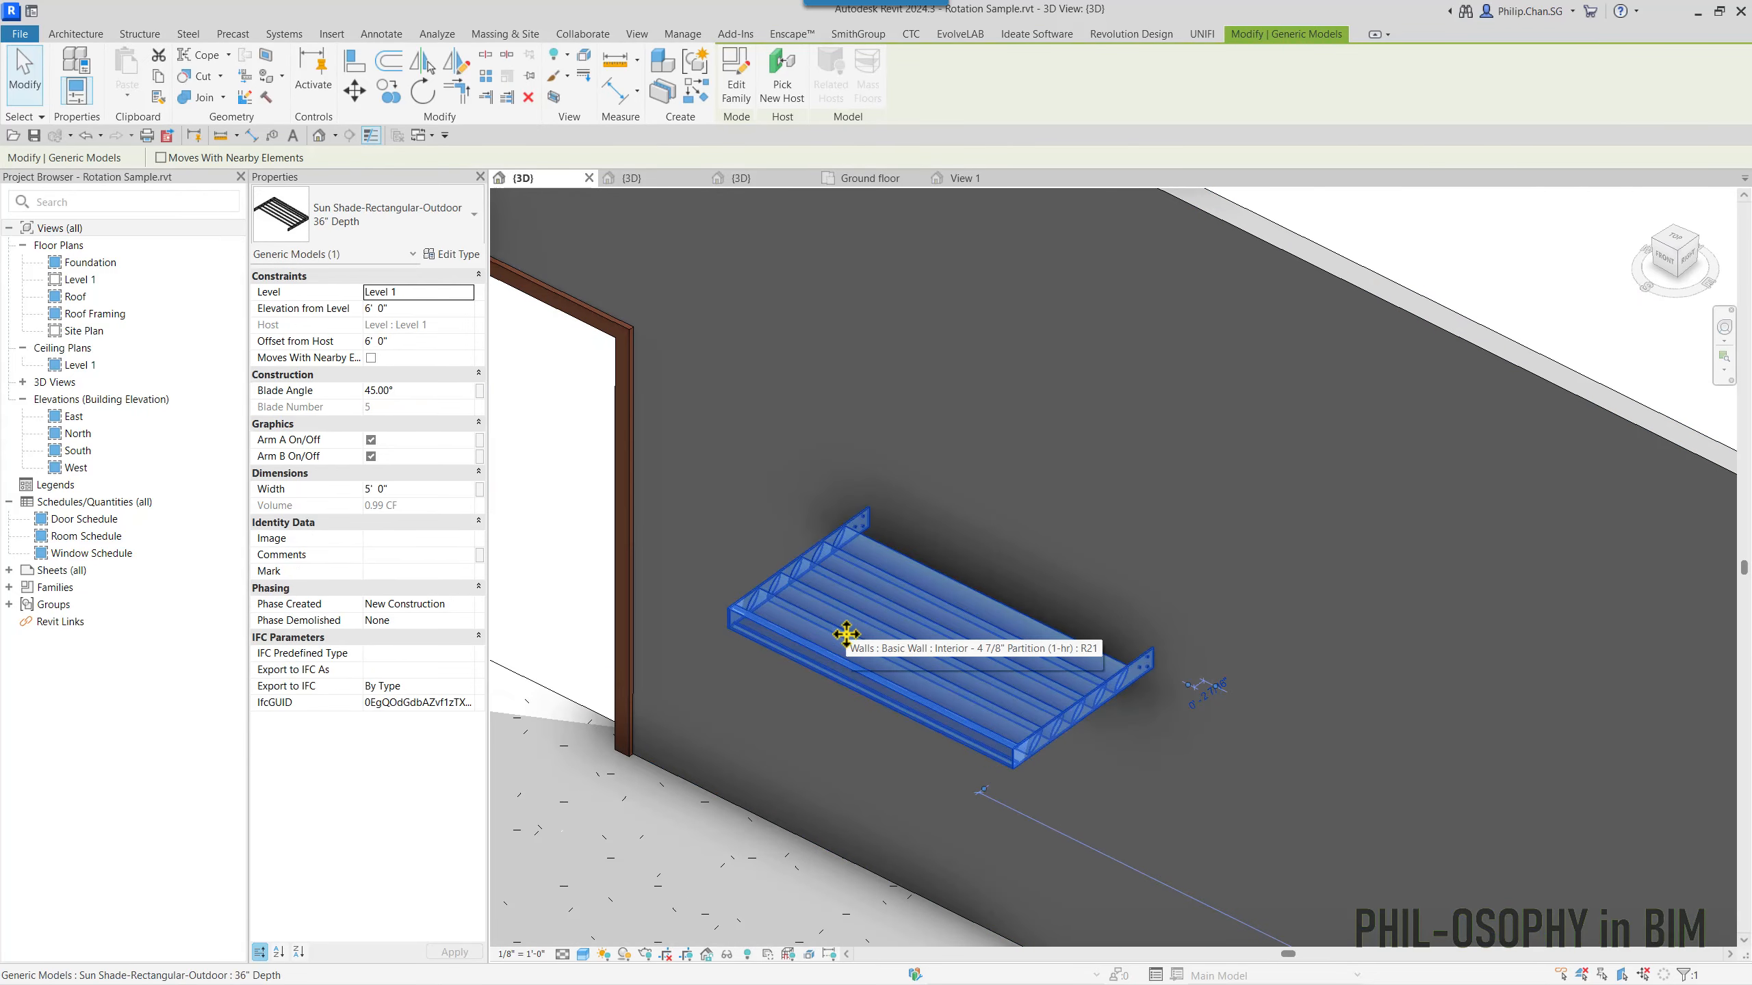
shift+middle_drag(810, 654, 755, 665)
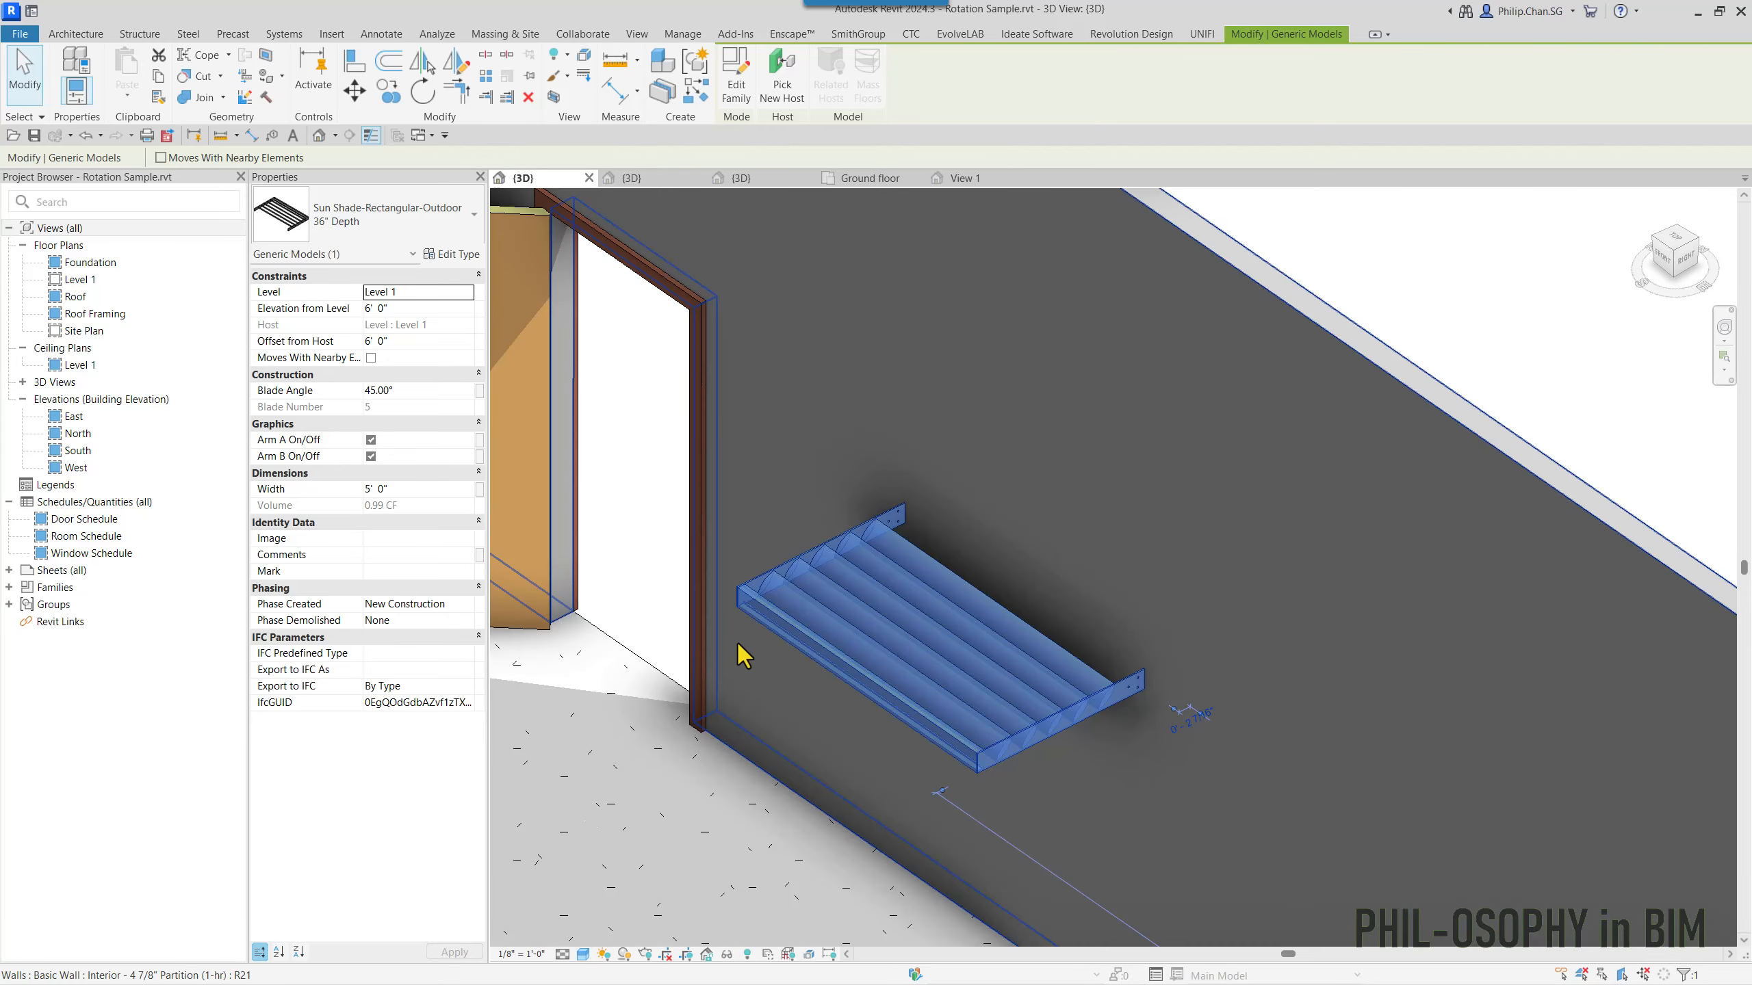
scroll(731, 594, up, 2)
scroll(832, 613, down, 1)
shift+middle_drag(876, 657, 742, 606)
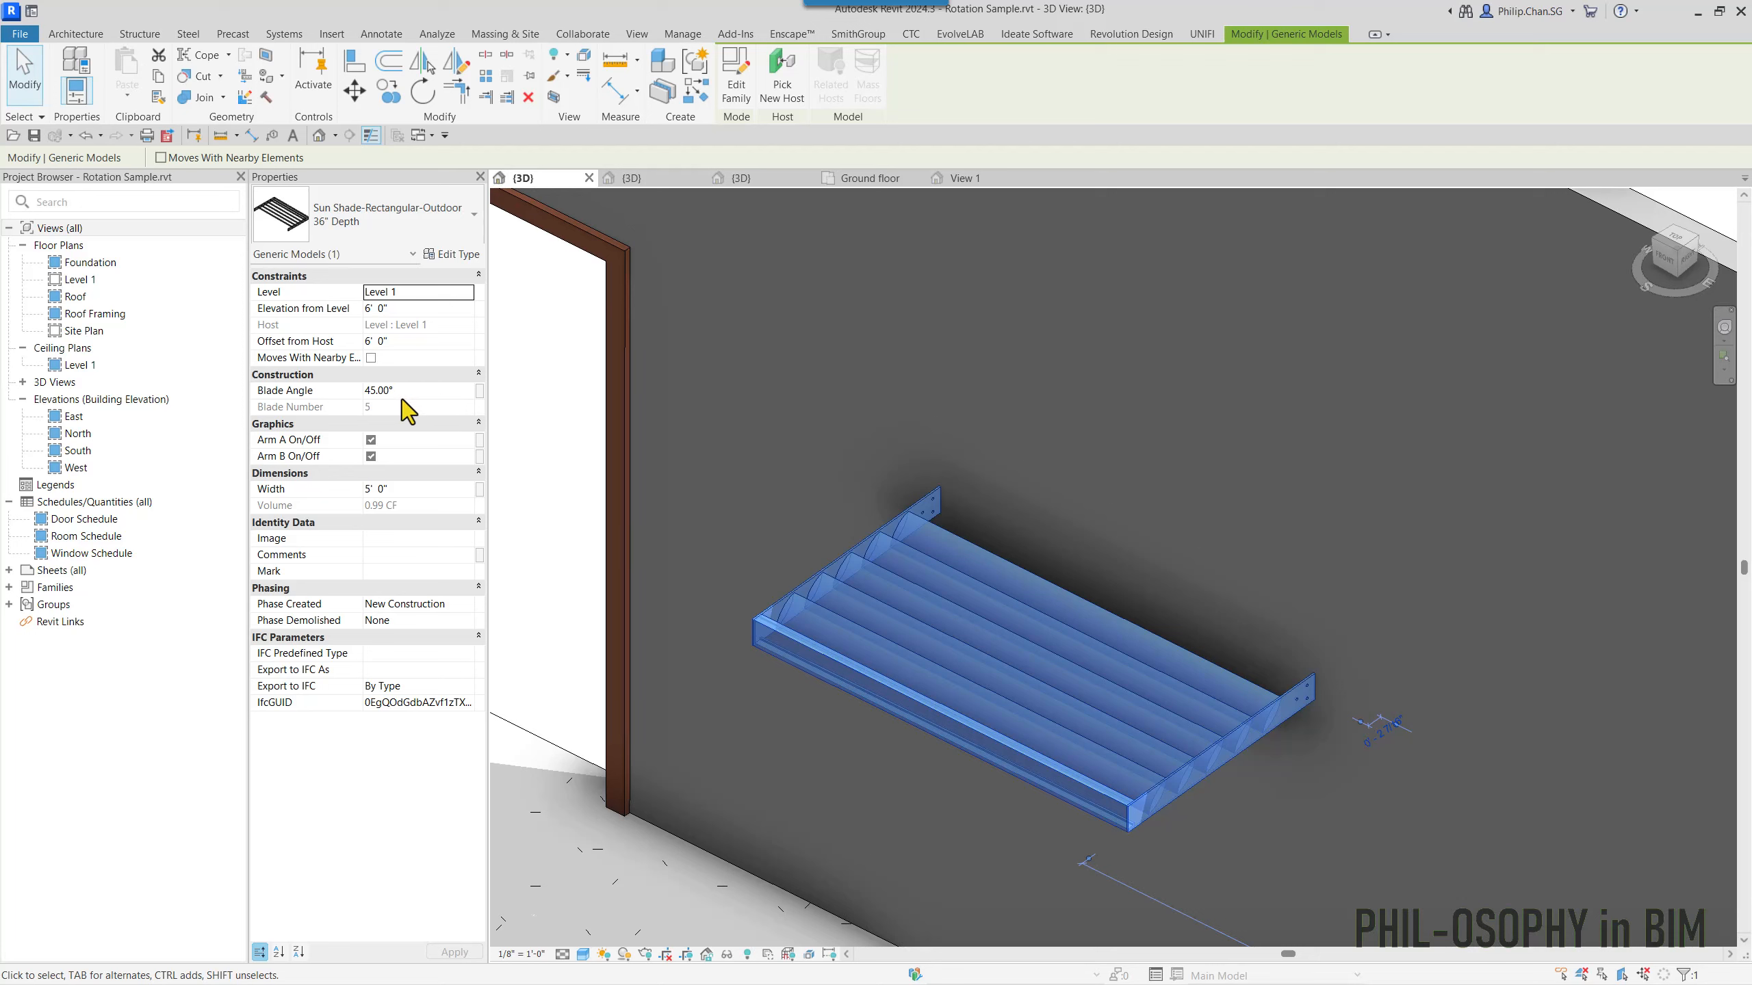
- Try a different Blade Angle on the selected sun shade and view its blades with the selection cleared
click(415, 392)
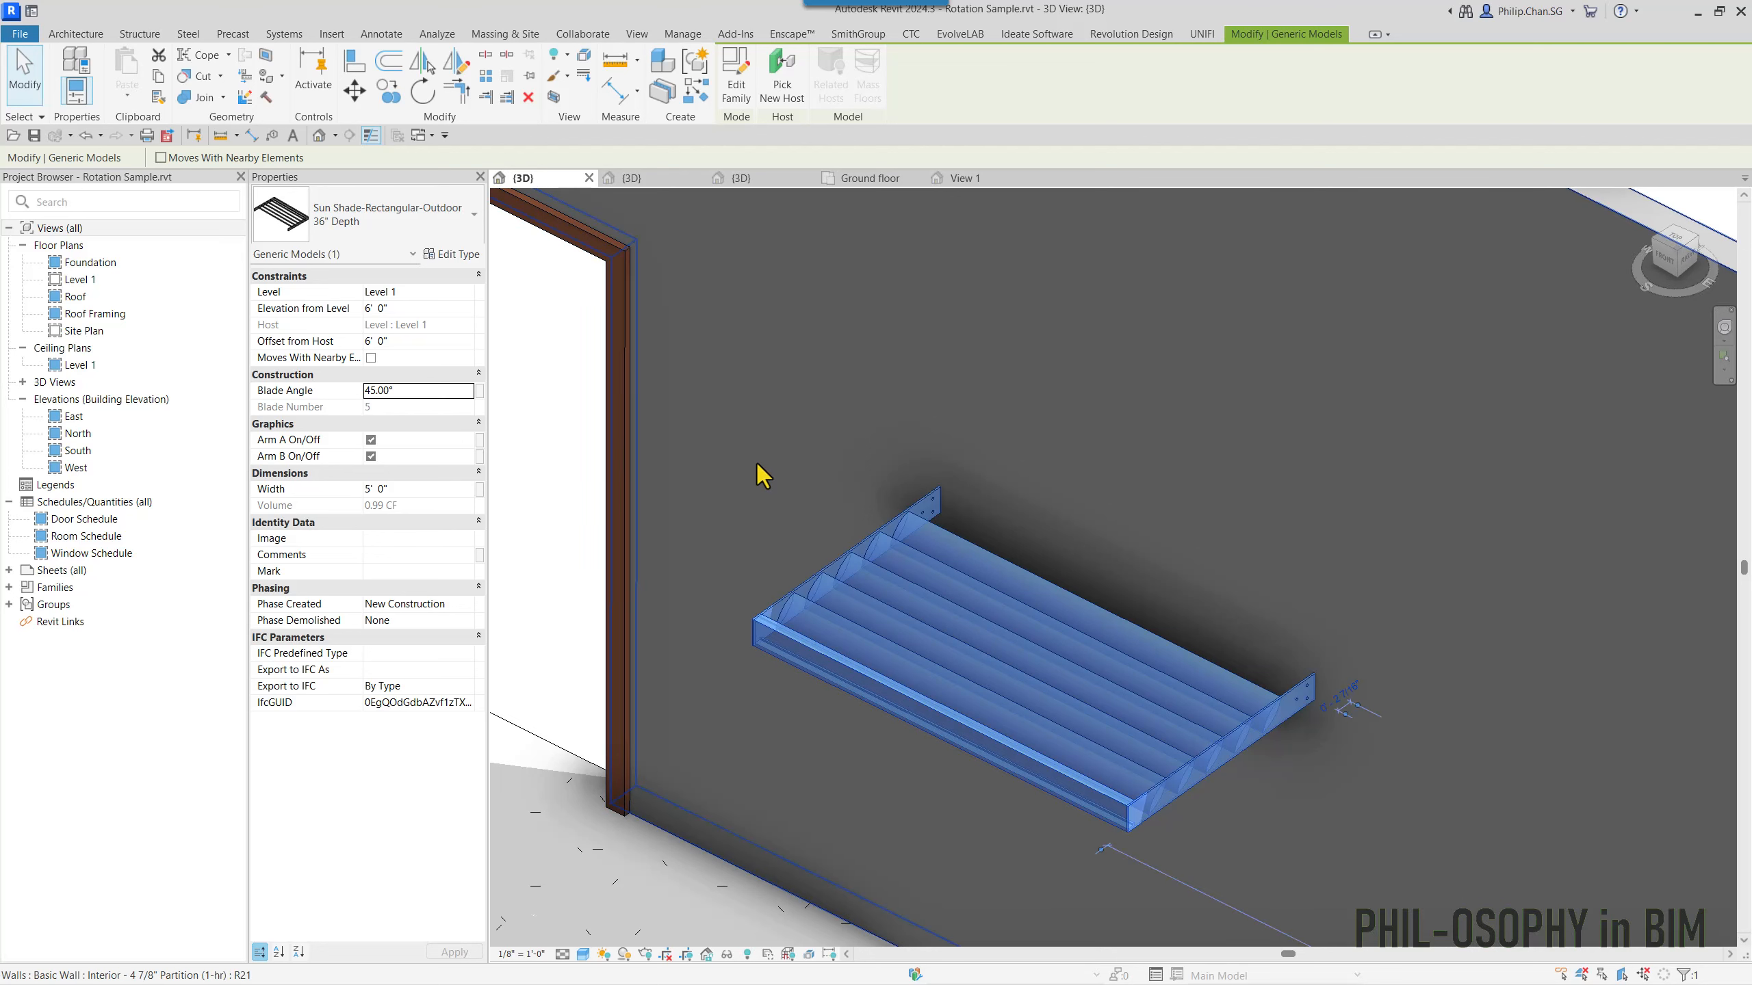
click(571, 449)
click(846, 575)
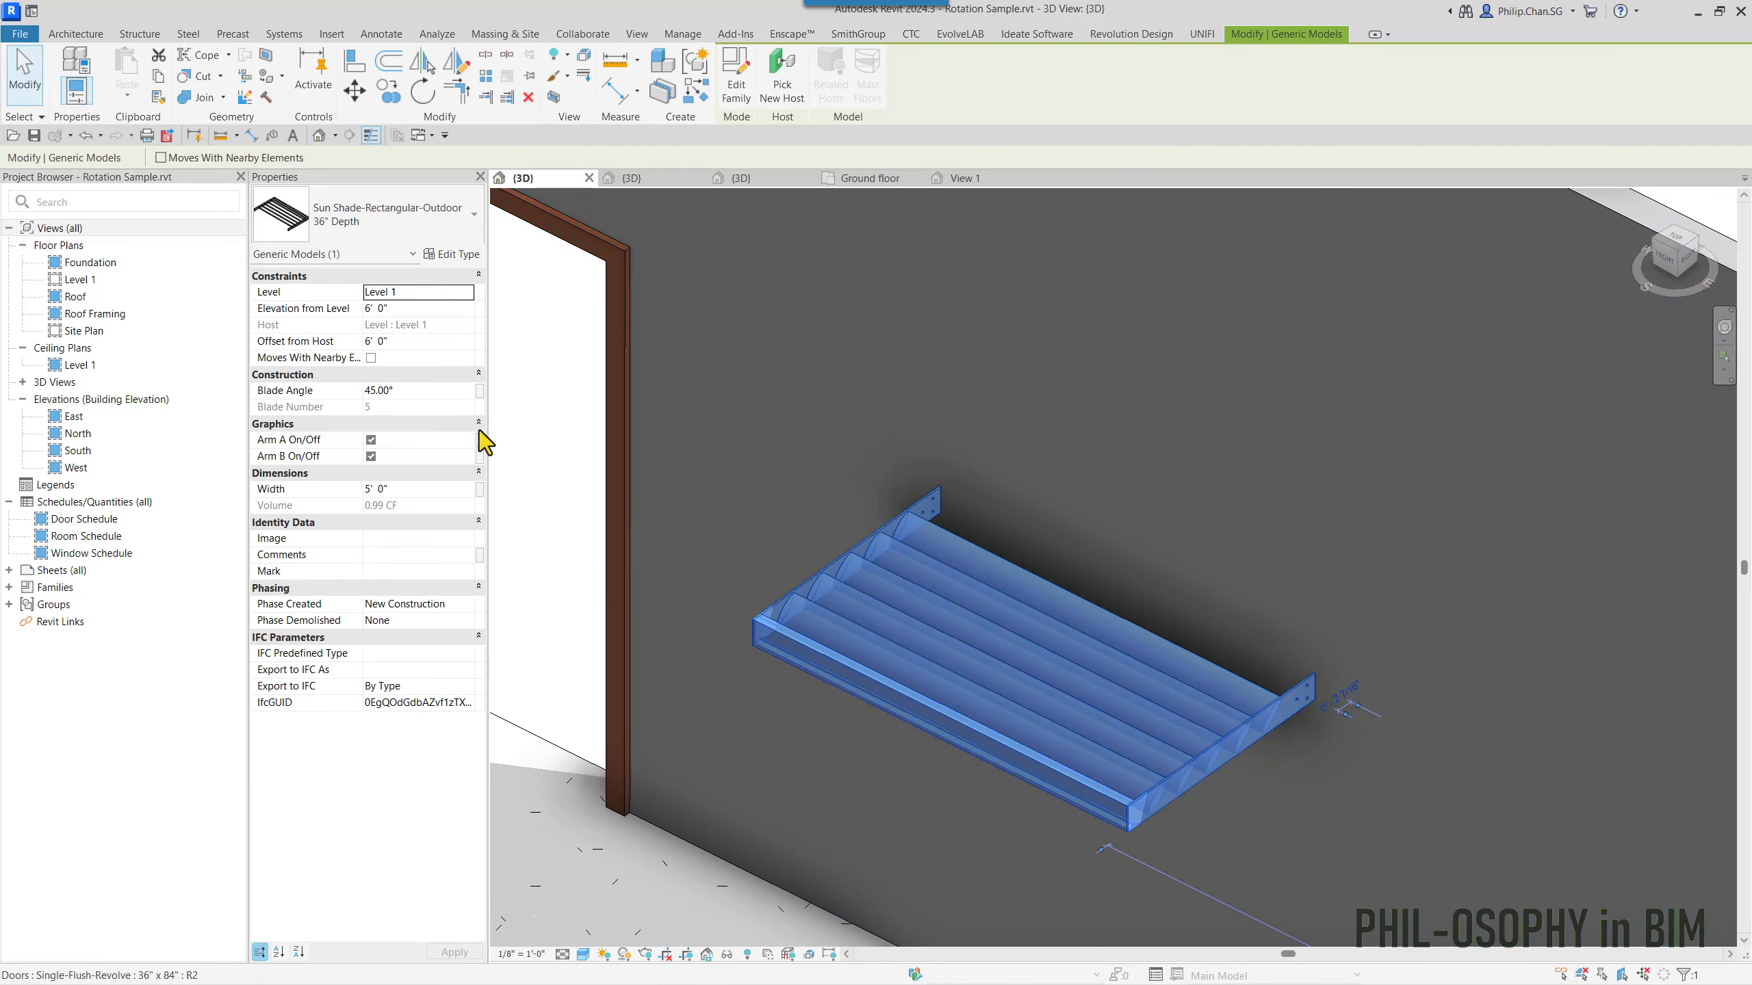
click(435, 394)
text(0)
click(770, 486)
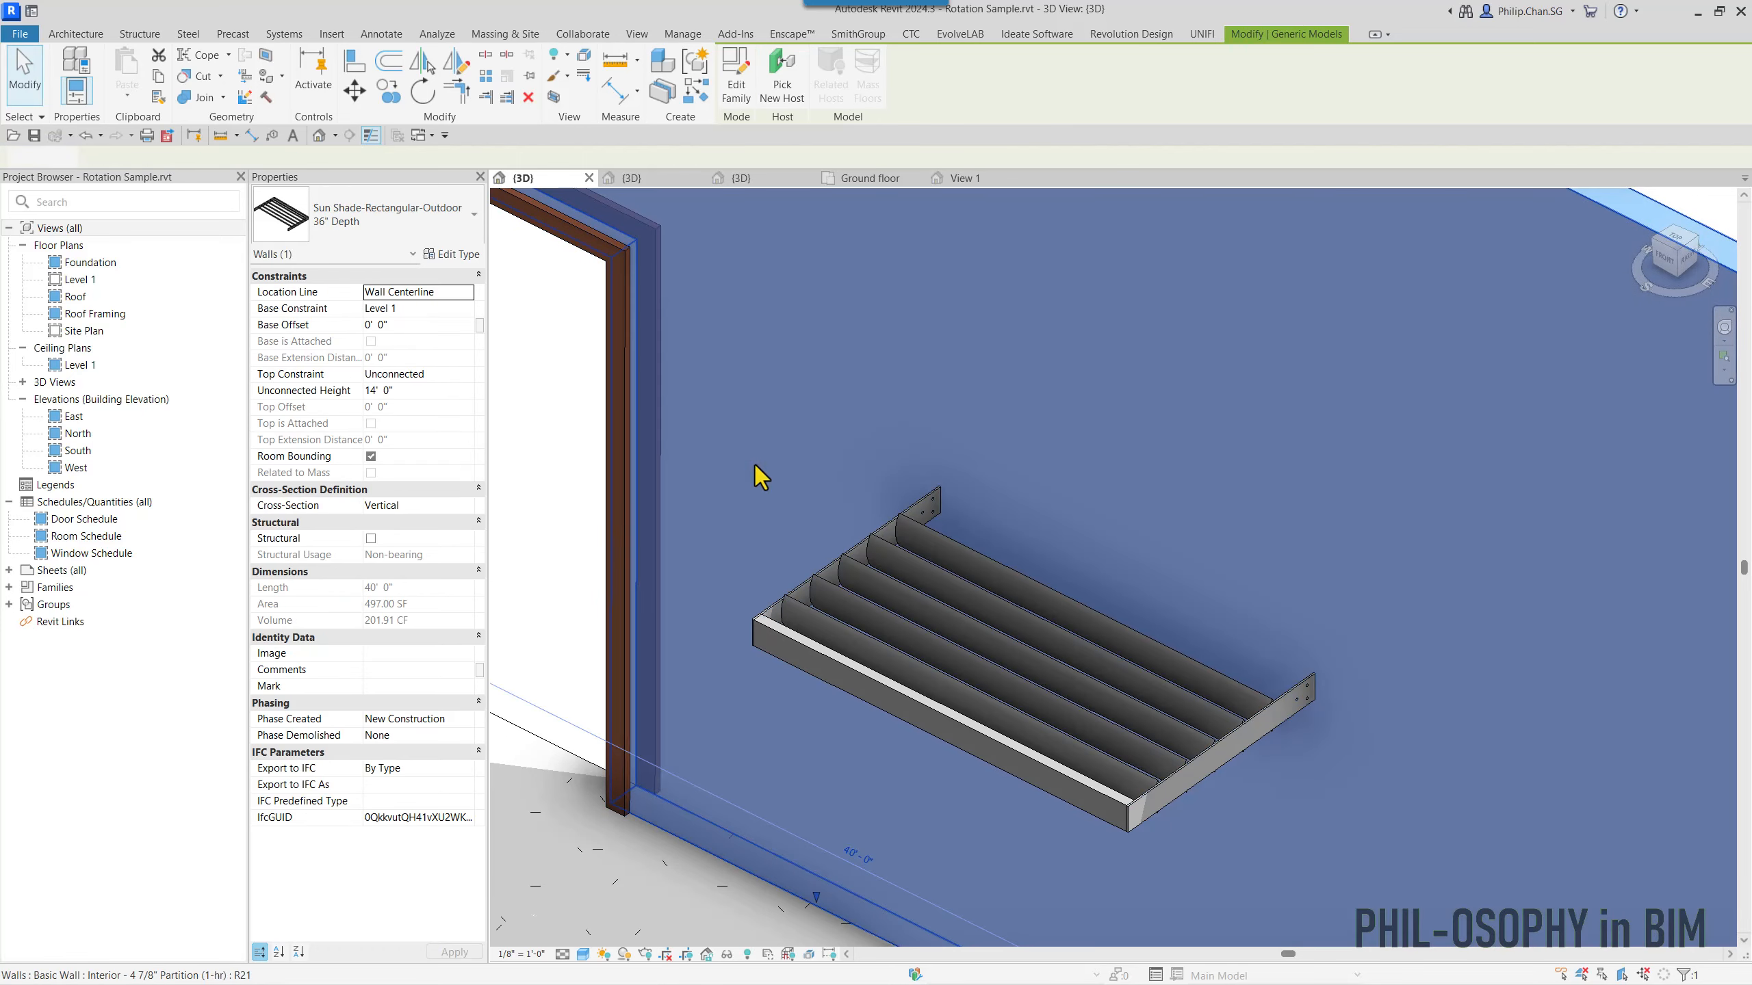
scroll(812, 621, up, 2)
key(Escape)
shift+middle_drag(769, 757, 778, 761)
- Set the Blade Angle of the wall-mounted sun shade to 90°
click(855, 704)
click(434, 392)
text(90)
- Change the sun shade's Blade Angle so the blades stand open on edge, and view it on the whole wall beside the doors
click(435, 394)
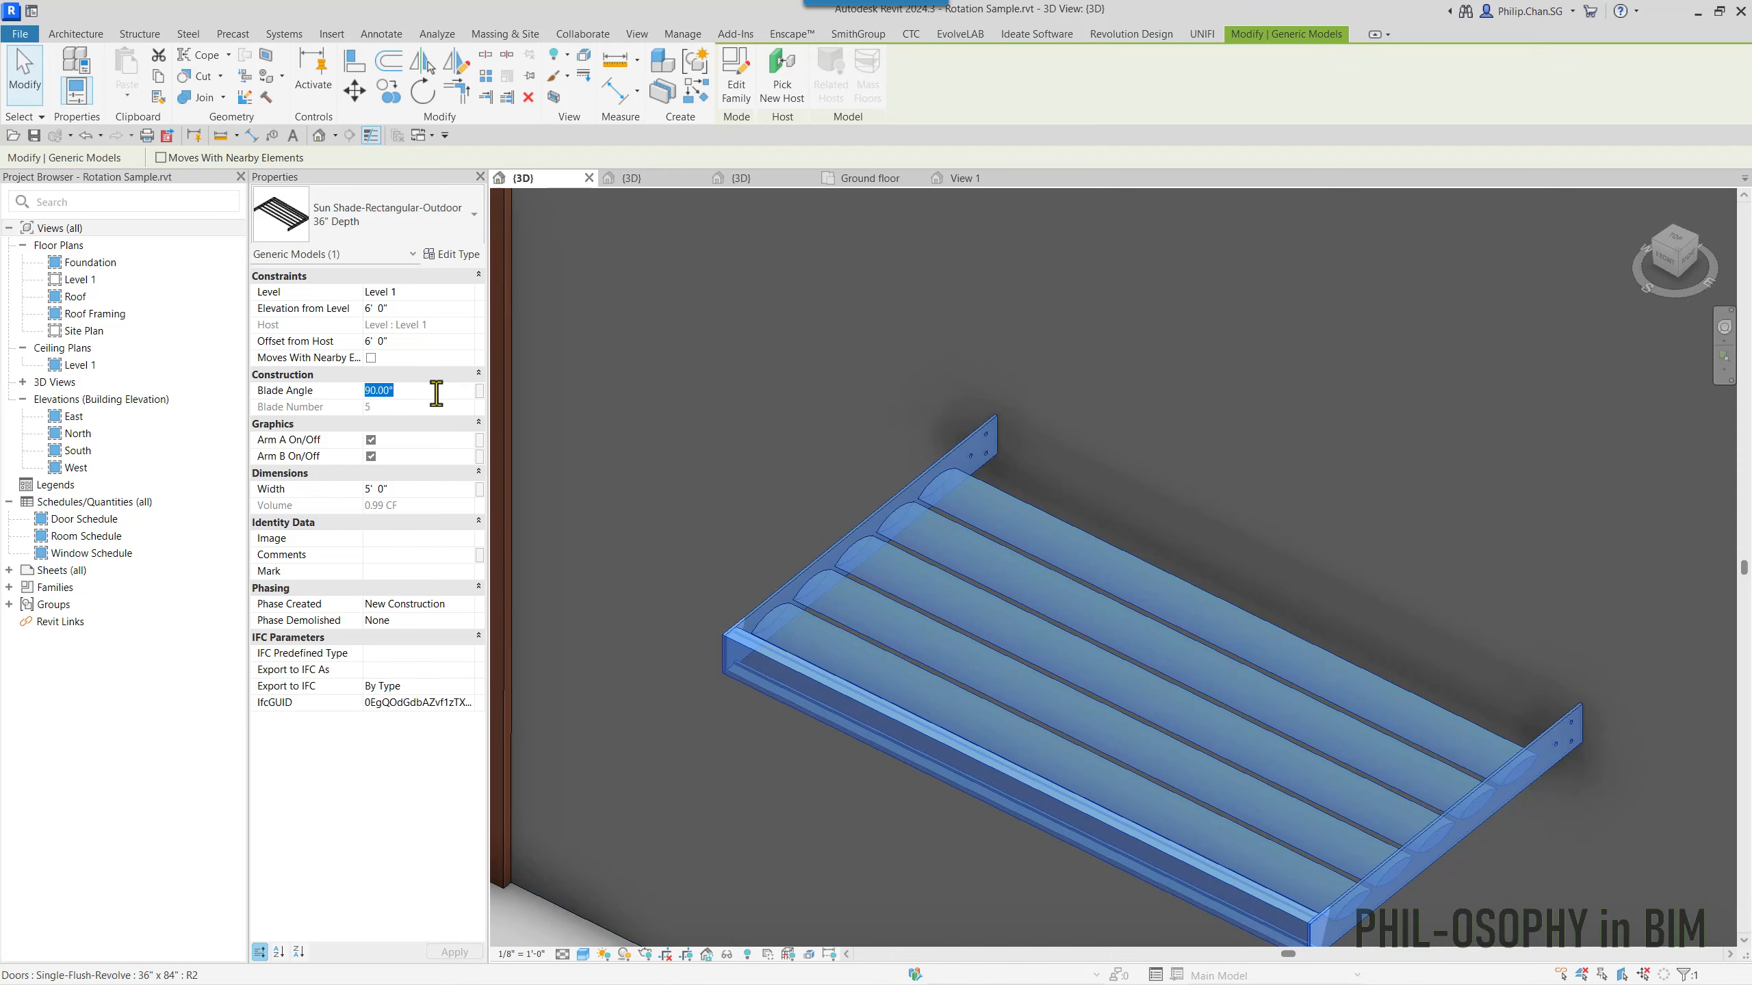
click(664, 468)
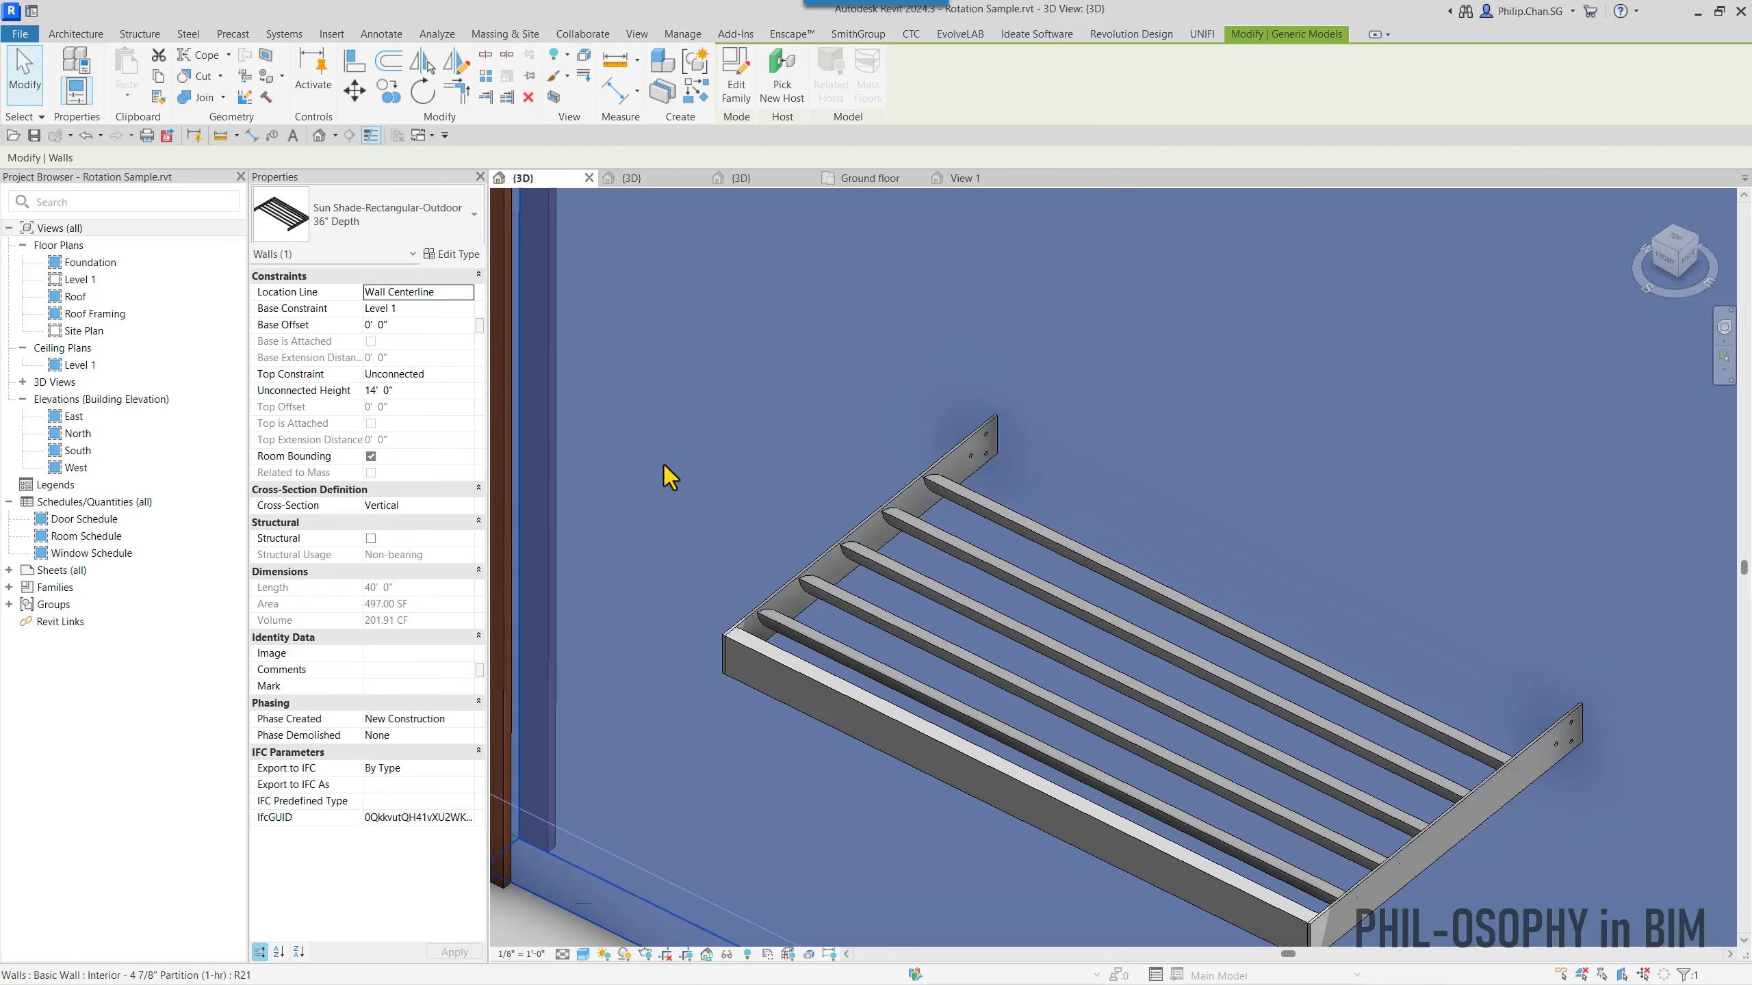
shift+middle_drag(664, 476, 828, 604)
scroll(828, 603, down, 1)
click(730, 732)
shift+middle_drag(729, 732, 1031, 700)
scroll(888, 713, down, 1)
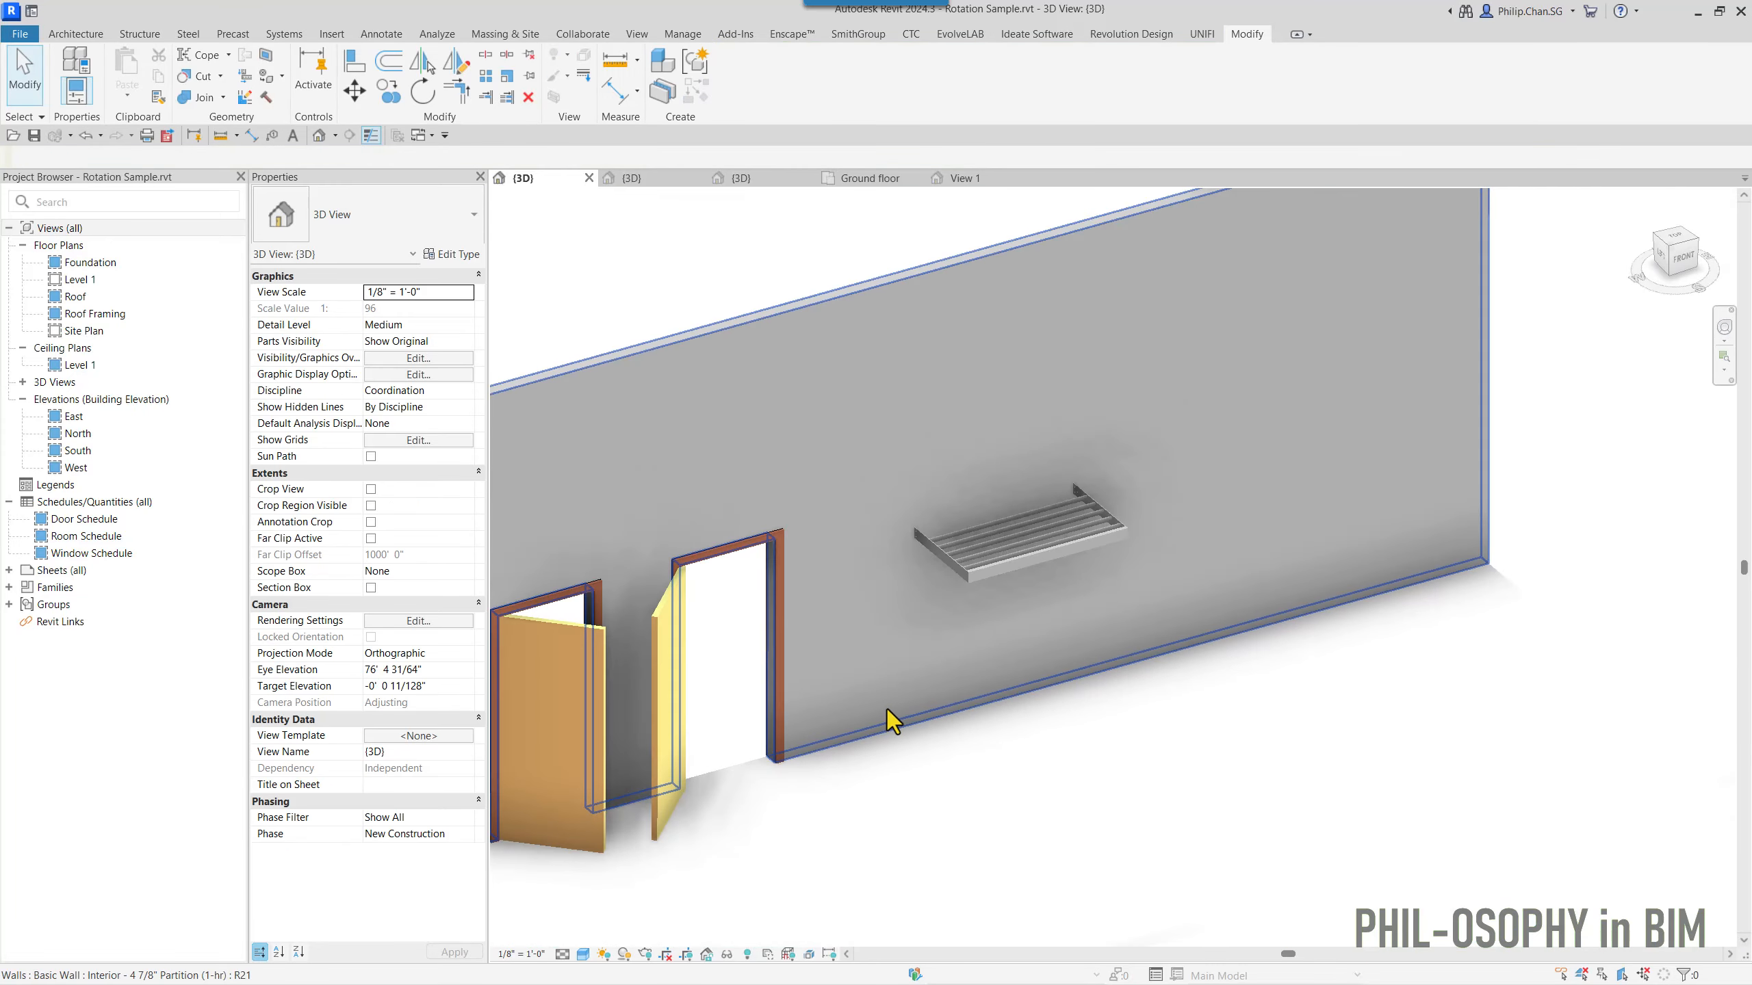
scroll(887, 709, down, 1)
shift+middle_drag(890, 759, 1056, 728)
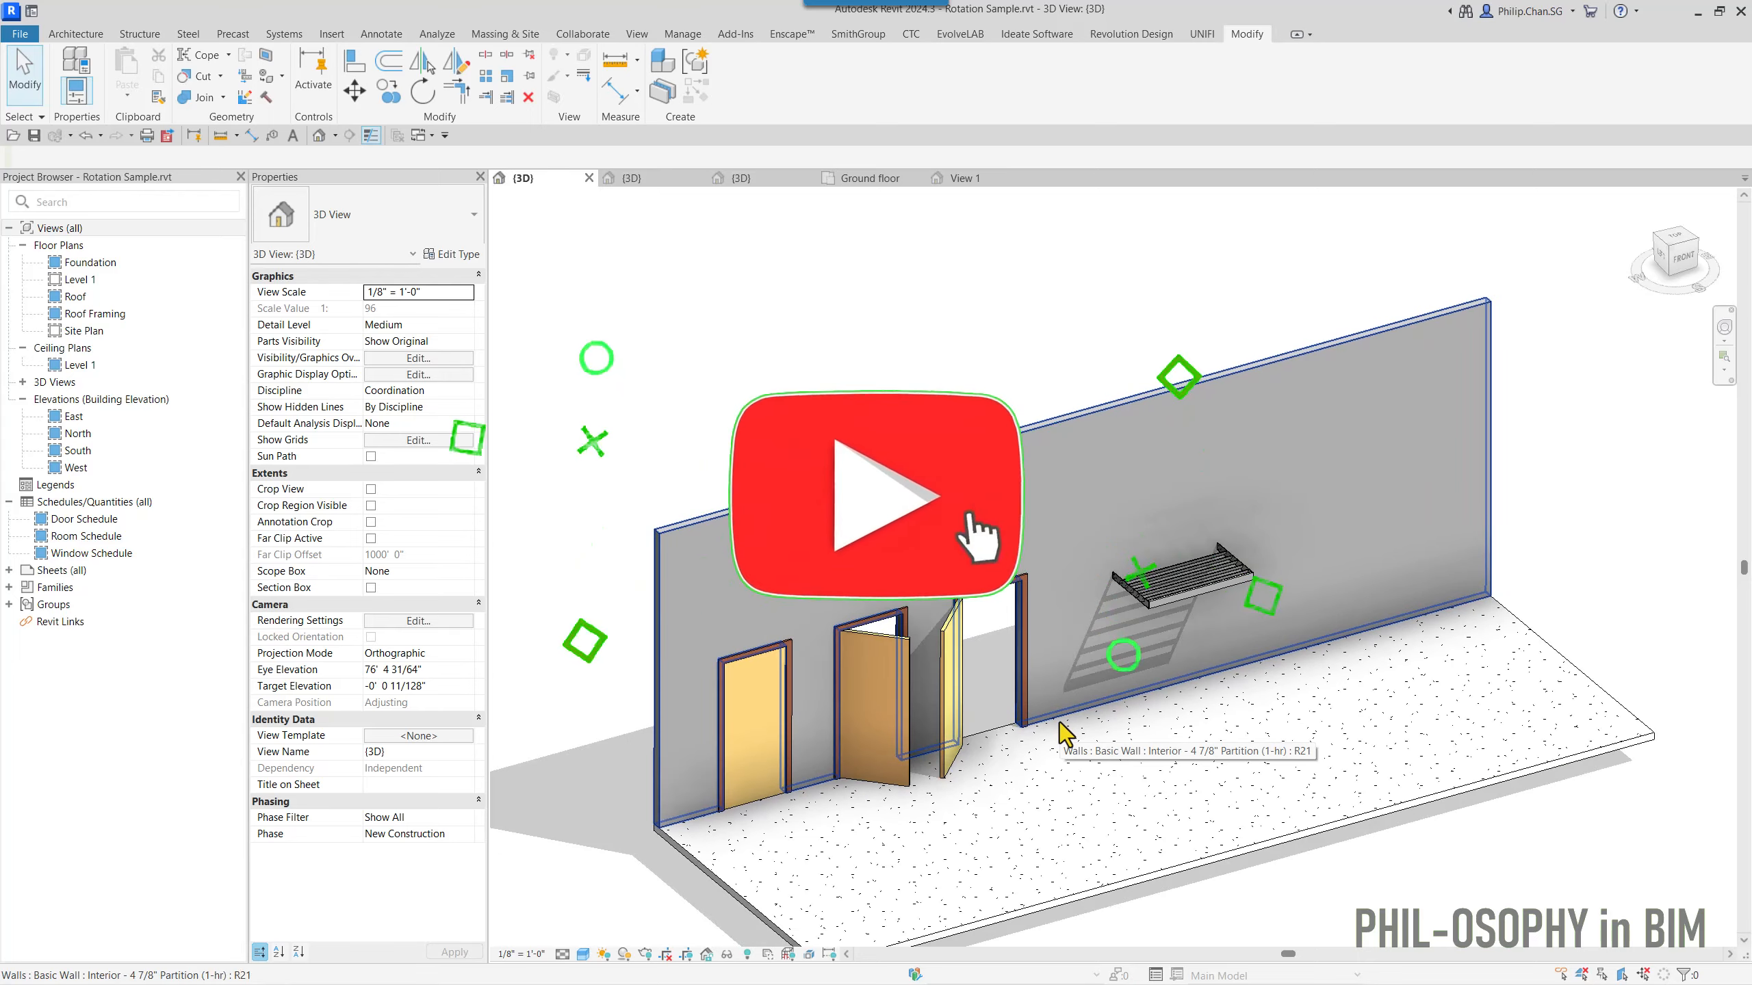